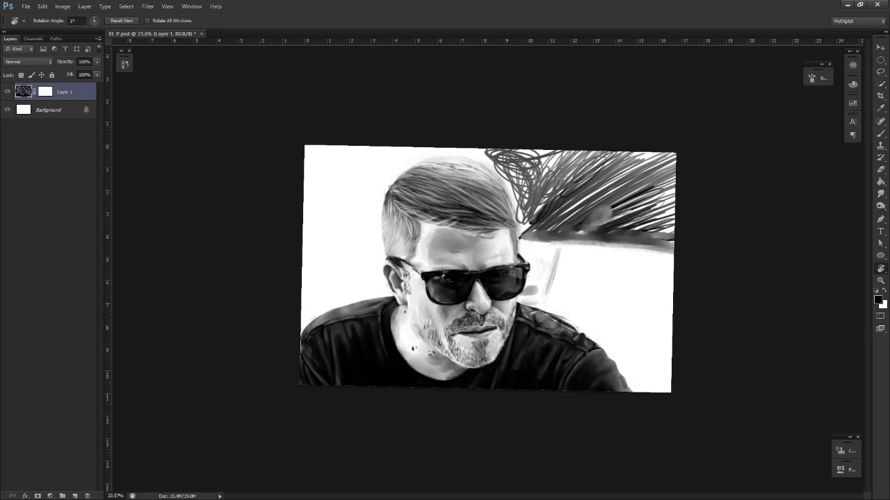
Paint white over the dark patch on the nostril wing nearest the ear and blend its outer edge with the Smudge tool
{"action": "key", "text": "z"}
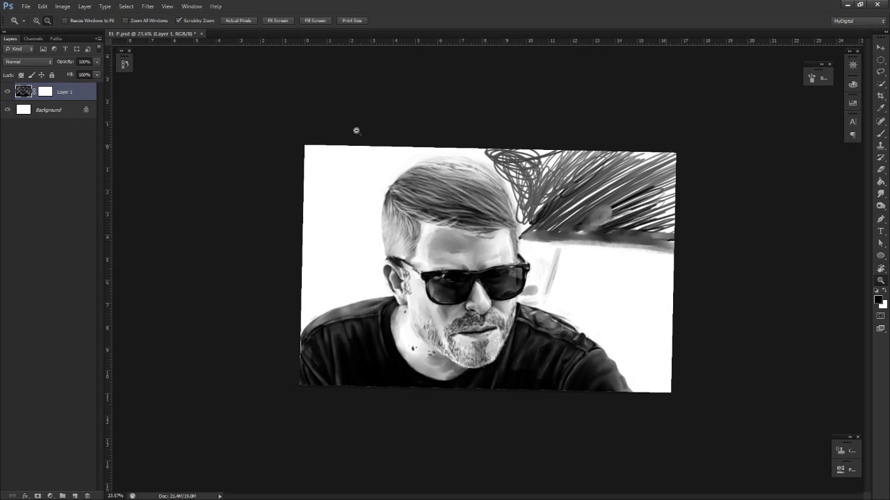
{"action": "left_click_drag", "start_coordinate": [486, 271], "coordinate": [494, 266]}
{"action": "key", "text": "space"}
{"action": "key", "text": "ctrl+space"}
{"action": "left_click_drag", "start_coordinate": [453, 343], "coordinate": [487, 334]}
{"action": "key", "text": "space"}
{"action": "left_click_drag", "start_coordinate": [362, 414], "coordinate": [482, 341]}
{"action": "scroll", "coordinate": [482, 341], "scroll_direction": "up", "scroll_amount": 5}
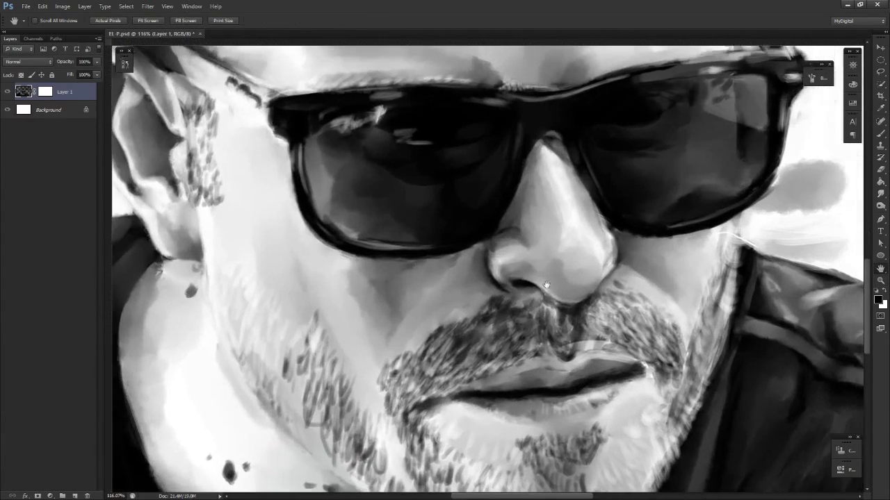
{"action": "left_click_drag", "start_coordinate": [546, 285], "coordinate": [524, 302]}
{"action": "key", "text": "b"}
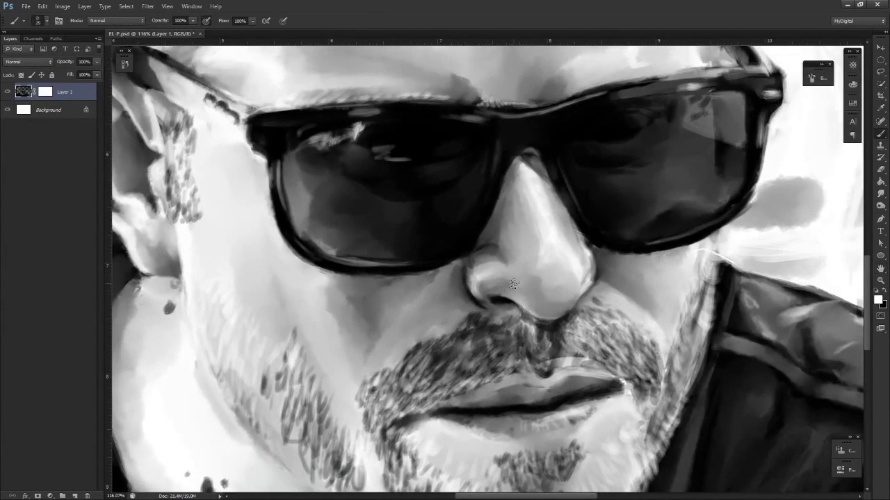
{"action": "left_click_drag", "start_coordinate": [500, 289], "coordinate": [493, 288]}
{"action": "key", "text": "r"}
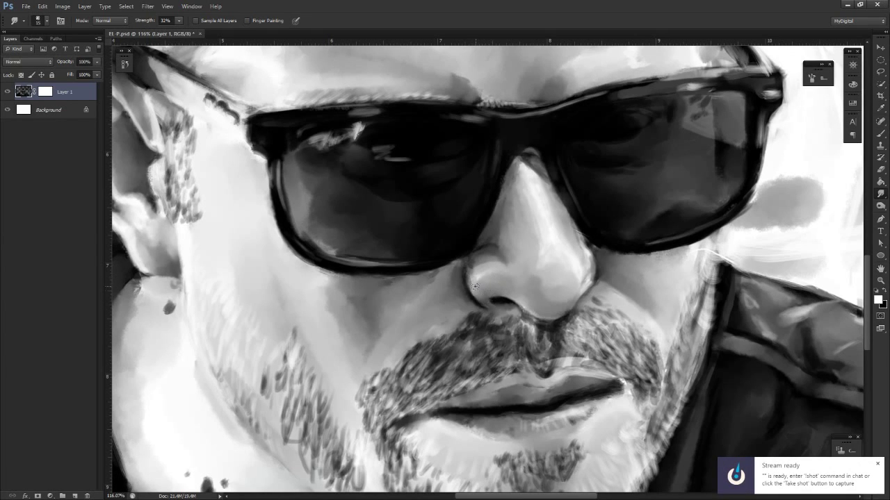
{"action": "key", "text": "b"}
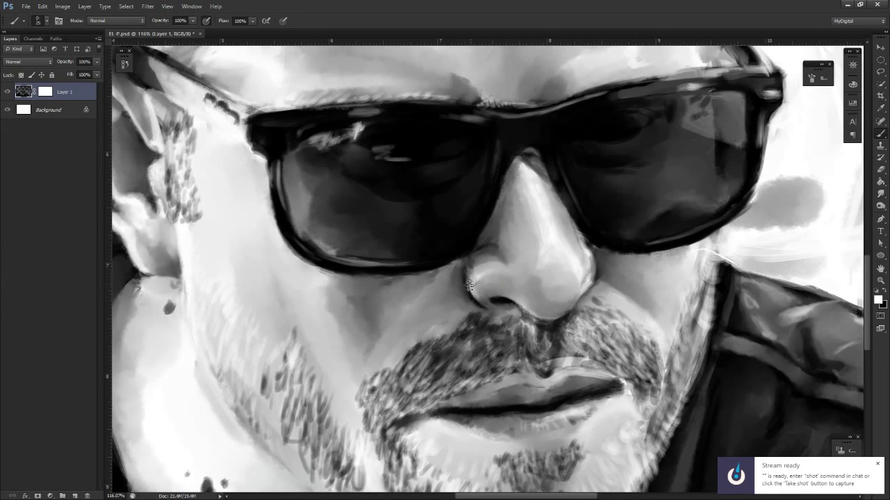
{"action": "key", "text": "r"}
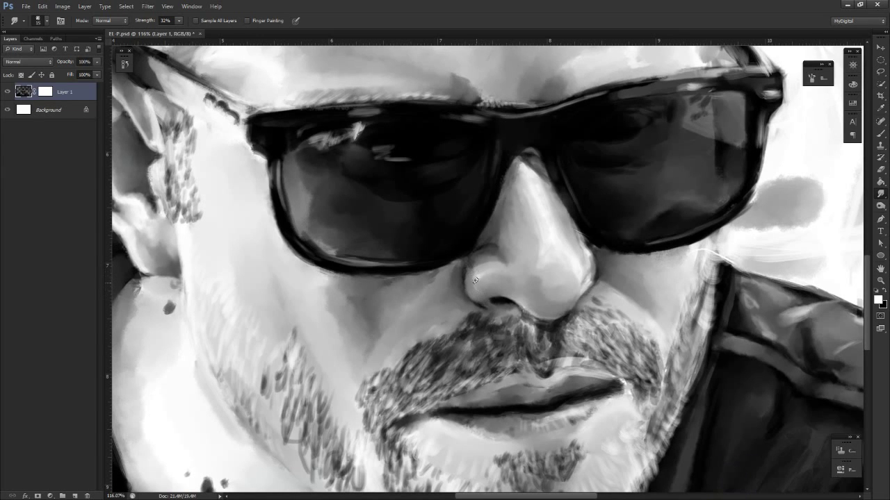
Refine the shading along the lower edge of the same nostril wing, alternating black and white Brush touches with the Smudge tool
{"action": "left_click_drag", "start_coordinate": [485, 289], "coordinate": [445, 292]}
{"action": "mouse_move", "coordinate": [528, 334]}
{"action": "left_mouse_down"}
{"action": "mouse_move", "coordinate": [493, 345]}
{"action": "mouse_move", "coordinate": [528, 333]}
{"action": "left_mouse_up"}
{"action": "left_click_drag", "start_coordinate": [527, 305], "coordinate": [545, 303]}
{"action": "mouse_move", "coordinate": [489, 269]}
{"action": "left_mouse_down"}
{"action": "mouse_move", "coordinate": [589, 251]}
{"action": "mouse_move", "coordinate": [507, 302]}
{"action": "mouse_move", "coordinate": [531, 295]}
{"action": "left_mouse_up"}
{"action": "left_click", "coordinate": [502, 288], "text": "alt"}
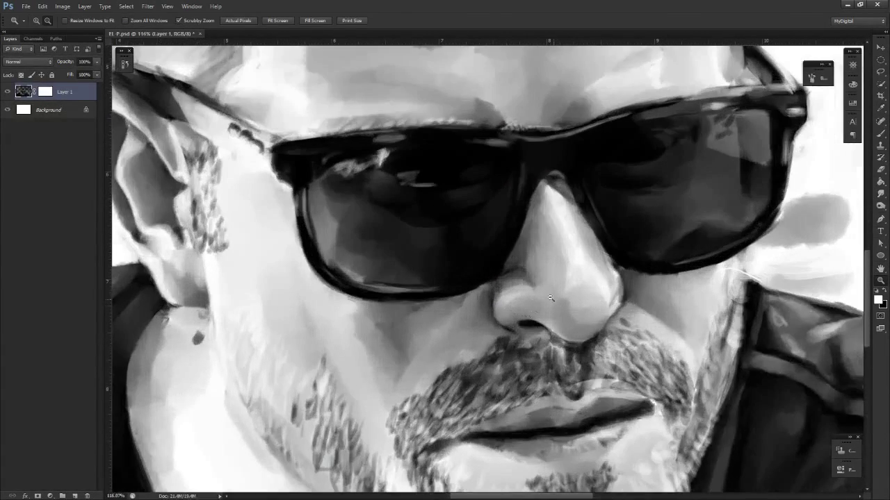
{"action": "key", "text": "e"}
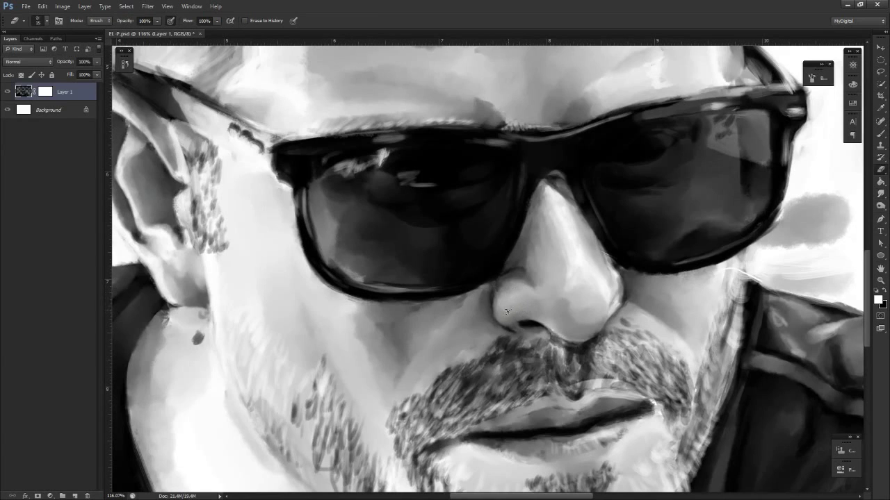
{"action": "key", "text": "r"}
{"action": "key", "text": "x"}
{"action": "key", "text": "b"}
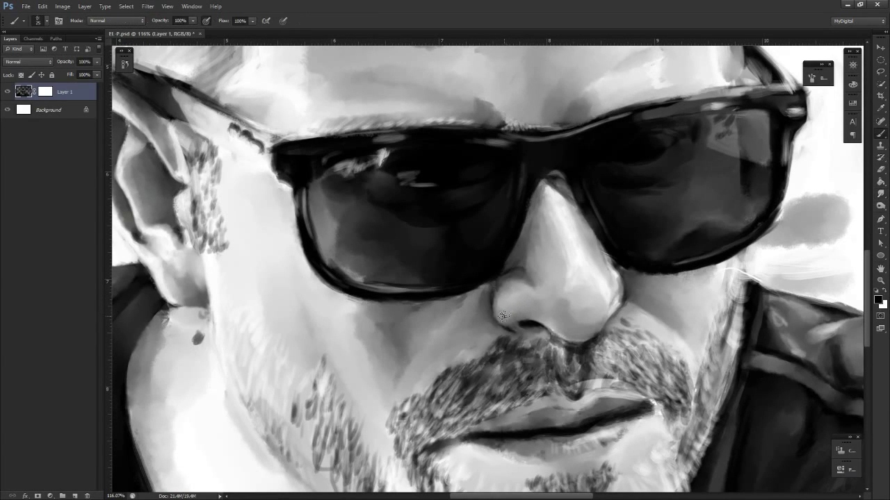
{"action": "key", "text": "x"}
{"action": "key", "text": "r"}
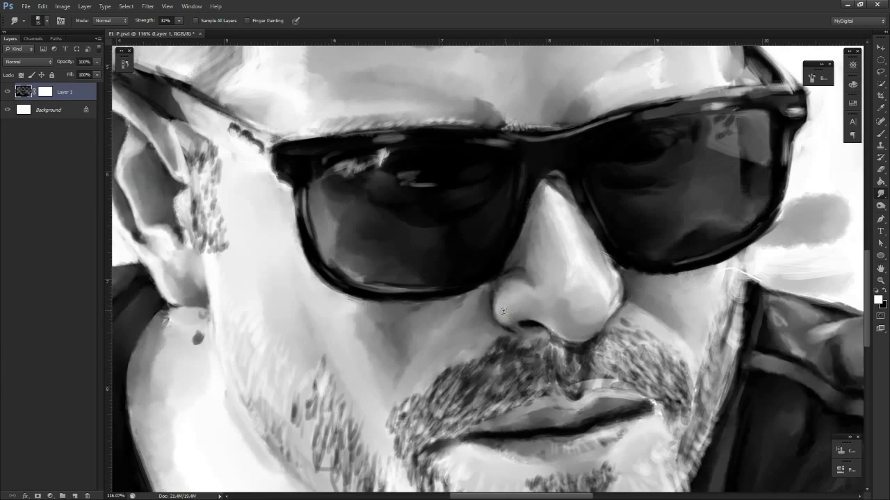
{"action": "left_click_drag", "start_coordinate": [506, 324], "coordinate": [467, 323]}
Lighten the outer contour of the nostril wing with a white brush and soften the strokes with the Smudge tool
{"action": "key", "text": "r"}
{"action": "left_click_drag", "start_coordinate": [474, 226], "coordinate": [516, 300]}
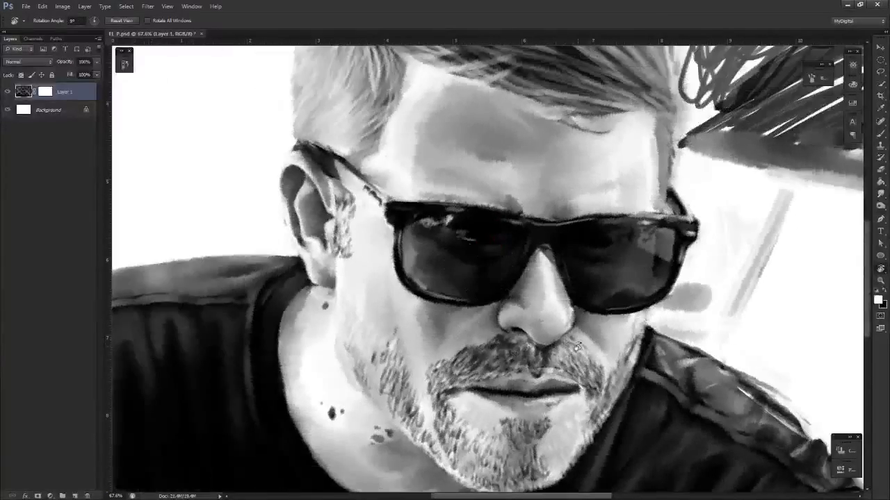
{"action": "key", "text": "z"}
{"action": "left_click", "coordinate": [517, 300]}
{"action": "key", "text": "b"}
{"action": "key", "text": "x"}
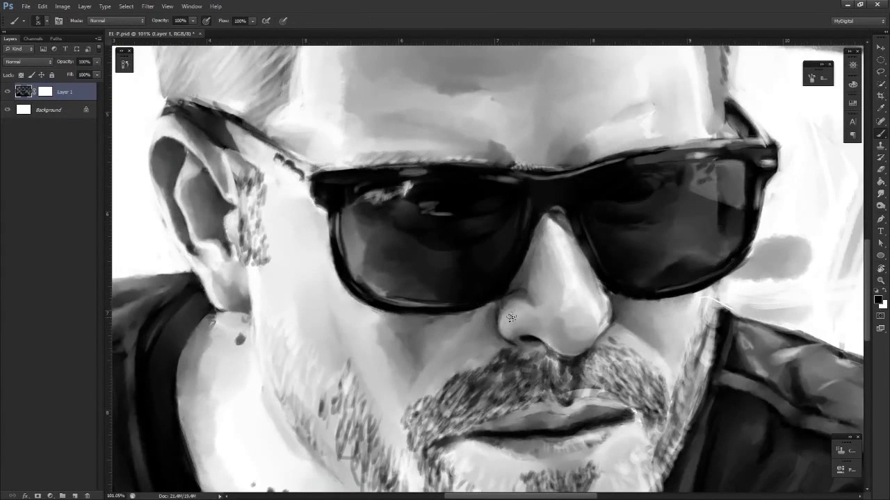
{"action": "key", "text": "x"}
{"action": "left_click_drag", "start_coordinate": [522, 299], "coordinate": [514, 306]}
{"action": "key", "text": "r"}
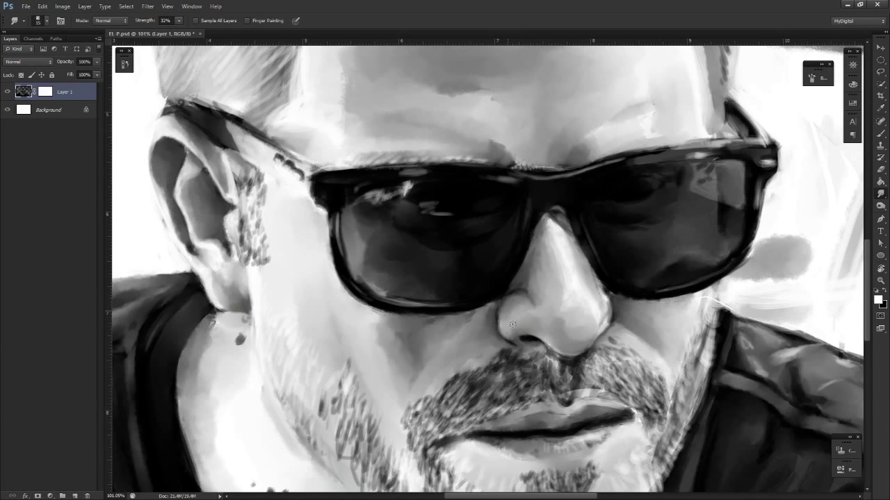
Smudge the shading on the side of the nose just beneath the sunglasses rim
{"action": "key", "text": "z"}
{"action": "left_click_drag", "start_coordinate": [529, 318], "coordinate": [448, 321]}
{"action": "key", "text": "r"}
{"action": "mouse_move", "coordinate": [574, 345]}
{"action": "left_mouse_down"}
{"action": "mouse_move", "coordinate": [544, 366]}
{"action": "mouse_move", "coordinate": [421, 335]}
{"action": "mouse_move", "coordinate": [544, 363]}
{"action": "mouse_move", "coordinate": [567, 345]}
{"action": "left_mouse_up"}
{"action": "key", "text": "z"}
{"action": "left_click_drag", "start_coordinate": [468, 305], "coordinate": [510, 306]}
{"action": "key", "text": "z"}
{"action": "left_click_drag", "start_coordinate": [450, 333], "coordinate": [472, 327]}
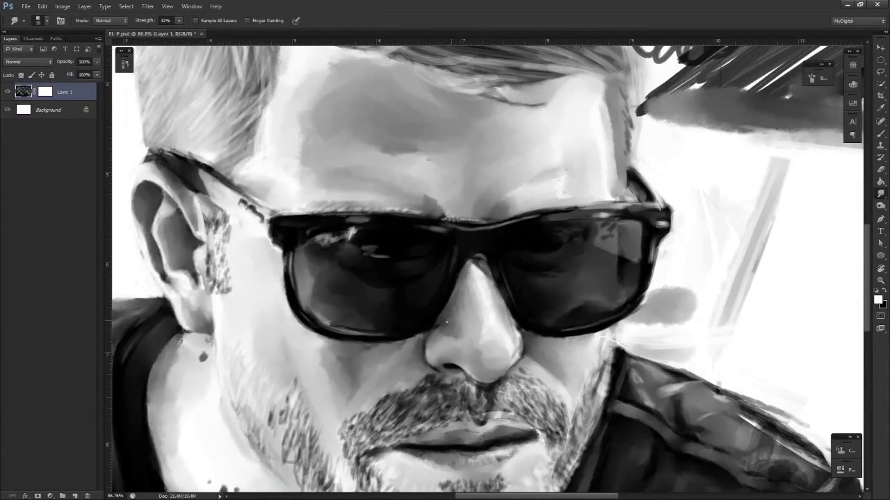
{"action": "key", "text": "z"}
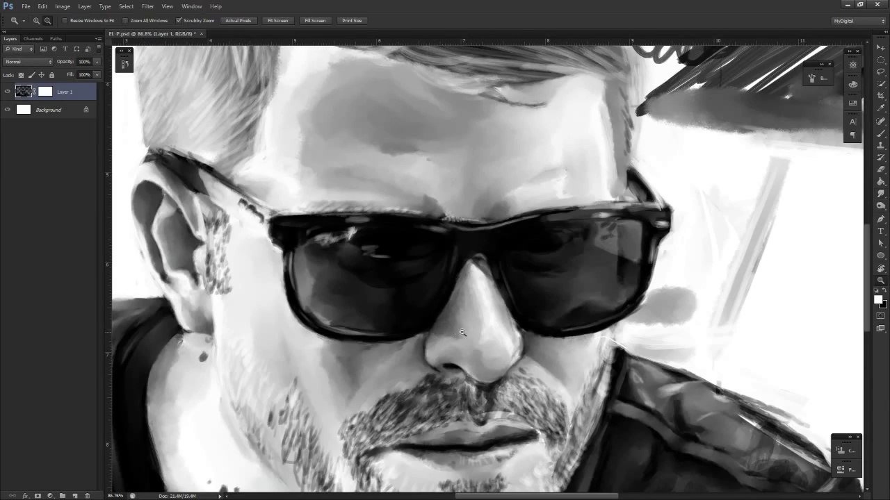
Examine the nose, sunglasses and beard of the portrait at several zoom levels and canvas rotations
{"action": "left_click_drag", "start_coordinate": [463, 336], "coordinate": [409, 336]}
{"action": "key", "text": "r"}
{"action": "left_click_drag", "start_coordinate": [534, 329], "coordinate": [515, 334]}
{"action": "key", "text": "z"}
{"action": "mouse_move", "coordinate": [433, 336]}
{"action": "left_mouse_down"}
{"action": "mouse_move", "coordinate": [465, 334]}
{"action": "mouse_move", "coordinate": [396, 328]}
{"action": "left_mouse_up"}
{"action": "key", "text": "z"}
{"action": "key", "text": "r"}
{"action": "left_click_drag", "start_coordinate": [533, 328], "coordinate": [560, 276]}
{"action": "key", "text": "z"}
{"action": "left_click_drag", "start_coordinate": [578, 335], "coordinate": [536, 387]}
{"action": "key", "text": "r"}
{"action": "key", "text": "z"}
{"action": "key", "text": "space"}
{"action": "left_click_drag", "start_coordinate": [463, 327], "coordinate": [568, 355]}
{"action": "key", "text": "z"}
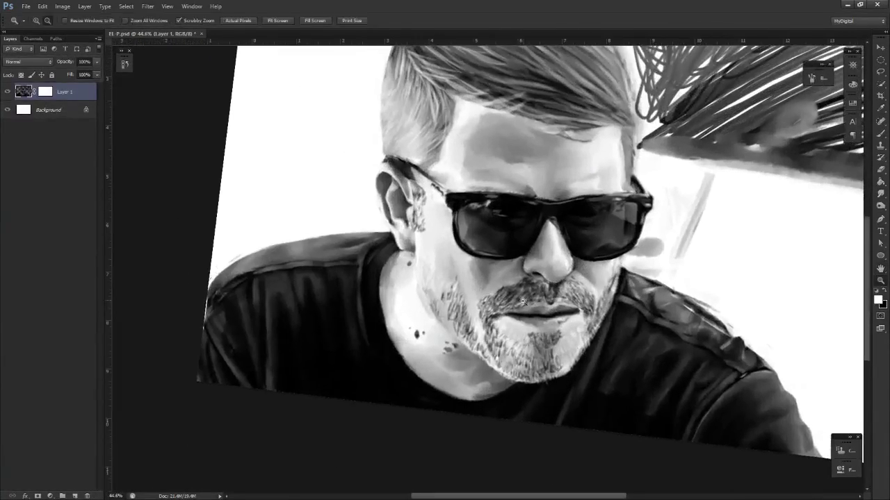
{"action": "left_click_drag", "start_coordinate": [526, 326], "coordinate": [547, 326]}
{"action": "key", "text": "space"}
{"action": "left_click_drag", "start_coordinate": [546, 326], "coordinate": [538, 415]}
{"action": "key", "text": "z"}
{"action": "left_click_drag", "start_coordinate": [566, 351], "coordinate": [601, 352]}
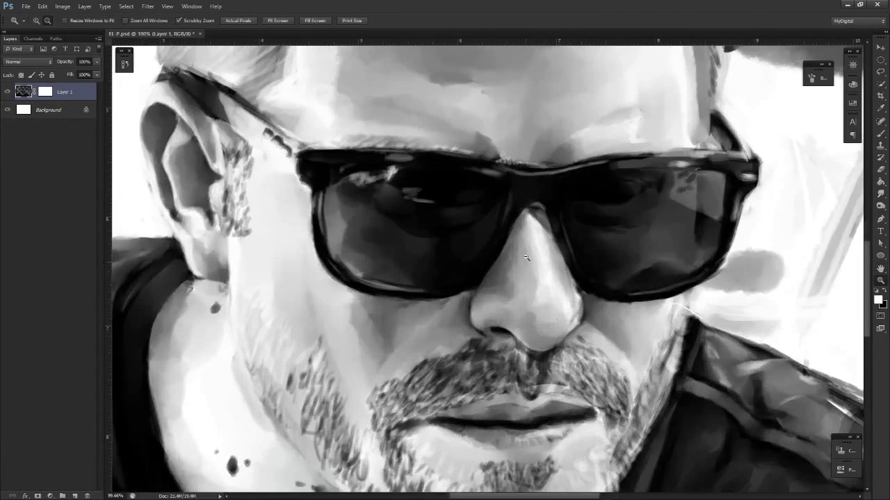
{"action": "key", "text": "space"}
{"action": "left_click_drag", "start_coordinate": [540, 345], "coordinate": [538, 374]}
{"action": "key", "text": "r"}
{"action": "left_click_drag", "start_coordinate": [537, 374], "coordinate": [547, 371]}
{"action": "key", "text": "space"}
{"action": "left_click_drag", "start_coordinate": [491, 370], "coordinate": [617, 379]}
{"action": "key", "text": "z"}
{"action": "left_click_drag", "start_coordinate": [617, 379], "coordinate": [547, 413]}
{"action": "left_click_drag", "start_coordinate": [465, 364], "coordinate": [504, 365]}
{"action": "key", "text": "space"}
{"action": "left_click_drag", "start_coordinate": [504, 365], "coordinate": [607, 415]}
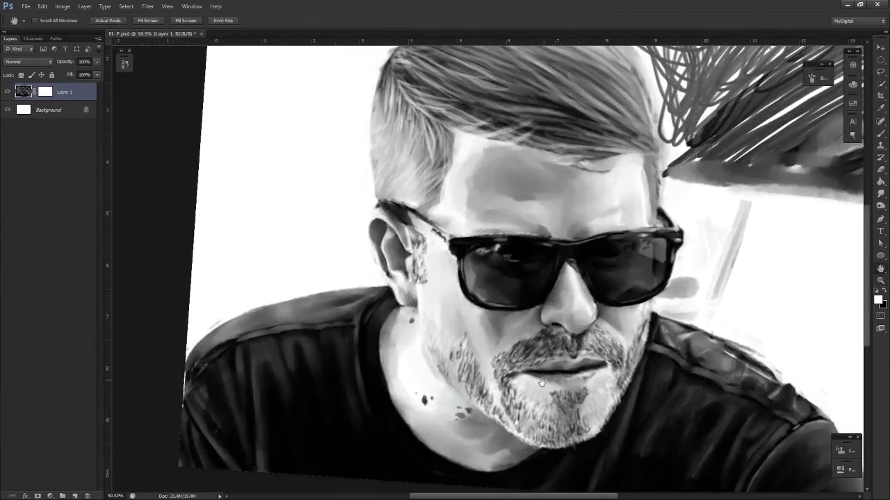
{"action": "key", "text": "z"}
{"action": "left_click_drag", "start_coordinate": [531, 313], "coordinate": [590, 314]}
{"action": "key", "text": "space"}
{"action": "left_click_drag", "start_coordinate": [564, 373], "coordinate": [628, 353]}
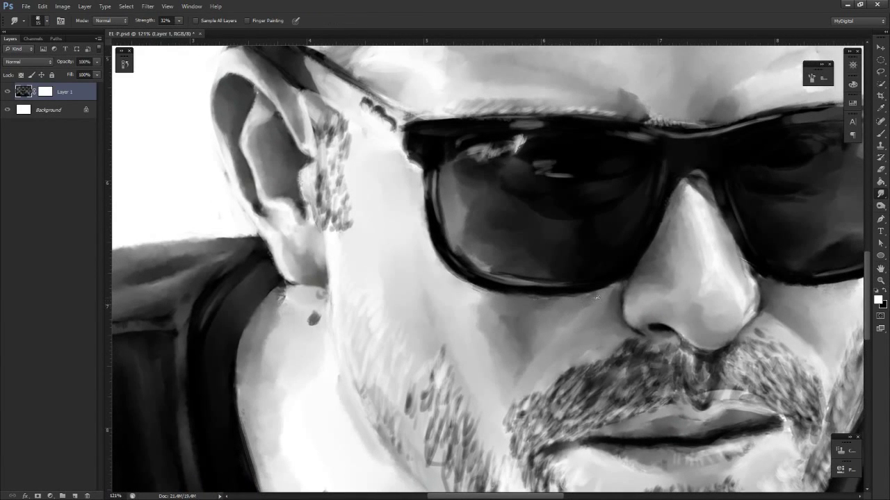
Darken the lower rim of the ear-side sunglasses lens with black brush strokes, covering parts of its light inner line
{"action": "key", "text": "r"}
{"action": "left_click_drag", "start_coordinate": [597, 300], "coordinate": [563, 278]}
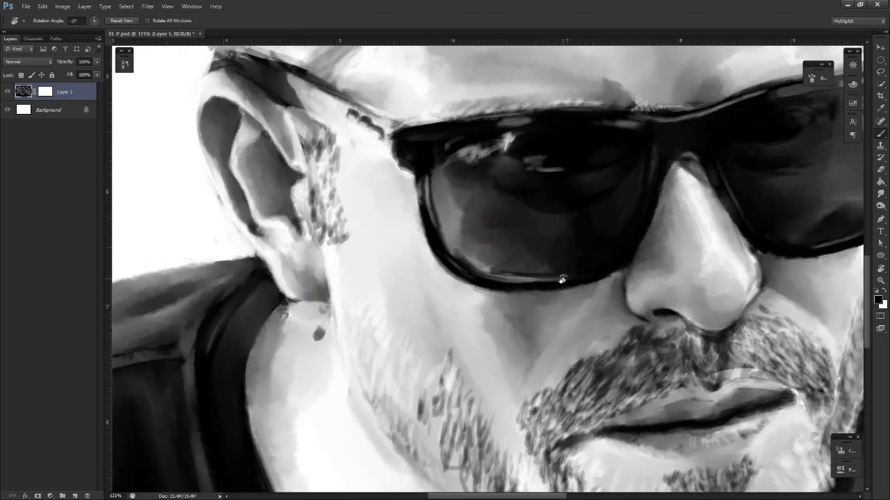
{"action": "key", "text": "b"}
{"action": "key", "text": "z"}
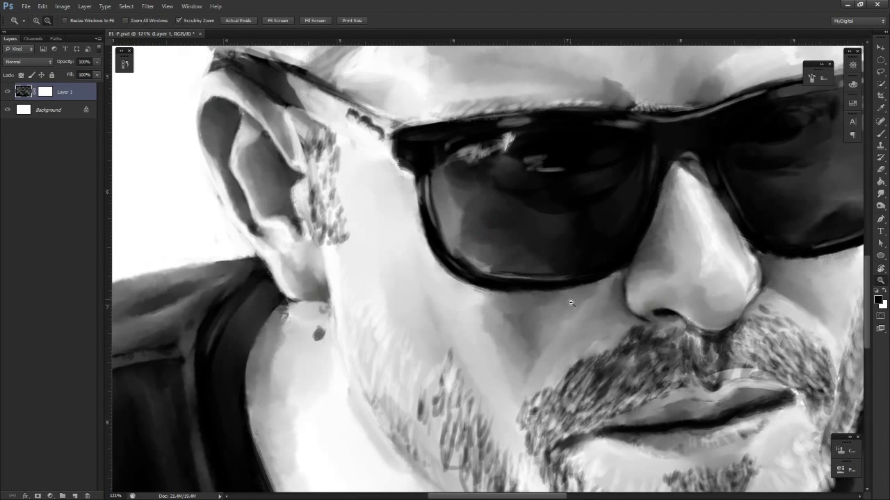
{"action": "left_click_drag", "start_coordinate": [570, 301], "coordinate": [536, 301]}
{"action": "key", "text": "r"}
{"action": "mouse_move", "coordinate": [537, 302]}
{"action": "left_mouse_down"}
{"action": "mouse_move", "coordinate": [521, 315]}
{"action": "mouse_move", "coordinate": [478, 315]}
{"action": "mouse_move", "coordinate": [478, 306]}
{"action": "left_mouse_up"}
{"action": "key", "text": "s"}
{"action": "key", "text": "z"}
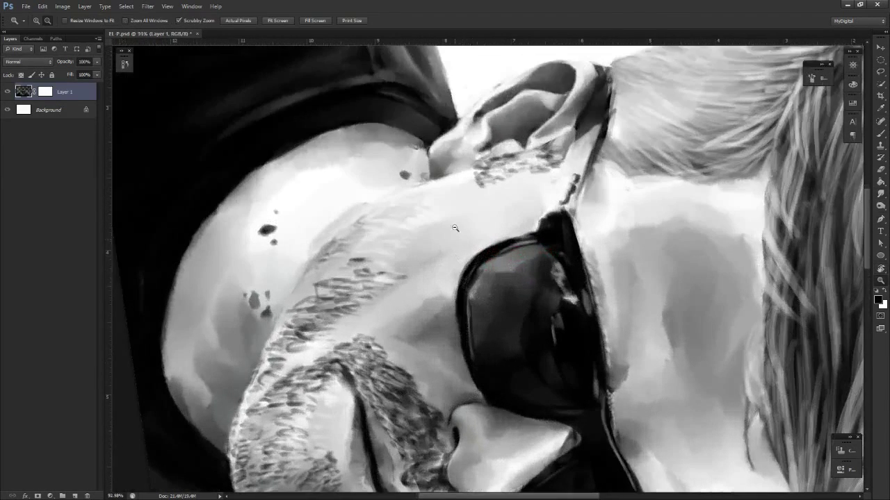
{"action": "key", "text": "e"}
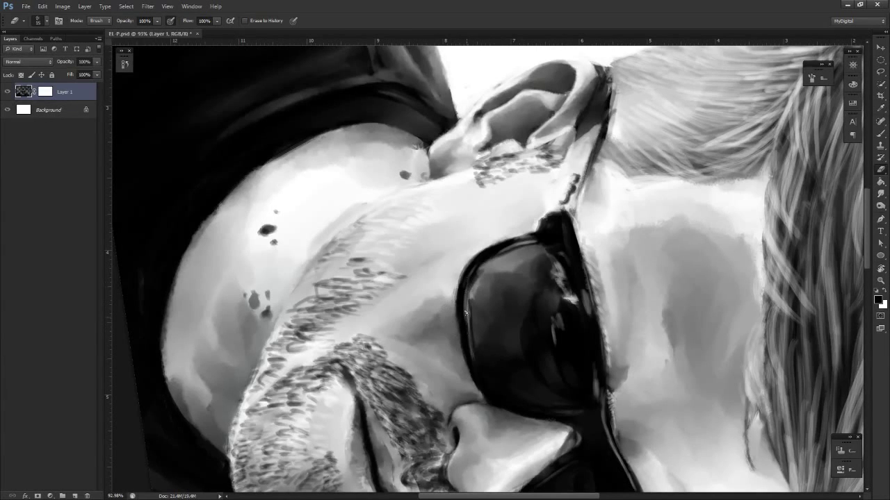
{"action": "key", "text": "b"}
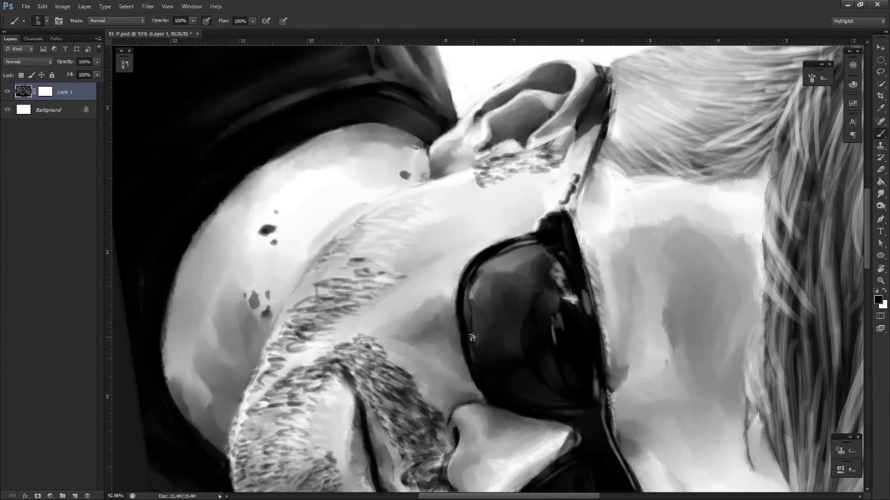
{"action": "left_click_drag", "start_coordinate": [469, 288], "coordinate": [476, 352]}
Examine the reworked lens rim, nose and beard at a smaller scale with the portrait rotated nearly upright
{"action": "key", "text": "z"}
{"action": "left_click_drag", "start_coordinate": [476, 299], "coordinate": [451, 299]}
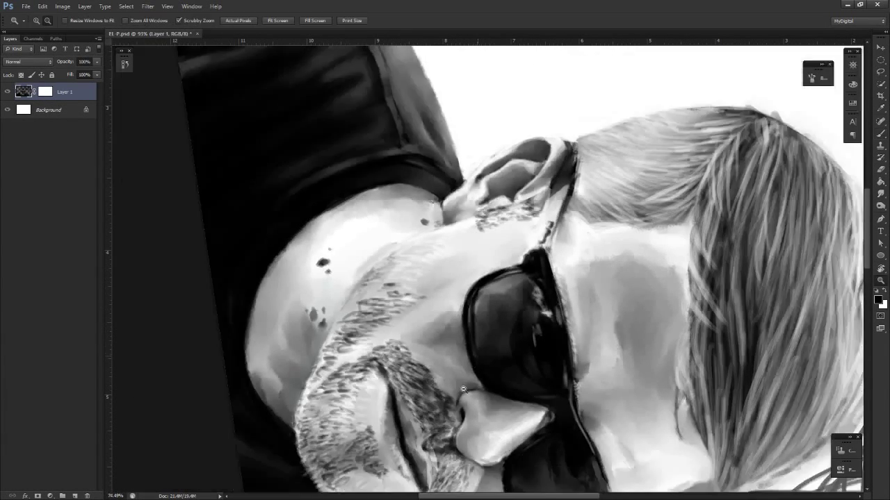
{"action": "key", "text": "r"}
{"action": "mouse_move", "coordinate": [446, 368]}
{"action": "left_mouse_down"}
{"action": "mouse_move", "coordinate": [516, 376]}
{"action": "mouse_move", "coordinate": [596, 305]}
{"action": "left_mouse_up"}
{"action": "key", "text": "z"}
{"action": "left_click_drag", "start_coordinate": [605, 341], "coordinate": [566, 347]}
{"action": "key", "text": "r"}
{"action": "left_click_drag", "start_coordinate": [577, 356], "coordinate": [522, 397]}
{"action": "key", "text": "space"}
{"action": "key", "text": "space"}
{"action": "key", "text": "ctrl+space"}
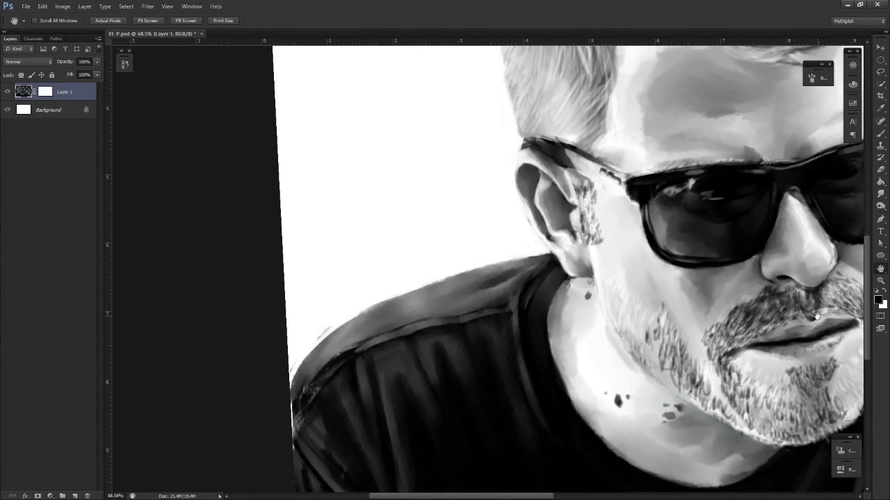
{"action": "left_click_drag", "start_coordinate": [711, 365], "coordinate": [564, 395]}
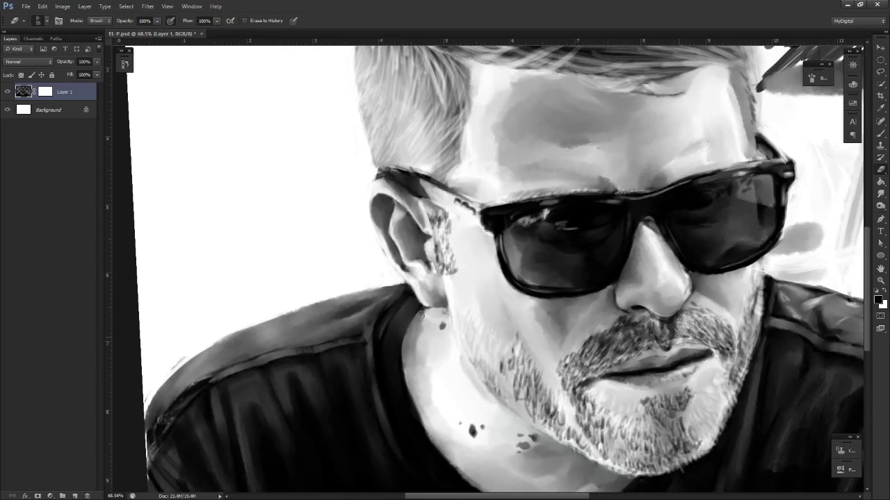
Touch up the moustache just beneath the nose with the Brush and the Smudge tool
{"action": "key", "text": "b"}
{"action": "key", "text": "r"}
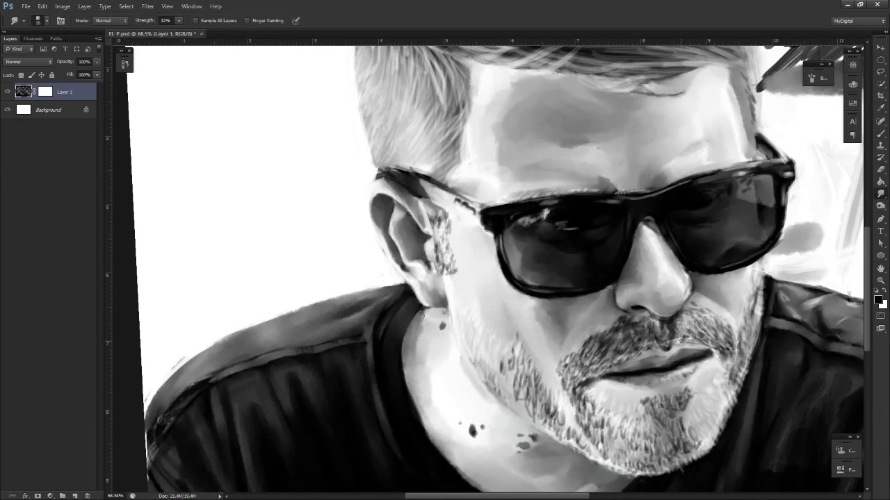
{"action": "key", "text": "x"}
{"action": "key", "text": "b"}
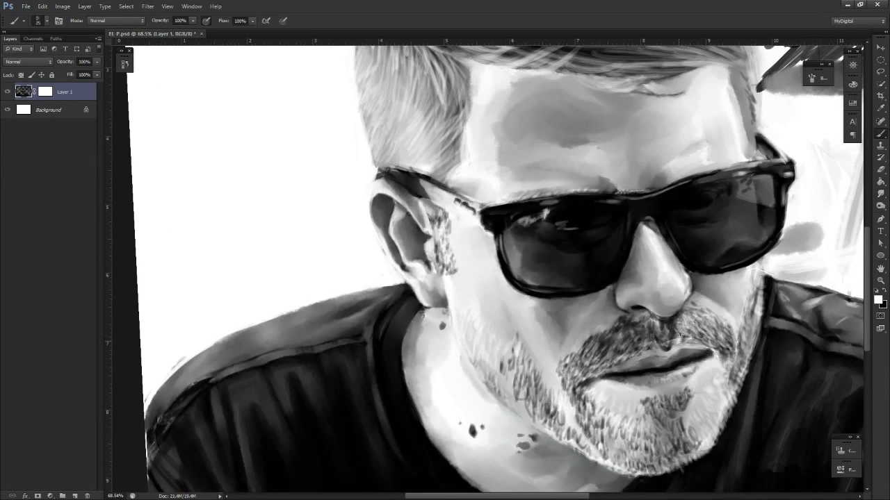
{"action": "key", "text": "x"}
{"action": "key", "text": "x"}
{"action": "key", "text": "r"}
Examine the whole painting fitted to the window and at different rotations, including the face up close
{"action": "key", "text": "ctrl+0"}
{"action": "left_click_drag", "start_coordinate": [697, 405], "coordinate": [612, 434]}
{"action": "left_click_drag", "start_coordinate": [677, 383], "coordinate": [515, 369]}
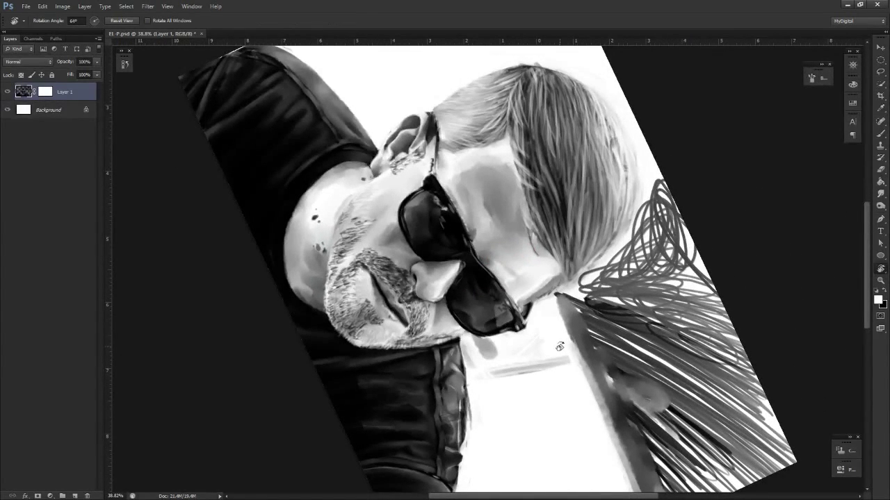
{"action": "left_click_drag", "start_coordinate": [541, 354], "coordinate": [715, 326]}
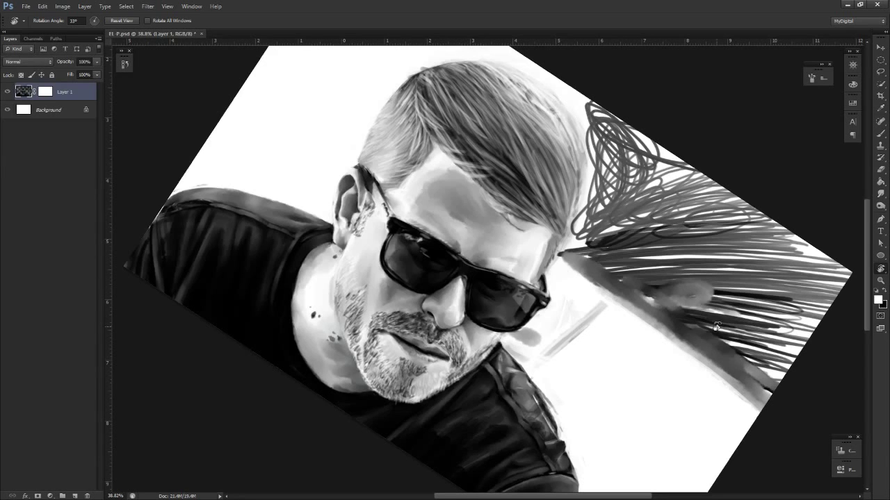
{"action": "left_click_drag", "start_coordinate": [483, 408], "coordinate": [529, 400]}
{"action": "left_click_drag", "start_coordinate": [529, 400], "coordinate": [667, 413]}
{"action": "left_click_drag", "start_coordinate": [667, 414], "coordinate": [723, 414]}
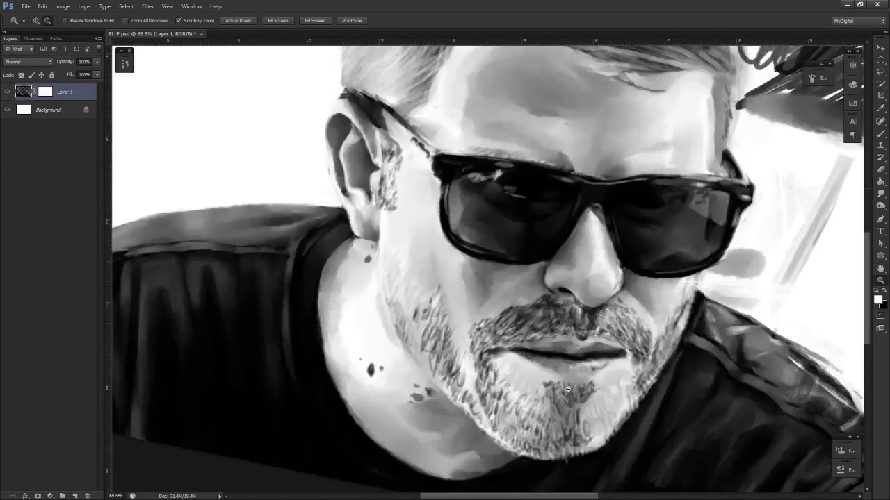
{"action": "left_click_drag", "start_coordinate": [534, 410], "coordinate": [562, 357]}
{"action": "left_click_drag", "start_coordinate": [481, 245], "coordinate": [527, 245]}
{"action": "left_click_drag", "start_coordinate": [493, 299], "coordinate": [468, 339]}
{"action": "left_click_drag", "start_coordinate": [479, 357], "coordinate": [506, 356]}
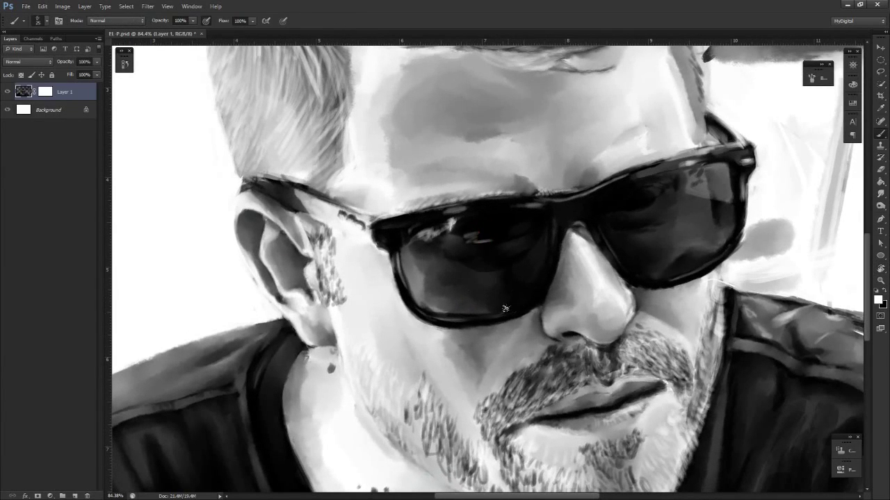
Paint a light reflection along the lower inner edge of the ear-side sunglasses lens and smudge it into the rim
{"action": "key", "text": "x"}
{"action": "key", "text": "x"}
{"action": "key", "text": "x"}
{"action": "key", "text": "z"}
{"action": "left_click_drag", "start_coordinate": [532, 327], "coordinate": [553, 327]}
{"action": "key", "text": "r"}
{"action": "key", "text": "Escape"}
{"action": "key", "text": "z"}
{"action": "key", "text": "x"}
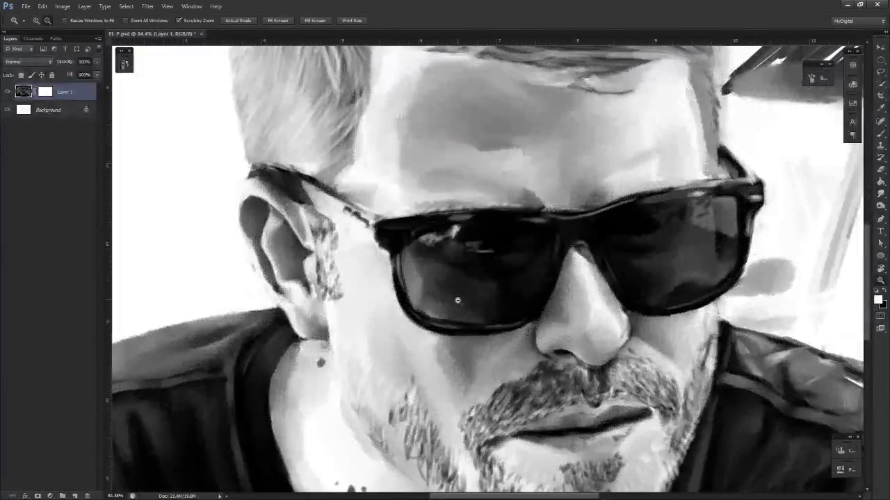
{"action": "scroll", "coordinate": [494, 312], "scroll_direction": "up", "scroll_amount": 1}
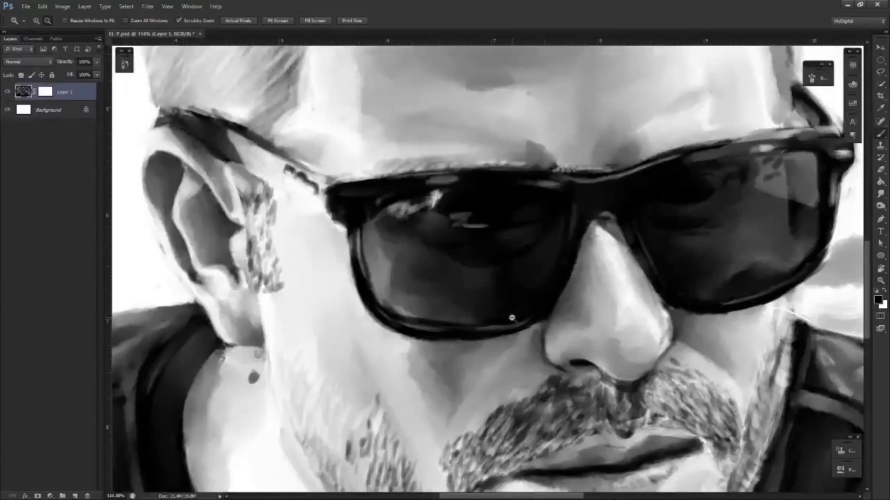
{"action": "key", "text": "b"}
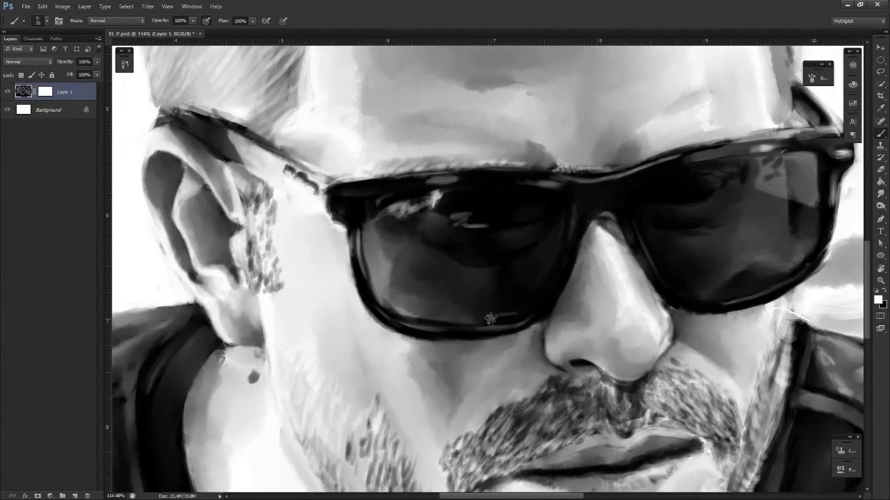
{"action": "key", "text": "r"}
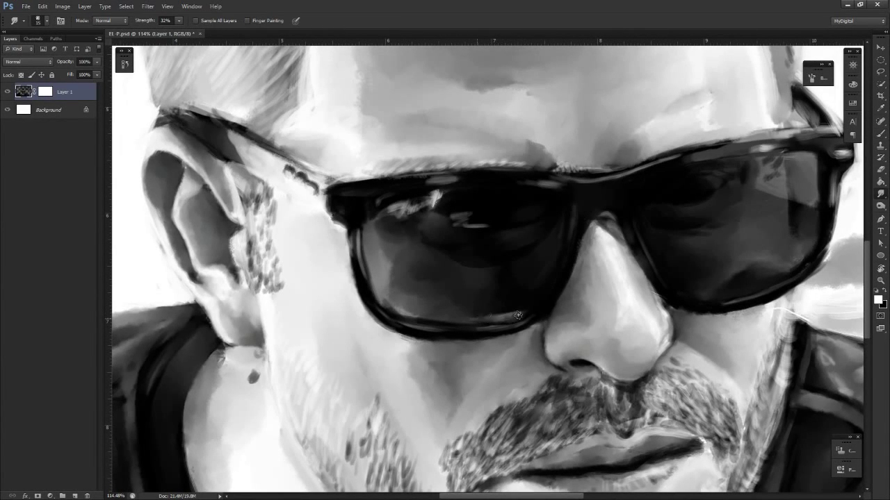
{"action": "left_click_drag", "start_coordinate": [518, 315], "coordinate": [438, 321]}
Brighten the nose-side end of the ear-side lens's lower highlight with white, and soften it with the Smudge tool
{"action": "key", "text": "z"}
{"action": "key", "text": "r"}
{"action": "left_click_drag", "start_coordinate": [573, 261], "coordinate": [569, 301]}
{"action": "key", "text": "z"}
{"action": "left_click_drag", "start_coordinate": [452, 313], "coordinate": [518, 312]}
{"action": "key", "text": "r"}
{"action": "left_click_drag", "start_coordinate": [535, 350], "coordinate": [546, 343]}
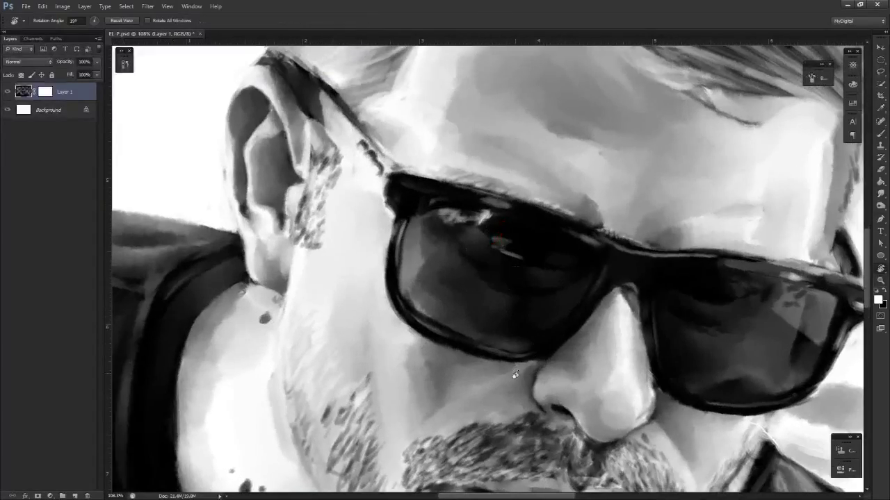
{"action": "left_click_drag", "start_coordinate": [515, 375], "coordinate": [547, 324]}
{"action": "key", "text": "b"}
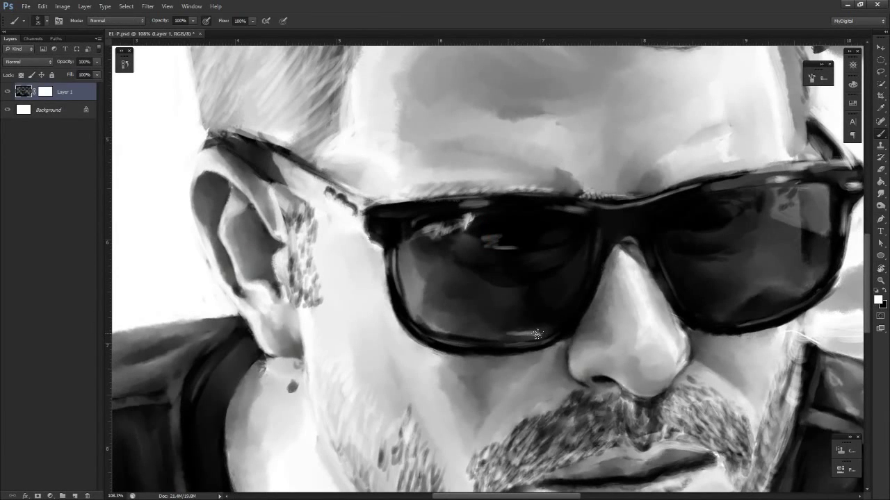
{"action": "key", "text": "s"}
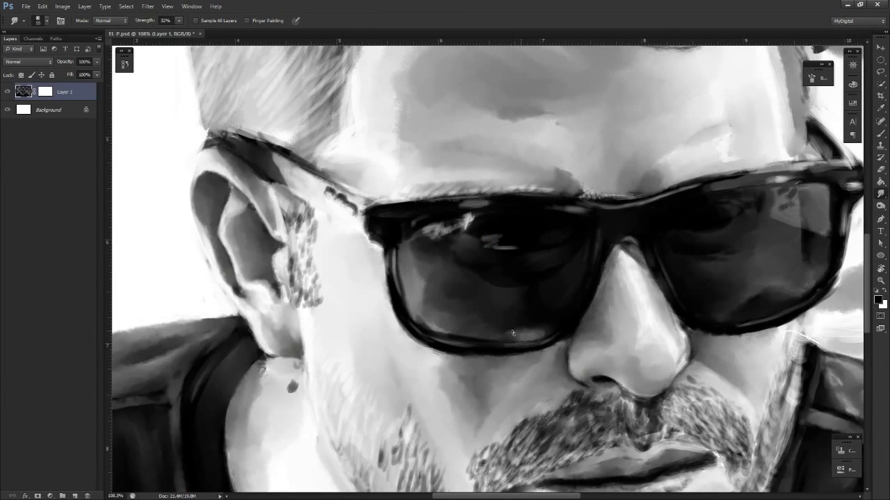
{"action": "mouse_move", "coordinate": [560, 332]}
{"action": "left_mouse_down"}
{"action": "mouse_move", "coordinate": [507, 344]}
{"action": "mouse_move", "coordinate": [566, 349]}
{"action": "mouse_move", "coordinate": [503, 350]}
{"action": "left_mouse_up"}
Cover the nose-side end of the lower lens highlight with black and blend it with the Smudge tool
{"action": "key", "text": "r"}
{"action": "key", "text": "x"}
{"action": "key", "text": "b"}
{"action": "key", "text": "x"}
{"action": "key", "text": "s"}
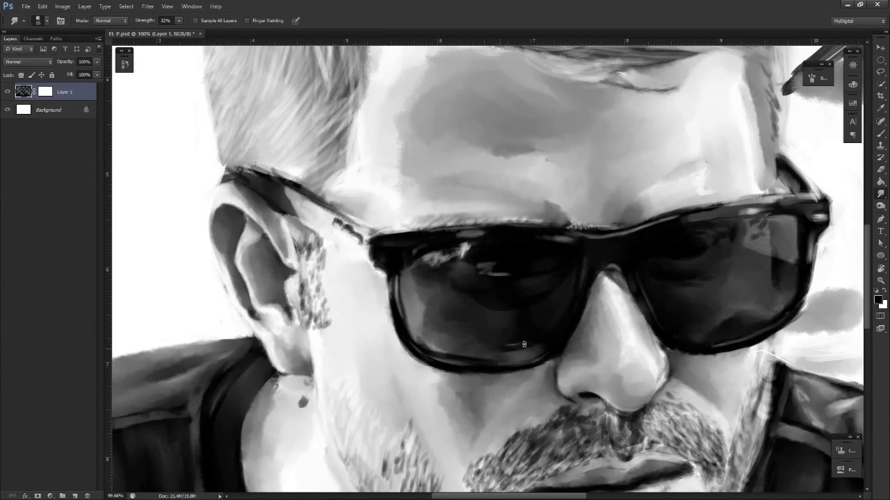
{"action": "key", "text": "b"}
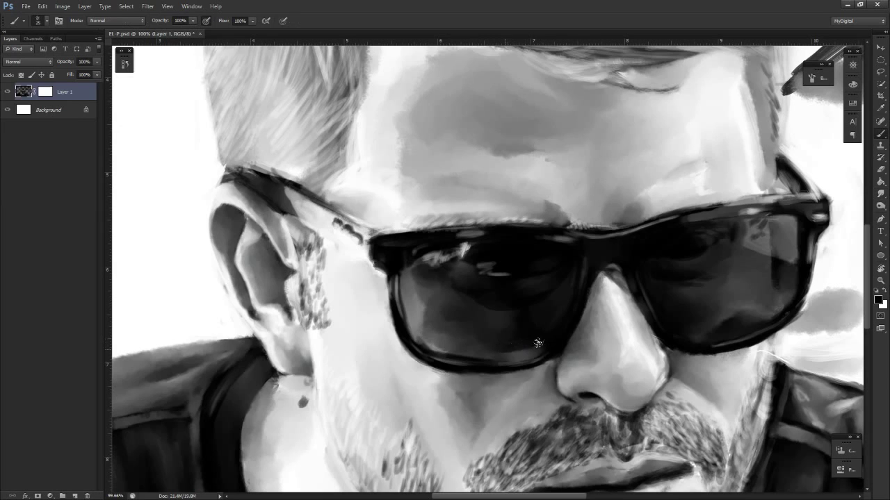
{"action": "key", "text": "r"}
{"action": "key", "text": "b"}
{"action": "key", "text": "r"}
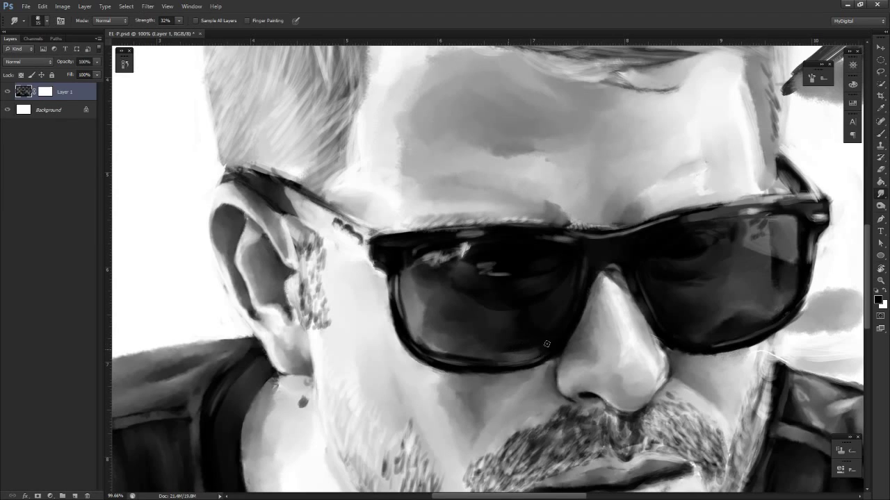
Examine the reworked sunglasses with the whole painting in view and again up close
{"action": "key", "text": "r"}
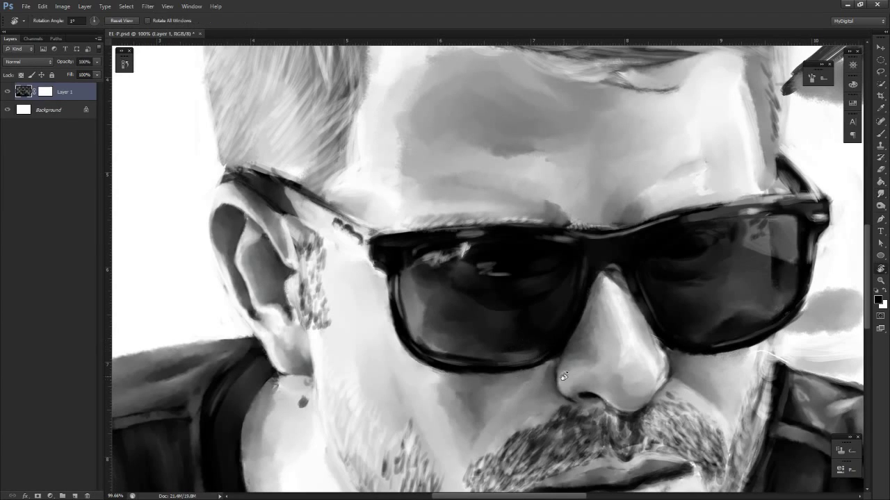
{"action": "key", "text": "ctrl+space"}
{"action": "left_click_drag", "start_coordinate": [562, 373], "coordinate": [538, 387]}
{"action": "mouse_move", "coordinate": [598, 323]}
{"action": "left_mouse_down"}
{"action": "mouse_move", "coordinate": [561, 407]}
{"action": "mouse_move", "coordinate": [429, 319]}
{"action": "mouse_move", "coordinate": [536, 331]}
{"action": "mouse_move", "coordinate": [580, 299]}
{"action": "left_mouse_up"}
{"action": "key", "text": "ctrl+space"}
{"action": "left_click_drag", "start_coordinate": [591, 368], "coordinate": [549, 375]}
{"action": "key", "text": "ctrl+space"}
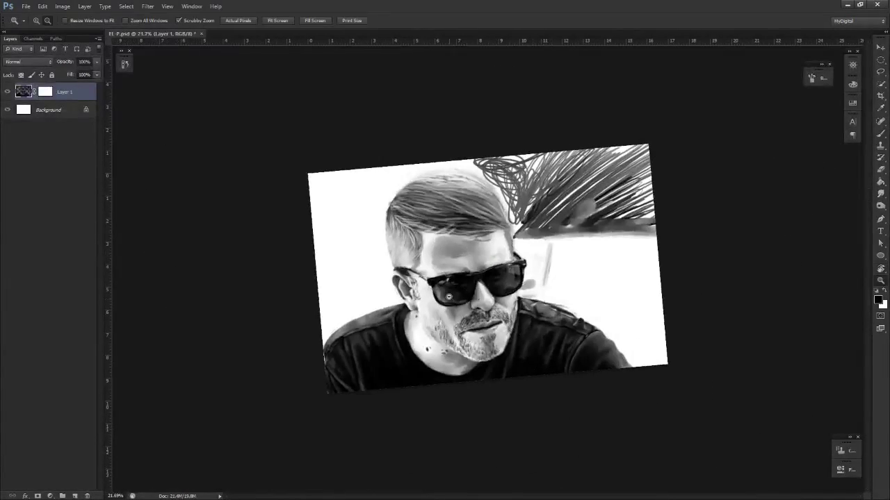
{"action": "left_click_drag", "start_coordinate": [451, 299], "coordinate": [485, 276]}
Darken the lower rim of the ear-side lens with black brush strokes over its light inner line
{"action": "key", "text": "b"}
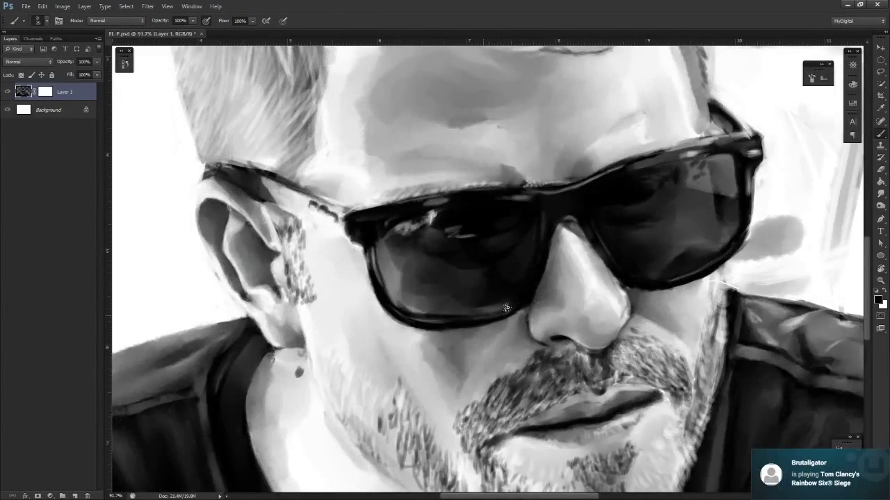
{"action": "key", "text": "r"}
{"action": "scroll", "coordinate": [501, 312], "scroll_direction": "down", "scroll_amount": 2}
{"action": "mouse_move", "coordinate": [502, 312]}
{"action": "left_mouse_down"}
{"action": "mouse_move", "coordinate": [481, 387]}
{"action": "mouse_move", "coordinate": [521, 373]}
{"action": "mouse_move", "coordinate": [453, 352]}
{"action": "mouse_move", "coordinate": [595, 283]}
{"action": "left_mouse_up"}
{"action": "key", "text": "ctrl+space"}
{"action": "scroll", "coordinate": [498, 314], "scroll_direction": "up", "scroll_amount": 4}
{"action": "key", "text": "b"}
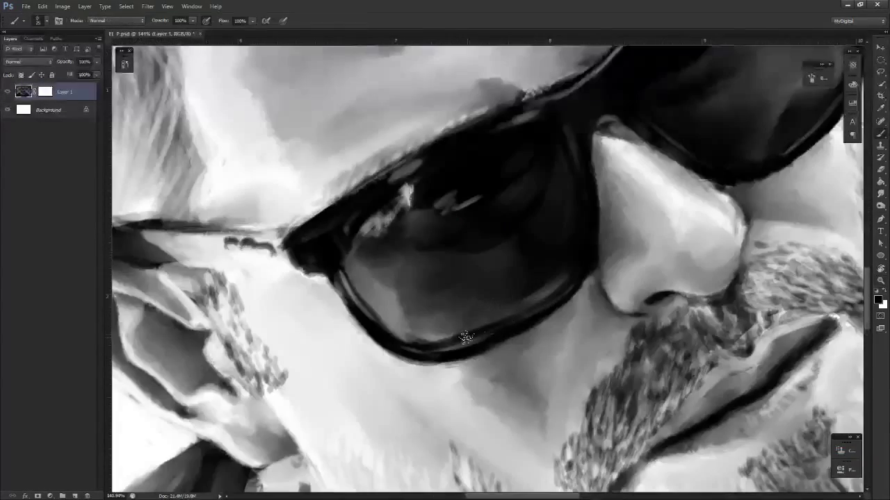
{"action": "scroll", "coordinate": [562, 292], "scroll_direction": "down", "scroll_amount": 1}
{"action": "key", "text": "r"}
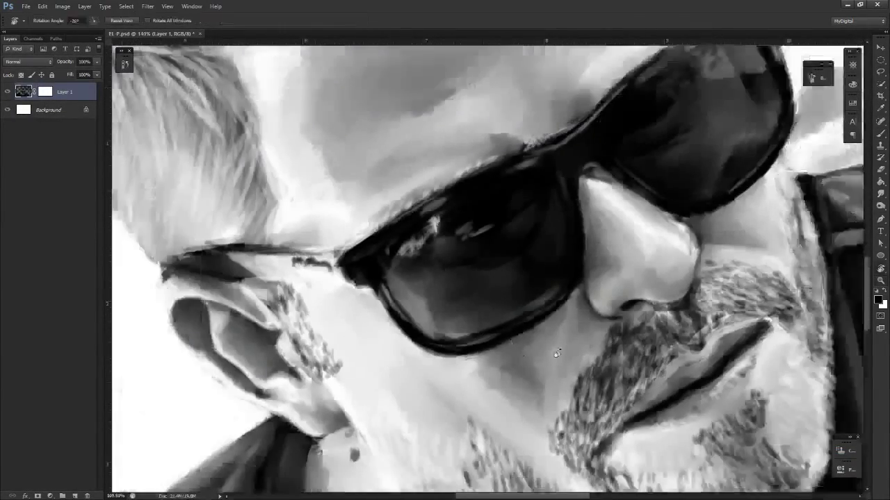
{"action": "left_click_drag", "start_coordinate": [556, 358], "coordinate": [473, 338]}
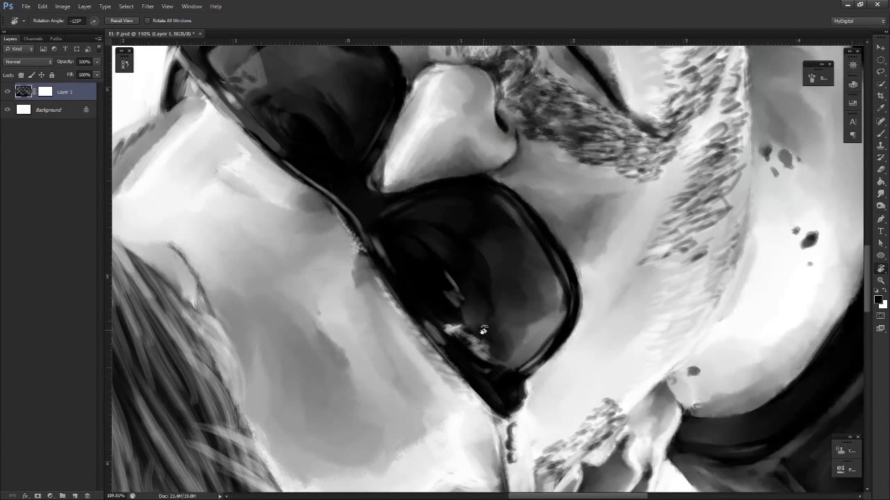
{"action": "key", "text": "z"}
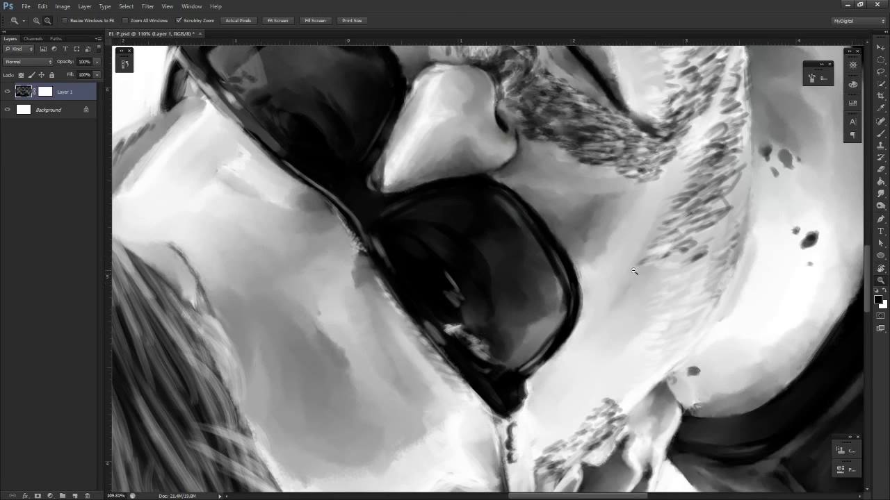
{"action": "key", "text": "ctrl+0"}
{"action": "key", "text": "t"}
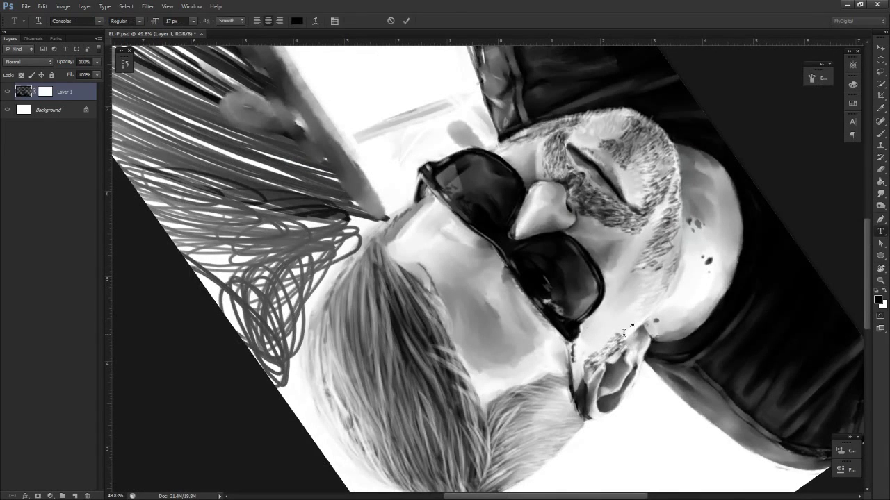
{"action": "left_click", "coordinate": [629, 331]}
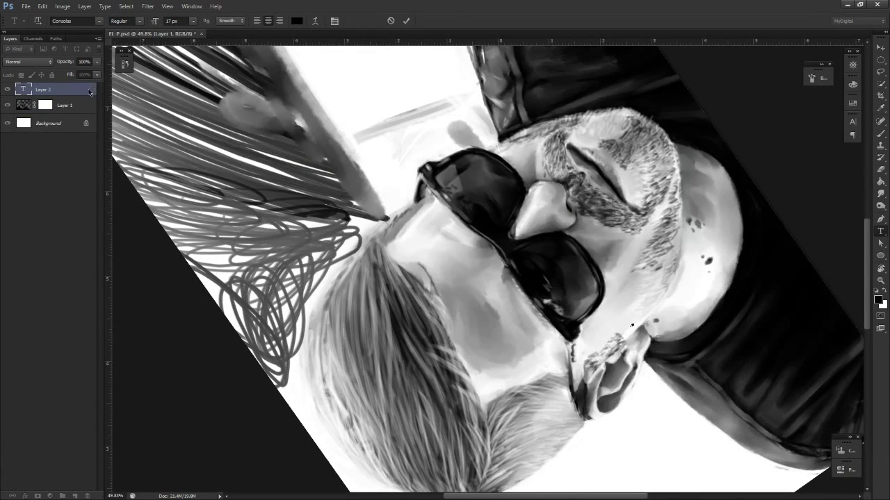
{"action": "key", "text": "Escape"}
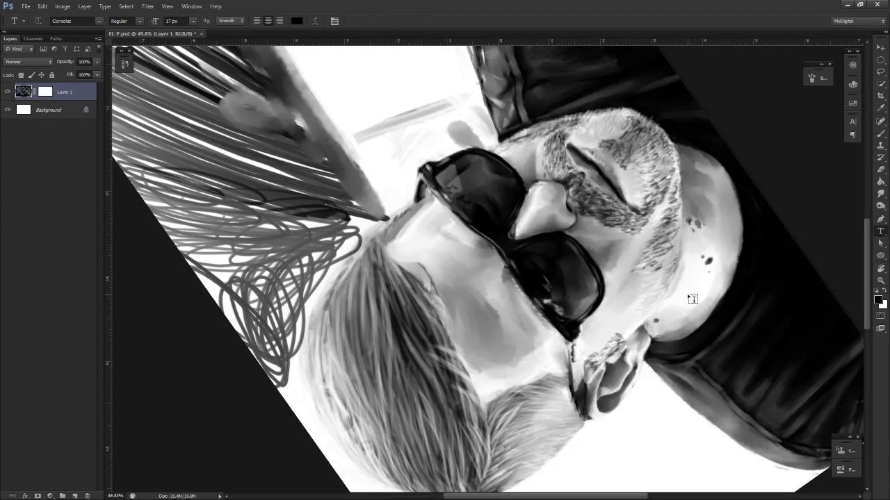
Examine the whole portrait at different rotations, including the hair and temple up close and the shoulders
{"action": "key", "text": "z"}
{"action": "left_click_drag", "start_coordinate": [586, 269], "coordinate": [536, 268]}
{"action": "key", "text": "r"}
{"action": "left_click_drag", "start_coordinate": [556, 267], "coordinate": [609, 326]}
{"action": "left_click_drag", "start_coordinate": [585, 351], "coordinate": [516, 392]}
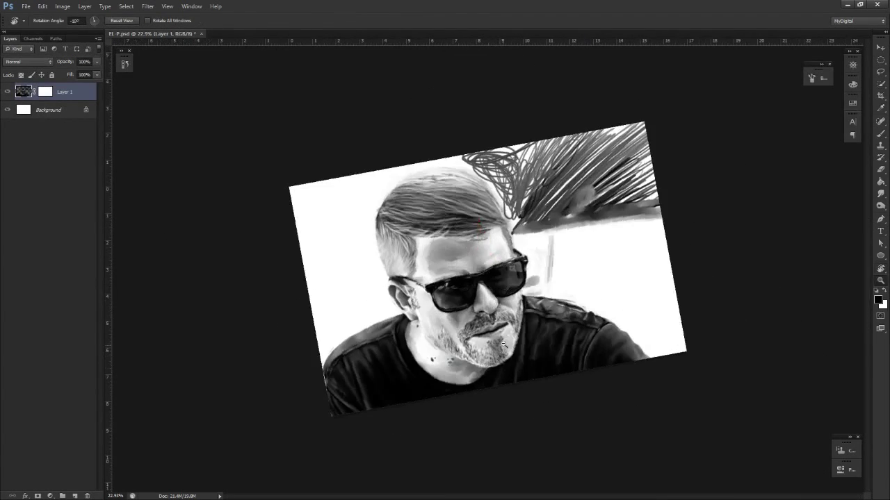
{"action": "left_click_drag", "start_coordinate": [502, 325], "coordinate": [688, 381]}
{"action": "mouse_move", "coordinate": [497, 306]}
{"action": "left_mouse_down"}
{"action": "mouse_move", "coordinate": [573, 387]}
{"action": "mouse_move", "coordinate": [514, 417]}
{"action": "mouse_move", "coordinate": [544, 401]}
{"action": "left_mouse_up"}
{"action": "key", "text": "r"}
{"action": "key", "text": "e"}
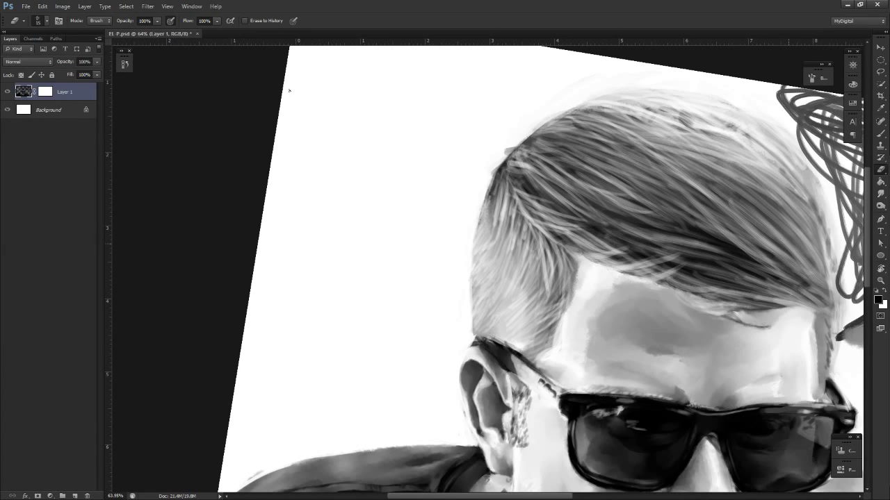
{"action": "key", "text": "z"}
{"action": "left_click_drag", "start_coordinate": [570, 337], "coordinate": [578, 337]}
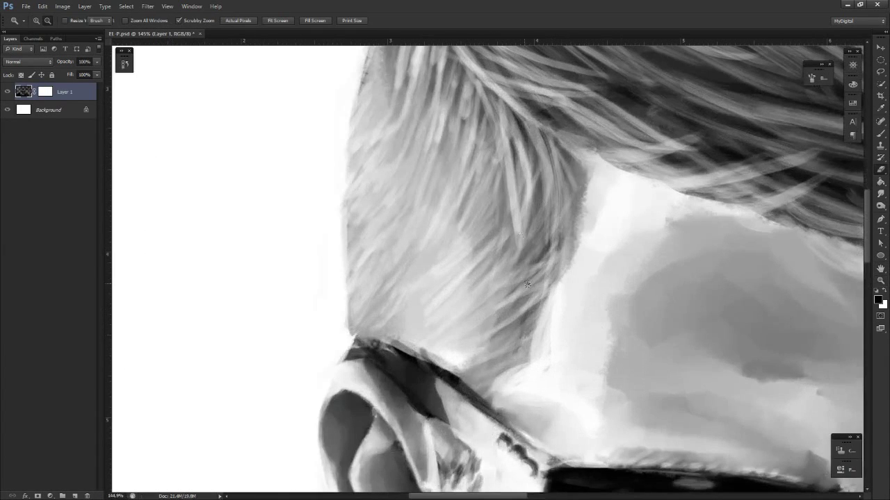
{"action": "key", "text": "z"}
{"action": "left_click_drag", "start_coordinate": [565, 261], "coordinate": [502, 278]}
{"action": "key", "text": "r"}
{"action": "key", "text": "h"}
{"action": "left_click_drag", "start_coordinate": [534, 369], "coordinate": [566, 349]}
{"action": "key", "text": "z"}
{"action": "key", "text": "h"}
{"action": "left_click_drag", "start_coordinate": [466, 374], "coordinate": [574, 363]}
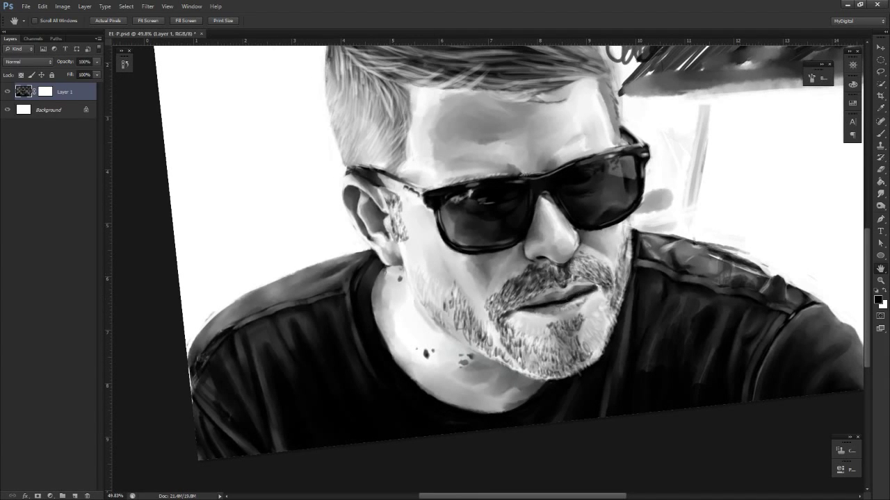
Lighten the top of the nose just beneath the sunglasses' bridge with white and smudge it
{"action": "key", "text": "z"}
{"action": "left_click_drag", "start_coordinate": [580, 251], "coordinate": [611, 318]}
{"action": "key", "text": "h"}
{"action": "key", "text": "r"}
{"action": "left_click_drag", "start_coordinate": [622, 329], "coordinate": [612, 350]}
{"action": "key", "text": "x"}
{"action": "key", "text": "b"}
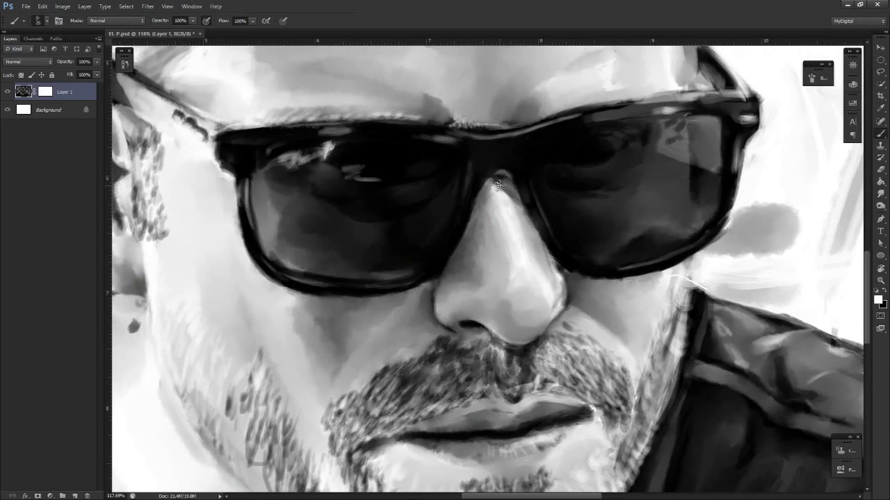
{"action": "mouse_move", "coordinate": [499, 182]}
{"action": "left_mouse_down"}
{"action": "mouse_move", "coordinate": [513, 191]}
{"action": "mouse_move", "coordinate": [502, 178]}
{"action": "left_mouse_up"}
{"action": "key", "text": "s"}
{"action": "key", "text": "b"}
Lightly erase a soft grey spot on the sunglasses' bridge above the nose and blend it with the Smudge tool
{"action": "key", "text": "e"}
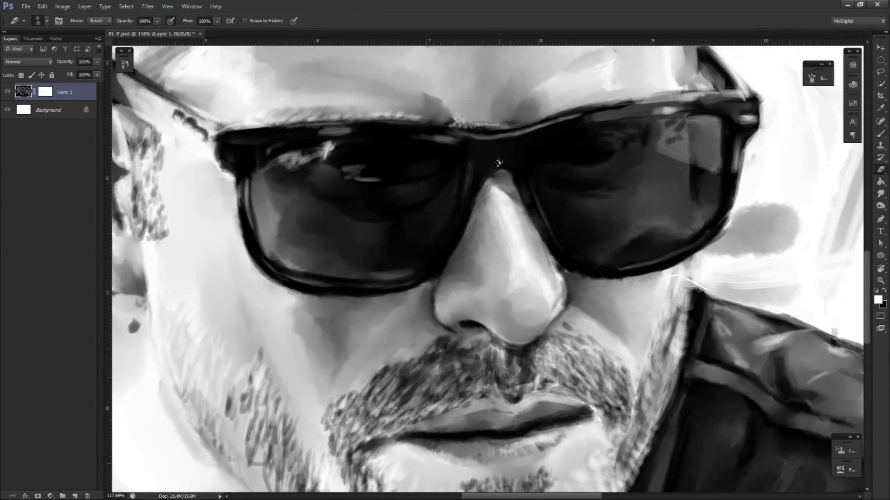
{"action": "left_click_drag", "start_coordinate": [498, 160], "coordinate": [507, 150]}
{"action": "key", "text": "r"}
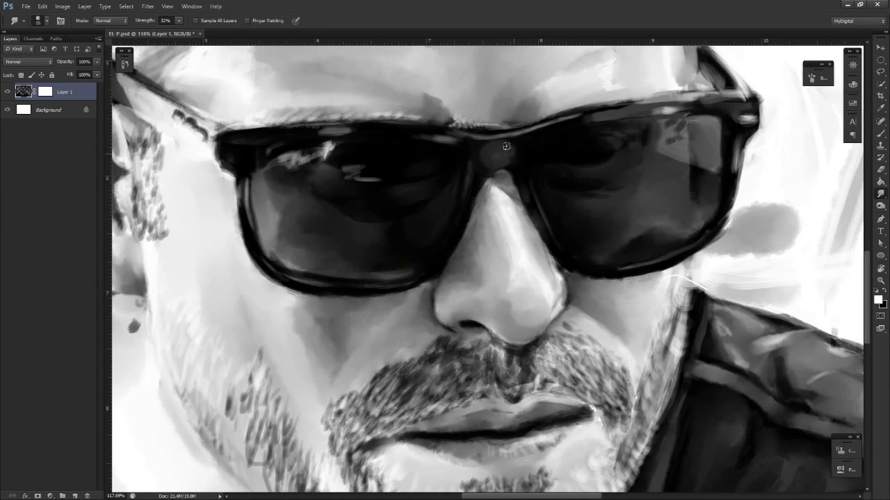
Lighten the upper rim of the ear-side lens towards the bridge with the Eraser and smudge the highlight
{"action": "key", "text": "z"}
{"action": "left_click_drag", "start_coordinate": [516, 165], "coordinate": [473, 169]}
{"action": "key", "text": "r"}
{"action": "mouse_move", "coordinate": [533, 234]}
{"action": "left_mouse_down"}
{"action": "mouse_move", "coordinate": [544, 267]}
{"action": "mouse_move", "coordinate": [529, 308]}
{"action": "mouse_move", "coordinate": [543, 270]}
{"action": "left_mouse_up"}
{"action": "key", "text": "z"}
{"action": "left_click_drag", "start_coordinate": [532, 201], "coordinate": [564, 202]}
{"action": "key", "text": "e"}
{"action": "key", "text": "space"}
{"action": "key", "text": "r"}
{"action": "left_click_drag", "start_coordinate": [562, 255], "coordinate": [550, 227]}
{"action": "key", "text": "z"}
{"action": "key", "text": "r"}
{"action": "mouse_move", "coordinate": [526, 167]}
{"action": "left_mouse_down"}
{"action": "mouse_move", "coordinate": [557, 169]}
{"action": "mouse_move", "coordinate": [507, 195]}
{"action": "left_mouse_up"}
{"action": "key", "text": "e"}
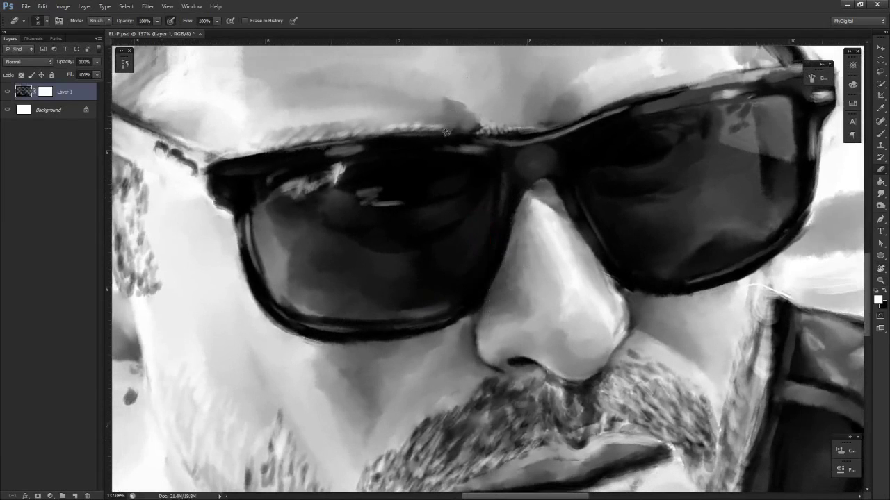
{"action": "mouse_move", "coordinate": [410, 145]}
{"action": "left_mouse_down"}
{"action": "mouse_move", "coordinate": [479, 151]}
{"action": "mouse_move", "coordinate": [447, 144]}
{"action": "left_mouse_up"}
{"action": "key", "text": "s"}
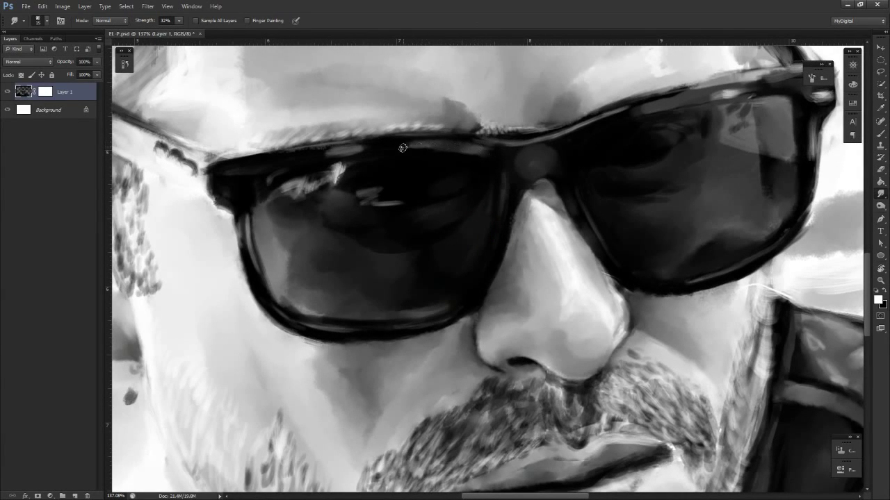
Touch up the upper rim of the ear-side lens beside the bridge with the Brush in black
{"action": "key", "text": "z"}
{"action": "left_click_drag", "start_coordinate": [490, 199], "coordinate": [448, 209]}
{"action": "key", "text": "r"}
{"action": "mouse_move", "coordinate": [502, 271]}
{"action": "left_mouse_down"}
{"action": "mouse_move", "coordinate": [470, 272]}
{"action": "mouse_move", "coordinate": [471, 260]}
{"action": "mouse_move", "coordinate": [501, 269]}
{"action": "left_mouse_up"}
{"action": "key", "text": "Escape"}
{"action": "key", "text": "z"}
{"action": "left_click_drag", "start_coordinate": [483, 164], "coordinate": [518, 167]}
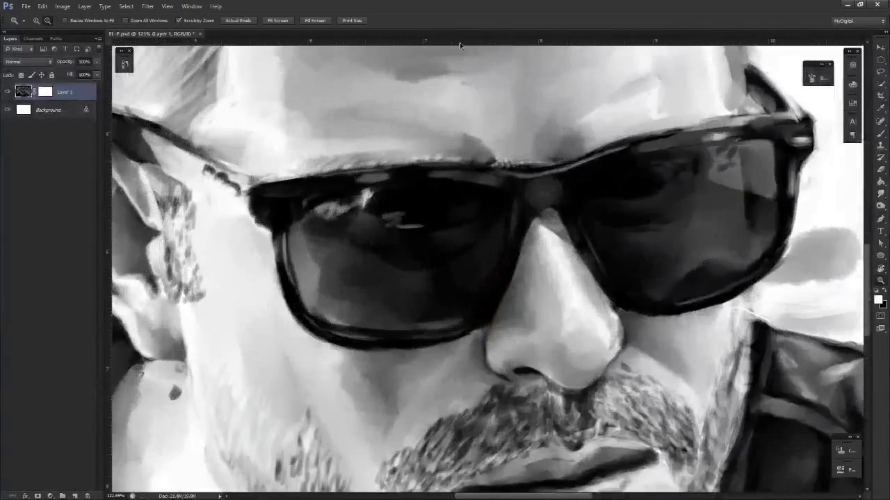
{"action": "key", "text": "x"}
{"action": "key", "text": "b"}
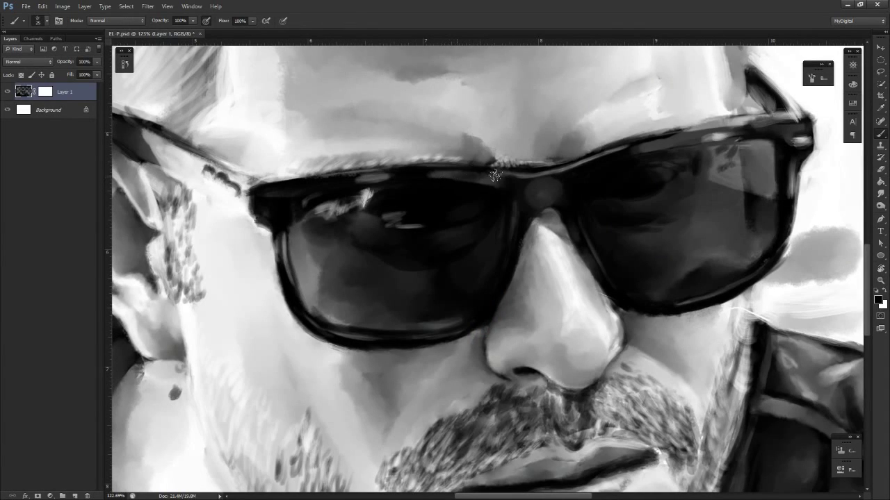
Erase lightly along the nose-side rim of the far lens to bring out a thin light line
{"action": "key", "text": "z"}
{"action": "left_click_drag", "start_coordinate": [483, 213], "coordinate": [439, 234]}
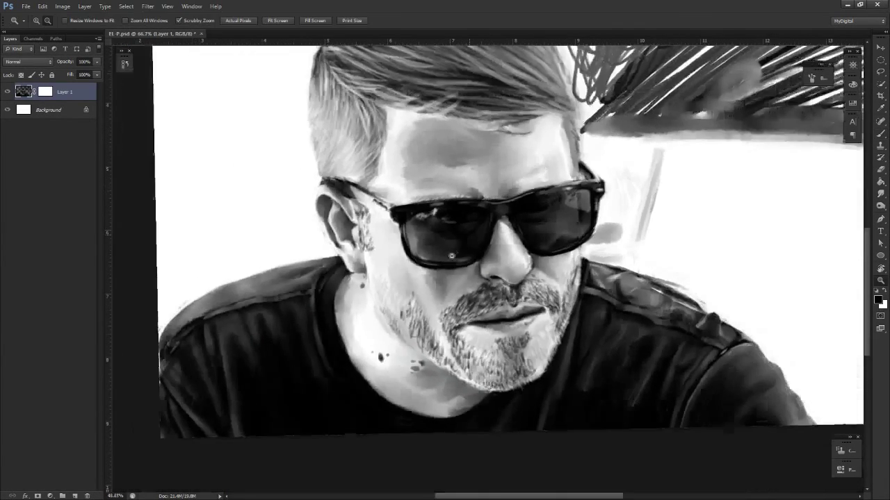
{"action": "key", "text": "r"}
{"action": "mouse_move", "coordinate": [473, 306]}
{"action": "left_mouse_down"}
{"action": "mouse_move", "coordinate": [453, 292]}
{"action": "mouse_move", "coordinate": [448, 250]}
{"action": "mouse_move", "coordinate": [475, 227]}
{"action": "mouse_move", "coordinate": [483, 204]}
{"action": "mouse_move", "coordinate": [498, 247]}
{"action": "left_mouse_up"}
{"action": "key", "text": "z"}
{"action": "key", "text": "r"}
{"action": "key", "text": "Escape"}
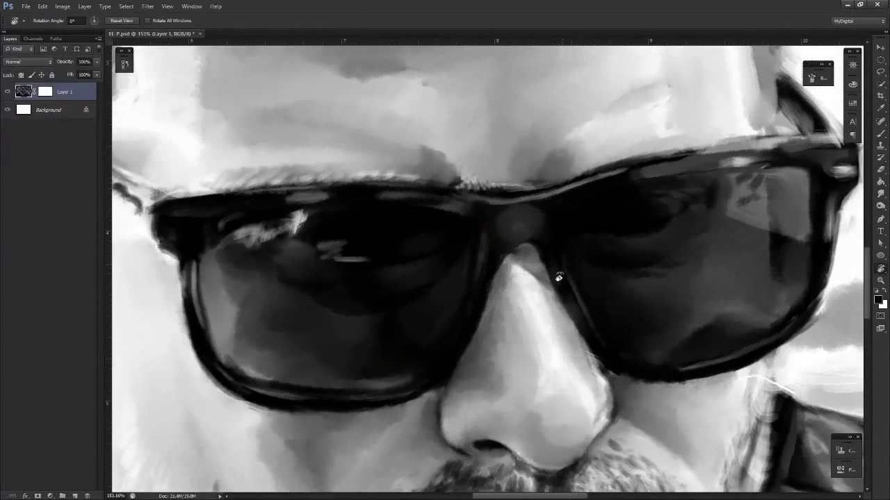
{"action": "key", "text": "e"}
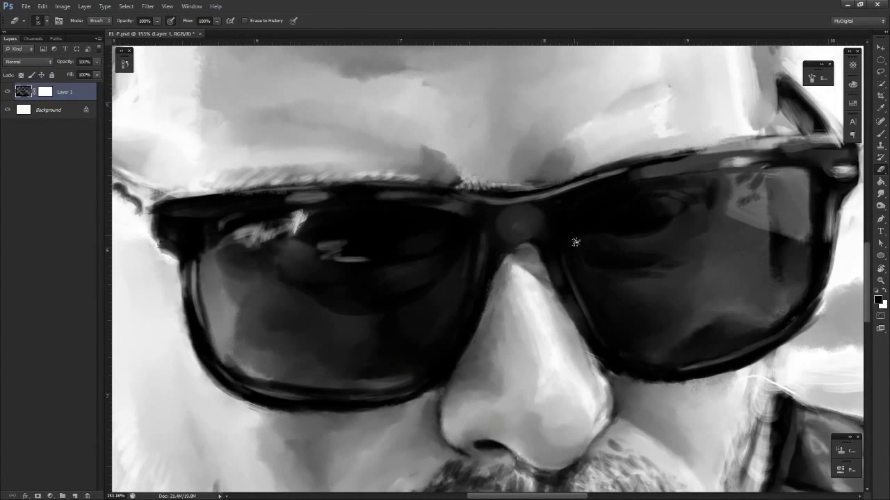
{"action": "key", "text": "r"}
{"action": "left_click_drag", "start_coordinate": [611, 338], "coordinate": [574, 364]}
{"action": "key", "text": "e"}
{"action": "mouse_move", "coordinate": [558, 302]}
{"action": "left_mouse_down"}
{"action": "mouse_move", "coordinate": [556, 320]}
{"action": "mouse_move", "coordinate": [564, 280]}
{"action": "mouse_move", "coordinate": [559, 342]}
{"action": "mouse_move", "coordinate": [487, 411]}
{"action": "mouse_move", "coordinate": [603, 341]}
{"action": "left_mouse_up"}
Examine the sunglasses' rims and bridge at a smaller scale with the portrait rotated
{"action": "key", "text": "z"}
{"action": "key", "text": "r"}
{"action": "key", "text": "z"}
{"action": "left_click_drag", "start_coordinate": [590, 288], "coordinate": [610, 307]}
{"action": "key", "text": "r"}
{"action": "left_click_drag", "start_coordinate": [603, 132], "coordinate": [575, 118]}
{"action": "key", "text": "z"}
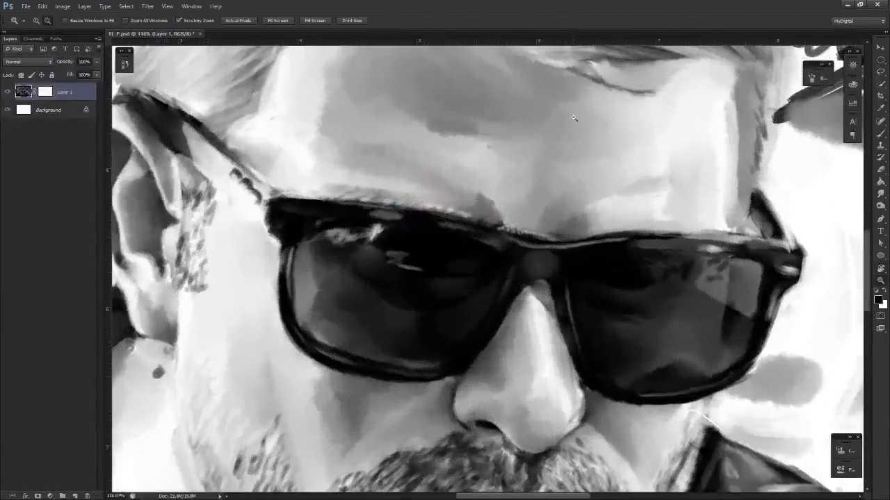
Erase a faint light line along the upper rim of the far lens beside the bridge and smudge it
{"action": "left_click_drag", "start_coordinate": [559, 267], "coordinate": [593, 276]}
{"action": "key", "text": "s"}
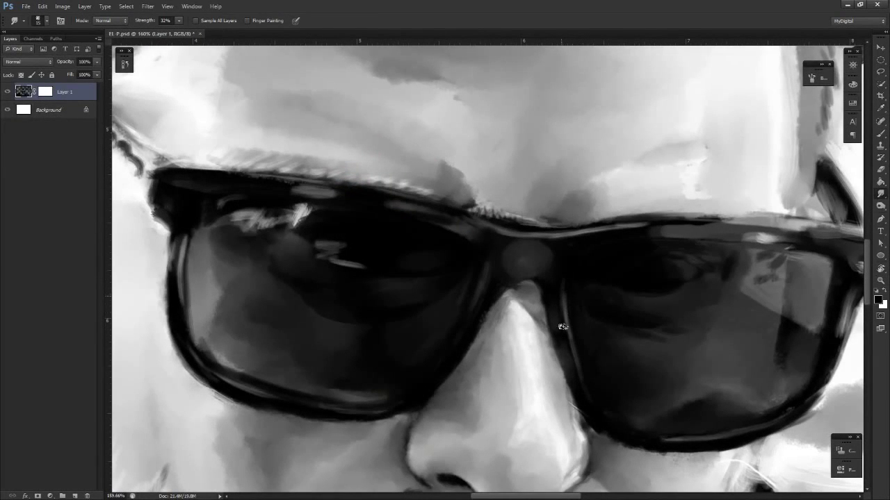
{"action": "key", "text": "r"}
{"action": "left_click_drag", "start_coordinate": [582, 288], "coordinate": [602, 341]}
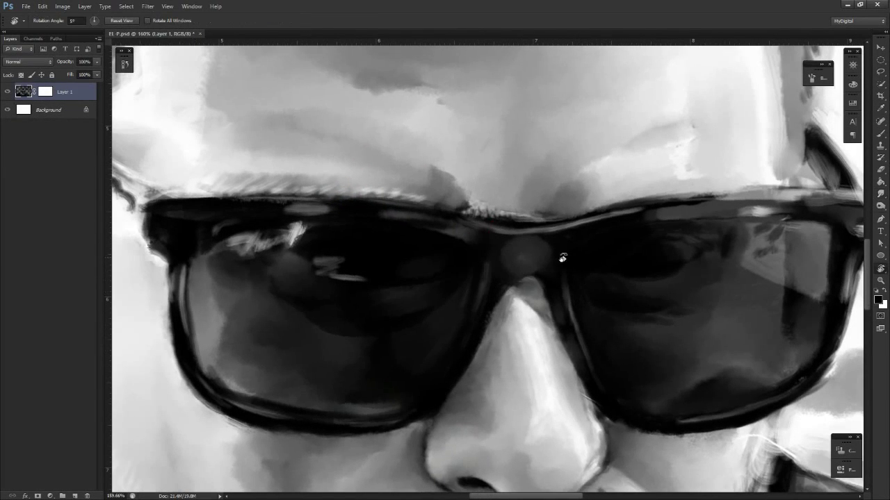
{"action": "key", "text": "e"}
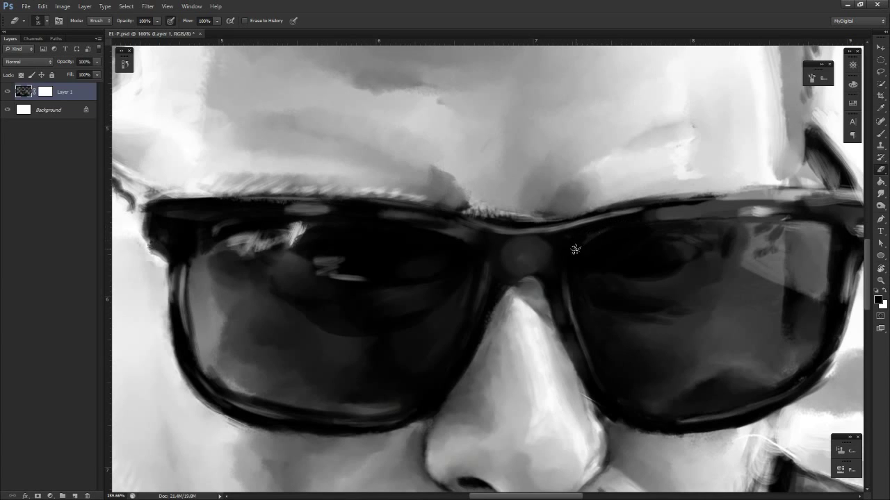
{"action": "mouse_move", "coordinate": [588, 240]}
{"action": "left_mouse_down"}
{"action": "mouse_move", "coordinate": [612, 227]}
{"action": "mouse_move", "coordinate": [573, 247]}
{"action": "left_mouse_up"}
{"action": "key", "text": "s"}
{"action": "left_click_drag", "start_coordinate": [609, 223], "coordinate": [576, 252]}
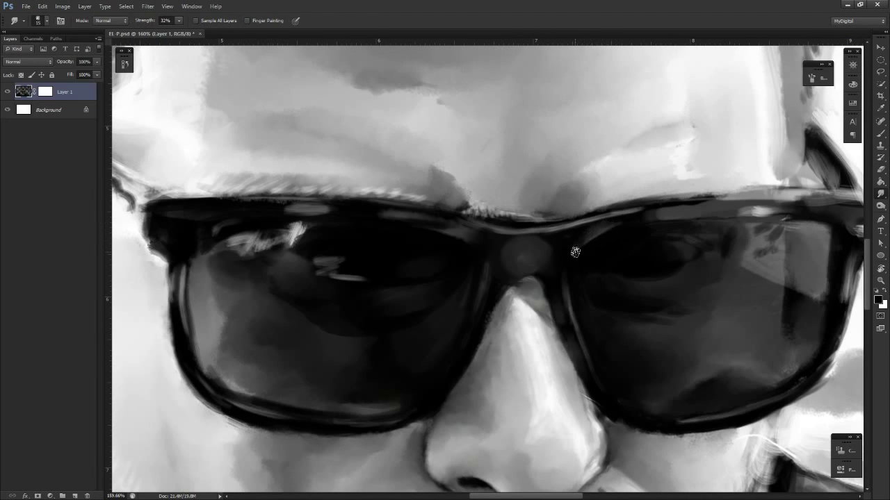
Refine the highlight on the far lens's upper nose-side corner with the Eraser and the Brush in black
{"action": "key", "text": "z"}
{"action": "mouse_move", "coordinate": [650, 222]}
{"action": "left_mouse_down"}
{"action": "mouse_move", "coordinate": [600, 301]}
{"action": "mouse_move", "coordinate": [615, 318]}
{"action": "mouse_move", "coordinate": [546, 409]}
{"action": "mouse_move", "coordinate": [379, 375]}
{"action": "mouse_move", "coordinate": [619, 348]}
{"action": "mouse_move", "coordinate": [643, 239]}
{"action": "mouse_move", "coordinate": [695, 217]}
{"action": "left_mouse_up"}
{"action": "key", "text": "r"}
{"action": "key", "text": "z"}
{"action": "left_click_drag", "start_coordinate": [558, 174], "coordinate": [574, 173]}
{"action": "key", "text": "e"}
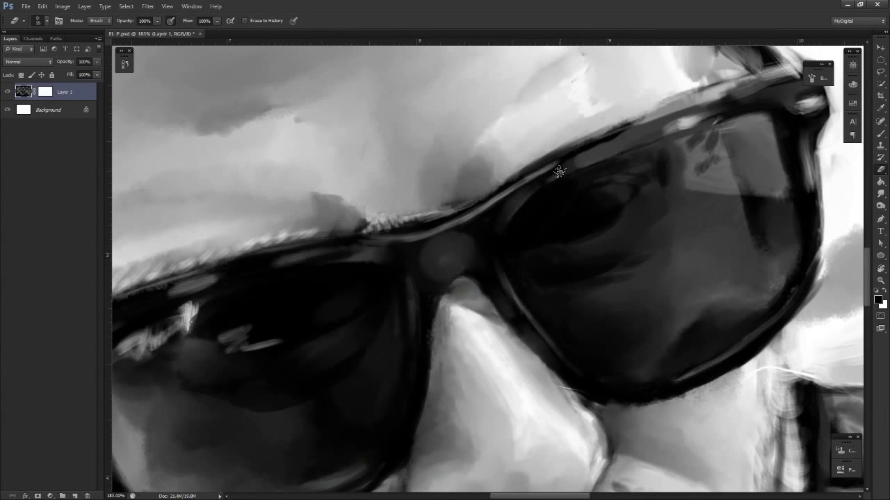
{"action": "key", "text": "b"}
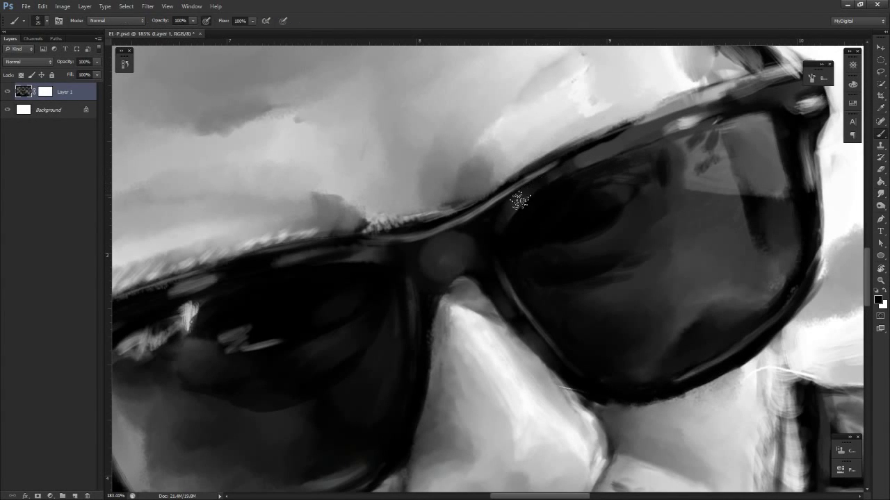
{"action": "key", "text": "e"}
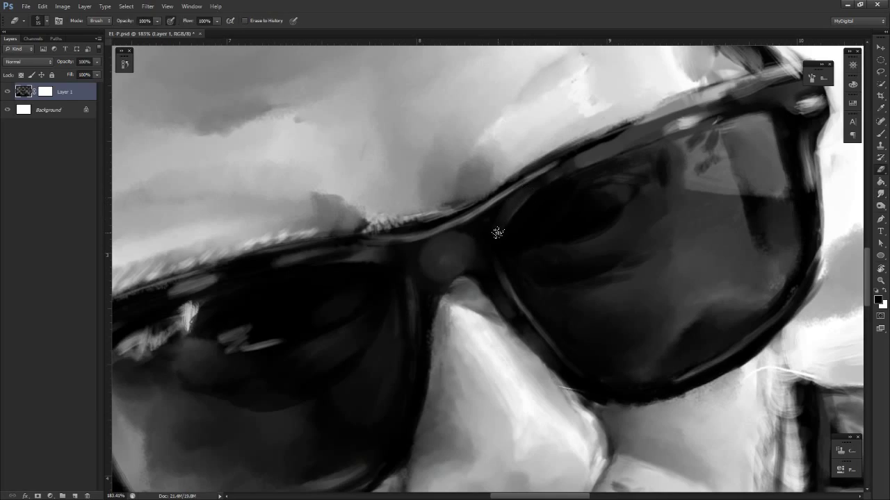
{"action": "key", "text": "b"}
Examine the whole portrait at a reduced scale and from rotated views
{"action": "key", "text": "r"}
{"action": "key", "text": "z"}
{"action": "left_click_drag", "start_coordinate": [526, 237], "coordinate": [526, 298]}
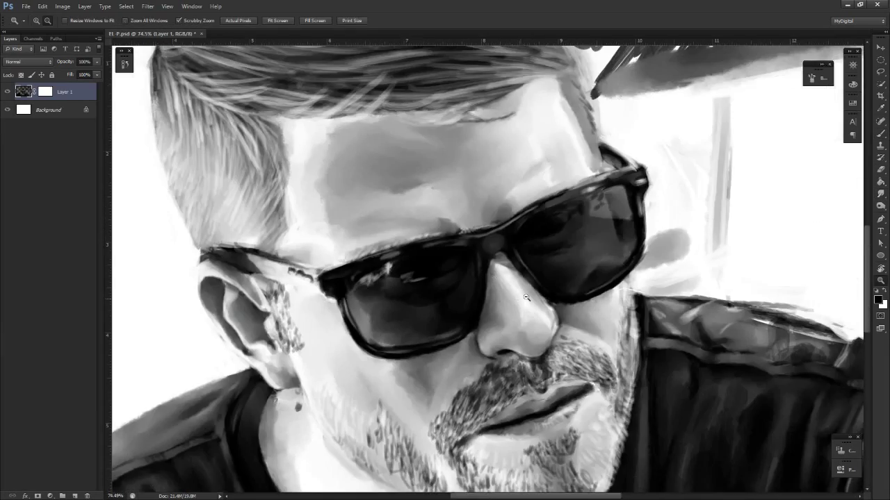
{"action": "key", "text": "r"}
{"action": "left_click_drag", "start_coordinate": [599, 253], "coordinate": [631, 269]}
{"action": "key", "text": "z"}
{"action": "key", "text": "r"}
{"action": "left_click_drag", "start_coordinate": [631, 269], "coordinate": [884, 433]}
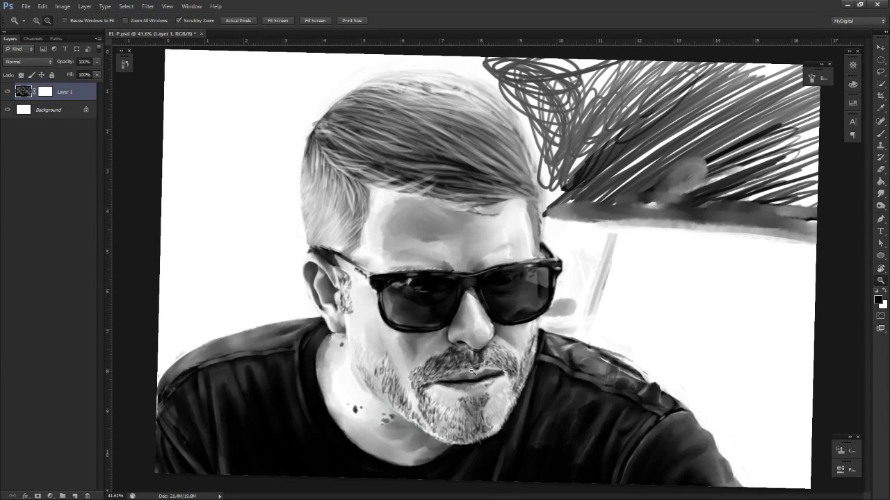
Erase light hair strokes into the ear-side half of the moustache, from its upper edge below the nostril
{"action": "left_click_drag", "start_coordinate": [472, 371], "coordinate": [514, 371]}
{"action": "left_click_drag", "start_coordinate": [480, 401], "coordinate": [617, 348]}
{"action": "left_click_drag", "start_coordinate": [533, 296], "coordinate": [549, 295]}
{"action": "key", "text": "e"}
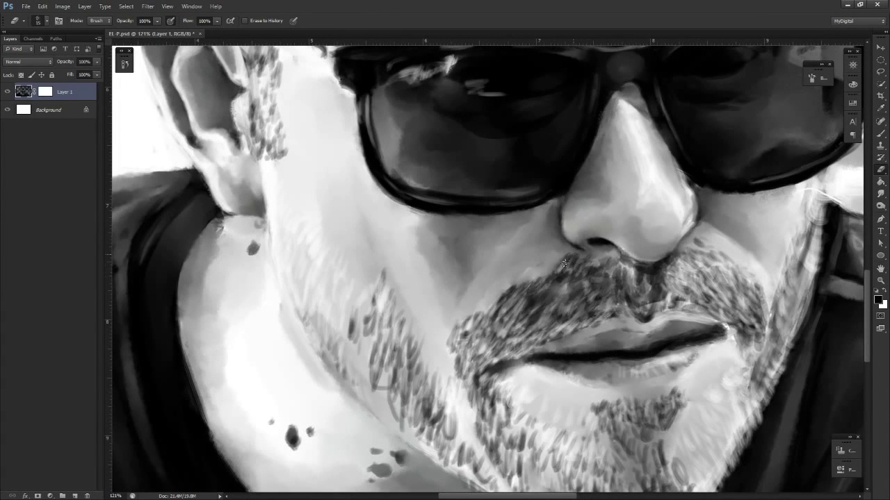
{"action": "mouse_move", "coordinate": [588, 265]}
{"action": "left_mouse_down"}
{"action": "mouse_move", "coordinate": [543, 292]}
{"action": "mouse_move", "coordinate": [531, 284]}
{"action": "mouse_move", "coordinate": [501, 303]}
{"action": "mouse_move", "coordinate": [510, 290]}
{"action": "mouse_move", "coordinate": [568, 273]}
{"action": "mouse_move", "coordinate": [526, 311]}
{"action": "left_mouse_up"}
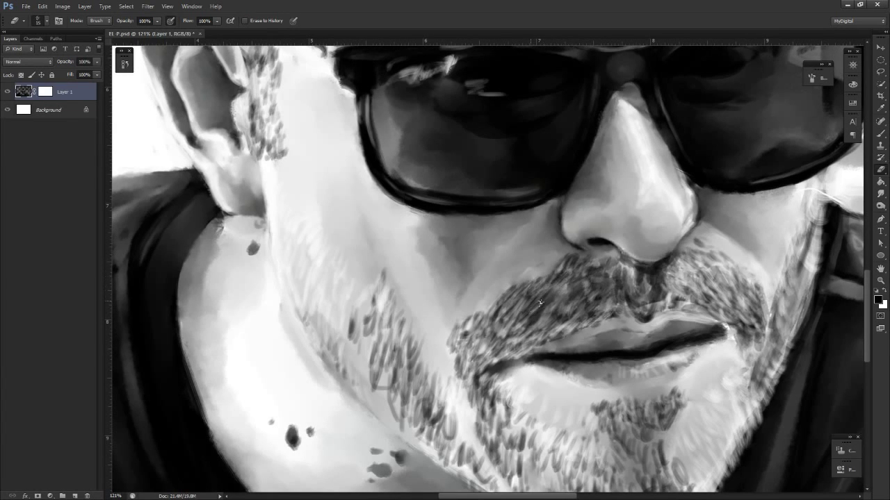
{"action": "left_click_drag", "start_coordinate": [579, 261], "coordinate": [568, 275]}
Lighten the moustache just beneath the nose with the Eraser
{"action": "key", "text": "z"}
{"action": "left_click_drag", "start_coordinate": [564, 314], "coordinate": [518, 318]}
{"action": "key", "text": "r"}
{"action": "mouse_move", "coordinate": [599, 315]}
{"action": "left_mouse_down"}
{"action": "mouse_move", "coordinate": [590, 355]}
{"action": "mouse_move", "coordinate": [501, 426]}
{"action": "mouse_move", "coordinate": [465, 430]}
{"action": "mouse_move", "coordinate": [581, 362]}
{"action": "mouse_move", "coordinate": [602, 368]}
{"action": "left_mouse_up"}
{"action": "key", "text": "z"}
{"action": "key", "text": "r"}
{"action": "left_click_drag", "start_coordinate": [602, 368], "coordinate": [627, 326]}
{"action": "key", "text": "e"}
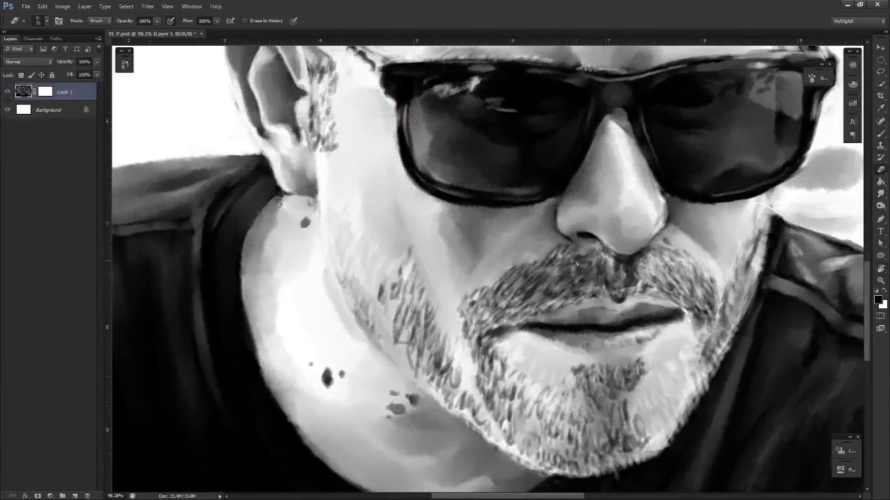
Lighten the beard patch on the chin with the Eraser
{"action": "key", "text": "z"}
{"action": "left_click_drag", "start_coordinate": [570, 288], "coordinate": [549, 303]}
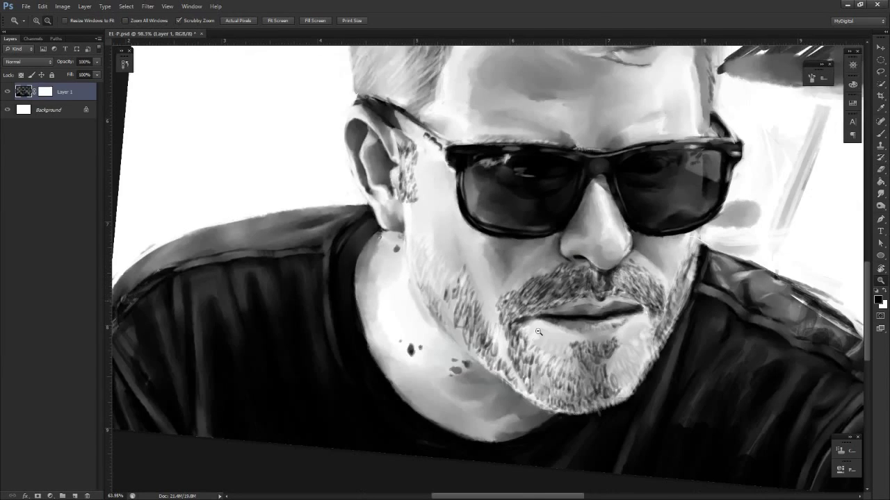
{"action": "left_click_drag", "start_coordinate": [585, 352], "coordinate": [588, 371]}
{"action": "key", "text": "space"}
{"action": "key", "text": "r"}
{"action": "key", "text": "space"}
{"action": "mouse_move", "coordinate": [532, 303]}
{"action": "left_mouse_down"}
{"action": "mouse_move", "coordinate": [594, 373]}
{"action": "mouse_move", "coordinate": [561, 373]}
{"action": "left_mouse_up"}
{"action": "key", "text": "z"}
{"action": "left_click_drag", "start_coordinate": [562, 373], "coordinate": [572, 368]}
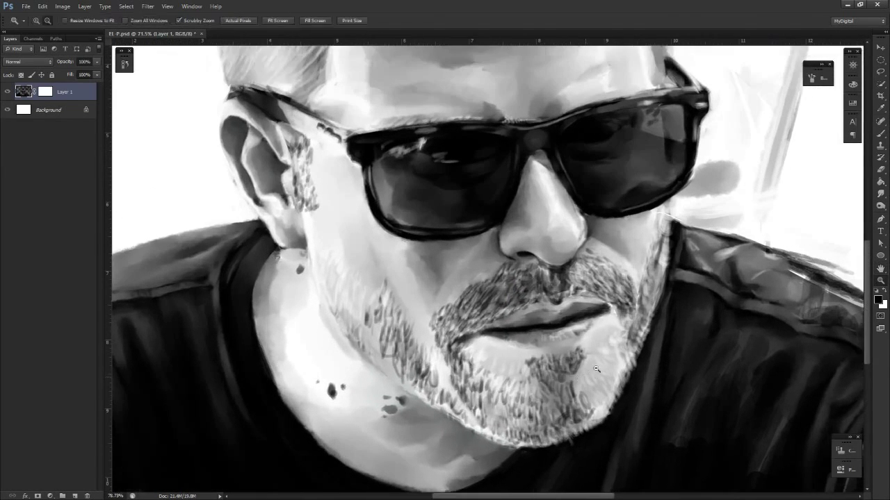
{"action": "key", "text": "e"}
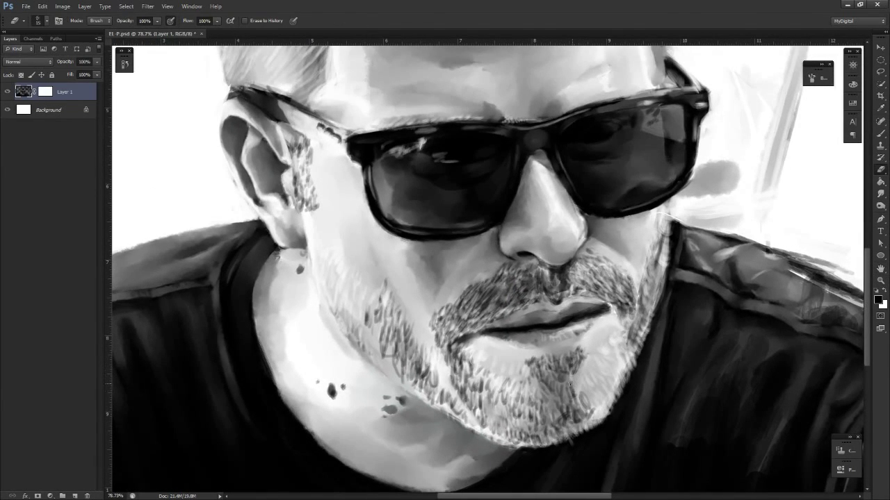
Erase light strokes on the cheek below the far lens and smudge them into the skin
{"action": "key", "text": "z"}
{"action": "left_click_drag", "start_coordinate": [580, 410], "coordinate": [570, 427]}
{"action": "key", "text": "r"}
{"action": "left_click_drag", "start_coordinate": [629, 320], "coordinate": [650, 337]}
{"action": "key", "text": "z"}
{"action": "left_click_drag", "start_coordinate": [553, 404], "coordinate": [563, 383]}
{"action": "key", "text": "space"}
{"action": "left_click_drag", "start_coordinate": [490, 295], "coordinate": [621, 320]}
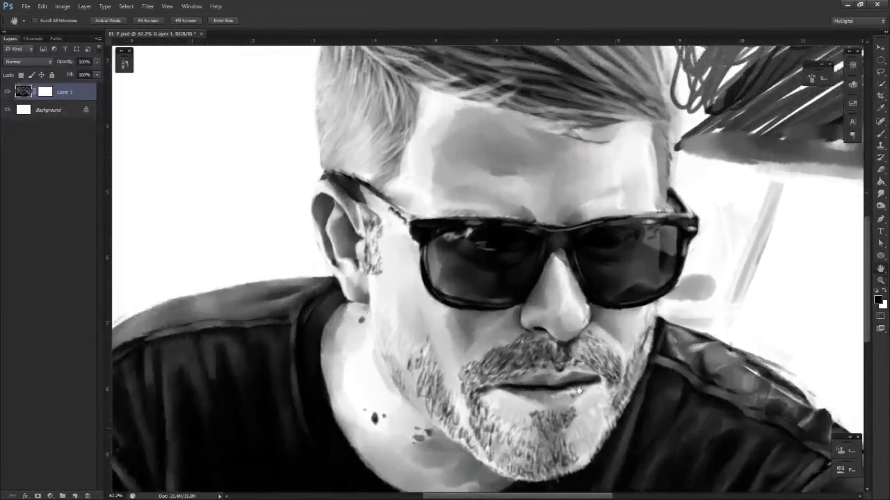
{"action": "scroll", "coordinate": [623, 317], "scroll_direction": "up", "scroll_amount": 1}
{"action": "key", "text": "e"}
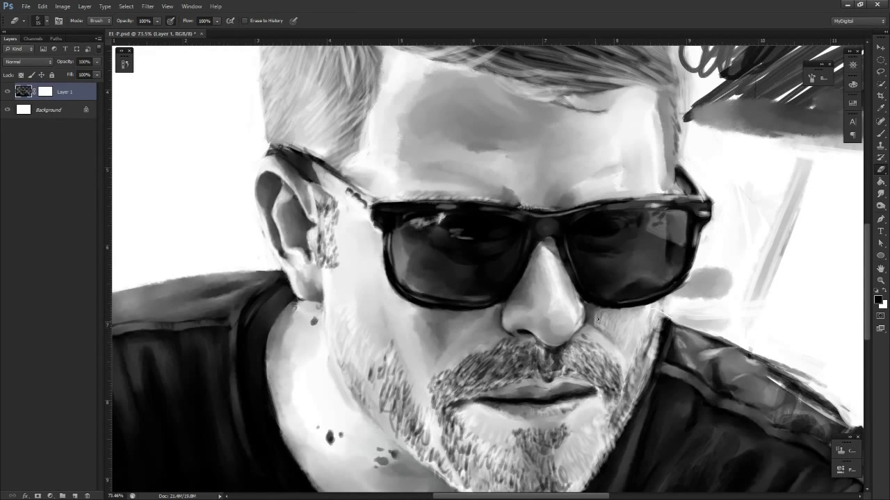
{"action": "key", "text": "r"}
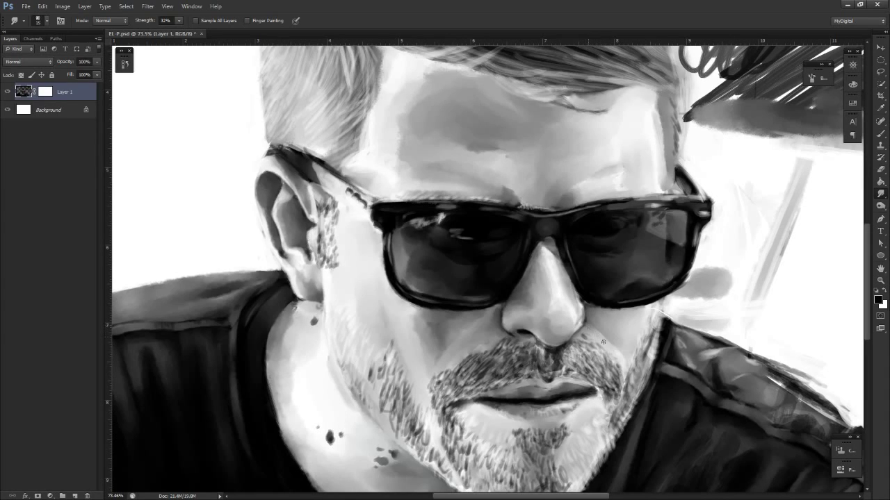
Smudge the cheek under the far lens and touch up the lens's lower rim with the Brush in black
{"action": "key", "text": "z"}
{"action": "left_click_drag", "start_coordinate": [620, 347], "coordinate": [688, 372]}
{"action": "key", "text": "r"}
{"action": "key", "text": "z"}
{"action": "key", "text": "r"}
{"action": "left_click_drag", "start_coordinate": [686, 378], "coordinate": [661, 307]}
{"action": "key", "text": "z"}
{"action": "left_click_drag", "start_coordinate": [667, 348], "coordinate": [618, 409]}
{"action": "key", "text": "r"}
{"action": "key", "text": "z"}
{"action": "left_click_drag", "start_coordinate": [501, 321], "coordinate": [556, 310]}
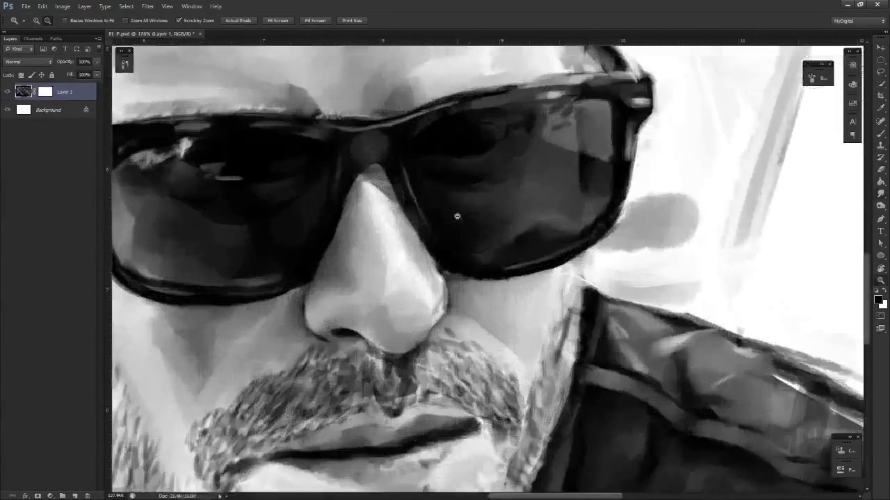
{"action": "key", "text": "s"}
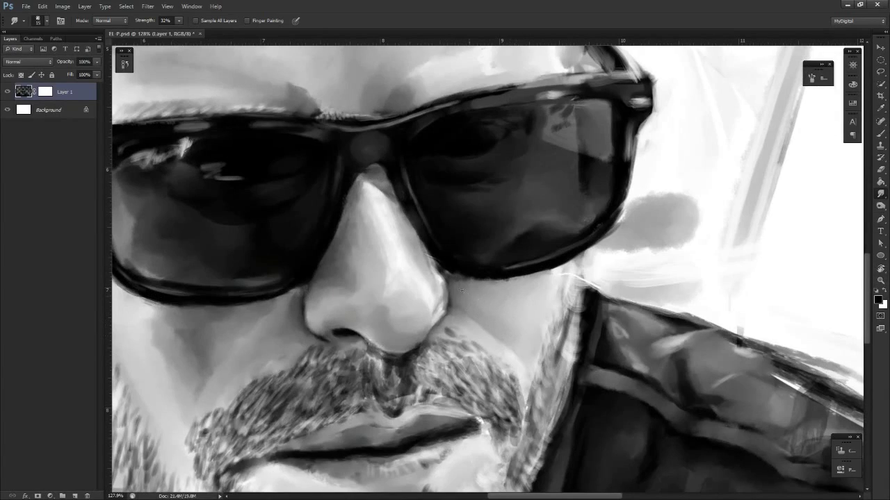
{"action": "key", "text": "b"}
{"action": "left_click_drag", "start_coordinate": [465, 275], "coordinate": [537, 273]}
Examine the far lens's lower rim and the cheek at different scales and rotations
{"action": "key", "text": "z"}
{"action": "key", "text": "r"}
{"action": "mouse_move", "coordinate": [541, 315]}
{"action": "left_mouse_down"}
{"action": "mouse_move", "coordinate": [516, 330]}
{"action": "mouse_move", "coordinate": [412, 337]}
{"action": "mouse_move", "coordinate": [384, 265]}
{"action": "mouse_move", "coordinate": [552, 364]}
{"action": "mouse_move", "coordinate": [598, 300]}
{"action": "left_mouse_up"}
{"action": "key", "text": "alt+space"}
{"action": "left_click_drag", "start_coordinate": [479, 299], "coordinate": [445, 299]}
{"action": "mouse_move", "coordinate": [585, 356]}
{"action": "left_mouse_down"}
{"action": "mouse_move", "coordinate": [580, 364]}
{"action": "mouse_move", "coordinate": [595, 343]}
{"action": "left_mouse_up"}
{"action": "key", "text": "alt+space"}
{"action": "left_click_drag", "start_coordinate": [480, 297], "coordinate": [516, 285]}
{"action": "key", "text": "r"}
{"action": "left_click_drag", "start_coordinate": [591, 327], "coordinate": [599, 307]}
{"action": "key", "text": "alt+space"}
{"action": "left_click_drag", "start_coordinate": [502, 278], "coordinate": [520, 224]}
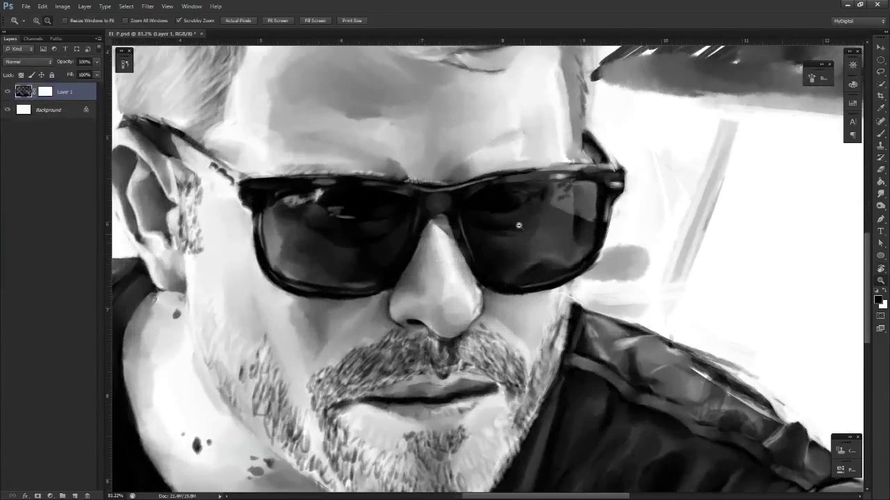
Lighten the cheek between the far lens and the moustache with the Eraser and blend it with the Smudge tool
{"action": "key", "text": "e"}
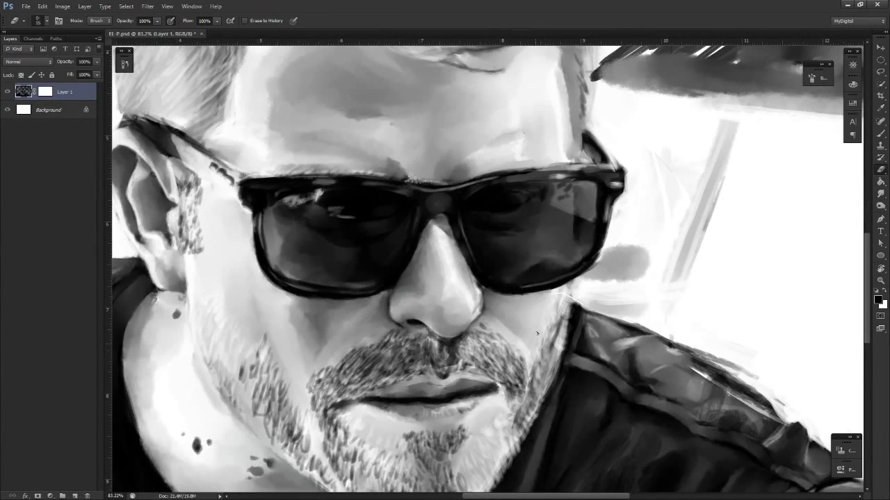
{"action": "key", "text": "s"}
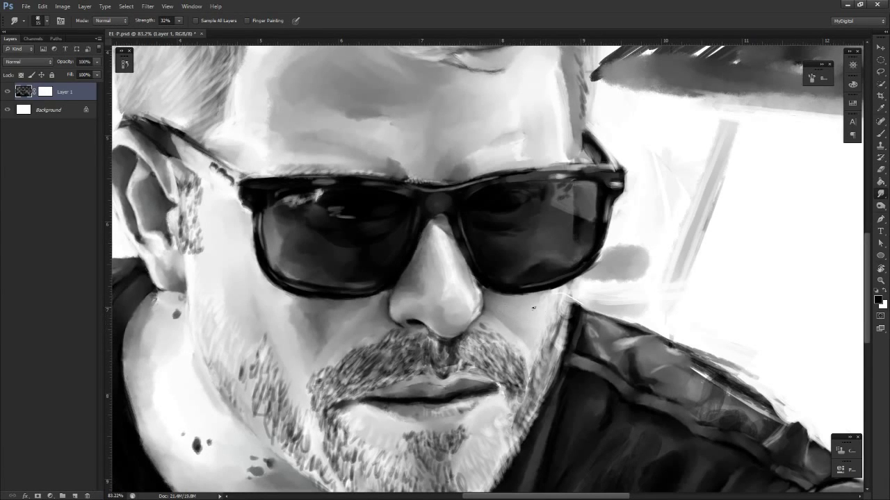
{"action": "key", "text": "e"}
{"action": "key", "text": "r"}
{"action": "left_click_drag", "start_coordinate": [534, 306], "coordinate": [540, 303]}
{"action": "left_click_drag", "start_coordinate": [558, 306], "coordinate": [500, 306]}
Paint the edge of the nose beside the far lens with the Brush in black and smudge the strokes into the skin
{"action": "key", "text": "r"}
{"action": "left_click_drag", "start_coordinate": [605, 281], "coordinate": [626, 321]}
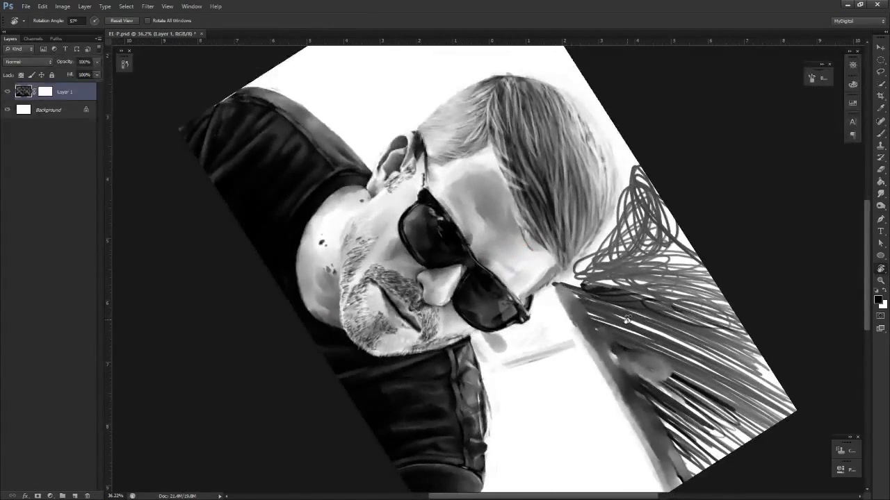
{"action": "left_click_drag", "start_coordinate": [404, 320], "coordinate": [487, 360]}
{"action": "key", "text": "z"}
{"action": "left_click_drag", "start_coordinate": [479, 301], "coordinate": [529, 300]}
{"action": "left_click_drag", "start_coordinate": [555, 329], "coordinate": [529, 352]}
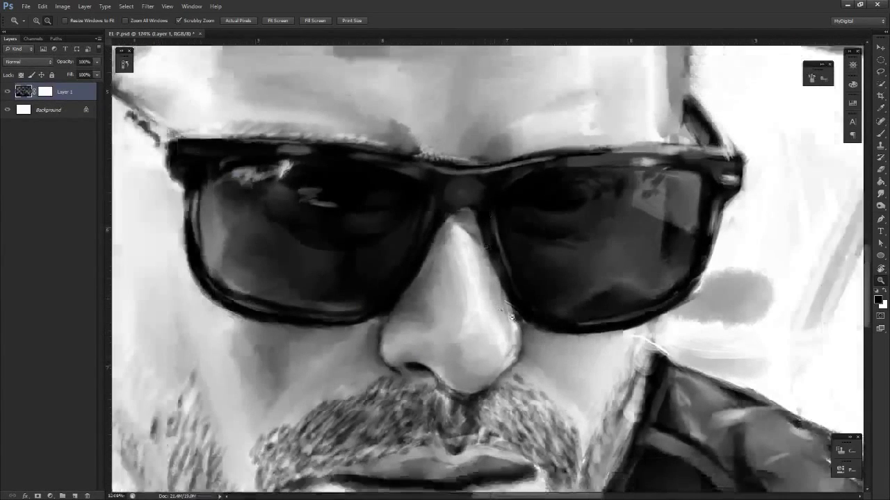
{"action": "key", "text": "b"}
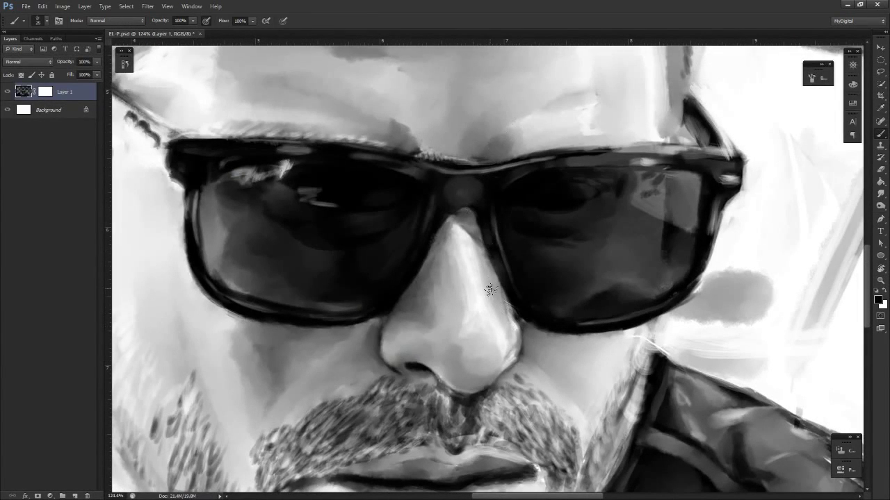
{"action": "key", "text": "r"}
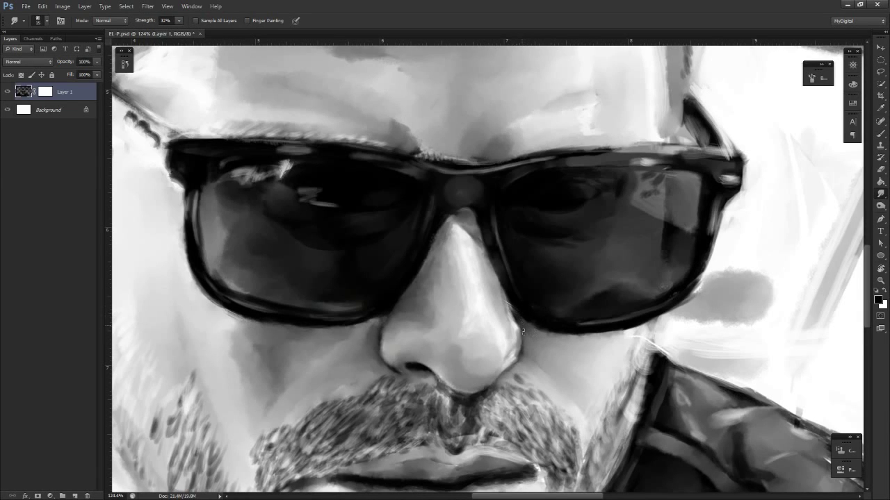
{"action": "key", "text": "b"}
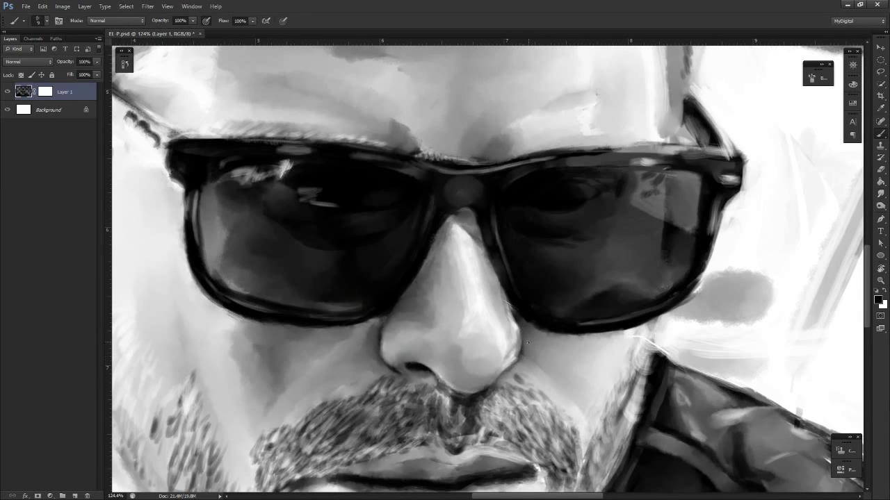
{"action": "key", "text": "r"}
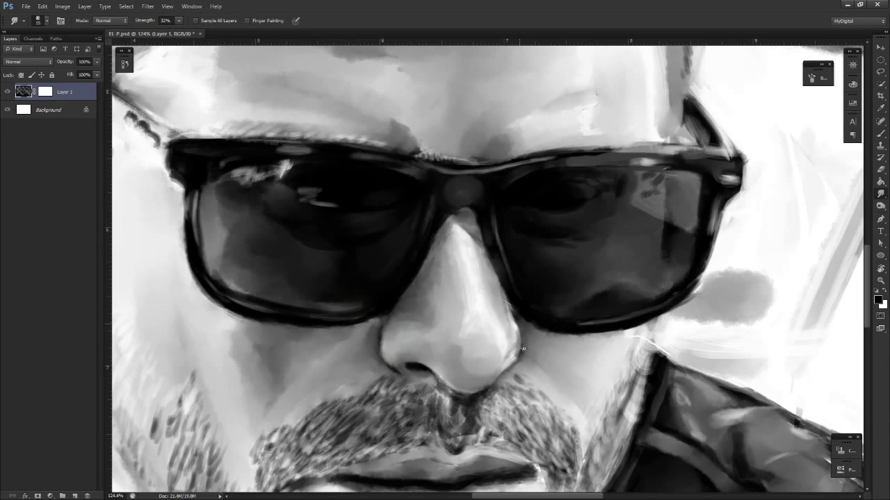
{"action": "key", "text": "b"}
{"action": "key", "text": "r"}
Examine the nose and sunglasses at a smaller scale with the portrait rotated
{"action": "key", "text": "ctrl+space"}
{"action": "left_click_drag", "start_coordinate": [525, 354], "coordinate": [476, 354]}
{"action": "key", "text": "r"}
{"action": "mouse_move", "coordinate": [570, 344]}
{"action": "left_mouse_down"}
{"action": "mouse_move", "coordinate": [546, 368]}
{"action": "mouse_move", "coordinate": [436, 379]}
{"action": "mouse_move", "coordinate": [367, 244]}
{"action": "mouse_move", "coordinate": [649, 116]}
{"action": "mouse_move", "coordinate": [574, 365]}
{"action": "mouse_move", "coordinate": [537, 353]}
{"action": "mouse_move", "coordinate": [578, 347]}
{"action": "left_mouse_up"}
{"action": "key", "text": "ctrl+space"}
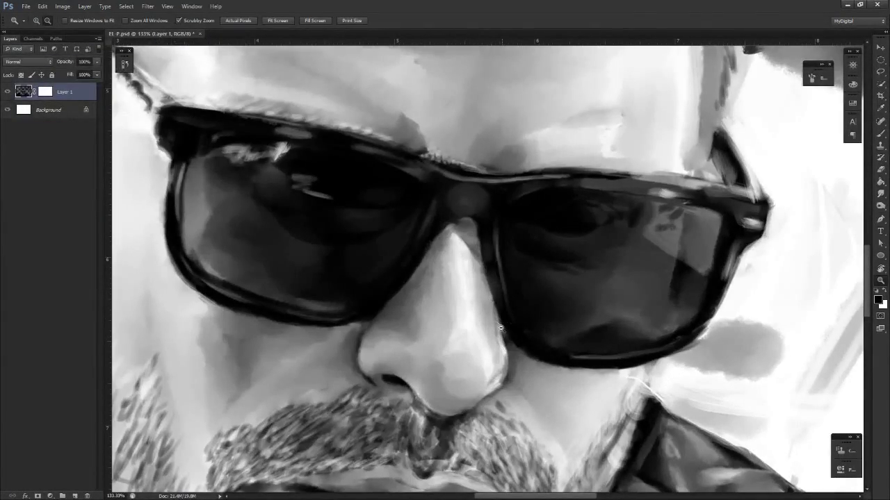
{"action": "left_click_drag", "start_coordinate": [548, 369], "coordinate": [492, 369]}
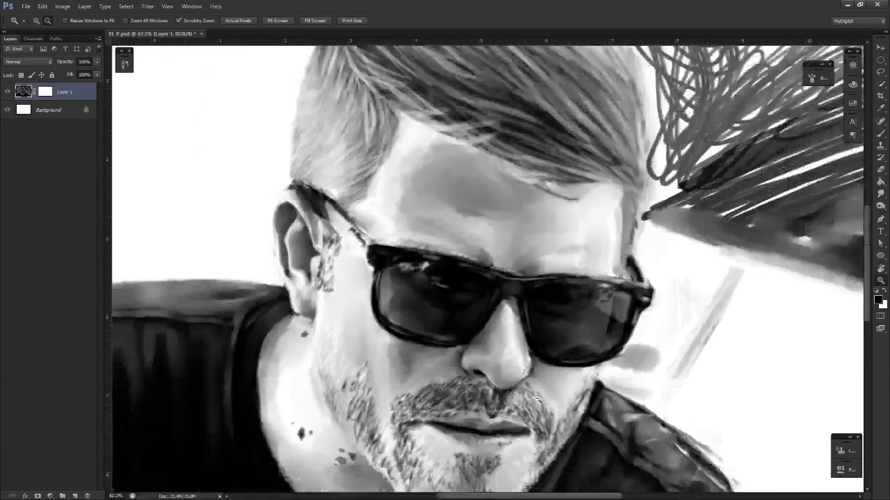
{"action": "key", "text": "r"}
{"action": "left_click_drag", "start_coordinate": [588, 333], "coordinate": [470, 411]}
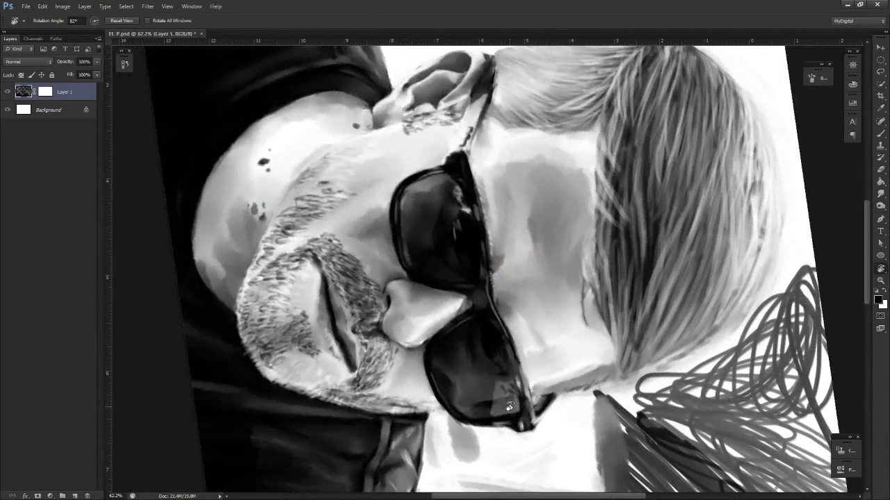
{"action": "key", "text": "Escape"}
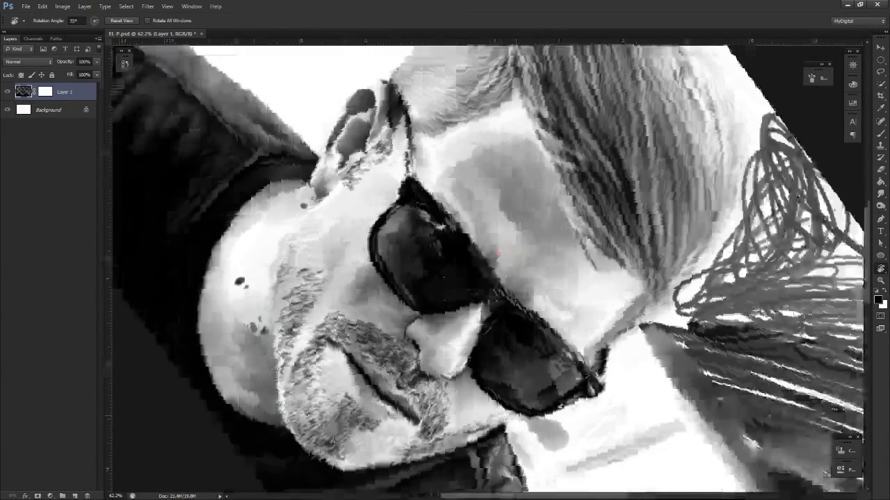
Touch up the bridge of the sunglasses above the nose with the Brush in black and smudge the strokes
{"action": "key", "text": "z"}
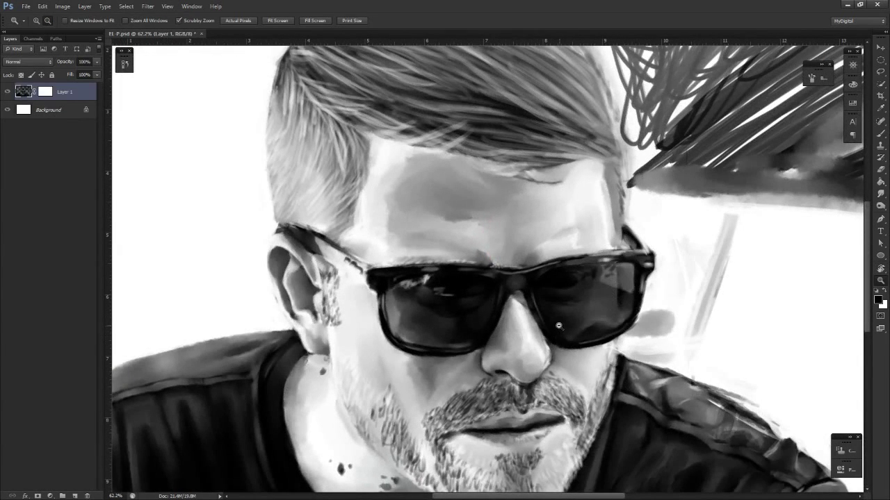
{"action": "mouse_move", "coordinate": [533, 265]}
{"action": "left_mouse_down"}
{"action": "mouse_move", "coordinate": [554, 267]}
{"action": "mouse_move", "coordinate": [552, 292]}
{"action": "left_mouse_up"}
{"action": "key", "text": "b"}
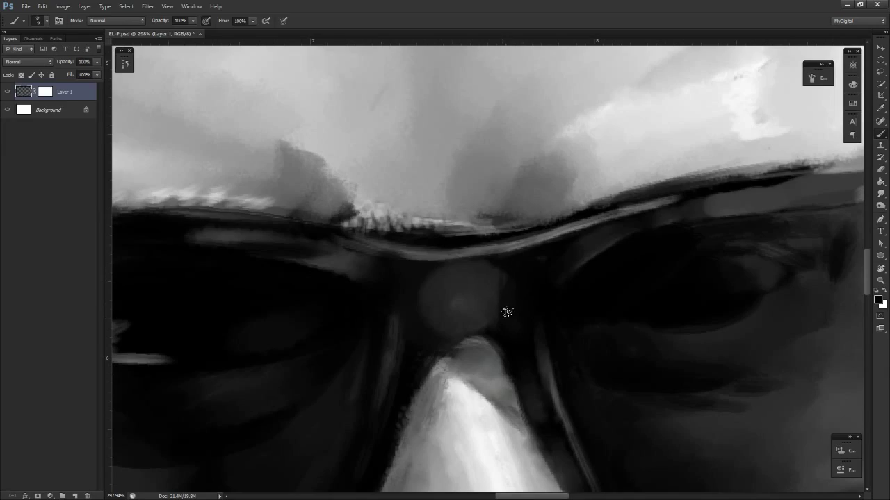
{"action": "key", "text": "s"}
Soften the round grey spot on the sunglasses' bridge with the Smudge tool at 32% strength
{"action": "key", "text": "z"}
{"action": "left_click_drag", "start_coordinate": [510, 299], "coordinate": [487, 373]}
{"action": "key", "text": "r"}
{"action": "mouse_move", "coordinate": [581, 344]}
{"action": "left_mouse_down"}
{"action": "mouse_move", "coordinate": [542, 379]}
{"action": "mouse_move", "coordinate": [373, 276]}
{"action": "mouse_move", "coordinate": [470, 174]}
{"action": "mouse_move", "coordinate": [568, 299]}
{"action": "mouse_move", "coordinate": [511, 330]}
{"action": "left_mouse_up"}
{"action": "key", "text": "z"}
{"action": "key", "text": "r"}
{"action": "key", "text": "Escape"}
{"action": "key", "text": "b"}
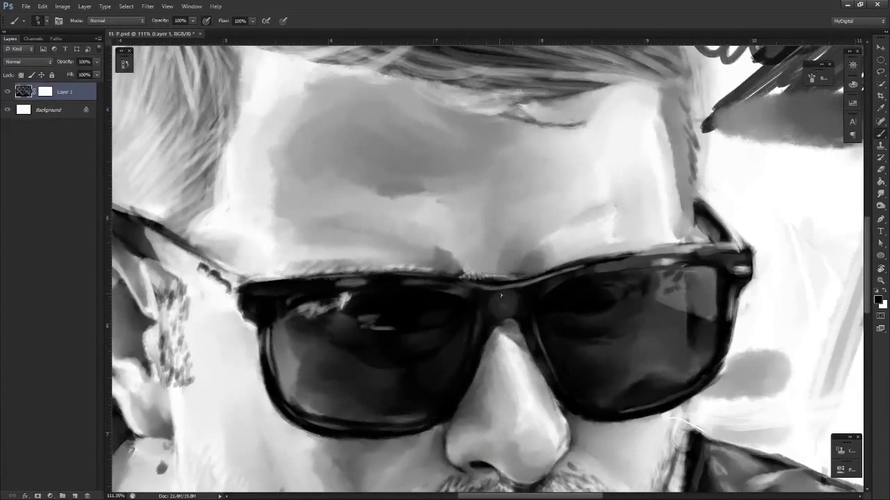
{"action": "key", "text": "s"}
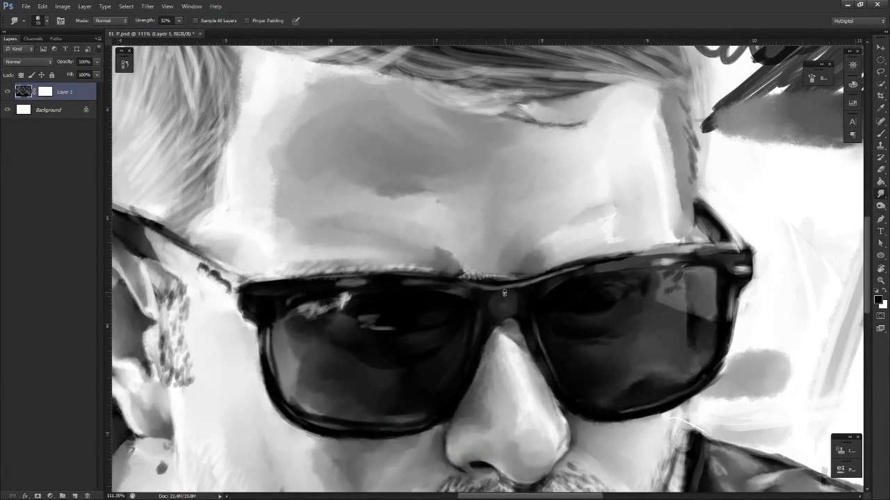
Examine the whole portrait at a small scale in several rotations
{"action": "key", "text": "z"}
{"action": "left_click_drag", "start_coordinate": [498, 296], "coordinate": [475, 297]}
{"action": "key", "text": "r"}
{"action": "left_click_drag", "start_coordinate": [529, 282], "coordinate": [631, 280]}
{"action": "key", "text": "z"}
{"action": "left_click_drag", "start_coordinate": [631, 290], "coordinate": [599, 297]}
{"action": "key", "text": "r"}
{"action": "key", "text": "Escape"}
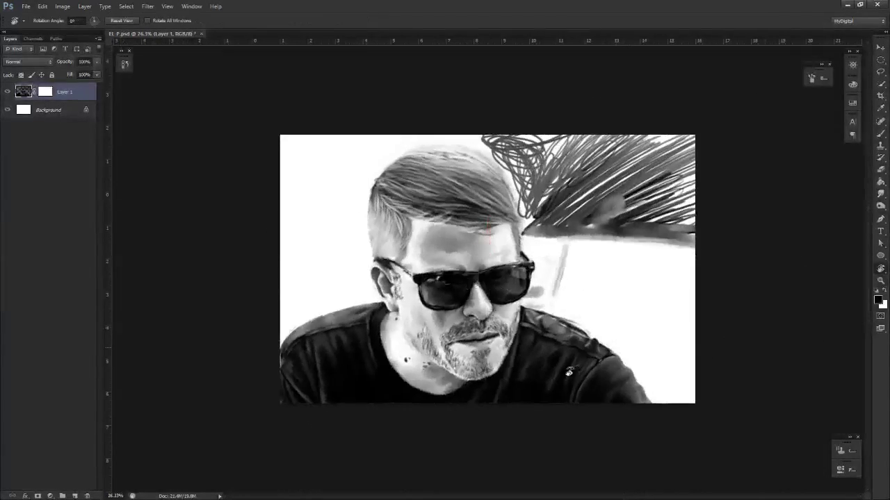
{"action": "left_click_drag", "start_coordinate": [613, 339], "coordinate": [643, 310]}
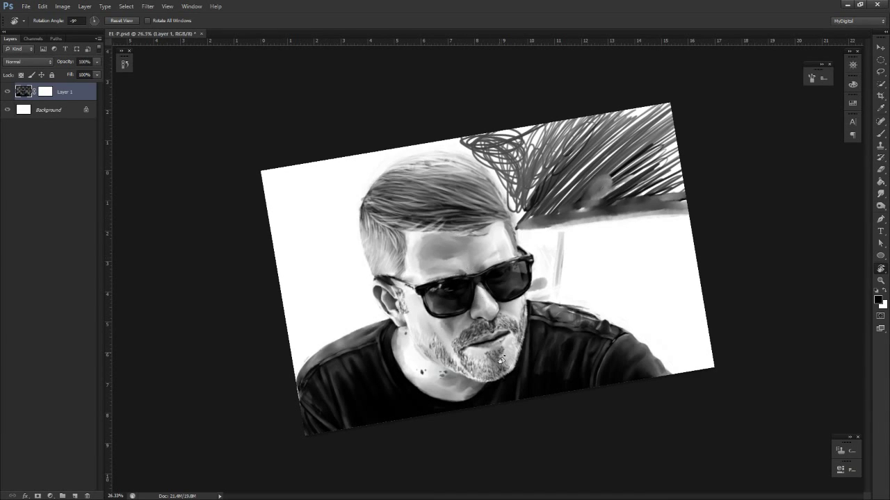
{"action": "left_click_drag", "start_coordinate": [581, 345], "coordinate": [562, 364]}
{"action": "key", "text": "Escape"}
Blend the reflections in the upper part of the far lens with the Smudge tool
{"action": "key", "text": "z"}
{"action": "left_click_drag", "start_coordinate": [493, 265], "coordinate": [539, 324]}
{"action": "key", "text": "r"}
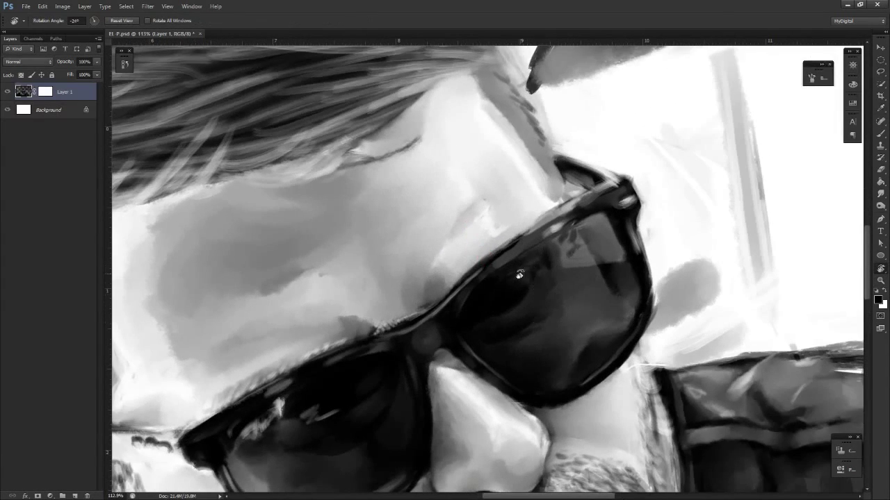
{"action": "left_click_drag", "start_coordinate": [548, 292], "coordinate": [521, 296]}
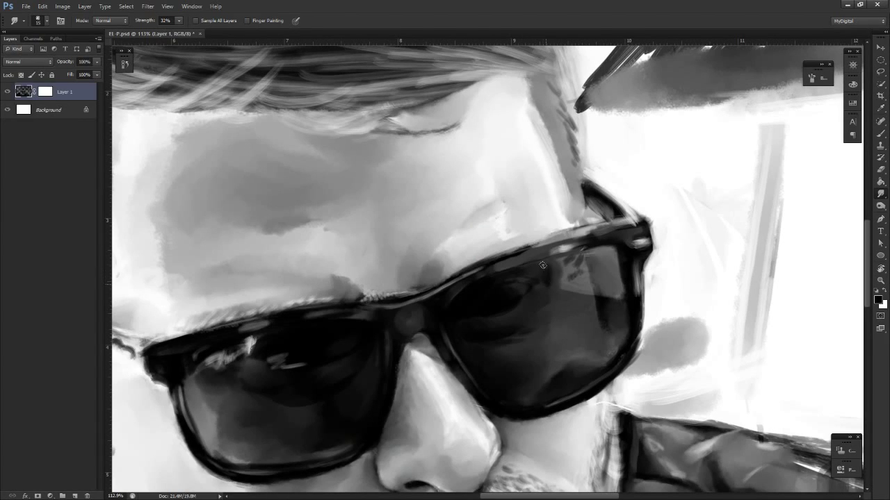
{"action": "key", "text": "z"}
{"action": "mouse_move", "coordinate": [550, 271]}
{"action": "left_mouse_down"}
{"action": "mouse_move", "coordinate": [535, 260]}
{"action": "mouse_move", "coordinate": [549, 277]}
{"action": "mouse_move", "coordinate": [530, 341]}
{"action": "mouse_move", "coordinate": [503, 364]}
{"action": "mouse_move", "coordinate": [451, 365]}
{"action": "mouse_move", "coordinate": [545, 315]}
{"action": "mouse_move", "coordinate": [549, 269]}
{"action": "left_mouse_up"}
{"action": "key", "text": "r"}
{"action": "key", "text": "z"}
{"action": "left_click_drag", "start_coordinate": [536, 312], "coordinate": [548, 307]}
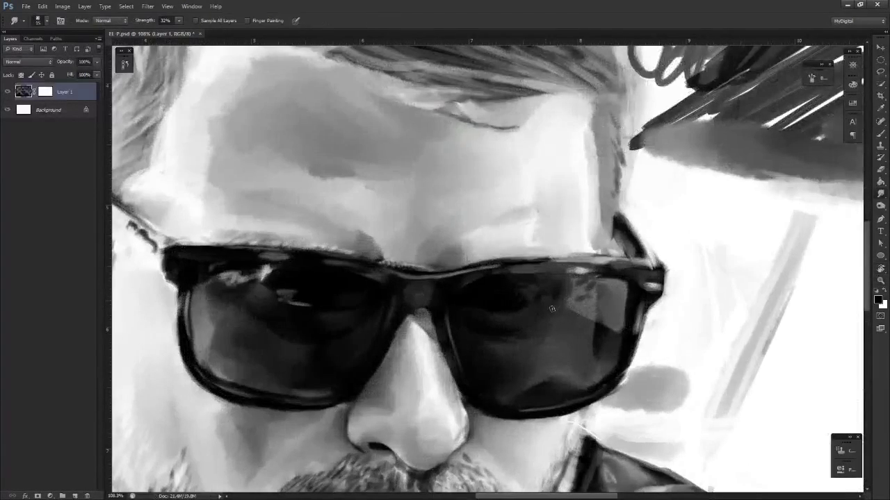
{"action": "key", "text": "r"}
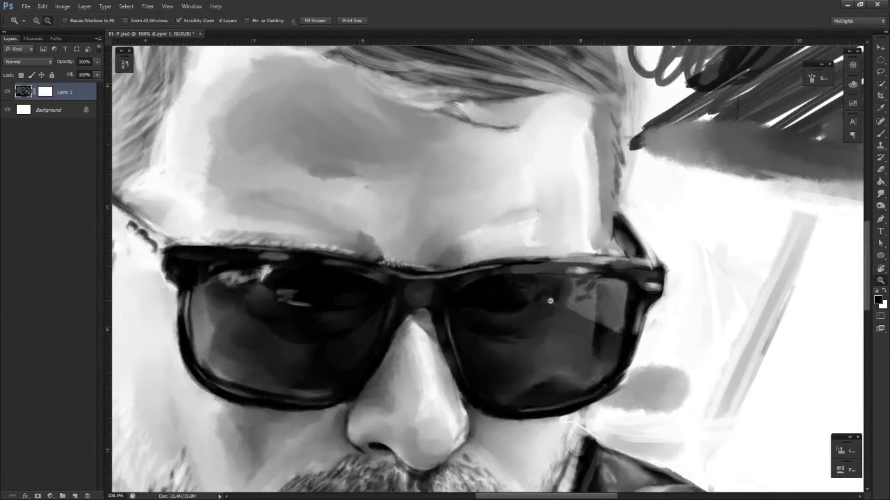
Check the sunglasses and face against the whole picture at reduced scale
{"action": "scroll", "coordinate": [530, 287], "scroll_direction": "down", "scroll_amount": 3}
{"action": "mouse_move", "coordinate": [530, 287]}
{"action": "left_mouse_down"}
{"action": "mouse_move", "coordinate": [508, 334]}
{"action": "mouse_move", "coordinate": [530, 381]}
{"action": "mouse_move", "coordinate": [549, 316]}
{"action": "mouse_move", "coordinate": [532, 281]}
{"action": "left_mouse_up"}
{"action": "scroll", "coordinate": [495, 297], "scroll_direction": "up", "scroll_amount": 4}
{"action": "left_click_drag", "start_coordinate": [456, 236], "coordinate": [409, 225]}
{"action": "key", "text": "alt+space"}
{"action": "left_click_drag", "start_coordinate": [462, 239], "coordinate": [403, 242]}
{"action": "key", "text": "r"}
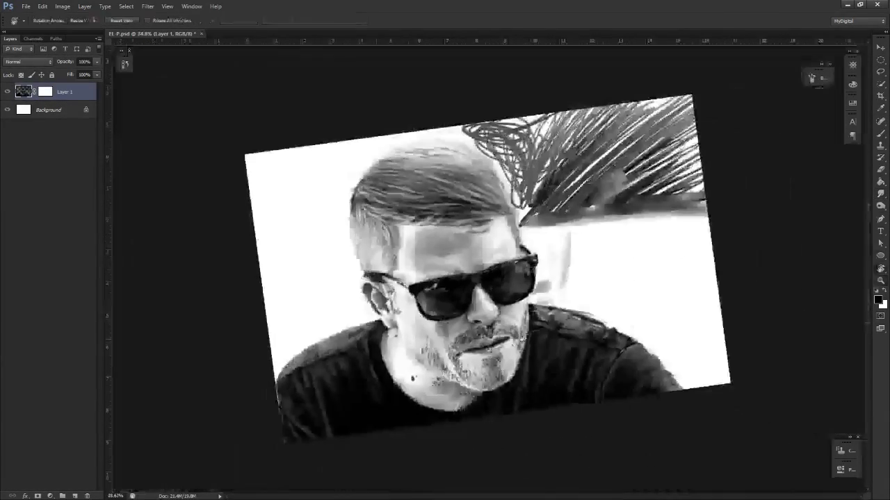
{"action": "mouse_move", "coordinate": [549, 338]}
{"action": "left_mouse_down"}
{"action": "mouse_move", "coordinate": [522, 355]}
{"action": "mouse_move", "coordinate": [553, 335]}
{"action": "left_mouse_up"}
Blend the lower edge of the grey shadow on the forehead with the Smudge tool
{"action": "mouse_move", "coordinate": [423, 234]}
{"action": "left_mouse_down"}
{"action": "mouse_move", "coordinate": [465, 201]}
{"action": "mouse_move", "coordinate": [453, 150]}
{"action": "left_mouse_up"}
{"action": "left_click_drag", "start_coordinate": [458, 224], "coordinate": [518, 229]}
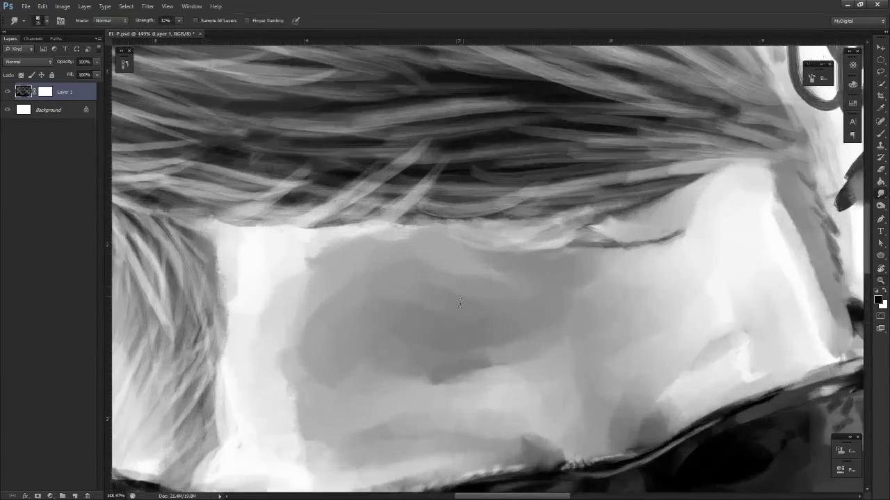
{"action": "mouse_move", "coordinate": [426, 387]}
{"action": "left_mouse_down"}
{"action": "mouse_move", "coordinate": [464, 381]}
{"action": "mouse_move", "coordinate": [442, 397]}
{"action": "left_mouse_up"}
Lighten hairs in the moustache below the nose with short Eraser strokes
{"action": "key", "text": "ctrl+space"}
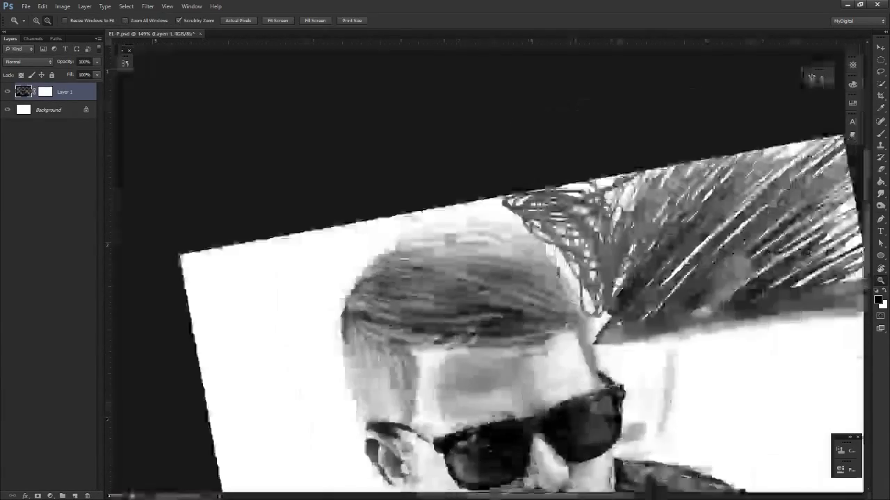
{"action": "key", "text": "r"}
{"action": "left_click_drag", "start_coordinate": [520, 396], "coordinate": [578, 387]}
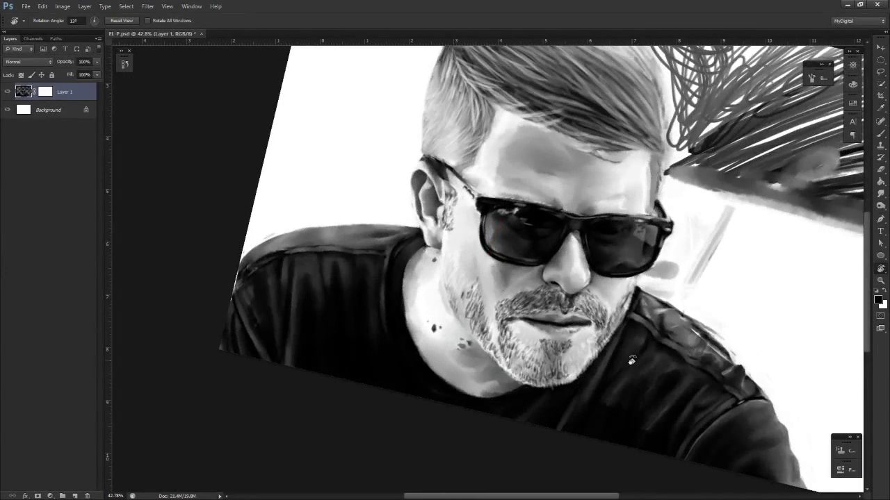
{"action": "key", "text": "ctrl+space"}
{"action": "left_click_drag", "start_coordinate": [500, 353], "coordinate": [521, 351]}
{"action": "left_click_drag", "start_coordinate": [492, 179], "coordinate": [514, 178]}
{"action": "key", "text": "e"}
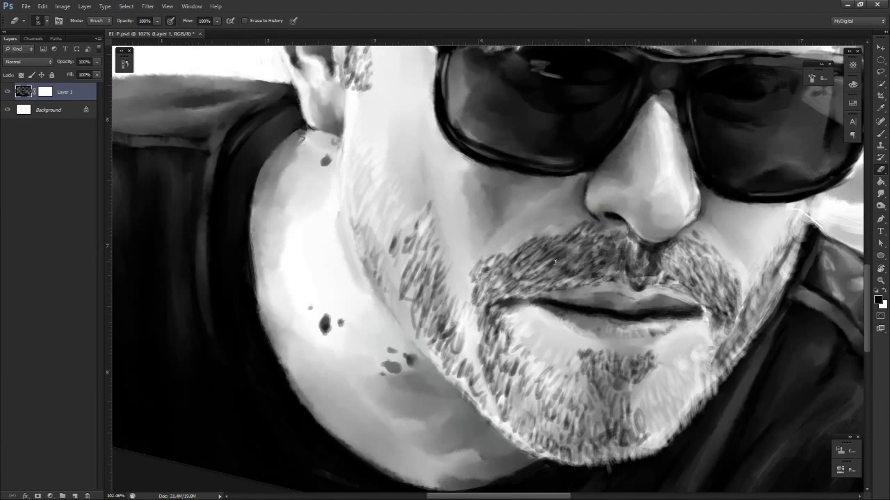
{"action": "left_click_drag", "start_coordinate": [549, 256], "coordinate": [531, 266]}
Examine the moustache, beard and overall face at different scales and rotations
{"action": "key", "text": "ctrl+space"}
{"action": "left_click_drag", "start_coordinate": [554, 298], "coordinate": [511, 299]}
{"action": "key", "text": "r"}
{"action": "mouse_move", "coordinate": [611, 297]}
{"action": "left_mouse_down"}
{"action": "mouse_move", "coordinate": [587, 346]}
{"action": "mouse_move", "coordinate": [449, 384]}
{"action": "mouse_move", "coordinate": [365, 301]}
{"action": "mouse_move", "coordinate": [487, 104]}
{"action": "mouse_move", "coordinate": [726, 78]}
{"action": "left_mouse_up"}
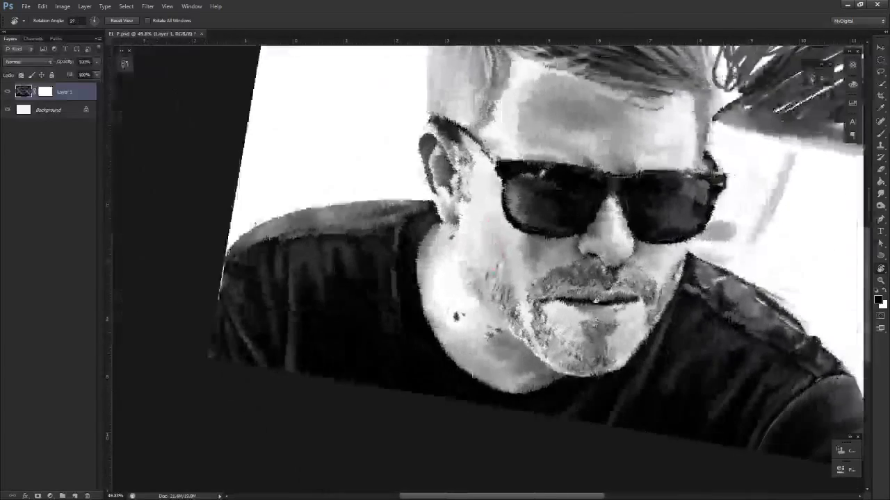
{"action": "key", "text": "e"}
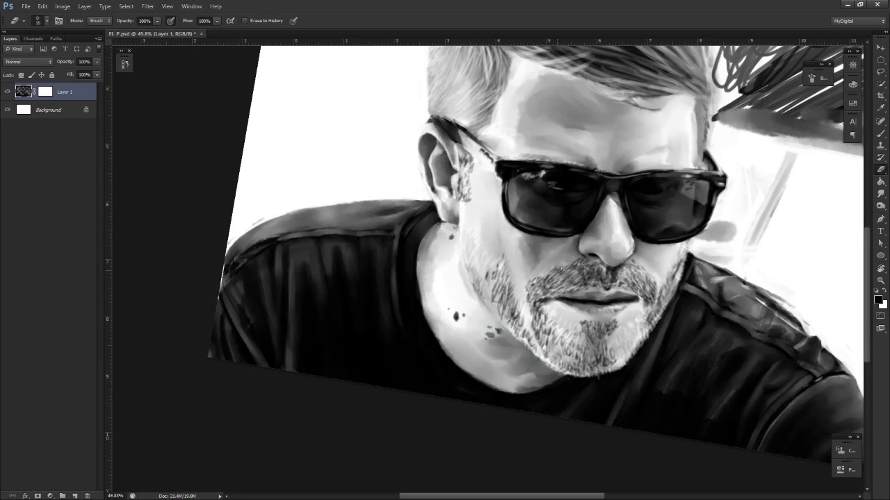
{"action": "key", "text": "z"}
{"action": "left_click_drag", "start_coordinate": [598, 278], "coordinate": [570, 334]}
{"action": "key", "text": "r"}
{"action": "mouse_move", "coordinate": [583, 340]}
{"action": "left_mouse_down"}
{"action": "mouse_move", "coordinate": [605, 331]}
{"action": "mouse_move", "coordinate": [613, 309]}
{"action": "left_mouse_up"}
{"action": "key", "text": "z"}
{"action": "mouse_move", "coordinate": [444, 303]}
{"action": "left_mouse_down"}
{"action": "mouse_move", "coordinate": [483, 295]}
{"action": "mouse_move", "coordinate": [546, 322]}
{"action": "mouse_move", "coordinate": [498, 391]}
{"action": "mouse_move", "coordinate": [474, 390]}
{"action": "mouse_move", "coordinate": [551, 364]}
{"action": "left_mouse_up"}
{"action": "key", "text": "r"}
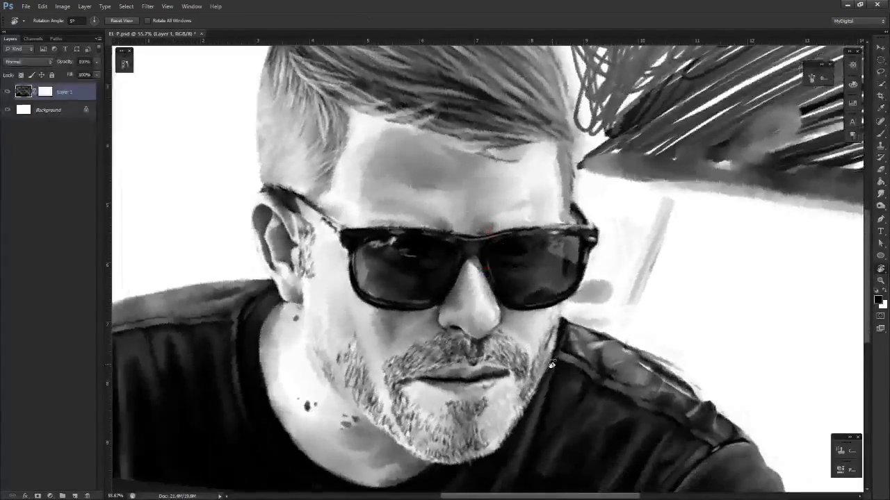
Paint dark hair strokes into the near half of the moustache with the Brush in black
{"action": "key", "text": "h"}
{"action": "key", "text": "z"}
{"action": "mouse_move", "coordinate": [406, 347]}
{"action": "left_mouse_down"}
{"action": "mouse_move", "coordinate": [366, 346]}
{"action": "mouse_move", "coordinate": [470, 345]}
{"action": "left_mouse_up"}
{"action": "key", "text": "b"}
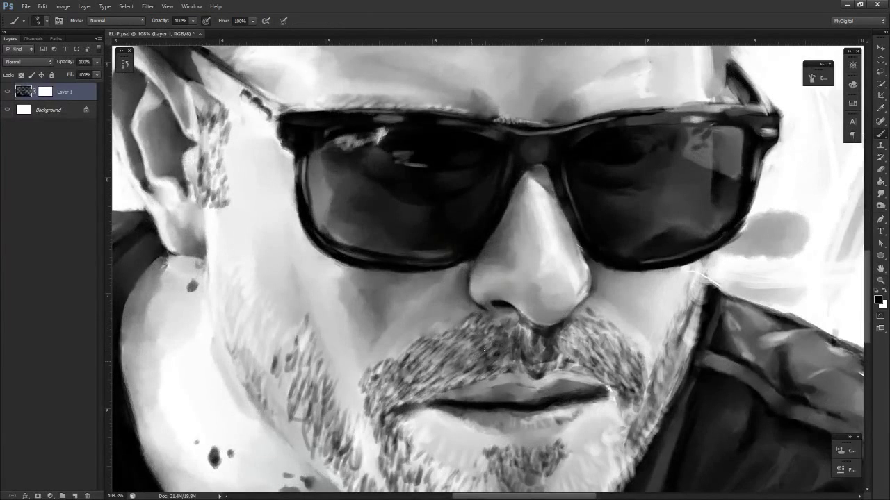
{"action": "mouse_move", "coordinate": [483, 346]}
{"action": "left_mouse_down"}
{"action": "mouse_move", "coordinate": [448, 340]}
{"action": "mouse_move", "coordinate": [392, 358]}
{"action": "left_mouse_up"}
Review the full portrait with the canvas rotated to judge the moustache
{"action": "key", "text": "z"}
{"action": "key", "text": "r"}
{"action": "mouse_move", "coordinate": [521, 386]}
{"action": "left_mouse_down"}
{"action": "mouse_move", "coordinate": [464, 408]}
{"action": "mouse_move", "coordinate": [307, 316]}
{"action": "mouse_move", "coordinate": [441, 401]}
{"action": "mouse_move", "coordinate": [570, 382]}
{"action": "mouse_move", "coordinate": [476, 412]}
{"action": "left_mouse_up"}
{"action": "key", "text": "z"}
{"action": "key", "text": "r"}
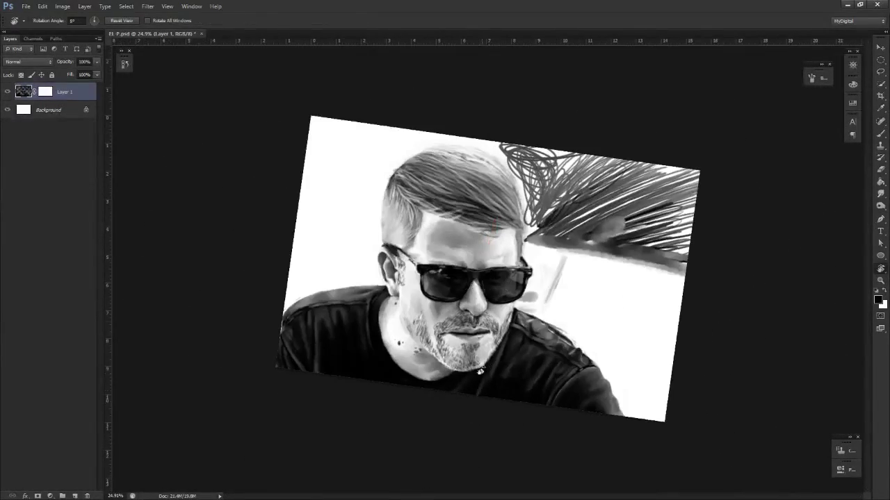
{"action": "key", "text": "ctrl+space"}
{"action": "left_click", "coordinate": [497, 376]}
{"action": "key", "text": "alt+space"}
Lighten the near side of the nose above the nostril with the Eraser and blend it with the Smudge tool
{"action": "left_click_drag", "start_coordinate": [458, 326], "coordinate": [535, 319]}
{"action": "key", "text": "e"}
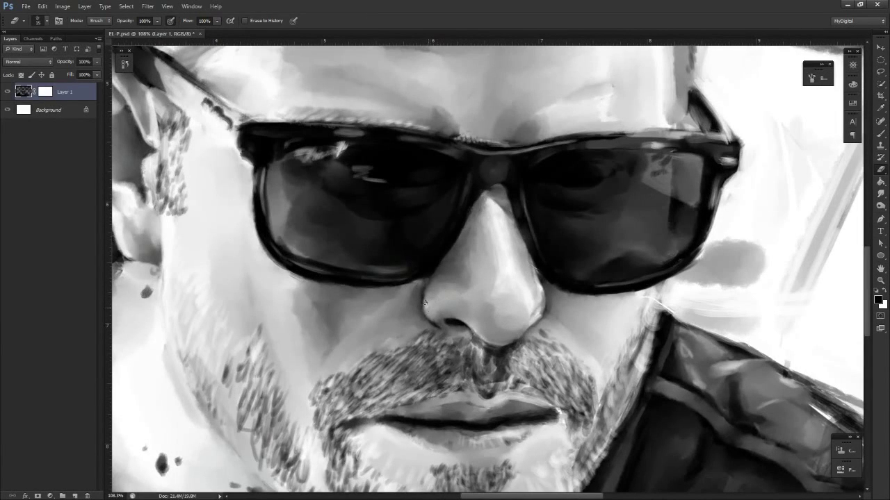
{"action": "key", "text": "s"}
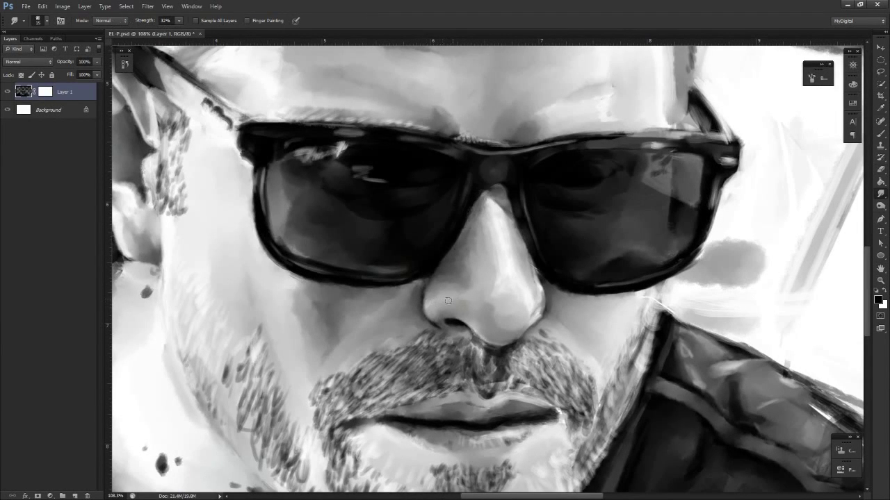
{"action": "key", "text": "e"}
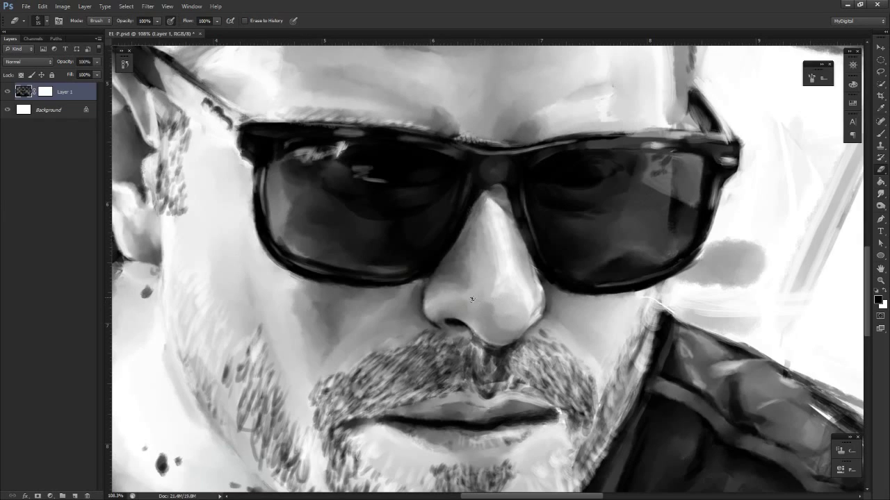
{"action": "left_click_drag", "start_coordinate": [479, 298], "coordinate": [477, 298]}
{"action": "key", "text": "r"}
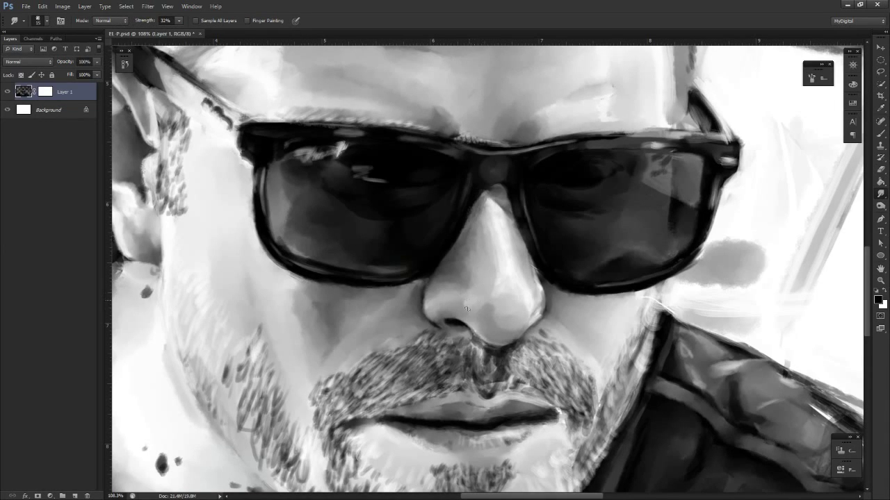
Examine the head, hair and forehead at different scales and rotations
{"action": "key", "text": "z"}
{"action": "left_click_drag", "start_coordinate": [496, 318], "coordinate": [424, 320]}
{"action": "key", "text": "r"}
{"action": "mouse_move", "coordinate": [566, 306]}
{"action": "left_mouse_down"}
{"action": "mouse_move", "coordinate": [500, 396]}
{"action": "mouse_move", "coordinate": [602, 372]}
{"action": "left_mouse_up"}
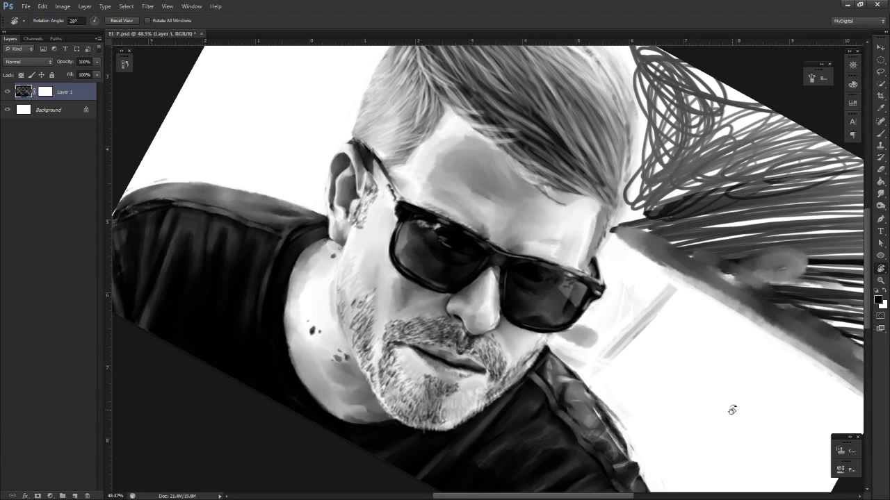
{"action": "key", "text": "z"}
{"action": "left_click_drag", "start_coordinate": [617, 276], "coordinate": [582, 284]}
{"action": "key", "text": "r"}
{"action": "left_click_drag", "start_coordinate": [613, 336], "coordinate": [622, 267]}
{"action": "key", "text": "z"}
{"action": "left_click_drag", "start_coordinate": [482, 232], "coordinate": [597, 229]}
{"action": "left_click_drag", "start_coordinate": [562, 278], "coordinate": [561, 342]}
{"action": "key", "text": "h"}
{"action": "left_click_drag", "start_coordinate": [547, 356], "coordinate": [609, 431]}
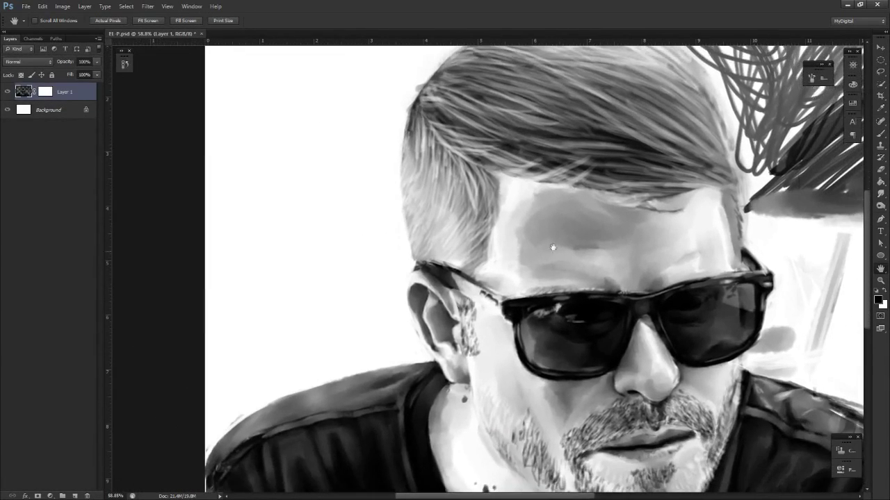
Erase light strokes along the temple-side edge of the forehead shadow and smudge them into the skin
{"action": "key", "text": "z"}
{"action": "left_click_drag", "start_coordinate": [552, 217], "coordinate": [562, 205]}
{"action": "key", "text": "e"}
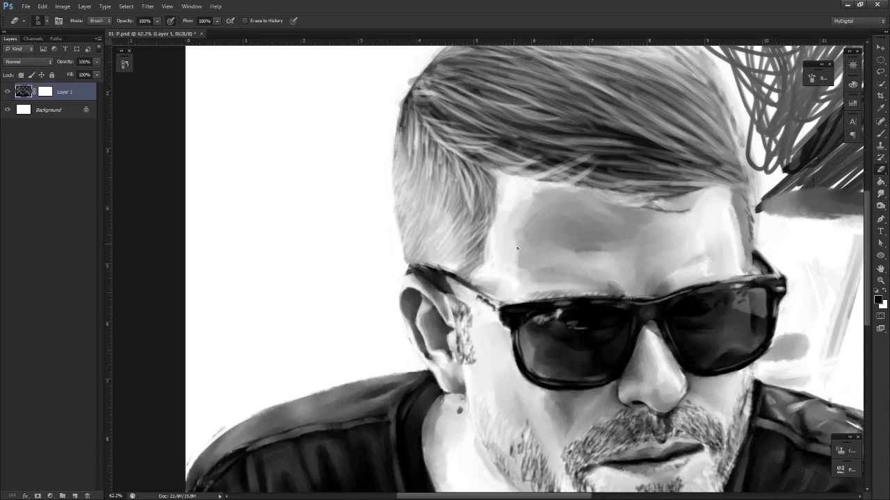
{"action": "left_click_drag", "start_coordinate": [519, 257], "coordinate": [528, 208]}
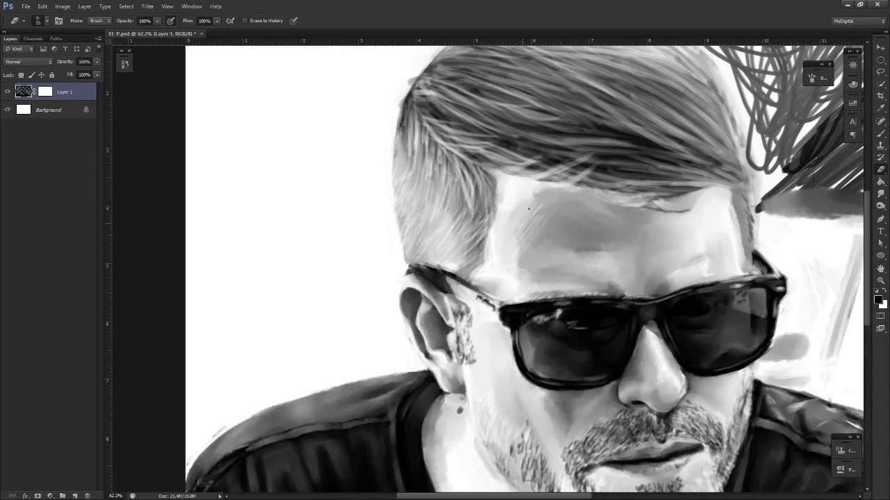
{"action": "key", "text": "r"}
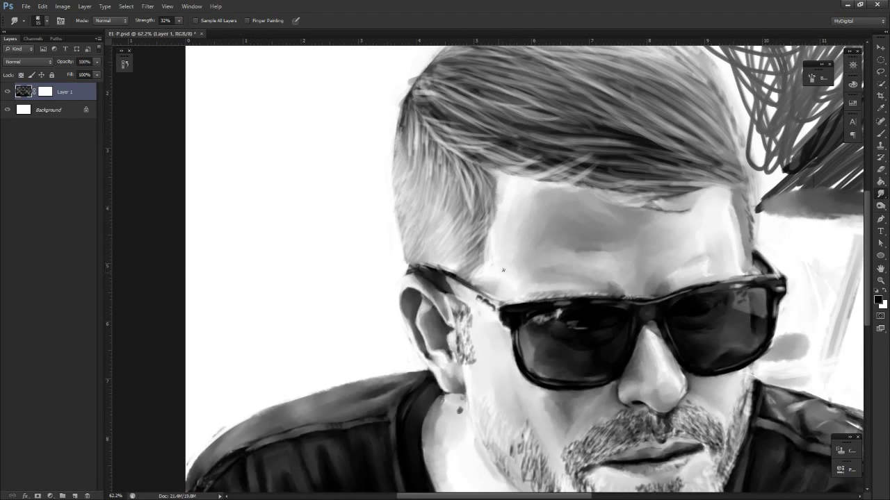
Touch up and blend the grey shading on the near shoulder of the shirt with the Brush, Eraser and Smudge tools
{"action": "key", "text": "z"}
{"action": "left_click_drag", "start_coordinate": [517, 283], "coordinate": [462, 292]}
{"action": "key", "text": "r"}
{"action": "left_click_drag", "start_coordinate": [582, 313], "coordinate": [614, 340]}
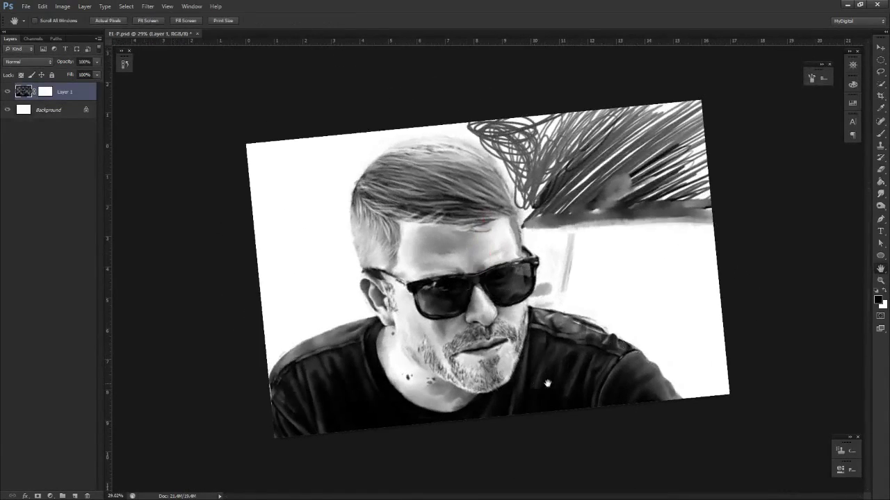
{"action": "key", "text": "z"}
{"action": "left_click_drag", "start_coordinate": [515, 364], "coordinate": [581, 373]}
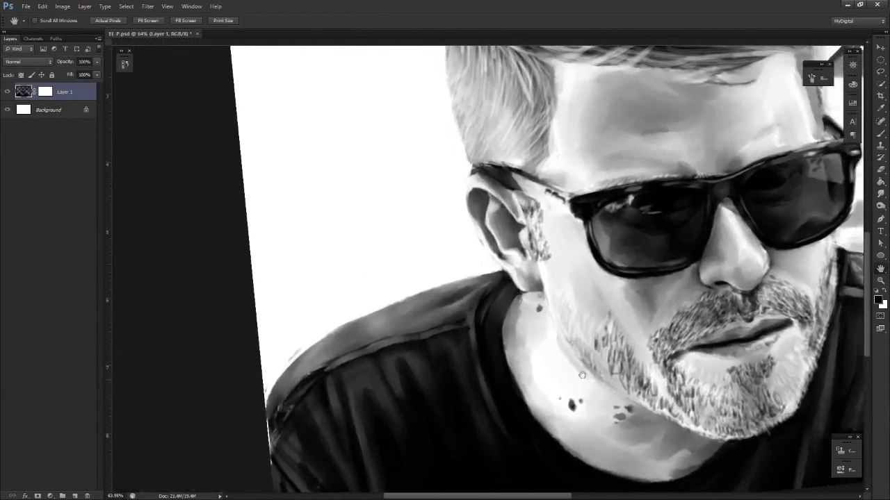
{"action": "left_click_drag", "start_coordinate": [500, 381], "coordinate": [718, 367]}
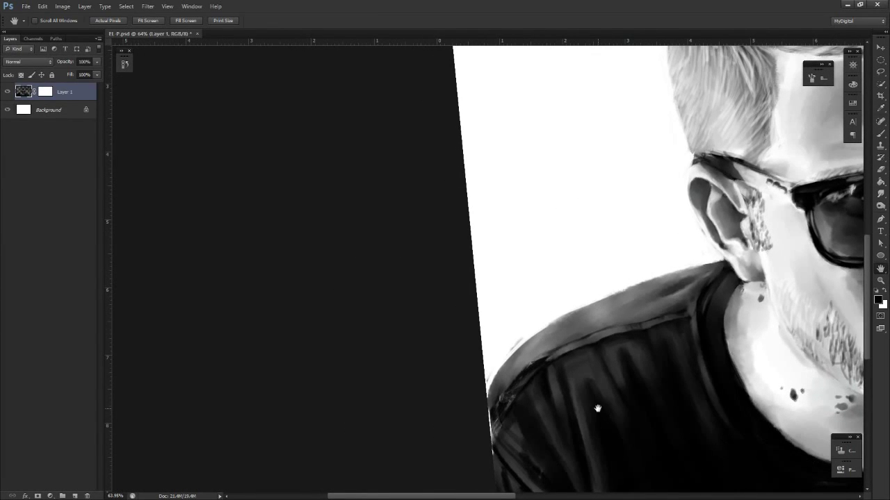
{"action": "key", "text": "b"}
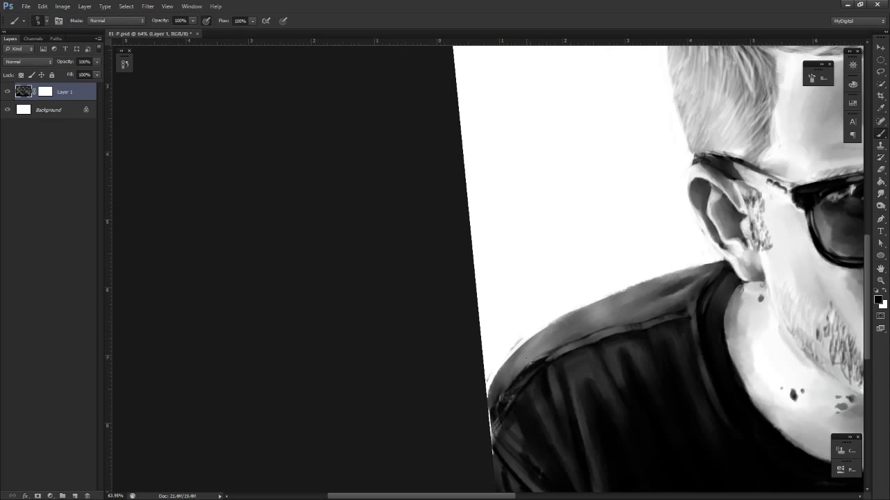
{"action": "key", "text": "r"}
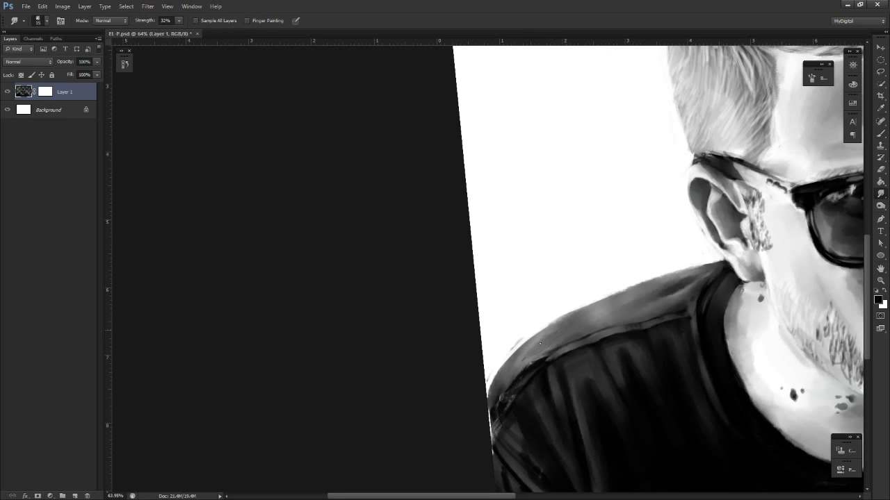
{"action": "key", "text": "e"}
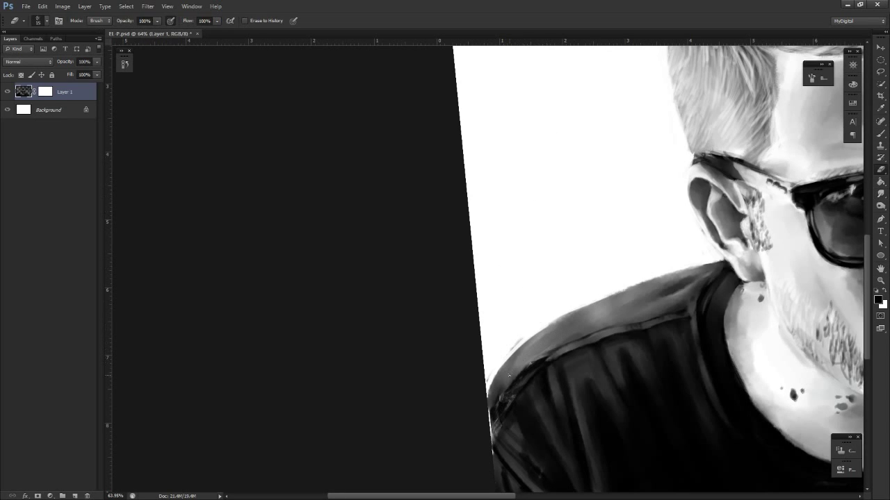
{"action": "key", "text": "r"}
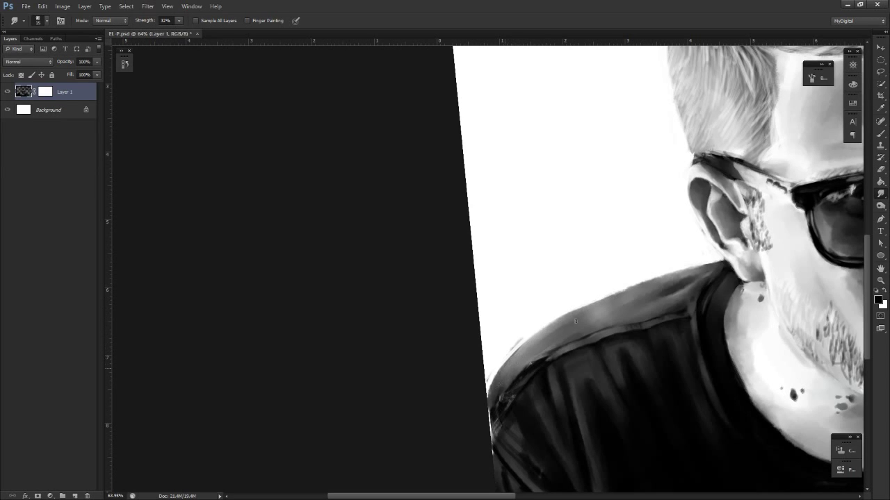
Erase light strokes along the upper edge of the near shoulder and smudge them into the grey fabric
{"action": "key", "text": "z"}
{"action": "left_click_drag", "start_coordinate": [606, 317], "coordinate": [556, 330]}
{"action": "key", "text": "r"}
{"action": "mouse_move", "coordinate": [595, 374]}
{"action": "left_mouse_down"}
{"action": "mouse_move", "coordinate": [536, 410]}
{"action": "mouse_move", "coordinate": [606, 382]}
{"action": "left_mouse_up"}
{"action": "key", "text": "z"}
{"action": "left_click_drag", "start_coordinate": [506, 426], "coordinate": [544, 426]}
{"action": "key", "text": "space"}
{"action": "left_click_drag", "start_coordinate": [351, 435], "coordinate": [596, 415]}
{"action": "key", "text": "r"}
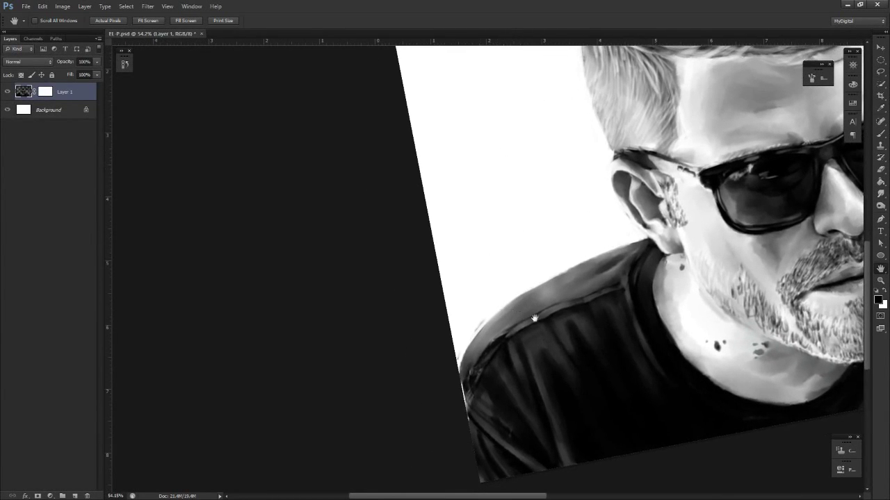
{"action": "mouse_move", "coordinate": [576, 327]}
{"action": "left_mouse_down"}
{"action": "mouse_move", "coordinate": [577, 345]}
{"action": "mouse_move", "coordinate": [517, 358]}
{"action": "left_mouse_up"}
{"action": "key", "text": "e"}
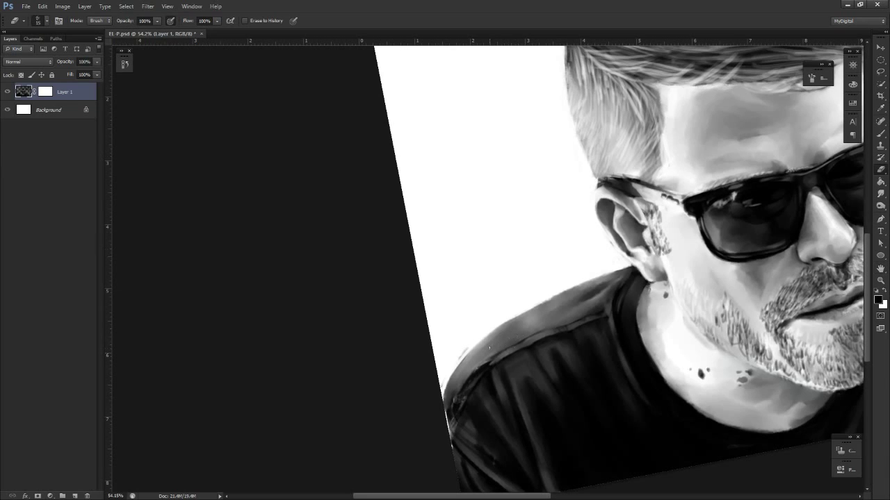
{"action": "left_click_drag", "start_coordinate": [530, 316], "coordinate": [490, 337]}
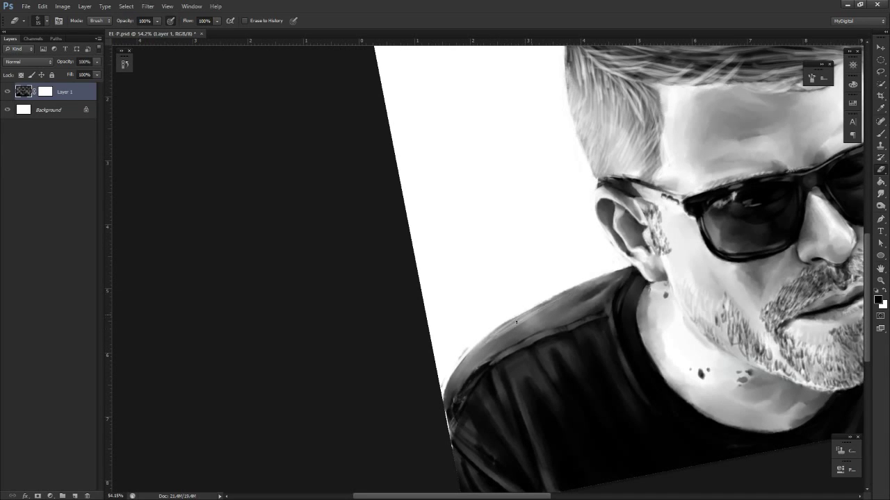
{"action": "key", "text": "r"}
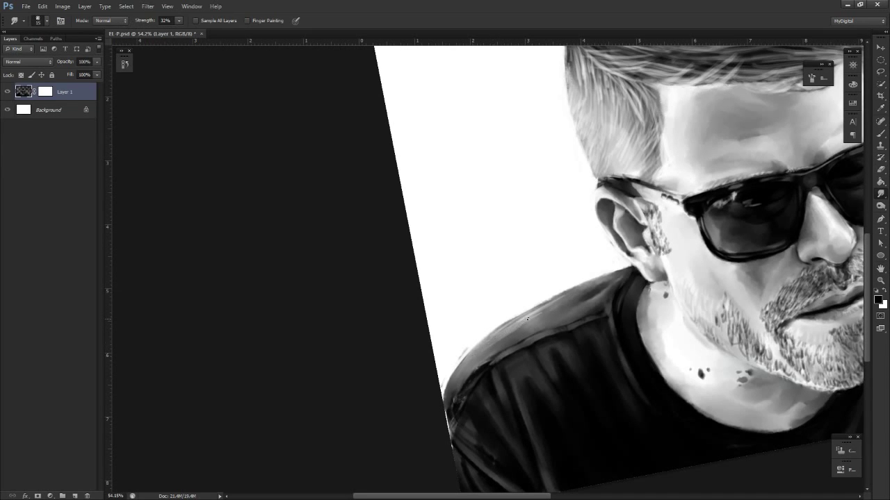
{"action": "left_click_drag", "start_coordinate": [518, 321], "coordinate": [535, 313]}
{"action": "left_click_drag", "start_coordinate": [592, 283], "coordinate": [522, 321]}
{"action": "left_click_drag", "start_coordinate": [565, 296], "coordinate": [504, 332]}
Paint dark strokes just above the near shoulder's seam and blend them with the Smudge tool
{"action": "key", "text": "r"}
{"action": "left_click_drag", "start_coordinate": [543, 360], "coordinate": [564, 357]}
{"action": "key", "text": "b"}
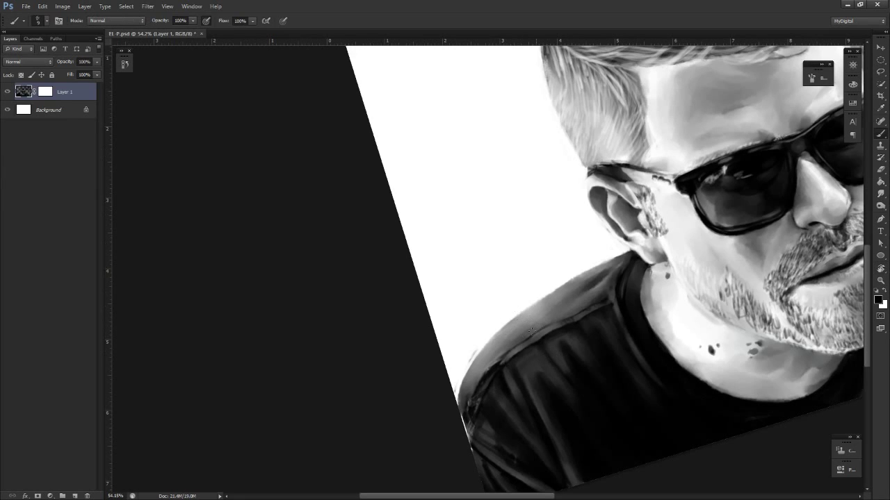
{"action": "left_click_drag", "start_coordinate": [509, 344], "coordinate": [555, 314]}
{"action": "key", "text": "s"}
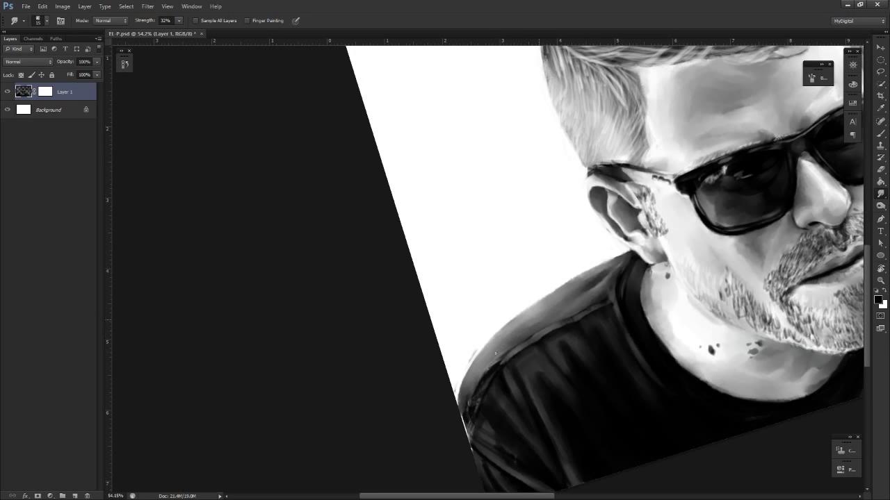
{"action": "key", "text": "b"}
{"action": "left_click_drag", "start_coordinate": [490, 365], "coordinate": [519, 340]}
{"action": "key", "text": "e"}
{"action": "key", "text": "s"}
{"action": "left_click_drag", "start_coordinate": [541, 357], "coordinate": [503, 368]}
Review the full portrait at several canvas rotations to judge the shoulder shading
{"action": "key", "text": "r"}
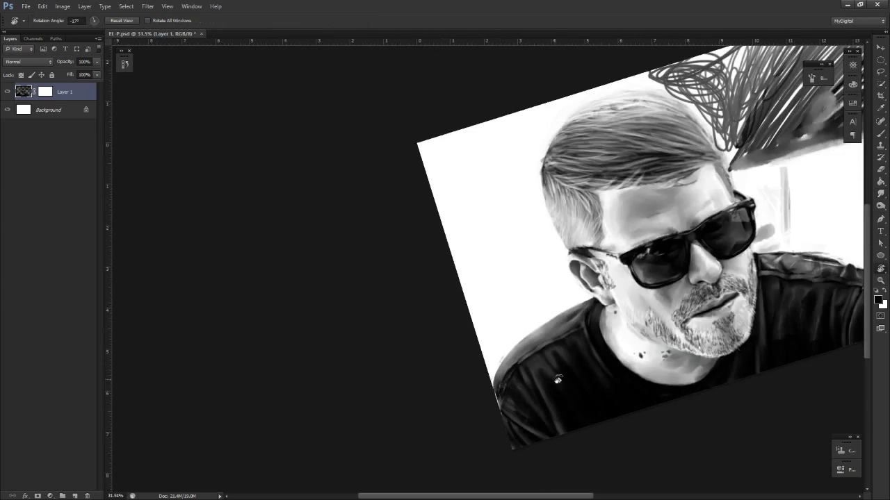
{"action": "left_click_drag", "start_coordinate": [558, 377], "coordinate": [463, 417]}
{"action": "left_click_drag", "start_coordinate": [422, 357], "coordinate": [469, 394]}
{"action": "left_click_drag", "start_coordinate": [469, 394], "coordinate": [556, 342]}
{"action": "left_click_drag", "start_coordinate": [549, 351], "coordinate": [511, 375]}
{"action": "key", "text": "ctrl+space"}
{"action": "left_click_drag", "start_coordinate": [322, 393], "coordinate": [360, 394]}
{"action": "left_click_drag", "start_coordinate": [360, 394], "coordinate": [486, 395]}
{"action": "key", "text": "alt+space"}
{"action": "scroll", "coordinate": [549, 320], "scroll_direction": "down", "scroll_amount": 3}
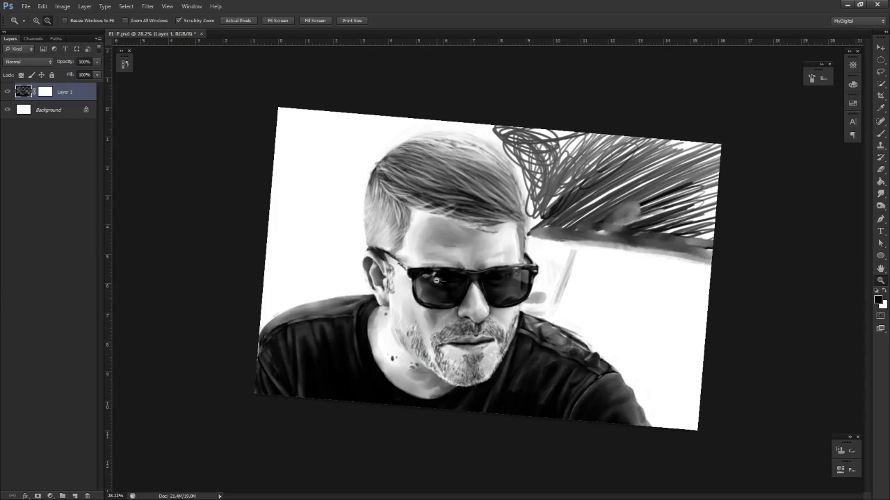
Smudge the grey hair edge above the middle of the forehead and paint dark strands into it
{"action": "left_click_drag", "start_coordinate": [464, 263], "coordinate": [513, 275]}
{"action": "left_click_drag", "start_coordinate": [516, 323], "coordinate": [520, 357]}
{"action": "left_click_drag", "start_coordinate": [476, 218], "coordinate": [457, 327]}
{"action": "key", "text": "r"}
{"action": "mouse_move", "coordinate": [462, 290]}
{"action": "left_mouse_down"}
{"action": "mouse_move", "coordinate": [473, 234]}
{"action": "mouse_move", "coordinate": [514, 228]}
{"action": "mouse_move", "coordinate": [495, 226]}
{"action": "left_mouse_up"}
{"action": "key", "text": "b"}
{"action": "key", "text": "s"}
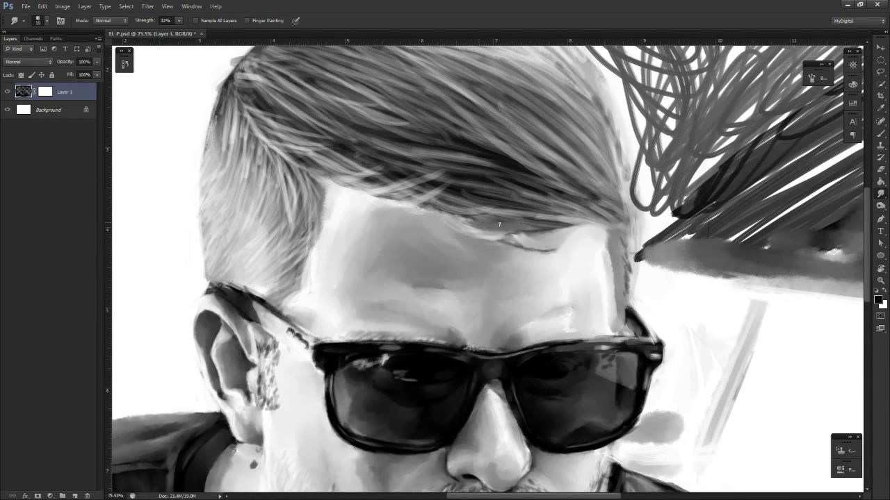
{"action": "left_click_drag", "start_coordinate": [466, 220], "coordinate": [516, 220]}
{"action": "key", "text": "b"}
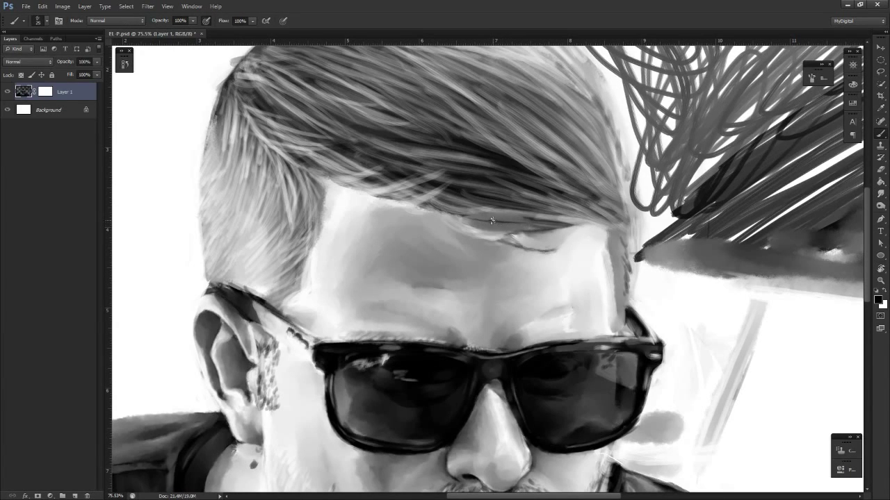
{"action": "mouse_move", "coordinate": [491, 220]}
{"action": "left_mouse_down"}
{"action": "mouse_move", "coordinate": [526, 222]}
{"action": "mouse_move", "coordinate": [516, 225]}
{"action": "left_mouse_up"}
Refine the fringe strands along the middle of the hairline with the Eraser, Smudge tool and Brush
{"action": "key", "text": "e"}
{"action": "key", "text": "b"}
{"action": "key", "text": "r"}
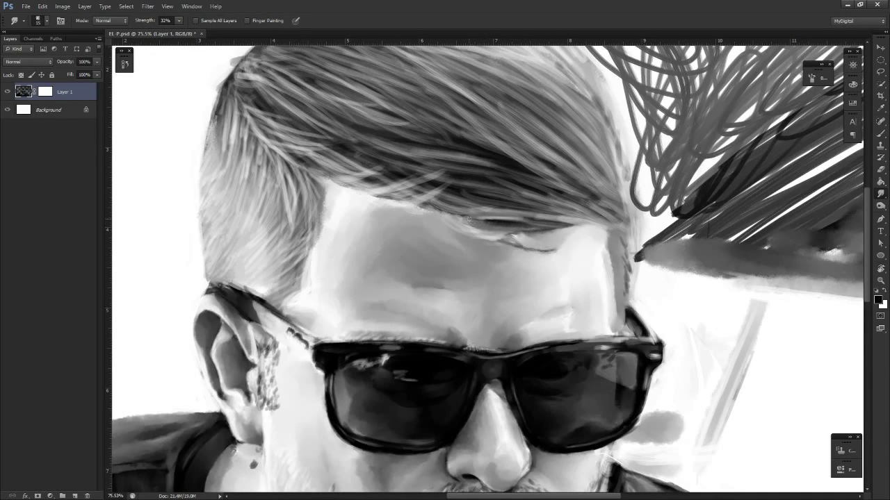
{"action": "key", "text": "e"}
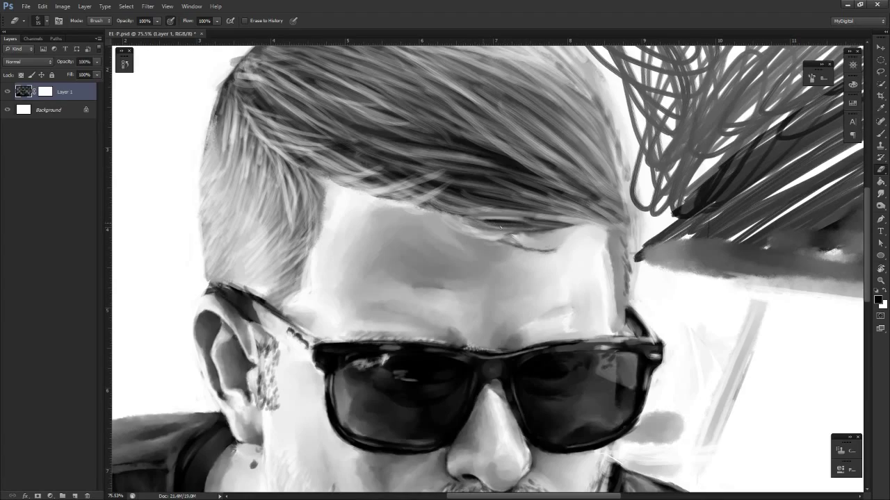
{"action": "key", "text": "b"}
{"action": "left_click_drag", "start_coordinate": [491, 218], "coordinate": [518, 220]}
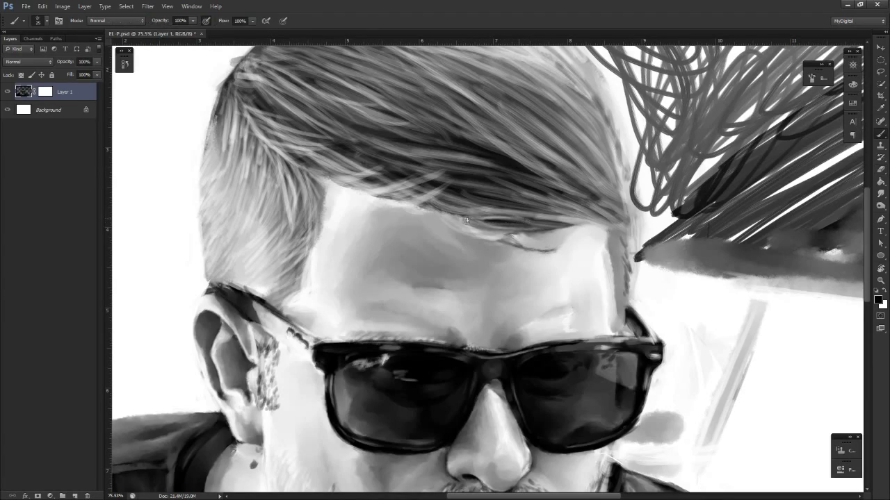
Add erased highlights and dark brush strands to the fringe where the hair meets the forehead
{"action": "key", "text": "z"}
{"action": "left_click_drag", "start_coordinate": [490, 261], "coordinate": [428, 264]}
{"action": "key", "text": "r"}
{"action": "mouse_move", "coordinate": [524, 359]}
{"action": "left_mouse_down"}
{"action": "mouse_move", "coordinate": [446, 359]}
{"action": "mouse_move", "coordinate": [393, 259]}
{"action": "mouse_move", "coordinate": [567, 216]}
{"action": "mouse_move", "coordinate": [554, 330]}
{"action": "left_mouse_up"}
{"action": "key", "text": "z"}
{"action": "key", "text": "r"}
{"action": "mouse_move", "coordinate": [487, 235]}
{"action": "left_mouse_down"}
{"action": "mouse_move", "coordinate": [542, 230]}
{"action": "mouse_move", "coordinate": [525, 220]}
{"action": "left_mouse_up"}
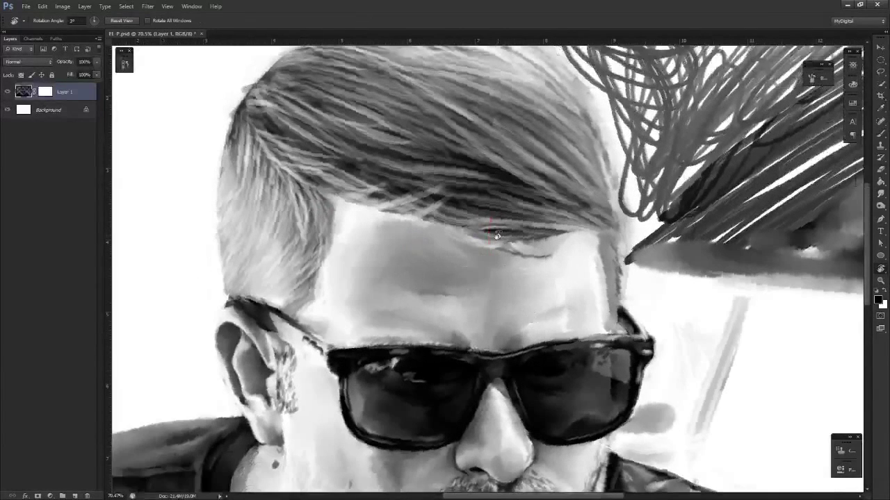
{"action": "key", "text": "e"}
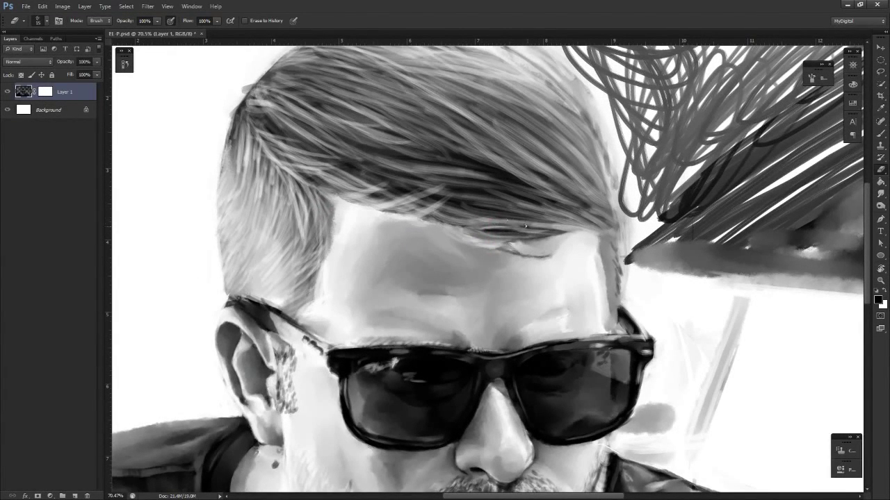
{"action": "key", "text": "b"}
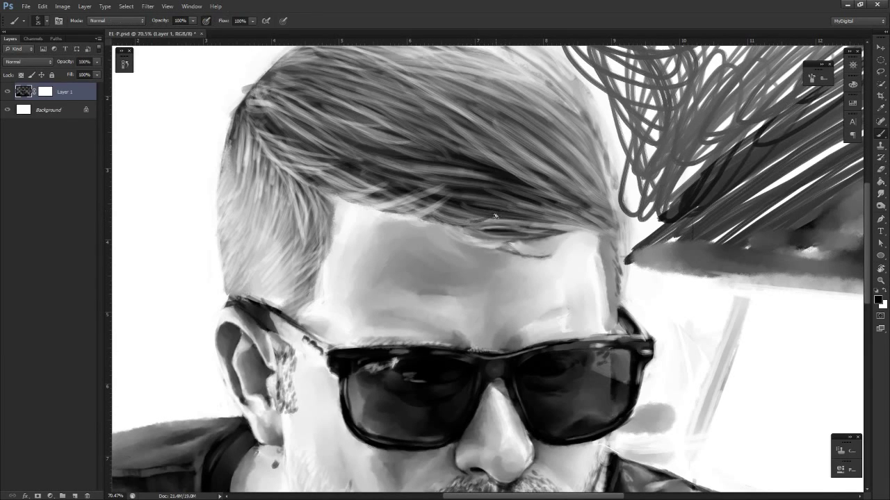
{"action": "key", "text": "e"}
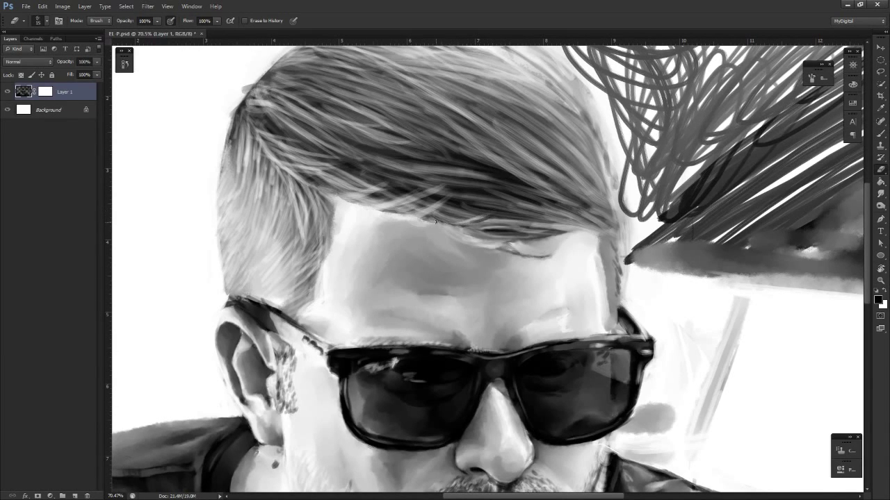
{"action": "mouse_move", "coordinate": [435, 221]}
{"action": "left_mouse_down"}
{"action": "mouse_move", "coordinate": [472, 219]}
{"action": "mouse_move", "coordinate": [468, 262]}
{"action": "left_mouse_up"}
Examine the reworked hairline and the whole portrait at different scales and rotations
{"action": "key", "text": "z"}
{"action": "key", "text": "r"}
{"action": "mouse_move", "coordinate": [549, 270]}
{"action": "left_mouse_down"}
{"action": "mouse_move", "coordinate": [520, 335]}
{"action": "mouse_move", "coordinate": [409, 273]}
{"action": "mouse_move", "coordinate": [548, 223]}
{"action": "mouse_move", "coordinate": [559, 298]}
{"action": "mouse_move", "coordinate": [565, 268]}
{"action": "left_mouse_up"}
{"action": "key", "text": "z"}
{"action": "mouse_move", "coordinate": [443, 198]}
{"action": "left_mouse_down"}
{"action": "mouse_move", "coordinate": [513, 242]}
{"action": "mouse_move", "coordinate": [487, 236]}
{"action": "left_mouse_up"}
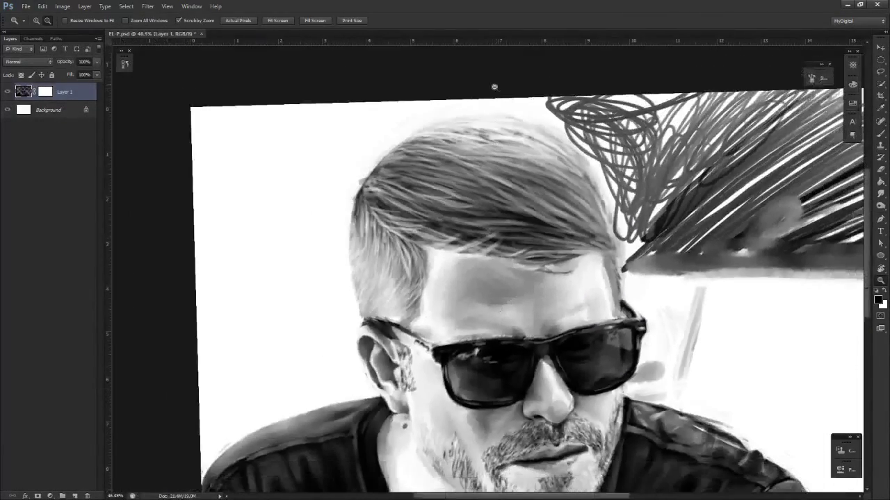
{"action": "key", "text": "e"}
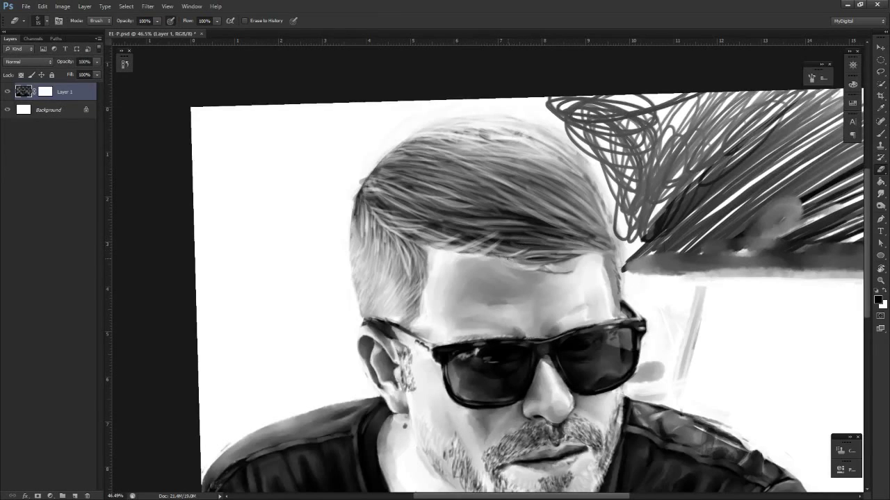
{"action": "scroll", "coordinate": [508, 258], "scroll_direction": "up", "scroll_amount": 3}
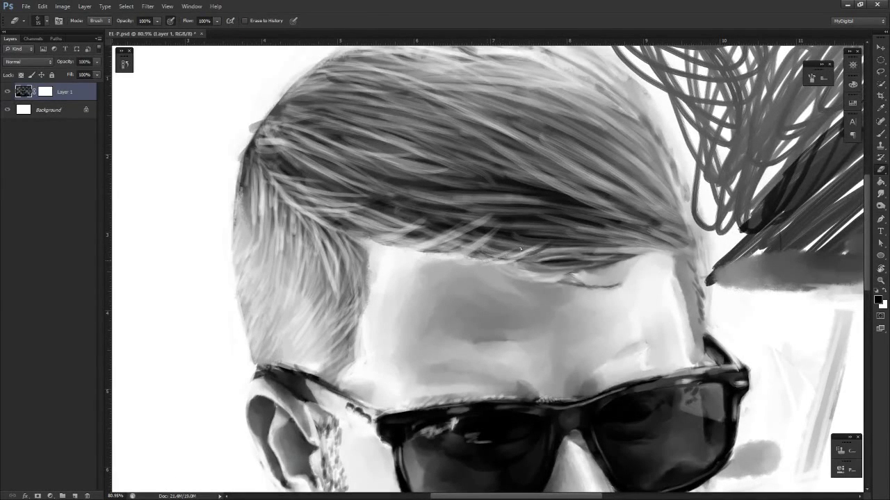
{"action": "key", "text": "z"}
{"action": "mouse_move", "coordinate": [486, 252]}
{"action": "left_mouse_down"}
{"action": "mouse_move", "coordinate": [464, 312]}
{"action": "mouse_move", "coordinate": [440, 307]}
{"action": "mouse_move", "coordinate": [420, 253]}
{"action": "mouse_move", "coordinate": [436, 329]}
{"action": "mouse_move", "coordinate": [478, 366]}
{"action": "left_mouse_up"}
{"action": "key", "text": "r"}
{"action": "key", "text": "z"}
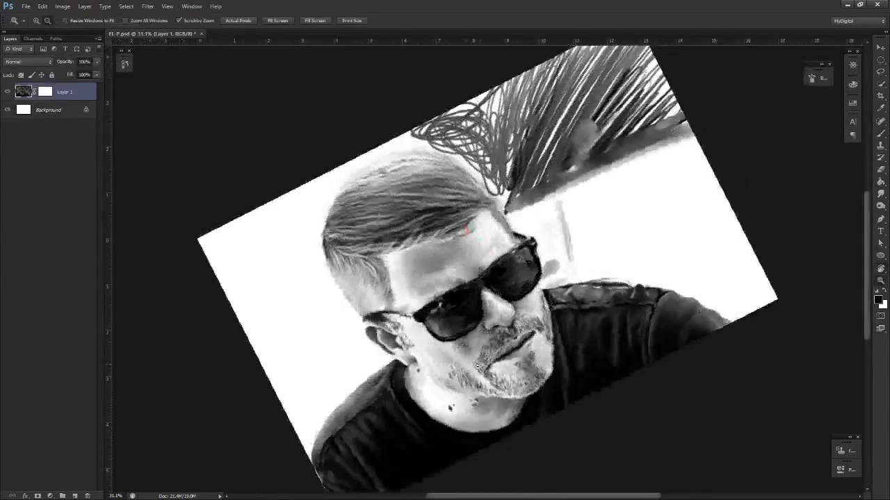
{"action": "key", "text": "space"}
{"action": "left_click_drag", "start_coordinate": [450, 408], "coordinate": [470, 381]}
{"action": "key", "text": "r"}
{"action": "key", "text": "z"}
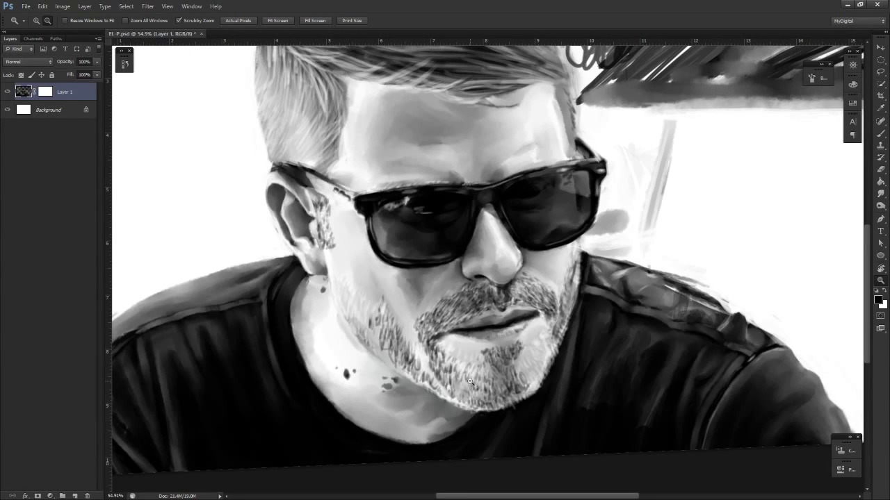
Erase short light hair strokes over the rear end of the sunglasses' arm above the near ear
{"action": "left_click", "coordinate": [241, 234], "text": "alt"}
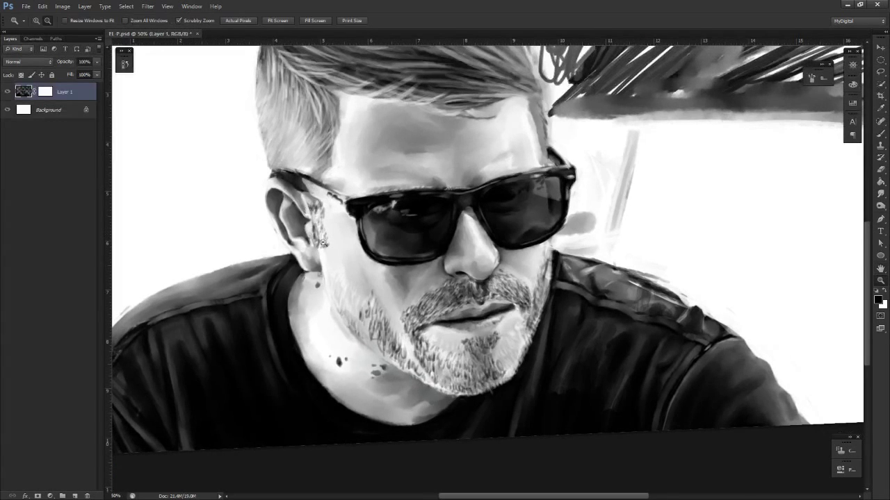
{"action": "left_click_drag", "start_coordinate": [324, 244], "coordinate": [371, 313]}
{"action": "key", "text": "space"}
{"action": "left_click_drag", "start_coordinate": [278, 236], "coordinate": [483, 410]}
{"action": "key", "text": "r"}
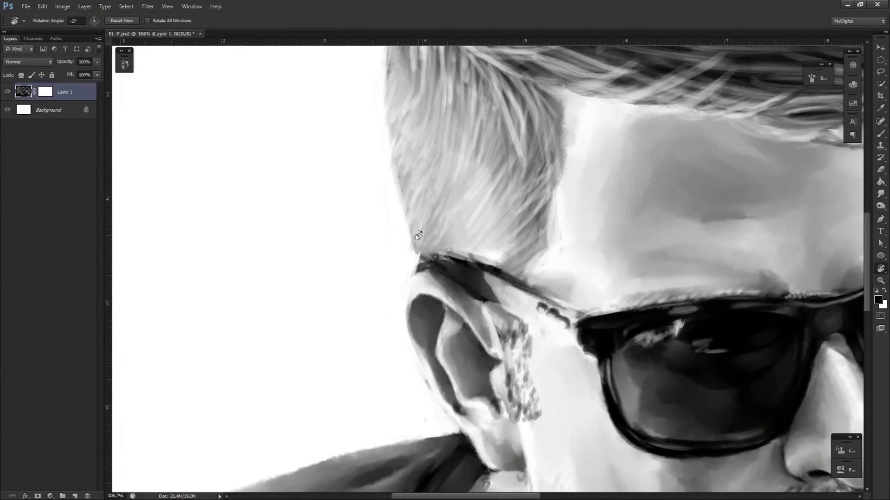
{"action": "key", "text": "e"}
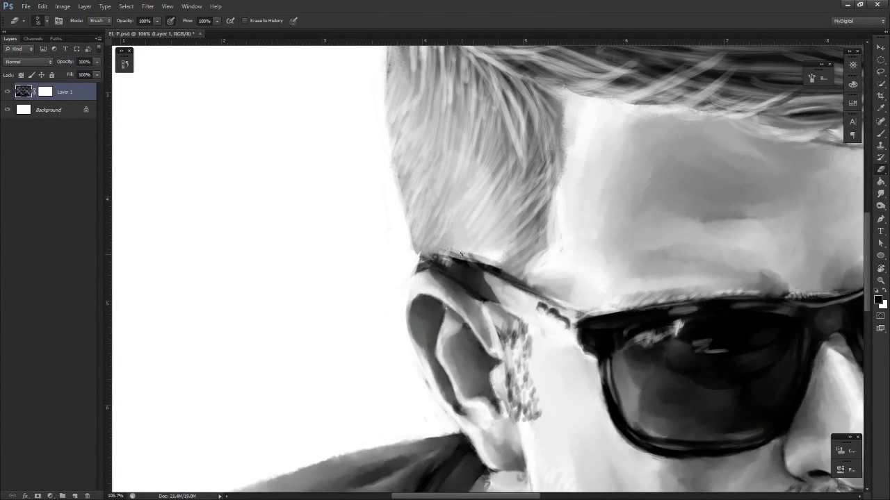
{"action": "mouse_move", "coordinate": [452, 266]}
{"action": "left_mouse_down"}
{"action": "mouse_move", "coordinate": [471, 243]}
{"action": "mouse_move", "coordinate": [444, 259]}
{"action": "mouse_move", "coordinate": [466, 228]}
{"action": "mouse_move", "coordinate": [448, 269]}
{"action": "mouse_move", "coordinate": [458, 251]}
{"action": "mouse_move", "coordinate": [449, 242]}
{"action": "mouse_move", "coordinate": [434, 264]}
{"action": "mouse_move", "coordinate": [459, 243]}
{"action": "mouse_move", "coordinate": [453, 234]}
{"action": "mouse_move", "coordinate": [420, 262]}
{"action": "mouse_move", "coordinate": [425, 243]}
{"action": "mouse_move", "coordinate": [421, 271]}
{"action": "mouse_move", "coordinate": [436, 256]}
{"action": "mouse_move", "coordinate": [426, 263]}
{"action": "mouse_move", "coordinate": [449, 262]}
{"action": "mouse_move", "coordinate": [449, 274]}
{"action": "mouse_move", "coordinate": [466, 252]}
{"action": "left_mouse_up"}
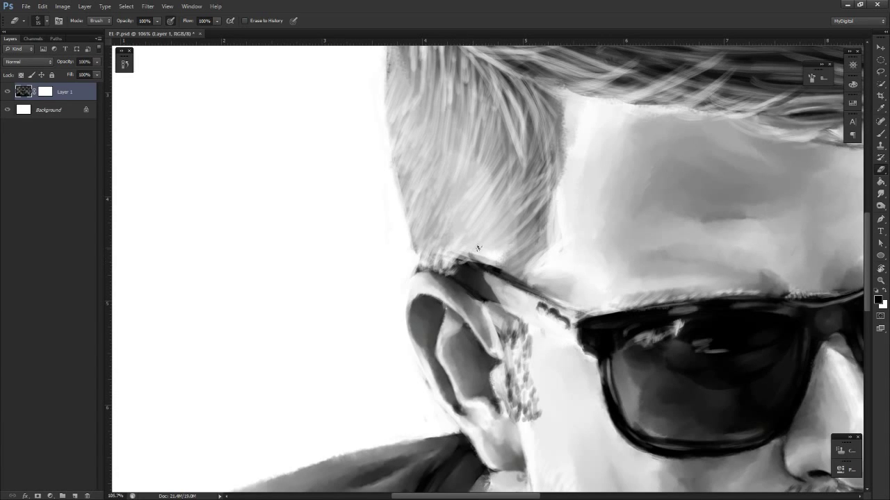
{"action": "left_click_drag", "start_coordinate": [478, 253], "coordinate": [478, 262]}
Refine the short hair strands where the side hair meets the top of the near ear with the Eraser, Brush and Smudge tool
{"action": "scroll", "coordinate": [508, 326], "scroll_direction": "down", "scroll_amount": 5}
{"action": "mouse_move", "coordinate": [508, 327]}
{"action": "left_mouse_down"}
{"action": "mouse_move", "coordinate": [459, 325]}
{"action": "mouse_move", "coordinate": [473, 328]}
{"action": "left_mouse_up"}
{"action": "key", "text": "e"}
{"action": "scroll", "coordinate": [480, 268], "scroll_direction": "up", "scroll_amount": 5}
{"action": "left_click_drag", "start_coordinate": [479, 262], "coordinate": [474, 271]}
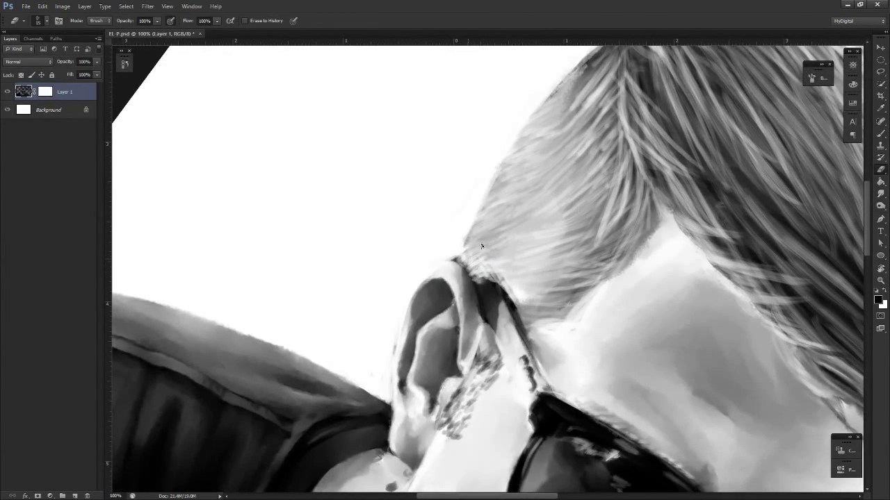
{"action": "key", "text": "b"}
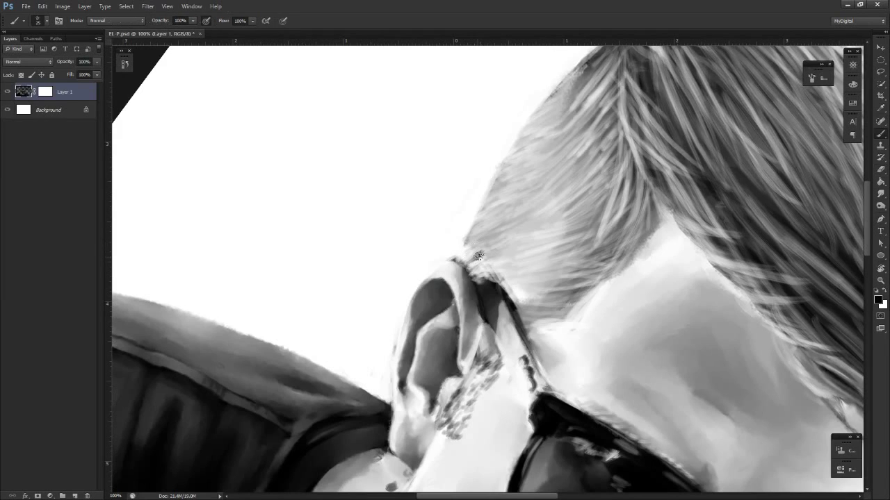
{"action": "left_click_drag", "start_coordinate": [467, 253], "coordinate": [438, 278]}
{"action": "key", "text": "s"}
{"action": "key", "text": "e"}
Soften and erase the lowest back corner of the side hair just above the near ear
{"action": "key", "text": "z"}
{"action": "key", "text": "r"}
{"action": "mouse_move", "coordinate": [505, 369]}
{"action": "left_mouse_down"}
{"action": "mouse_move", "coordinate": [427, 351]}
{"action": "mouse_move", "coordinate": [425, 230]}
{"action": "mouse_move", "coordinate": [552, 298]}
{"action": "mouse_move", "coordinate": [513, 342]}
{"action": "left_mouse_up"}
{"action": "key", "text": "z"}
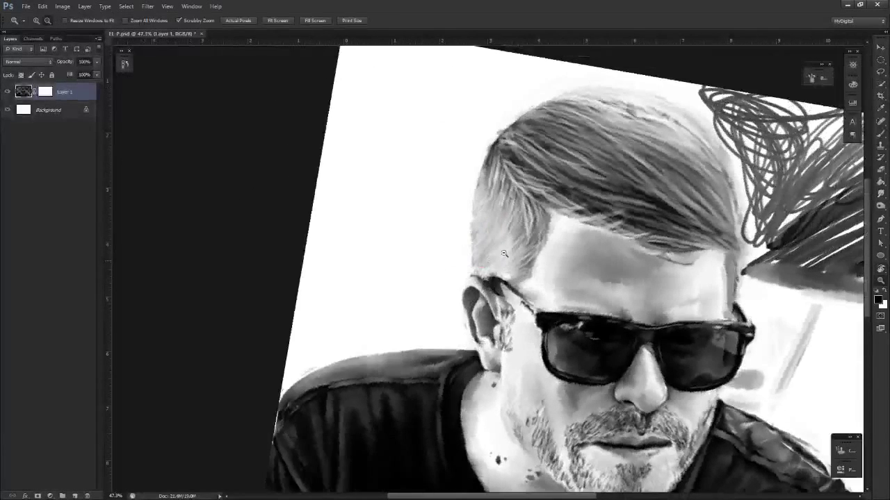
{"action": "left_click", "coordinate": [504, 254]}
{"action": "key", "text": "e"}
{"action": "key", "text": "s"}
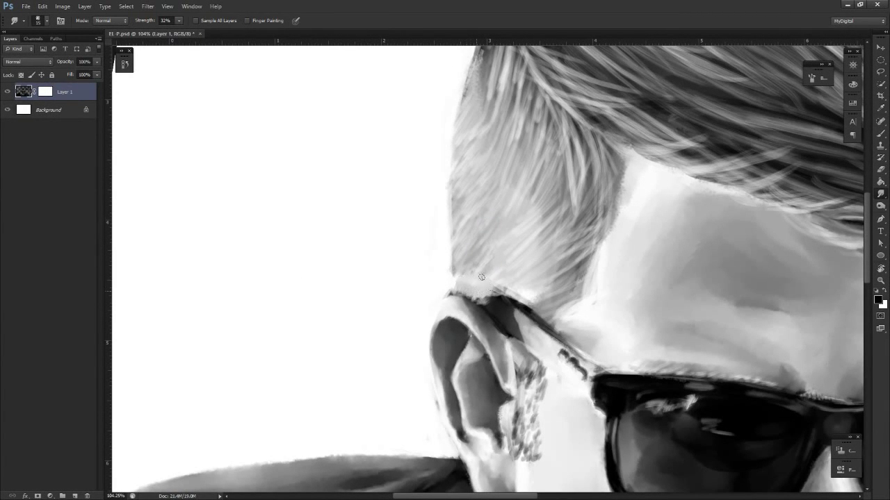
{"action": "key", "text": "e"}
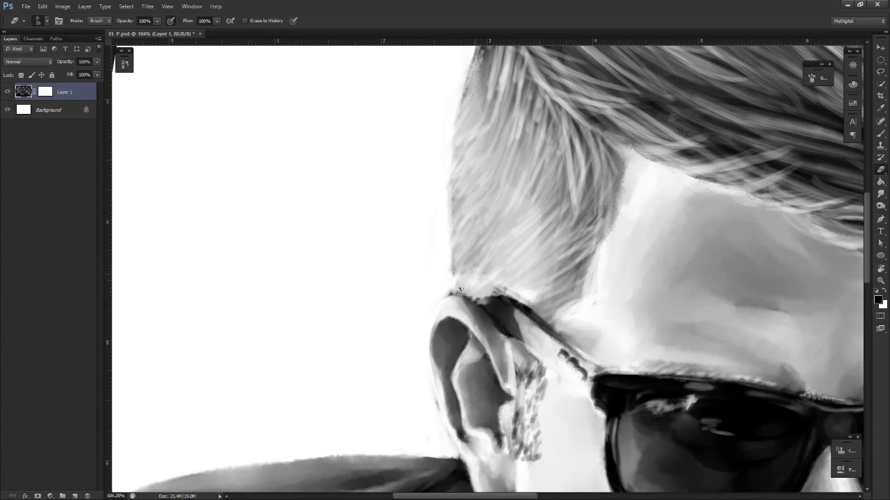
{"action": "left_click_drag", "start_coordinate": [459, 290], "coordinate": [461, 280]}
Erase light strands along the outer edge of the side hair above the ear and check the whole portrait
{"action": "key", "text": "z"}
{"action": "mouse_move", "coordinate": [490, 313]}
{"action": "left_mouse_down"}
{"action": "mouse_move", "coordinate": [445, 349]}
{"action": "mouse_move", "coordinate": [470, 275]}
{"action": "mouse_move", "coordinate": [483, 283]}
{"action": "mouse_move", "coordinate": [466, 296]}
{"action": "left_mouse_up"}
{"action": "key", "text": "e"}
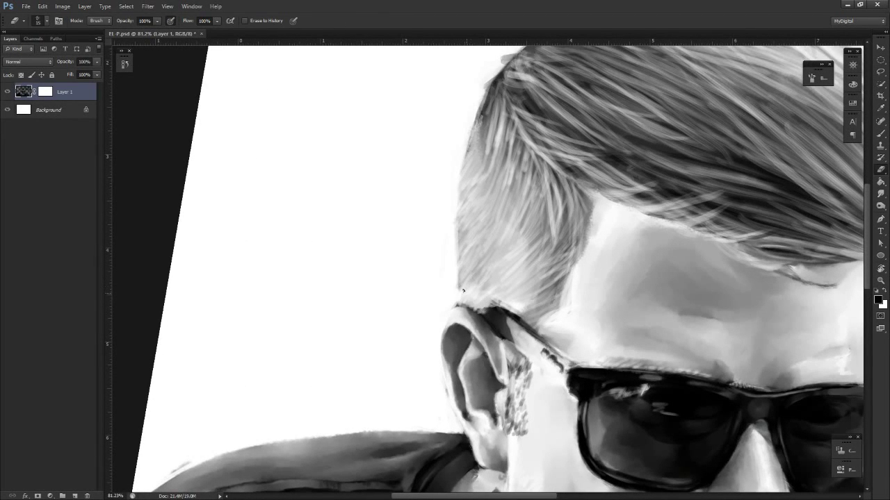
{"action": "left_click_drag", "start_coordinate": [464, 262], "coordinate": [458, 278]}
{"action": "key", "text": "z"}
{"action": "left_click_drag", "start_coordinate": [489, 314], "coordinate": [459, 344]}
{"action": "key", "text": "r"}
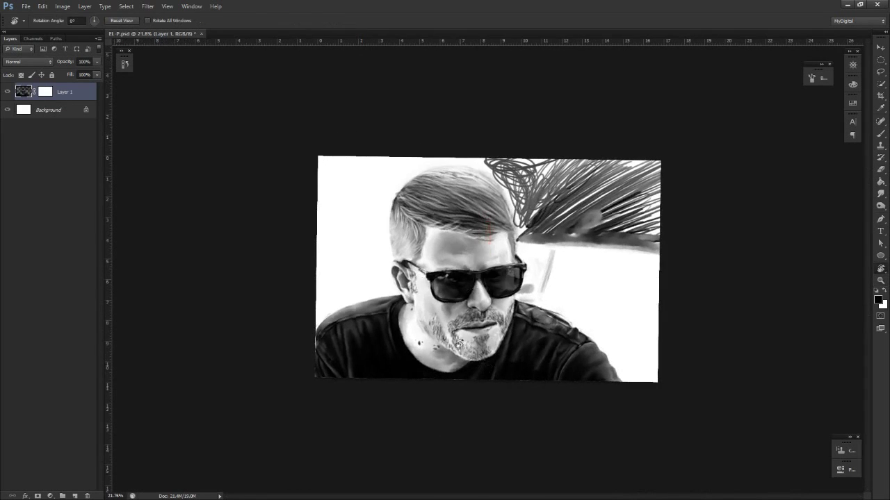
Erase the dark outline between the top of the near ear and the rear end of the sunglasses' arm
{"action": "key", "text": "z"}
{"action": "left_click_drag", "start_coordinate": [368, 248], "coordinate": [421, 244]}
{"action": "left_click_drag", "start_coordinate": [456, 283], "coordinate": [473, 285]}
{"action": "key", "text": "e"}
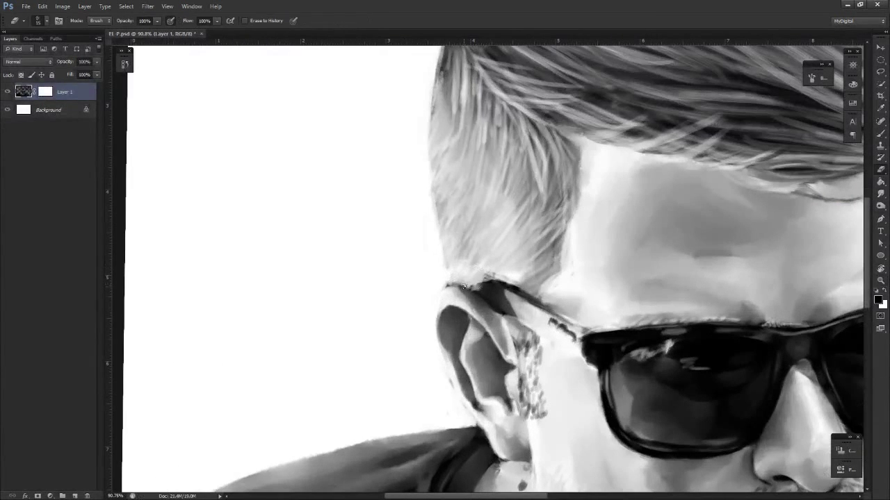
{"action": "key", "text": "z"}
{"action": "left_click", "coordinate": [464, 285]}
{"action": "key", "text": "e"}
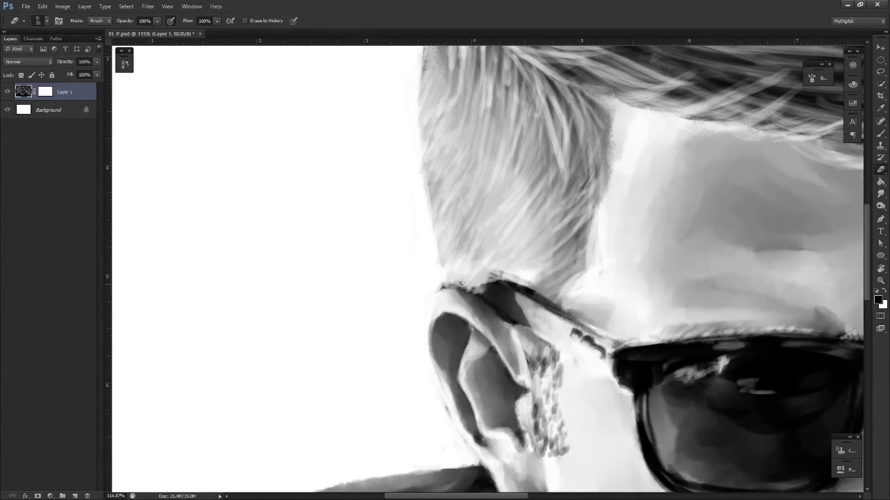
{"action": "mouse_move", "coordinate": [461, 284]}
{"action": "left_mouse_down"}
{"action": "mouse_move", "coordinate": [475, 291]}
{"action": "mouse_move", "coordinate": [484, 279]}
{"action": "mouse_move", "coordinate": [489, 301]}
{"action": "mouse_move", "coordinate": [514, 302]}
{"action": "left_mouse_up"}
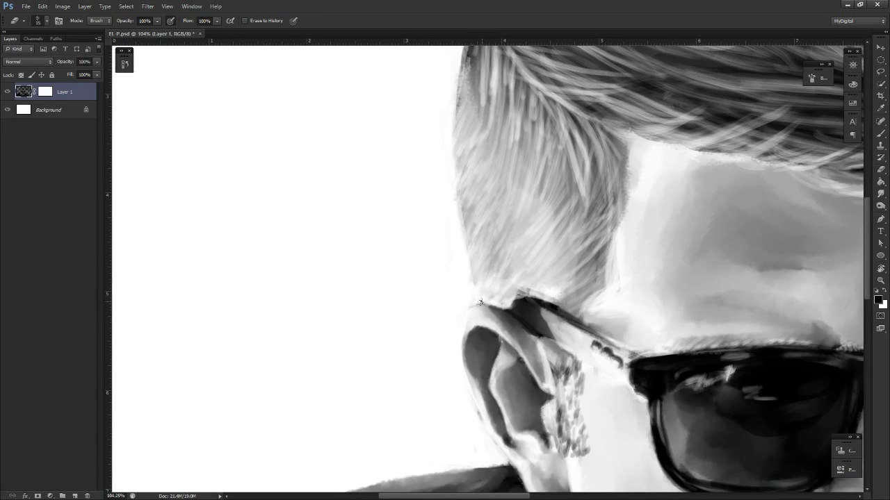
Blend the hair into the top of the ear and lighten the gap beside the sunglasses' arm with Smudge and Eraser
{"action": "left_click_drag", "start_coordinate": [485, 317], "coordinate": [451, 318]}
{"action": "key", "text": "r"}
{"action": "mouse_move", "coordinate": [522, 352]}
{"action": "left_mouse_down"}
{"action": "mouse_move", "coordinate": [497, 364]}
{"action": "mouse_move", "coordinate": [509, 361]}
{"action": "left_mouse_up"}
{"action": "key", "text": "ctrl+space"}
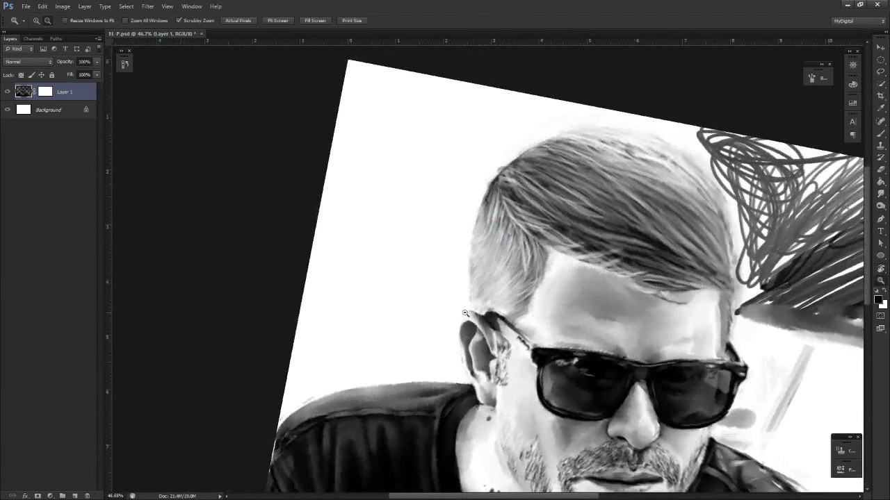
{"action": "mouse_move", "coordinate": [457, 305]}
{"action": "left_mouse_down"}
{"action": "mouse_move", "coordinate": [486, 300]}
{"action": "mouse_move", "coordinate": [490, 310]}
{"action": "mouse_move", "coordinate": [478, 304]}
{"action": "left_mouse_up"}
{"action": "key", "text": "s"}
{"action": "key", "text": "b"}
{"action": "key", "text": "s"}
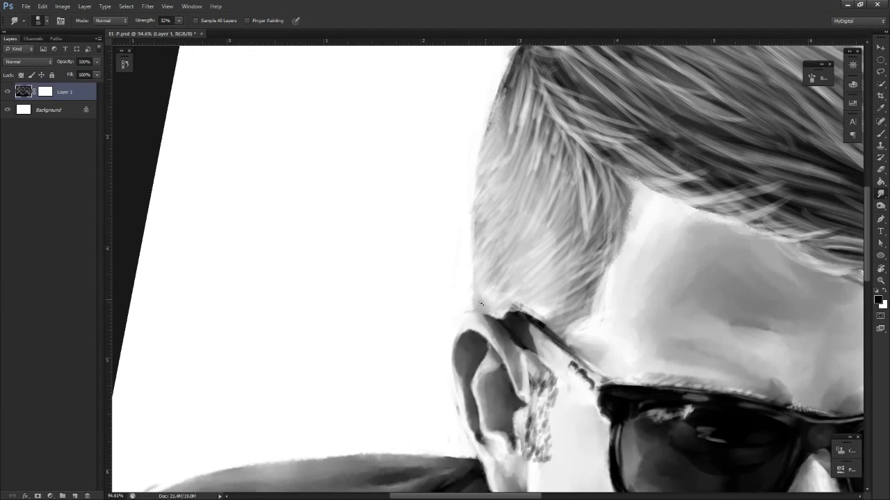
{"action": "key", "text": "e"}
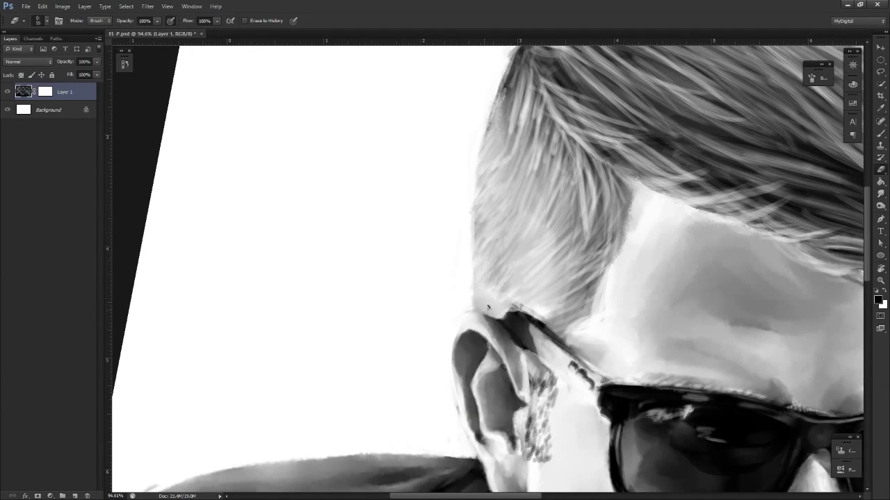
{"action": "left_click_drag", "start_coordinate": [492, 305], "coordinate": [509, 310]}
Erase a lighter area inside the dark bend of the sunglasses' arm in front of the near ear
{"action": "key", "text": "z"}
{"action": "left_click_drag", "start_coordinate": [516, 328], "coordinate": [480, 333]}
{"action": "key", "text": "r"}
{"action": "mouse_move", "coordinate": [537, 376]}
{"action": "left_mouse_down"}
{"action": "mouse_move", "coordinate": [471, 388]}
{"action": "mouse_move", "coordinate": [370, 251]}
{"action": "mouse_move", "coordinate": [462, 152]}
{"action": "mouse_move", "coordinate": [560, 317]}
{"action": "mouse_move", "coordinate": [498, 358]}
{"action": "mouse_move", "coordinate": [503, 380]}
{"action": "left_mouse_up"}
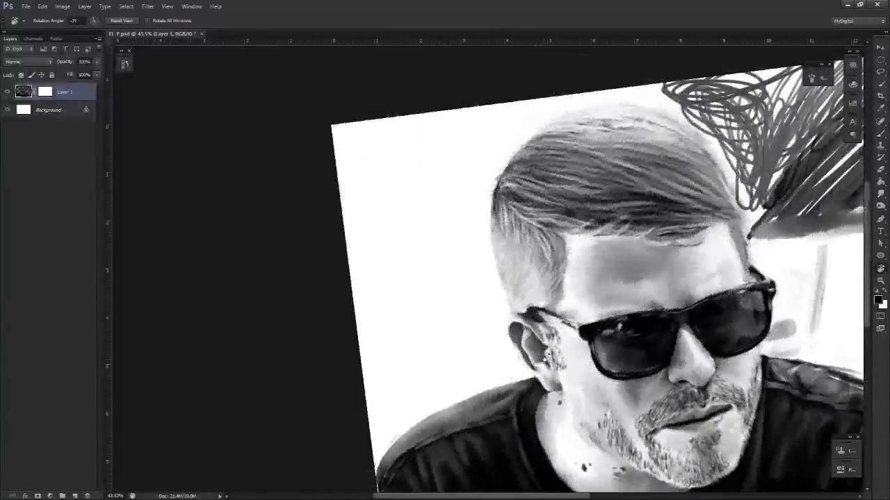
{"action": "key", "text": "z"}
{"action": "mouse_move", "coordinate": [509, 321]}
{"action": "left_mouse_down"}
{"action": "mouse_move", "coordinate": [554, 331]}
{"action": "mouse_move", "coordinate": [566, 322]}
{"action": "mouse_move", "coordinate": [553, 337]}
{"action": "mouse_move", "coordinate": [559, 323]}
{"action": "left_mouse_up"}
{"action": "key", "text": "r"}
{"action": "key", "text": "e"}
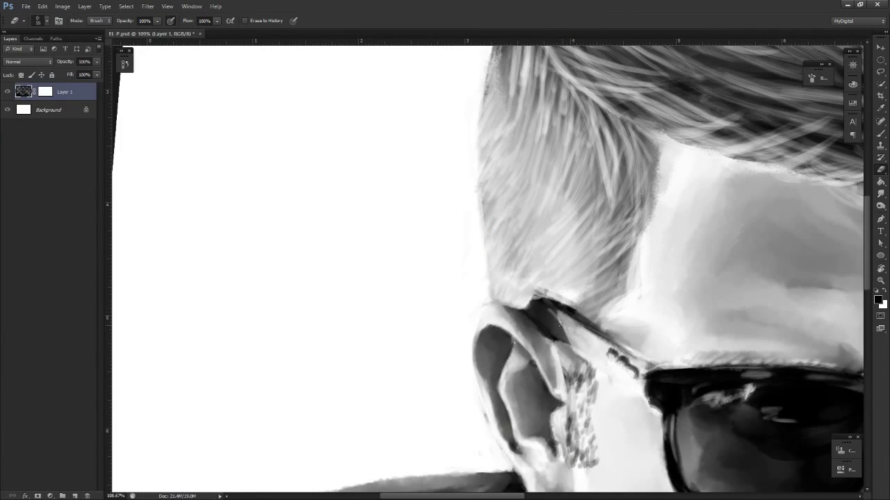
{"action": "left_click_drag", "start_coordinate": [549, 315], "coordinate": [567, 339]}
Shape the dark hook of the sunglasses' arm in front of the ear with black Brush strokes, trimming and smudging its edges
{"action": "key", "text": "b"}
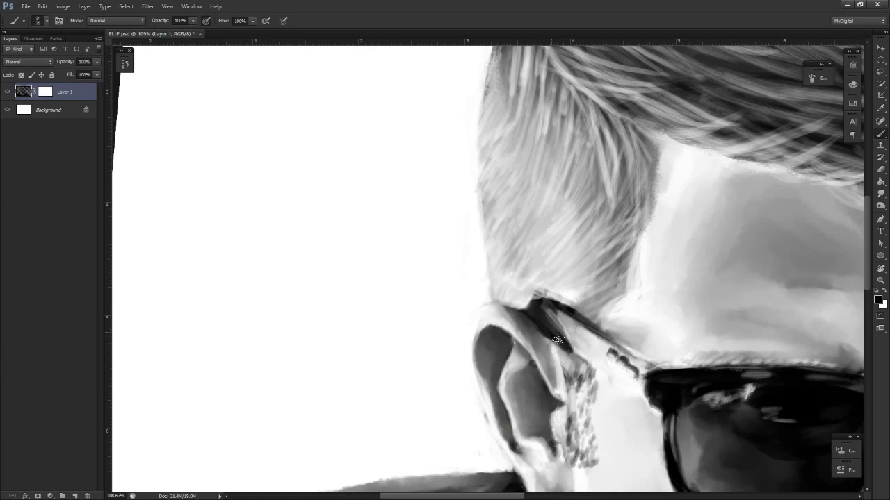
{"action": "key", "text": "e"}
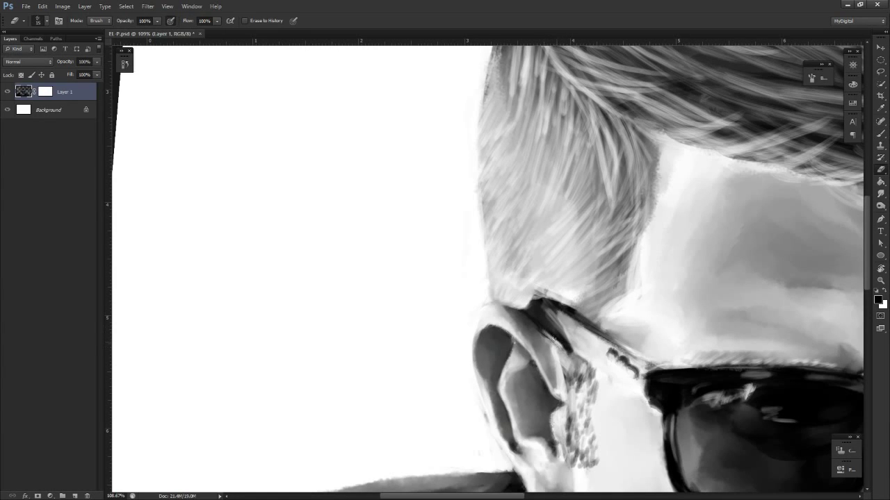
{"action": "key", "text": "b"}
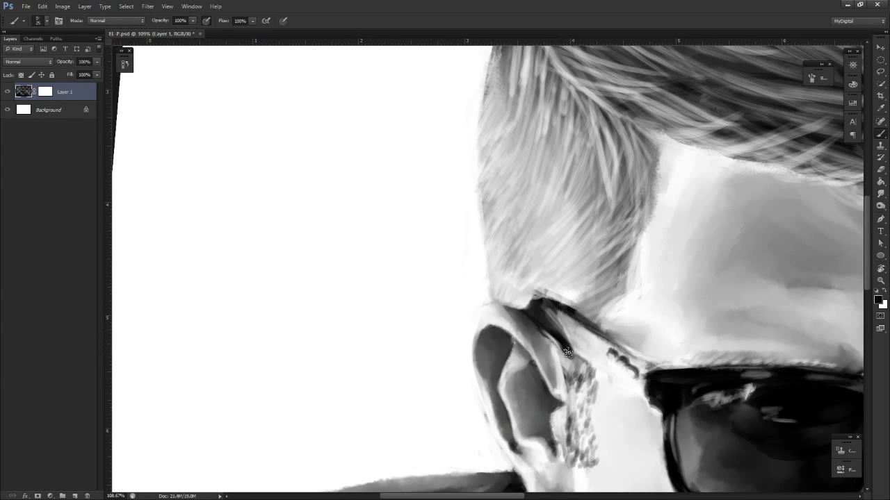
{"action": "key", "text": "e"}
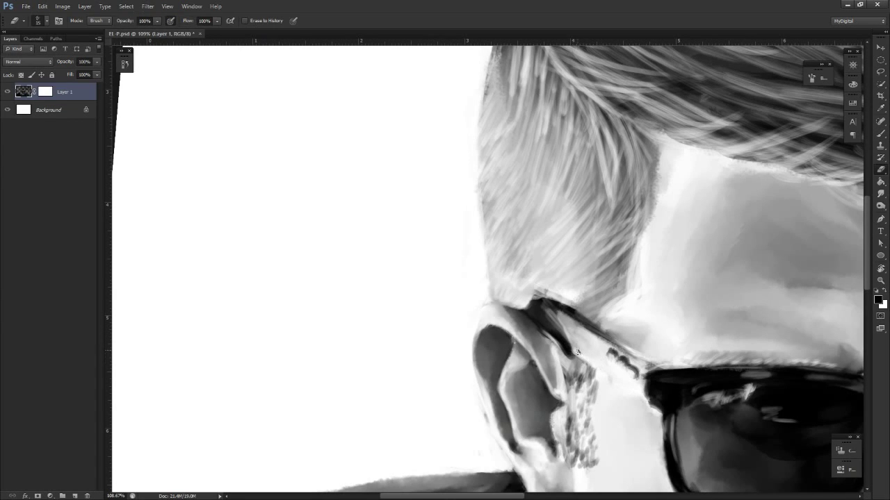
{"action": "left_click_drag", "start_coordinate": [554, 319], "coordinate": [567, 327]}
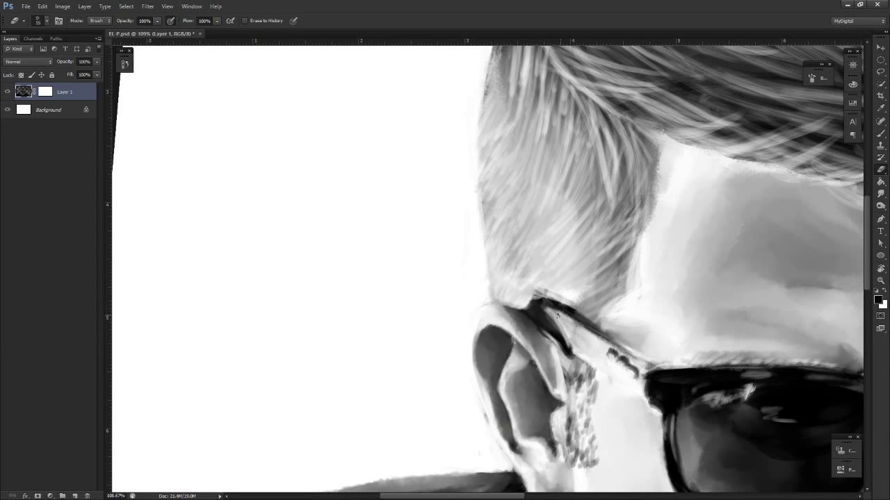
{"action": "key", "text": "r"}
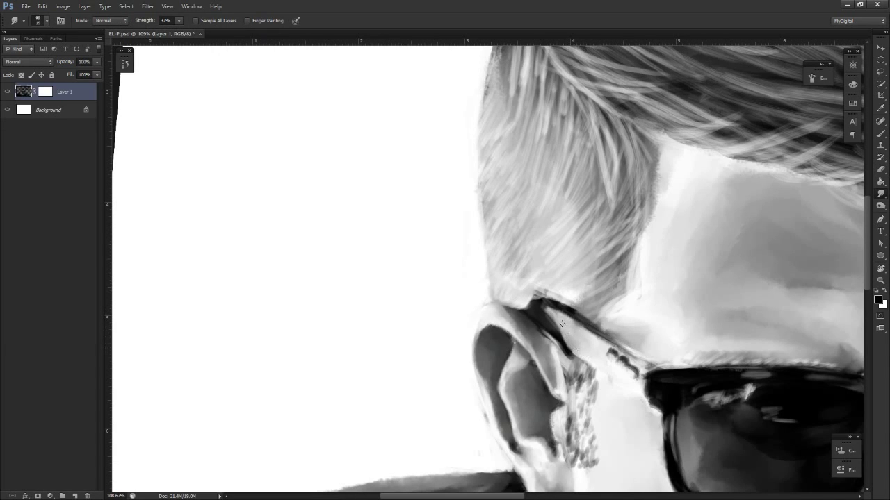
Erase along the upper edge of the sunglasses' arm where it meets the side hair
{"action": "key", "text": "ctrl+space"}
{"action": "left_click_drag", "start_coordinate": [606, 379], "coordinate": [560, 379]}
{"action": "key", "text": "r"}
{"action": "key", "text": "space"}
{"action": "mouse_move", "coordinate": [637, 380]}
{"action": "left_mouse_down"}
{"action": "mouse_move", "coordinate": [617, 406]}
{"action": "mouse_move", "coordinate": [594, 352]}
{"action": "mouse_move", "coordinate": [479, 365]}
{"action": "mouse_move", "coordinate": [596, 338]}
{"action": "mouse_move", "coordinate": [592, 344]}
{"action": "left_mouse_up"}
{"action": "key", "text": "r"}
{"action": "key", "text": "ctrl+space"}
{"action": "left_click_drag", "start_coordinate": [483, 319], "coordinate": [542, 319]}
{"action": "key", "text": "e"}
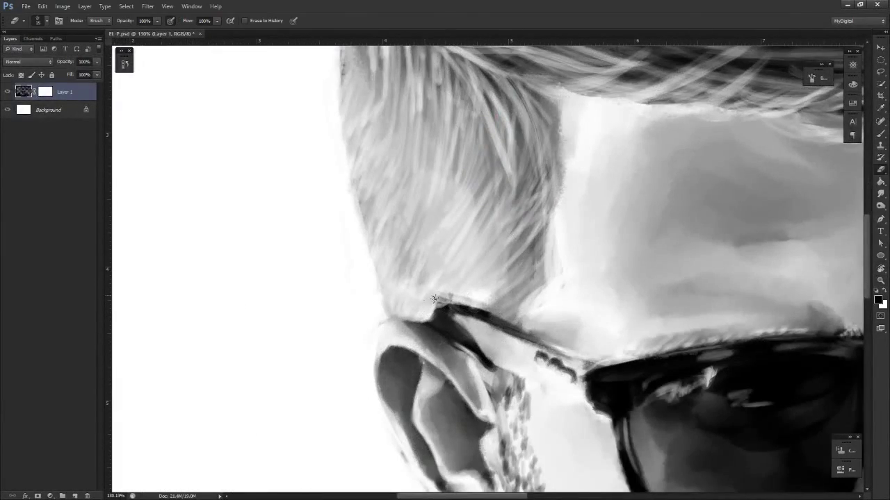
{"action": "left_click_drag", "start_coordinate": [434, 299], "coordinate": [526, 329]}
Clean up and darken the rear part of the sunglasses' arm above the near ear with the Eraser and Brush
{"action": "key", "text": "ctrl+space"}
{"action": "left_click_drag", "start_coordinate": [500, 356], "coordinate": [445, 356]}
{"action": "key", "text": "r"}
{"action": "mouse_move", "coordinate": [540, 372]}
{"action": "left_mouse_down"}
{"action": "mouse_move", "coordinate": [513, 382]}
{"action": "mouse_move", "coordinate": [437, 372]}
{"action": "mouse_move", "coordinate": [394, 320]}
{"action": "mouse_move", "coordinate": [506, 349]}
{"action": "left_mouse_up"}
{"action": "key", "text": "ctrl+space"}
{"action": "left_click_drag", "start_coordinate": [464, 303], "coordinate": [486, 305]}
{"action": "key", "text": "e"}
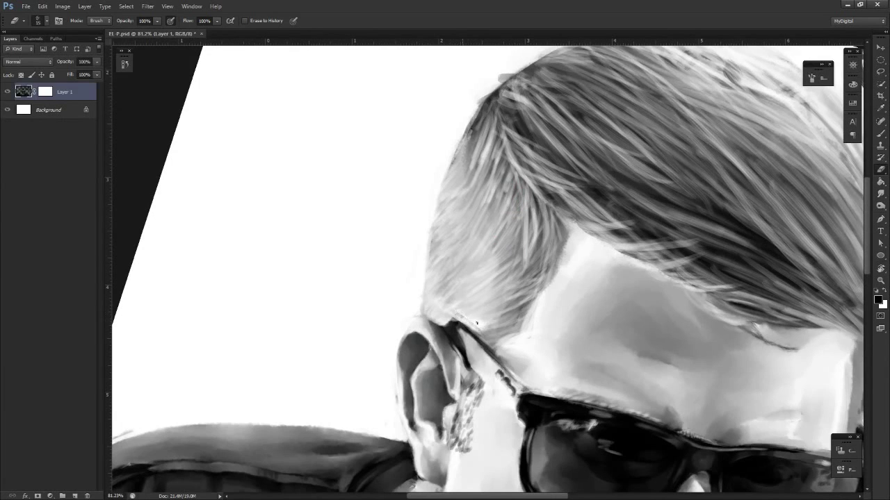
{"action": "key", "text": "b"}
{"action": "mouse_move", "coordinate": [463, 319]}
{"action": "left_mouse_down"}
{"action": "mouse_move", "coordinate": [481, 339]}
{"action": "mouse_move", "coordinate": [471, 367]}
{"action": "mouse_move", "coordinate": [448, 370]}
{"action": "left_mouse_up"}
Even out the edges and thickness of the sunglasses' arm between the temple hair and the lens frame using Smudge, Brush and Eraser
{"action": "key", "text": "e"}
{"action": "key", "text": "z"}
{"action": "key", "text": "r"}
{"action": "left_click_drag", "start_coordinate": [518, 383], "coordinate": [566, 324]}
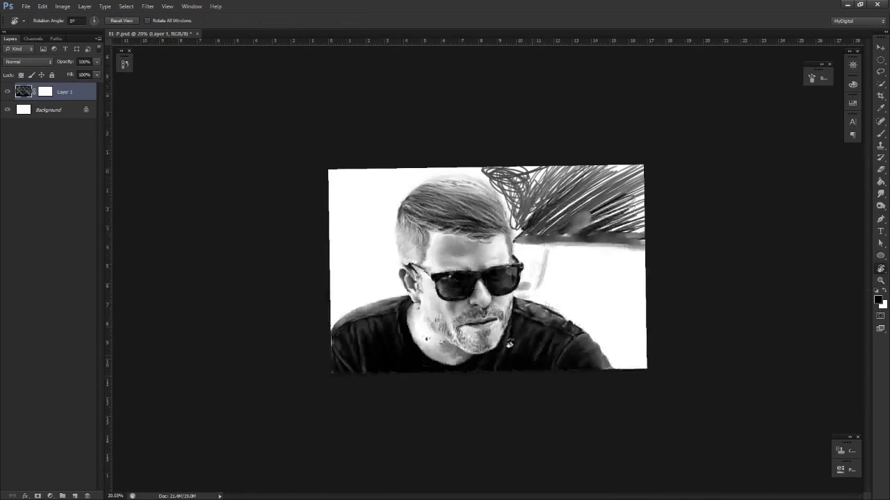
{"action": "key", "text": "z"}
{"action": "left_click_drag", "start_coordinate": [401, 275], "coordinate": [449, 247]}
{"action": "key", "text": "s"}
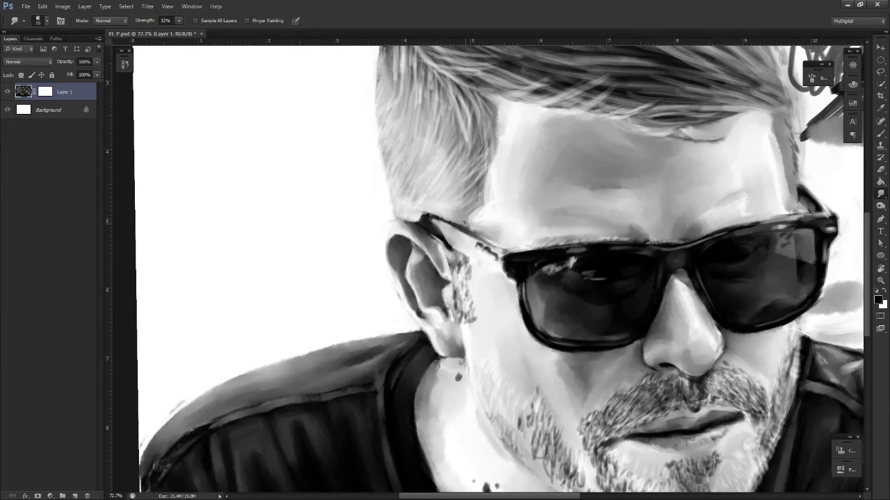
{"action": "key", "text": "r"}
{"action": "mouse_move", "coordinate": [470, 230]}
{"action": "left_mouse_down"}
{"action": "mouse_move", "coordinate": [498, 304]}
{"action": "mouse_move", "coordinate": [410, 292]}
{"action": "mouse_move", "coordinate": [479, 167]}
{"action": "mouse_move", "coordinate": [521, 161]}
{"action": "mouse_move", "coordinate": [581, 218]}
{"action": "mouse_move", "coordinate": [547, 238]}
{"action": "left_mouse_up"}
{"action": "key", "text": "e"}
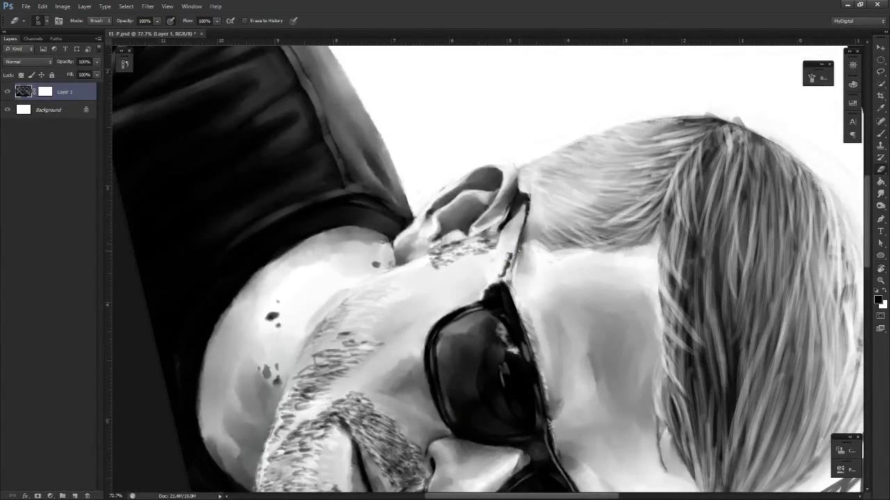
{"action": "key", "text": "b"}
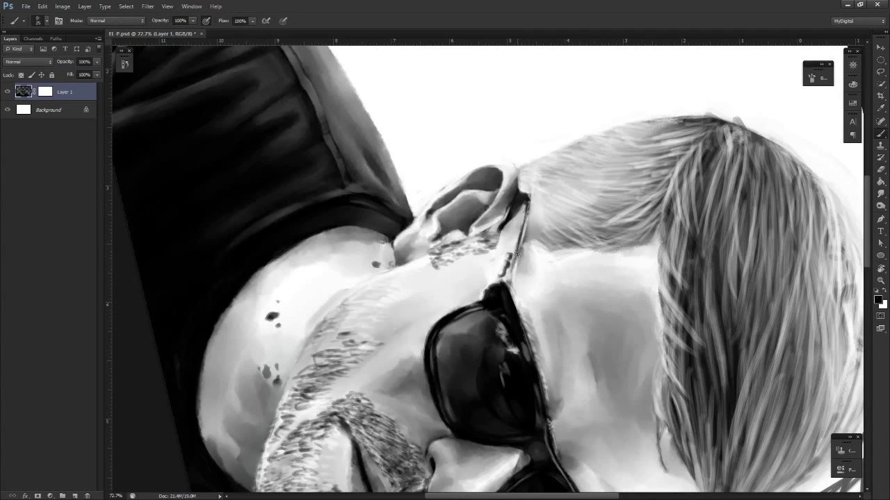
{"action": "key", "text": "e"}
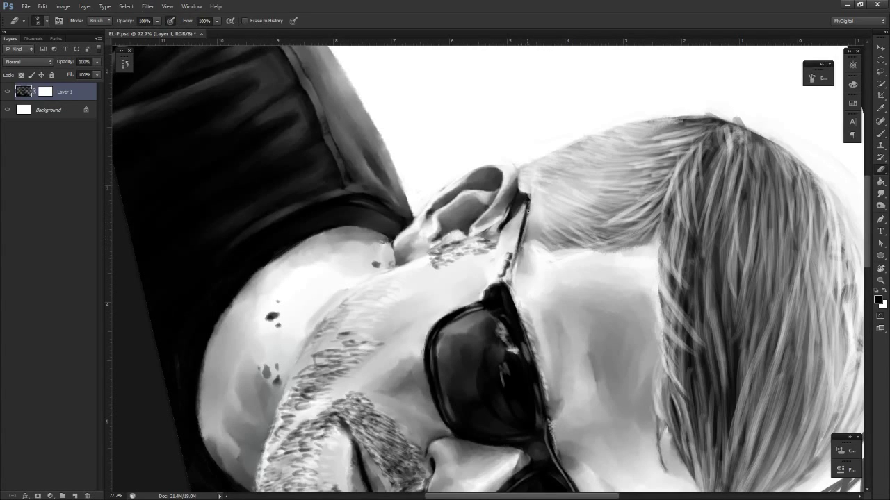
Add a soft grey highlight along the sunglasses' arm and redefine its dark edge with Smudge, Eraser and Brush
{"action": "key", "text": "s"}
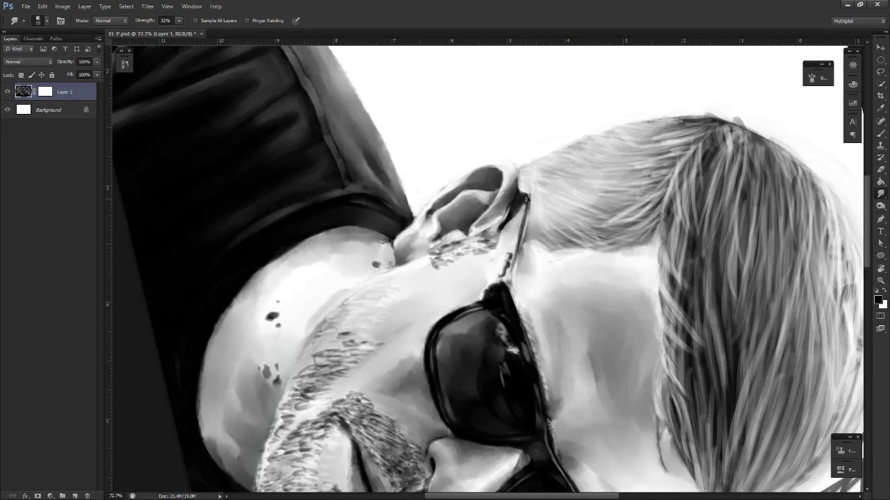
{"action": "key", "text": "e"}
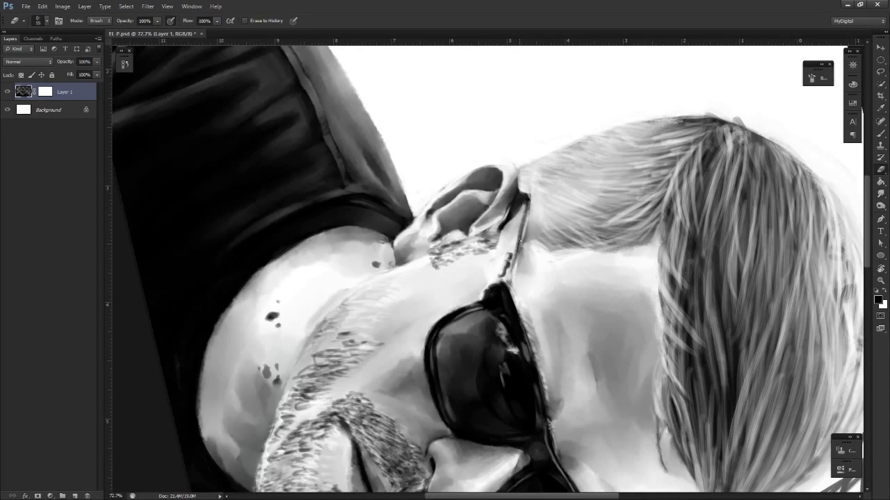
{"action": "key", "text": "b"}
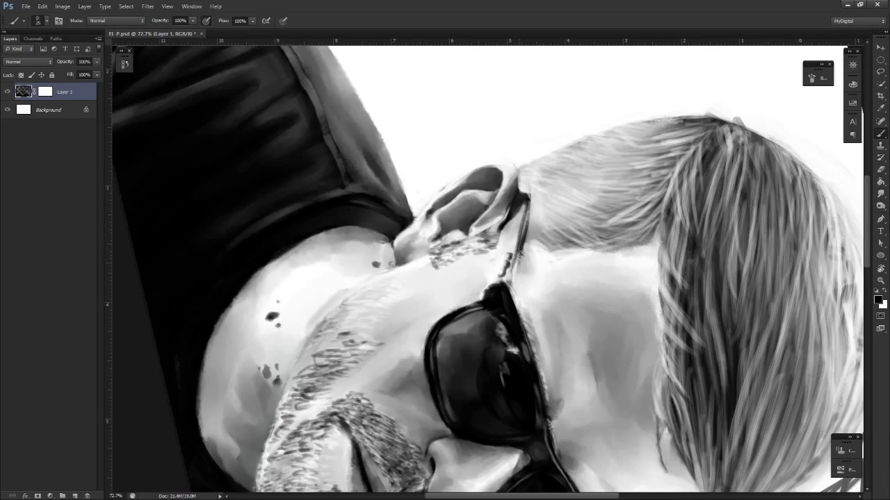
{"action": "key", "text": "e"}
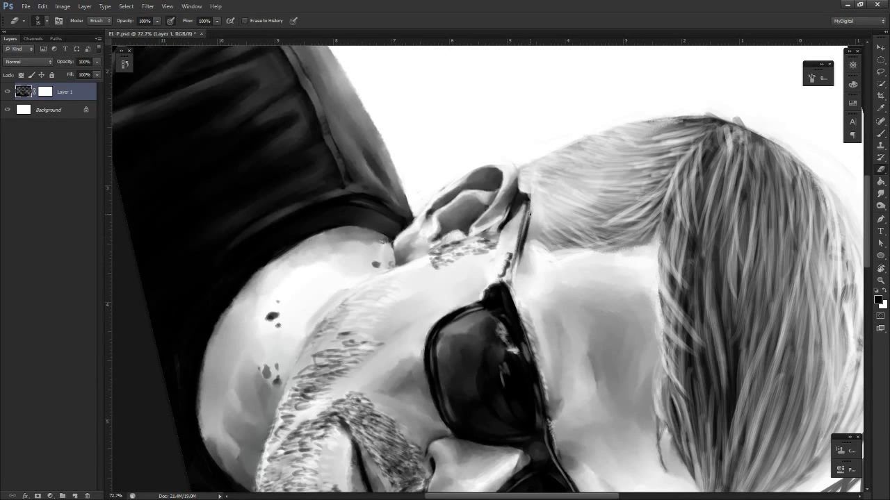
{"action": "key", "text": "b"}
{"action": "key", "text": "e"}
{"action": "key", "text": "r"}
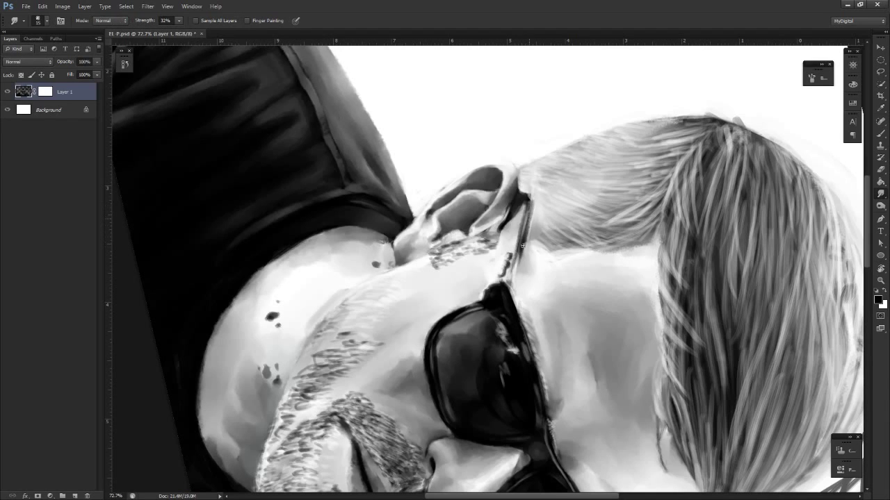
{"action": "key", "text": "e"}
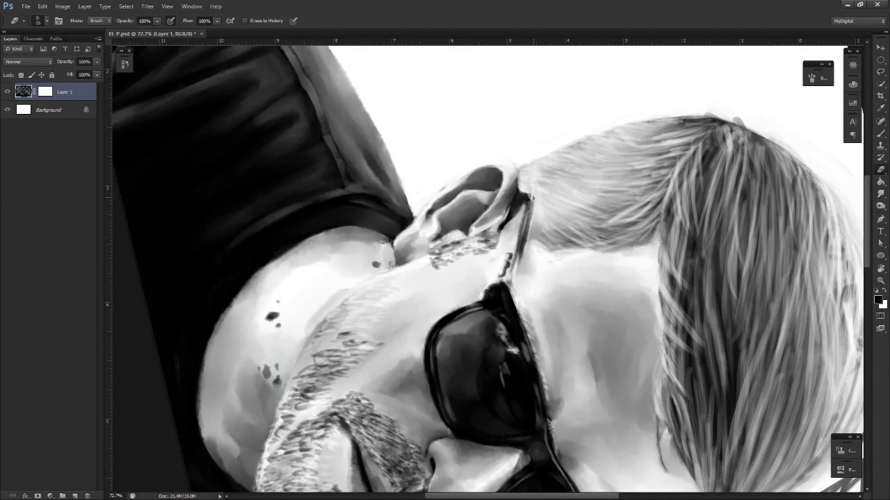
{"action": "key", "text": "r"}
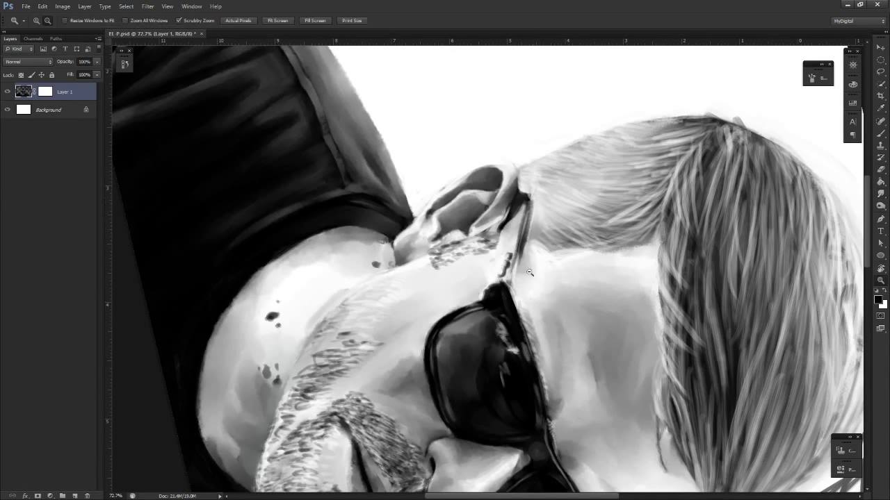
Touch up the edge of the sunglasses' arm beside the temple hair with Smudge and Eraser
{"action": "mouse_move", "coordinate": [530, 223]}
{"action": "left_mouse_down"}
{"action": "mouse_move", "coordinate": [536, 205]}
{"action": "mouse_move", "coordinate": [467, 234]}
{"action": "left_mouse_up"}
{"action": "key", "text": "b"}
{"action": "key", "text": "s"}
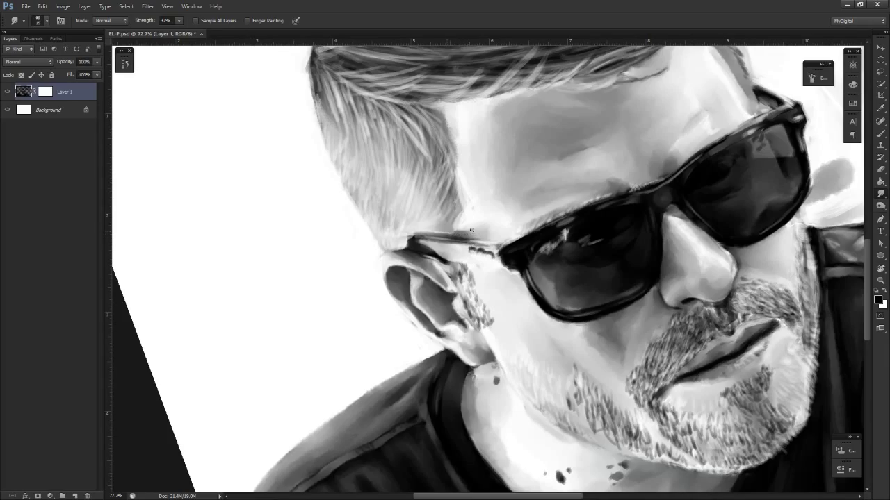
{"action": "key", "text": "e"}
{"action": "left_click_drag", "start_coordinate": [469, 229], "coordinate": [456, 232]}
Erase rough edges where the lower side hair meets the temple and the sunglasses' arm
{"action": "key", "text": "r"}
{"action": "scroll", "coordinate": [472, 235], "scroll_direction": "down", "scroll_amount": 4}
{"action": "mouse_move", "coordinate": [533, 331]}
{"action": "left_mouse_down"}
{"action": "mouse_move", "coordinate": [456, 344]}
{"action": "mouse_move", "coordinate": [413, 306]}
{"action": "mouse_move", "coordinate": [407, 244]}
{"action": "mouse_move", "coordinate": [459, 191]}
{"action": "mouse_move", "coordinate": [494, 187]}
{"action": "left_mouse_up"}
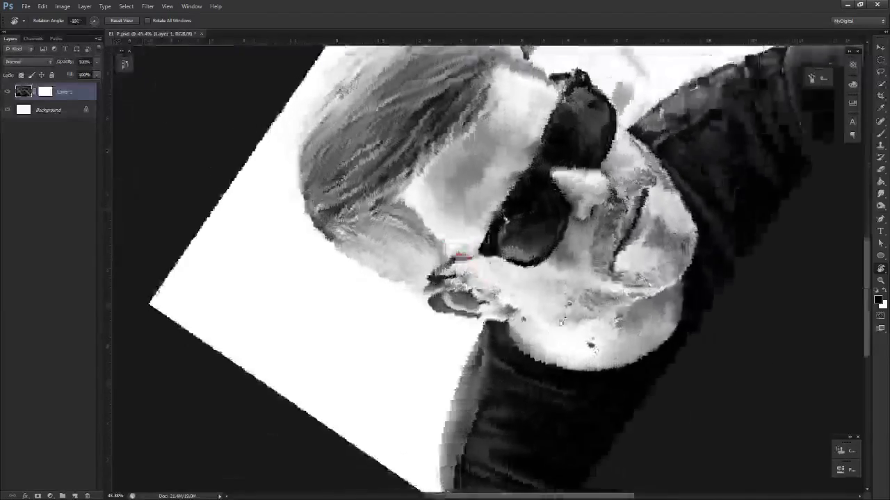
{"action": "left_click_drag", "start_coordinate": [563, 322], "coordinate": [485, 353]}
{"action": "scroll", "coordinate": [498, 235], "scroll_direction": "up", "scroll_amount": 4}
{"action": "key", "text": "Escape"}
{"action": "key", "text": "e"}
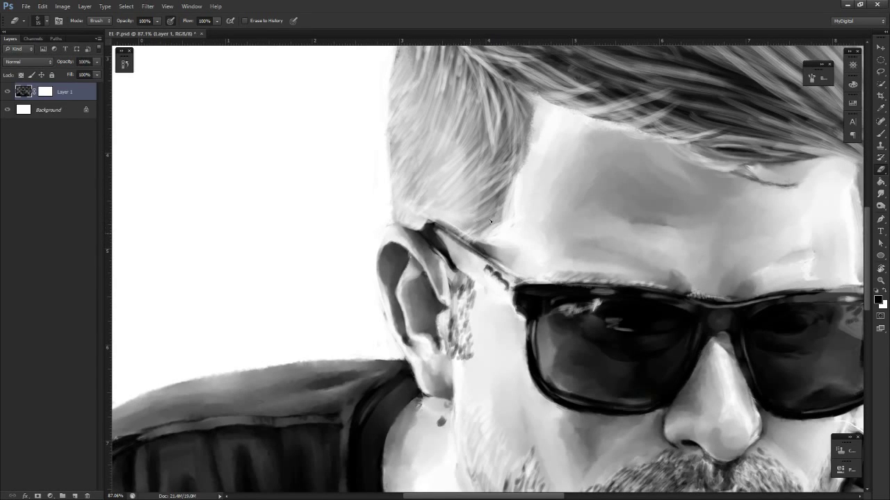
{"action": "mouse_move", "coordinate": [491, 222]}
{"action": "left_mouse_down"}
{"action": "mouse_move", "coordinate": [473, 234]}
{"action": "mouse_move", "coordinate": [462, 223]}
{"action": "mouse_move", "coordinate": [459, 236]}
{"action": "mouse_move", "coordinate": [488, 215]}
{"action": "mouse_move", "coordinate": [428, 218]}
{"action": "mouse_move", "coordinate": [443, 232]}
{"action": "mouse_move", "coordinate": [392, 258]}
{"action": "left_mouse_up"}
Examine the whole portrait and the bearded lower face at different zoom levels and canvas angles
{"action": "key", "text": "r"}
{"action": "left_click_drag", "start_coordinate": [473, 329], "coordinate": [503, 345]}
{"action": "key", "text": "z"}
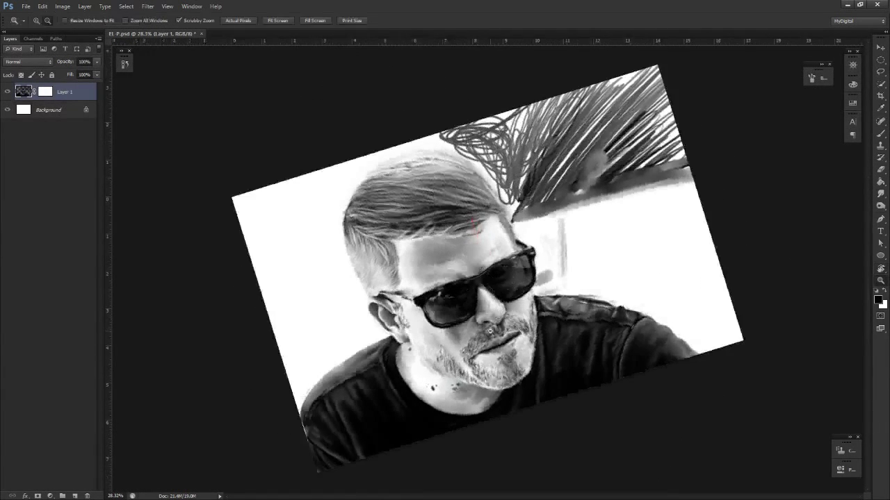
{"action": "left_click_drag", "start_coordinate": [433, 389], "coordinate": [415, 391]}
{"action": "key", "text": "r"}
{"action": "left_click_drag", "start_coordinate": [475, 392], "coordinate": [456, 360]}
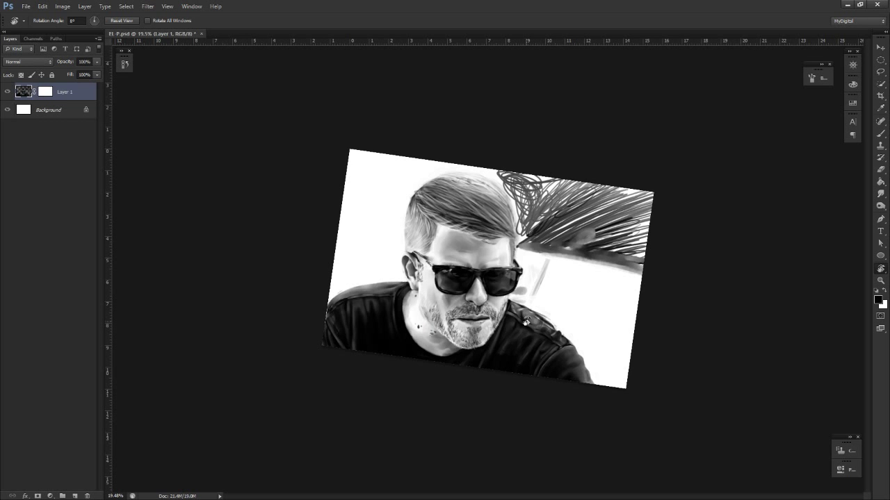
{"action": "key", "text": "h"}
{"action": "scroll", "coordinate": [528, 326], "scroll_direction": "up", "scroll_amount": 5}
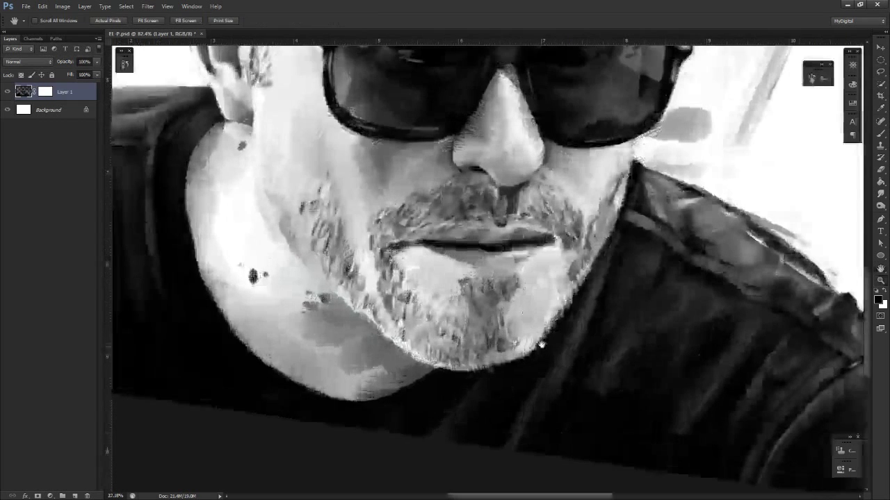
{"action": "scroll", "coordinate": [541, 345], "scroll_direction": "down", "scroll_amount": 4}
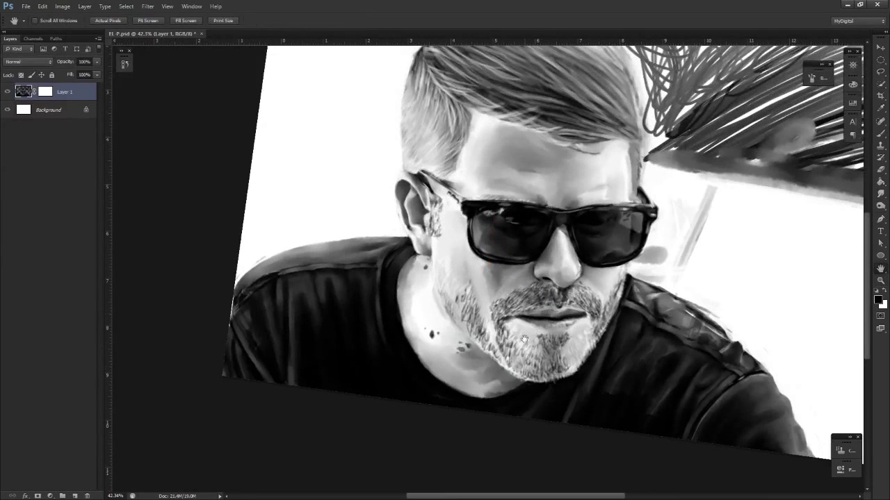
{"action": "key", "text": "r"}
{"action": "key", "text": "Escape"}
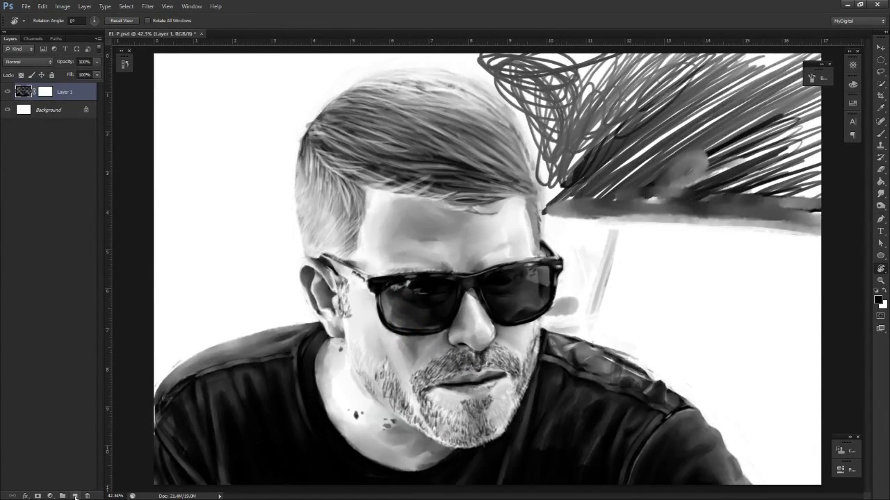
Add a new layer above the portrait and choose the soft 300 px brush with white as the painting colour
{"action": "left_click", "coordinate": [75, 496]}
{"action": "key", "text": "b"}
{"action": "key", "text": "x"}
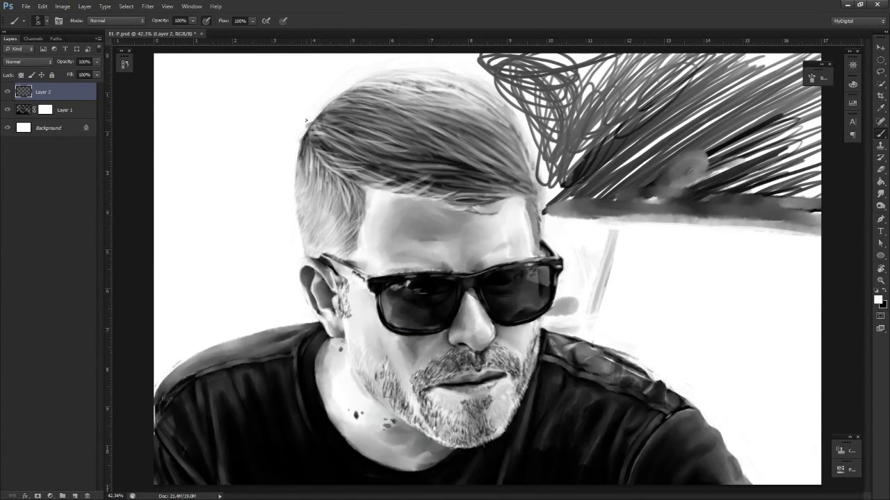
{"action": "left_click", "coordinate": [47, 21]}
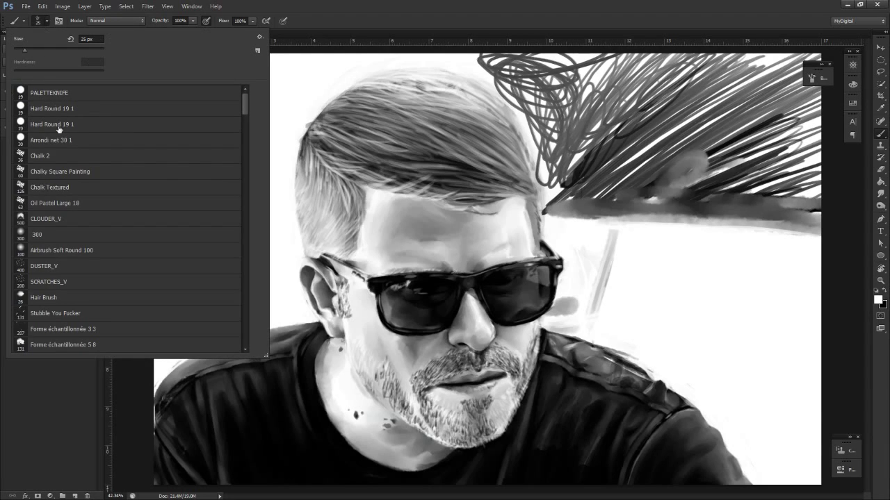
{"action": "scroll", "coordinate": [57, 149], "scroll_direction": "down", "scroll_amount": 1}
{"action": "left_click", "coordinate": [65, 229]}
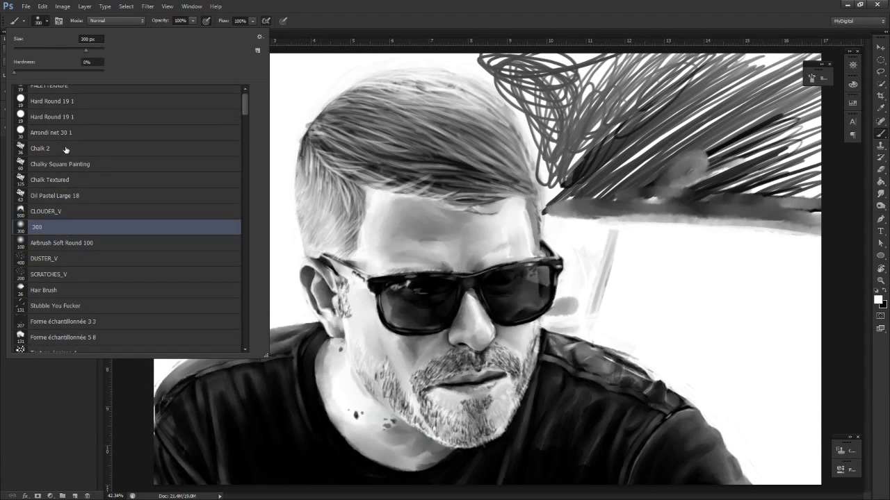
{"action": "left_click", "coordinate": [42, 27]}
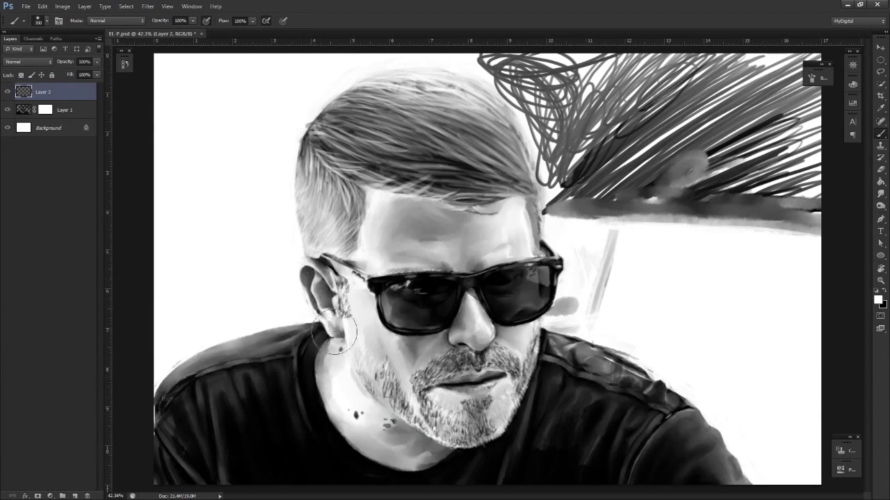
Reduce the brush to 150 px, paint a soft white glow over the face and trim it with the Eraser
{"action": "key", "text": "bracketleft"}
{"action": "key", "text": "bracketleft"}
{"action": "key", "text": "bracketleft"}
{"action": "key", "text": "bracketleft"}
{"action": "mouse_move", "coordinate": [419, 353]}
{"action": "left_mouse_down"}
{"action": "mouse_move", "coordinate": [403, 347]}
{"action": "mouse_move", "coordinate": [432, 335]}
{"action": "left_mouse_up"}
{"action": "key", "text": "e"}
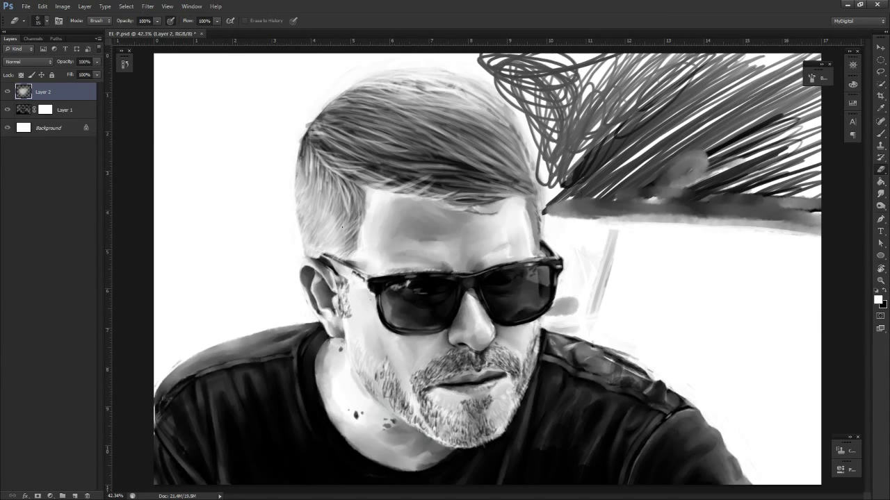
{"action": "left_click_drag", "start_coordinate": [412, 332], "coordinate": [441, 328]}
Lower the opacity of the highlight layer to 88%
{"action": "left_click", "coordinate": [96, 62]}
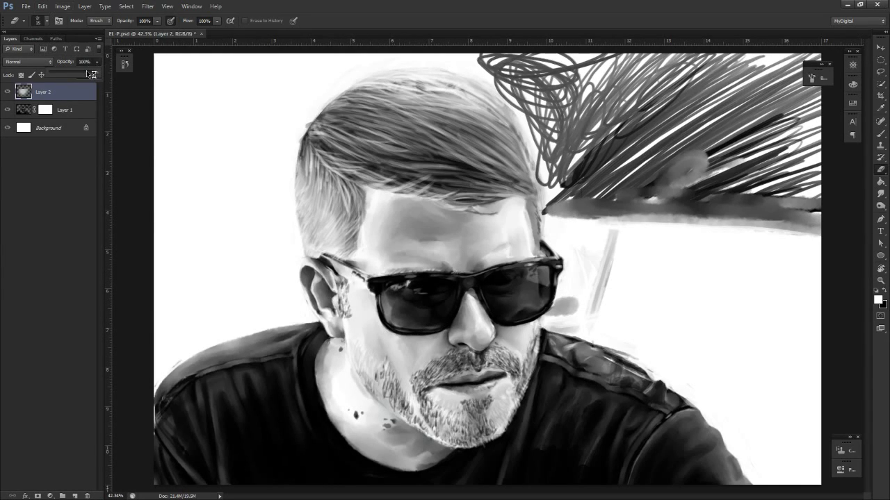
{"action": "mouse_move", "coordinate": [90, 75]}
{"action": "left_mouse_down"}
{"action": "mouse_move", "coordinate": [73, 75]}
{"action": "mouse_move", "coordinate": [92, 75]}
{"action": "left_mouse_up"}
{"action": "key", "text": "b"}
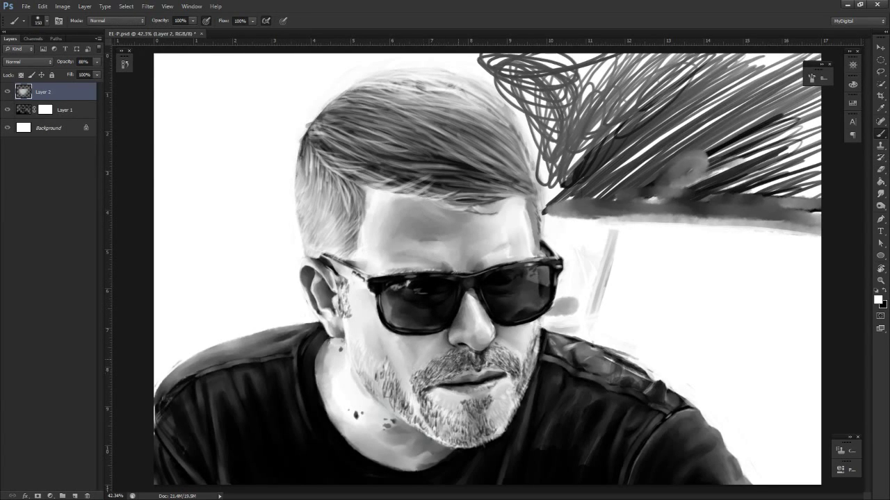
Brush soft white over the beard and near cheek, and clean up the edges with the Eraser
{"action": "mouse_move", "coordinate": [453, 365]}
{"action": "left_mouse_down"}
{"action": "mouse_move", "coordinate": [462, 361]}
{"action": "mouse_move", "coordinate": [468, 405]}
{"action": "mouse_move", "coordinate": [481, 405]}
{"action": "mouse_move", "coordinate": [391, 310]}
{"action": "left_mouse_up"}
{"action": "key", "text": "z"}
{"action": "key", "text": "r"}
{"action": "key", "text": "Escape"}
{"action": "key", "text": "z"}
{"action": "left_click_drag", "start_coordinate": [488, 331], "coordinate": [542, 331]}
{"action": "key", "text": "e"}
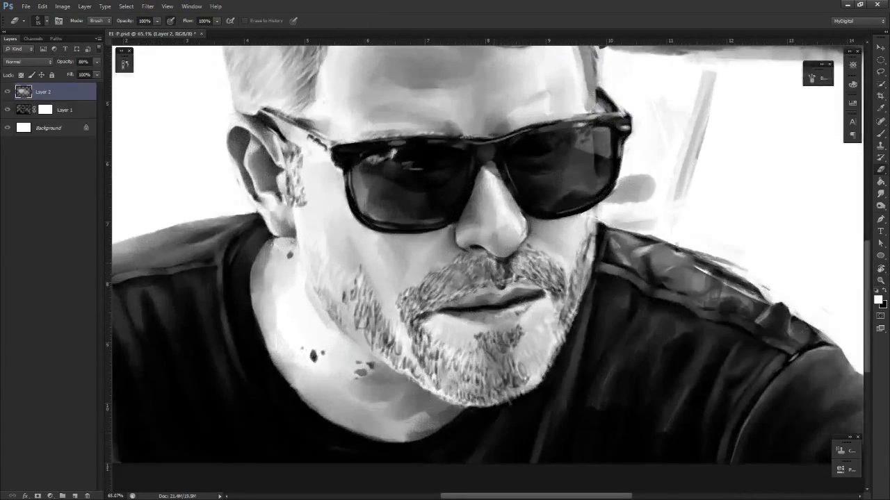
{"action": "key", "text": "z"}
{"action": "left_click_drag", "start_coordinate": [534, 299], "coordinate": [523, 301]}
Lighten the chin and mouth area with soft white strokes and refine them with Eraser and Smudge
{"action": "key", "text": "b"}
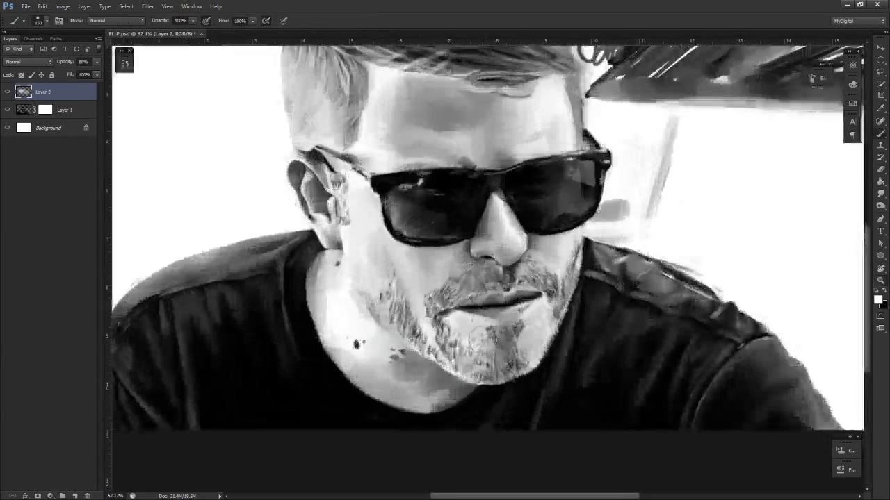
{"action": "mouse_move", "coordinate": [508, 347]}
{"action": "left_mouse_down"}
{"action": "mouse_move", "coordinate": [513, 363]}
{"action": "mouse_move", "coordinate": [552, 381]}
{"action": "left_mouse_up"}
{"action": "key", "text": "z"}
{"action": "key", "text": "e"}
{"action": "key", "text": "b"}
{"action": "left_click_drag", "start_coordinate": [529, 311], "coordinate": [495, 341]}
{"action": "key", "text": "e"}
{"action": "key", "text": "r"}
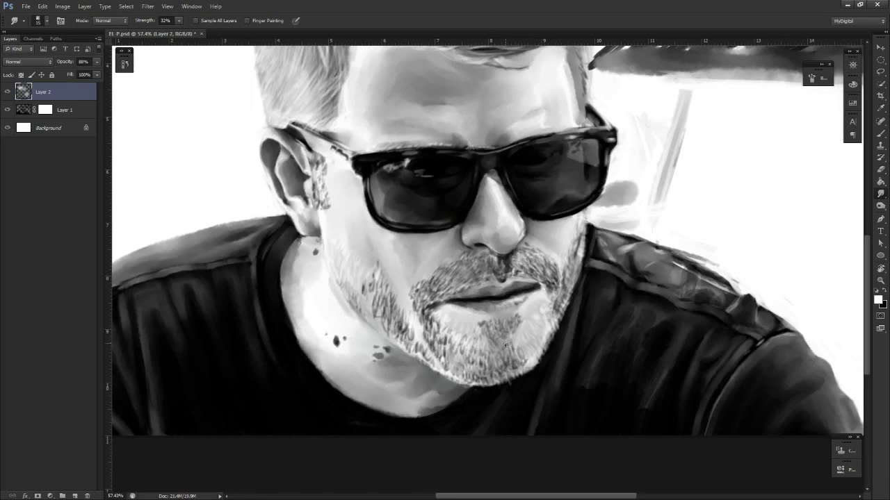
Extend the soft white highlight along the lower beard and far jaw with Brush and Eraser
{"action": "key", "text": "z"}
{"action": "left_click_drag", "start_coordinate": [574, 381], "coordinate": [514, 407]}
{"action": "key", "text": "r"}
{"action": "key", "text": "z"}
{"action": "mouse_move", "coordinate": [491, 333]}
{"action": "left_mouse_down"}
{"action": "mouse_move", "coordinate": [472, 313]}
{"action": "mouse_move", "coordinate": [454, 318]}
{"action": "mouse_move", "coordinate": [486, 328]}
{"action": "mouse_move", "coordinate": [489, 339]}
{"action": "mouse_move", "coordinate": [501, 323]}
{"action": "mouse_move", "coordinate": [479, 369]}
{"action": "left_mouse_up"}
{"action": "key", "text": "b"}
{"action": "key", "text": "e"}
{"action": "key", "text": "r"}
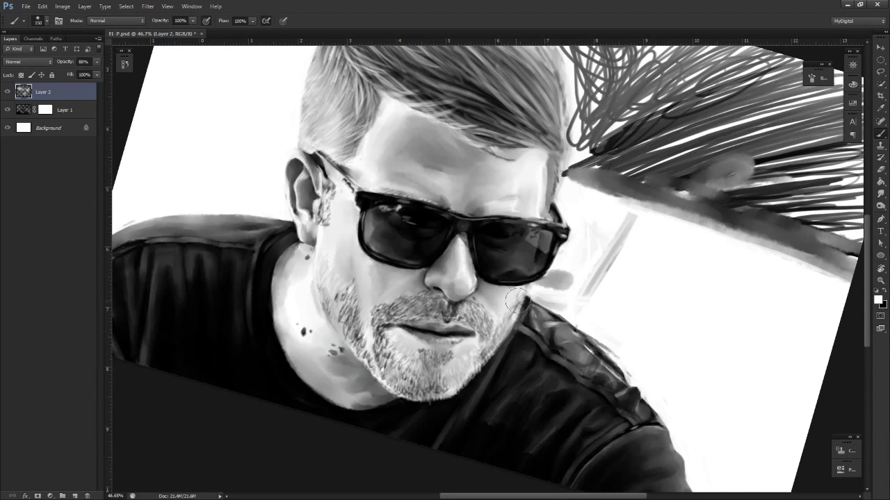
Erase the white glow that spills past the far jaw onto the dark shirt
{"action": "key", "text": "e"}
{"action": "mouse_move", "coordinate": [523, 305]}
{"action": "left_mouse_down"}
{"action": "mouse_move", "coordinate": [513, 335]}
{"action": "mouse_move", "coordinate": [459, 328]}
{"action": "left_mouse_up"}
{"action": "key", "text": "r"}
{"action": "mouse_move", "coordinate": [459, 328]}
{"action": "left_mouse_down"}
{"action": "mouse_move", "coordinate": [422, 289]}
{"action": "mouse_move", "coordinate": [473, 332]}
{"action": "left_mouse_up"}
{"action": "mouse_move", "coordinate": [508, 303]}
{"action": "left_mouse_down"}
{"action": "mouse_move", "coordinate": [577, 303]}
{"action": "mouse_move", "coordinate": [513, 381]}
{"action": "left_mouse_up"}
{"action": "scroll", "coordinate": [512, 382], "scroll_direction": "down", "scroll_amount": 4}
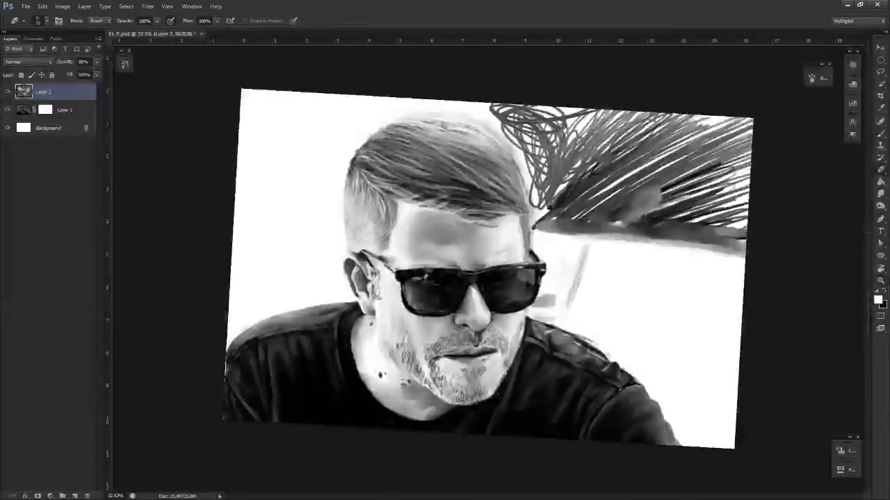
{"action": "key", "text": "ctrl+space"}
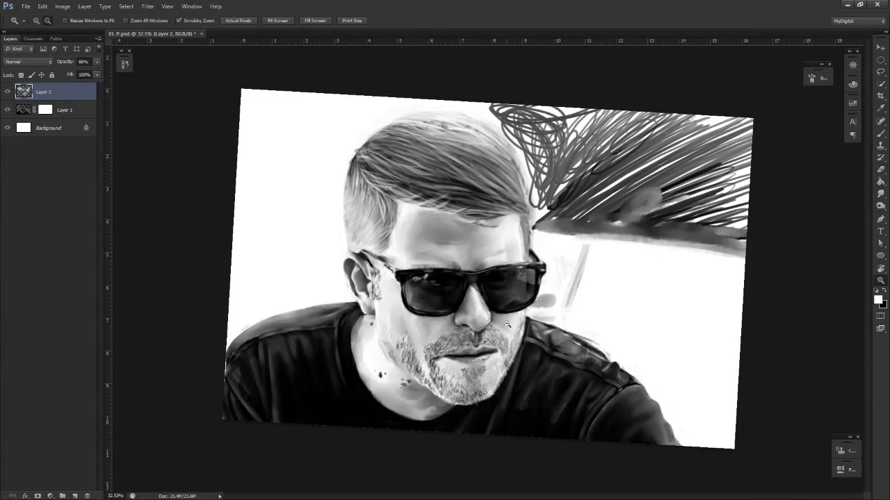
{"action": "mouse_move", "coordinate": [526, 335]}
{"action": "left_mouse_down"}
{"action": "mouse_move", "coordinate": [555, 335]}
{"action": "mouse_move", "coordinate": [520, 349]}
{"action": "left_mouse_up"}
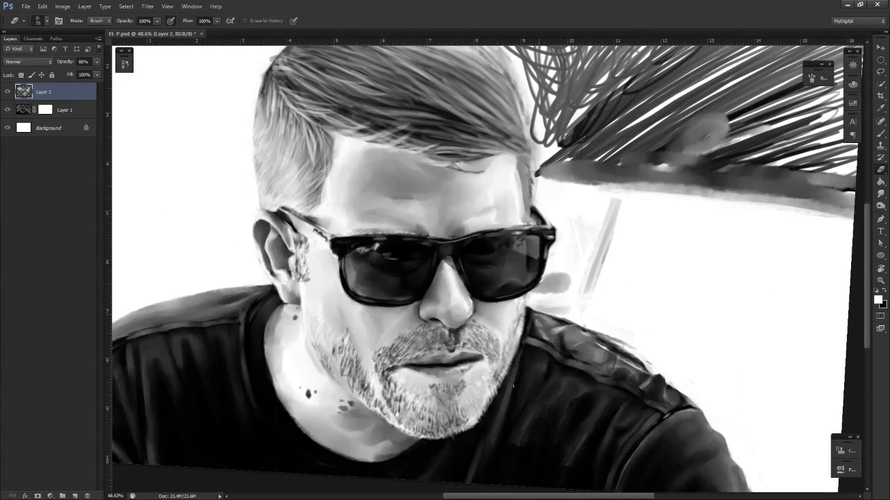
Lighten the far cheek beside the shoulder with a 125 px soft brush and trim the overspill with the Eraser
{"action": "key", "text": "b"}
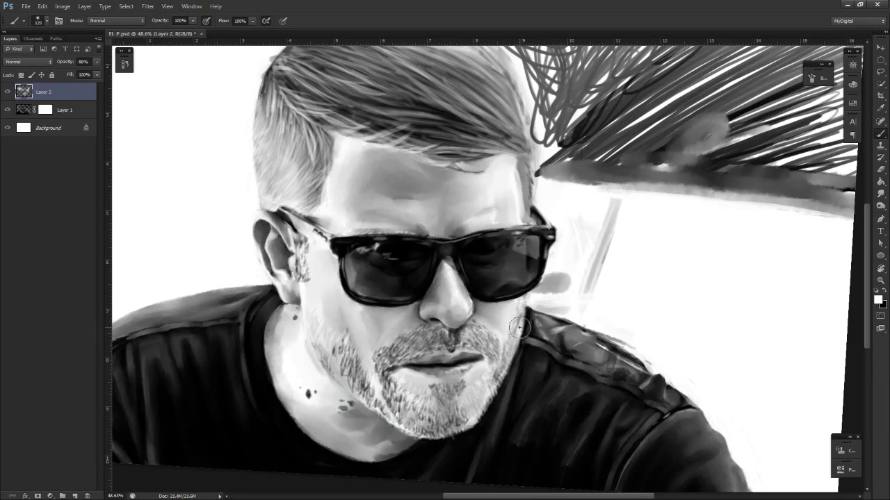
{"action": "key", "text": "e"}
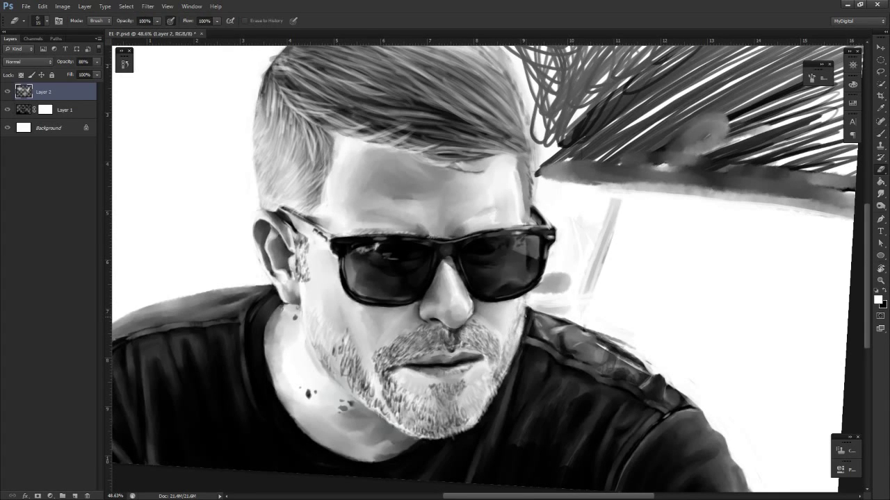
{"action": "key", "text": "ctrl+space"}
{"action": "left_click_drag", "start_coordinate": [510, 306], "coordinate": [469, 308]}
{"action": "key", "text": "r"}
{"action": "left_click_drag", "start_coordinate": [566, 369], "coordinate": [548, 369]}
{"action": "key", "text": "ctrl+space"}
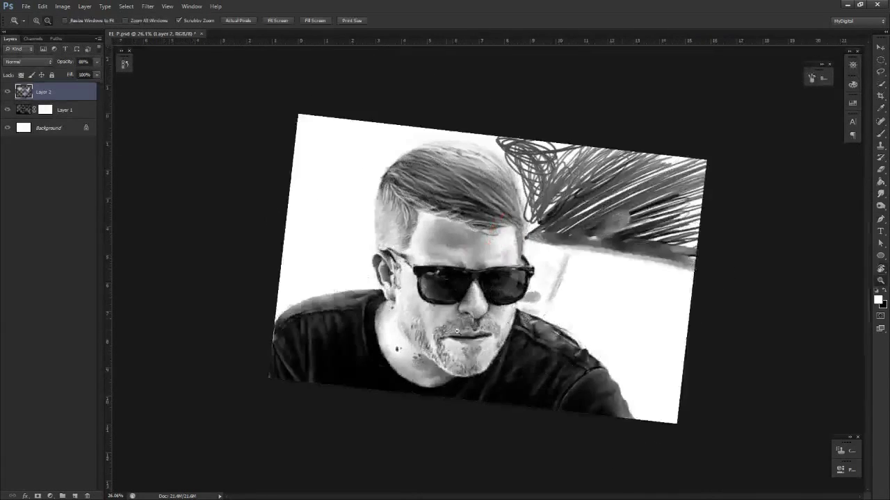
{"action": "left_click_drag", "start_coordinate": [457, 332], "coordinate": [514, 348]}
Brighten the beard around the mouth, near jaw and chin with a 90 px soft white brush
{"action": "key", "text": "b"}
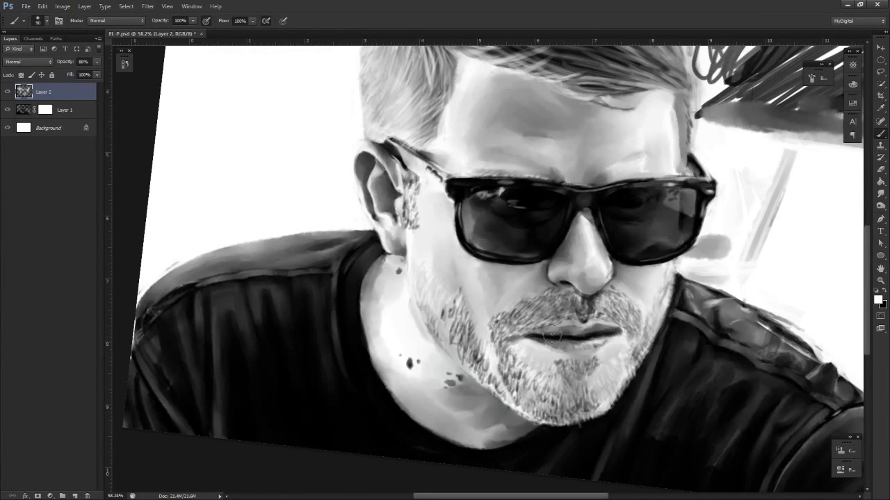
{"action": "mouse_move", "coordinate": [551, 361]}
{"action": "left_mouse_down"}
{"action": "mouse_move", "coordinate": [453, 363]}
{"action": "mouse_move", "coordinate": [521, 364]}
{"action": "left_mouse_up"}
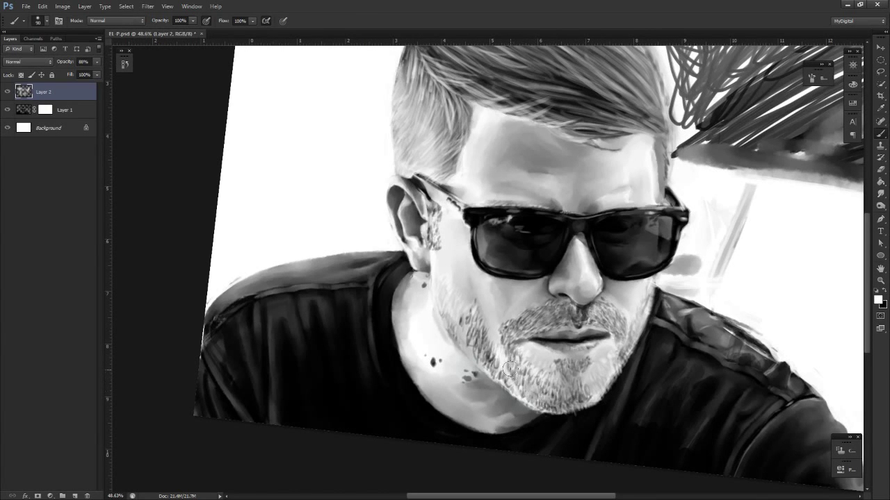
{"action": "left_click_drag", "start_coordinate": [553, 390], "coordinate": [410, 389]}
{"action": "key", "text": "r"}
{"action": "mouse_move", "coordinate": [553, 405]}
{"action": "left_mouse_down"}
{"action": "mouse_move", "coordinate": [538, 409]}
{"action": "mouse_move", "coordinate": [399, 296]}
{"action": "mouse_move", "coordinate": [526, 389]}
{"action": "mouse_move", "coordinate": [539, 385]}
{"action": "left_mouse_up"}
{"action": "left_click_drag", "start_coordinate": [467, 340], "coordinate": [598, 339]}
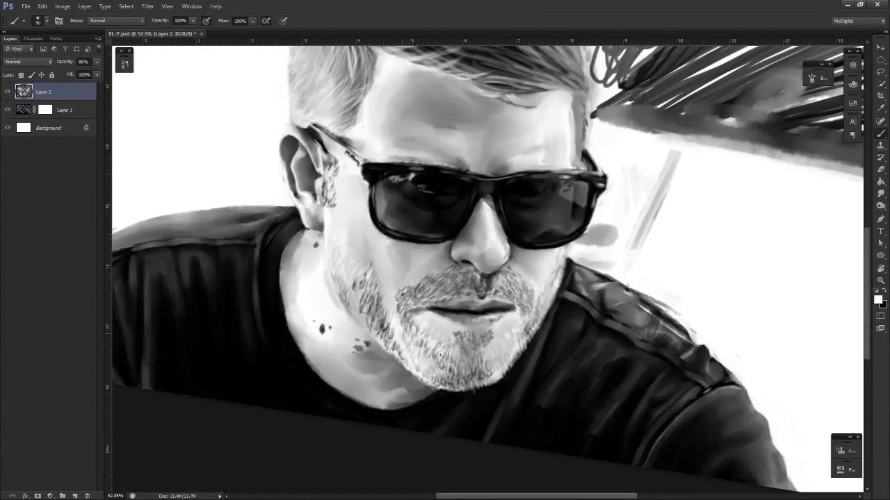
Soften the highlight on the chin beard and clean its lower edge with Brush, Eraser and Smudge
{"action": "left_click_drag", "start_coordinate": [553, 410], "coordinate": [443, 408]}
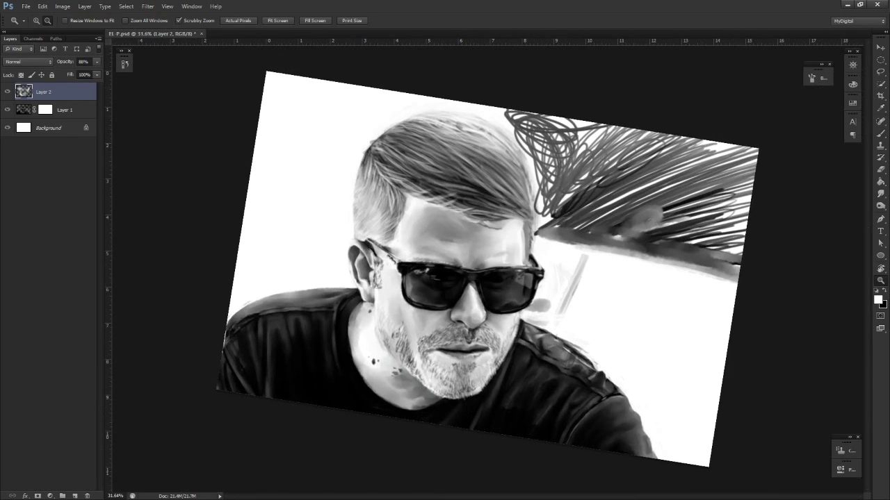
{"action": "left_click_drag", "start_coordinate": [706, 340], "coordinate": [686, 341]}
{"action": "left_click_drag", "start_coordinate": [438, 367], "coordinate": [499, 362]}
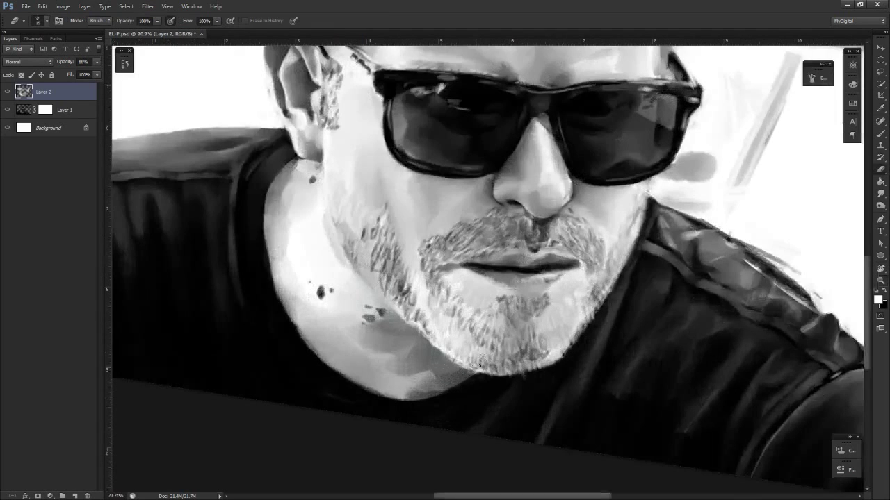
{"action": "key", "text": "b"}
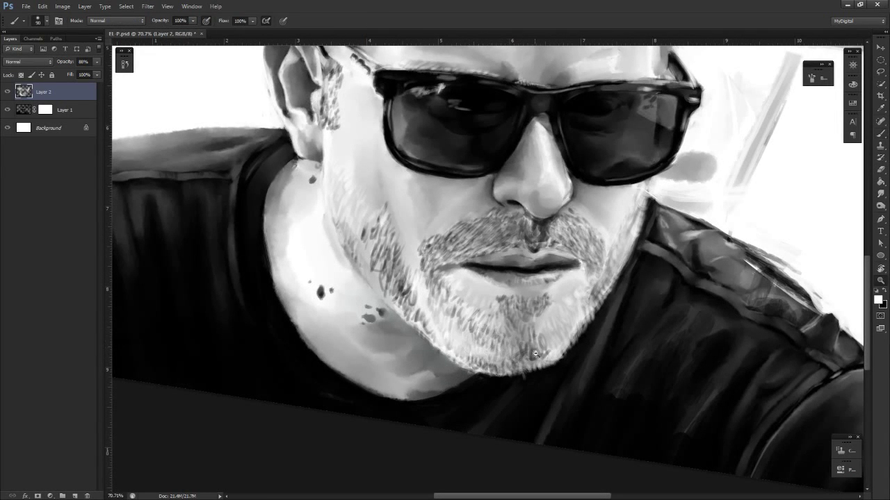
{"action": "left_click_drag", "start_coordinate": [497, 354], "coordinate": [468, 353]}
{"action": "key", "text": "r"}
{"action": "mouse_move", "coordinate": [534, 410]}
{"action": "left_mouse_down"}
{"action": "mouse_move", "coordinate": [350, 322]}
{"action": "mouse_move", "coordinate": [387, 177]}
{"action": "mouse_move", "coordinate": [659, 274]}
{"action": "mouse_move", "coordinate": [578, 367]}
{"action": "left_mouse_up"}
{"action": "key", "text": "e"}
{"action": "key", "text": "s"}
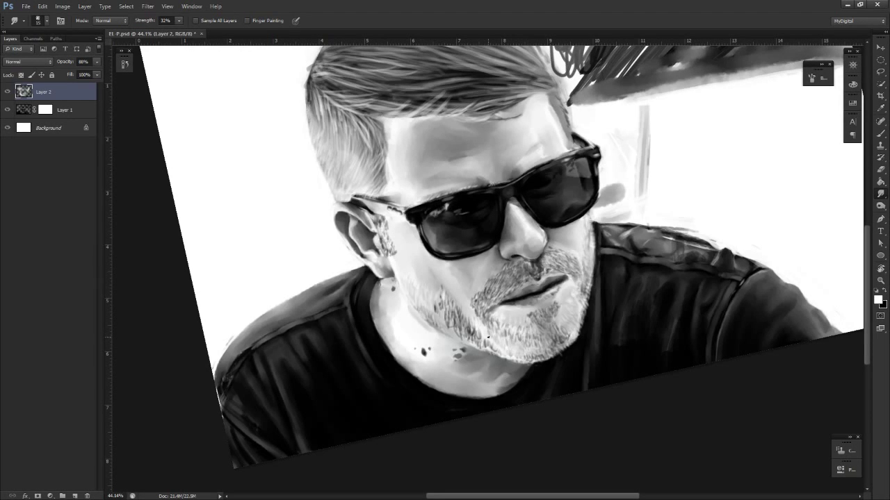
Refine the white highlight along the near jawline above the neck with Eraser and Brush
{"action": "key", "text": "z"}
{"action": "key", "text": "r"}
{"action": "key", "text": "z"}
{"action": "mouse_move", "coordinate": [562, 360]}
{"action": "left_mouse_down"}
{"action": "mouse_move", "coordinate": [538, 362]}
{"action": "mouse_move", "coordinate": [473, 289]}
{"action": "left_mouse_up"}
{"action": "key", "text": "e"}
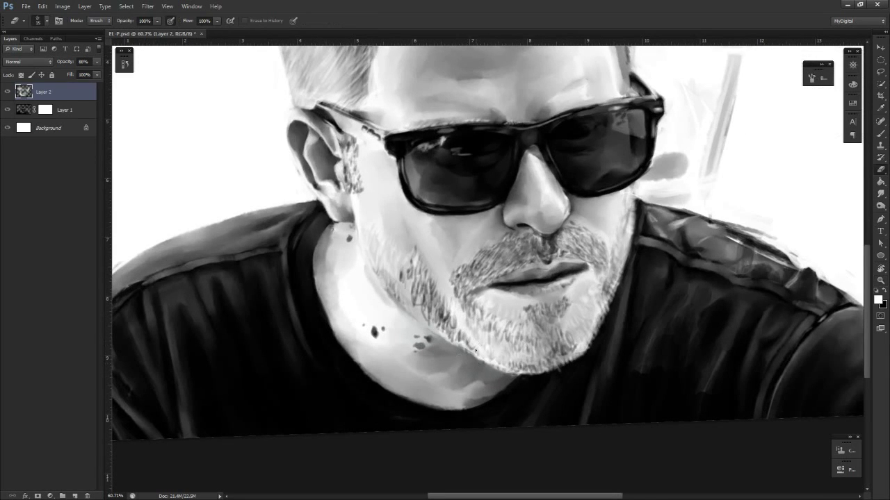
{"action": "key", "text": "z"}
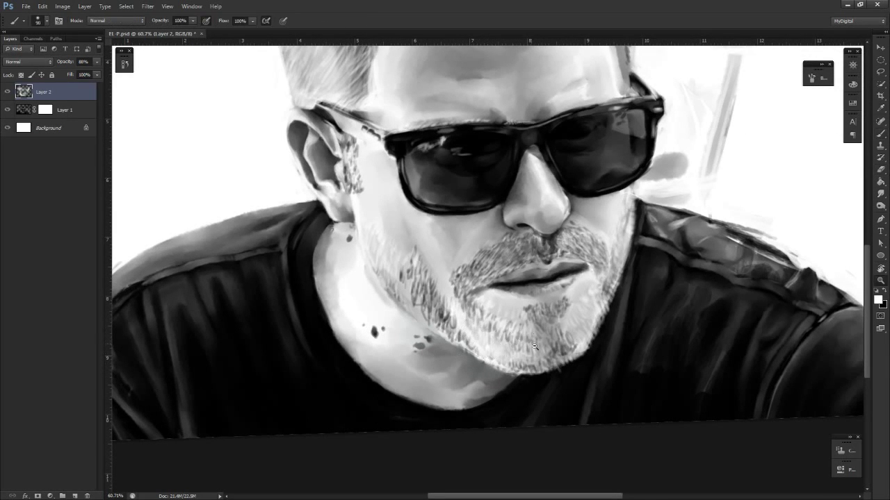
{"action": "left_click", "coordinate": [493, 358], "text": "alt"}
{"action": "left_click", "coordinate": [497, 401]}
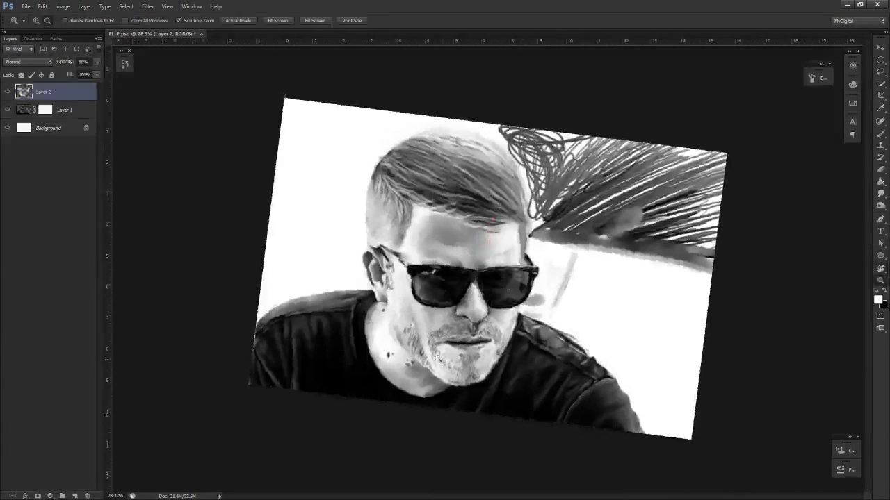
Lighten the stubble on the near cheek and jaw with a 90 px soft white brush
{"action": "key", "text": "b"}
{"action": "mouse_move", "coordinate": [399, 341]}
{"action": "left_mouse_down"}
{"action": "mouse_move", "coordinate": [414, 360]}
{"action": "mouse_move", "coordinate": [410, 339]}
{"action": "mouse_move", "coordinate": [446, 385]}
{"action": "mouse_move", "coordinate": [429, 364]}
{"action": "left_mouse_up"}
{"action": "mouse_move", "coordinate": [416, 316]}
{"action": "left_mouse_down"}
{"action": "mouse_move", "coordinate": [435, 350]}
{"action": "mouse_move", "coordinate": [423, 370]}
{"action": "left_mouse_up"}
{"action": "key", "text": "z"}
{"action": "left_click_drag", "start_coordinate": [488, 381], "coordinate": [445, 406]}
{"action": "key", "text": "r"}
{"action": "mouse_move", "coordinate": [457, 427]}
{"action": "left_mouse_down"}
{"action": "mouse_move", "coordinate": [412, 413]}
{"action": "mouse_move", "coordinate": [341, 280]}
{"action": "mouse_move", "coordinate": [418, 396]}
{"action": "left_mouse_up"}
{"action": "key", "text": "z"}
{"action": "left_click_drag", "start_coordinate": [378, 317], "coordinate": [396, 342]}
{"action": "key", "text": "b"}
{"action": "mouse_move", "coordinate": [397, 308]}
{"action": "left_mouse_down"}
{"action": "mouse_move", "coordinate": [400, 353]}
{"action": "mouse_move", "coordinate": [391, 360]}
{"action": "left_mouse_up"}
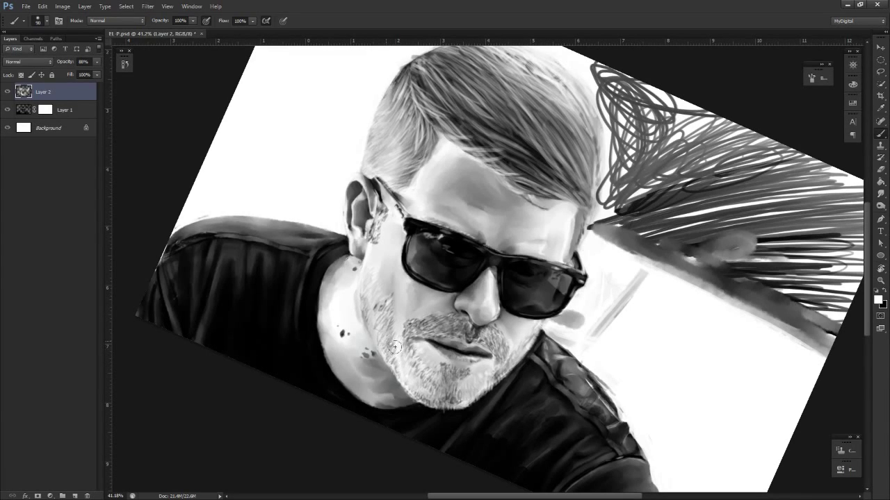
Refine the near-jaw stubble highlight with Brush, Eraser and Smudge, extending it up the cheek
{"action": "mouse_move", "coordinate": [396, 351]}
{"action": "left_mouse_down"}
{"action": "mouse_move", "coordinate": [402, 367]}
{"action": "mouse_move", "coordinate": [382, 332]}
{"action": "left_mouse_up"}
{"action": "key", "text": "e"}
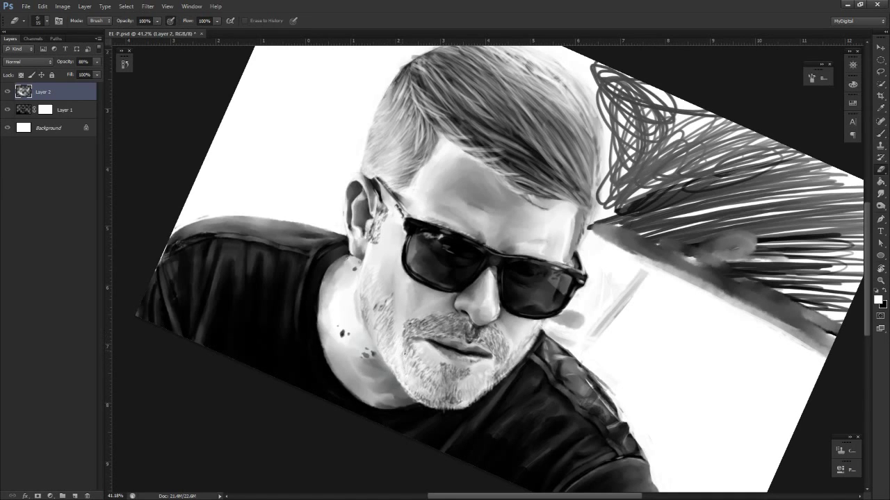
{"action": "left_click_drag", "start_coordinate": [403, 366], "coordinate": [413, 366]}
{"action": "key", "text": "r"}
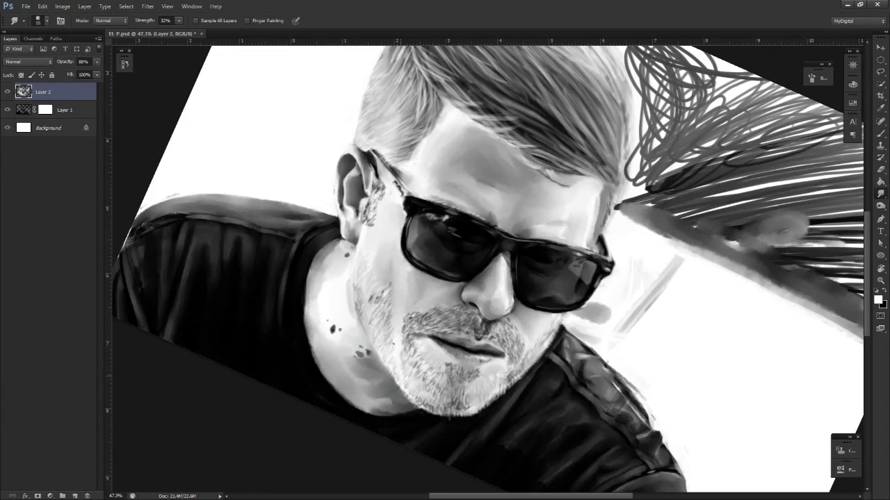
{"action": "key", "text": "b"}
{"action": "left_click_drag", "start_coordinate": [390, 319], "coordinate": [387, 292]}
{"action": "key", "text": "r"}
{"action": "mouse_move", "coordinate": [417, 369]}
{"action": "left_mouse_down"}
{"action": "mouse_move", "coordinate": [383, 371]}
{"action": "mouse_move", "coordinate": [376, 200]}
{"action": "mouse_move", "coordinate": [536, 149]}
{"action": "mouse_move", "coordinate": [568, 376]}
{"action": "mouse_move", "coordinate": [503, 415]}
{"action": "left_mouse_up"}
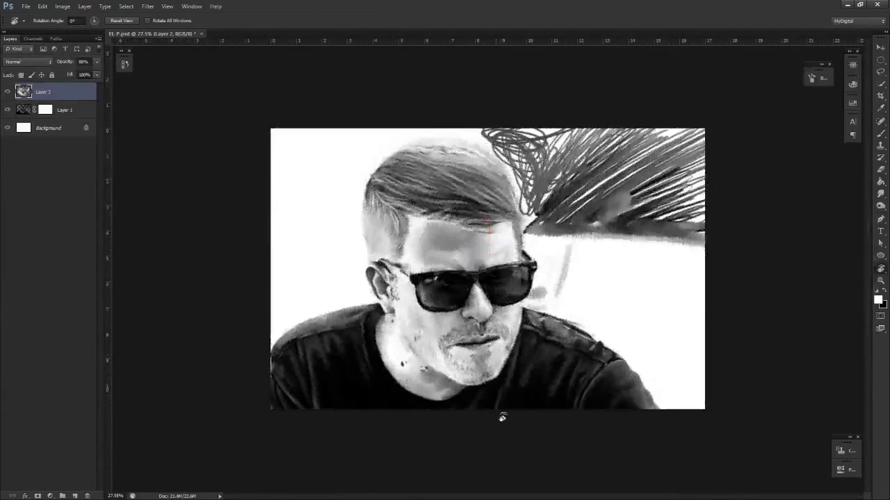
Change Layer 2's blend mode to Screen after trying a darkening mode
{"action": "key", "text": "z"}
{"action": "left_click_drag", "start_coordinate": [564, 404], "coordinate": [546, 411]}
{"action": "left_click_drag", "start_coordinate": [468, 319], "coordinate": [478, 355]}
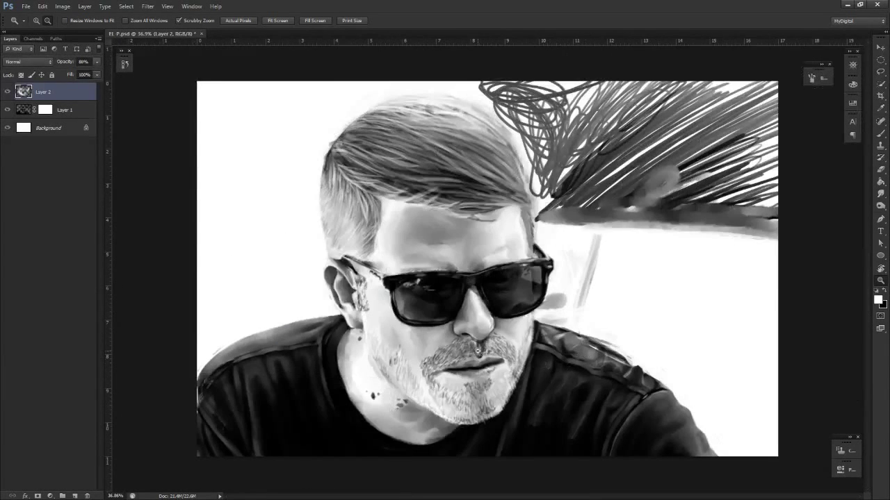
{"action": "left_click", "coordinate": [42, 62]}
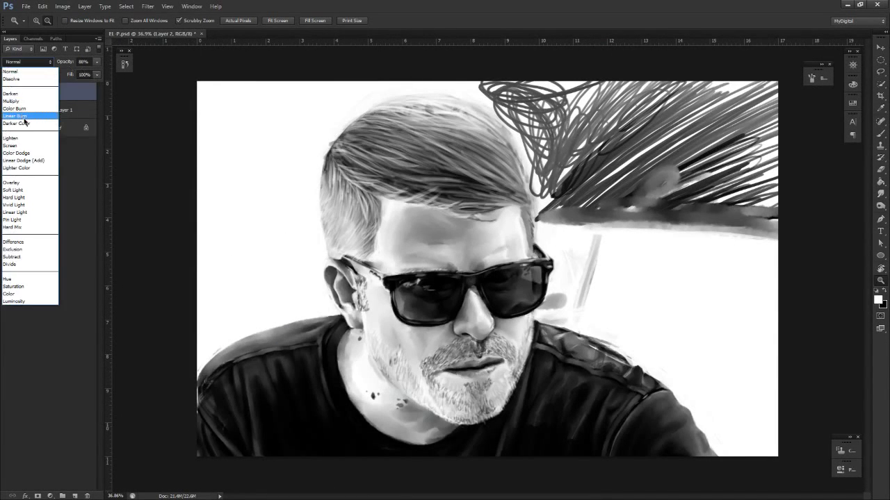
{"action": "left_click", "coordinate": [69, 119]}
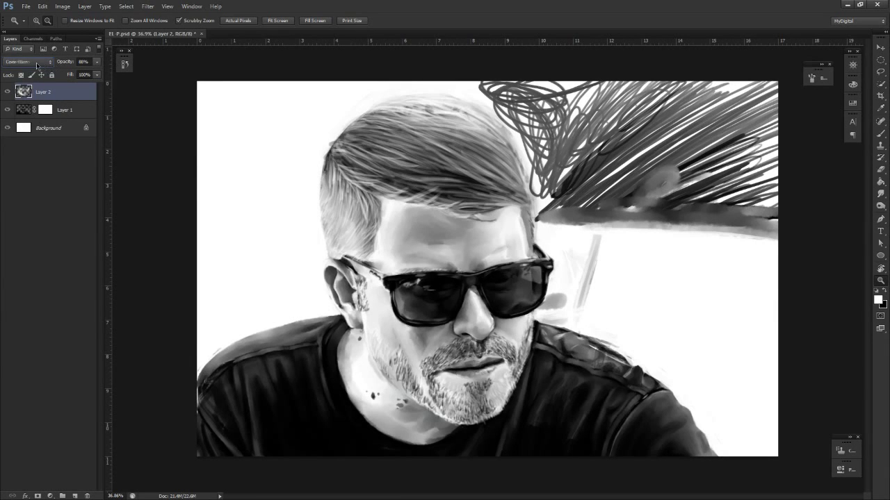
{"action": "left_click", "coordinate": [37, 65]}
{"action": "left_click", "coordinate": [8, 145]}
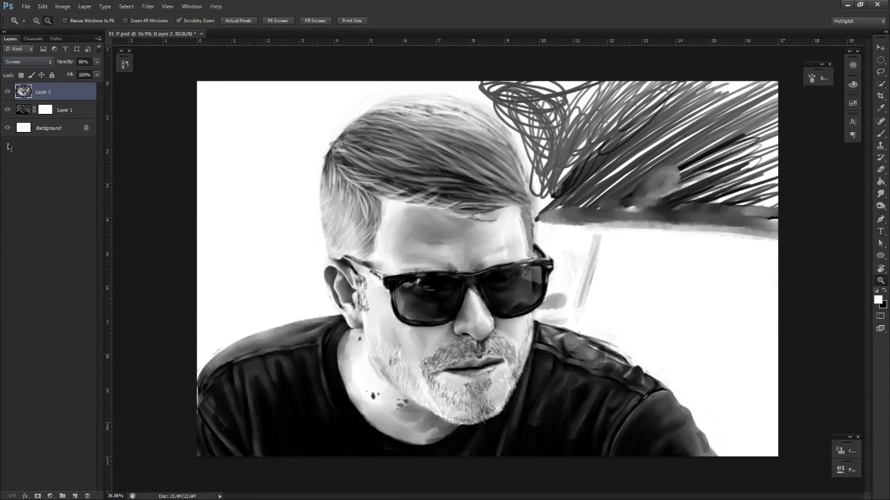
Touch up the near-cheek stubble with the Eraser and lighten its upper edge with a soft white brush
{"action": "mouse_move", "coordinate": [511, 352]}
{"action": "left_mouse_down"}
{"action": "mouse_move", "coordinate": [417, 353]}
{"action": "mouse_move", "coordinate": [455, 348]}
{"action": "mouse_move", "coordinate": [475, 391]}
{"action": "left_mouse_up"}
{"action": "key", "text": "e"}
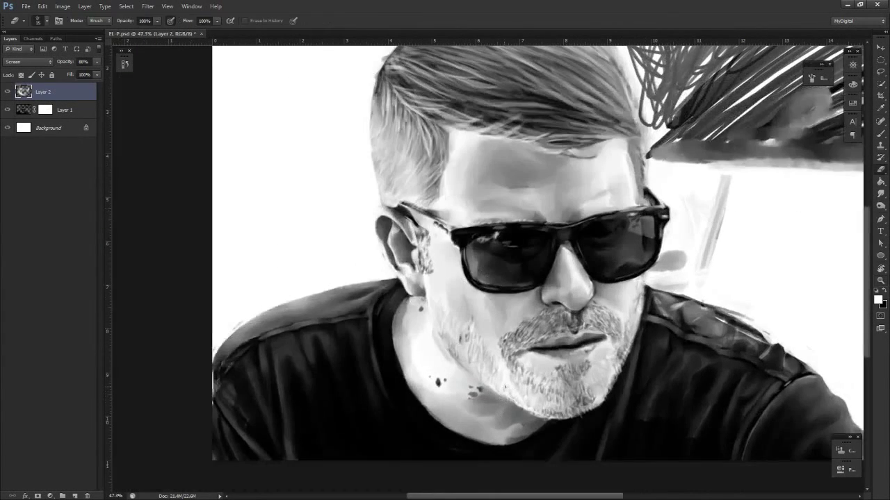
{"action": "key", "text": "z"}
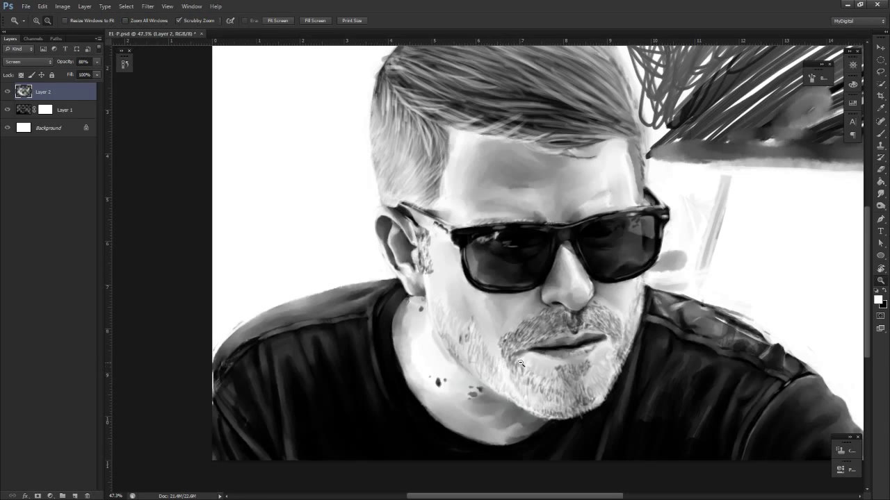
{"action": "mouse_move", "coordinate": [497, 364]}
{"action": "left_mouse_down"}
{"action": "mouse_move", "coordinate": [519, 397]}
{"action": "mouse_move", "coordinate": [498, 408]}
{"action": "mouse_move", "coordinate": [460, 369]}
{"action": "left_mouse_up"}
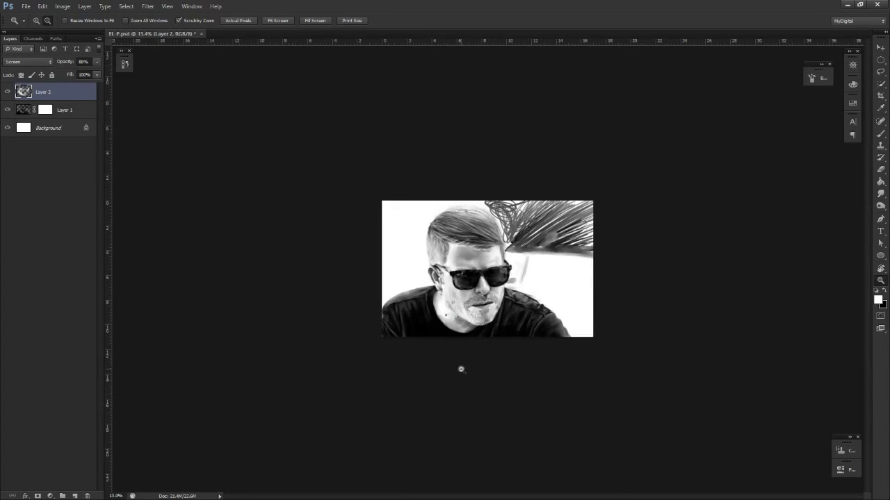
{"action": "left_click_drag", "start_coordinate": [453, 327], "coordinate": [538, 332]}
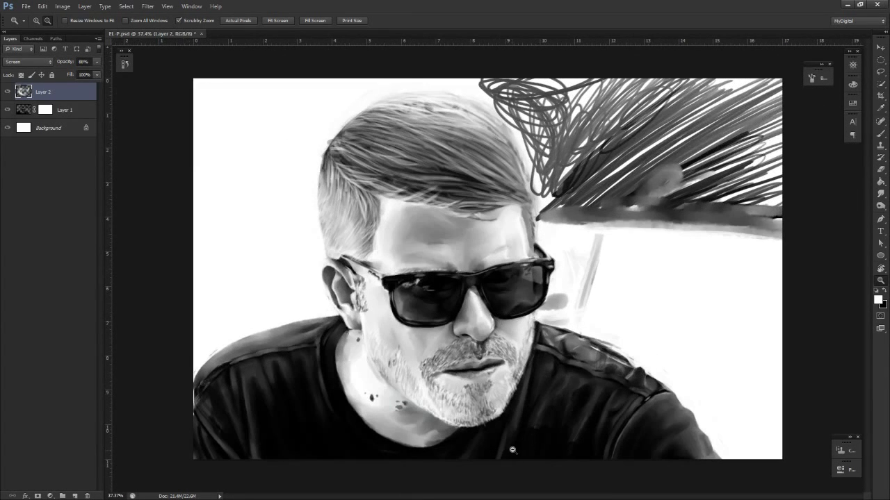
{"action": "left_click_drag", "start_coordinate": [393, 329], "coordinate": [393, 329]}
{"action": "key", "text": "b"}
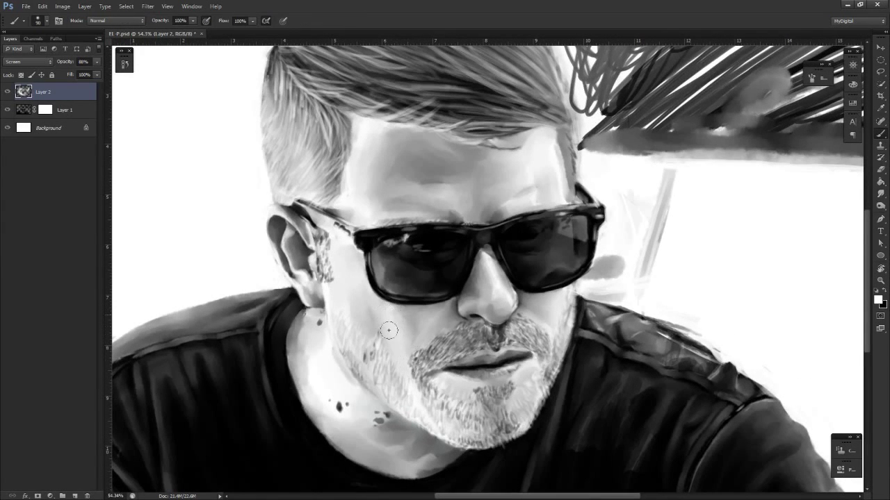
{"action": "key", "text": "z"}
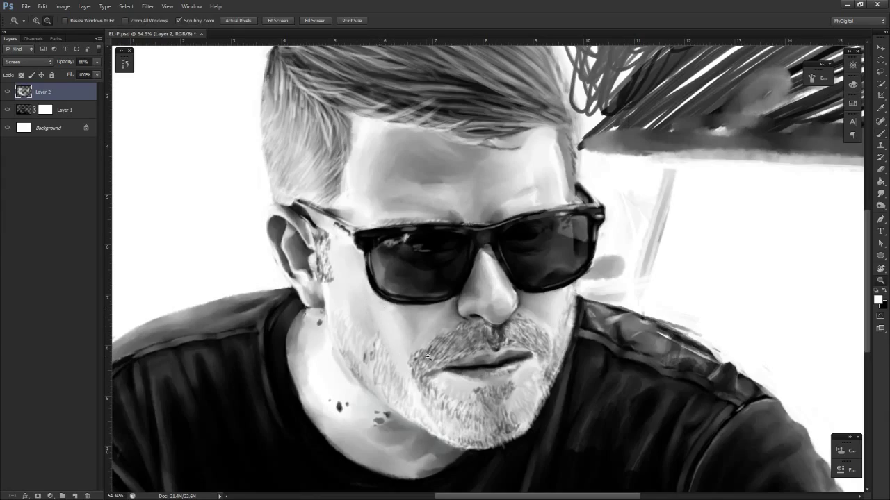
{"action": "left_click_drag", "start_coordinate": [400, 346], "coordinate": [358, 349]}
{"action": "key", "text": "r"}
{"action": "mouse_move", "coordinate": [471, 429]}
{"action": "left_mouse_down"}
{"action": "mouse_move", "coordinate": [444, 427]}
{"action": "mouse_move", "coordinate": [324, 294]}
{"action": "mouse_move", "coordinate": [318, 318]}
{"action": "mouse_move", "coordinate": [229, 323]}
{"action": "left_mouse_up"}
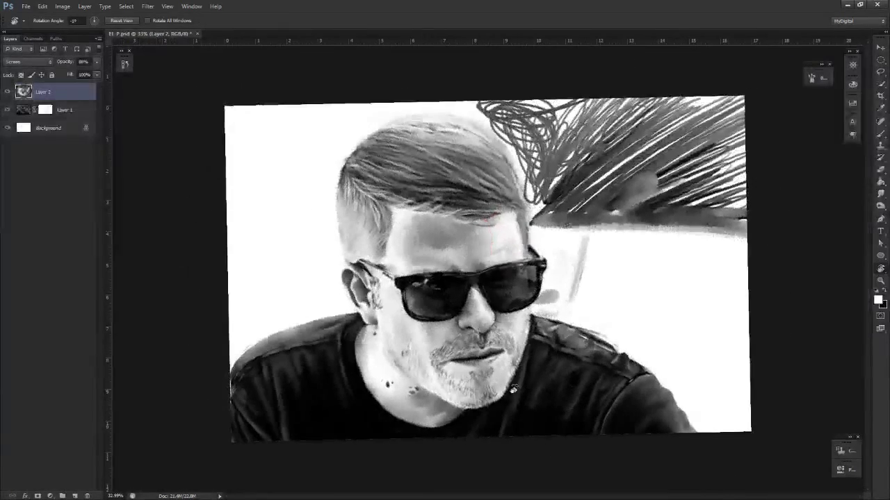
Swap the foreground colour to black and add a new empty layer above Layer 2
{"action": "key", "text": "z"}
{"action": "key", "text": "x"}
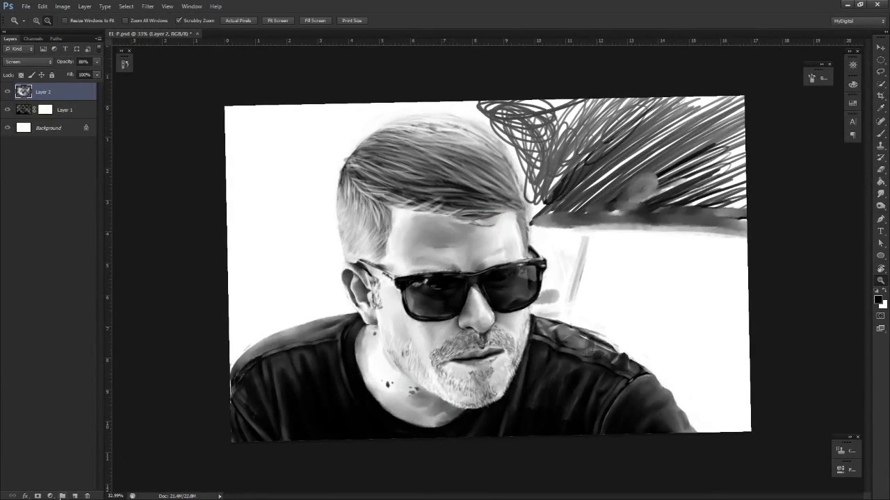
{"action": "left_click", "coordinate": [70, 495]}
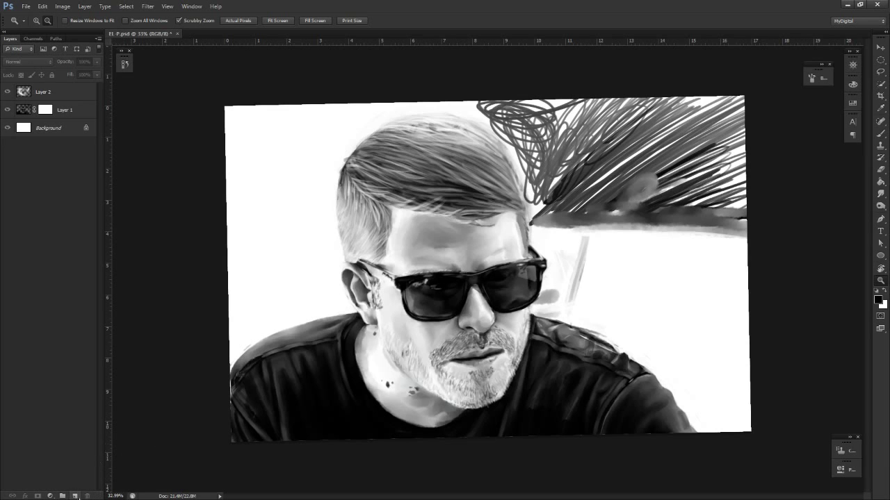
{"action": "left_click", "coordinate": [75, 495]}
{"action": "left_click_drag", "start_coordinate": [453, 354], "coordinate": [494, 385]}
{"action": "left_click_drag", "start_coordinate": [514, 486], "coordinate": [489, 445]}
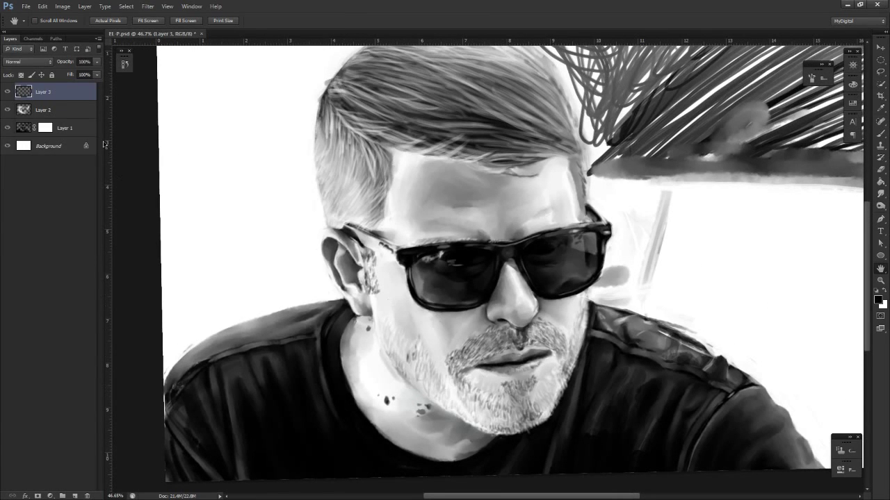
Highlight the lower lip on Layer 2 with a 15 px soft white brush and smudge the strokes
{"action": "left_click", "coordinate": [78, 117]}
{"action": "key", "text": "x"}
{"action": "key", "text": "z"}
{"action": "left_click_drag", "start_coordinate": [495, 357], "coordinate": [532, 378]}
{"action": "key", "text": "b"}
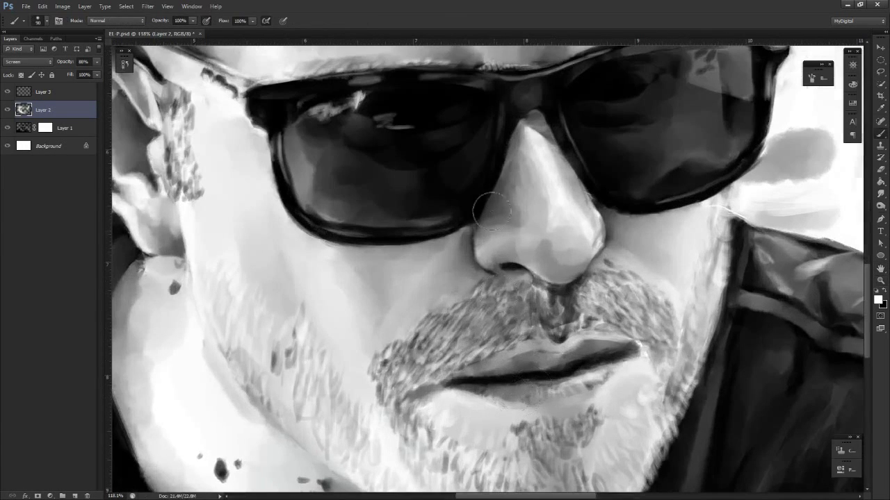
{"action": "key", "text": "bracketleft"}
{"action": "key", "text": "bracketleft"}
{"action": "key", "text": "bracketleft"}
{"action": "key", "text": "bracketleft"}
{"action": "key", "text": "bracketleft"}
{"action": "key", "text": "bracketleft"}
{"action": "key", "text": "bracketleft"}
{"action": "key", "text": "bracketleft"}
{"action": "key", "text": "bracketleft"}
{"action": "key", "text": "bracketleft"}
{"action": "key", "text": "bracketleft"}
{"action": "mouse_move", "coordinate": [487, 394]}
{"action": "left_mouse_down"}
{"action": "mouse_move", "coordinate": [535, 387]}
{"action": "mouse_move", "coordinate": [495, 398]}
{"action": "mouse_move", "coordinate": [491, 389]}
{"action": "mouse_move", "coordinate": [521, 402]}
{"action": "mouse_move", "coordinate": [470, 388]}
{"action": "mouse_move", "coordinate": [512, 397]}
{"action": "mouse_move", "coordinate": [481, 397]}
{"action": "mouse_move", "coordinate": [548, 389]}
{"action": "mouse_move", "coordinate": [530, 401]}
{"action": "mouse_move", "coordinate": [536, 390]}
{"action": "mouse_move", "coordinate": [547, 396]}
{"action": "mouse_move", "coordinate": [527, 389]}
{"action": "mouse_move", "coordinate": [553, 387]}
{"action": "left_mouse_up"}
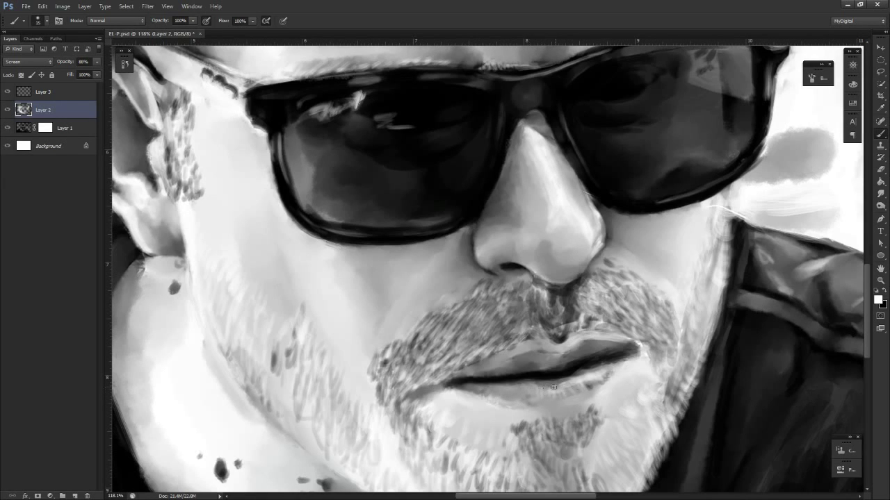
{"action": "key", "text": "r"}
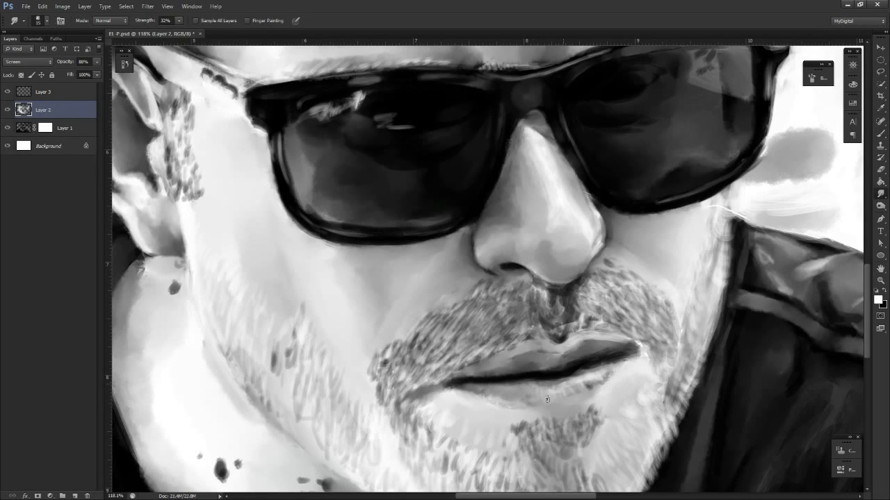
Lighten the dark line between the lips with the white brush and blend it with Smudge at 32% strength
{"action": "key", "text": "z"}
{"action": "left_click_drag", "start_coordinate": [580, 386], "coordinate": [543, 386]}
{"action": "key", "text": "r"}
{"action": "left_click_drag", "start_coordinate": [549, 361], "coordinate": [535, 322]}
{"action": "key", "text": "b"}
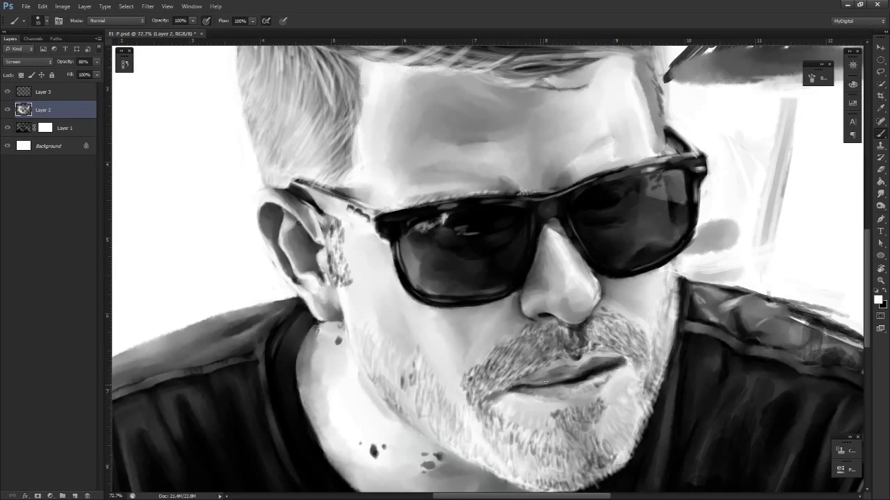
{"action": "key", "text": "r"}
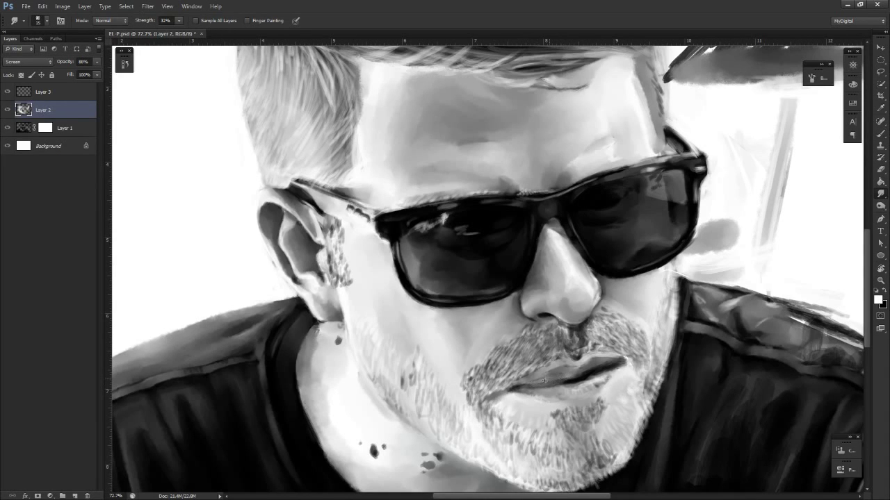
{"action": "mouse_move", "coordinate": [560, 381]}
{"action": "left_mouse_down"}
{"action": "mouse_move", "coordinate": [570, 378]}
{"action": "mouse_move", "coordinate": [543, 393]}
{"action": "mouse_move", "coordinate": [439, 396]}
{"action": "mouse_move", "coordinate": [568, 377]}
{"action": "left_mouse_up"}
Clean up the lower lip along the mouth line with Eraser and Smudge
{"action": "key", "text": "r"}
{"action": "left_click_drag", "start_coordinate": [569, 377], "coordinate": [587, 378]}
{"action": "key", "text": "e"}
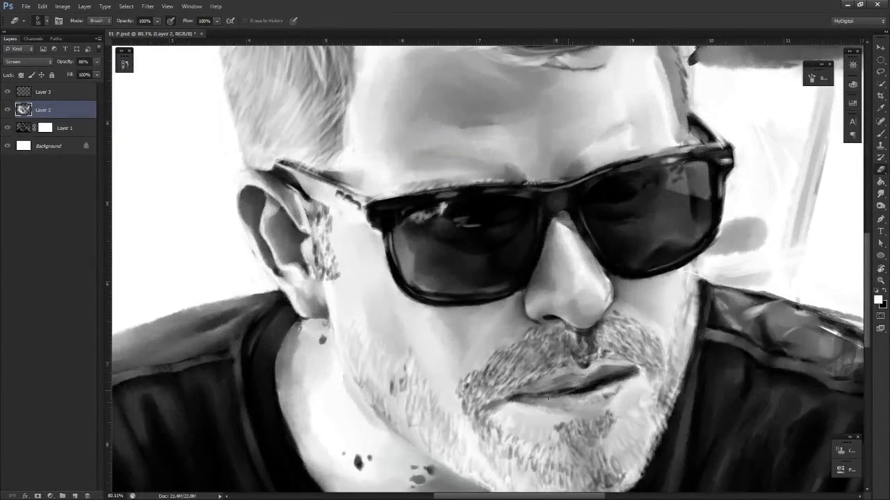
{"action": "key", "text": "s"}
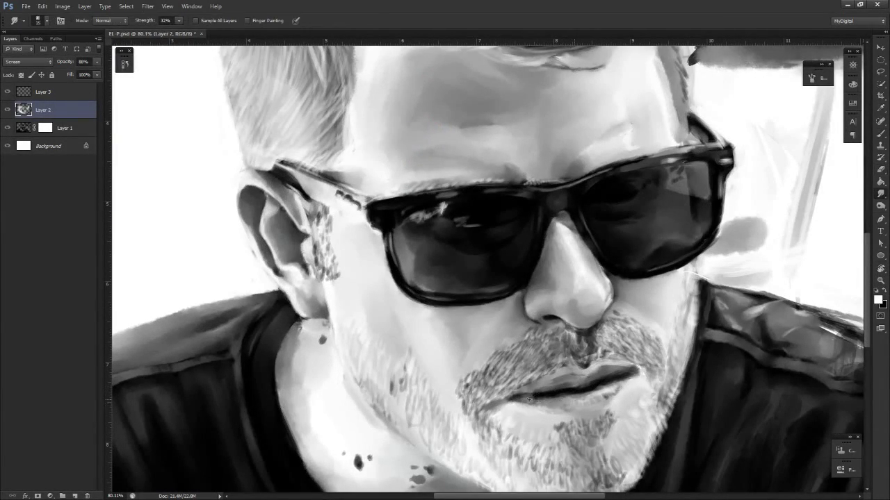
{"action": "key", "text": "e"}
{"action": "key", "text": "b"}
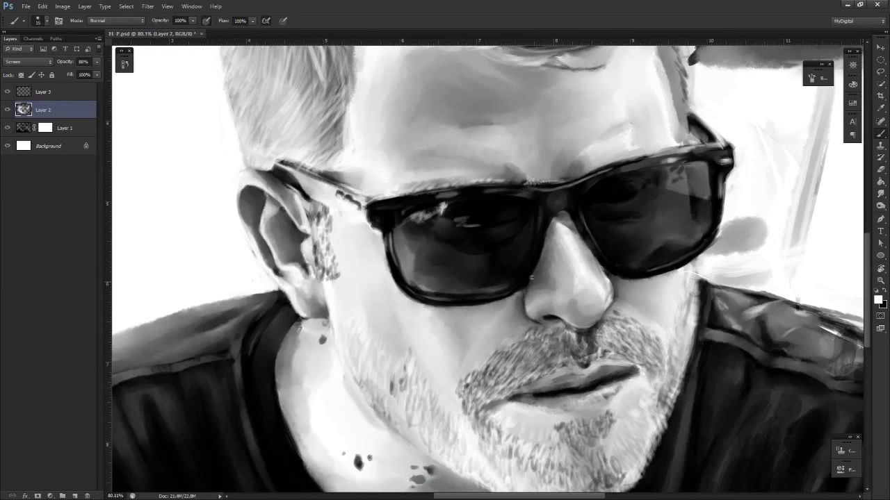
Lighten the middle of the upper lip along the mouth line and blend it with Smudge and Eraser
{"action": "key", "text": "z"}
{"action": "left_click_drag", "start_coordinate": [581, 394], "coordinate": [622, 394]}
{"action": "key", "text": "r"}
{"action": "left_click_drag", "start_coordinate": [570, 380], "coordinate": [588, 362]}
{"action": "key", "text": "b"}
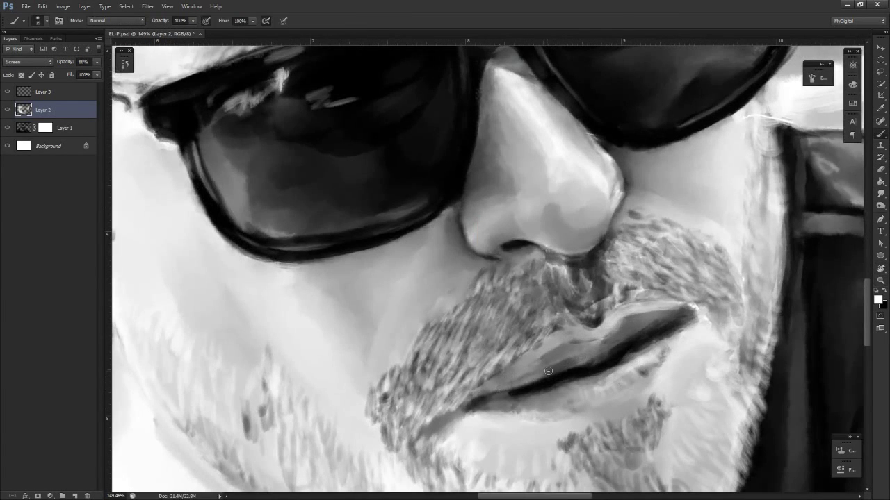
{"action": "key", "text": "w"}
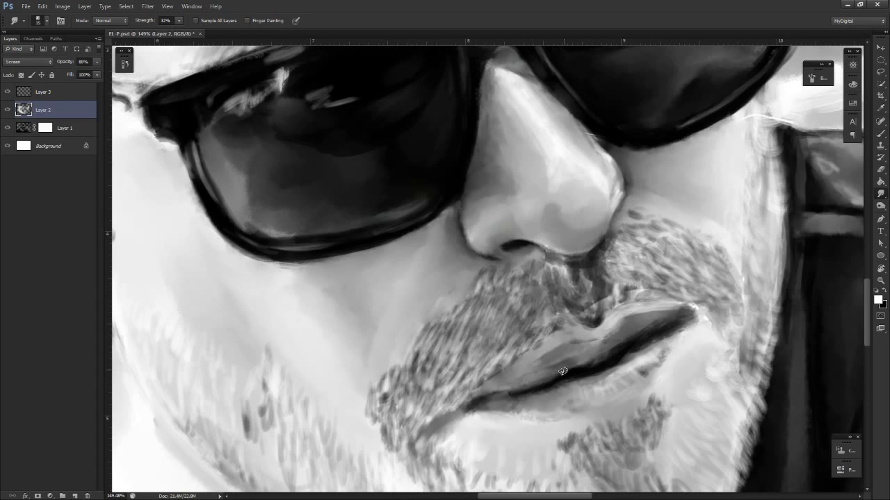
{"action": "key", "text": "e"}
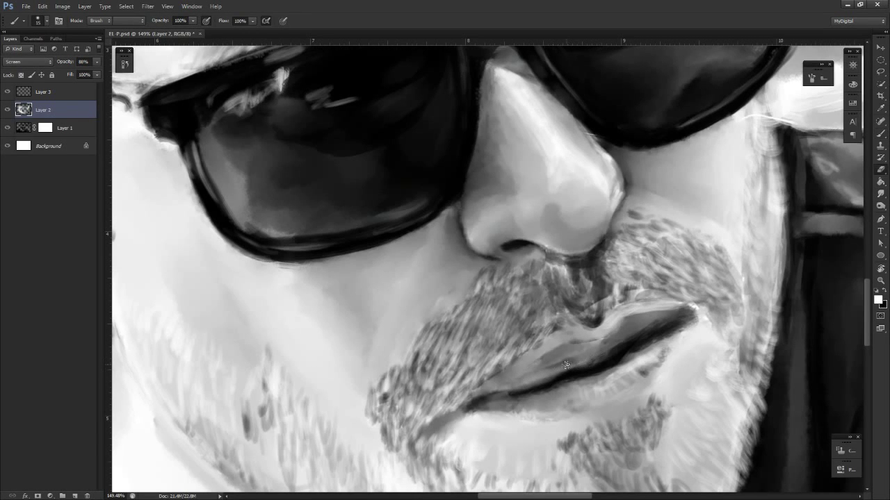
{"action": "mouse_move", "coordinate": [566, 365]}
{"action": "left_mouse_down"}
{"action": "mouse_move", "coordinate": [549, 366]}
{"action": "mouse_move", "coordinate": [577, 355]}
{"action": "mouse_move", "coordinate": [539, 384]}
{"action": "left_mouse_up"}
{"action": "key", "text": "w"}
Trim the highlight along the near half of the mouth line with the Eraser and smudge its edge
{"action": "key", "text": "z"}
{"action": "key", "text": "r"}
{"action": "mouse_move", "coordinate": [609, 405]}
{"action": "left_mouse_down"}
{"action": "mouse_move", "coordinate": [564, 442]}
{"action": "mouse_move", "coordinate": [420, 444]}
{"action": "mouse_move", "coordinate": [352, 400]}
{"action": "mouse_move", "coordinate": [326, 367]}
{"action": "mouse_move", "coordinate": [548, 403]}
{"action": "left_mouse_up"}
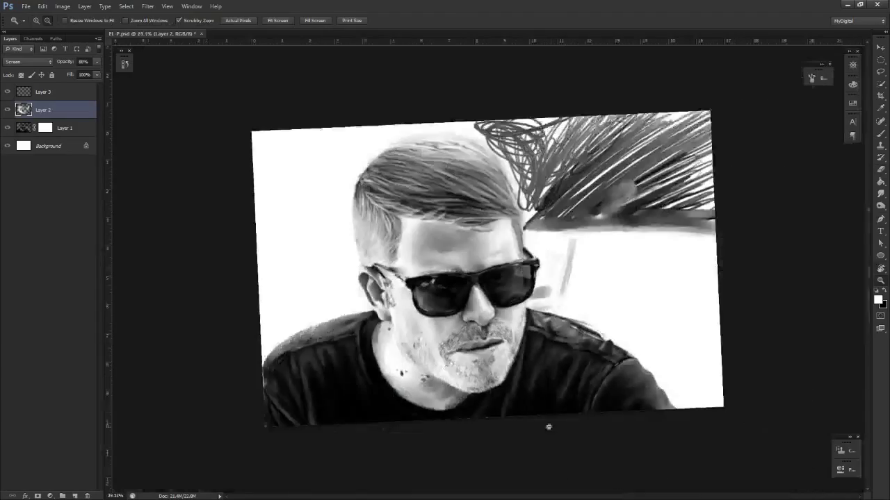
{"action": "left_click_drag", "start_coordinate": [546, 423], "coordinate": [487, 389]}
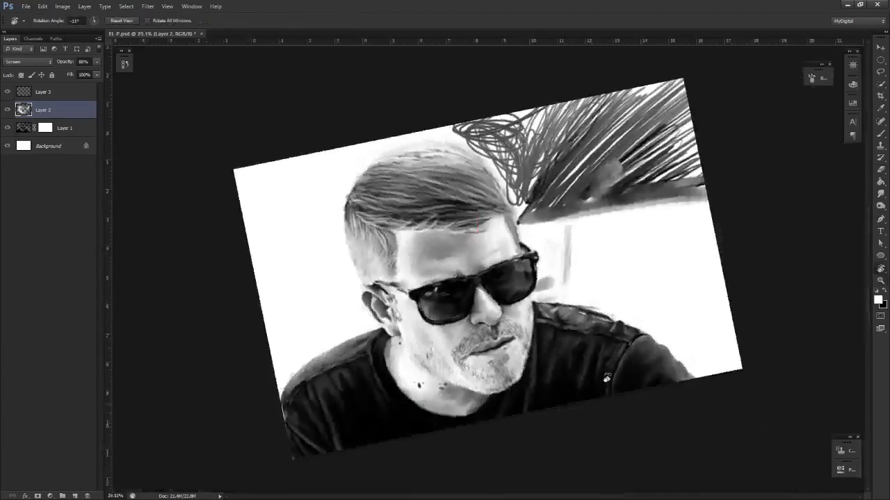
{"action": "key", "text": "z"}
{"action": "left_click", "coordinate": [453, 336]}
{"action": "key", "text": "e"}
{"action": "mouse_move", "coordinate": [453, 336]}
{"action": "left_mouse_down"}
{"action": "mouse_move", "coordinate": [497, 362]}
{"action": "mouse_move", "coordinate": [488, 342]}
{"action": "left_mouse_up"}
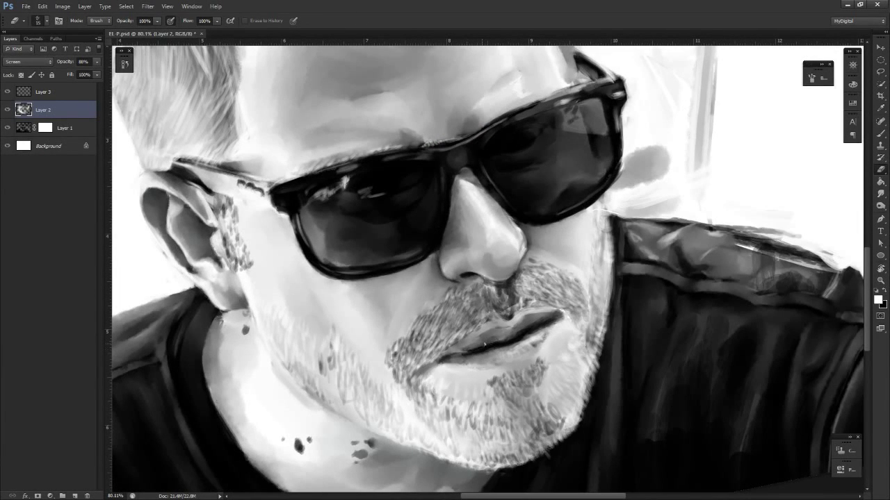
{"action": "key", "text": "s"}
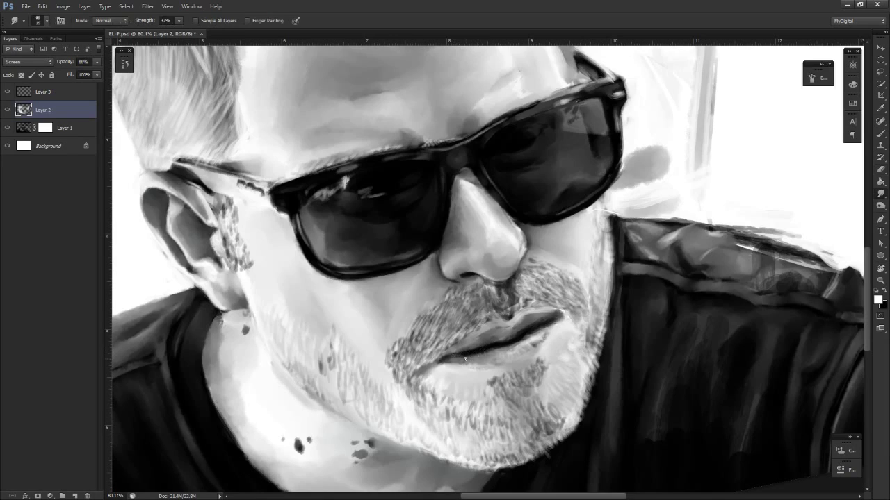
Touch up the upper lip along the far half of the mouth line with the white brush and Smudge
{"action": "key", "text": "z"}
{"action": "left_click_drag", "start_coordinate": [518, 376], "coordinate": [474, 372]}
{"action": "key", "text": "r"}
{"action": "mouse_move", "coordinate": [558, 389]}
{"action": "left_mouse_down"}
{"action": "mouse_move", "coordinate": [510, 420]}
{"action": "mouse_move", "coordinate": [551, 403]}
{"action": "left_mouse_up"}
{"action": "key", "text": "z"}
{"action": "left_click_drag", "start_coordinate": [504, 369], "coordinate": [517, 374]}
{"action": "key", "text": "b"}
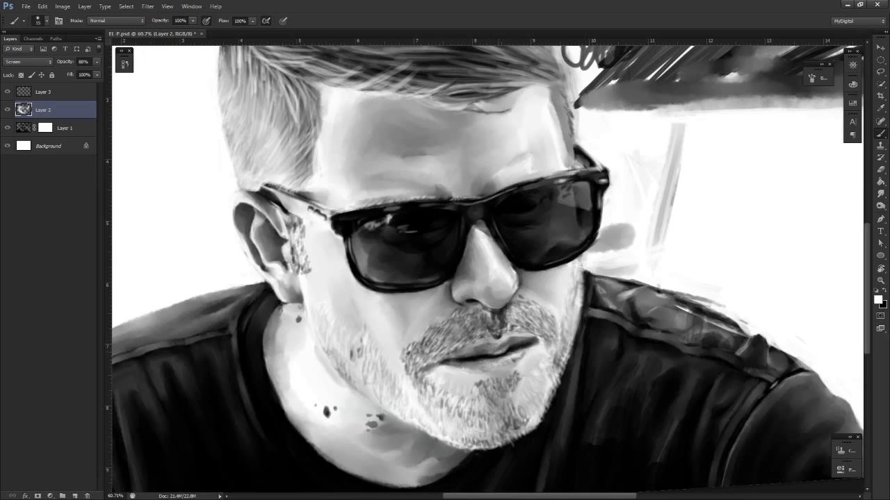
{"action": "key", "text": "s"}
{"action": "left_click_drag", "start_coordinate": [503, 351], "coordinate": [514, 354]}
{"action": "key", "text": "z"}
{"action": "key", "text": "s"}
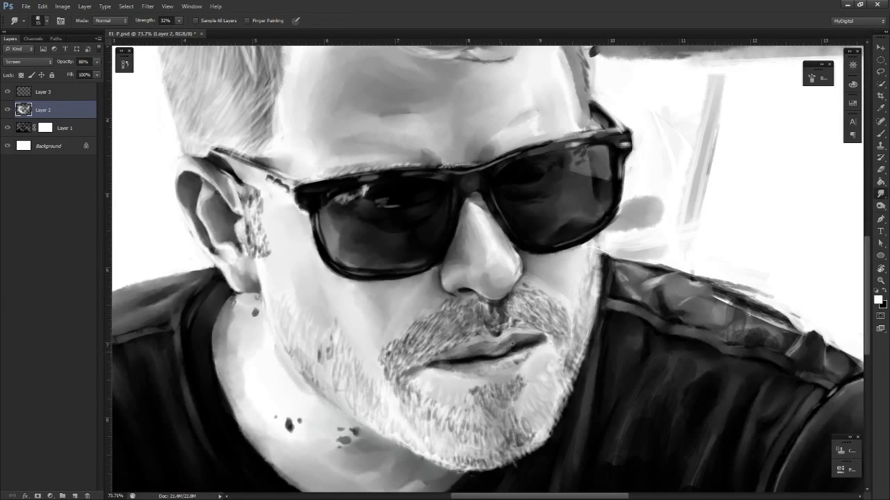
Trim the highlight below the middle of the mouth line with the Eraser and soften it with Smudge
{"action": "key", "text": "b"}
{"action": "key", "text": "r"}
{"action": "key", "text": "ctrl+0"}
{"action": "mouse_move", "coordinate": [529, 339]}
{"action": "left_mouse_down"}
{"action": "mouse_move", "coordinate": [498, 377]}
{"action": "mouse_move", "coordinate": [413, 385]}
{"action": "mouse_move", "coordinate": [354, 322]}
{"action": "mouse_move", "coordinate": [360, 299]}
{"action": "mouse_move", "coordinate": [557, 332]}
{"action": "mouse_move", "coordinate": [550, 342]}
{"action": "left_mouse_up"}
{"action": "key", "text": "z"}
{"action": "key", "text": "e"}
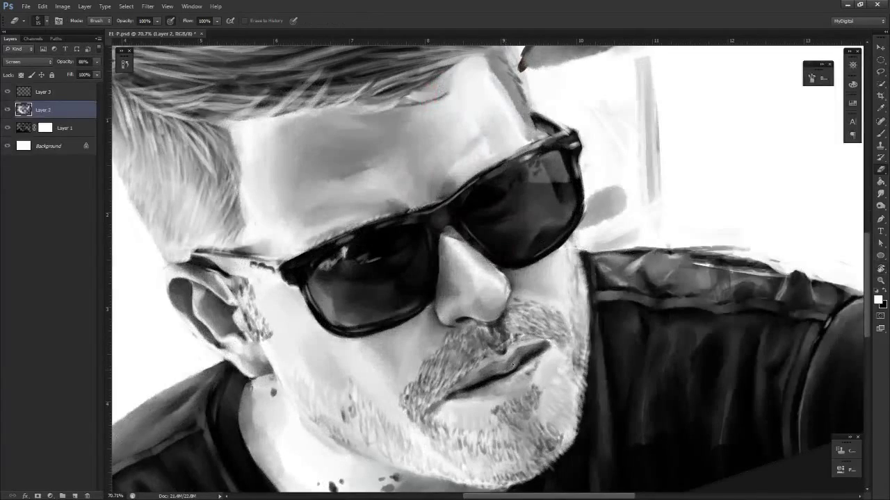
{"action": "key", "text": "s"}
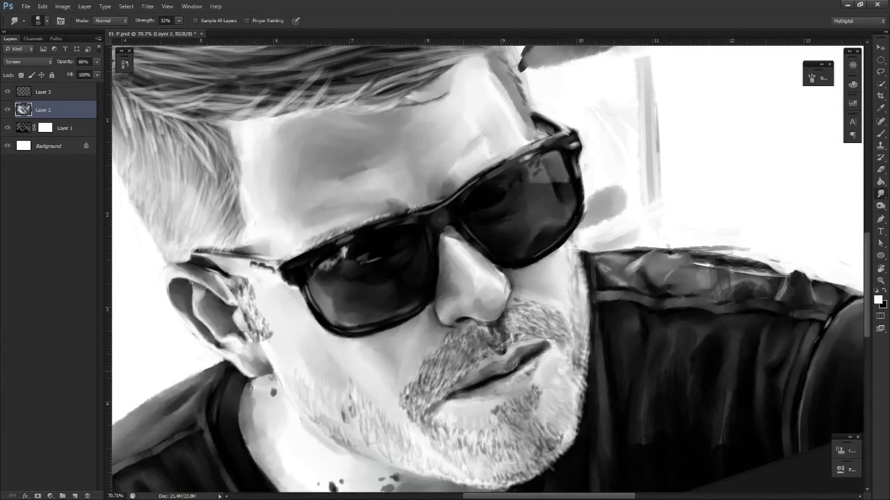
Refine the lower lip's edge near the far mouth corner with the white brush and Eraser on Layer 2
{"action": "key", "text": "z"}
{"action": "left_click_drag", "start_coordinate": [535, 396], "coordinate": [502, 399]}
{"action": "key", "text": "r"}
{"action": "left_click_drag", "start_coordinate": [596, 415], "coordinate": [392, 447]}
{"action": "left_click_drag", "start_coordinate": [492, 427], "coordinate": [549, 417]}
{"action": "key", "text": "z"}
{"action": "left_click_drag", "start_coordinate": [489, 383], "coordinate": [526, 384]}
{"action": "key", "text": "r"}
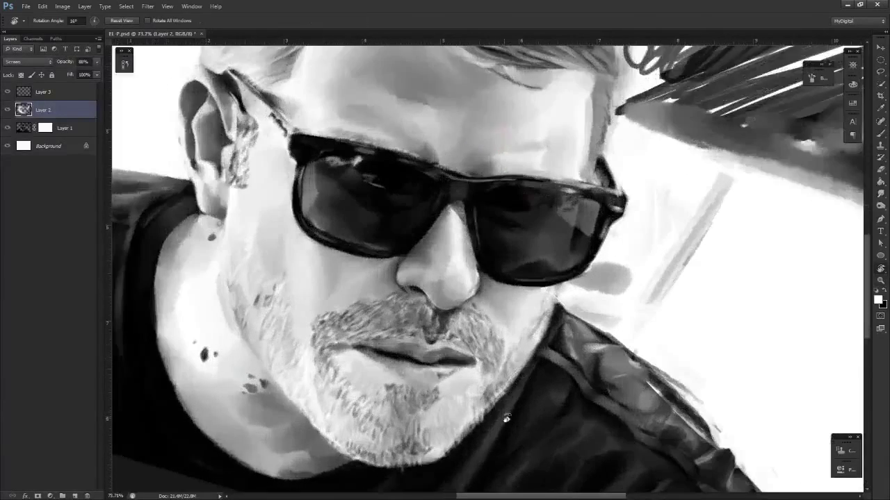
{"action": "left_click_drag", "start_coordinate": [506, 417], "coordinate": [548, 406]}
{"action": "key", "text": "z"}
{"action": "key", "text": "r"}
{"action": "left_click_drag", "start_coordinate": [475, 379], "coordinate": [506, 369]}
{"action": "key", "text": "z"}
{"action": "key", "text": "b"}
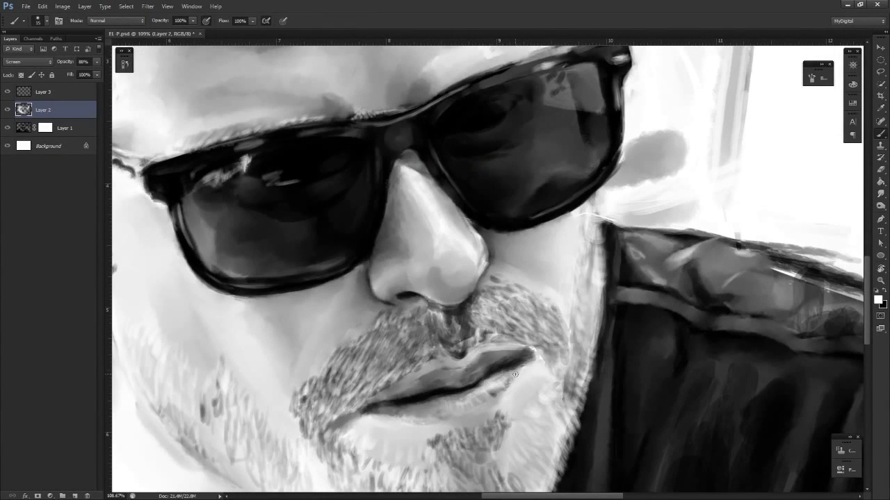
{"action": "key", "text": "e"}
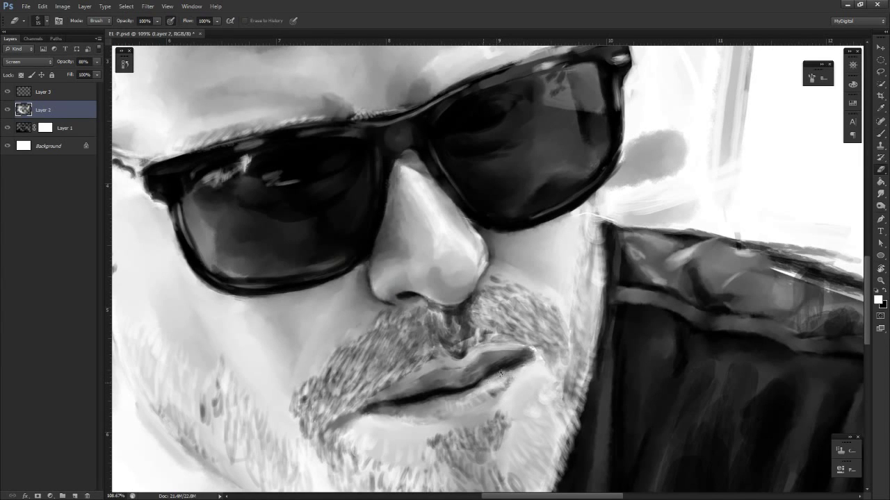
{"action": "key", "text": "b"}
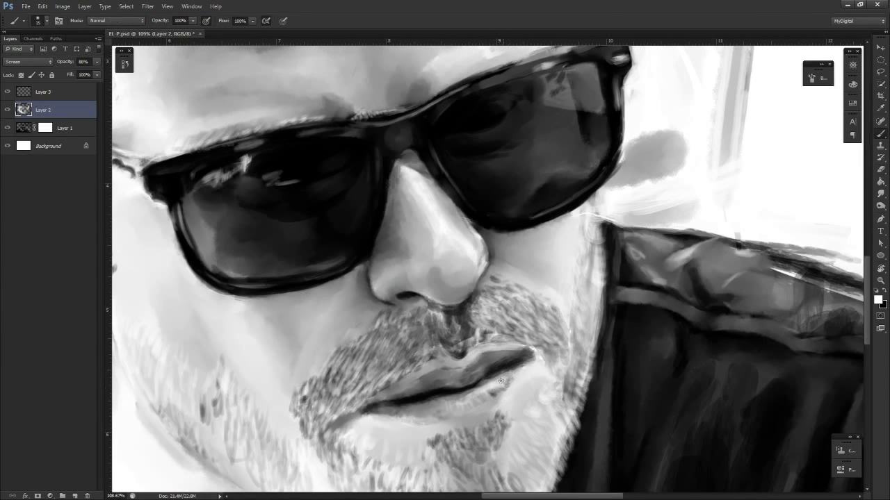
Switch to Layer 1 and retouch the far half of the mouth line with Brush and Eraser, swapping black and white
{"action": "key", "text": "z"}
{"action": "left_click_drag", "start_coordinate": [519, 394], "coordinate": [470, 397]}
{"action": "key", "text": "r"}
{"action": "mouse_move", "coordinate": [534, 436]}
{"action": "left_mouse_down"}
{"action": "mouse_move", "coordinate": [505, 441]}
{"action": "mouse_move", "coordinate": [470, 356]}
{"action": "left_mouse_up"}
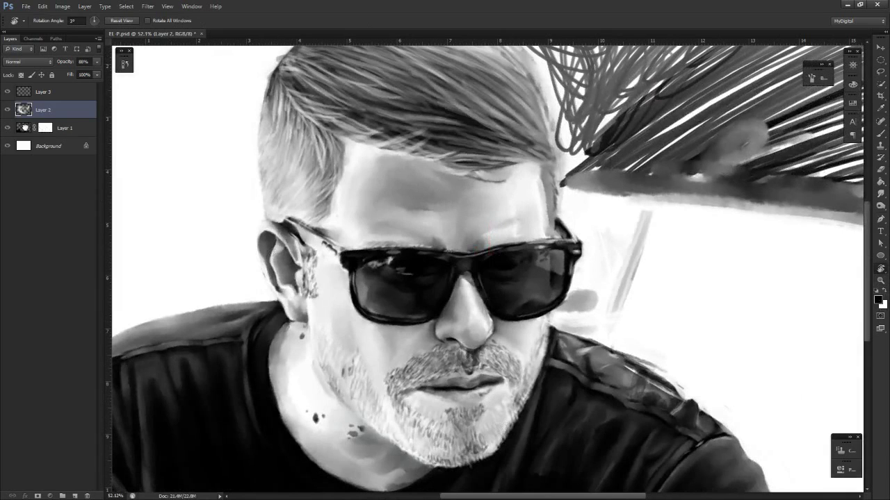
{"action": "left_click", "coordinate": [26, 129]}
{"action": "key", "text": "z"}
{"action": "mouse_move", "coordinate": [465, 409]}
{"action": "left_mouse_down"}
{"action": "mouse_move", "coordinate": [526, 401]}
{"action": "mouse_move", "coordinate": [525, 387]}
{"action": "left_mouse_up"}
{"action": "left_click_drag", "start_coordinate": [504, 349], "coordinate": [521, 353]}
{"action": "key", "text": "b"}
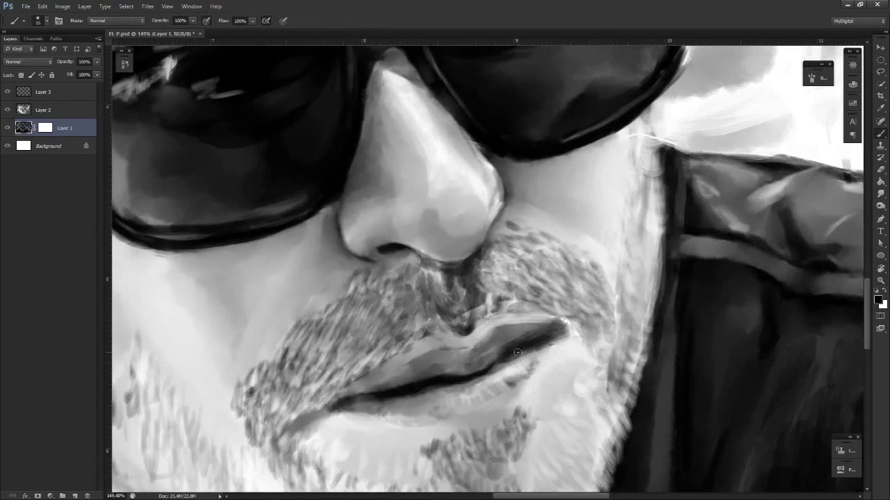
{"action": "key", "text": "x"}
{"action": "key", "text": "e"}
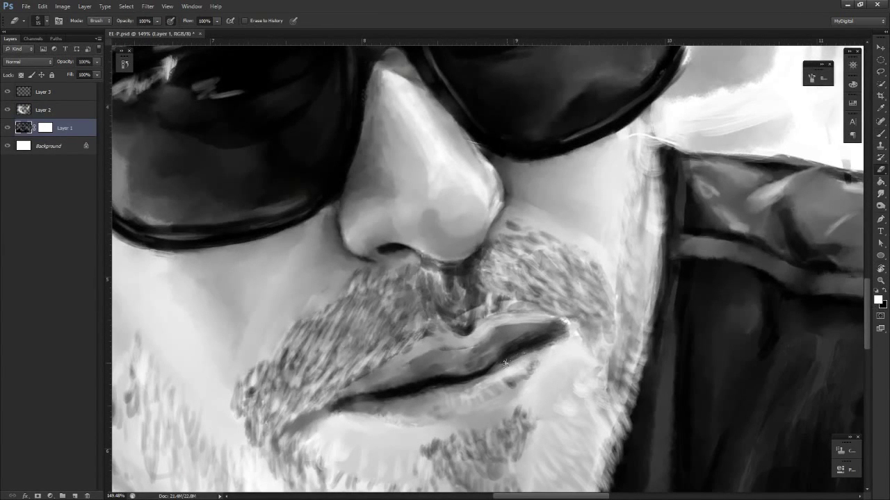
{"action": "key", "text": "b"}
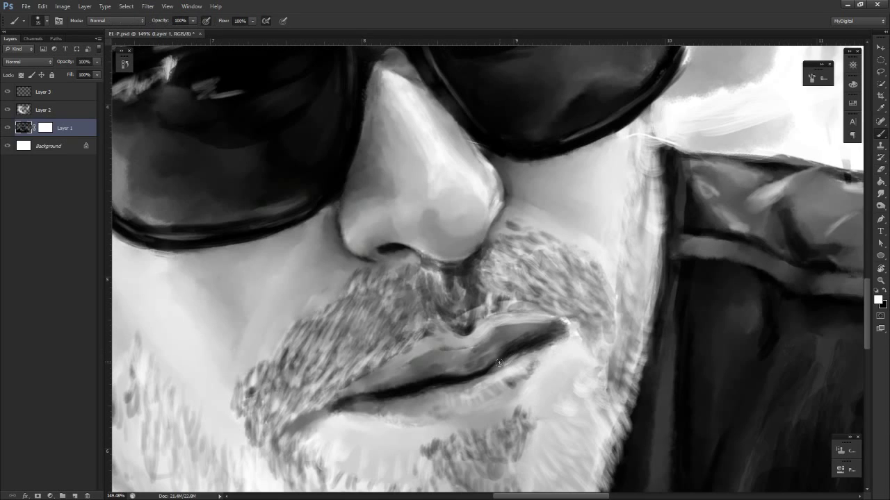
{"action": "key", "text": "x"}
Retouch the far side of the upper lip on Layer 1 with Eraser and Smudge at 32% strength
{"action": "key", "text": "z"}
{"action": "left_click_drag", "start_coordinate": [527, 382], "coordinate": [452, 388]}
{"action": "key", "text": "r"}
{"action": "left_click_drag", "start_coordinate": [555, 395], "coordinate": [331, 344]}
{"action": "left_click_drag", "start_coordinate": [529, 396], "coordinate": [562, 379]}
{"action": "key", "text": "ctrl+space"}
{"action": "left_click_drag", "start_coordinate": [529, 383], "coordinate": [569, 390]}
{"action": "key", "text": "ctrl+space"}
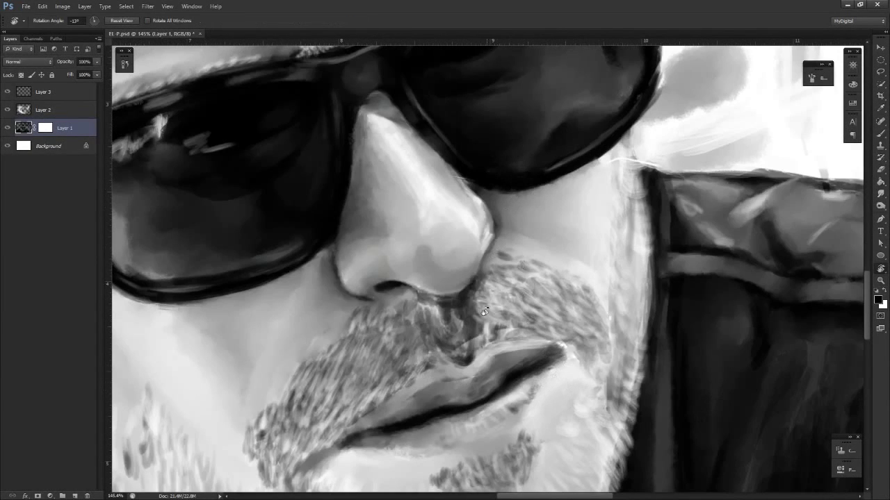
{"action": "key", "text": "e"}
{"action": "key", "text": "r"}
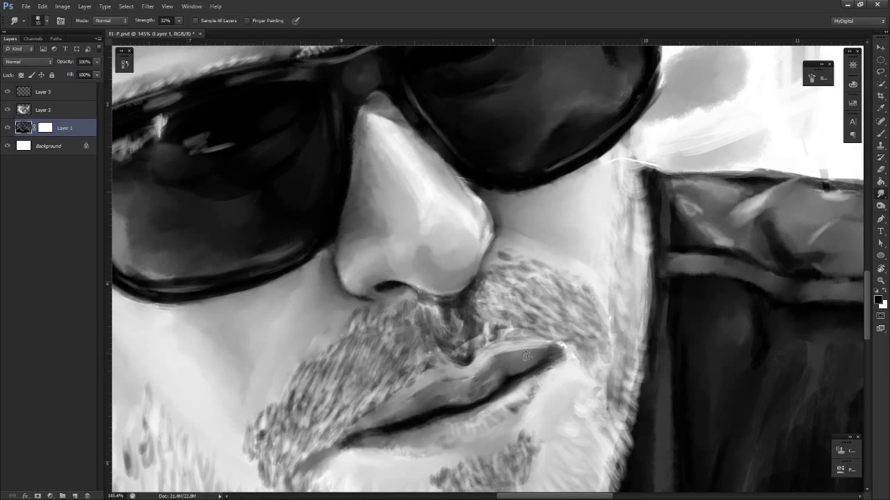
Erase a small patch just above the mouth line on the upper lip and blend it with Smudge
{"action": "key", "text": "ctrl+space"}
{"action": "key", "text": "r"}
{"action": "mouse_move", "coordinate": [538, 375]}
{"action": "left_mouse_down"}
{"action": "mouse_move", "coordinate": [499, 382]}
{"action": "mouse_move", "coordinate": [510, 386]}
{"action": "left_mouse_up"}
{"action": "key", "text": "ctrl+space"}
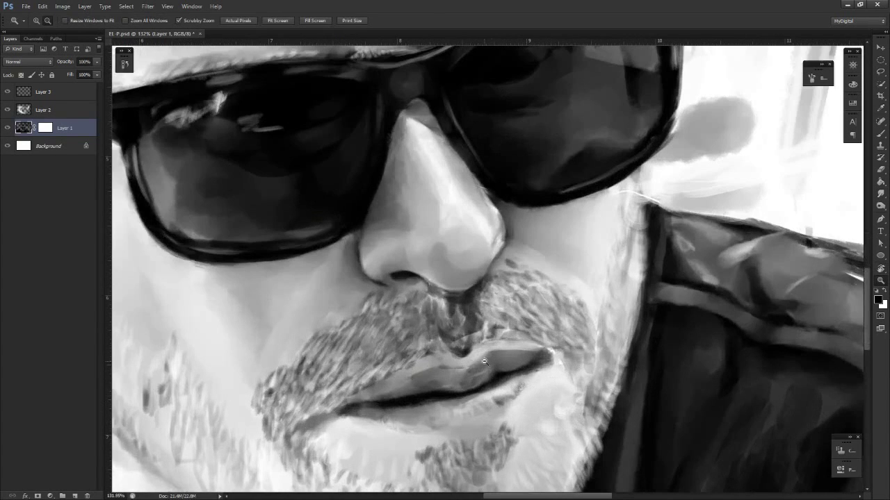
{"action": "key", "text": "e"}
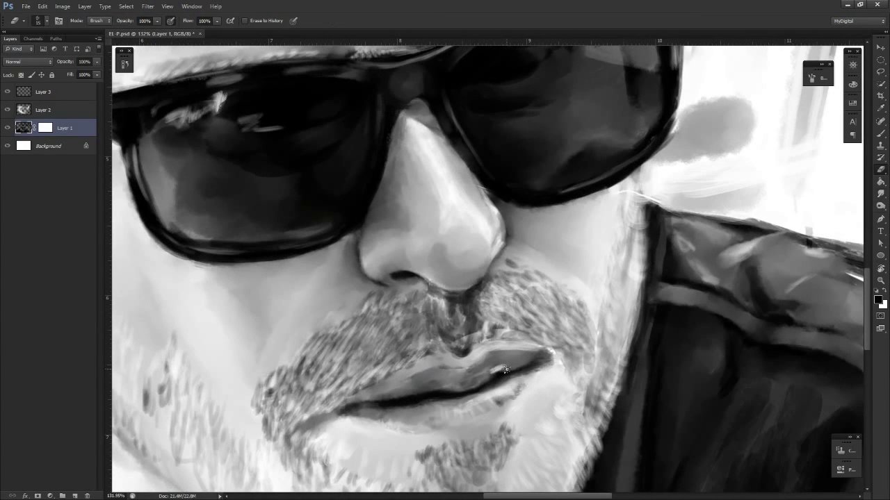
{"action": "key", "text": "r"}
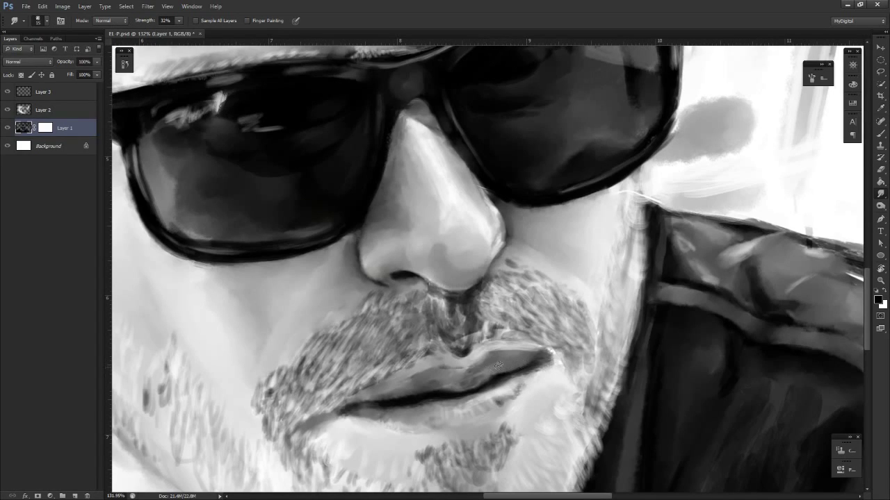
{"action": "left_click", "coordinate": [487, 376], "text": "alt"}
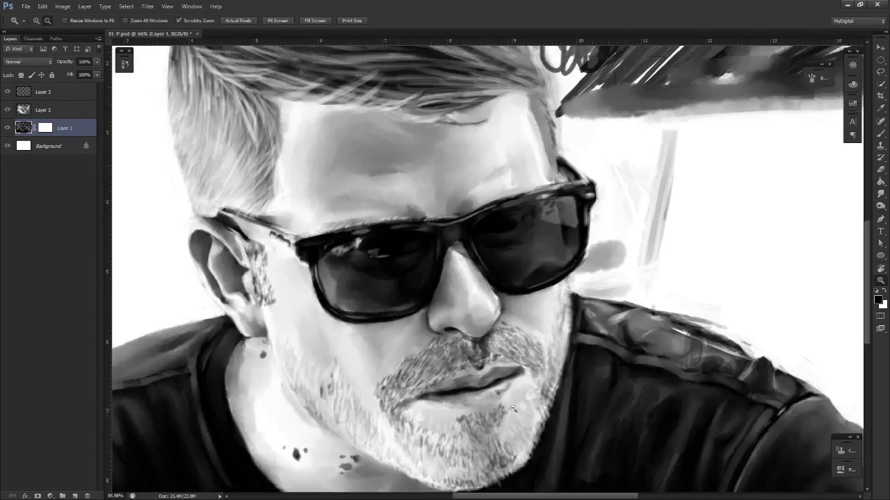
Shape the dark mouth line near the far corner with the black brush, Eraser and Smudge
{"action": "key", "text": "r"}
{"action": "left_click_drag", "start_coordinate": [513, 379], "coordinate": [553, 337]}
{"action": "left_click", "coordinate": [569, 381], "text": "ctrl+alt"}
{"action": "left_click", "coordinate": [516, 372], "text": "ctrl"}
{"action": "left_click", "coordinate": [545, 307], "text": "ctrl"}
{"action": "left_click_drag", "start_coordinate": [545, 307], "coordinate": [538, 346]}
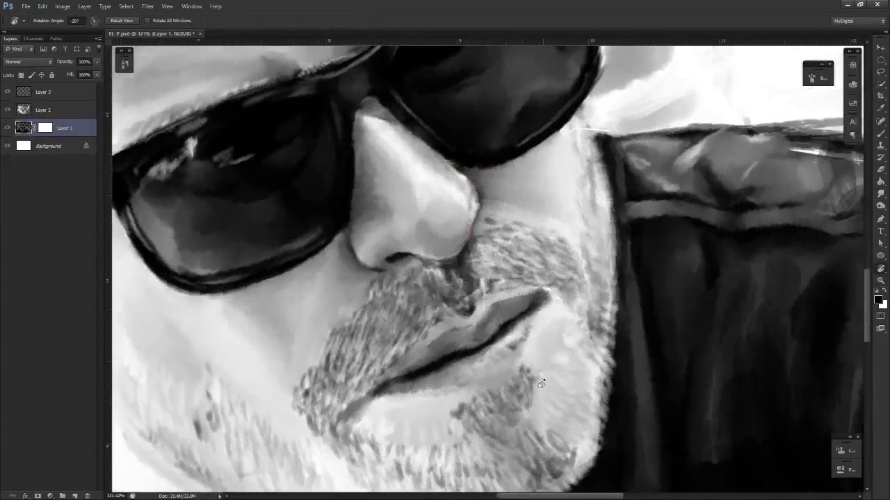
{"action": "key", "text": "b"}
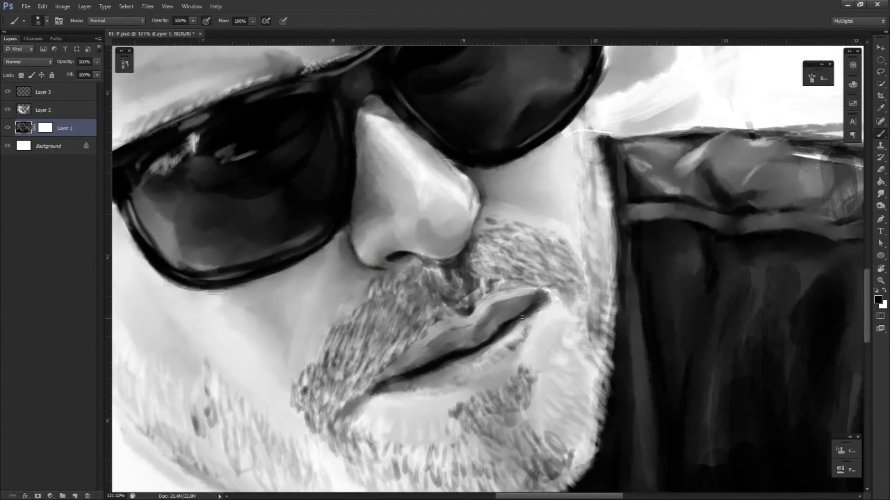
{"action": "key", "text": "e"}
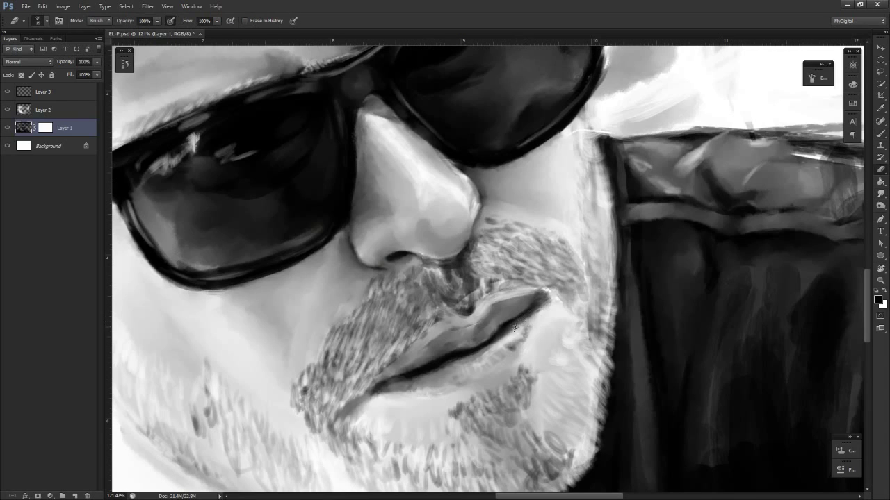
{"action": "key", "text": "s"}
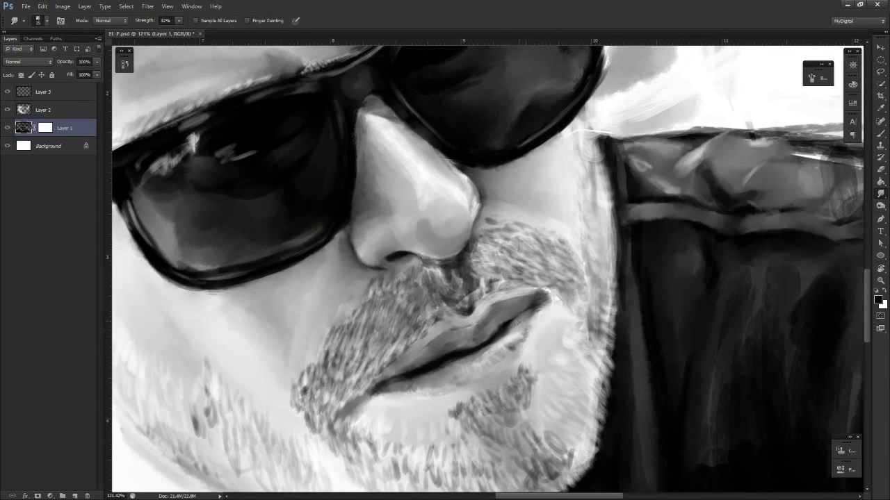
{"action": "key", "text": "b"}
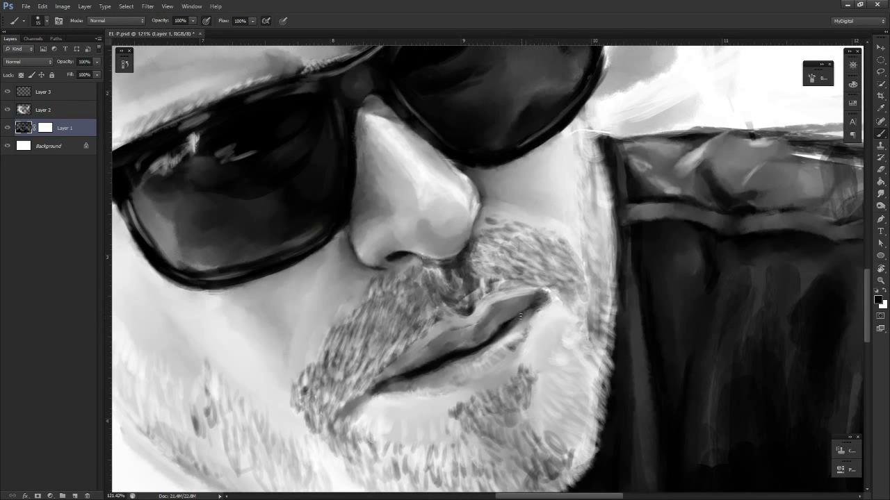
Examine the whole portrait at reduced zoom with the canvas view turned back to level
{"action": "key", "text": "z"}
{"action": "mouse_move", "coordinate": [520, 317]}
{"action": "left_mouse_down"}
{"action": "mouse_move", "coordinate": [480, 326]}
{"action": "mouse_move", "coordinate": [504, 330]}
{"action": "mouse_move", "coordinate": [533, 394]}
{"action": "mouse_move", "coordinate": [462, 399]}
{"action": "mouse_move", "coordinate": [539, 389]}
{"action": "left_mouse_up"}
{"action": "key", "text": "r"}
{"action": "key", "text": "z"}
{"action": "key", "text": "b"}
{"action": "key", "text": "r"}
{"action": "scroll", "coordinate": [501, 326], "scroll_direction": "down", "scroll_amount": 3}
{"action": "key", "text": "z"}
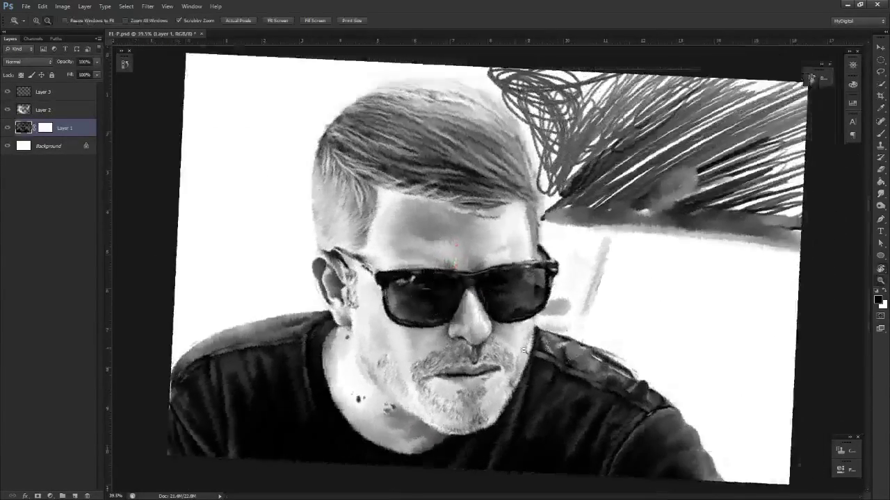
{"action": "left_click_drag", "start_coordinate": [505, 358], "coordinate": [532, 368]}
{"action": "key", "text": "space"}
{"action": "mouse_move", "coordinate": [501, 416]}
{"action": "left_mouse_down"}
{"action": "mouse_move", "coordinate": [564, 371]}
{"action": "mouse_move", "coordinate": [610, 353]}
{"action": "mouse_move", "coordinate": [620, 337]}
{"action": "mouse_move", "coordinate": [561, 353]}
{"action": "left_mouse_up"}
{"action": "key", "text": "z"}
{"action": "key", "text": "b"}
{"action": "key", "text": "z"}
{"action": "key", "text": "r"}
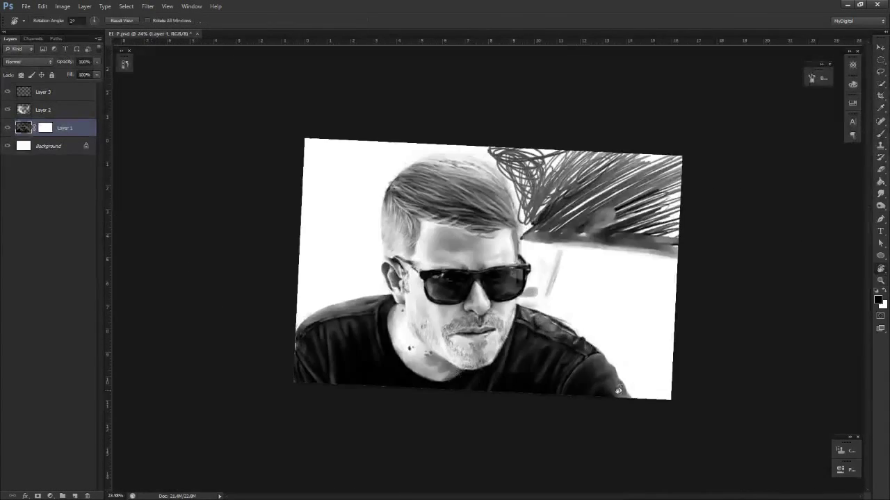
{"action": "left_click_drag", "start_coordinate": [611, 253], "coordinate": [655, 256]}
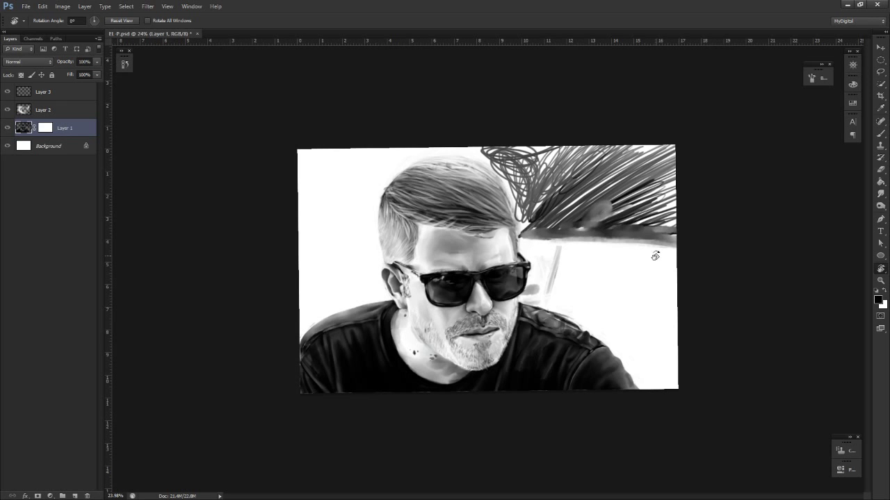
Choose the Pencil brush preset for painting fine hairs on the sideburn beside the ear
{"action": "key", "text": "z"}
{"action": "left_click_drag", "start_coordinate": [411, 284], "coordinate": [455, 303]}
{"action": "key", "text": "b"}
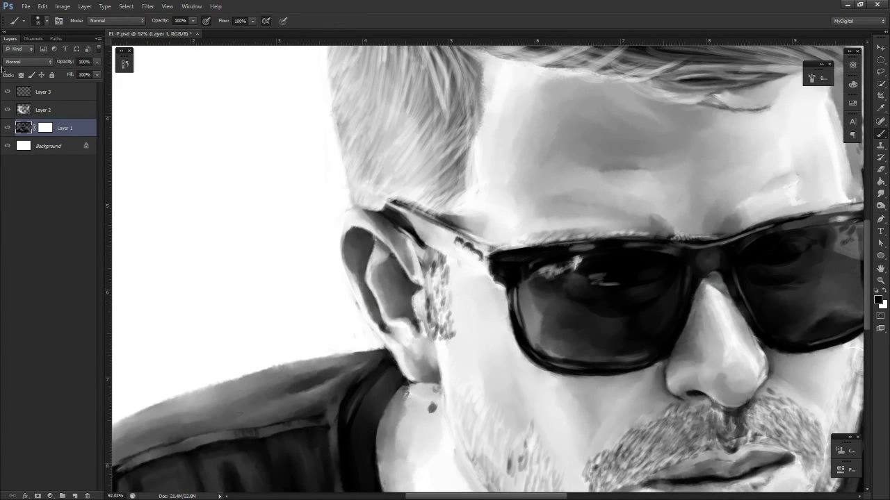
{"action": "left_click", "coordinate": [38, 20]}
{"action": "scroll", "coordinate": [104, 236], "scroll_direction": "down", "scroll_amount": 1}
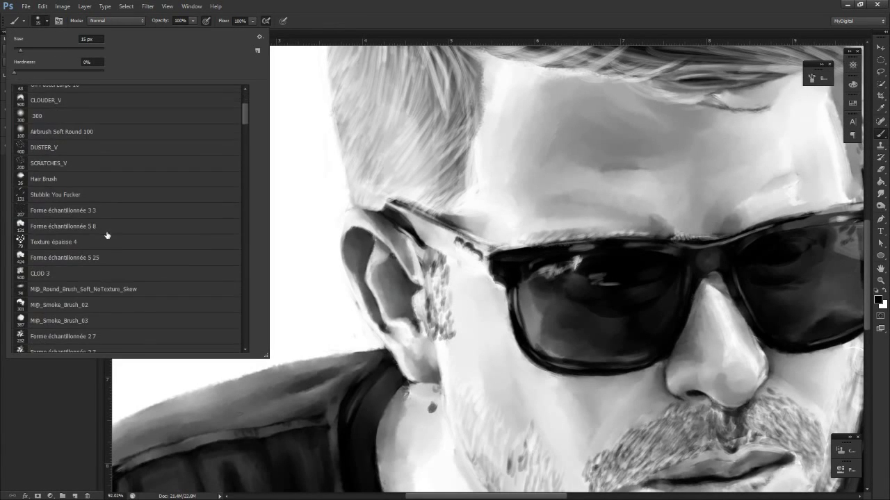
{"action": "left_click", "coordinate": [239, 118]}
{"action": "left_click_drag", "start_coordinate": [245, 114], "coordinate": [245, 221]}
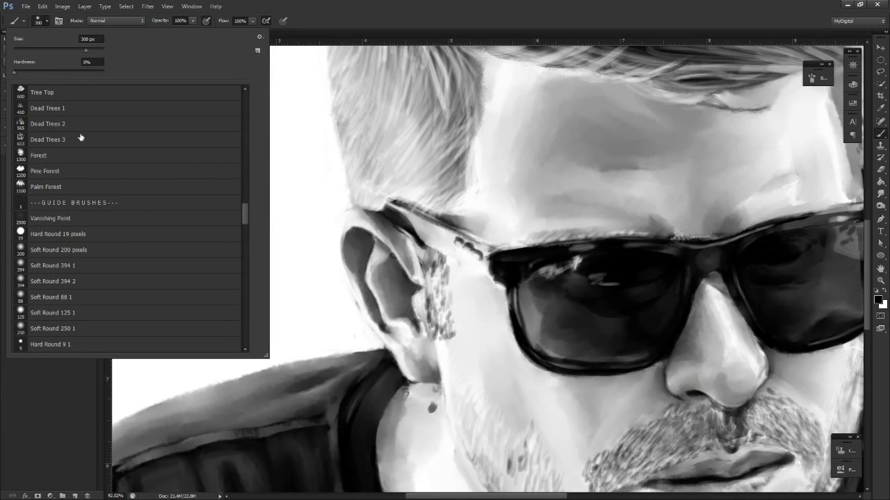
{"action": "scroll", "coordinate": [106, 130], "scroll_direction": "down", "scroll_amount": 2}
{"action": "scroll", "coordinate": [106, 130], "scroll_direction": "down", "scroll_amount": 2}
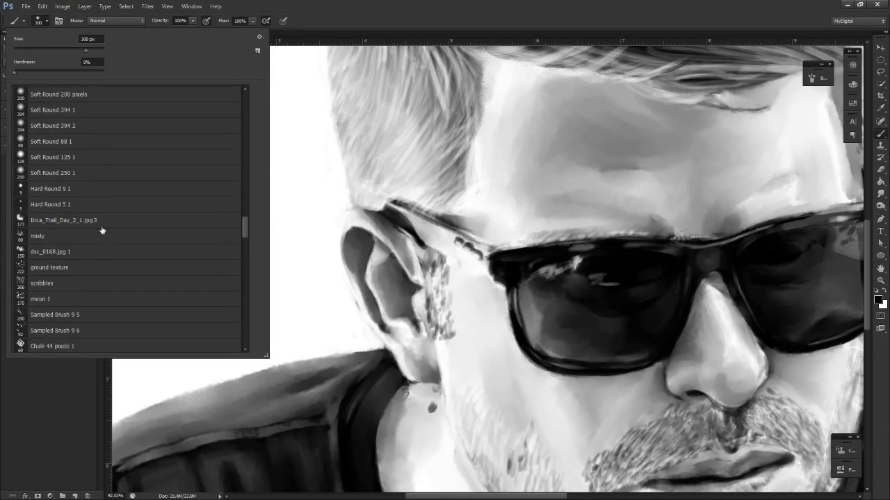
{"action": "scroll", "coordinate": [99, 230], "scroll_direction": "down", "scroll_amount": 3}
{"action": "scroll", "coordinate": [107, 233], "scroll_direction": "down", "scroll_amount": 10}
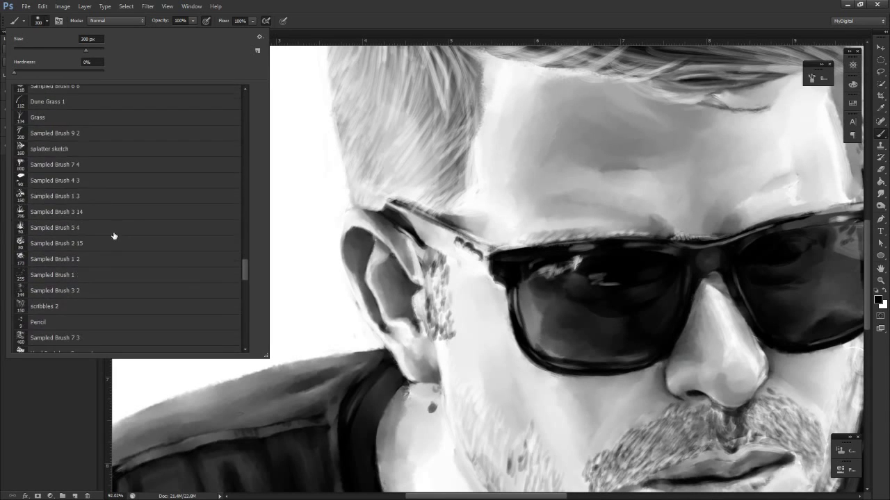
{"action": "scroll", "coordinate": [116, 234], "scroll_direction": "down", "scroll_amount": 2}
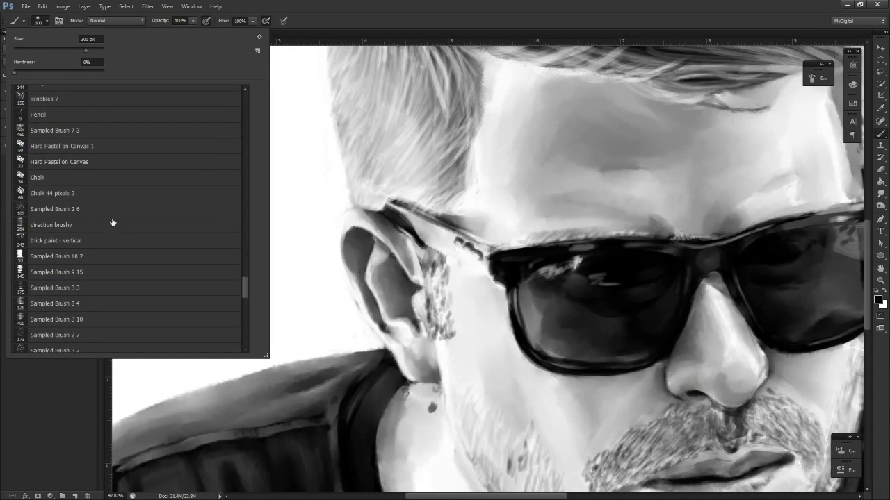
{"action": "left_click", "coordinate": [55, 118]}
Paint fine vertical hairs along the front edge of the sideburn beside the ear with the Pencil brush
{"action": "left_click_drag", "start_coordinate": [442, 280], "coordinate": [443, 305]}
{"action": "key", "text": "ctrl+z"}
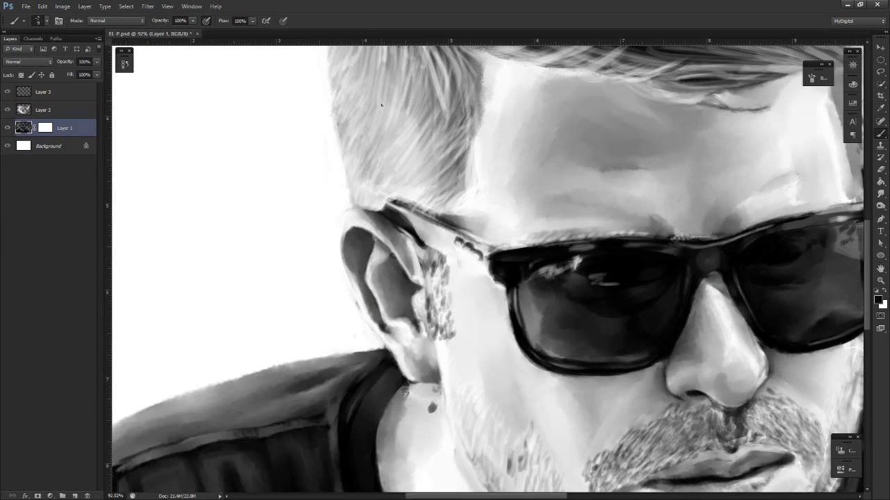
{"action": "left_click", "coordinate": [471, 295], "text": "ctrl"}
{"action": "left_click_drag", "start_coordinate": [442, 263], "coordinate": [440, 317]}
{"action": "left_click_drag", "start_coordinate": [435, 280], "coordinate": [437, 334]}
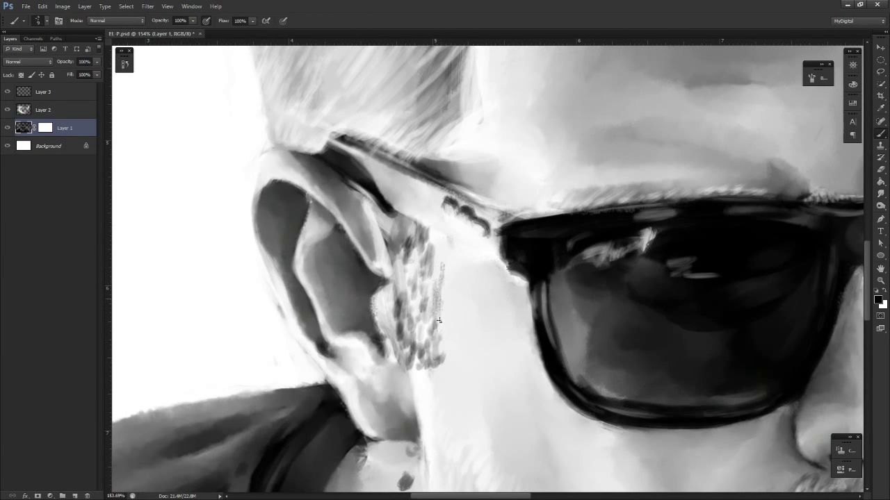
{"action": "left_click_drag", "start_coordinate": [441, 299], "coordinate": [443, 336]}
{"action": "left_click_drag", "start_coordinate": [434, 268], "coordinate": [434, 294]}
{"action": "mouse_move", "coordinate": [433, 245]}
{"action": "left_mouse_down"}
{"action": "mouse_move", "coordinate": [437, 341]}
{"action": "mouse_move", "coordinate": [446, 356]}
{"action": "left_mouse_up"}
{"action": "left_click_drag", "start_coordinate": [444, 292], "coordinate": [445, 336]}
{"action": "left_click_drag", "start_coordinate": [432, 259], "coordinate": [434, 287]}
{"action": "left_click_drag", "start_coordinate": [438, 244], "coordinate": [441, 259]}
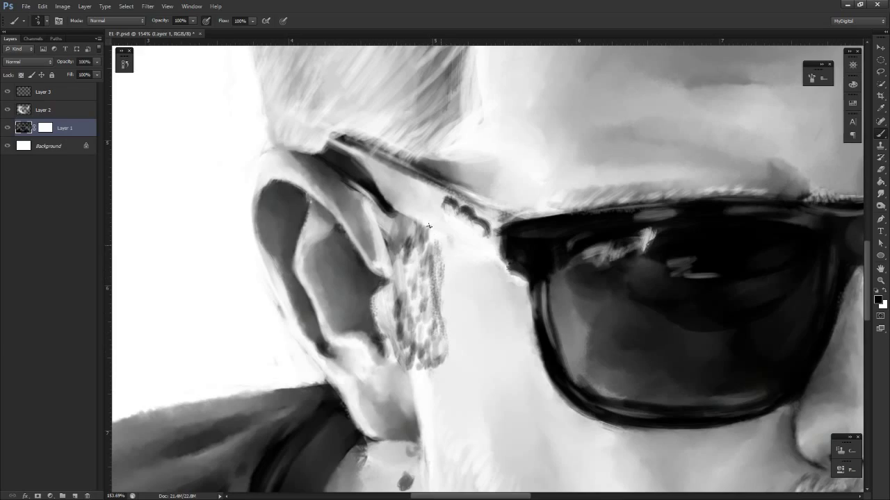
{"action": "left_click_drag", "start_coordinate": [428, 228], "coordinate": [426, 243]}
{"action": "mouse_move", "coordinate": [449, 305]}
{"action": "left_mouse_down"}
{"action": "mouse_move", "coordinate": [425, 373]}
{"action": "mouse_move", "coordinate": [402, 377]}
{"action": "left_mouse_up"}
Switch to the Drawer brush preset for working on the sideburn hair
{"action": "key", "text": "r"}
{"action": "mouse_move", "coordinate": [476, 347]}
{"action": "left_mouse_down"}
{"action": "mouse_move", "coordinate": [445, 334]}
{"action": "mouse_move", "coordinate": [412, 281]}
{"action": "mouse_move", "coordinate": [470, 341]}
{"action": "left_mouse_up"}
{"action": "left_click_drag", "start_coordinate": [393, 311], "coordinate": [599, 381]}
{"action": "key", "text": "b"}
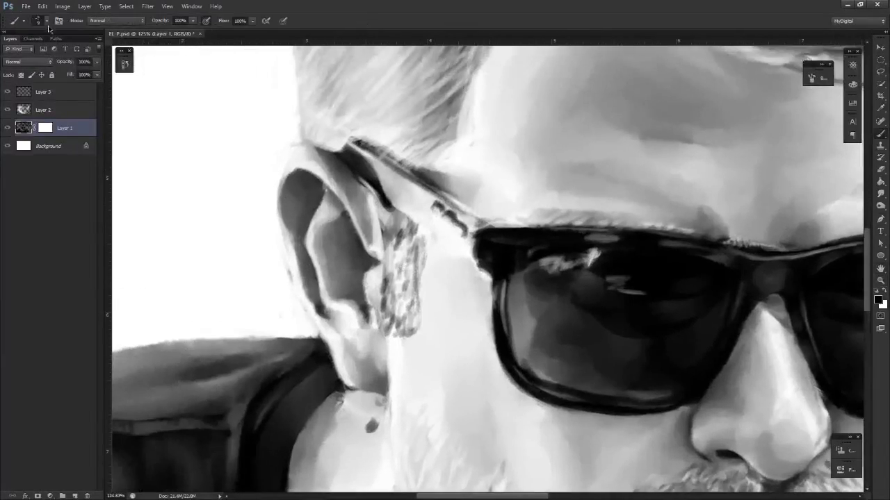
{"action": "left_click", "coordinate": [46, 21]}
{"action": "mouse_move", "coordinate": [244, 282]}
{"action": "left_mouse_down"}
{"action": "mouse_move", "coordinate": [254, 345]}
{"action": "mouse_move", "coordinate": [254, 173]}
{"action": "left_mouse_up"}
{"action": "left_click", "coordinate": [144, 152]}
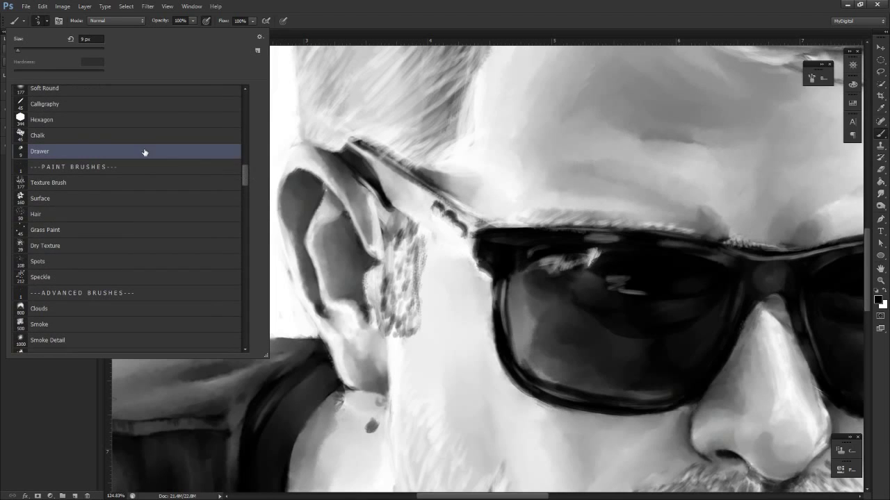
{"action": "left_click_drag", "start_coordinate": [420, 281], "coordinate": [430, 272]}
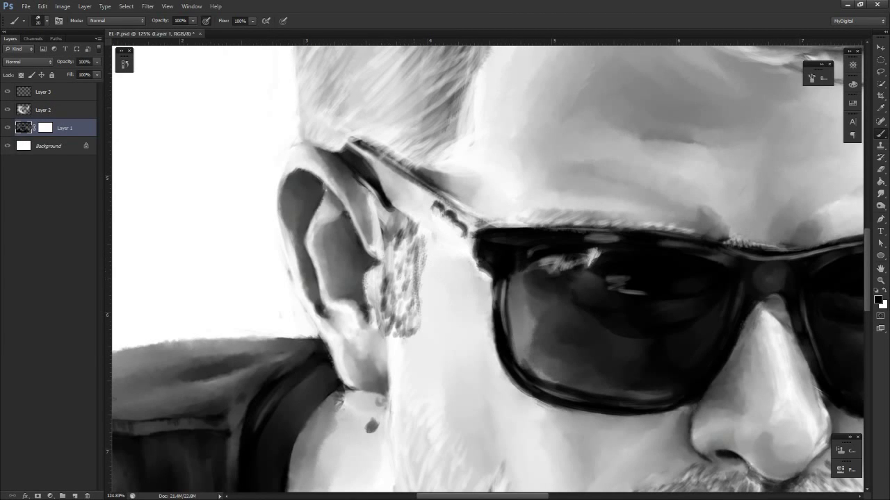
Soften the sideburn's front edge and break up its hair texture with Smudge, Eraser and brush
{"action": "key", "text": "r"}
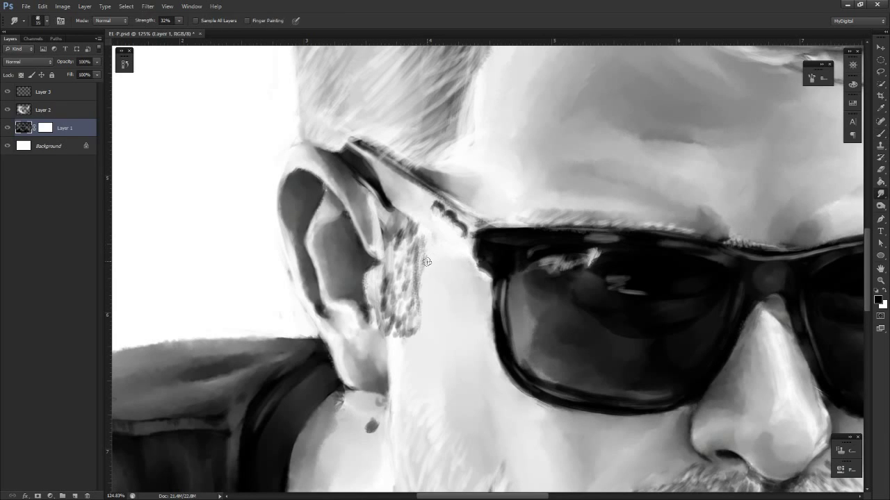
{"action": "mouse_move", "coordinate": [421, 238]}
{"action": "left_mouse_down"}
{"action": "mouse_move", "coordinate": [410, 315]}
{"action": "mouse_move", "coordinate": [412, 234]}
{"action": "mouse_move", "coordinate": [404, 315]}
{"action": "mouse_move", "coordinate": [410, 280]}
{"action": "mouse_move", "coordinate": [413, 304]}
{"action": "mouse_move", "coordinate": [412, 314]}
{"action": "mouse_move", "coordinate": [415, 261]}
{"action": "left_mouse_up"}
{"action": "key", "text": "e"}
{"action": "mouse_move", "coordinate": [410, 306]}
{"action": "left_mouse_down"}
{"action": "mouse_move", "coordinate": [409, 244]}
{"action": "mouse_move", "coordinate": [397, 265]}
{"action": "mouse_move", "coordinate": [398, 247]}
{"action": "mouse_move", "coordinate": [410, 227]}
{"action": "mouse_move", "coordinate": [410, 237]}
{"action": "mouse_move", "coordinate": [419, 229]}
{"action": "mouse_move", "coordinate": [403, 221]}
{"action": "mouse_move", "coordinate": [389, 255]}
{"action": "mouse_move", "coordinate": [405, 256]}
{"action": "mouse_move", "coordinate": [417, 234]}
{"action": "left_mouse_up"}
{"action": "key", "text": "b"}
{"action": "mouse_move", "coordinate": [425, 275]}
{"action": "left_mouse_down"}
{"action": "mouse_move", "coordinate": [425, 238]}
{"action": "mouse_move", "coordinate": [419, 272]}
{"action": "mouse_move", "coordinate": [424, 238]}
{"action": "mouse_move", "coordinate": [396, 262]}
{"action": "left_mouse_up"}
{"action": "key", "text": "e"}
Examine the sideburn against the whole portrait at reduced zoom with the canvas view tilted
{"action": "key", "text": "z"}
{"action": "key", "text": "r"}
{"action": "mouse_move", "coordinate": [439, 361]}
{"action": "left_mouse_down"}
{"action": "mouse_move", "coordinate": [427, 354]}
{"action": "mouse_move", "coordinate": [429, 184]}
{"action": "mouse_move", "coordinate": [588, 246]}
{"action": "mouse_move", "coordinate": [518, 367]}
{"action": "mouse_move", "coordinate": [480, 374]}
{"action": "left_mouse_up"}
{"action": "key", "text": "z"}
{"action": "left_click_drag", "start_coordinate": [518, 364], "coordinate": [410, 362]}
{"action": "key", "text": "r"}
{"action": "key", "text": "z"}
{"action": "key", "text": "space"}
{"action": "left_click_drag", "start_coordinate": [365, 229], "coordinate": [406, 234]}
{"action": "left_click_drag", "start_coordinate": [399, 237], "coordinate": [424, 236]}
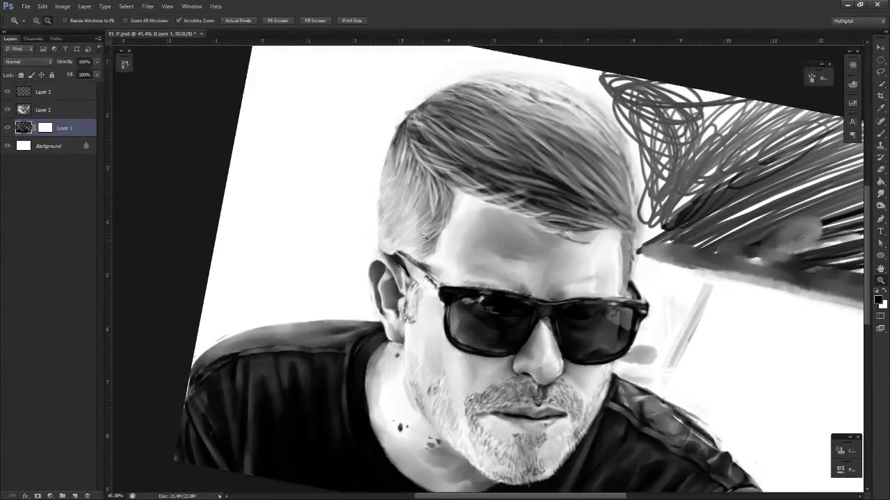
Extend the sideburn down the cheek below its lower edge with thin brushed and smudged hair strokes
{"action": "key", "text": "b"}
{"action": "key", "text": "e"}
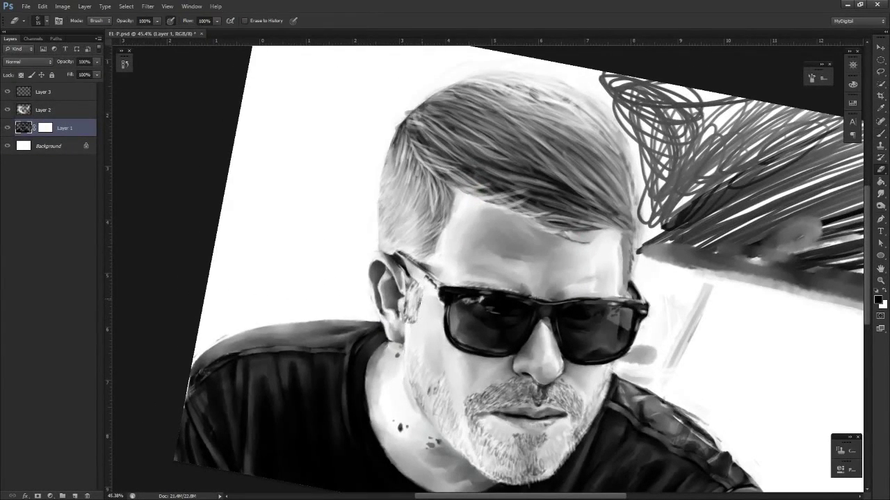
{"action": "key", "text": "b"}
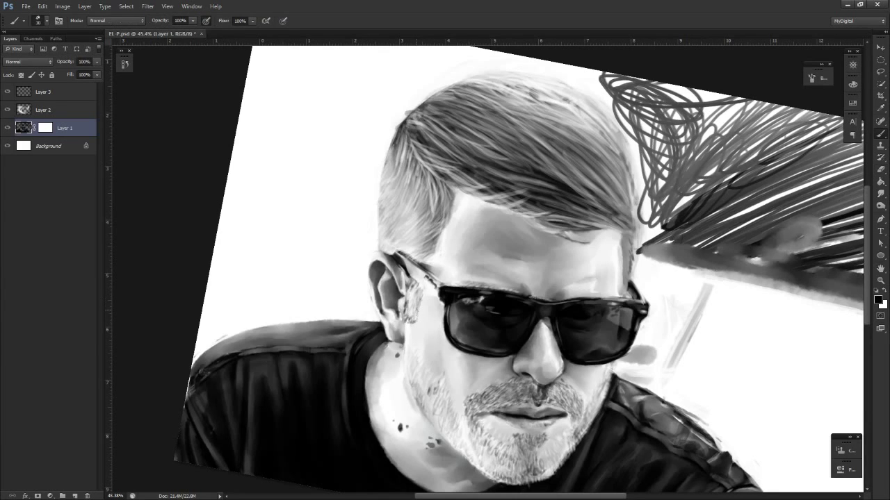
{"action": "key", "text": "e"}
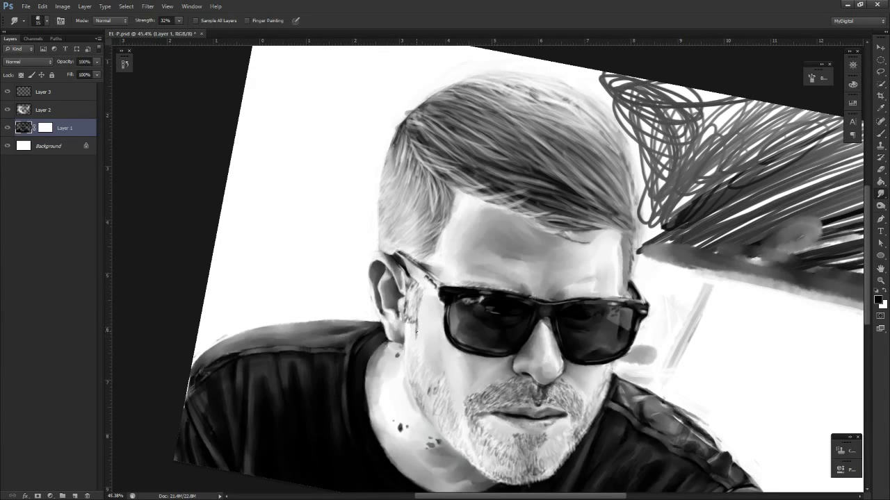
{"action": "scroll", "coordinate": [416, 333], "scroll_direction": "up", "scroll_amount": 5}
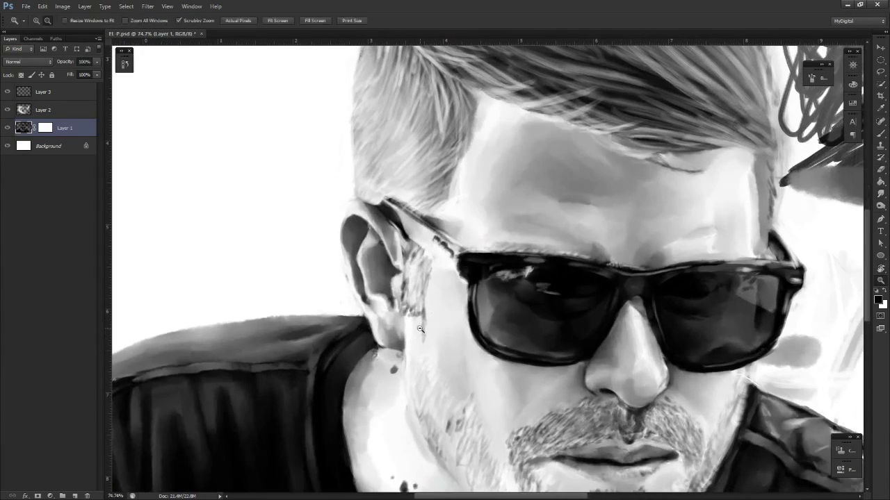
{"action": "scroll", "coordinate": [418, 332], "scroll_direction": "up", "scroll_amount": 2}
{"action": "left_click_drag", "start_coordinate": [425, 317], "coordinate": [421, 344]}
{"action": "key", "text": "b"}
{"action": "key", "text": "e"}
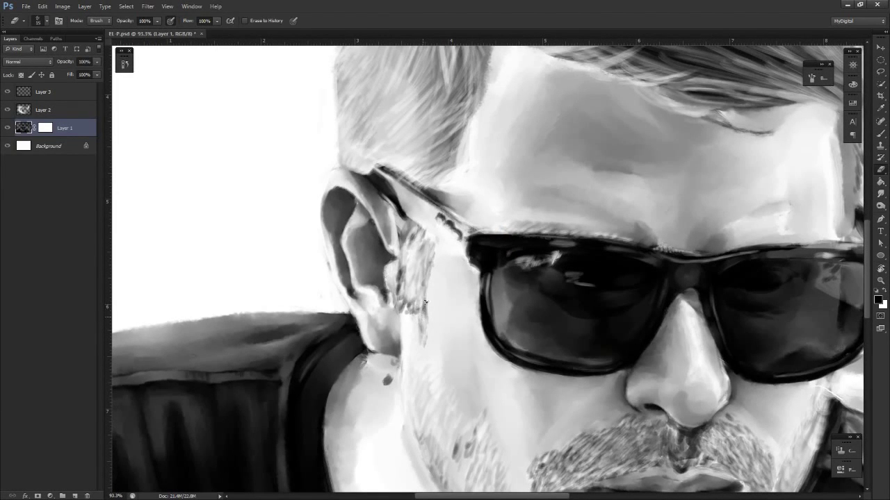
Fill in the narrow lower end of the sideburn with the brush and thin it with the Eraser
{"action": "key", "text": "z"}
{"action": "mouse_move", "coordinate": [435, 337]}
{"action": "left_mouse_down"}
{"action": "mouse_move", "coordinate": [382, 339]}
{"action": "mouse_move", "coordinate": [421, 338]}
{"action": "left_mouse_up"}
{"action": "key", "text": "r"}
{"action": "key", "text": "z"}
{"action": "left_click_drag", "start_coordinate": [424, 340], "coordinate": [466, 341]}
{"action": "key", "text": "b"}
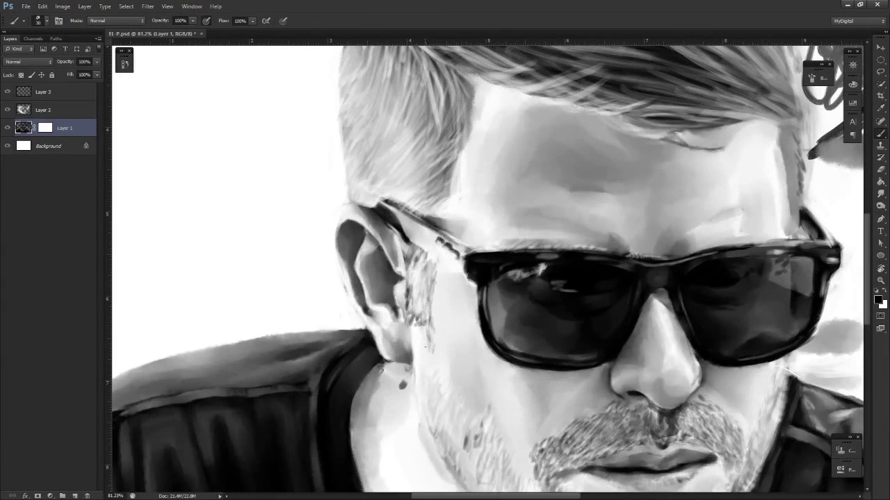
{"action": "key", "text": "e"}
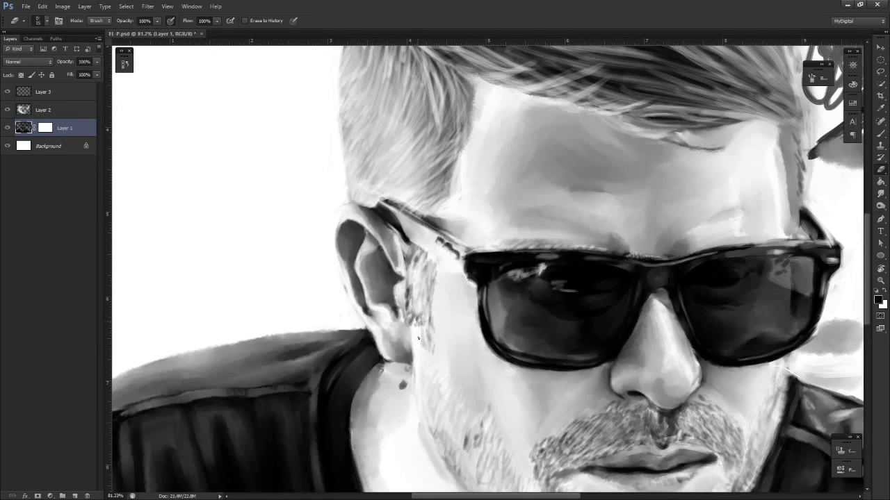
{"action": "key", "text": "b"}
Add darker hairs where the sideburn tapers toward the beard and lighten them with the Eraser
{"action": "key", "text": "z"}
{"action": "left_click_drag", "start_coordinate": [435, 326], "coordinate": [372, 330]}
{"action": "key", "text": "r"}
{"action": "mouse_move", "coordinate": [453, 369]}
{"action": "left_mouse_down"}
{"action": "mouse_move", "coordinate": [371, 352]}
{"action": "mouse_move", "coordinate": [458, 378]}
{"action": "left_mouse_up"}
{"action": "key", "text": "z"}
{"action": "left_click_drag", "start_coordinate": [390, 283], "coordinate": [445, 286]}
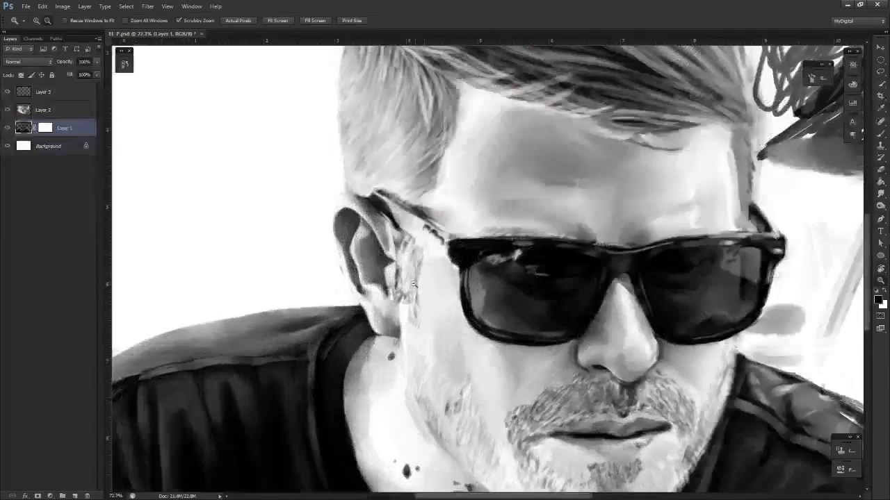
{"action": "key", "text": "e"}
{"action": "key", "text": "b"}
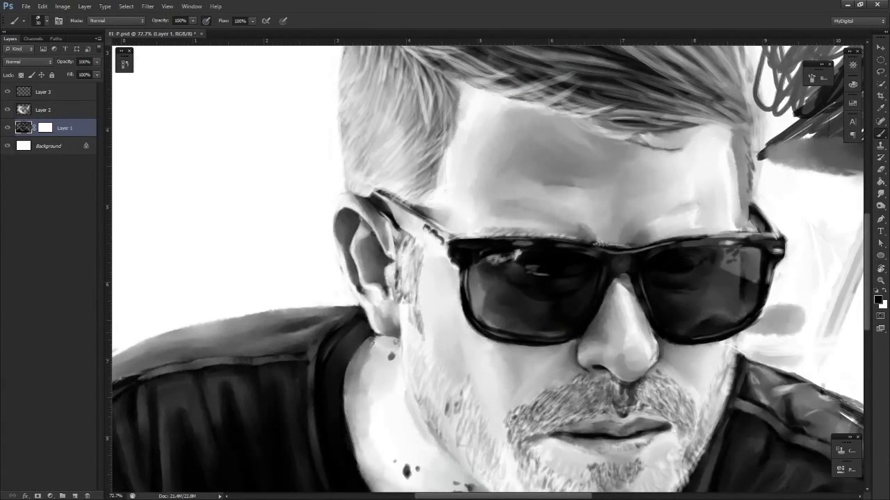
{"action": "key", "text": "e"}
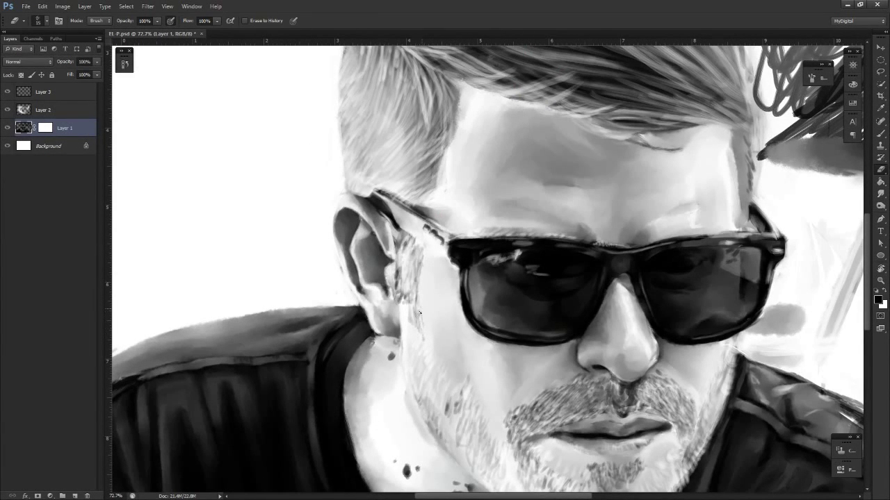
Examine the whole portrait at reduced zoom while turning the canvas view
{"action": "key", "text": "z"}
{"action": "left_click_drag", "start_coordinate": [448, 313], "coordinate": [395, 315]}
{"action": "key", "text": "r"}
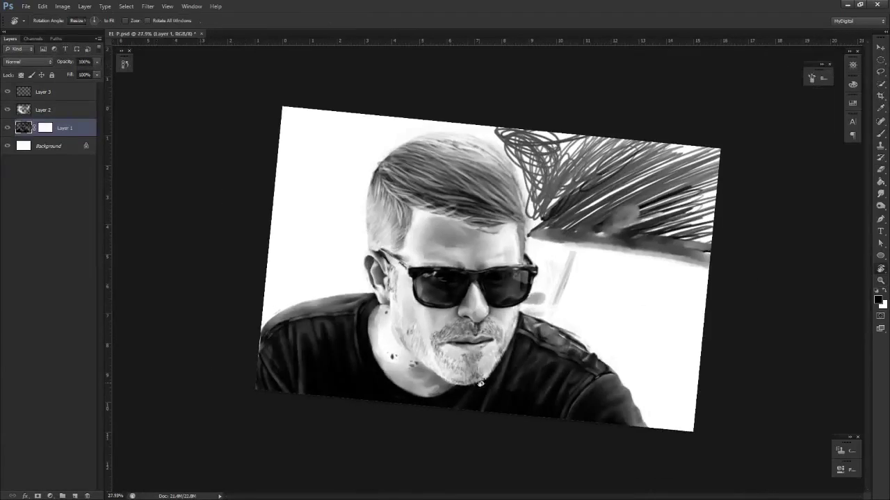
{"action": "left_click_drag", "start_coordinate": [478, 383], "coordinate": [499, 377]}
{"action": "key", "text": "z"}
{"action": "key", "text": "space"}
{"action": "mouse_move", "coordinate": [426, 300]}
{"action": "left_mouse_down"}
{"action": "mouse_move", "coordinate": [566, 310]}
{"action": "mouse_move", "coordinate": [500, 342]}
{"action": "mouse_move", "coordinate": [526, 350]}
{"action": "left_mouse_up"}
Refine the dark edge of the sunglasses' temple arm near the hinge with Smudge, brush and Eraser
{"action": "key", "text": "z"}
{"action": "left_click_drag", "start_coordinate": [468, 299], "coordinate": [499, 301]}
{"action": "key", "text": "r"}
{"action": "left_click_drag", "start_coordinate": [495, 355], "coordinate": [466, 355]}
{"action": "key", "text": "s"}
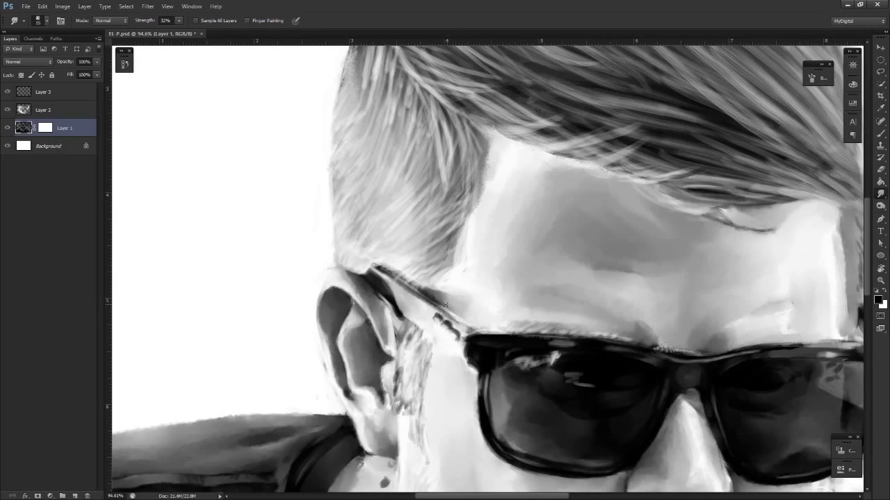
{"action": "key", "text": "z"}
{"action": "mouse_move", "coordinate": [487, 356]}
{"action": "left_mouse_down"}
{"action": "mouse_move", "coordinate": [451, 348]}
{"action": "mouse_move", "coordinate": [477, 339]}
{"action": "left_mouse_up"}
{"action": "key", "text": "r"}
{"action": "key", "text": "z"}
{"action": "key", "text": "b"}
{"action": "key", "text": "e"}
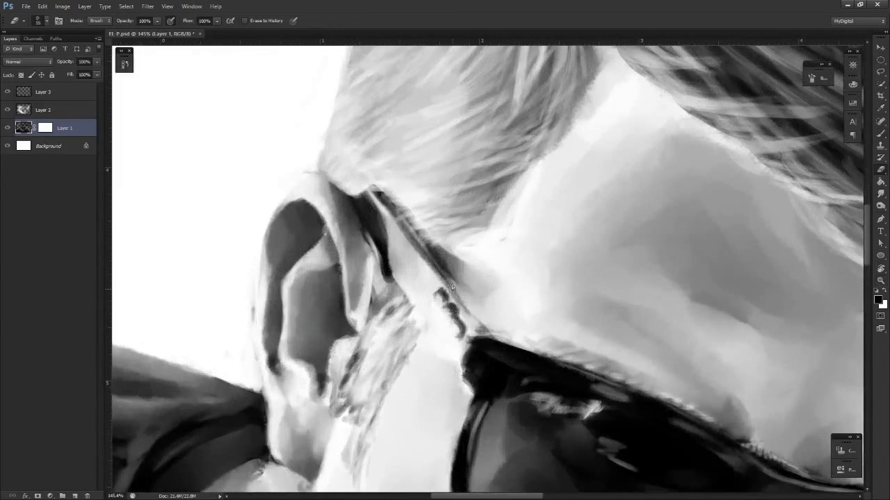
Darken the lower end of the sunglasses' temple arm on Layer 1 and clean its edges with the Eraser
{"action": "key", "text": "b"}
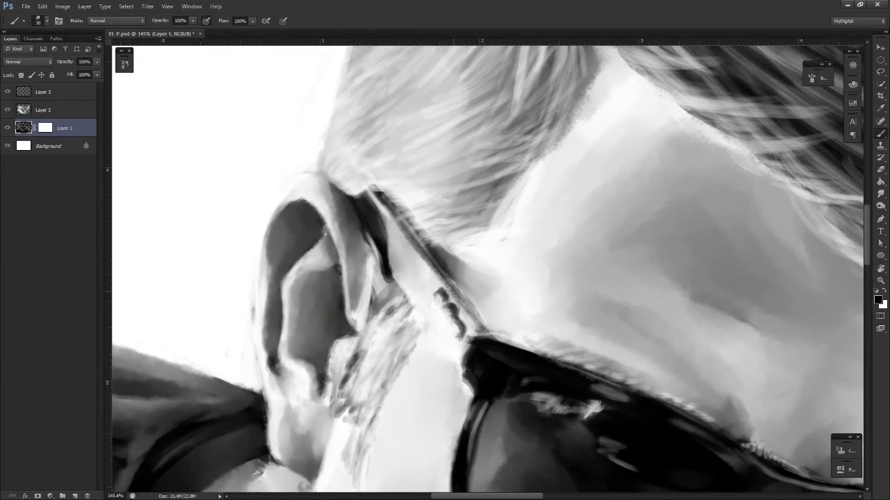
{"action": "key", "text": "e"}
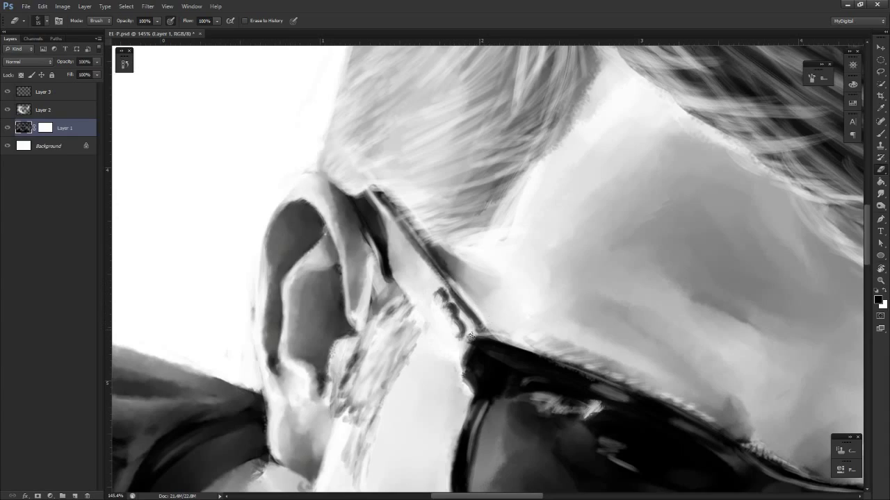
{"action": "key", "text": "r"}
{"action": "key", "text": "z"}
{"action": "left_click_drag", "start_coordinate": [518, 362], "coordinate": [415, 342]}
{"action": "key", "text": "r"}
{"action": "key", "text": "z"}
{"action": "left_click_drag", "start_coordinate": [467, 278], "coordinate": [491, 264]}
{"action": "left_click_drag", "start_coordinate": [483, 329], "coordinate": [520, 351]}
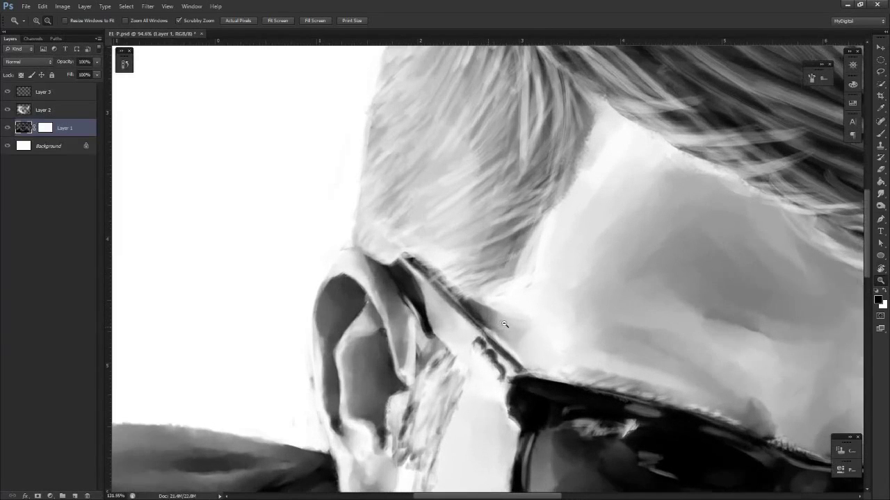
{"action": "key", "text": "b"}
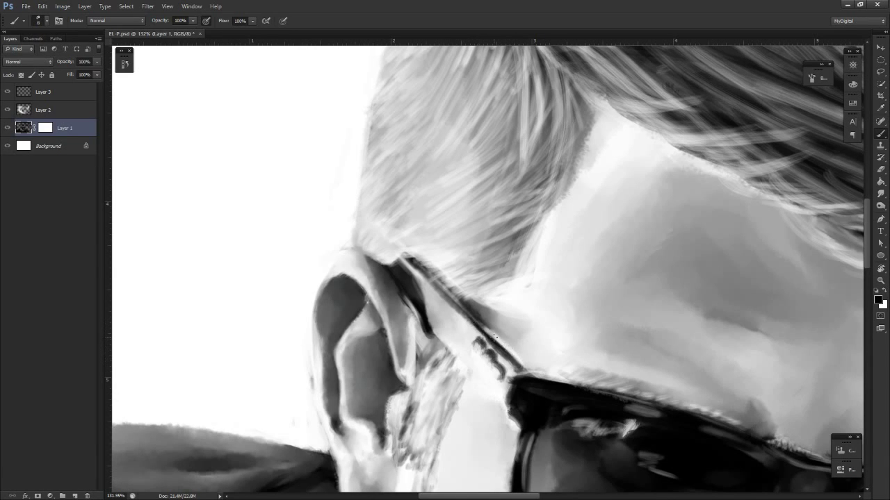
{"action": "key", "text": "e"}
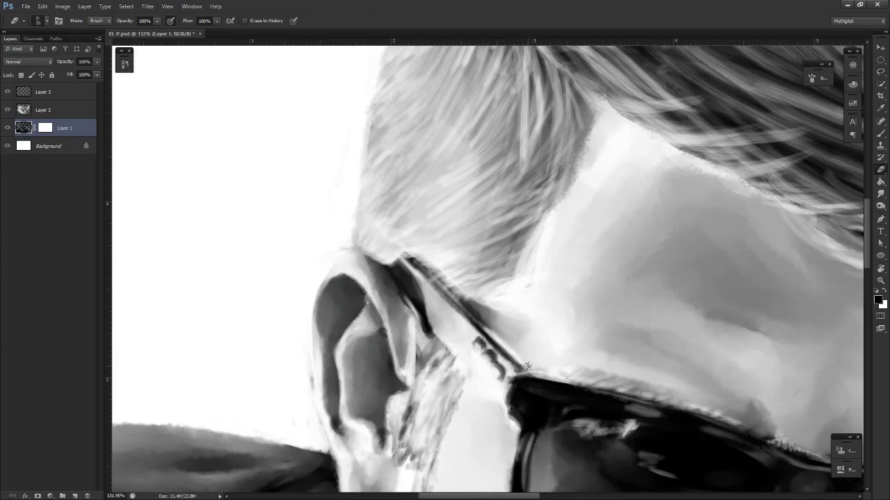
Paint the dark line of the temple arm further toward the corner of the sunglasses frame
{"action": "key", "text": "alt+space"}
{"action": "left_click_drag", "start_coordinate": [537, 390], "coordinate": [486, 396]}
{"action": "mouse_move", "coordinate": [545, 415]}
{"action": "left_mouse_down"}
{"action": "mouse_move", "coordinate": [518, 415]}
{"action": "mouse_move", "coordinate": [572, 407]}
{"action": "mouse_move", "coordinate": [516, 362]}
{"action": "left_mouse_up"}
{"action": "key", "text": "space"}
{"action": "key", "text": "r"}
{"action": "left_click_drag", "start_coordinate": [516, 362], "coordinate": [529, 362]}
{"action": "key", "text": "alt+space"}
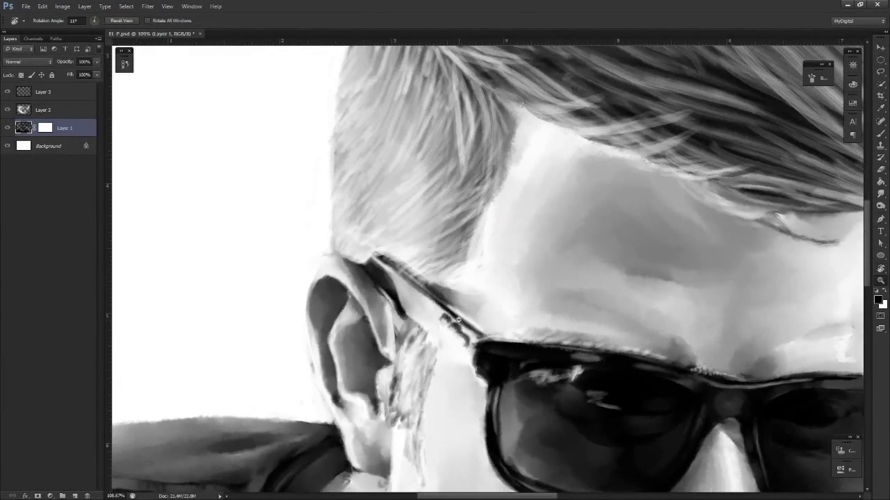
{"action": "left_click_drag", "start_coordinate": [470, 333], "coordinate": [496, 339]}
{"action": "left_click_drag", "start_coordinate": [517, 374], "coordinate": [546, 367]}
{"action": "key", "text": "b"}
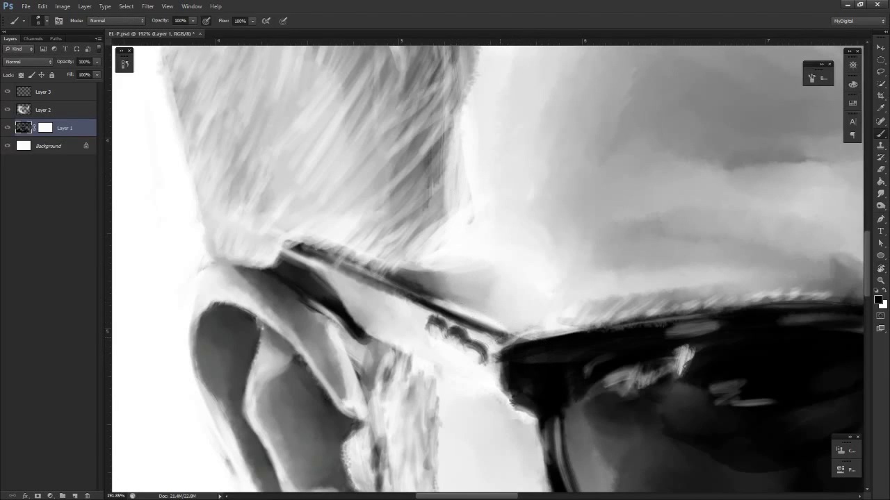
Sharpen the temple arm's dark edge where it meets the frame, alternating Brush and Eraser
{"action": "key", "text": "r"}
{"action": "left_click_drag", "start_coordinate": [536, 407], "coordinate": [463, 413]}
{"action": "key", "text": "e"}
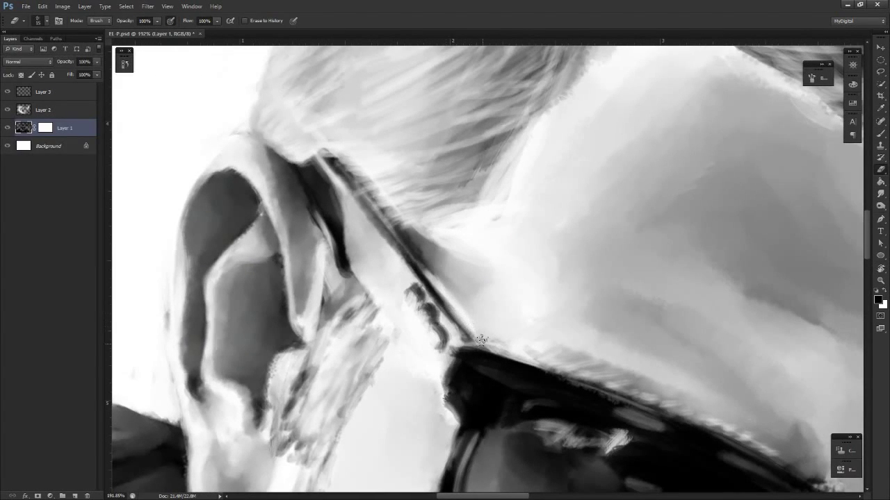
{"action": "key", "text": "b"}
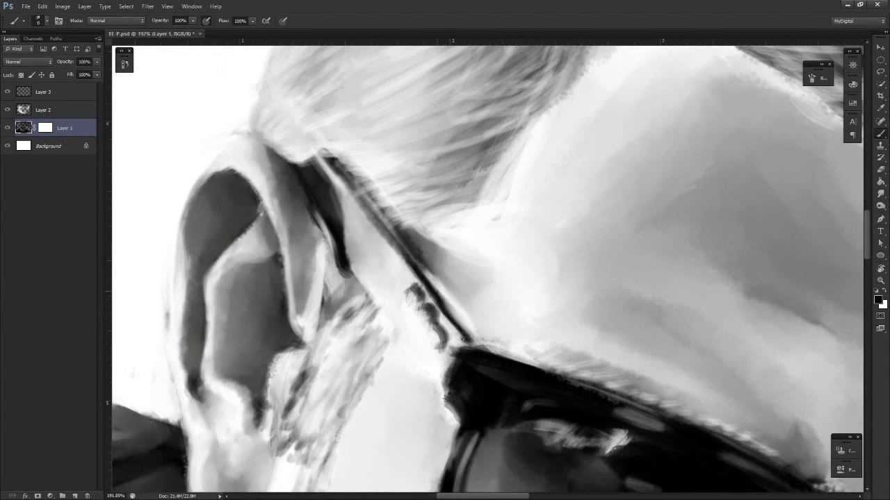
{"action": "key", "text": "e"}
{"action": "mouse_move", "coordinate": [434, 283]}
{"action": "left_mouse_down"}
{"action": "mouse_move", "coordinate": [473, 331]}
{"action": "mouse_move", "coordinate": [452, 312]}
{"action": "left_mouse_up"}
Repaint the small dark ornament on the sunglasses' temple arm as a row of separate strokes
{"action": "key", "text": "z"}
{"action": "left_click_drag", "start_coordinate": [488, 372], "coordinate": [427, 379]}
{"action": "key", "text": "r"}
{"action": "key", "text": "space"}
{"action": "left_click_drag", "start_coordinate": [485, 417], "coordinate": [537, 325]}
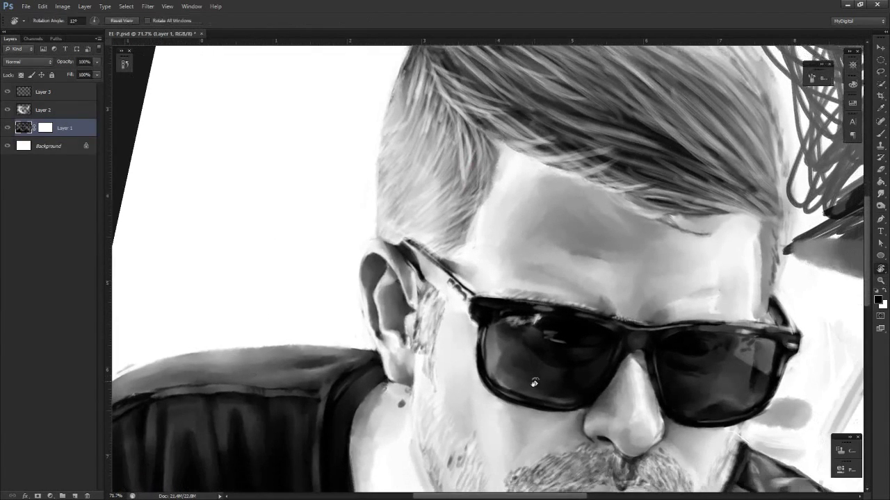
{"action": "left_click_drag", "start_coordinate": [532, 383], "coordinate": [541, 379]}
{"action": "key", "text": "z"}
{"action": "left_click_drag", "start_coordinate": [470, 376], "coordinate": [493, 374]}
{"action": "key", "text": "space"}
{"action": "left_click_drag", "start_coordinate": [492, 374], "coordinate": [514, 387]}
{"action": "scroll", "coordinate": [514, 386], "scroll_direction": "down", "scroll_amount": 6}
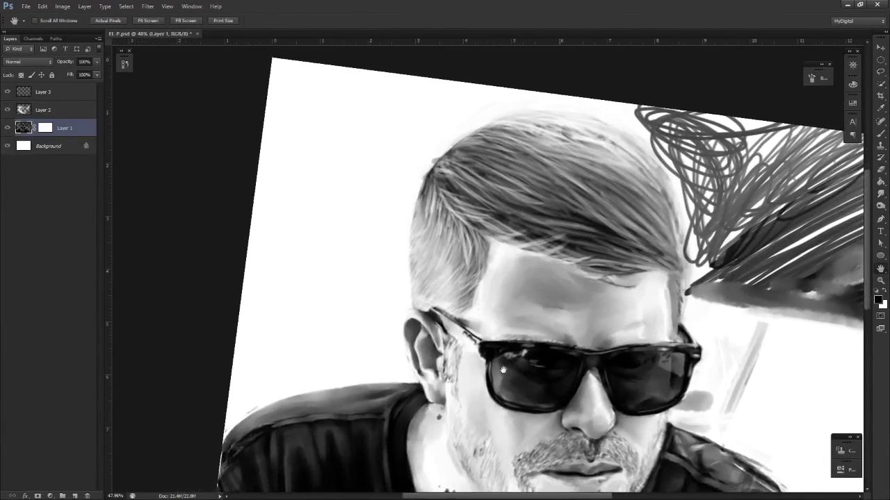
{"action": "key", "text": "z"}
{"action": "mouse_move", "coordinate": [472, 339]}
{"action": "left_mouse_down"}
{"action": "mouse_move", "coordinate": [522, 335]}
{"action": "mouse_move", "coordinate": [482, 352]}
{"action": "left_mouse_up"}
{"action": "key", "text": "b"}
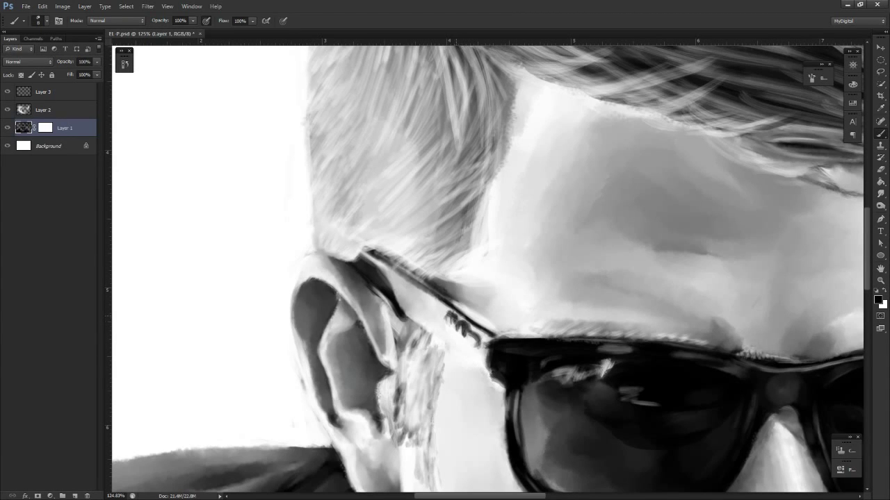
Erase light gaps between the ornament's strokes on the temple arm and touch up the dark marks
{"action": "key", "text": "e"}
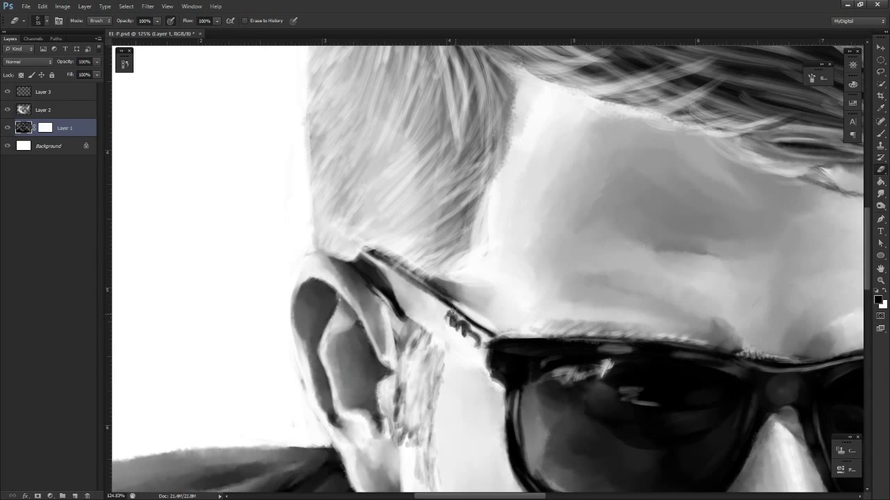
{"action": "left_click_drag", "start_coordinate": [453, 312], "coordinate": [453, 318]}
{"action": "mouse_move", "coordinate": [476, 362]}
{"action": "left_mouse_down"}
{"action": "mouse_move", "coordinate": [471, 355]}
{"action": "mouse_move", "coordinate": [484, 373]}
{"action": "left_mouse_up"}
{"action": "key", "text": "r"}
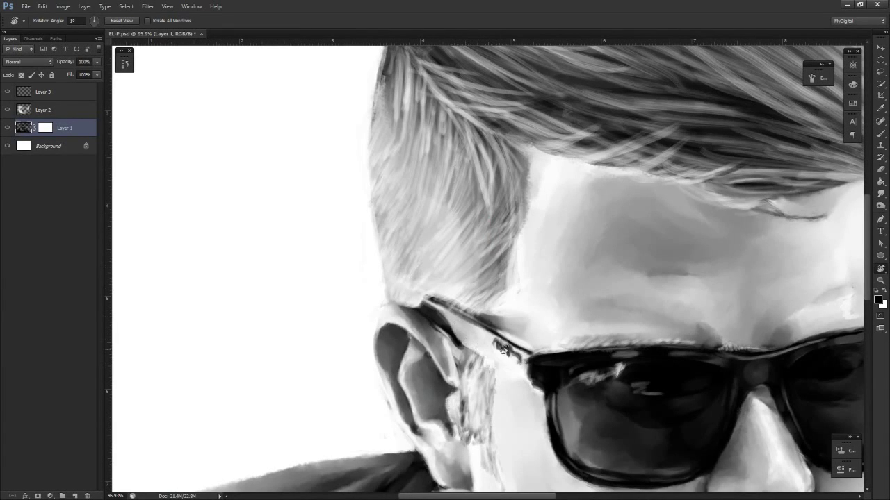
{"action": "key", "text": "z"}
{"action": "scroll", "coordinate": [503, 350], "scroll_direction": "up", "scroll_amount": 3}
{"action": "key", "text": "b"}
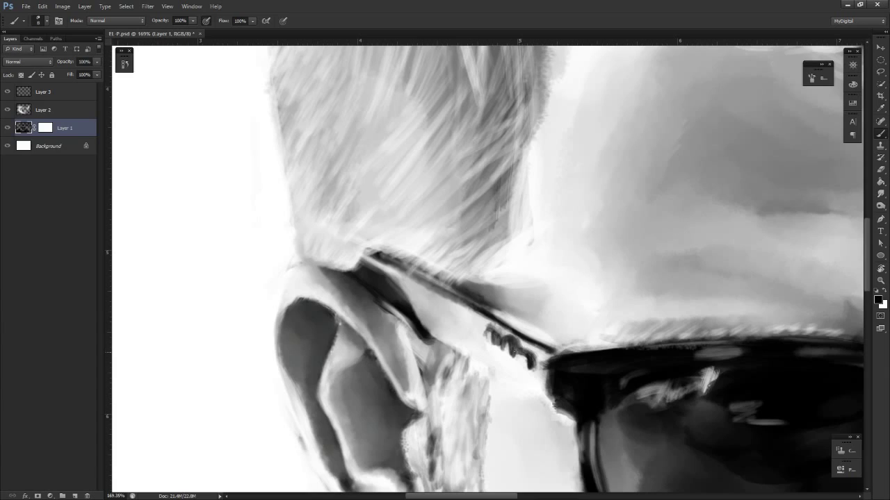
Retouch the outer edge of the moustache beside the cheek with the Eraser and Brush
{"action": "key", "text": "z"}
{"action": "left_click_drag", "start_coordinate": [540, 357], "coordinate": [445, 362]}
{"action": "key", "text": "r"}
{"action": "left_click_drag", "start_coordinate": [576, 401], "coordinate": [687, 346]}
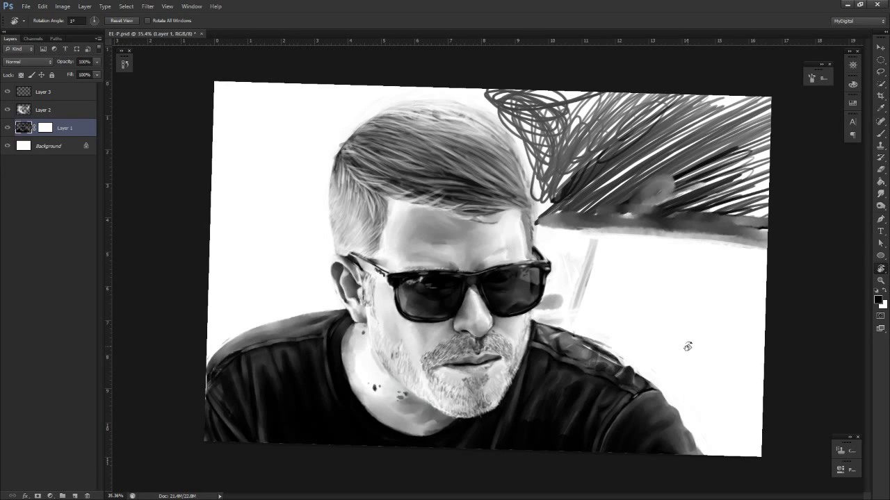
{"action": "key", "text": "z"}
{"action": "left_click_drag", "start_coordinate": [417, 385], "coordinate": [493, 379]}
{"action": "key", "text": "e"}
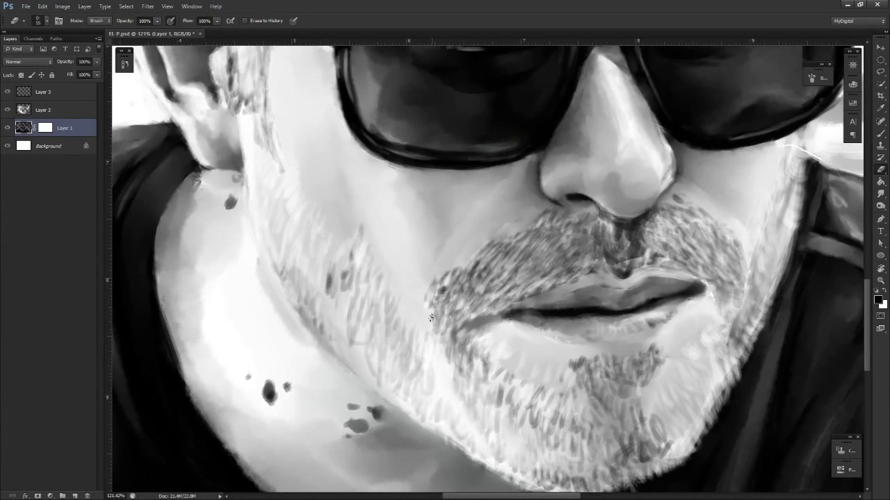
{"action": "key", "text": "b"}
{"action": "left_click_drag", "start_coordinate": [446, 310], "coordinate": [422, 309]}
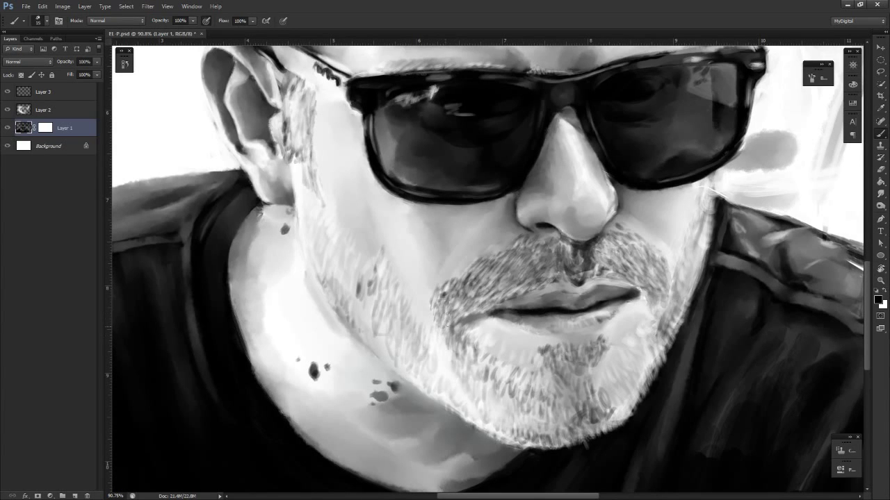
{"action": "left_click_drag", "start_coordinate": [450, 344], "coordinate": [447, 345]}
{"action": "mouse_move", "coordinate": [471, 276]}
{"action": "left_mouse_down"}
{"action": "mouse_move", "coordinate": [468, 376]}
{"action": "mouse_move", "coordinate": [447, 361]}
{"action": "mouse_move", "coordinate": [460, 364]}
{"action": "left_mouse_up"}
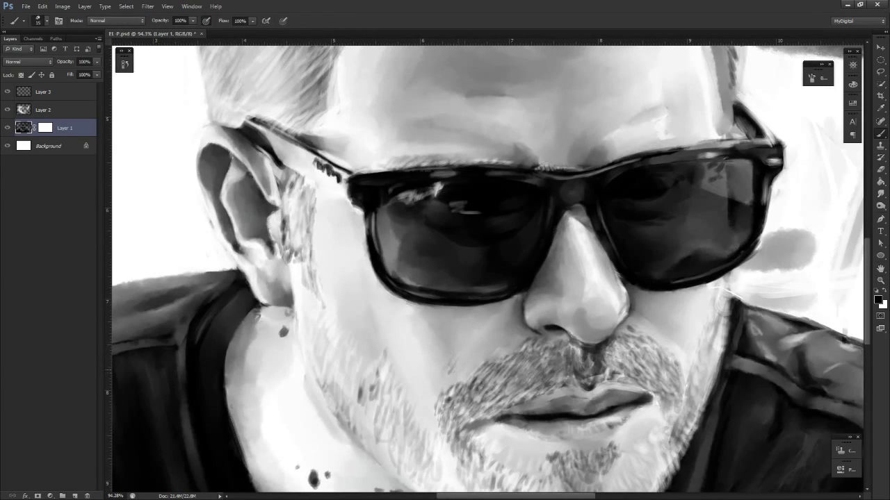
Blend the shading beside the nose under the lens frame with the Smudge tool at 32% strength and the Brush
{"action": "scroll", "coordinate": [418, 413], "scroll_direction": "down", "scroll_amount": 4}
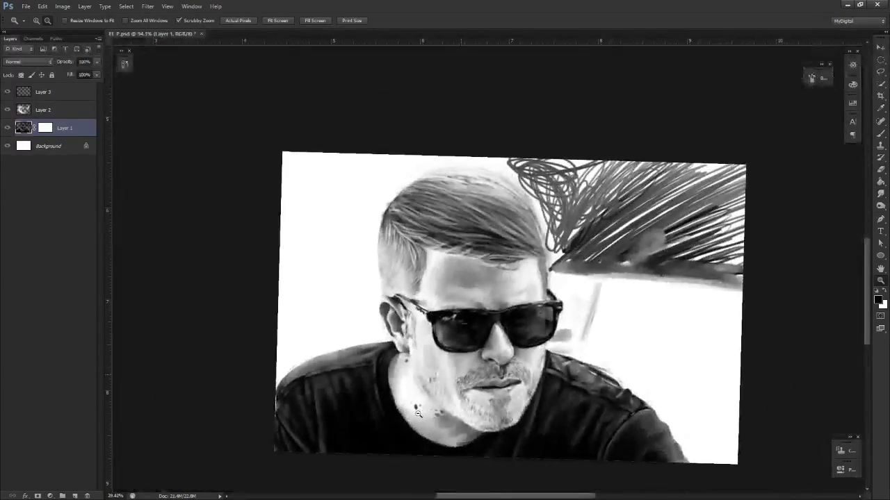
{"action": "left_click_drag", "start_coordinate": [417, 414], "coordinate": [483, 400]}
{"action": "left_click_drag", "start_coordinate": [567, 391], "coordinate": [538, 369]}
{"action": "left_click_drag", "start_coordinate": [529, 340], "coordinate": [547, 302]}
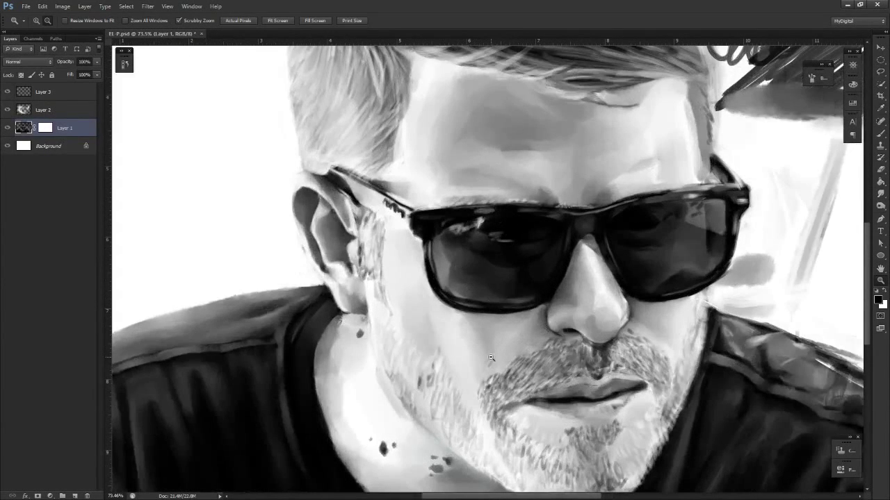
{"action": "key", "text": "b"}
{"action": "key", "text": "r"}
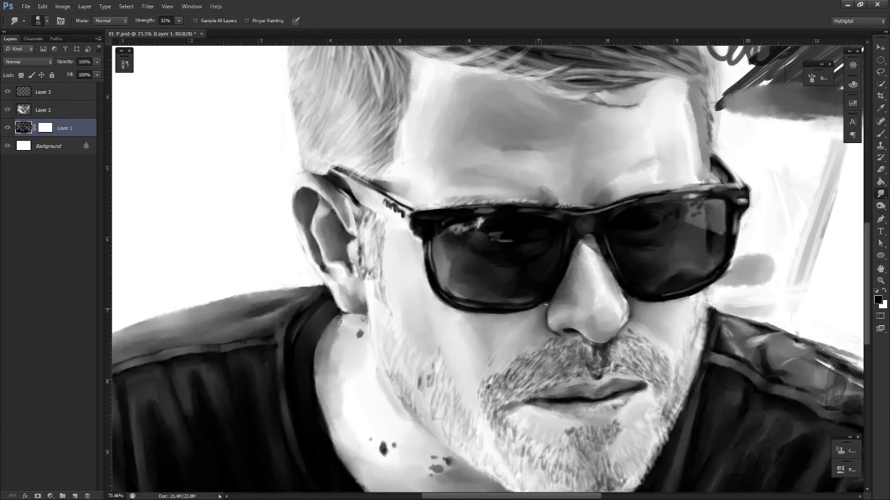
{"action": "key", "text": "b"}
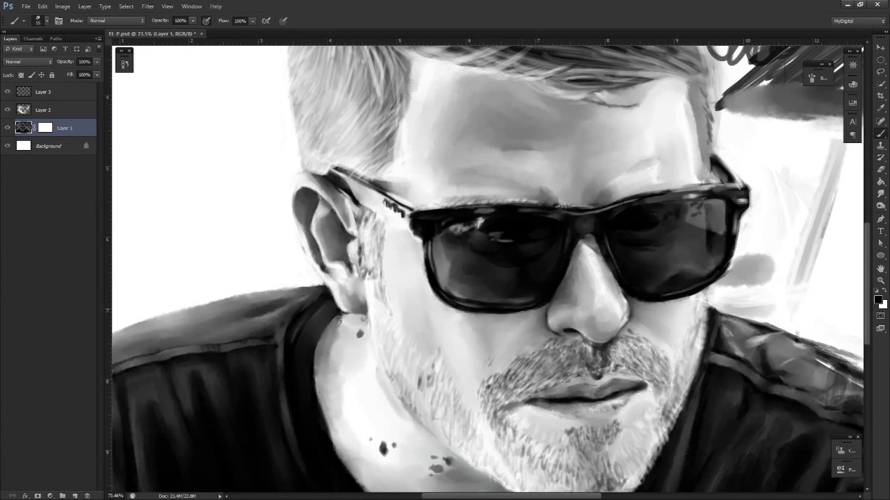
Refine the side of the nose next to the lens frame by erasing and smudging its edge
{"action": "key", "text": "z"}
{"action": "mouse_move", "coordinate": [553, 304]}
{"action": "left_mouse_down"}
{"action": "mouse_move", "coordinate": [529, 309]}
{"action": "mouse_move", "coordinate": [569, 311]}
{"action": "left_mouse_up"}
{"action": "key", "text": "r"}
{"action": "key", "text": "z"}
{"action": "key", "text": "e"}
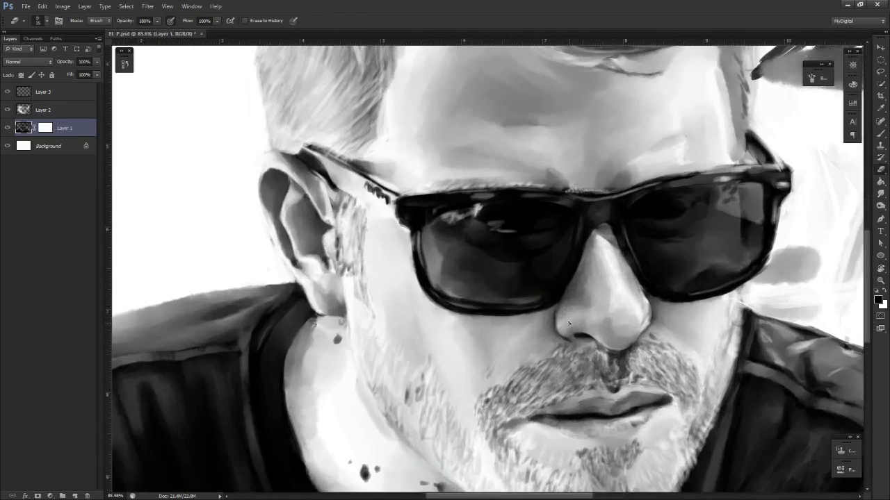
{"action": "key", "text": "r"}
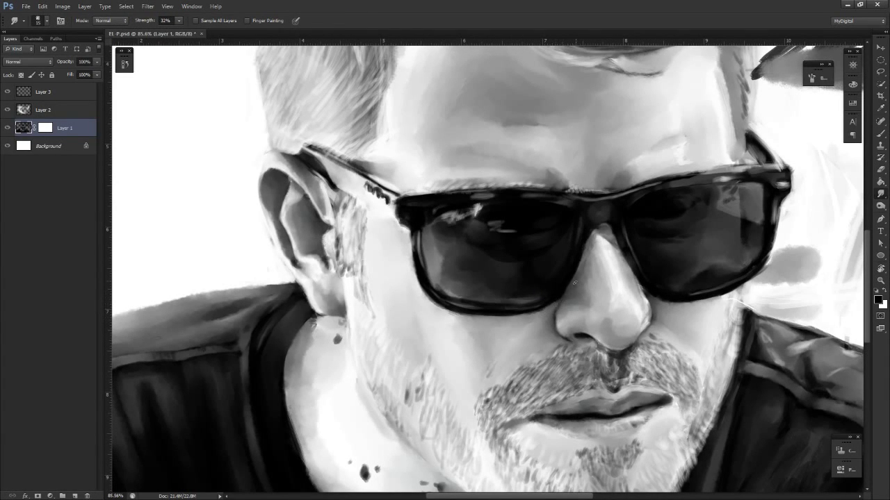
{"action": "key", "text": "e"}
{"action": "key", "text": "z"}
{"action": "key", "text": "r"}
{"action": "key", "text": "b"}
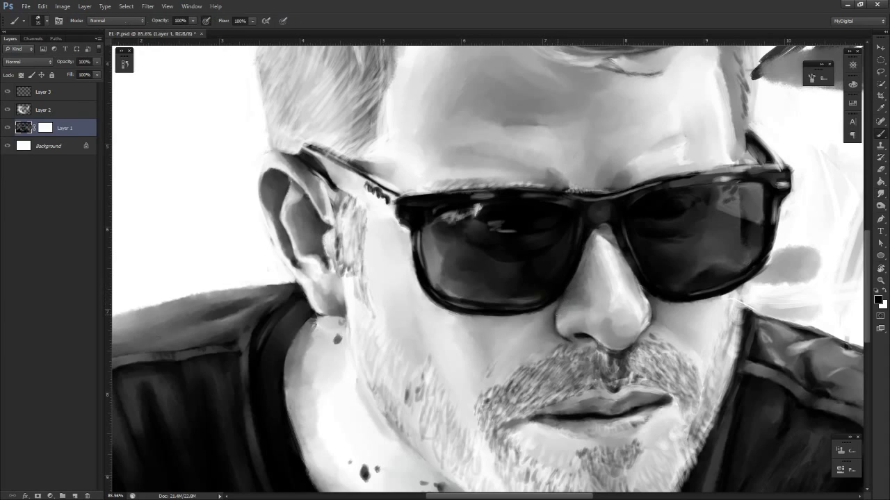
Smudge the skin shading between the lower lens rim and the side of the nose
{"action": "key", "text": "z"}
{"action": "mouse_move", "coordinate": [561, 309]}
{"action": "left_mouse_down"}
{"action": "mouse_move", "coordinate": [520, 311]}
{"action": "mouse_move", "coordinate": [538, 337]}
{"action": "mouse_move", "coordinate": [482, 353]}
{"action": "mouse_move", "coordinate": [620, 341]}
{"action": "left_mouse_up"}
{"action": "key", "text": "r"}
{"action": "key", "text": "z"}
{"action": "key", "text": "r"}
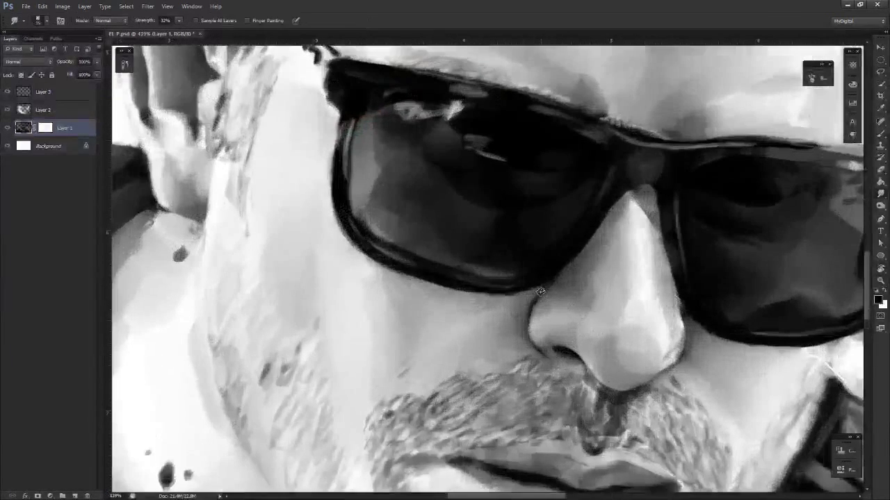
{"action": "mouse_move", "coordinate": [542, 291]}
{"action": "left_mouse_down"}
{"action": "mouse_move", "coordinate": [528, 314]}
{"action": "mouse_move", "coordinate": [534, 300]}
{"action": "left_mouse_up"}
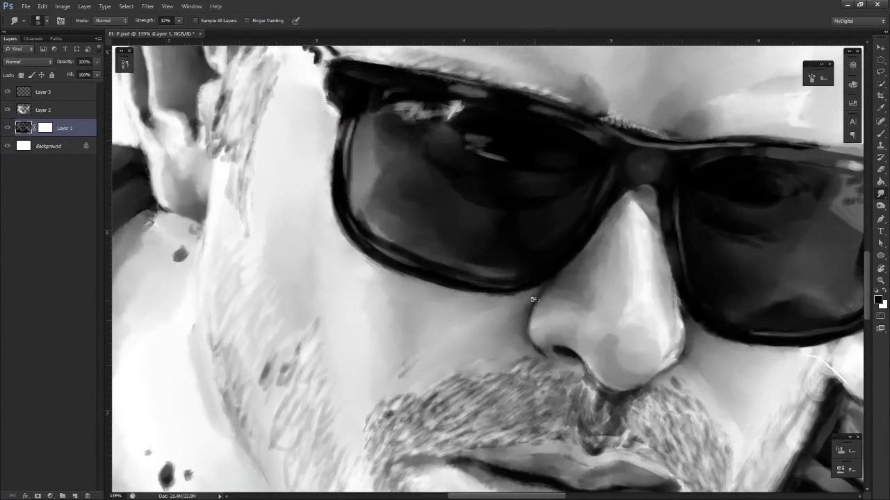
{"action": "key", "text": "b"}
{"action": "key", "text": "r"}
Paint and soften the shadow in the corner where the lower lens rim meets the nose
{"action": "key", "text": "alt+space"}
{"action": "left_click_drag", "start_coordinate": [532, 318], "coordinate": [499, 322]}
{"action": "key", "text": "r"}
{"action": "left_click_drag", "start_coordinate": [517, 416], "coordinate": [537, 410]}
{"action": "key", "text": "alt+space"}
{"action": "left_click_drag", "start_coordinate": [526, 333], "coordinate": [554, 321]}
{"action": "key", "text": "b"}
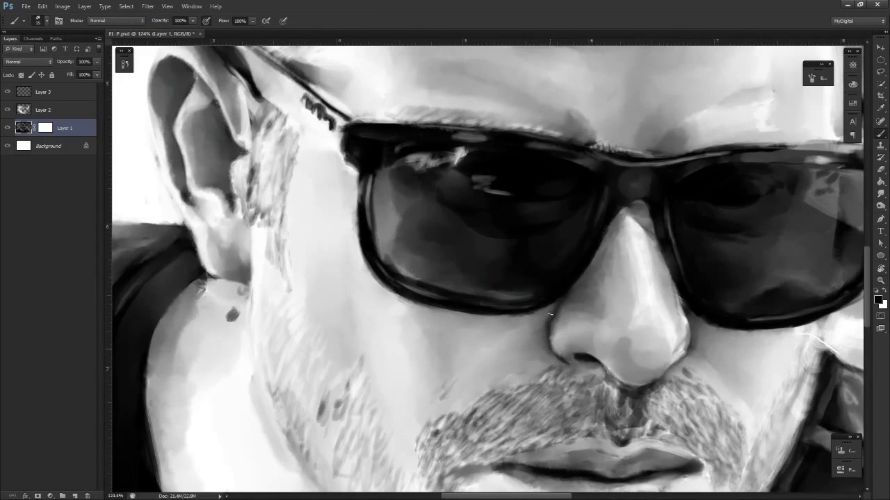
{"action": "key", "text": "r"}
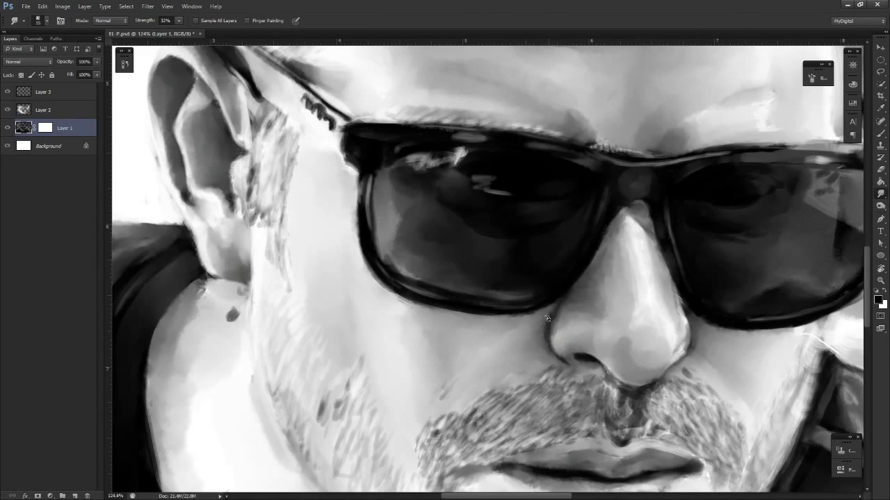
Erase and smudge the shirt shading where the shoulder fold meets the outer edge of the collar
{"action": "key", "text": "ctrl+space"}
{"action": "left_click_drag", "start_coordinate": [553, 321], "coordinate": [615, 328]}
{"action": "key", "text": "r"}
{"action": "key", "text": "space"}
{"action": "left_click_drag", "start_coordinate": [681, 353], "coordinate": [596, 391]}
{"action": "key", "text": "space"}
{"action": "left_click_drag", "start_coordinate": [589, 407], "coordinate": [528, 442]}
{"action": "key", "text": "space"}
{"action": "left_click_drag", "start_coordinate": [583, 401], "coordinate": [688, 355]}
{"action": "left_click_drag", "start_coordinate": [414, 405], "coordinate": [620, 385]}
{"action": "key", "text": "space"}
{"action": "left_click_drag", "start_coordinate": [457, 414], "coordinate": [573, 396]}
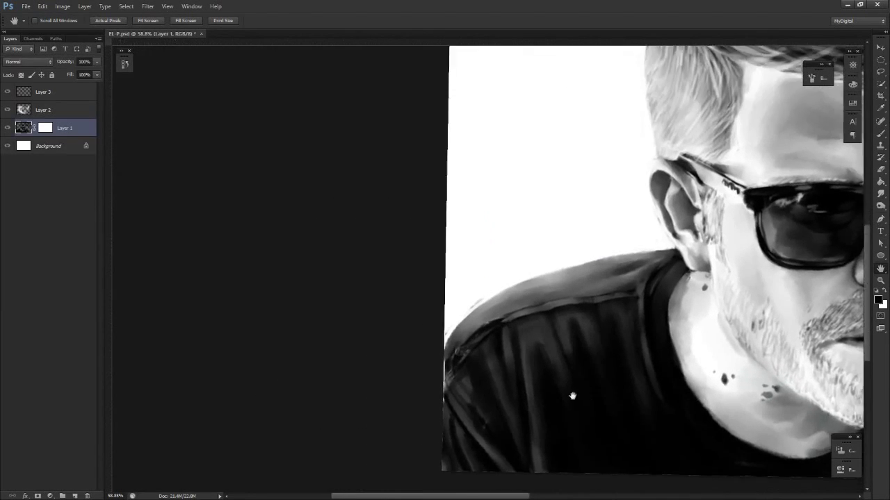
{"action": "key", "text": "ctrl+r"}
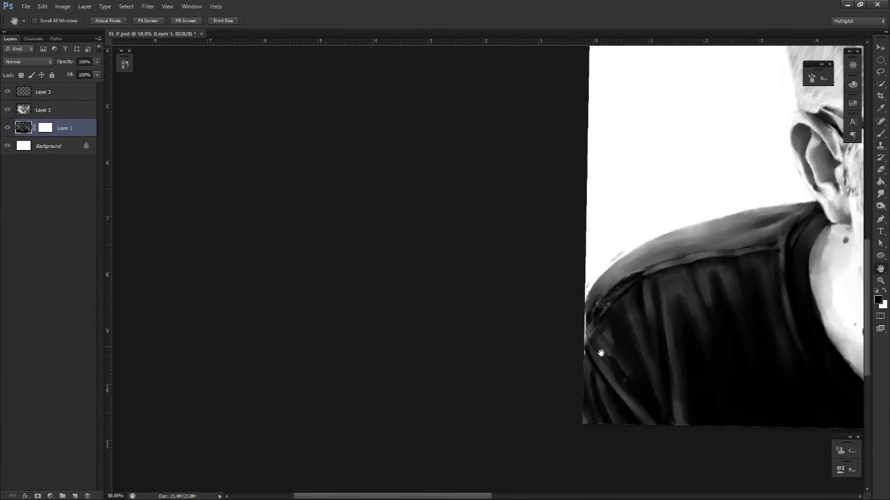
{"action": "left_click_drag", "start_coordinate": [772, 299], "coordinate": [636, 351]}
{"action": "left_click_drag", "start_coordinate": [596, 321], "coordinate": [593, 326]}
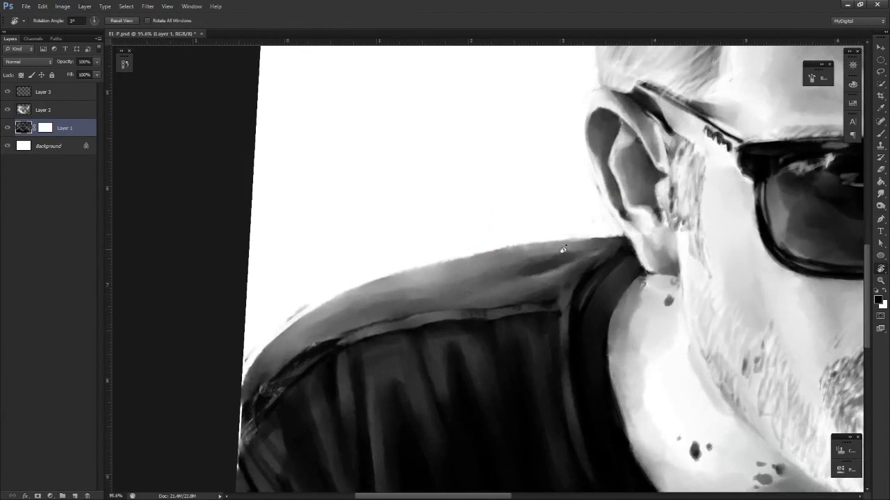
{"action": "key", "text": "e"}
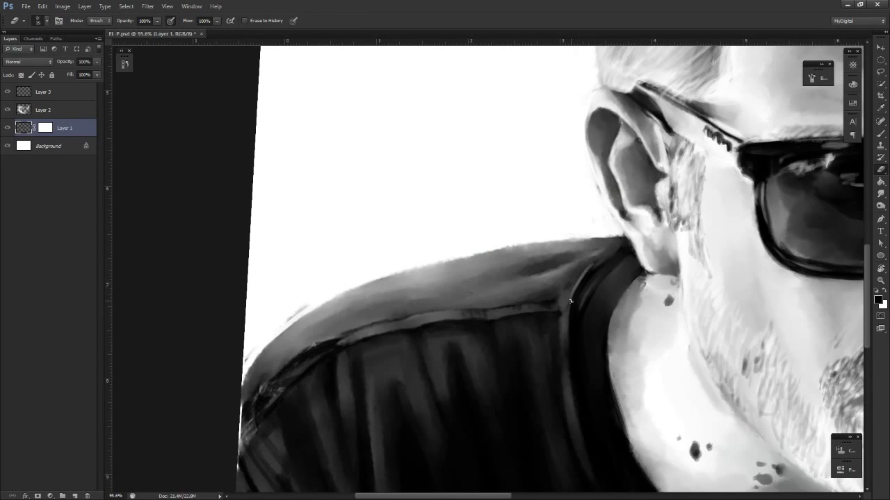
{"action": "key", "text": "r"}
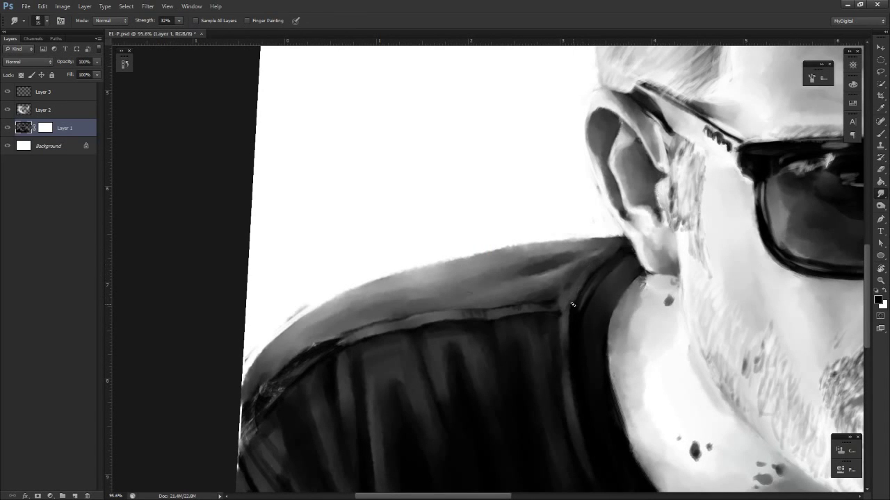
{"action": "left_click_drag", "start_coordinate": [598, 261], "coordinate": [573, 286]}
Rework the fold beside the collar below the ear with brush and eraser strokes, and soften it with the Smudge tool at 32% strength
{"action": "key", "text": "b"}
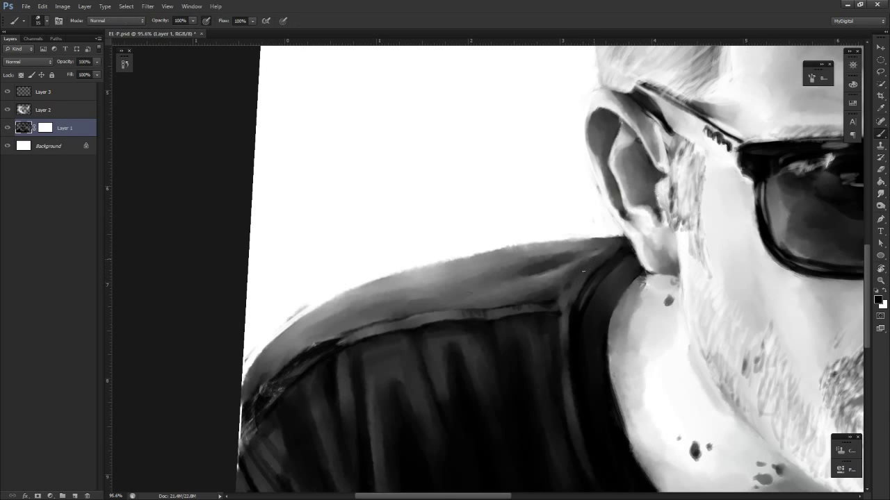
{"action": "key", "text": "r"}
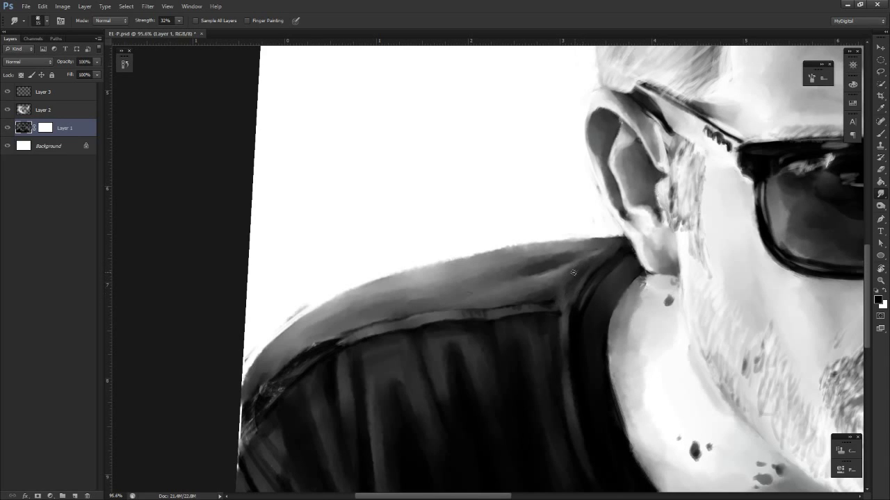
{"action": "key", "text": "b"}
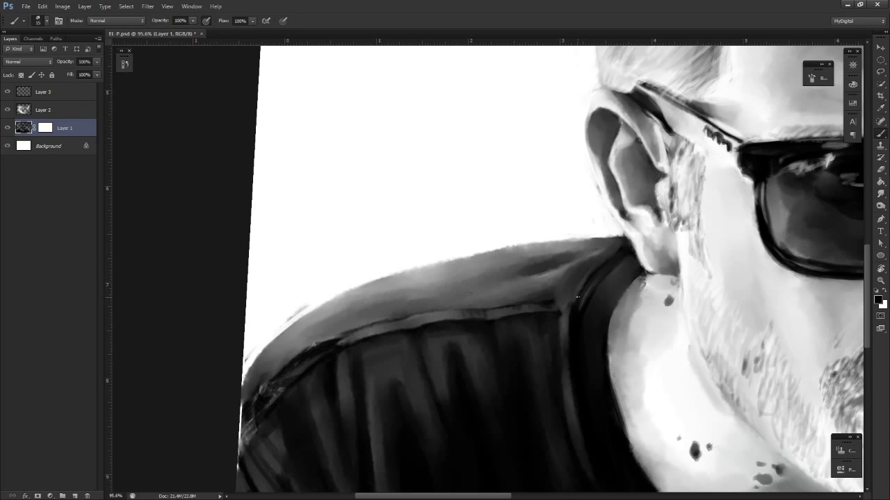
{"action": "key", "text": "e"}
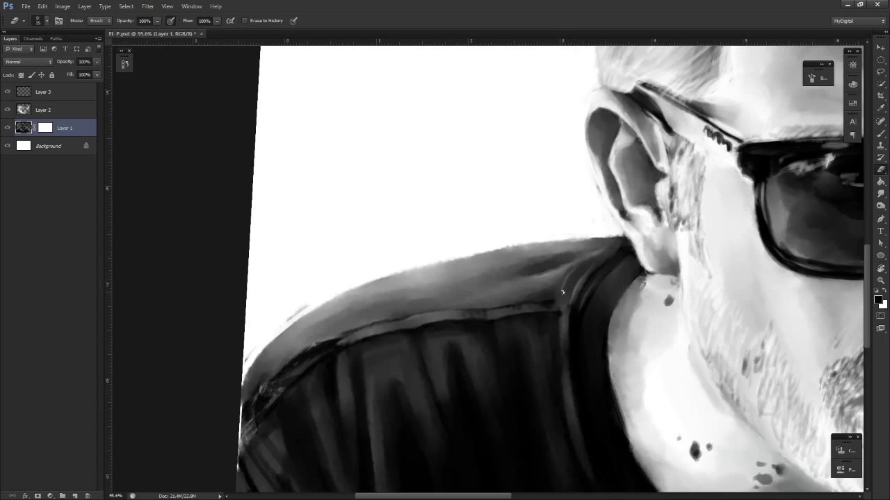
{"action": "key", "text": "r"}
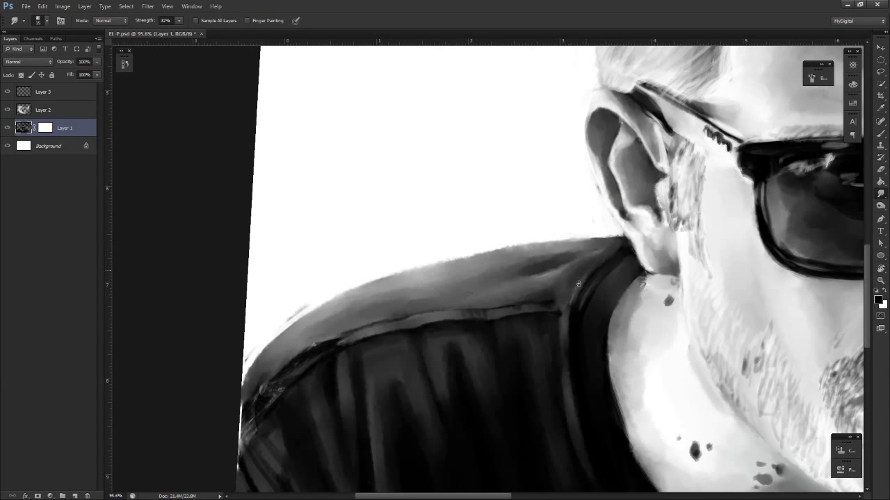
{"action": "left_click_drag", "start_coordinate": [576, 285], "coordinate": [566, 303]}
{"action": "left_click_drag", "start_coordinate": [591, 268], "coordinate": [612, 249]}
Smudge the light fold on top of the shoulder next to the collar
{"action": "key", "text": "z"}
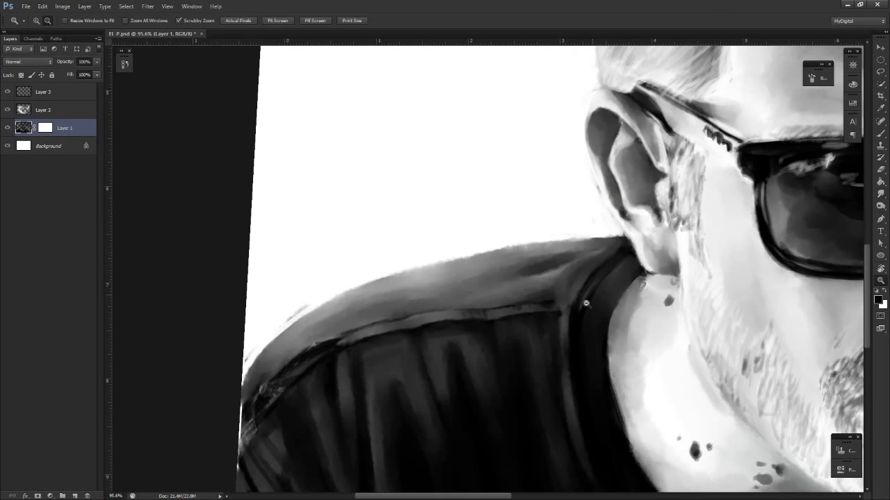
{"action": "left_click_drag", "start_coordinate": [586, 302], "coordinate": [550, 313]}
{"action": "key", "text": "r"}
{"action": "mouse_move", "coordinate": [556, 318]}
{"action": "left_mouse_down"}
{"action": "mouse_move", "coordinate": [571, 382]}
{"action": "mouse_move", "coordinate": [486, 391]}
{"action": "mouse_move", "coordinate": [574, 350]}
{"action": "left_mouse_up"}
{"action": "key", "text": "z"}
{"action": "key", "text": "r"}
{"action": "left_click_drag", "start_coordinate": [575, 324], "coordinate": [609, 316]}
{"action": "key", "text": "z"}
{"action": "mouse_move", "coordinate": [569, 291]}
{"action": "left_mouse_down"}
{"action": "mouse_move", "coordinate": [592, 274]}
{"action": "mouse_move", "coordinate": [551, 280]}
{"action": "mouse_move", "coordinate": [620, 249]}
{"action": "mouse_move", "coordinate": [553, 279]}
{"action": "mouse_move", "coordinate": [620, 248]}
{"action": "mouse_move", "coordinate": [634, 248]}
{"action": "mouse_move", "coordinate": [609, 261]}
{"action": "mouse_move", "coordinate": [634, 253]}
{"action": "mouse_move", "coordinate": [584, 269]}
{"action": "mouse_move", "coordinate": [651, 236]}
{"action": "mouse_move", "coordinate": [569, 245]}
{"action": "mouse_move", "coordinate": [646, 238]}
{"action": "mouse_move", "coordinate": [601, 240]}
{"action": "mouse_move", "coordinate": [641, 248]}
{"action": "mouse_move", "coordinate": [590, 278]}
{"action": "left_mouse_up"}
{"action": "key", "text": "e"}
{"action": "key", "text": "s"}
{"action": "key", "text": "z"}
{"action": "key", "text": "r"}
{"action": "mouse_move", "coordinate": [589, 314]}
{"action": "left_mouse_down"}
{"action": "mouse_move", "coordinate": [556, 366]}
{"action": "mouse_move", "coordinate": [603, 310]}
{"action": "left_mouse_up"}
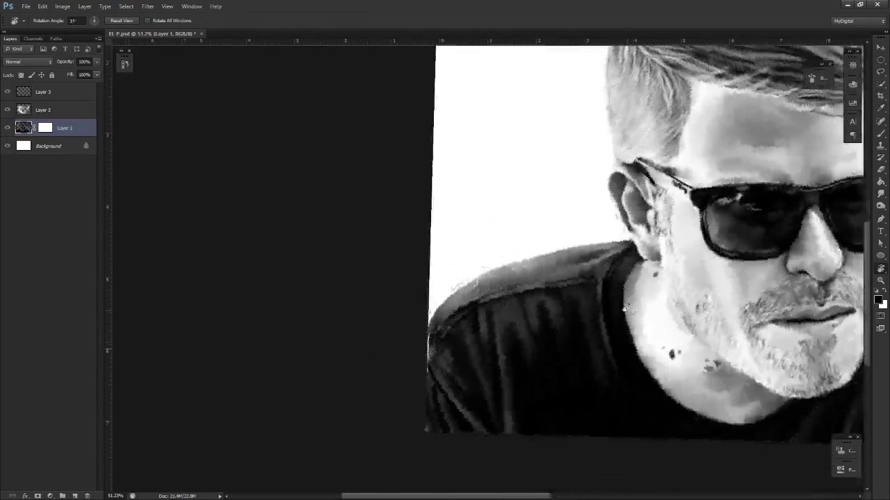
{"action": "key", "text": "z"}
{"action": "left_click_drag", "start_coordinate": [609, 262], "coordinate": [650, 259]}
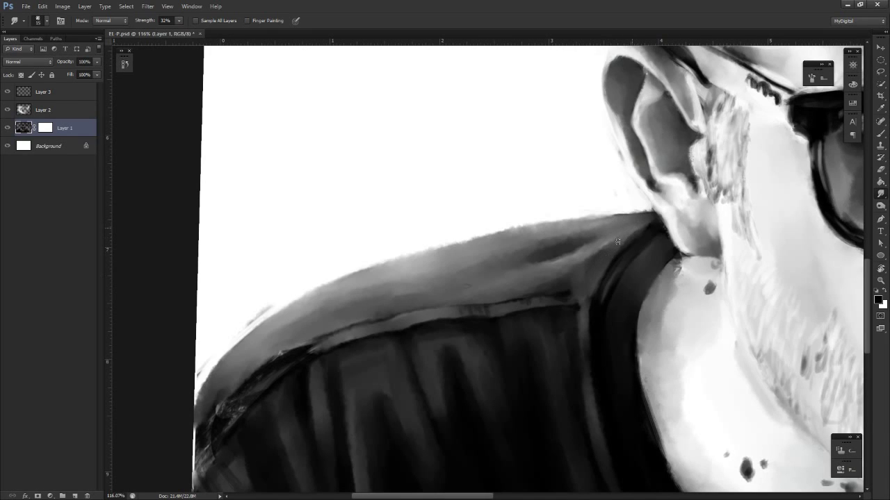
{"action": "mouse_move", "coordinate": [617, 241]}
{"action": "left_mouse_down"}
{"action": "mouse_move", "coordinate": [626, 238]}
{"action": "mouse_move", "coordinate": [604, 245]}
{"action": "left_mouse_up"}
Clean up the upper shoulder edge where it meets the earlobe by erasing and smudging it
{"action": "key", "text": "h"}
{"action": "key", "text": "ctrl+0"}
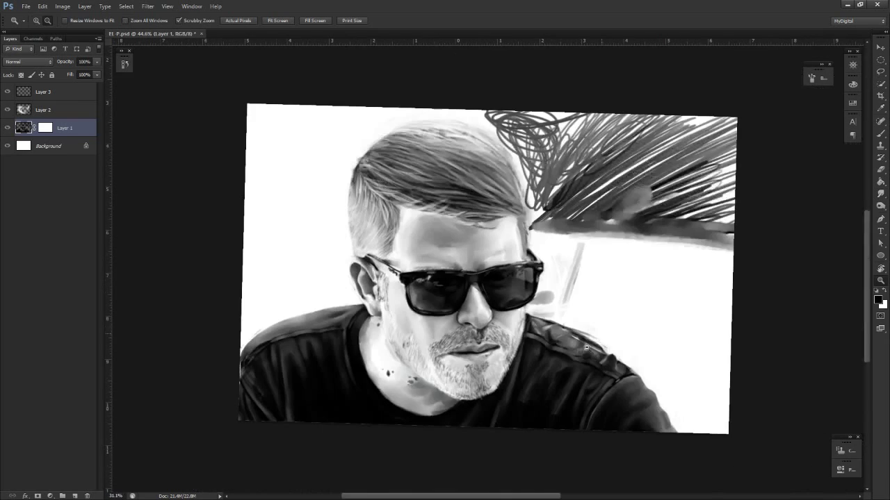
{"action": "left_click_drag", "start_coordinate": [544, 366], "coordinate": [584, 370]}
{"action": "left_click_drag", "start_coordinate": [363, 412], "coordinate": [578, 377]}
{"action": "mouse_move", "coordinate": [489, 272]}
{"action": "left_mouse_down"}
{"action": "mouse_move", "coordinate": [576, 332]}
{"action": "mouse_move", "coordinate": [595, 331]}
{"action": "mouse_move", "coordinate": [560, 312]}
{"action": "left_mouse_up"}
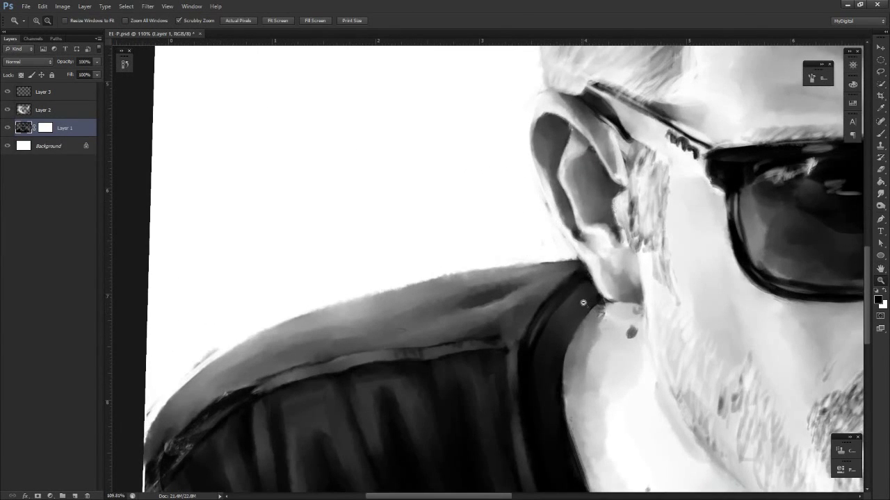
{"action": "key", "text": "e"}
{"action": "left_click_drag", "start_coordinate": [561, 282], "coordinate": [576, 267]}
{"action": "key", "text": "r"}
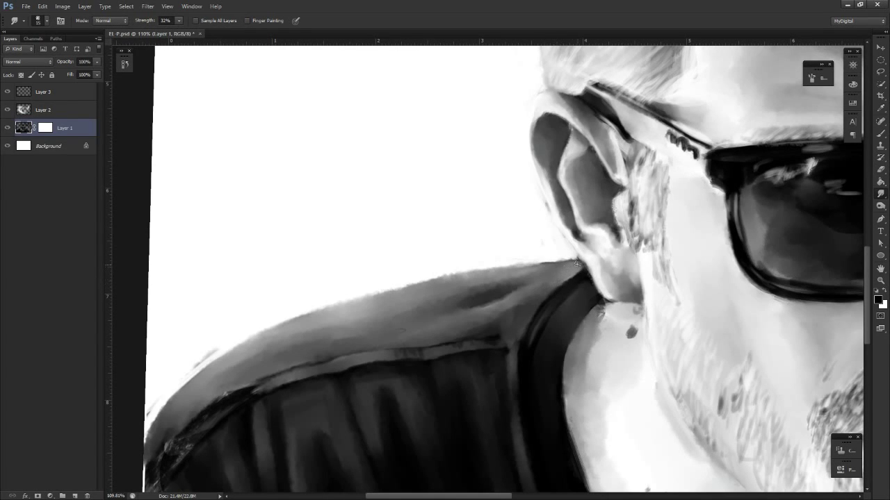
{"action": "key", "text": "e"}
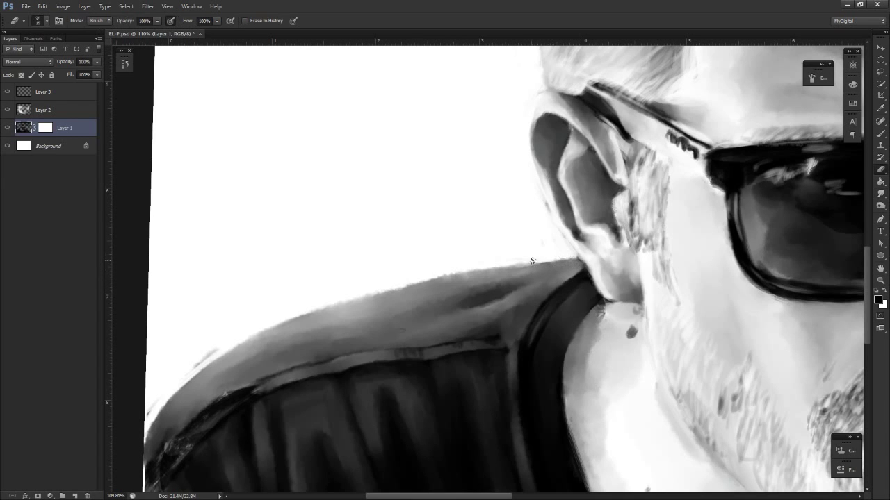
{"action": "mouse_move", "coordinate": [534, 263]}
{"action": "left_mouse_down"}
{"action": "mouse_move", "coordinate": [570, 257]}
{"action": "mouse_move", "coordinate": [546, 309]}
{"action": "mouse_move", "coordinate": [489, 285]}
{"action": "mouse_move", "coordinate": [436, 345]}
{"action": "mouse_move", "coordinate": [695, 284]}
{"action": "left_mouse_up"}
Erase and smudge the shirt tones in the corner between the collar's upper end and the earlobe
{"action": "key", "text": "h"}
{"action": "key", "text": "z"}
{"action": "left_click_drag", "start_coordinate": [484, 280], "coordinate": [509, 143]}
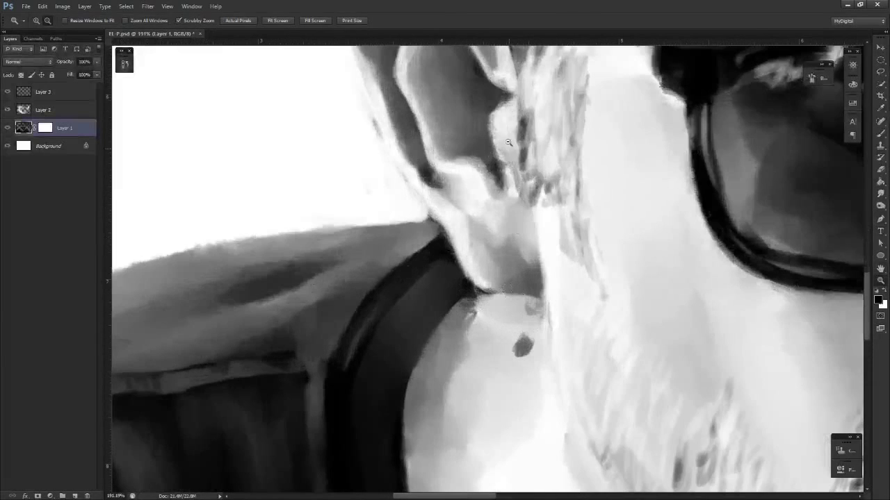
{"action": "key", "text": "e"}
{"action": "mouse_move", "coordinate": [424, 246]}
{"action": "left_mouse_down"}
{"action": "mouse_move", "coordinate": [441, 238]}
{"action": "mouse_move", "coordinate": [418, 246]}
{"action": "mouse_move", "coordinate": [430, 233]}
{"action": "left_mouse_up"}
{"action": "key", "text": "r"}
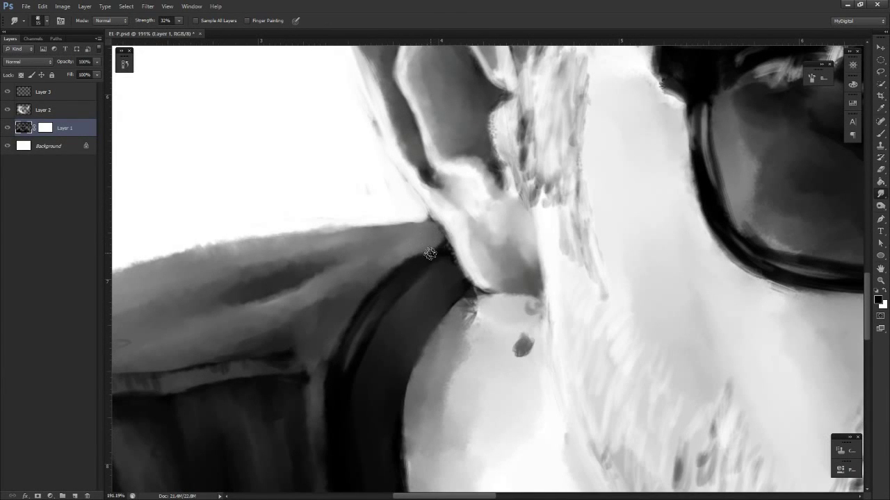
Paint over the light streak along the collar's dark outer band to even out its curved edge
{"action": "key", "text": "e"}
{"action": "key", "text": "b"}
{"action": "mouse_move", "coordinate": [392, 303]}
{"action": "left_mouse_down"}
{"action": "mouse_move", "coordinate": [417, 273]}
{"action": "mouse_move", "coordinate": [382, 310]}
{"action": "left_mouse_up"}
{"action": "key", "text": "e"}
{"action": "key", "text": "r"}
{"action": "key", "text": "b"}
{"action": "left_click_drag", "start_coordinate": [344, 368], "coordinate": [411, 281]}
{"action": "left_click_drag", "start_coordinate": [359, 341], "coordinate": [389, 298]}
Smudge the collar's dark outer band along its curve from the earlobe down to the shoulder seam
{"action": "key", "text": "z"}
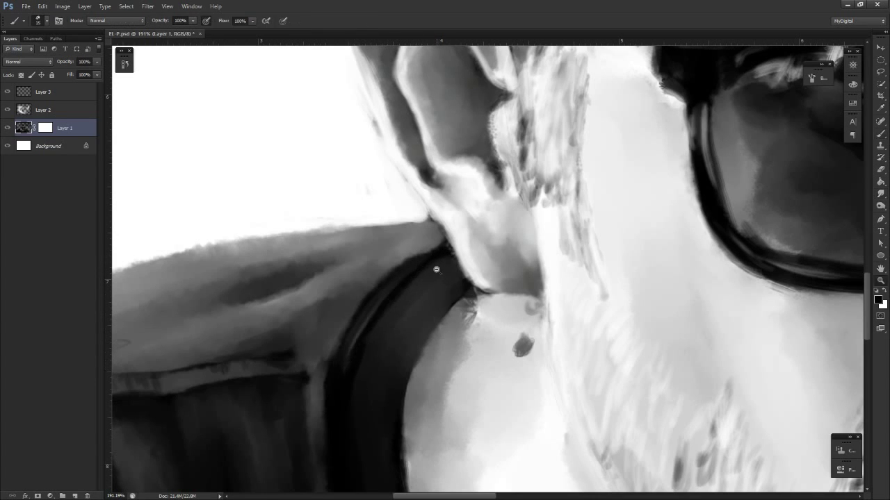
{"action": "mouse_move", "coordinate": [431, 324]}
{"action": "left_mouse_down"}
{"action": "mouse_move", "coordinate": [414, 341]}
{"action": "mouse_move", "coordinate": [413, 377]}
{"action": "left_mouse_up"}
{"action": "key", "text": "r"}
{"action": "mouse_move", "coordinate": [410, 338]}
{"action": "left_mouse_down"}
{"action": "mouse_move", "coordinate": [440, 319]}
{"action": "mouse_move", "coordinate": [411, 353]}
{"action": "left_mouse_up"}
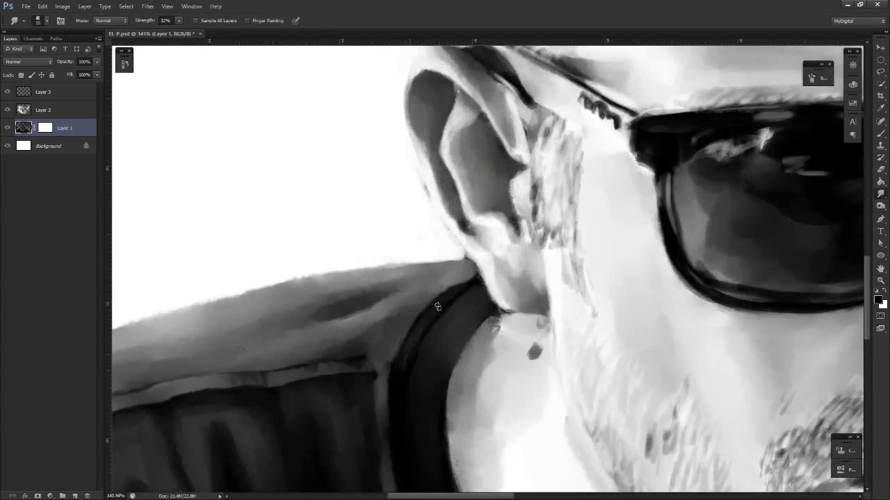
{"action": "left_click_drag", "start_coordinate": [463, 281], "coordinate": [423, 320]}
{"action": "left_click_drag", "start_coordinate": [466, 284], "coordinate": [397, 383]}
Touch up the collar band with the Brush and smudge its transition into the shoulder fabric
{"action": "key", "text": "b"}
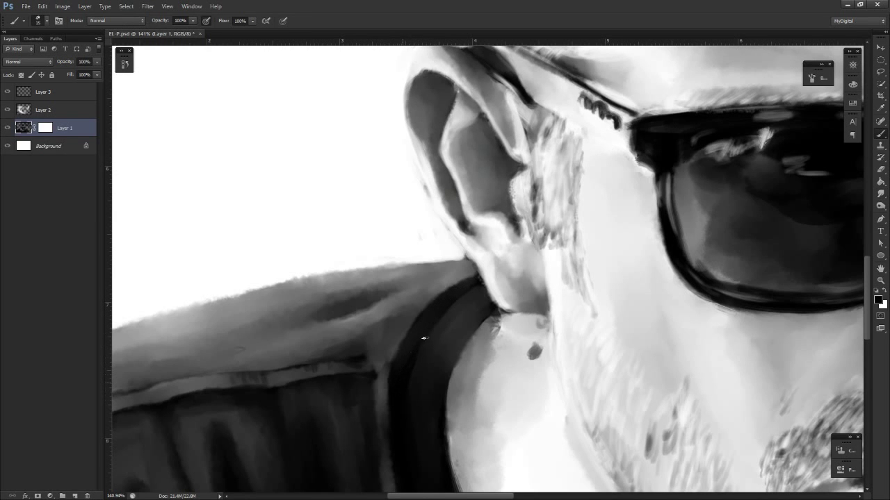
{"action": "left_click_drag", "start_coordinate": [462, 297], "coordinate": [397, 303]}
{"action": "mouse_move", "coordinate": [603, 315]}
{"action": "left_mouse_down"}
{"action": "mouse_move", "coordinate": [453, 322]}
{"action": "mouse_move", "coordinate": [488, 322]}
{"action": "left_mouse_up"}
{"action": "mouse_move", "coordinate": [165, 450]}
{"action": "left_mouse_down"}
{"action": "mouse_move", "coordinate": [288, 387]}
{"action": "mouse_move", "coordinate": [503, 378]}
{"action": "mouse_move", "coordinate": [556, 425]}
{"action": "left_mouse_up"}
{"action": "key", "text": "r"}
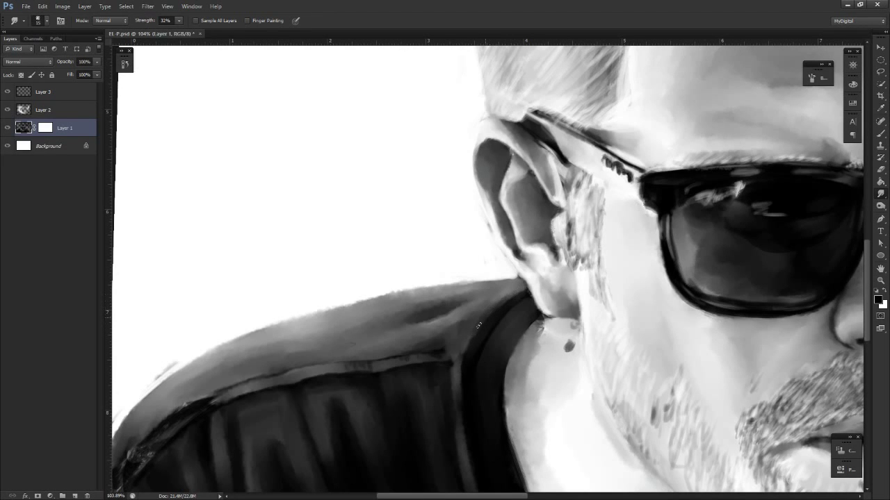
{"action": "mouse_move", "coordinate": [478, 325]}
{"action": "left_mouse_down"}
{"action": "mouse_move", "coordinate": [468, 341]}
{"action": "mouse_move", "coordinate": [501, 307]}
{"action": "mouse_move", "coordinate": [445, 313]}
{"action": "left_mouse_up"}
Define the vertical seam beside the collar with brush and eraser strokes and smudge its light edge
{"action": "left_click_drag", "start_coordinate": [427, 407], "coordinate": [541, 389]}
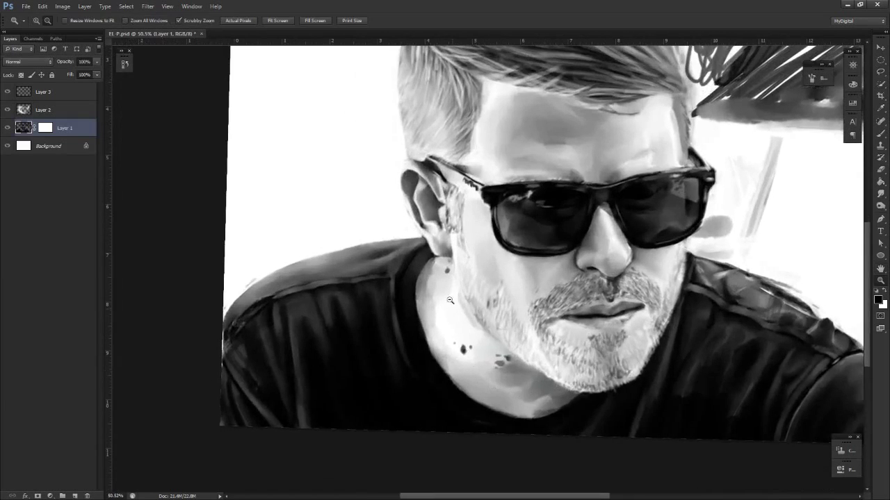
{"action": "left_click_drag", "start_coordinate": [445, 305], "coordinate": [486, 298]}
{"action": "left_click_drag", "start_coordinate": [465, 278], "coordinate": [489, 338]}
{"action": "left_click_drag", "start_coordinate": [433, 299], "coordinate": [557, 313]}
{"action": "key", "text": "b"}
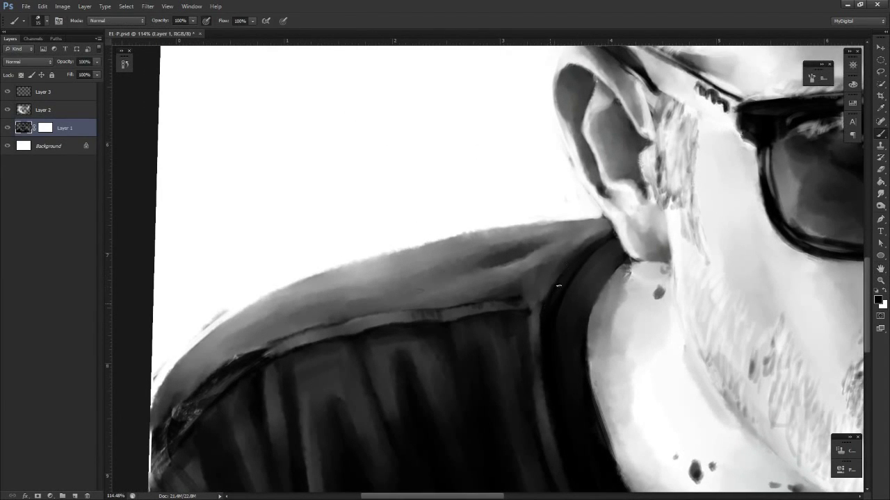
{"action": "left_click_drag", "start_coordinate": [553, 364], "coordinate": [563, 330]}
{"action": "left_click_drag", "start_coordinate": [555, 256], "coordinate": [520, 266]}
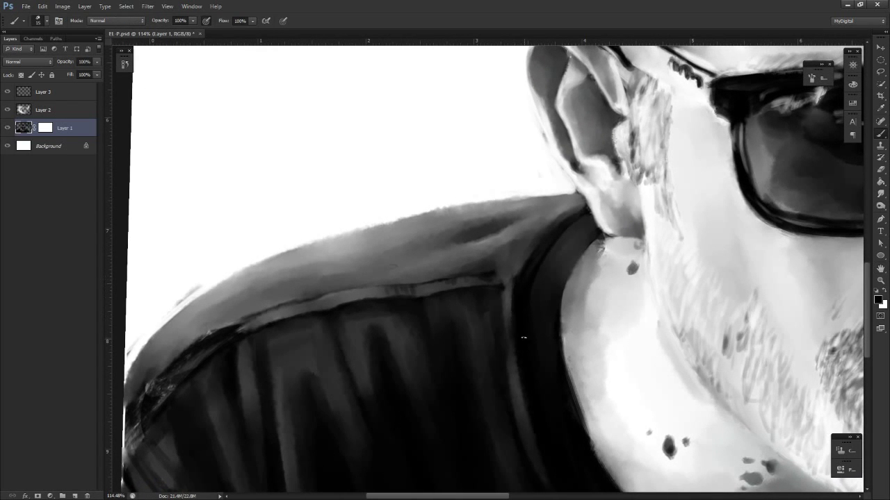
{"action": "key", "text": "e"}
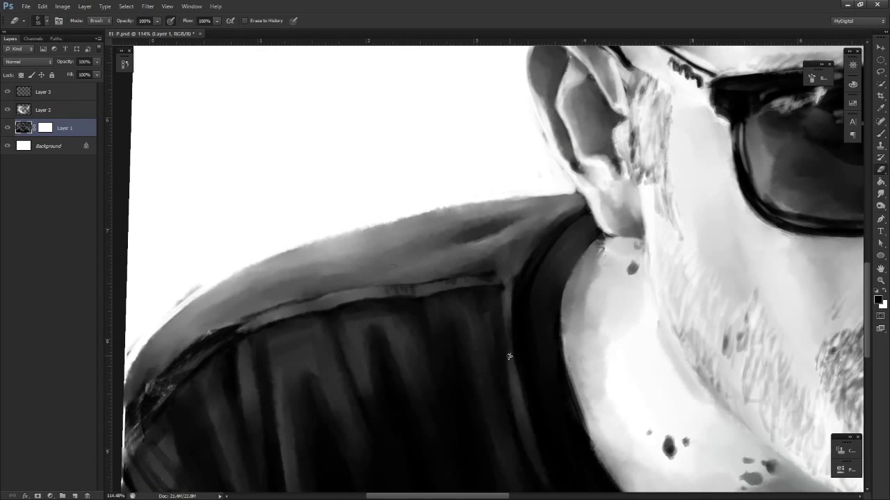
{"action": "key", "text": "r"}
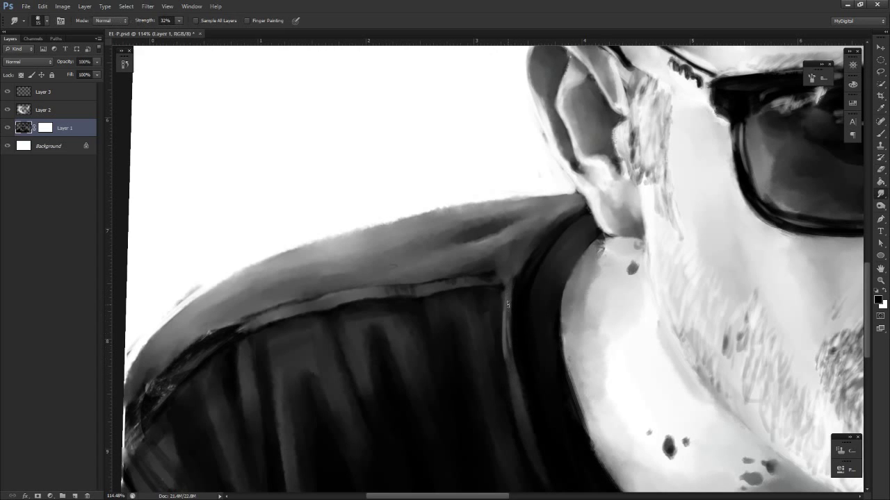
Darken the lower part of the vertical seam beside the collar with the Brush and smudge it
{"action": "key", "text": "z"}
{"action": "left_click", "coordinate": [514, 354], "text": "alt"}
{"action": "left_click_drag", "start_coordinate": [526, 423], "coordinate": [498, 456]}
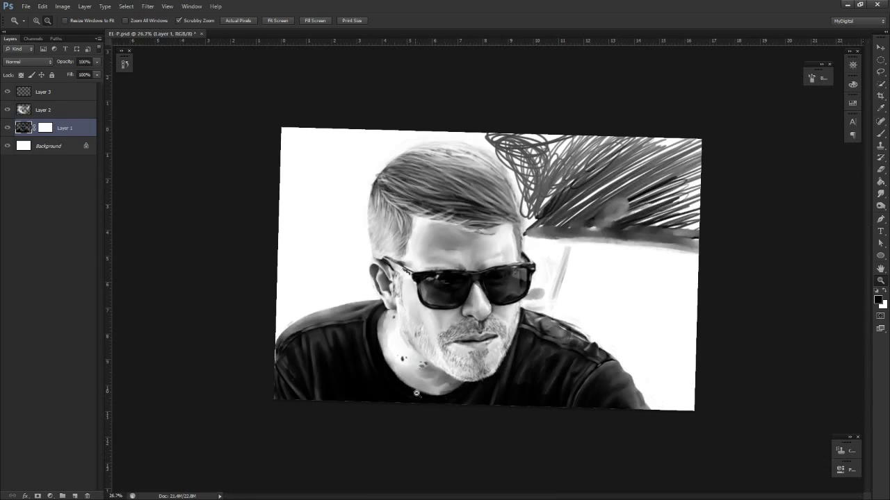
{"action": "key", "text": "space"}
{"action": "left_click_drag", "start_coordinate": [418, 394], "coordinate": [495, 397]}
{"action": "key", "text": "space"}
{"action": "left_click_drag", "start_coordinate": [376, 347], "coordinate": [522, 403]}
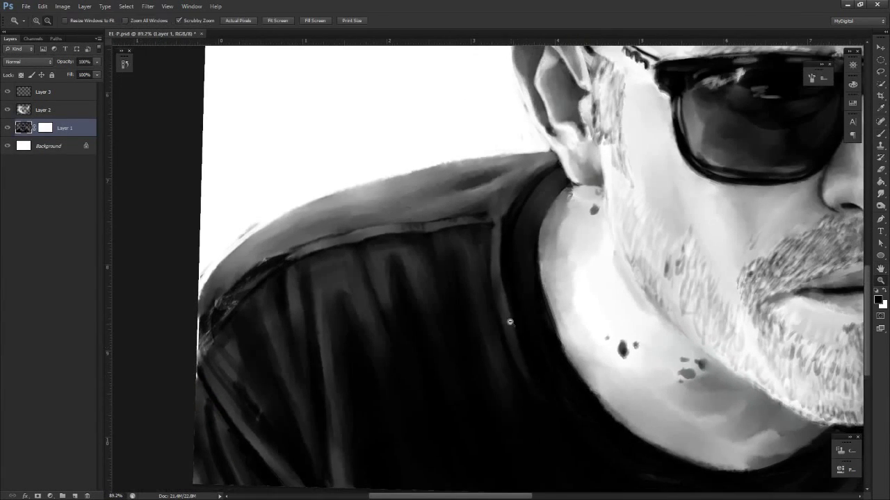
{"action": "key", "text": "b"}
{"action": "left_click_drag", "start_coordinate": [502, 279], "coordinate": [519, 357]}
{"action": "key", "text": "r"}
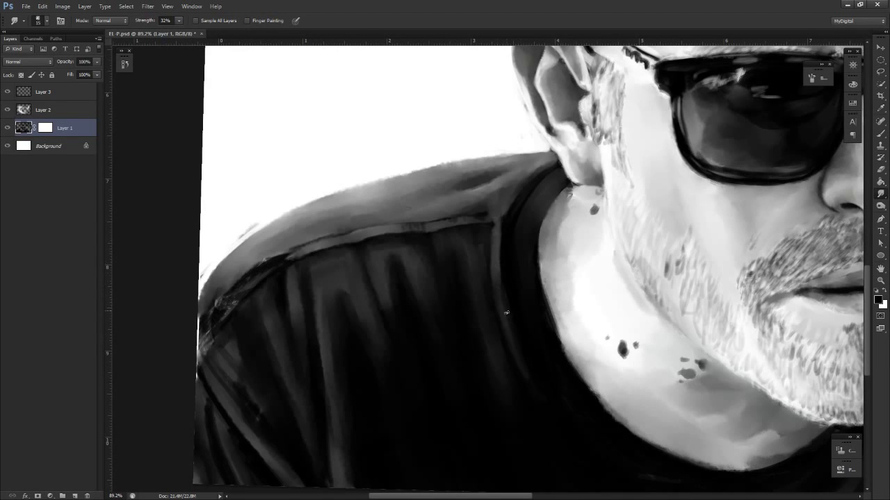
Paint and smudge the inner collar edge where it meets the neck below the earlobe
{"action": "key", "text": "alt+space"}
{"action": "left_click_drag", "start_coordinate": [548, 396], "coordinate": [525, 432]}
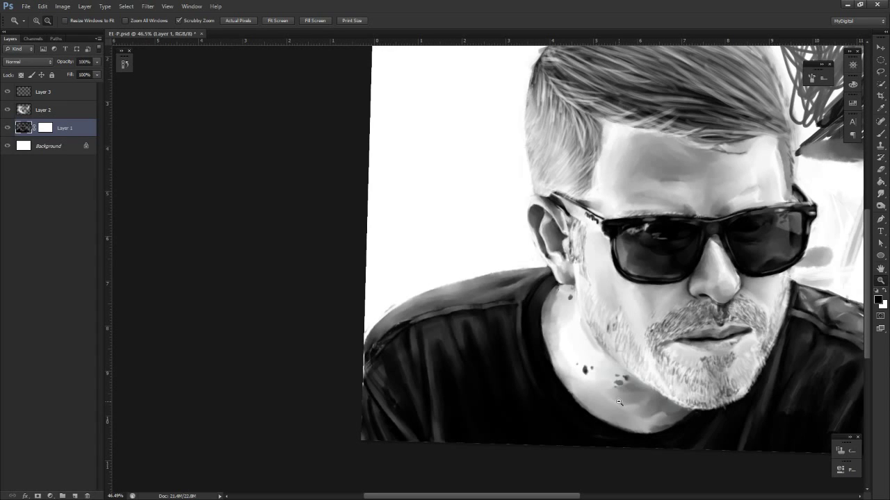
{"action": "mouse_move", "coordinate": [538, 294]}
{"action": "left_mouse_down"}
{"action": "mouse_move", "coordinate": [597, 295]}
{"action": "mouse_move", "coordinate": [528, 332]}
{"action": "mouse_move", "coordinate": [522, 347]}
{"action": "left_mouse_up"}
{"action": "key", "text": "r"}
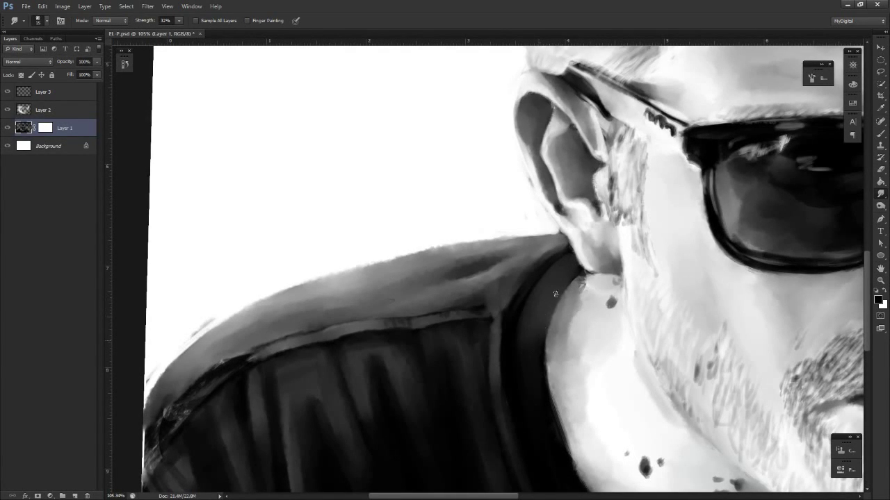
{"action": "key", "text": "b"}
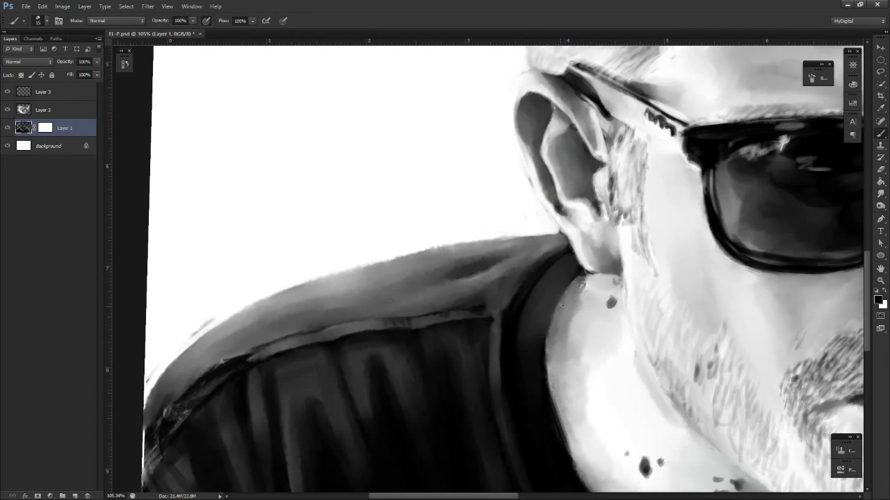
{"action": "mouse_move", "coordinate": [562, 305]}
{"action": "left_mouse_down"}
{"action": "mouse_move", "coordinate": [546, 349]}
{"action": "mouse_move", "coordinate": [568, 287]}
{"action": "mouse_move", "coordinate": [583, 276]}
{"action": "mouse_move", "coordinate": [551, 337]}
{"action": "mouse_move", "coordinate": [570, 289]}
{"action": "mouse_move", "coordinate": [554, 352]}
{"action": "mouse_move", "coordinate": [567, 299]}
{"action": "left_mouse_up"}
{"action": "key", "text": "r"}
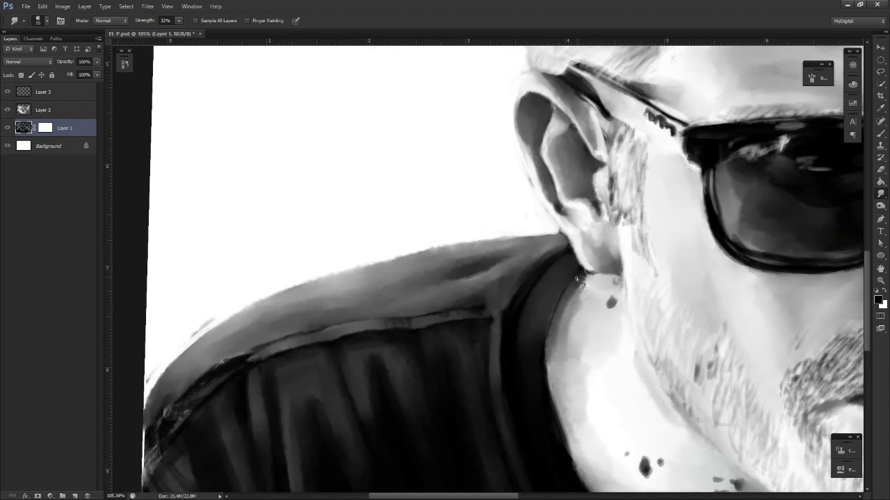
Darken the curved inner edge of the collar band with the Brush and smudge the stroke up to the earlobe
{"action": "key", "text": "b"}
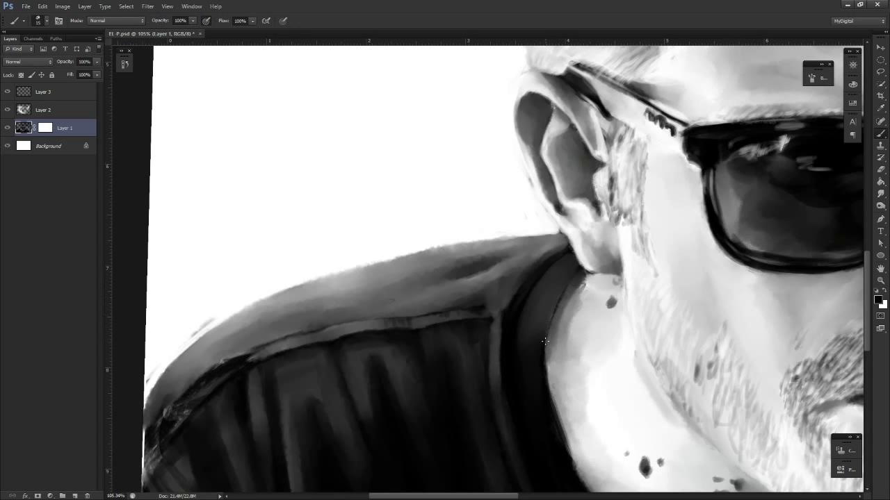
{"action": "left_click_drag", "start_coordinate": [543, 332], "coordinate": [553, 311]}
{"action": "key", "text": "r"}
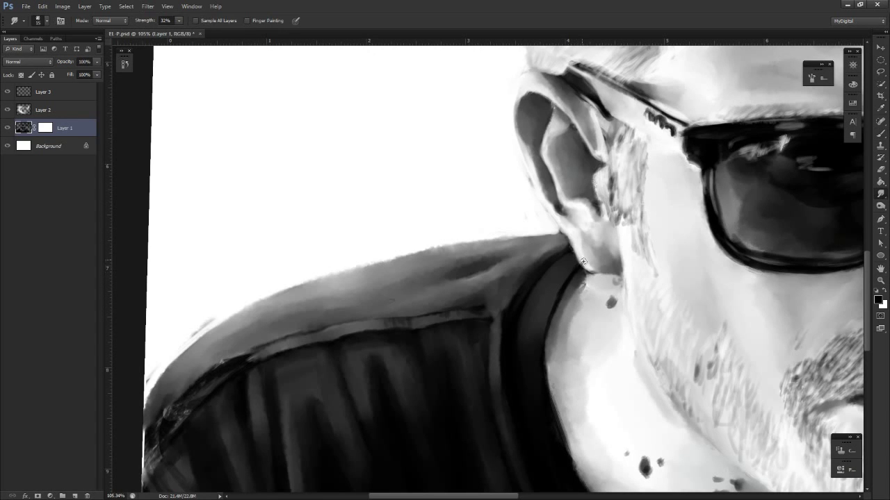
Examine the whole portrait, comparing both shirt shoulders, the face and the scribbled background
{"action": "key", "text": "alt+space"}
{"action": "left_click_drag", "start_coordinate": [629, 333], "coordinate": [578, 346]}
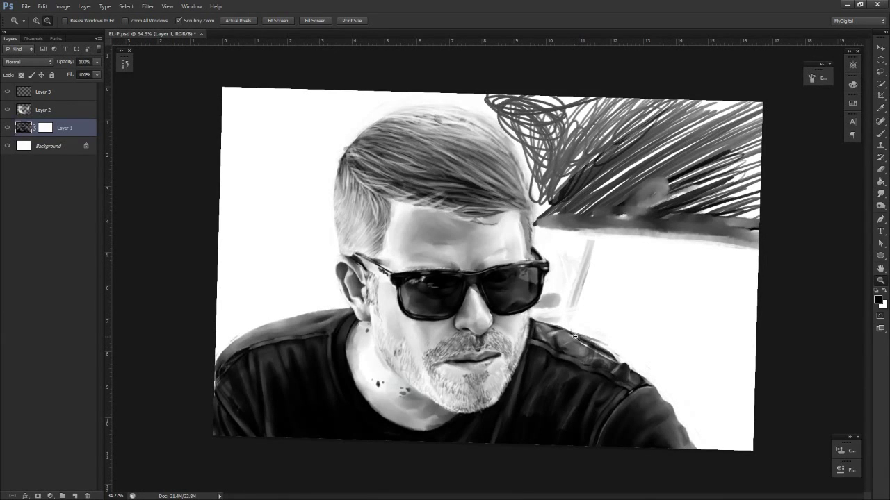
{"action": "key", "text": "ctrl+space"}
{"action": "left_click_drag", "start_coordinate": [347, 368], "coordinate": [399, 369]}
{"action": "left_click_drag", "start_coordinate": [376, 332], "coordinate": [572, 341]}
{"action": "key", "text": "ctrl+space"}
{"action": "mouse_move", "coordinate": [591, 347]}
{"action": "left_mouse_down"}
{"action": "mouse_move", "coordinate": [611, 358]}
{"action": "mouse_move", "coordinate": [500, 371]}
{"action": "mouse_move", "coordinate": [546, 297]}
{"action": "mouse_move", "coordinate": [546, 410]}
{"action": "left_mouse_up"}
{"action": "key", "text": "space"}
{"action": "key", "text": "alt+space"}
{"action": "key", "text": "r"}
{"action": "mouse_move", "coordinate": [608, 397]}
{"action": "left_mouse_down"}
{"action": "mouse_move", "coordinate": [568, 424]}
{"action": "mouse_move", "coordinate": [417, 445]}
{"action": "mouse_move", "coordinate": [448, 381]}
{"action": "left_mouse_up"}
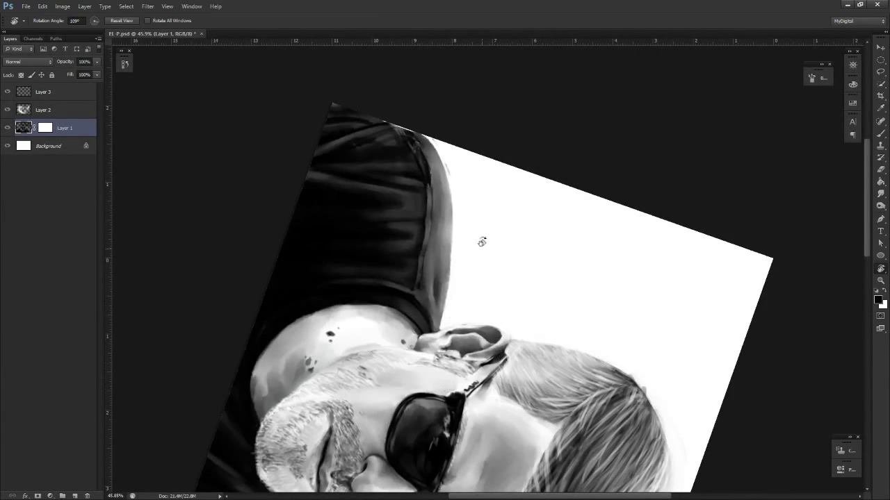
{"action": "key", "text": "Escape"}
{"action": "key", "text": "h"}
{"action": "left_click_drag", "start_coordinate": [617, 354], "coordinate": [473, 292]}
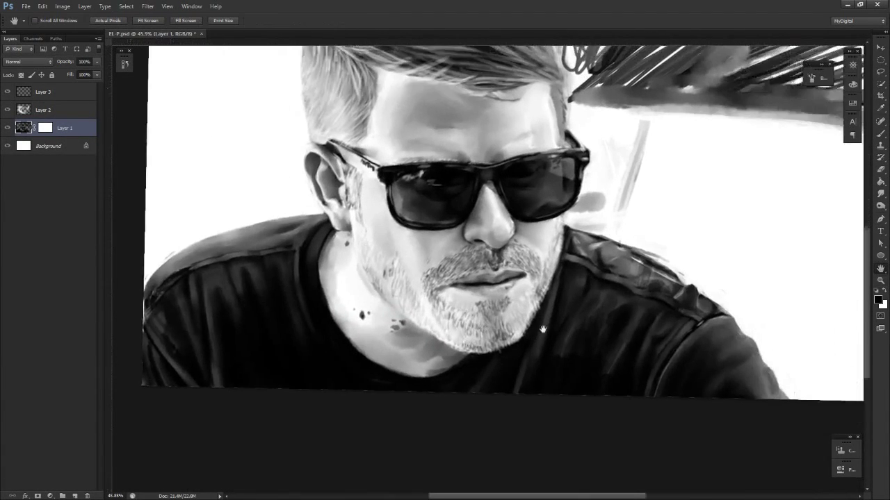
{"action": "left_click_drag", "start_coordinate": [581, 325], "coordinate": [543, 389]}
{"action": "left_click_drag", "start_coordinate": [379, 357], "coordinate": [644, 367]}
{"action": "left_click_drag", "start_coordinate": [570, 362], "coordinate": [443, 378]}
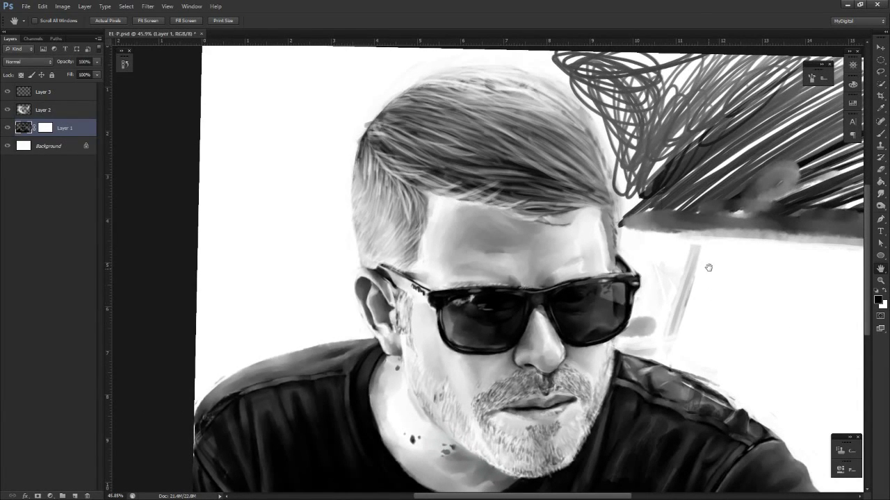
{"action": "scroll", "coordinate": [654, 280], "scroll_direction": "down", "scroll_amount": 14}
{"action": "scroll", "coordinate": [591, 239], "scroll_direction": "up", "scroll_amount": 3}
{"action": "left_click_drag", "start_coordinate": [534, 252], "coordinate": [565, 260]}
Toggle the visibility of Layer 2 and Layer 1 off and on to check what each layer contains
{"action": "left_click", "coordinate": [8, 110]}
{"action": "left_click", "coordinate": [8, 109]}
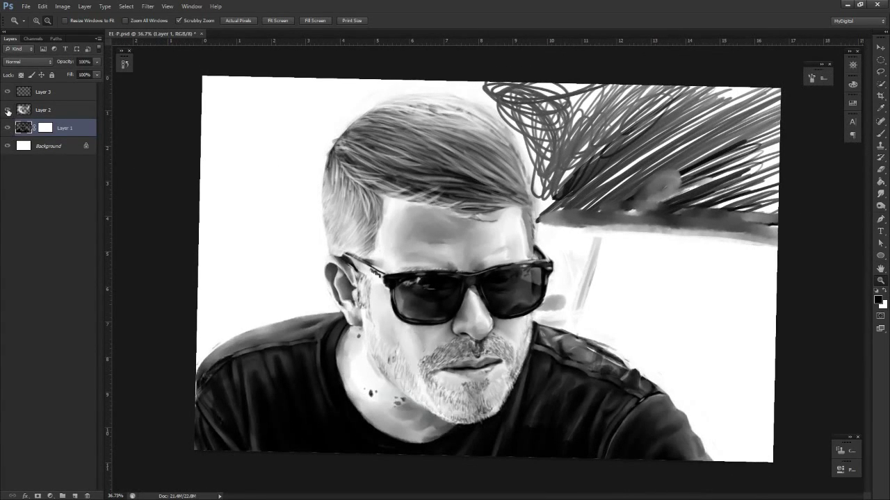
{"action": "left_click", "coordinate": [7, 129]}
{"action": "left_click", "coordinate": [7, 130]}
Erase the stray background strokes on Layer 1 between the shirt shoulder, the glasses and the edge of the hair
{"action": "key", "text": "e"}
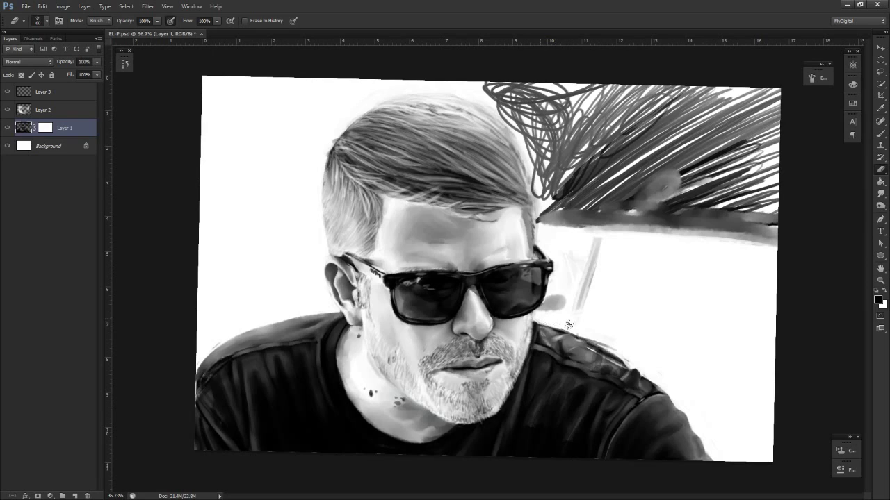
{"action": "mouse_move", "coordinate": [569, 324]}
{"action": "left_mouse_down"}
{"action": "mouse_move", "coordinate": [592, 243]}
{"action": "mouse_move", "coordinate": [544, 312]}
{"action": "mouse_move", "coordinate": [575, 262]}
{"action": "mouse_move", "coordinate": [565, 238]}
{"action": "mouse_move", "coordinate": [542, 224]}
{"action": "mouse_move", "coordinate": [501, 88]}
{"action": "mouse_move", "coordinate": [500, 186]}
{"action": "mouse_move", "coordinate": [558, 214]}
{"action": "mouse_move", "coordinate": [542, 234]}
{"action": "mouse_move", "coordinate": [527, 148]}
{"action": "left_mouse_up"}
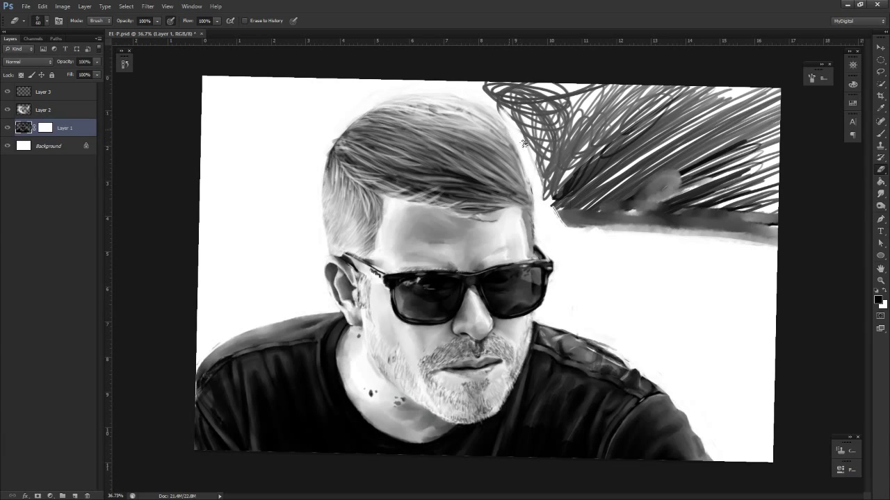
{"action": "mouse_move", "coordinate": [524, 144]}
{"action": "left_mouse_down"}
{"action": "mouse_move", "coordinate": [511, 118]}
{"action": "mouse_move", "coordinate": [528, 97]}
{"action": "mouse_move", "coordinate": [493, 94]}
{"action": "mouse_move", "coordinate": [500, 104]}
{"action": "left_mouse_up"}
{"action": "key", "text": "r"}
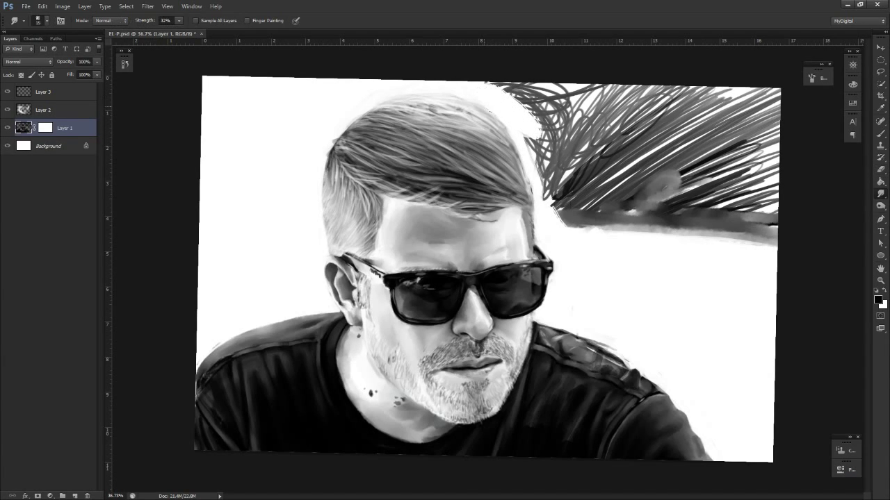
Erase the remaining dark scribbled background on Layer 1 with a much larger eraser
{"action": "key", "text": "e"}
{"action": "mouse_move", "coordinate": [495, 97]}
{"action": "left_mouse_down"}
{"action": "mouse_move", "coordinate": [591, 87]}
{"action": "mouse_move", "coordinate": [547, 94]}
{"action": "mouse_move", "coordinate": [540, 139]}
{"action": "mouse_move", "coordinate": [565, 205]}
{"action": "mouse_move", "coordinate": [584, 221]}
{"action": "mouse_move", "coordinate": [609, 209]}
{"action": "mouse_move", "coordinate": [742, 241]}
{"action": "mouse_move", "coordinate": [750, 234]}
{"action": "mouse_move", "coordinate": [675, 230]}
{"action": "mouse_move", "coordinate": [642, 201]}
{"action": "mouse_move", "coordinate": [664, 111]}
{"action": "mouse_move", "coordinate": [687, 231]}
{"action": "mouse_move", "coordinate": [760, 217]}
{"action": "mouse_move", "coordinate": [731, 205]}
{"action": "mouse_move", "coordinate": [724, 154]}
{"action": "mouse_move", "coordinate": [777, 101]}
{"action": "mouse_move", "coordinate": [779, 162]}
{"action": "mouse_move", "coordinate": [717, 191]}
{"action": "mouse_move", "coordinate": [643, 198]}
{"action": "mouse_move", "coordinate": [747, 134]}
{"action": "mouse_move", "coordinate": [718, 132]}
{"action": "mouse_move", "coordinate": [656, 170]}
{"action": "mouse_move", "coordinate": [677, 137]}
{"action": "mouse_move", "coordinate": [601, 209]}
{"action": "mouse_move", "coordinate": [552, 177]}
{"action": "mouse_move", "coordinate": [563, 164]}
{"action": "mouse_move", "coordinate": [585, 177]}
{"action": "mouse_move", "coordinate": [558, 173]}
{"action": "mouse_move", "coordinate": [594, 127]}
{"action": "mouse_move", "coordinate": [602, 143]}
{"action": "mouse_move", "coordinate": [597, 125]}
{"action": "mouse_move", "coordinate": [613, 78]}
{"action": "mouse_move", "coordinate": [581, 122]}
{"action": "mouse_move", "coordinate": [547, 121]}
{"action": "mouse_move", "coordinate": [545, 104]}
{"action": "mouse_move", "coordinate": [526, 103]}
{"action": "mouse_move", "coordinate": [524, 80]}
{"action": "mouse_move", "coordinate": [341, 102]}
{"action": "mouse_move", "coordinate": [383, 82]}
{"action": "mouse_move", "coordinate": [374, 90]}
{"action": "mouse_move", "coordinate": [447, 75]}
{"action": "mouse_move", "coordinate": [526, 88]}
{"action": "left_mouse_up"}
{"action": "key", "text": "bracketright"}
{"action": "key", "text": "bracketright"}
{"action": "key", "text": "bracketright"}
{"action": "key", "text": "bracketright"}
{"action": "key", "text": "bracketright"}
{"action": "key", "text": "bracketright"}
{"action": "key", "text": "bracketright"}
{"action": "key", "text": "bracketright"}
Create a new layer and place it directly below Layer 1
{"action": "key", "text": "z"}
{"action": "left_click", "coordinate": [606, 270], "text": "alt"}
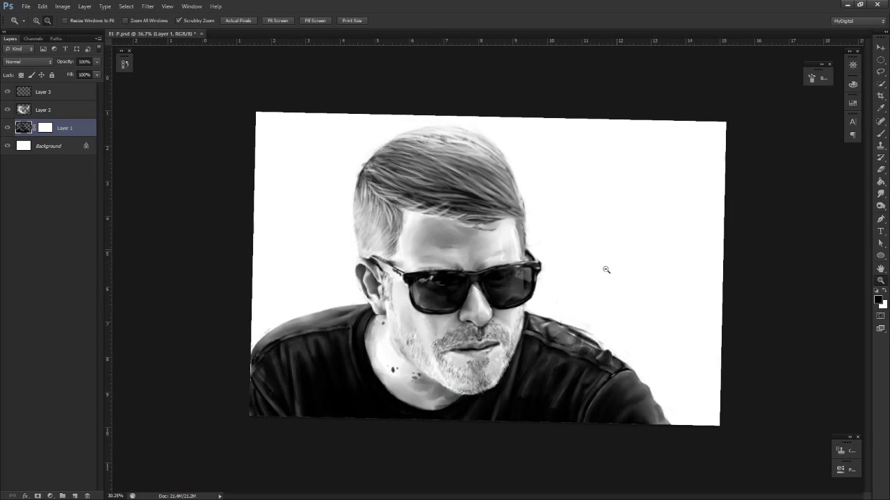
{"action": "scroll", "coordinate": [601, 271], "scroll_direction": "up", "scroll_amount": 1}
{"action": "key", "text": "h"}
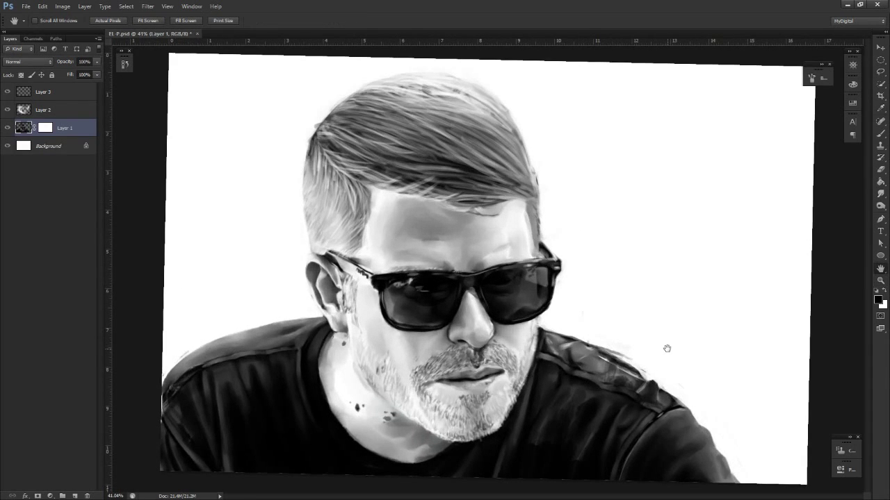
{"action": "scroll", "coordinate": [666, 348], "scroll_direction": "down", "scroll_amount": 1}
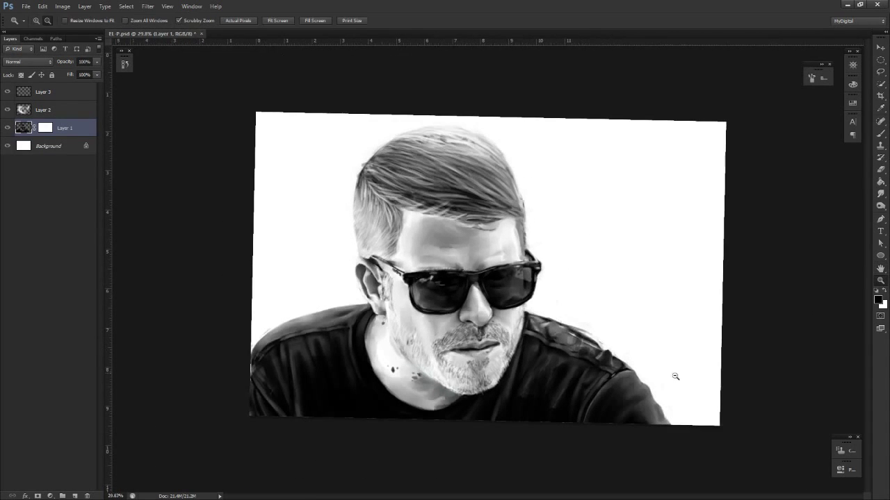
{"action": "left_click", "coordinate": [74, 496]}
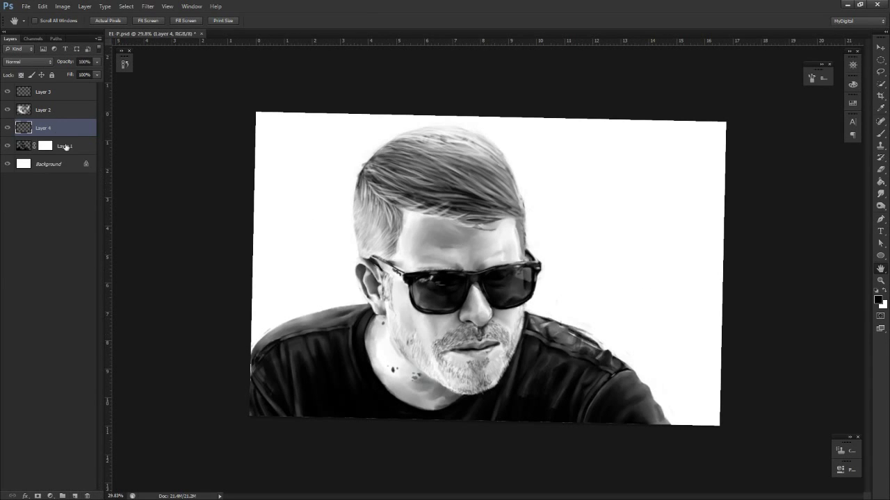
{"action": "left_click_drag", "start_coordinate": [55, 130], "coordinate": [55, 152]}
Draw a Pen path from the glasses to the canvas edge, across the face to the ear, and around the lower half of the canvas
{"action": "key", "text": "z"}
{"action": "left_click_drag", "start_coordinate": [704, 283], "coordinate": [720, 285]}
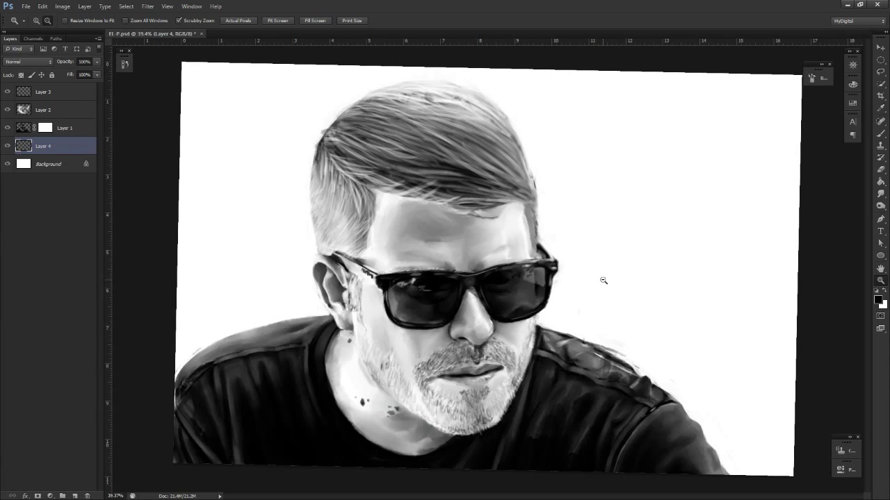
{"action": "key", "text": "p"}
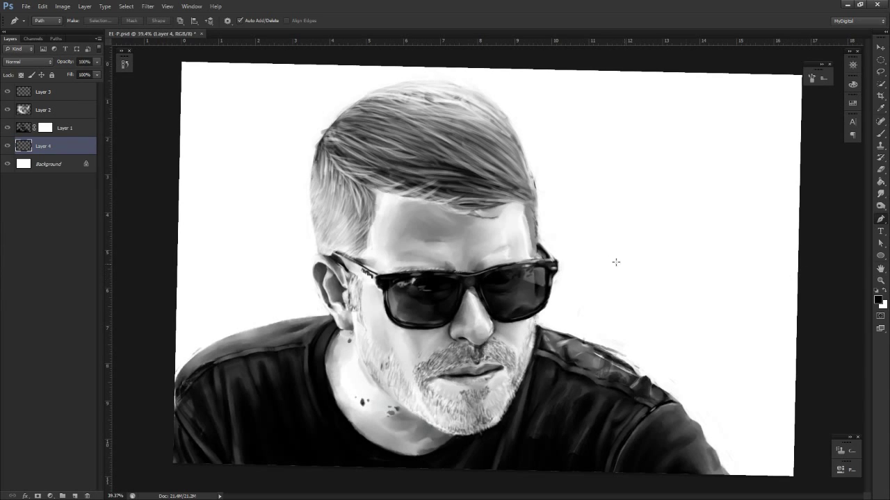
{"action": "left_click_drag", "start_coordinate": [539, 248], "coordinate": [811, 276]}
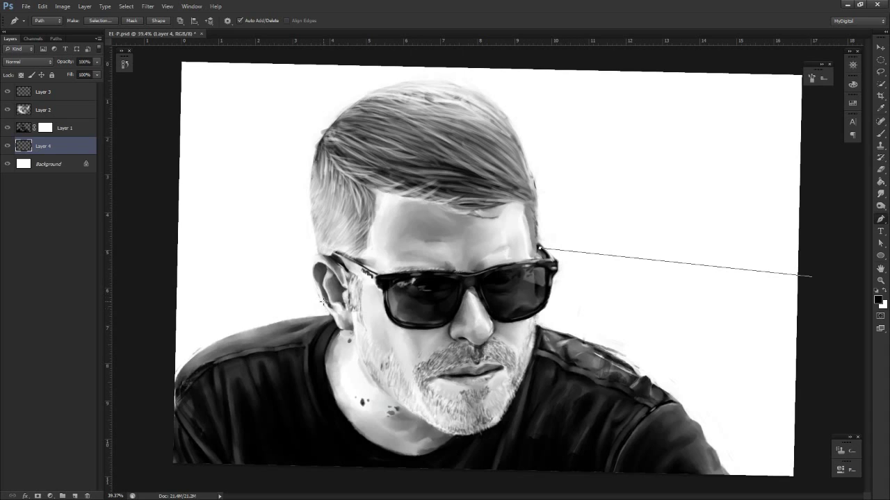
{"action": "left_click", "coordinate": [318, 298]}
{"action": "left_click", "coordinate": [171, 286]}
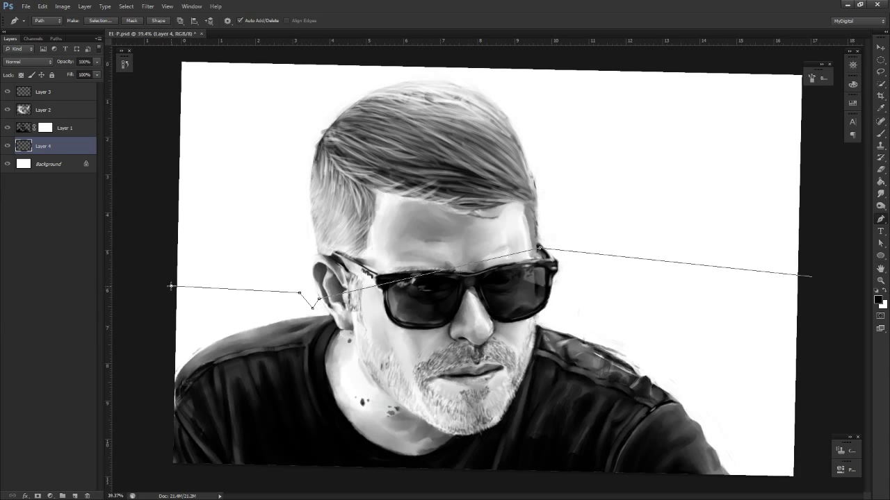
{"action": "left_click", "coordinate": [171, 463]}
{"action": "left_click", "coordinate": [805, 484]}
{"action": "left_click", "coordinate": [814, 279]}
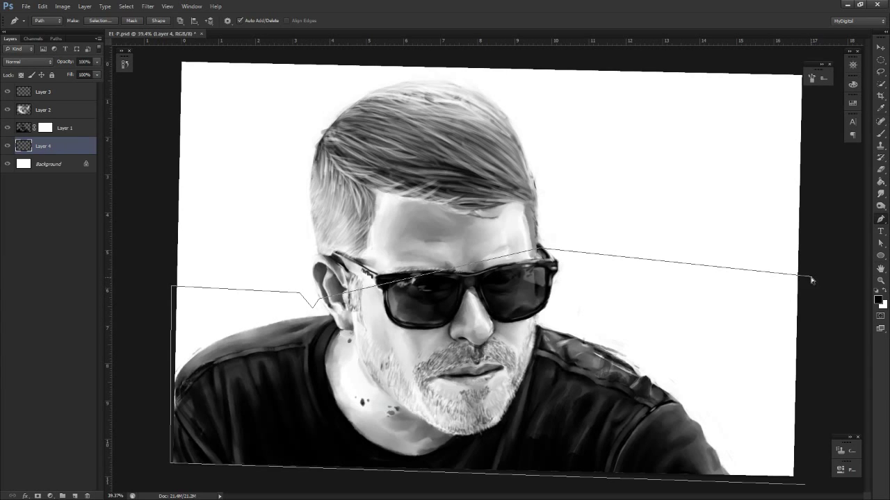
{"action": "left_click", "coordinate": [814, 279]}
Fill the path with the light gray c4c4c4 at 100% opacity, and delete the path
{"action": "right_click", "coordinate": [813, 279]}
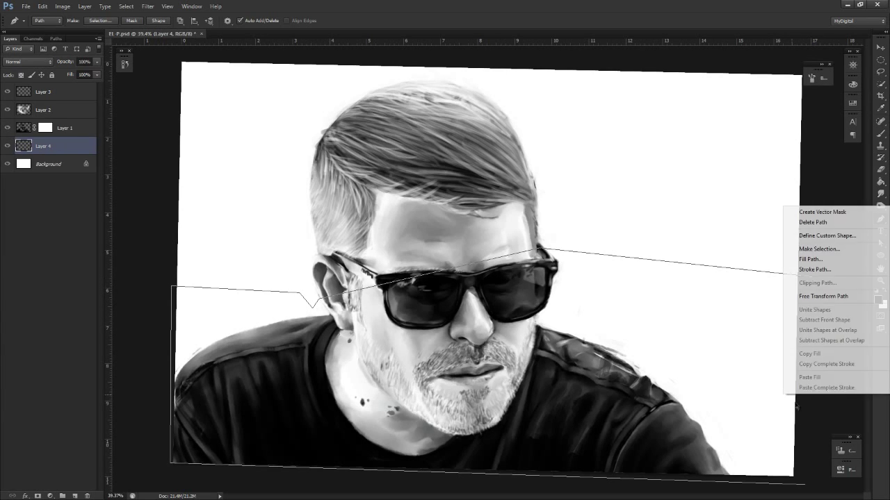
{"action": "left_click", "coordinate": [810, 260]}
{"action": "left_click", "coordinate": [445, 138]}
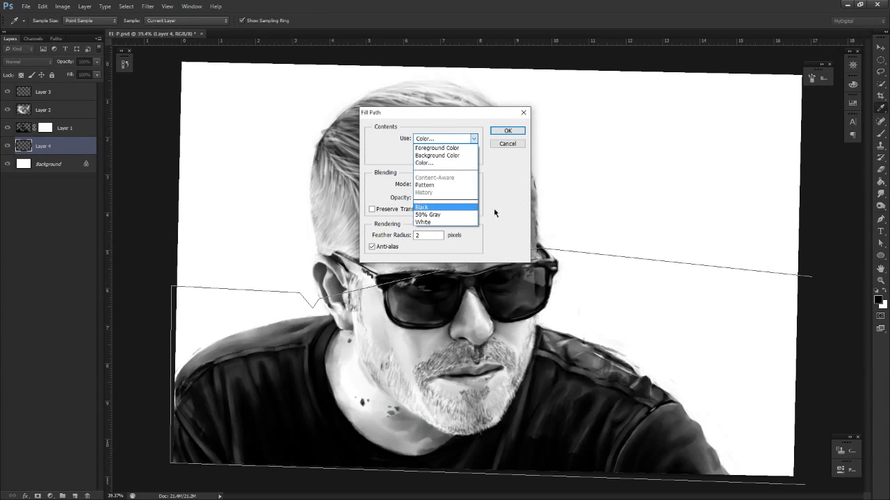
{"action": "left_click", "coordinate": [442, 214]}
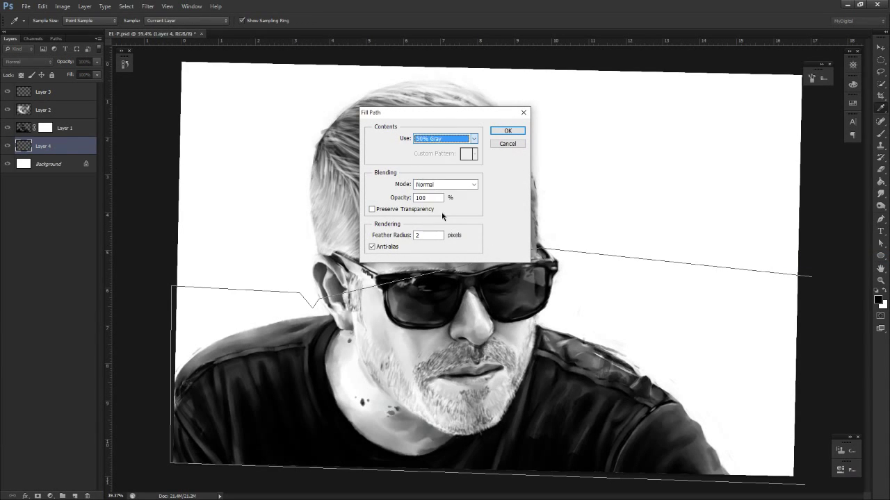
{"action": "left_click", "coordinate": [461, 143]}
{"action": "left_click", "coordinate": [437, 159]}
{"action": "left_click_drag", "start_coordinate": [137, 335], "coordinate": [126, 317]}
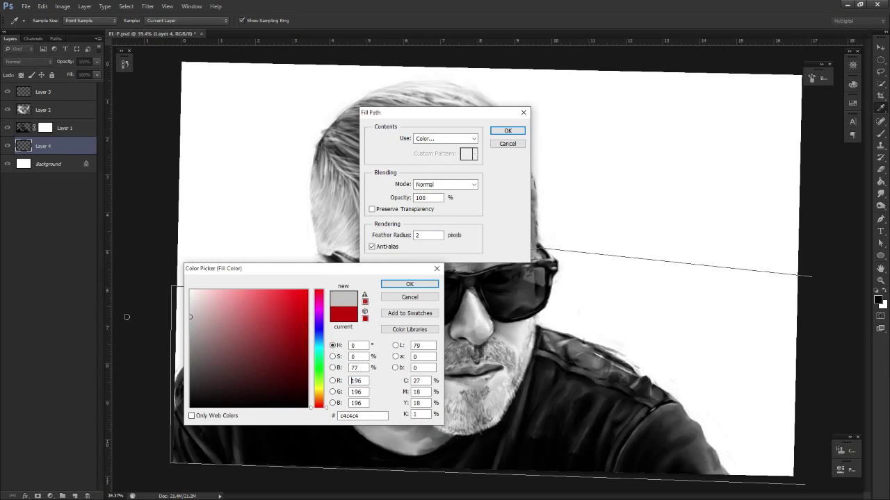
{"action": "left_click", "coordinate": [412, 285]}
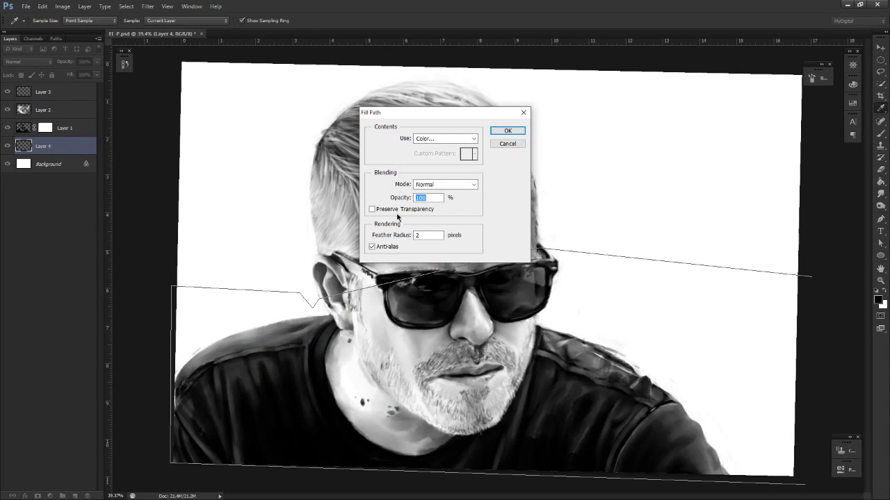
{"action": "left_click", "coordinate": [507, 130]}
{"action": "right_click", "coordinate": [717, 299]}
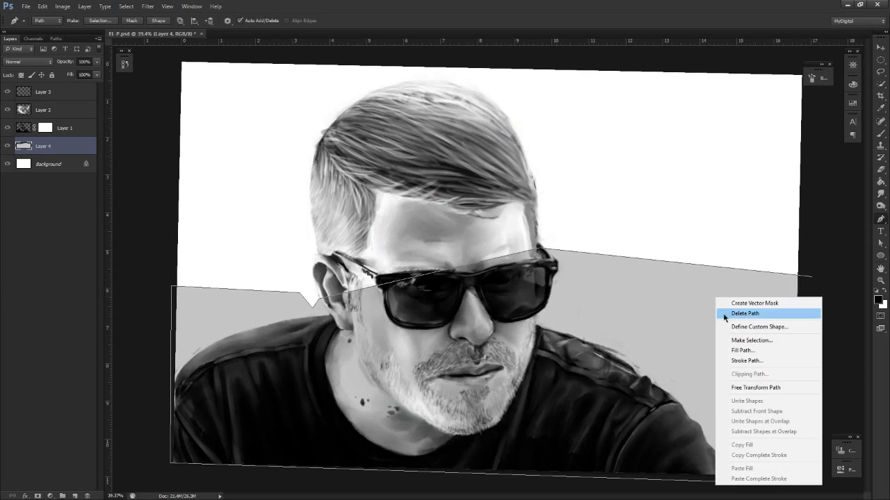
{"action": "left_click", "coordinate": [736, 313]}
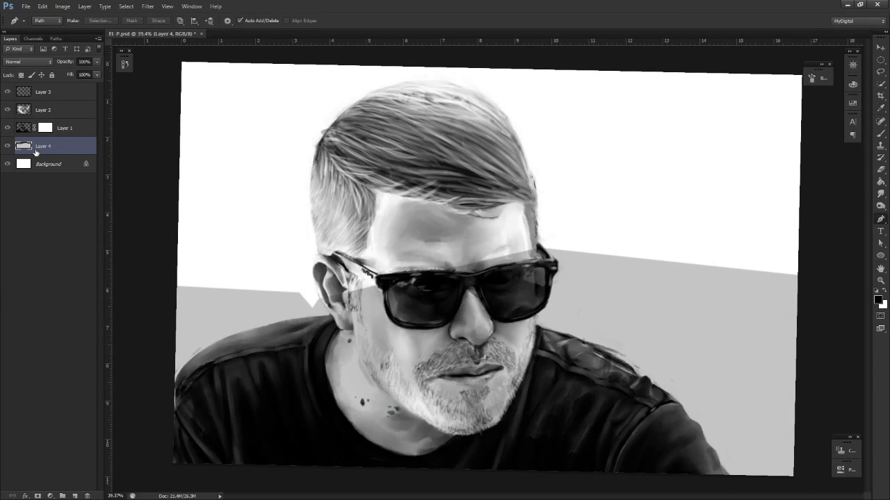
Add a new layer above Layer 4 and brush white behind the cheek and neck
{"action": "left_click", "coordinate": [75, 496]}
{"action": "key", "text": "b"}
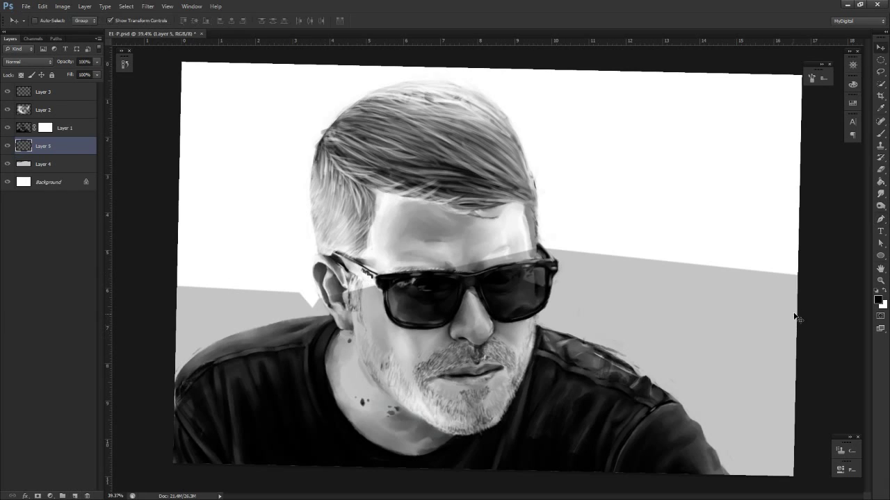
{"action": "key", "text": "x"}
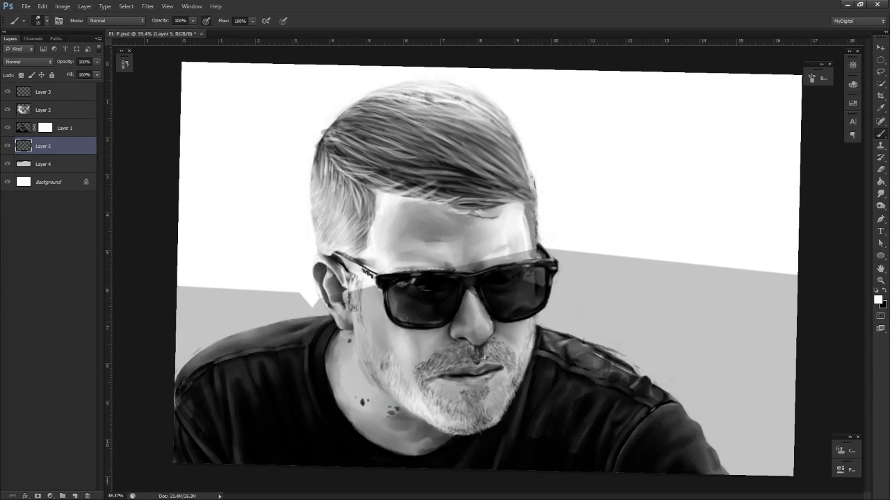
{"action": "mouse_move", "coordinate": [375, 285]}
{"action": "left_mouse_down"}
{"action": "mouse_move", "coordinate": [363, 327]}
{"action": "mouse_move", "coordinate": [370, 298]}
{"action": "mouse_move", "coordinate": [339, 309]}
{"action": "mouse_move", "coordinate": [348, 339]}
{"action": "mouse_move", "coordinate": [337, 368]}
{"action": "mouse_move", "coordinate": [328, 348]}
{"action": "left_mouse_up"}
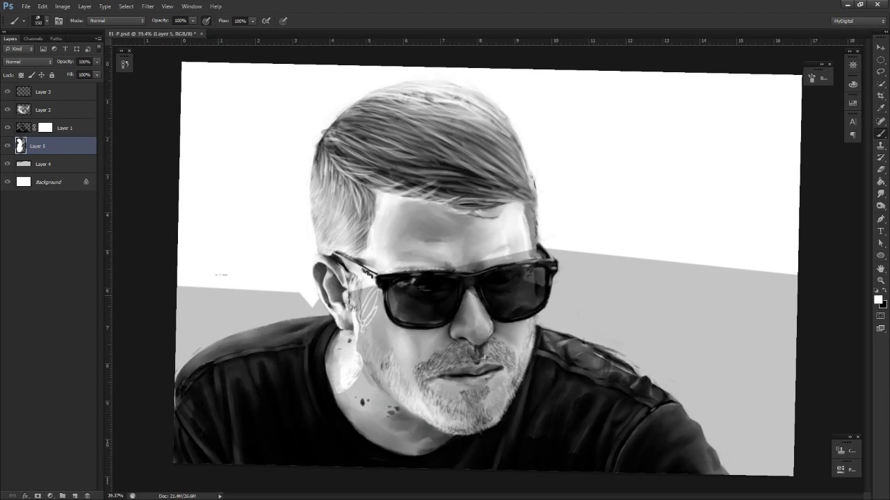
{"action": "key", "text": "l"}
{"action": "mouse_move", "coordinate": [174, 462]}
{"action": "left_mouse_down"}
{"action": "mouse_move", "coordinate": [167, 382]}
{"action": "mouse_move", "coordinate": [195, 353]}
{"action": "left_mouse_up"}
{"action": "key", "text": "ctrl+d"}
Select the man's whole silhouette with the Lasso, following the shoulders, head and bottom canvas edge
{"action": "left_click_drag", "start_coordinate": [168, 432], "coordinate": [184, 357]}
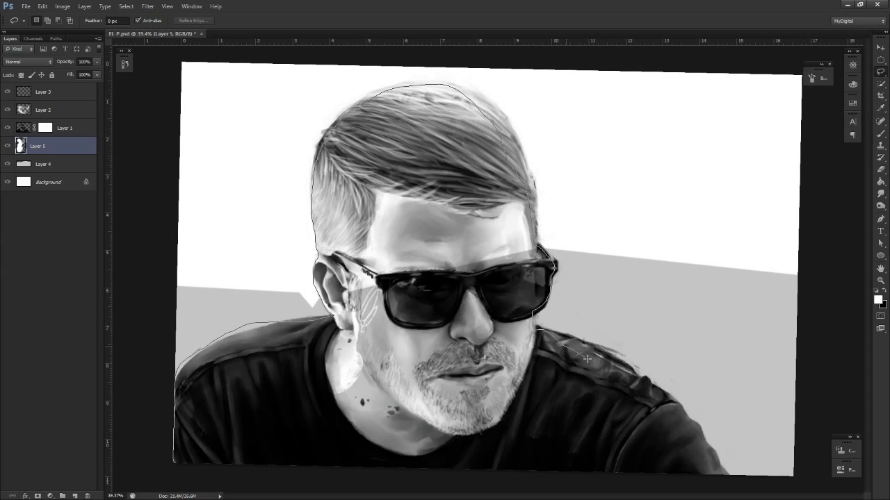
{"action": "mouse_move", "coordinate": [608, 364]}
{"action": "left_mouse_down"}
{"action": "mouse_move", "coordinate": [661, 395]}
{"action": "mouse_move", "coordinate": [681, 421]}
{"action": "left_mouse_up"}
{"action": "mouse_move", "coordinate": [713, 461]}
{"action": "left_mouse_down"}
{"action": "mouse_move", "coordinate": [470, 472]}
{"action": "mouse_move", "coordinate": [314, 491]}
{"action": "mouse_move", "coordinate": [158, 495]}
{"action": "mouse_move", "coordinate": [175, 480]}
{"action": "left_mouse_up"}
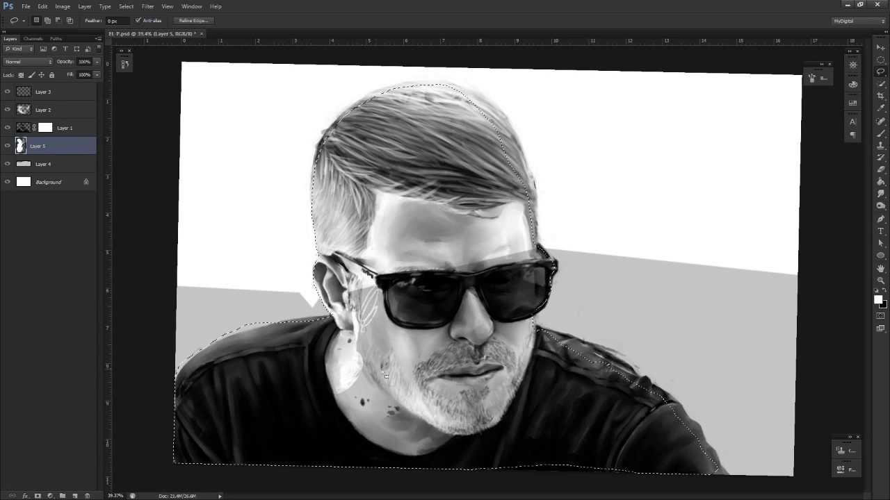
{"action": "key", "text": "v"}
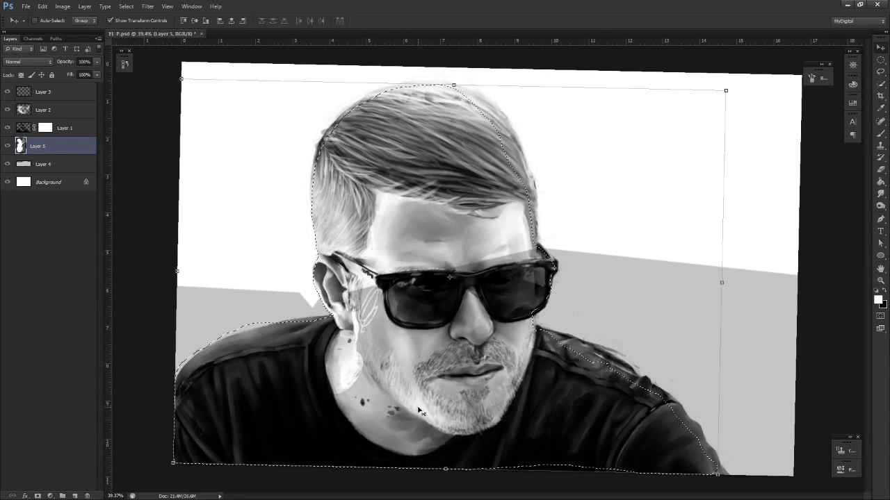
{"action": "right_click", "coordinate": [419, 412]}
{"action": "left_click", "coordinate": [351, 368]}
{"action": "right_click", "coordinate": [414, 389]}
{"action": "left_click", "coordinate": [360, 371]}
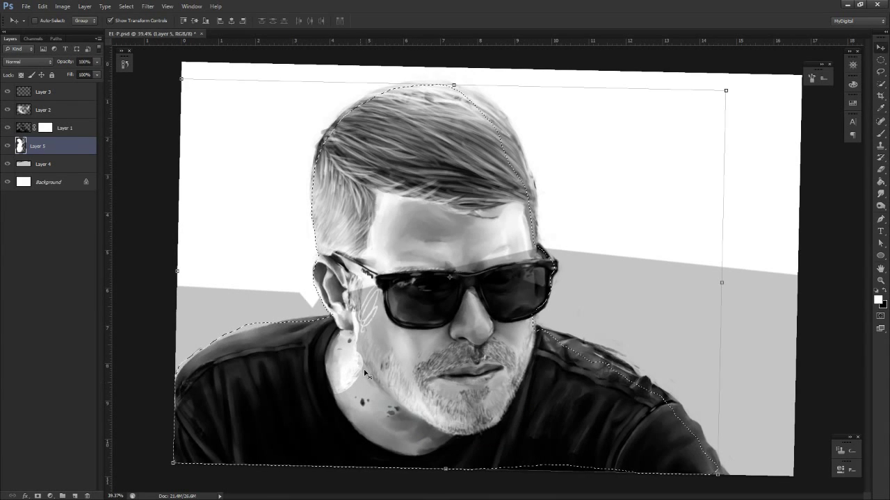
Fill the silhouette selection on Layer 5 with black in Normal mode
{"action": "key", "text": "l"}
{"action": "right_click", "coordinate": [372, 203]}
{"action": "left_click", "coordinate": [400, 336]}
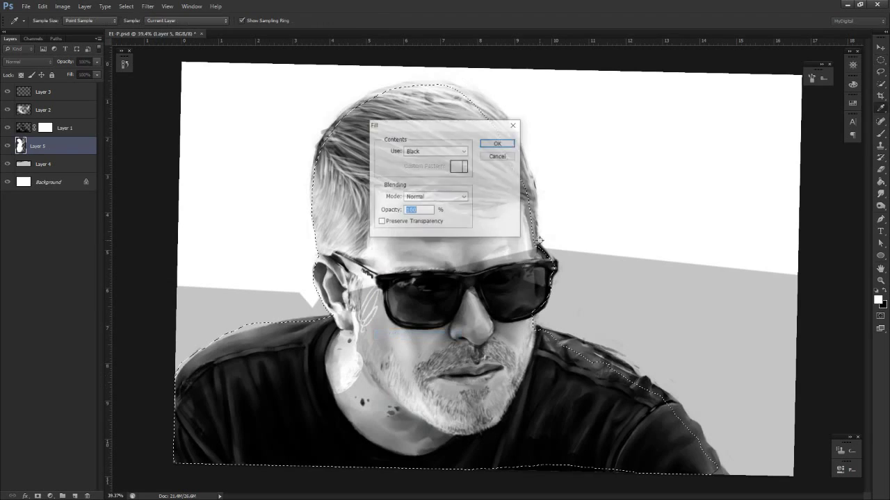
{"action": "left_click", "coordinate": [497, 143]}
Undo the black fill and fill the silhouette selection on Layer 5 with white in Normal mode
{"action": "key", "text": "m"}
{"action": "right_click", "coordinate": [489, 294]}
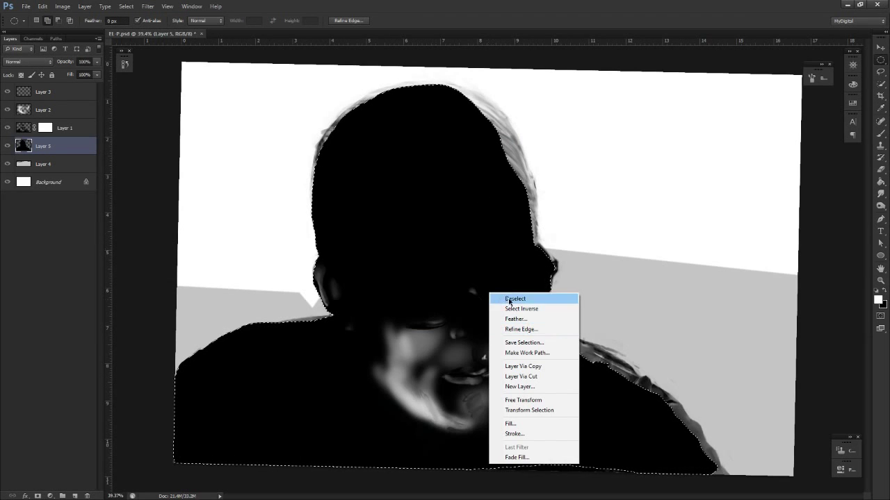
{"action": "key", "text": "Escape"}
{"action": "key", "text": "ctrl+z"}
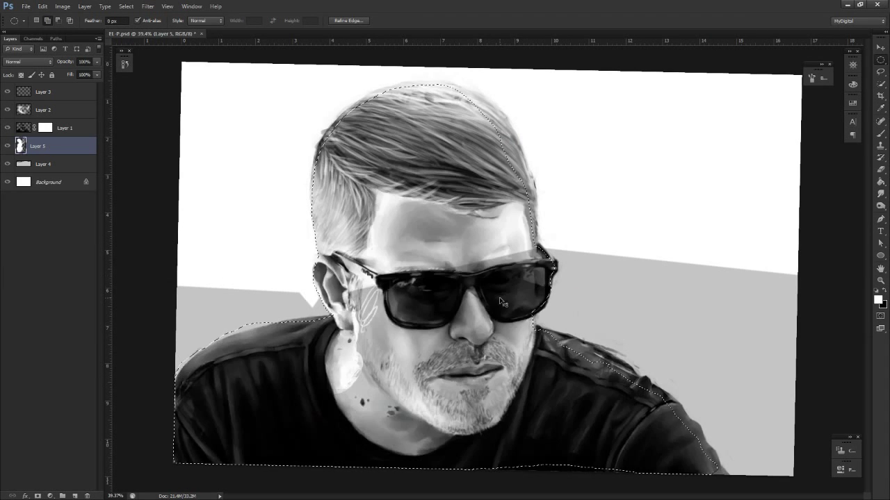
{"action": "right_click", "coordinate": [501, 303]}
{"action": "left_click", "coordinate": [539, 442]}
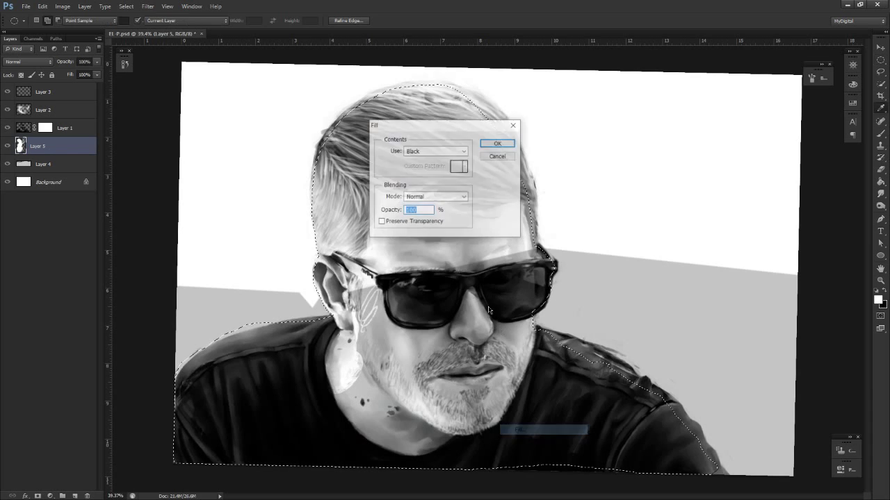
{"action": "left_click", "coordinate": [445, 151]}
{"action": "left_click", "coordinate": [419, 235]}
{"action": "left_click", "coordinate": [498, 143]}
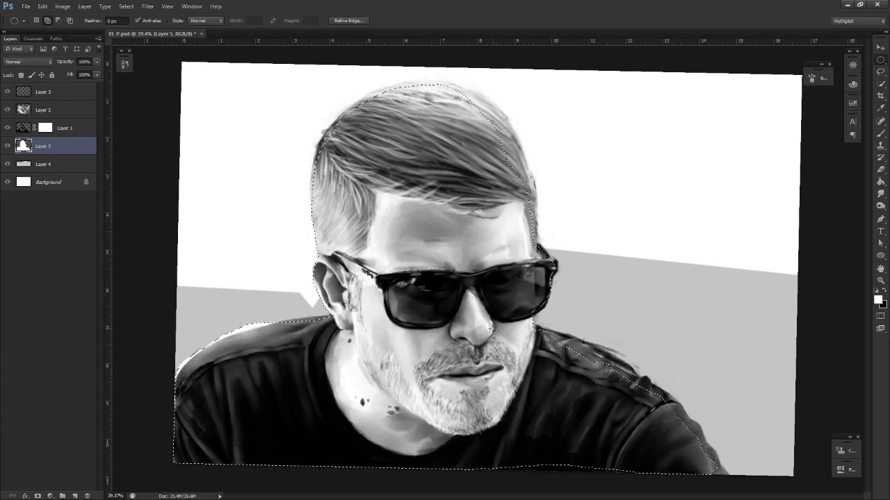
Fill the silhouette selection with white once more at 100% opacity and deselect it
{"action": "right_click", "coordinate": [490, 157]}
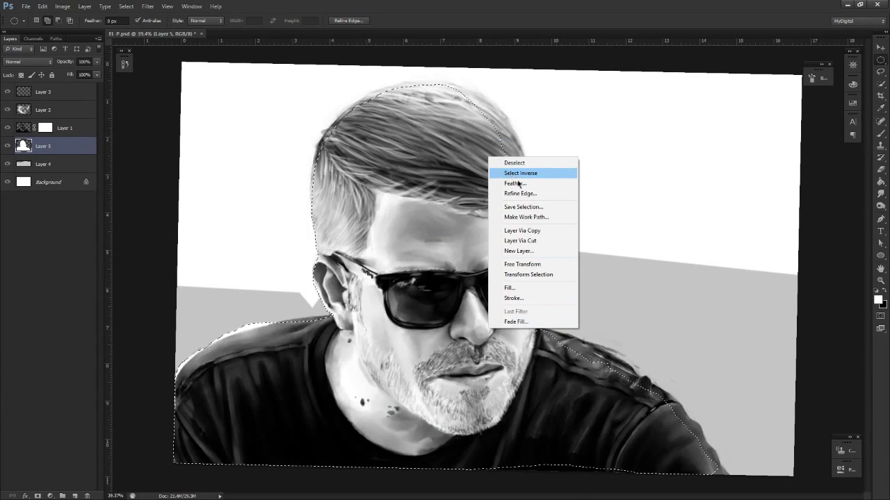
{"action": "left_click", "coordinate": [523, 288]}
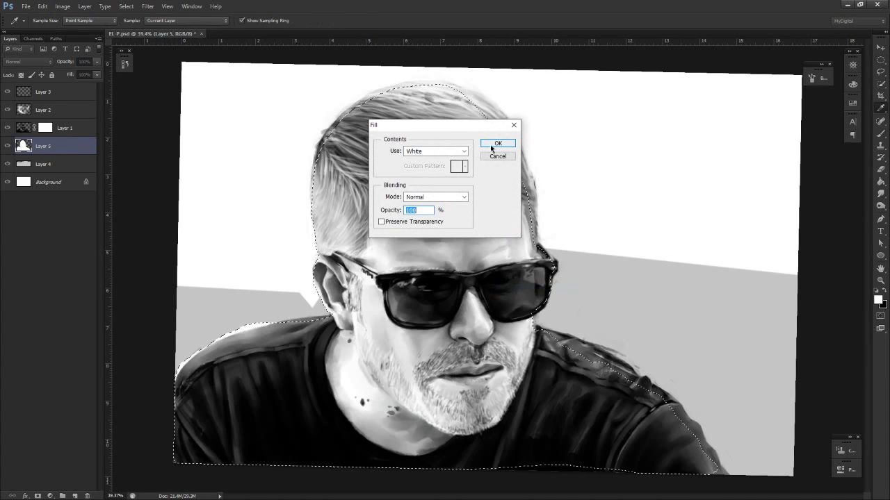
{"action": "left_click", "coordinate": [498, 143]}
{"action": "right_click", "coordinate": [472, 224]}
{"action": "left_click", "coordinate": [490, 230]}
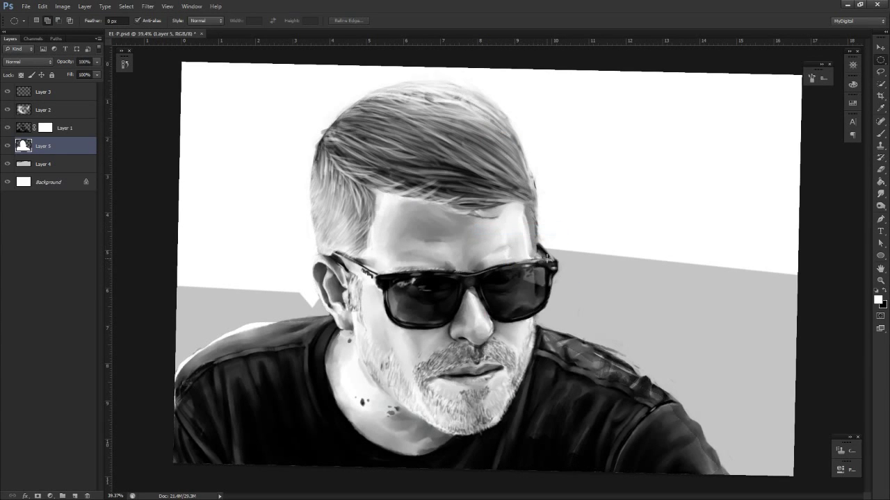
Brush white behind the shoulder on the sunglasses' far side on Layer 5, and erase the white spill above the ear-side shoulder
{"action": "key", "text": "b"}
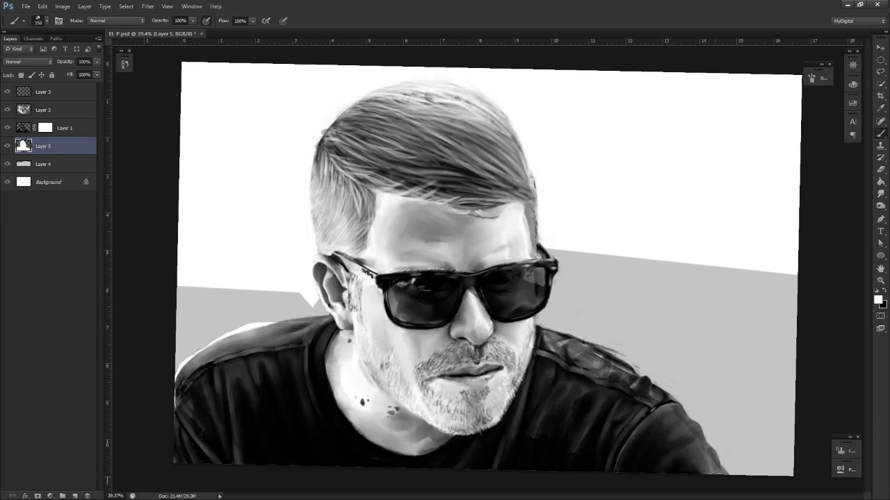
{"action": "left_click_drag", "start_coordinate": [705, 451], "coordinate": [673, 410]}
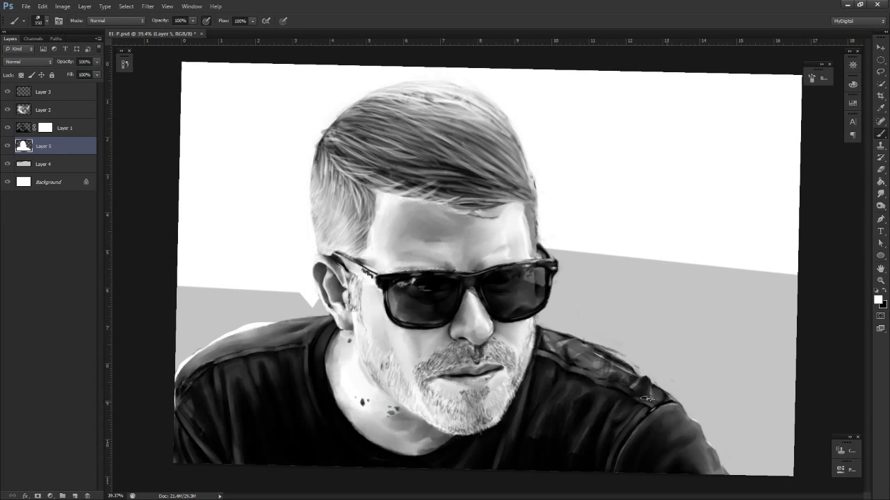
{"action": "mouse_move", "coordinate": [620, 373]}
{"action": "left_mouse_down"}
{"action": "mouse_move", "coordinate": [636, 387]}
{"action": "mouse_move", "coordinate": [555, 342]}
{"action": "mouse_move", "coordinate": [543, 357]}
{"action": "left_mouse_up"}
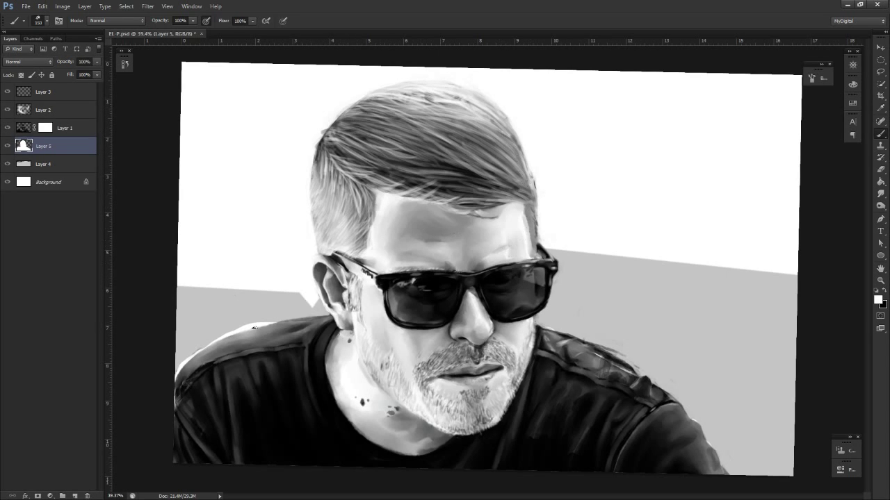
{"action": "key", "text": "e"}
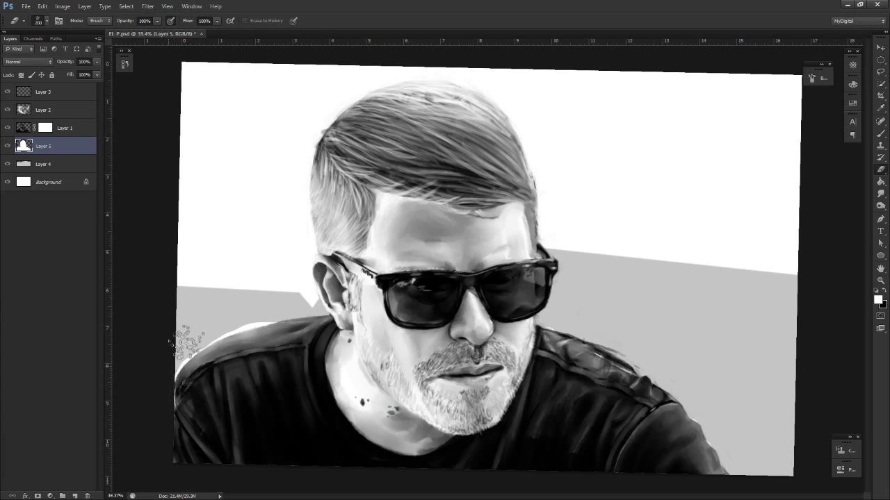
{"action": "left_click_drag", "start_coordinate": [200, 338], "coordinate": [281, 308]}
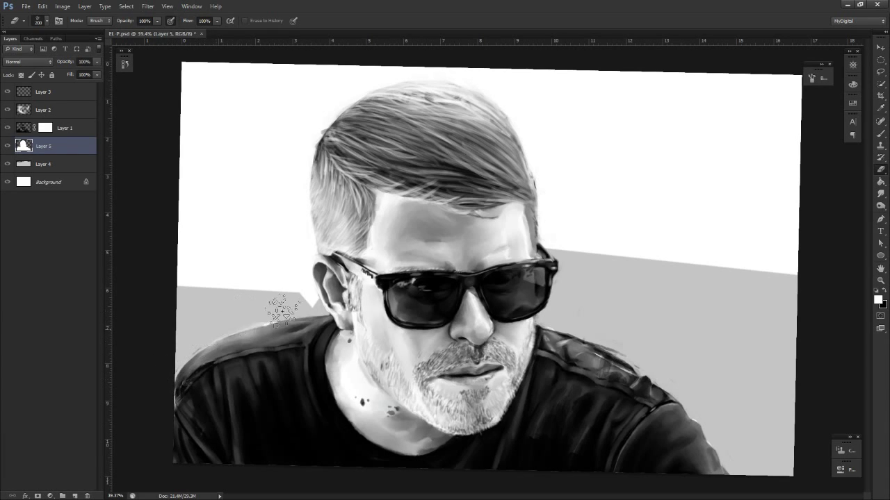
Brush white over the gray background shape on Layer 4, following the outlines of both shoulders
{"action": "key", "text": "b"}
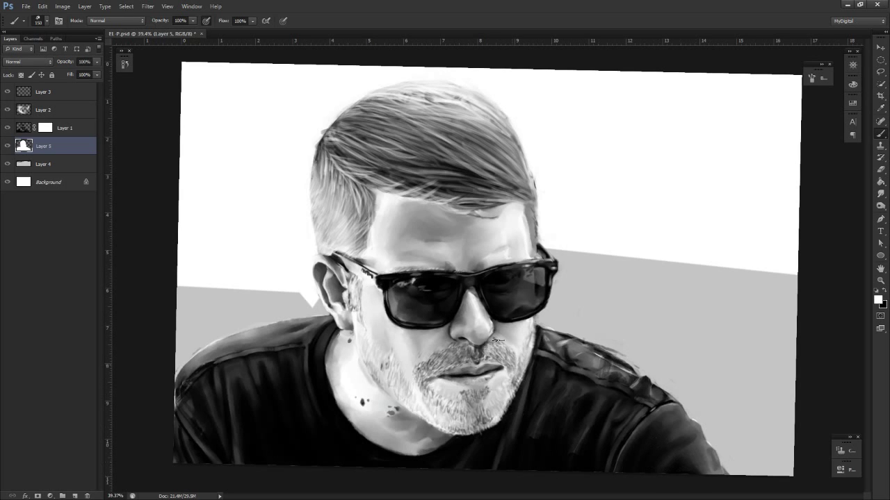
{"action": "mouse_move", "coordinate": [518, 224]}
{"action": "left_mouse_down"}
{"action": "mouse_move", "coordinate": [505, 333]}
{"action": "mouse_move", "coordinate": [515, 278]}
{"action": "mouse_move", "coordinate": [493, 327]}
{"action": "mouse_move", "coordinate": [549, 310]}
{"action": "left_mouse_up"}
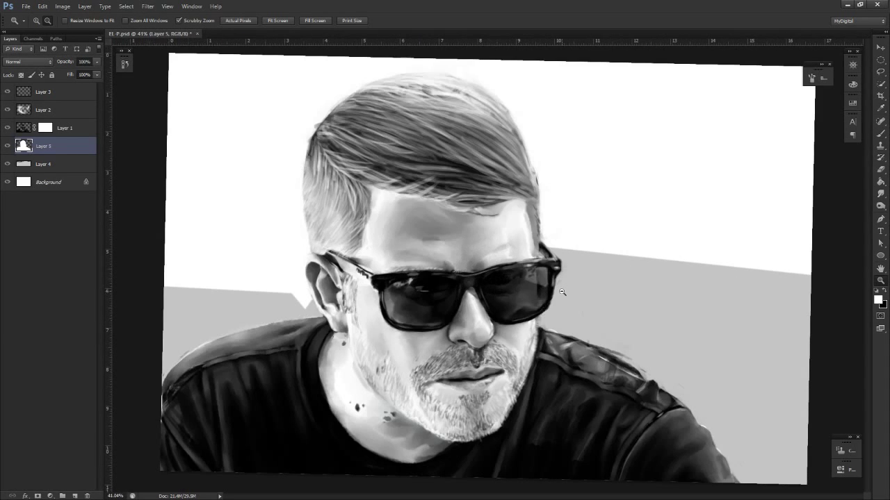
{"action": "key", "text": "b"}
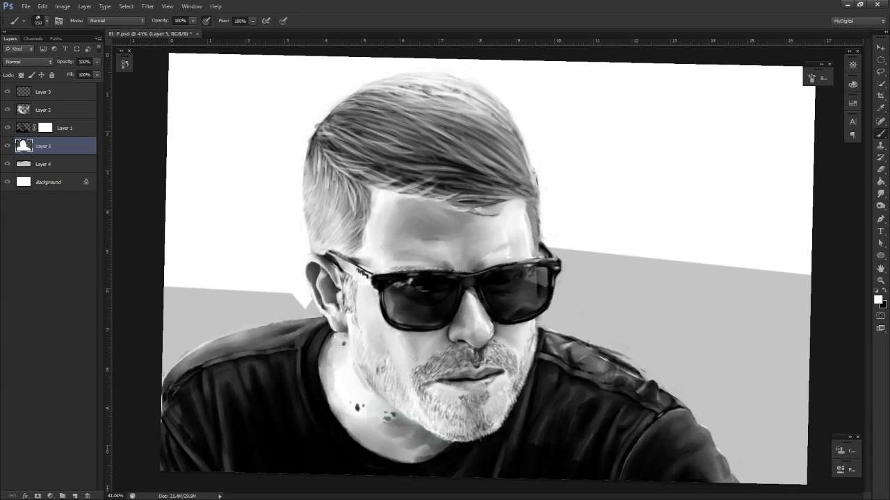
{"action": "right_click", "coordinate": [49, 165]}
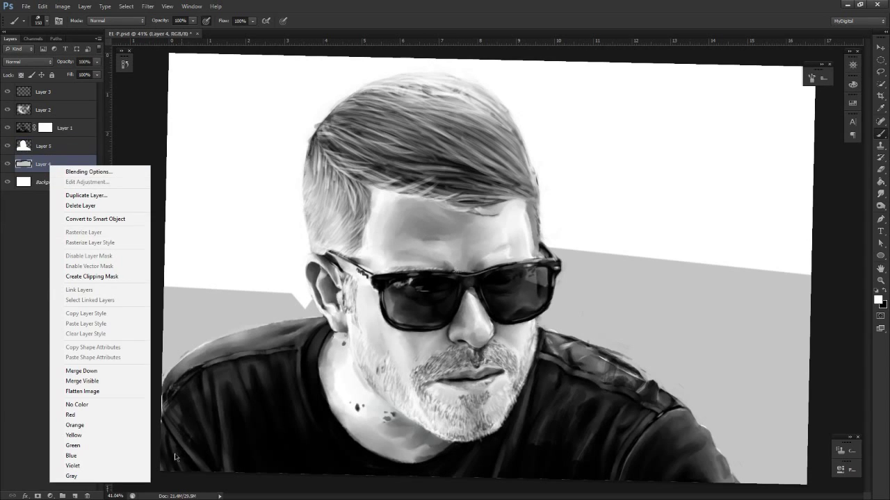
{"action": "left_click", "coordinate": [772, 397]}
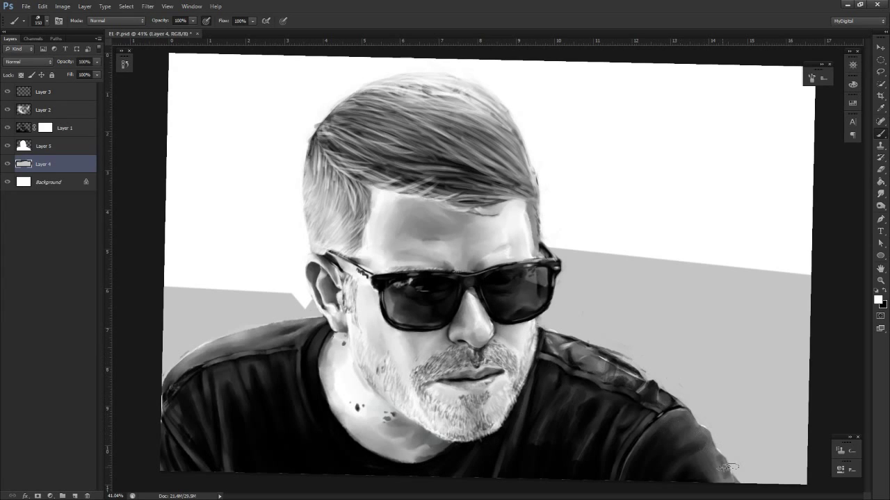
{"action": "mouse_move", "coordinate": [759, 479]}
{"action": "left_mouse_down"}
{"action": "mouse_move", "coordinate": [792, 478]}
{"action": "mouse_move", "coordinate": [740, 465]}
{"action": "mouse_move", "coordinate": [695, 406]}
{"action": "mouse_move", "coordinate": [733, 438]}
{"action": "mouse_move", "coordinate": [792, 455]}
{"action": "mouse_move", "coordinate": [747, 437]}
{"action": "mouse_move", "coordinate": [691, 386]}
{"action": "mouse_move", "coordinate": [591, 341]}
{"action": "mouse_move", "coordinate": [702, 410]}
{"action": "mouse_move", "coordinate": [553, 323]}
{"action": "left_mouse_up"}
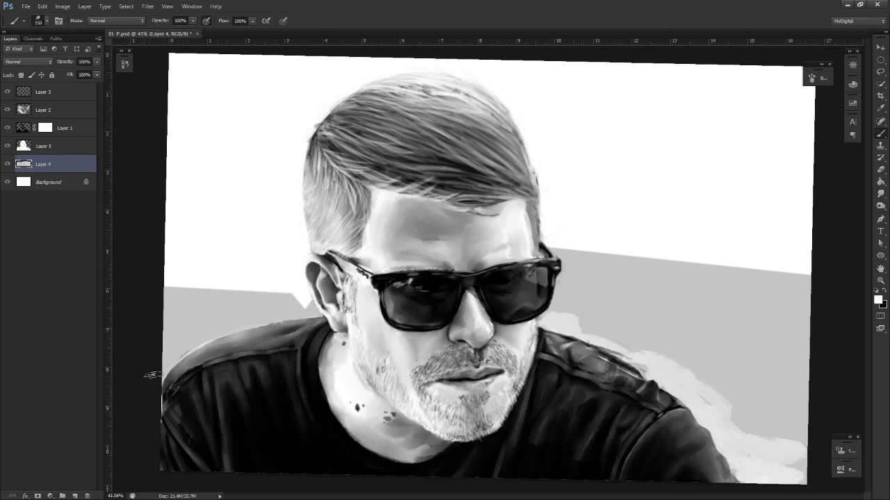
{"action": "mouse_move", "coordinate": [149, 376]}
{"action": "left_mouse_down"}
{"action": "mouse_move", "coordinate": [182, 345]}
{"action": "mouse_move", "coordinate": [254, 333]}
{"action": "mouse_move", "coordinate": [189, 330]}
{"action": "left_mouse_up"}
Straighten the canvas view and brush white streaks across the larger gray background area on Layer 4
{"action": "key", "text": "ctrl+space"}
{"action": "left_click_drag", "start_coordinate": [299, 379], "coordinate": [249, 381]}
{"action": "key", "text": "r"}
{"action": "left_click_drag", "start_coordinate": [619, 391], "coordinate": [632, 376]}
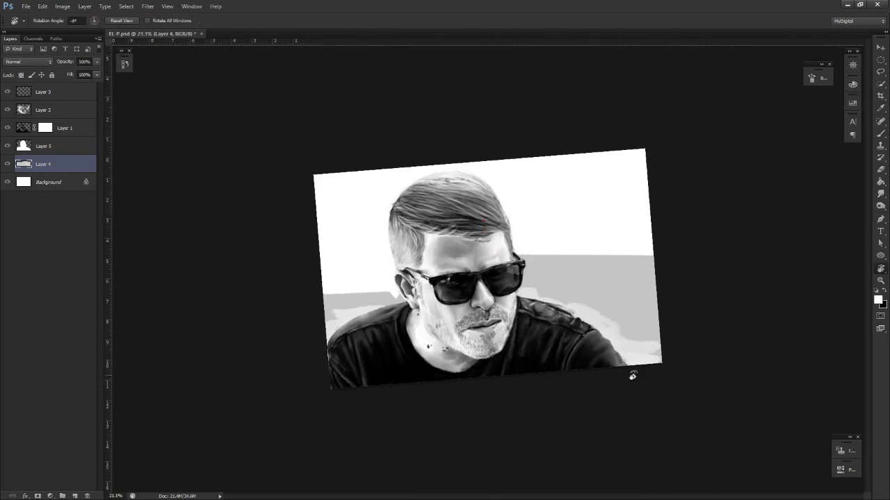
{"action": "key", "text": "ctrl+0"}
{"action": "key", "text": "Escape"}
{"action": "key", "text": "space"}
{"action": "key", "text": "b"}
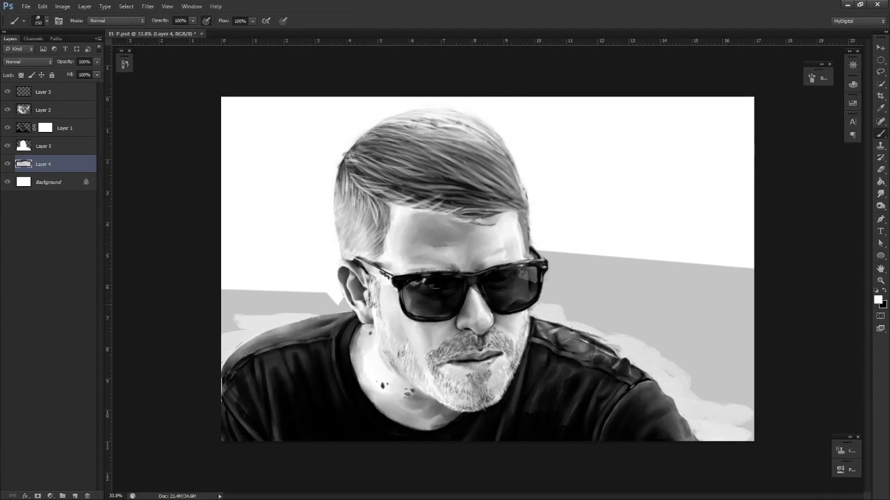
{"action": "left_click_drag", "start_coordinate": [779, 282], "coordinate": [692, 272]}
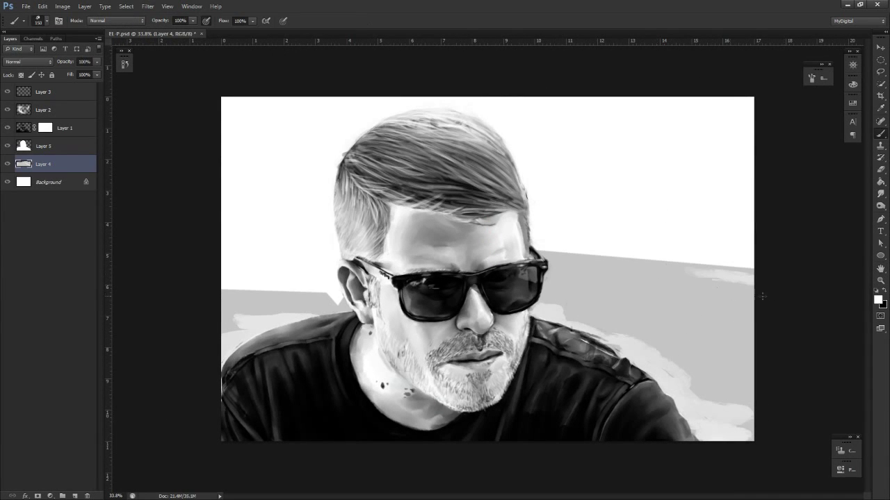
{"action": "mouse_move", "coordinate": [763, 296]}
{"action": "left_mouse_down"}
{"action": "mouse_move", "coordinate": [653, 305]}
{"action": "mouse_move", "coordinate": [760, 293]}
{"action": "left_mouse_up"}
{"action": "left_click_drag", "start_coordinate": [585, 312], "coordinate": [685, 295]}
{"action": "mouse_move", "coordinate": [653, 297]}
{"action": "left_mouse_down"}
{"action": "mouse_move", "coordinate": [686, 296]}
{"action": "mouse_move", "coordinate": [562, 309]}
{"action": "mouse_move", "coordinate": [618, 309]}
{"action": "mouse_move", "coordinate": [549, 292]}
{"action": "mouse_move", "coordinate": [552, 273]}
{"action": "mouse_move", "coordinate": [622, 292]}
{"action": "mouse_move", "coordinate": [737, 291]}
{"action": "mouse_move", "coordinate": [576, 299]}
{"action": "mouse_move", "coordinate": [703, 291]}
{"action": "mouse_move", "coordinate": [659, 301]}
{"action": "mouse_move", "coordinate": [700, 323]}
{"action": "mouse_move", "coordinate": [644, 336]}
{"action": "mouse_move", "coordinate": [751, 357]}
{"action": "mouse_move", "coordinate": [639, 322]}
{"action": "mouse_move", "coordinate": [759, 321]}
{"action": "mouse_move", "coordinate": [733, 344]}
{"action": "mouse_move", "coordinate": [738, 359]}
{"action": "mouse_move", "coordinate": [710, 349]}
{"action": "mouse_move", "coordinate": [749, 358]}
{"action": "mouse_move", "coordinate": [687, 340]}
{"action": "left_mouse_up"}
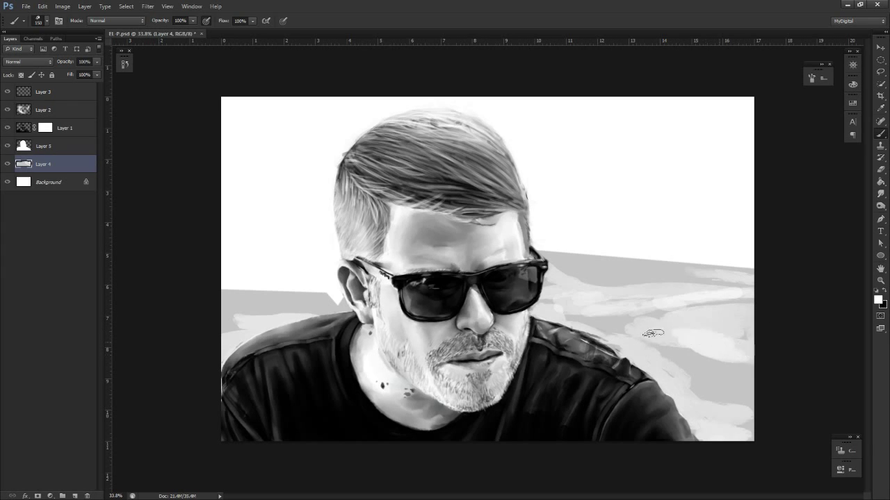
Set the foreground color to dark gray 484848 and brush long dark streaks across the background beside the sunglasses and shoulder
{"action": "key", "text": "z"}
{"action": "mouse_move", "coordinate": [747, 372]}
{"action": "left_mouse_down"}
{"action": "mouse_move", "coordinate": [678, 390]}
{"action": "mouse_move", "coordinate": [664, 276]}
{"action": "left_mouse_up"}
{"action": "key", "text": "b"}
{"action": "key", "text": "x"}
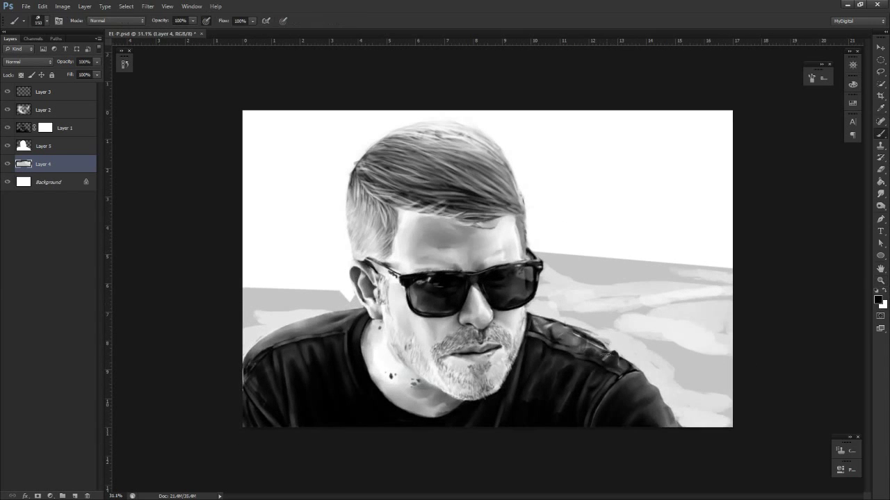
{"action": "left_click", "coordinate": [879, 300]}
{"action": "left_click_drag", "start_coordinate": [187, 384], "coordinate": [189, 375]}
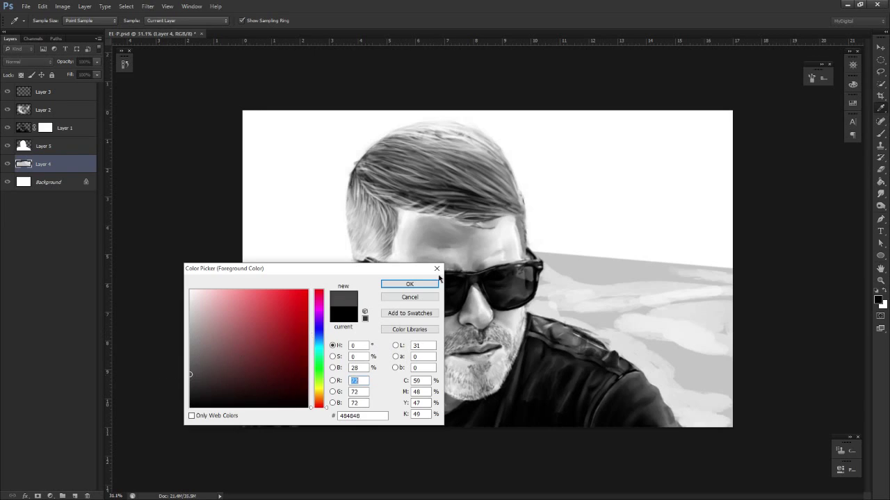
{"action": "left_click", "coordinate": [428, 284]}
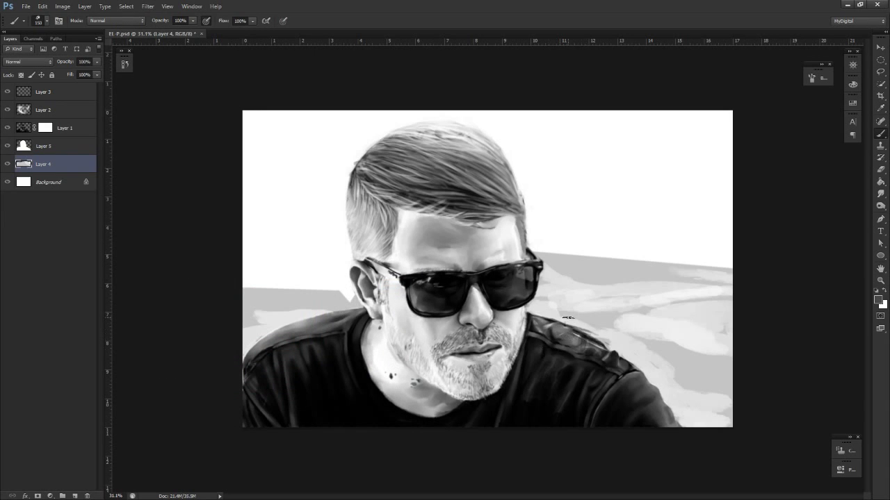
{"action": "left_click_drag", "start_coordinate": [561, 312], "coordinate": [691, 290]}
{"action": "left_click_drag", "start_coordinate": [632, 305], "coordinate": [736, 293]}
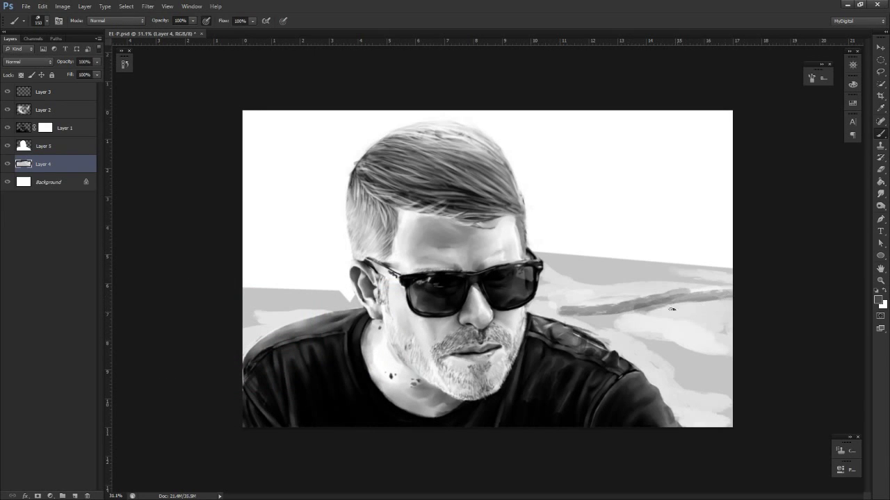
{"action": "mouse_move", "coordinate": [529, 303]}
{"action": "left_mouse_down"}
{"action": "mouse_move", "coordinate": [585, 309]}
{"action": "mouse_move", "coordinate": [732, 283]}
{"action": "mouse_move", "coordinate": [638, 270]}
{"action": "mouse_move", "coordinate": [734, 279]}
{"action": "left_mouse_up"}
Brush white touches over and around the dark streaks in the background on Layer 4
{"action": "key", "text": "x"}
{"action": "left_click_drag", "start_coordinate": [612, 271], "coordinate": [716, 275]}
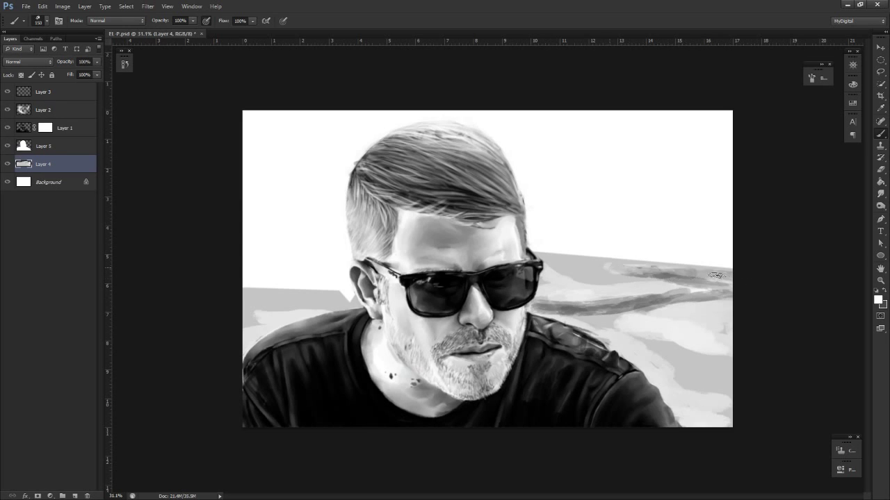
{"action": "mouse_move", "coordinate": [639, 271]}
{"action": "left_mouse_down"}
{"action": "mouse_move", "coordinate": [724, 275]}
{"action": "mouse_move", "coordinate": [687, 312]}
{"action": "left_mouse_up"}
{"action": "key", "text": "x"}
{"action": "key", "text": "z"}
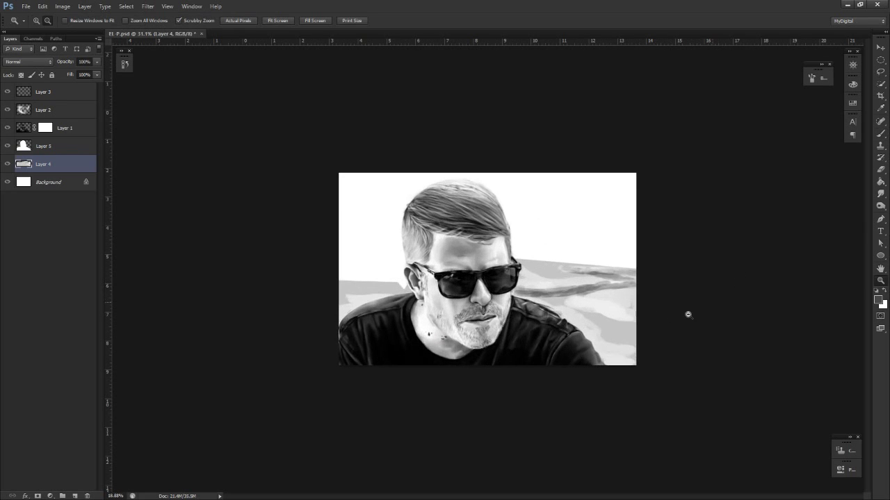
{"action": "mouse_move", "coordinate": [578, 279]}
{"action": "left_mouse_down"}
{"action": "mouse_move", "coordinate": [606, 281]}
{"action": "mouse_move", "coordinate": [560, 265]}
{"action": "mouse_move", "coordinate": [612, 270]}
{"action": "mouse_move", "coordinate": [577, 317]}
{"action": "mouse_move", "coordinate": [606, 316]}
{"action": "left_mouse_up"}
{"action": "key", "text": "x"}
{"action": "key", "text": "b"}
{"action": "key", "text": "z"}
Brush another dark gray streak across the background just above the shoulder, below the existing streaks
{"action": "key", "text": "x"}
{"action": "key", "text": "b"}
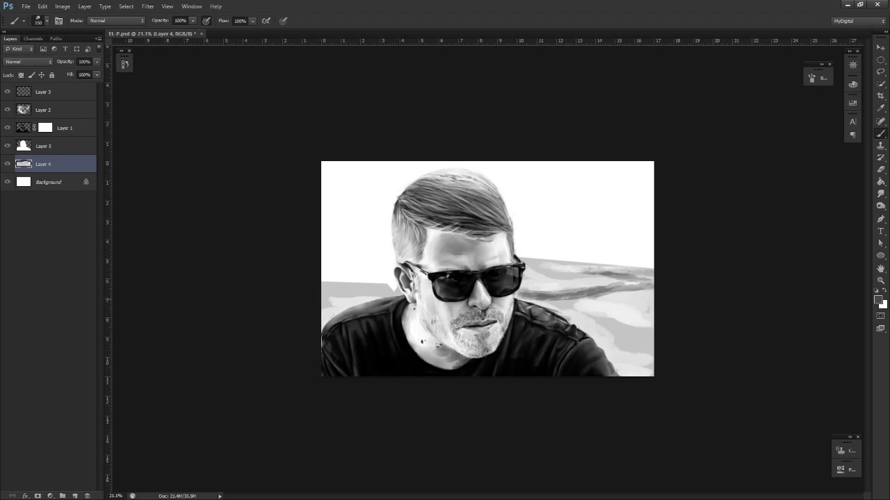
{"action": "left_click_drag", "start_coordinate": [576, 304], "coordinate": [545, 306]}
{"action": "mouse_move", "coordinate": [594, 305]}
{"action": "left_mouse_down"}
{"action": "mouse_move", "coordinate": [540, 305]}
{"action": "mouse_move", "coordinate": [599, 303]}
{"action": "mouse_move", "coordinate": [647, 315]}
{"action": "mouse_move", "coordinate": [570, 310]}
{"action": "left_mouse_up"}
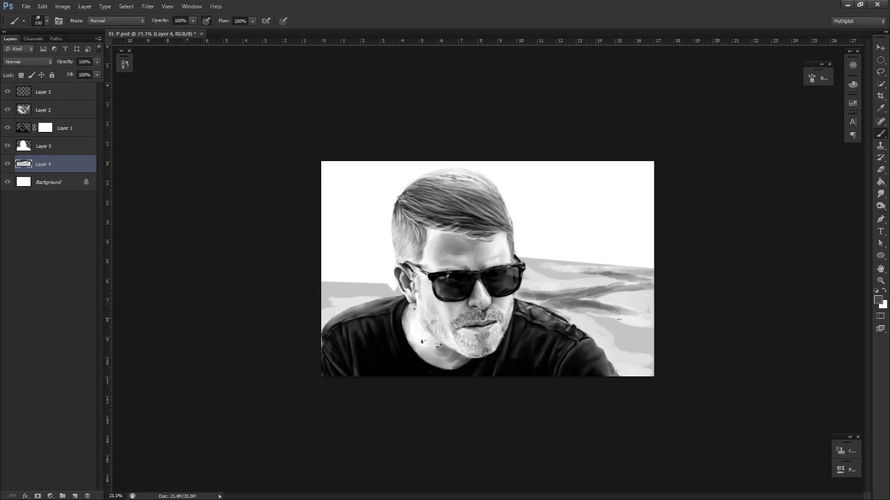
Brush a thick, dark gray vertical trunk from the background streaks up to the top edge of the canvas
{"action": "key", "text": "z"}
{"action": "mouse_move", "coordinate": [614, 336]}
{"action": "left_mouse_down"}
{"action": "mouse_move", "coordinate": [582, 340]}
{"action": "mouse_move", "coordinate": [618, 340]}
{"action": "left_mouse_up"}
{"action": "key", "text": "b"}
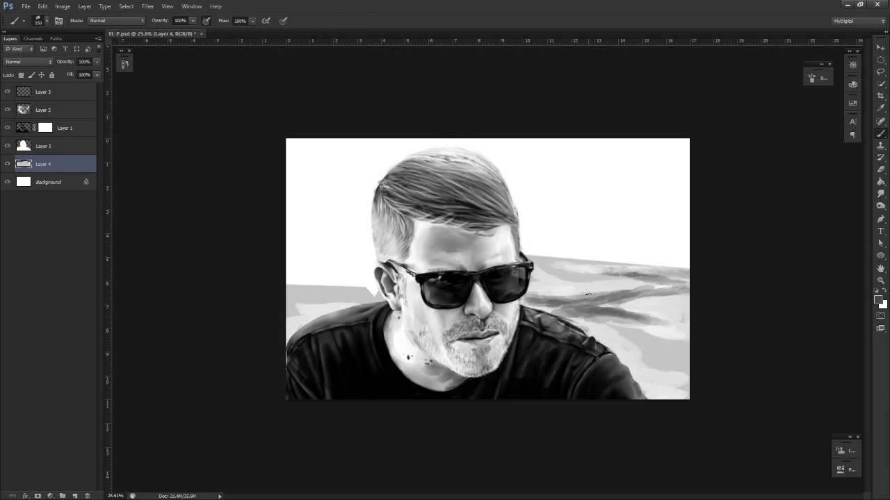
{"action": "mouse_move", "coordinate": [588, 294]}
{"action": "left_mouse_down"}
{"action": "mouse_move", "coordinate": [591, 254]}
{"action": "mouse_move", "coordinate": [592, 306]}
{"action": "mouse_move", "coordinate": [583, 264]}
{"action": "mouse_move", "coordinate": [599, 146]}
{"action": "mouse_move", "coordinate": [596, 222]}
{"action": "mouse_move", "coordinate": [597, 157]}
{"action": "left_mouse_up"}
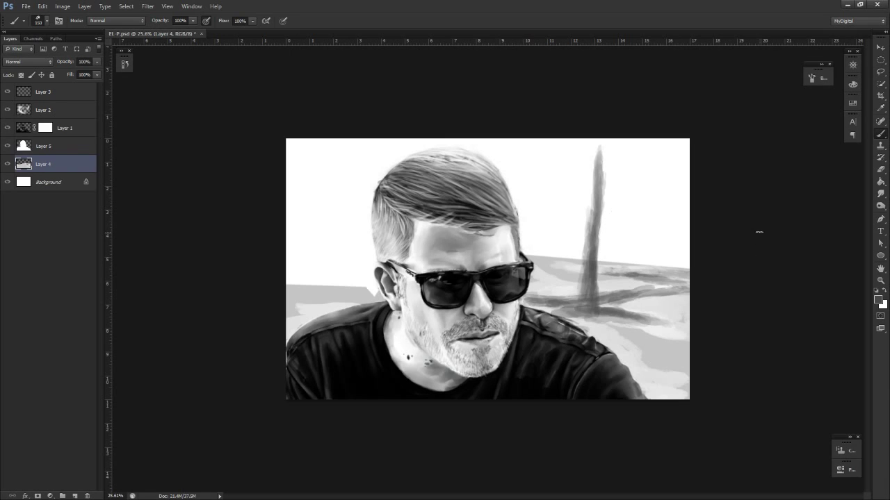
{"action": "left_click_drag", "start_coordinate": [597, 182], "coordinate": [591, 240]}
{"action": "left_click_drag", "start_coordinate": [593, 147], "coordinate": [589, 292]}
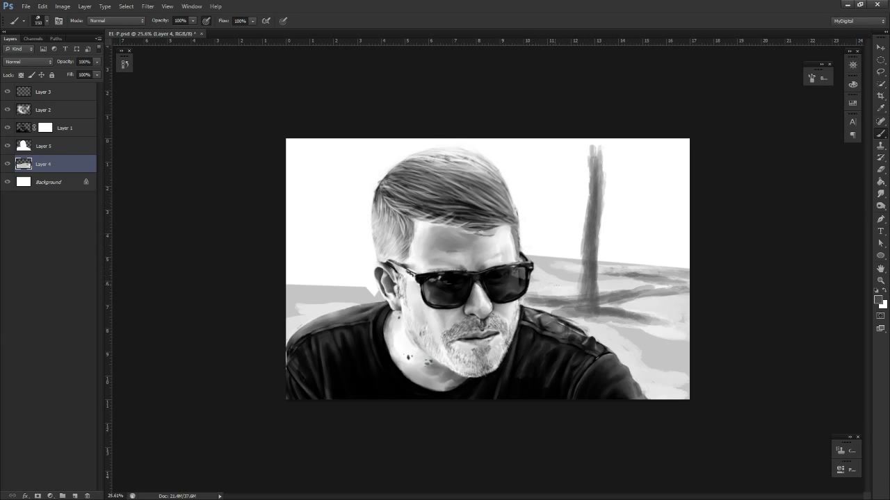
{"action": "key", "text": "ctrl+space"}
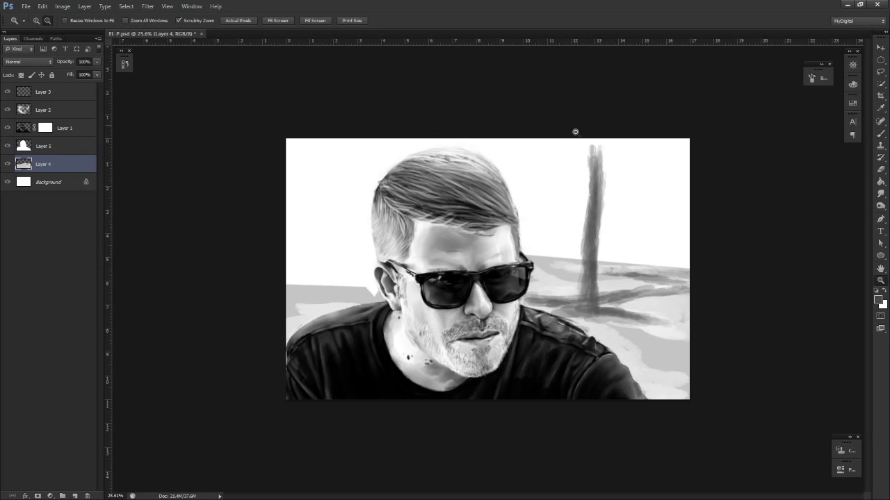
{"action": "mouse_move", "coordinate": [600, 149]}
{"action": "left_mouse_down"}
{"action": "mouse_move", "coordinate": [596, 269]}
{"action": "mouse_move", "coordinate": [593, 143]}
{"action": "mouse_move", "coordinate": [594, 250]}
{"action": "mouse_move", "coordinate": [595, 282]}
{"action": "left_mouse_up"}
{"action": "key", "text": "e"}
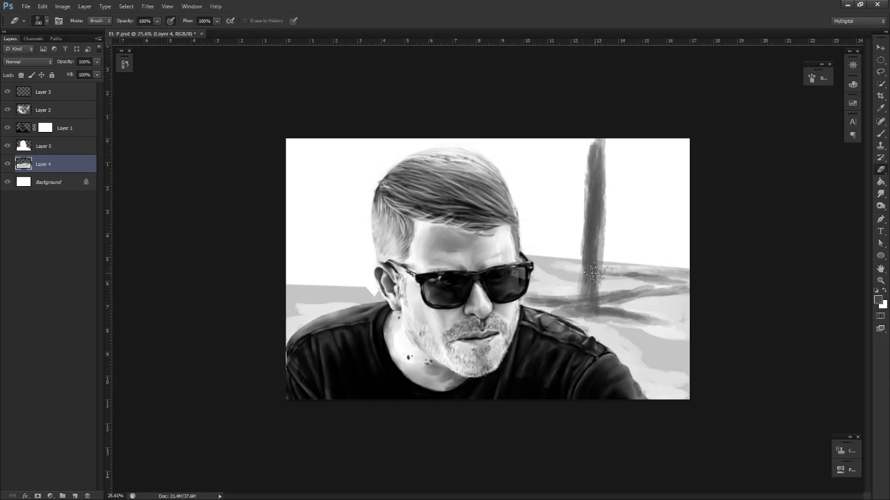
Brush white texture along the dark vertical trunk in the background on Layer 4
{"action": "key", "text": "x"}
{"action": "key", "text": "b"}
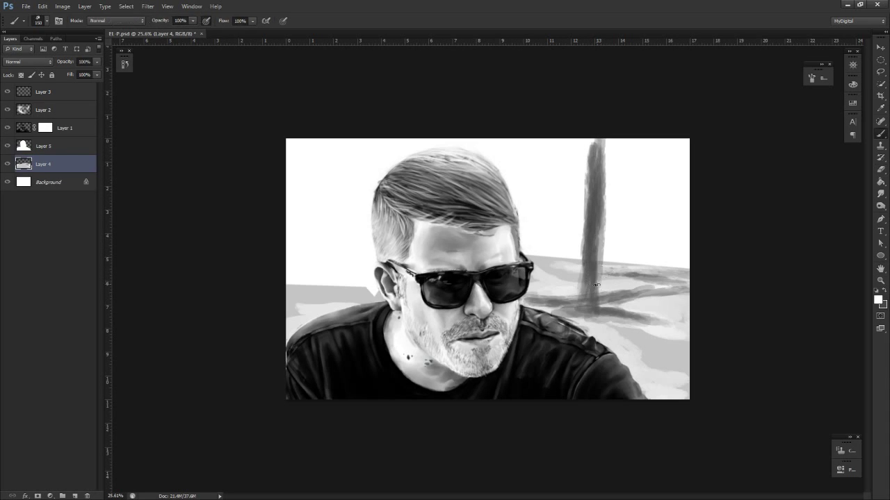
{"action": "mouse_move", "coordinate": [587, 303]}
{"action": "left_mouse_down"}
{"action": "mouse_move", "coordinate": [595, 151]}
{"action": "mouse_move", "coordinate": [588, 297]}
{"action": "mouse_move", "coordinate": [601, 235]}
{"action": "mouse_move", "coordinate": [581, 291]}
{"action": "mouse_move", "coordinate": [596, 280]}
{"action": "mouse_move", "coordinate": [599, 133]}
{"action": "left_mouse_up"}
{"action": "key", "text": "x"}
{"action": "key", "text": "z"}
Paint a solid dark gray block in the upper background, from the right of the trunk to the canvas edge
{"action": "key", "text": "x"}
{"action": "key", "text": "x"}
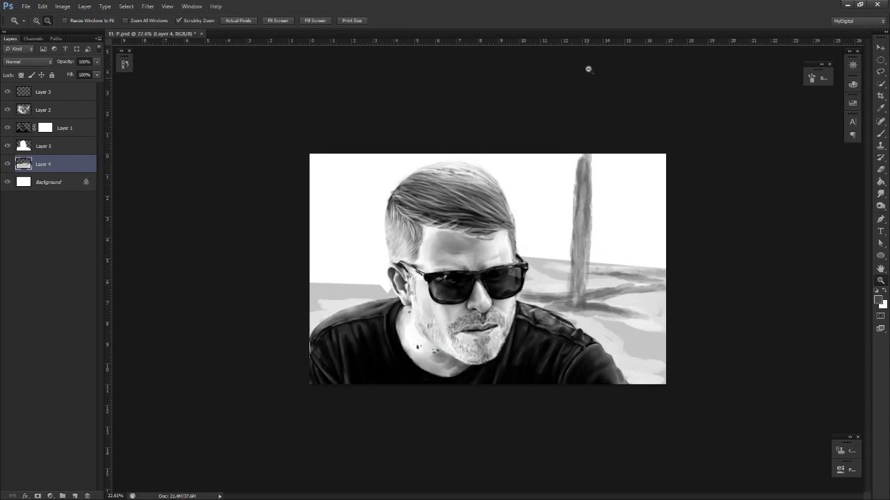
{"action": "key", "text": "x"}
{"action": "key", "text": "b"}
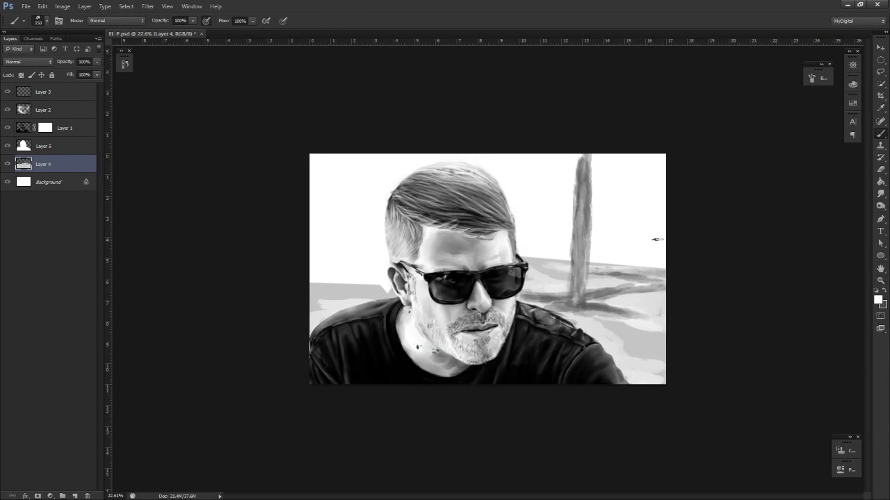
{"action": "key", "text": "x"}
{"action": "mouse_move", "coordinate": [605, 232]}
{"action": "left_mouse_down"}
{"action": "mouse_move", "coordinate": [638, 233]}
{"action": "mouse_move", "coordinate": [592, 229]}
{"action": "mouse_move", "coordinate": [659, 232]}
{"action": "mouse_move", "coordinate": [643, 226]}
{"action": "mouse_move", "coordinate": [677, 238]}
{"action": "mouse_move", "coordinate": [666, 196]}
{"action": "left_mouse_up"}
{"action": "mouse_move", "coordinate": [610, 212]}
{"action": "left_mouse_down"}
{"action": "mouse_move", "coordinate": [666, 176]}
{"action": "mouse_move", "coordinate": [665, 157]}
{"action": "mouse_move", "coordinate": [647, 154]}
{"action": "left_mouse_up"}
{"action": "mouse_move", "coordinate": [608, 206]}
{"action": "left_mouse_down"}
{"action": "mouse_move", "coordinate": [601, 152]}
{"action": "mouse_move", "coordinate": [597, 217]}
{"action": "left_mouse_up"}
{"action": "left_click_drag", "start_coordinate": [595, 154], "coordinate": [596, 208]}
{"action": "left_click_drag", "start_coordinate": [638, 157], "coordinate": [608, 186]}
{"action": "left_click_drag", "start_coordinate": [659, 156], "coordinate": [612, 173]}
{"action": "left_click_drag", "start_coordinate": [659, 154], "coordinate": [622, 220]}
{"action": "left_click_drag", "start_coordinate": [652, 224], "coordinate": [667, 191]}
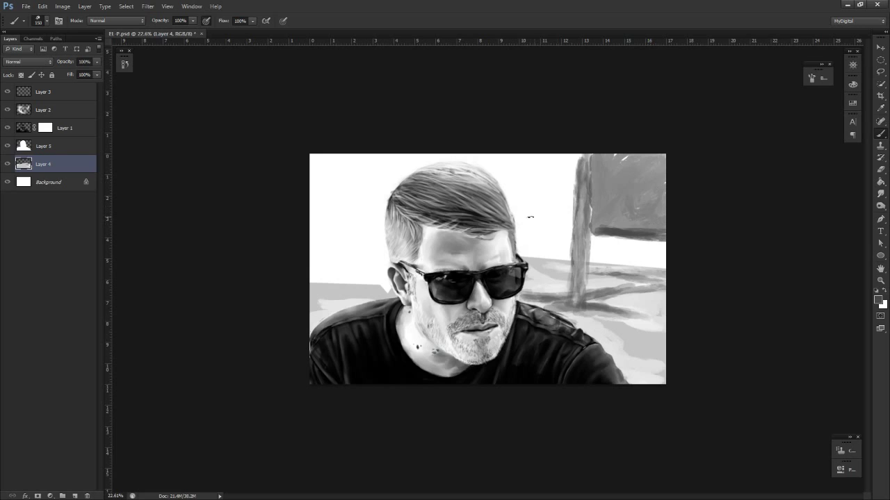
Extend the dark gray block across the upper background between the trunk and the man's hair
{"action": "left_click_drag", "start_coordinate": [522, 224], "coordinate": [575, 229]}
{"action": "mouse_move", "coordinate": [516, 225]}
{"action": "left_mouse_down"}
{"action": "mouse_move", "coordinate": [565, 228]}
{"action": "mouse_move", "coordinate": [509, 226]}
{"action": "mouse_move", "coordinate": [573, 229]}
{"action": "left_mouse_up"}
{"action": "mouse_move", "coordinate": [508, 226]}
{"action": "left_mouse_down"}
{"action": "mouse_move", "coordinate": [558, 226]}
{"action": "mouse_move", "coordinate": [565, 176]}
{"action": "mouse_move", "coordinate": [566, 226]}
{"action": "mouse_move", "coordinate": [569, 201]}
{"action": "mouse_move", "coordinate": [556, 189]}
{"action": "mouse_move", "coordinate": [553, 203]}
{"action": "mouse_move", "coordinate": [552, 183]}
{"action": "mouse_move", "coordinate": [548, 199]}
{"action": "mouse_move", "coordinate": [532, 172]}
{"action": "mouse_move", "coordinate": [529, 186]}
{"action": "mouse_move", "coordinate": [528, 158]}
{"action": "mouse_move", "coordinate": [519, 199]}
{"action": "mouse_move", "coordinate": [513, 174]}
{"action": "mouse_move", "coordinate": [508, 181]}
{"action": "mouse_move", "coordinate": [504, 171]}
{"action": "mouse_move", "coordinate": [524, 214]}
{"action": "mouse_move", "coordinate": [507, 192]}
{"action": "mouse_move", "coordinate": [514, 208]}
{"action": "mouse_move", "coordinate": [538, 214]}
{"action": "mouse_move", "coordinate": [525, 201]}
{"action": "mouse_move", "coordinate": [520, 217]}
{"action": "mouse_move", "coordinate": [494, 162]}
{"action": "mouse_move", "coordinate": [493, 177]}
{"action": "mouse_move", "coordinate": [508, 178]}
{"action": "mouse_move", "coordinate": [544, 165]}
{"action": "mouse_move", "coordinate": [504, 168]}
{"action": "left_mouse_up"}
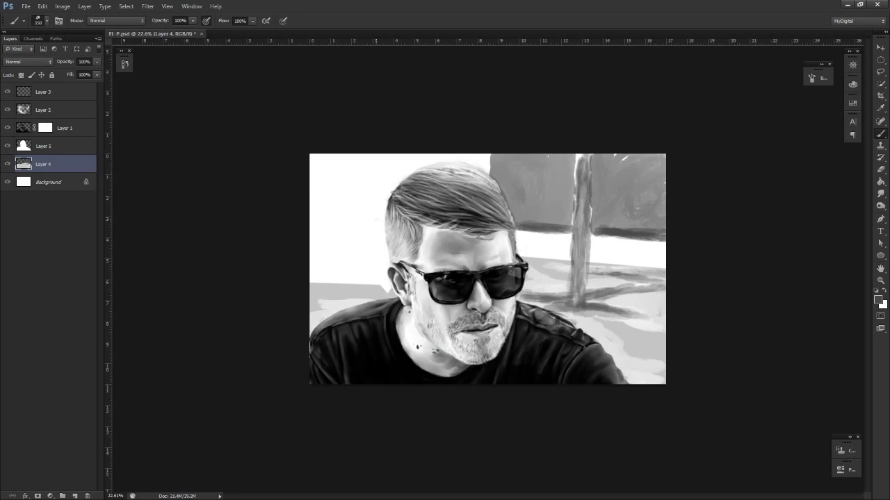
Paint curving dark gray foliage shapes in the upper-left background and soften them with white strokes
{"action": "mouse_move", "coordinate": [376, 218]}
{"action": "left_mouse_down"}
{"action": "mouse_move", "coordinate": [382, 218]}
{"action": "mouse_move", "coordinate": [363, 209]}
{"action": "mouse_move", "coordinate": [360, 180]}
{"action": "mouse_move", "coordinate": [358, 198]}
{"action": "mouse_move", "coordinate": [374, 182]}
{"action": "mouse_move", "coordinate": [383, 210]}
{"action": "mouse_move", "coordinate": [353, 178]}
{"action": "mouse_move", "coordinate": [332, 174]}
{"action": "mouse_move", "coordinate": [363, 174]}
{"action": "mouse_move", "coordinate": [382, 157]}
{"action": "mouse_move", "coordinate": [368, 155]}
{"action": "mouse_move", "coordinate": [309, 189]}
{"action": "mouse_move", "coordinate": [314, 167]}
{"action": "mouse_move", "coordinate": [319, 208]}
{"action": "mouse_move", "coordinate": [306, 212]}
{"action": "left_mouse_up"}
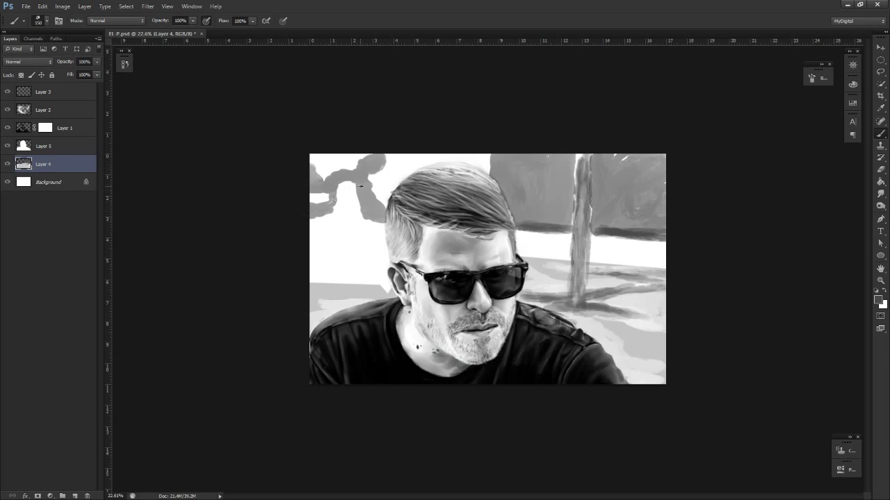
{"action": "mouse_move", "coordinate": [356, 186]}
{"action": "left_mouse_down"}
{"action": "mouse_move", "coordinate": [360, 200]}
{"action": "mouse_move", "coordinate": [355, 177]}
{"action": "mouse_move", "coordinate": [311, 191]}
{"action": "left_mouse_up"}
{"action": "key", "text": "x"}
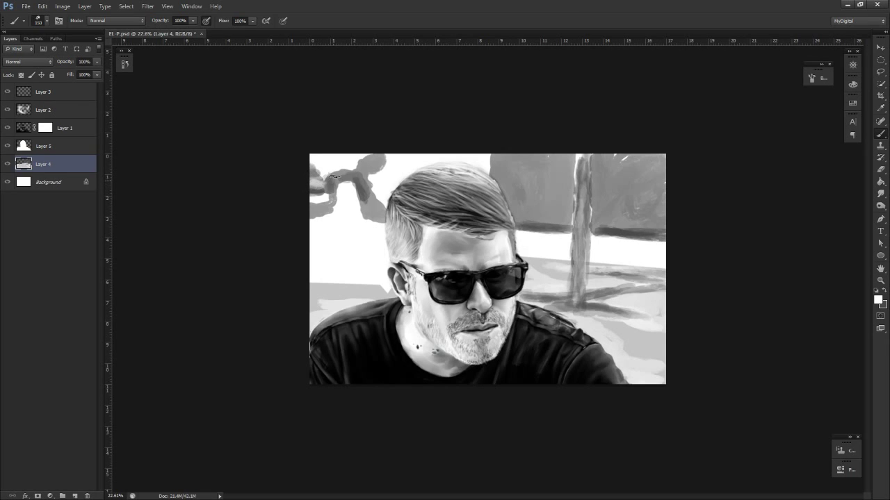
{"action": "mouse_move", "coordinate": [335, 176]}
{"action": "left_mouse_down"}
{"action": "mouse_move", "coordinate": [355, 186]}
{"action": "mouse_move", "coordinate": [373, 208]}
{"action": "mouse_move", "coordinate": [363, 210]}
{"action": "mouse_move", "coordinate": [382, 221]}
{"action": "mouse_move", "coordinate": [361, 208]}
{"action": "mouse_move", "coordinate": [387, 208]}
{"action": "left_mouse_up"}
{"action": "key", "text": "x"}
{"action": "key", "text": "x"}
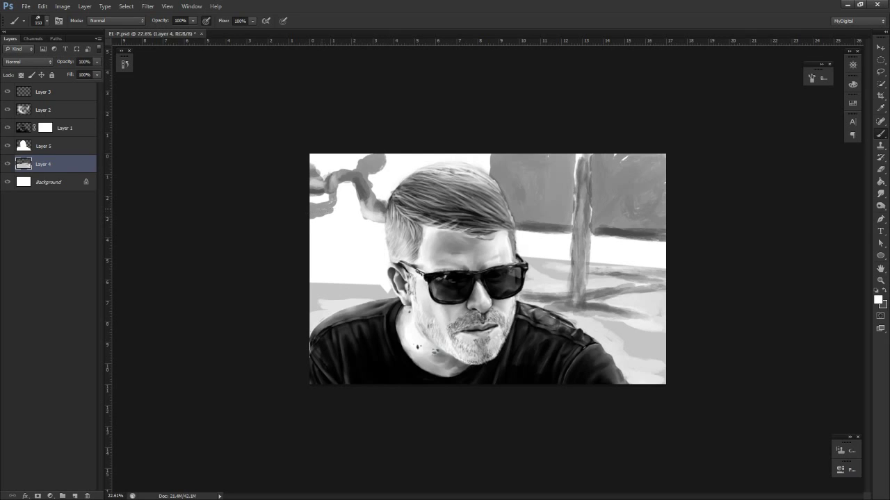
{"action": "key", "text": "x"}
{"action": "left_click_drag", "start_coordinate": [310, 215], "coordinate": [340, 211]}
Brush streaks across the gray ground area just above the left shoulder
{"action": "key", "text": "x"}
{"action": "key", "text": "x"}
{"action": "key", "text": "x"}
{"action": "key", "text": "x"}
{"action": "mouse_move", "coordinate": [310, 285]}
{"action": "left_mouse_down"}
{"action": "mouse_move", "coordinate": [387, 288]}
{"action": "mouse_move", "coordinate": [317, 290]}
{"action": "mouse_move", "coordinate": [344, 287]}
{"action": "mouse_move", "coordinate": [321, 301]}
{"action": "mouse_move", "coordinate": [325, 344]}
{"action": "mouse_move", "coordinate": [315, 352]}
{"action": "mouse_move", "coordinate": [348, 339]}
{"action": "left_mouse_up"}
{"action": "key", "text": "x"}
Brush a short, soft gray vertical streak between the top of the hair and the upper canvas edge
{"action": "key", "text": "z"}
{"action": "key", "text": "h"}
{"action": "key", "text": "x"}
{"action": "key", "text": "b"}
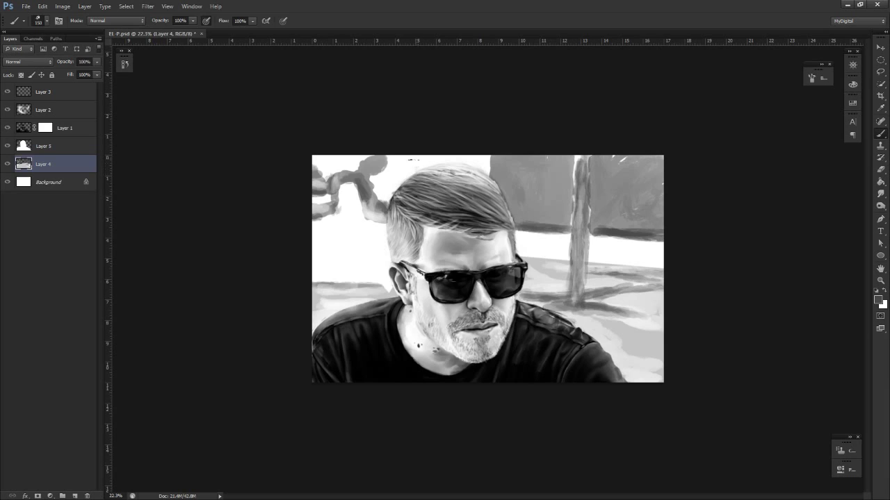
{"action": "mouse_move", "coordinate": [410, 159]}
{"action": "left_mouse_down"}
{"action": "mouse_move", "coordinate": [421, 167]}
{"action": "mouse_move", "coordinate": [417, 156]}
{"action": "mouse_move", "coordinate": [410, 173]}
{"action": "left_mouse_up"}
{"action": "key", "text": "x"}
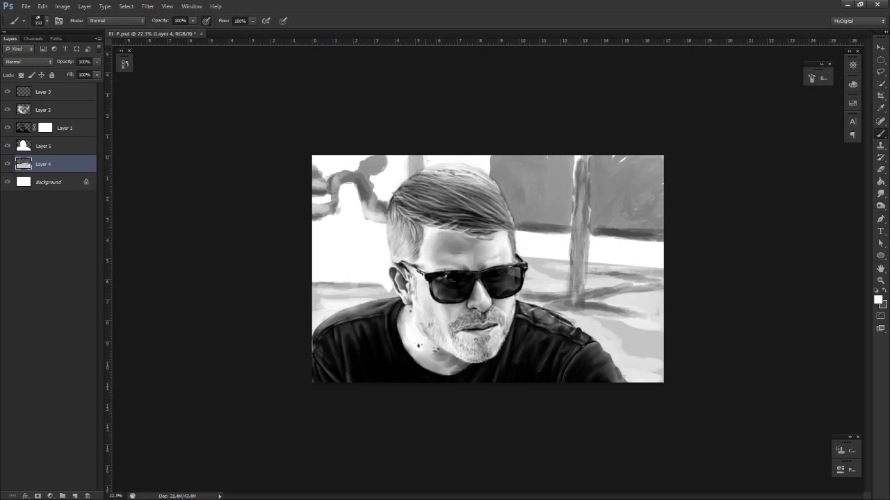
Brush a white vertical trunk over the dark block, just left of the dark trunk, reaching the upper canvas edge
{"action": "key", "text": "z"}
{"action": "mouse_move", "coordinate": [427, 235]}
{"action": "left_mouse_down"}
{"action": "mouse_move", "coordinate": [399, 234]}
{"action": "mouse_move", "coordinate": [425, 237]}
{"action": "left_mouse_up"}
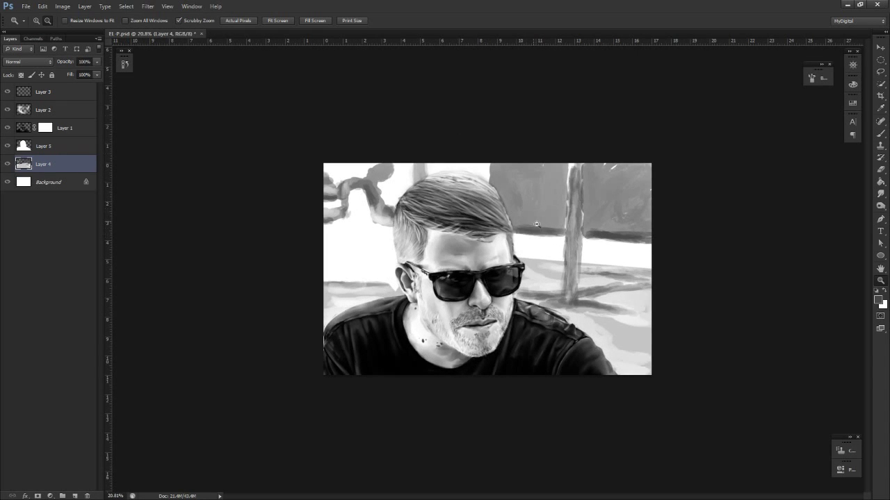
{"action": "key", "text": "b"}
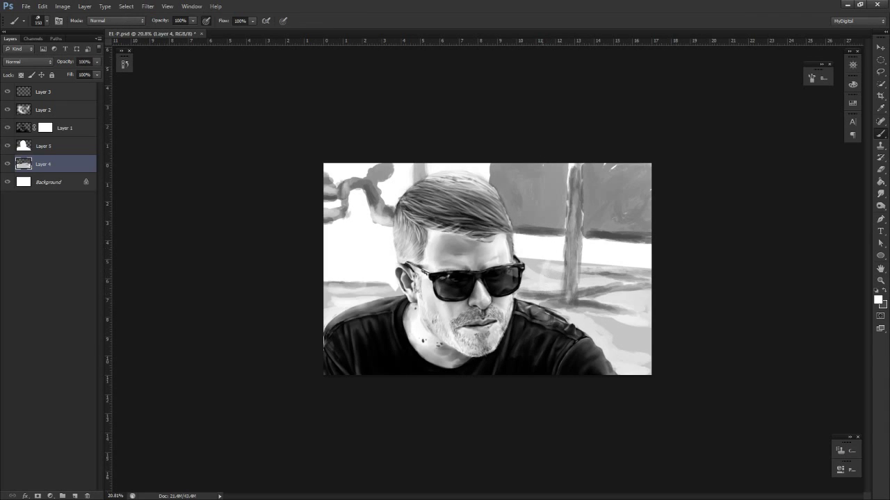
{"action": "mouse_move", "coordinate": [546, 248]}
{"action": "left_mouse_down"}
{"action": "mouse_move", "coordinate": [558, 169]}
{"action": "mouse_move", "coordinate": [545, 242]}
{"action": "mouse_move", "coordinate": [556, 223]}
{"action": "left_mouse_up"}
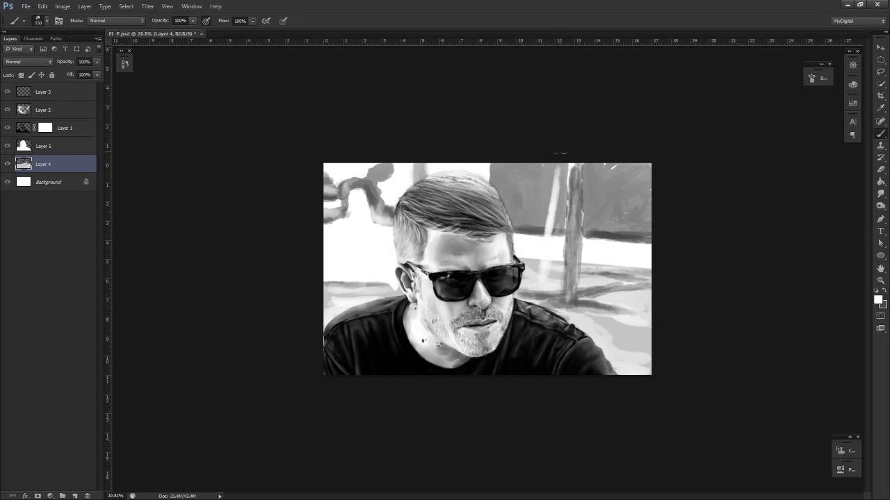
{"action": "left_click_drag", "start_coordinate": [560, 153], "coordinate": [556, 230]}
{"action": "left_click_drag", "start_coordinate": [555, 169], "coordinate": [557, 236]}
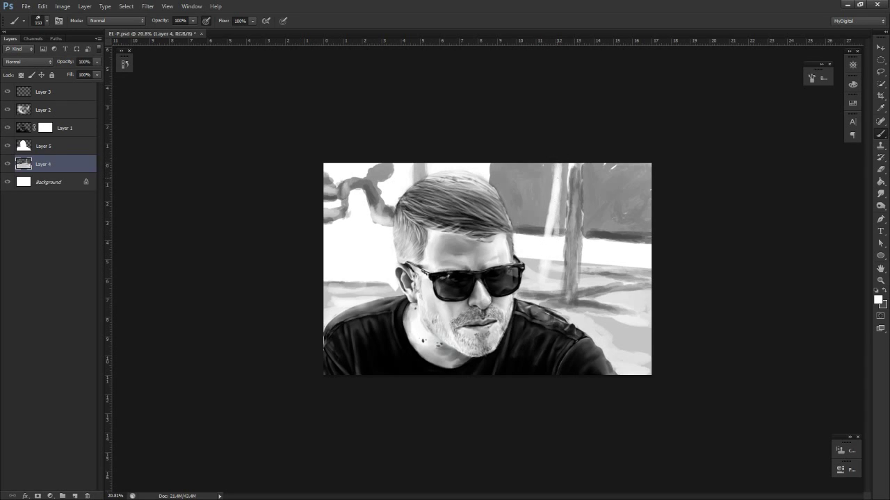
{"action": "mouse_move", "coordinate": [555, 201]}
{"action": "left_mouse_down"}
{"action": "mouse_move", "coordinate": [547, 284]}
{"action": "mouse_move", "coordinate": [549, 270]}
{"action": "mouse_move", "coordinate": [520, 306]}
{"action": "mouse_move", "coordinate": [556, 258]}
{"action": "left_mouse_up"}
Shade the white trunk with alternating gray and white strokes, extending it down to the ground area
{"action": "key", "text": "x"}
{"action": "key", "text": "x"}
{"action": "key", "text": "x"}
{"action": "key", "text": "x"}
{"action": "key", "text": "x"}
{"action": "key", "text": "x"}
{"action": "key", "text": "x"}
{"action": "key", "text": "z"}
{"action": "key", "text": "x"}
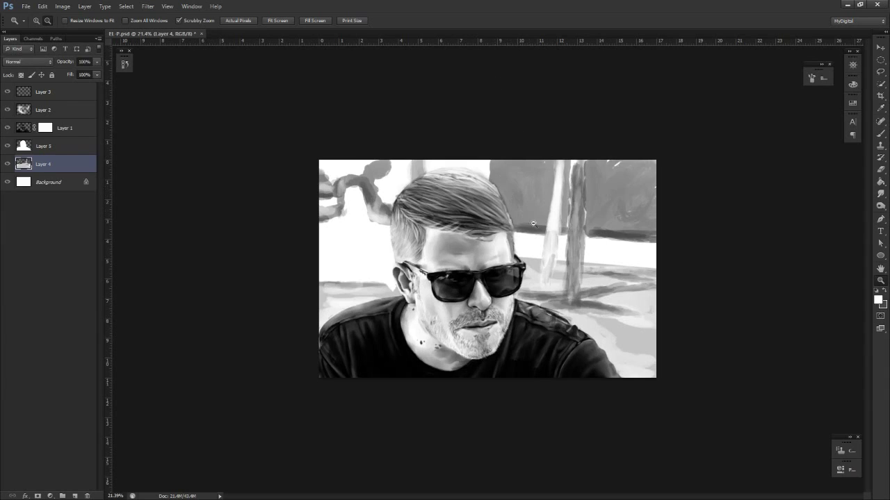
{"action": "key", "text": "x"}
{"action": "key", "text": "x"}
{"action": "key", "text": "x"}
{"action": "key", "text": "x"}
{"action": "key", "text": "x"}
{"action": "key", "text": "b"}
{"action": "mouse_move", "coordinate": [555, 227]}
{"action": "left_mouse_down"}
{"action": "mouse_move", "coordinate": [556, 180]}
{"action": "mouse_move", "coordinate": [552, 225]}
{"action": "mouse_move", "coordinate": [528, 272]}
{"action": "mouse_move", "coordinate": [544, 272]}
{"action": "left_mouse_up"}
{"action": "key", "text": "x"}
Brush a light vertical trunk right of the dark trunk, from the dark block down into the ground area
{"action": "key", "text": "z"}
{"action": "key", "text": "x"}
{"action": "key", "text": "b"}
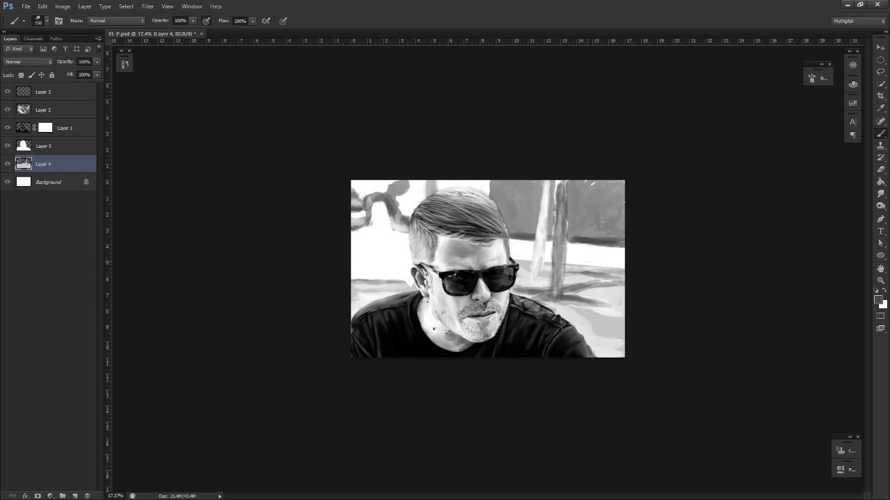
{"action": "mouse_move", "coordinate": [587, 248]}
{"action": "left_mouse_down"}
{"action": "mouse_move", "coordinate": [590, 264]}
{"action": "mouse_move", "coordinate": [588, 210]}
{"action": "left_mouse_up"}
{"action": "key", "text": "x"}
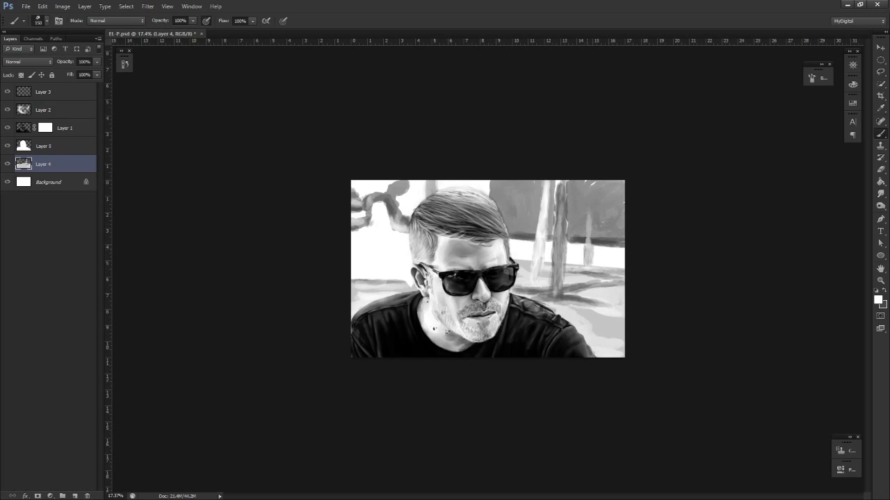
{"action": "mouse_move", "coordinate": [588, 243]}
{"action": "left_mouse_down"}
{"action": "mouse_move", "coordinate": [589, 183]}
{"action": "mouse_move", "coordinate": [586, 246]}
{"action": "left_mouse_up"}
{"action": "left_click_drag", "start_coordinate": [589, 191], "coordinate": [587, 305]}
Add dark gray shading to the base of the new light trunk and white touches to its upper part
{"action": "key", "text": "x"}
{"action": "left_click_drag", "start_coordinate": [590, 269], "coordinate": [589, 303]}
{"action": "left_click_drag", "start_coordinate": [589, 252], "coordinate": [590, 296]}
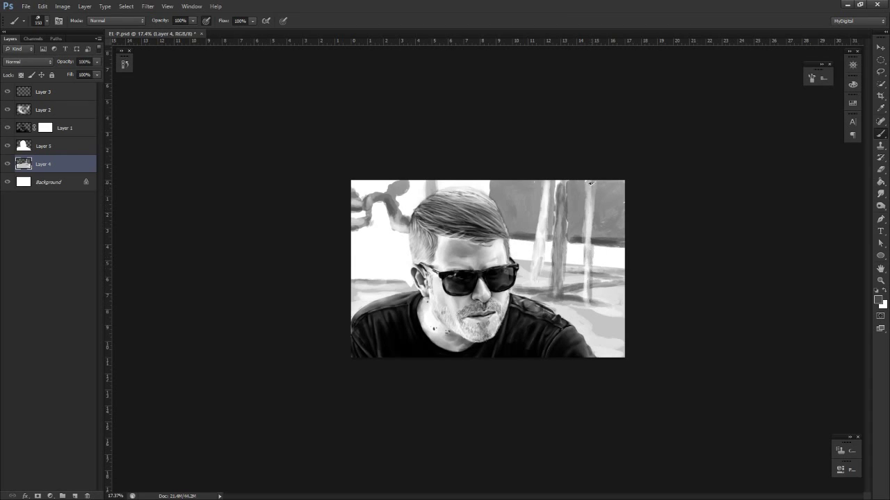
{"action": "key", "text": "x"}
{"action": "left_click_drag", "start_coordinate": [589, 182], "coordinate": [589, 224]}
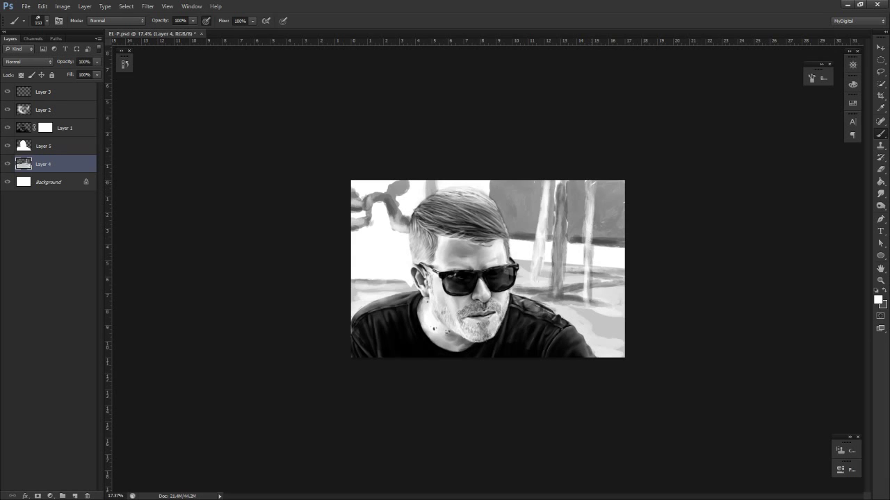
{"action": "mouse_move", "coordinate": [589, 260]}
{"action": "left_mouse_down"}
{"action": "mouse_move", "coordinate": [552, 300]}
{"action": "mouse_move", "coordinate": [590, 257]}
{"action": "left_mouse_up"}
{"action": "key", "text": "x"}
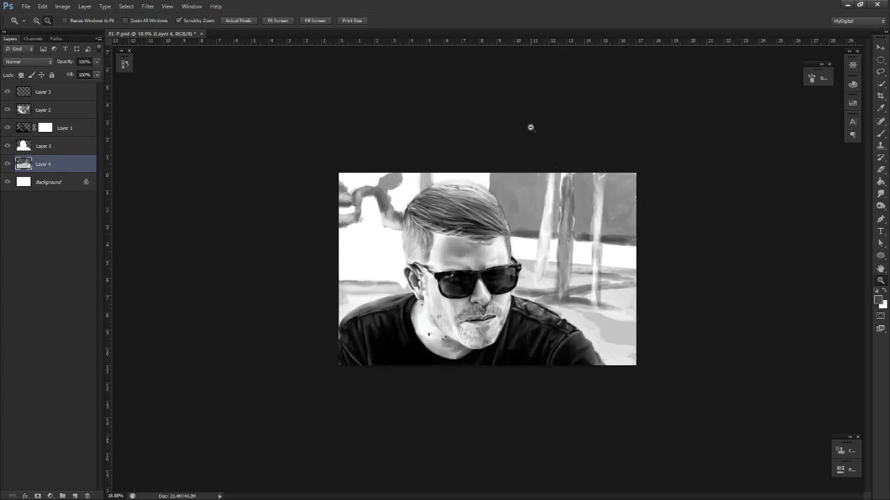
With the brush at size 100, paint a thin white trunk over the dark block near the right canvas edge
{"action": "key", "text": "x"}
{"action": "key", "text": "b"}
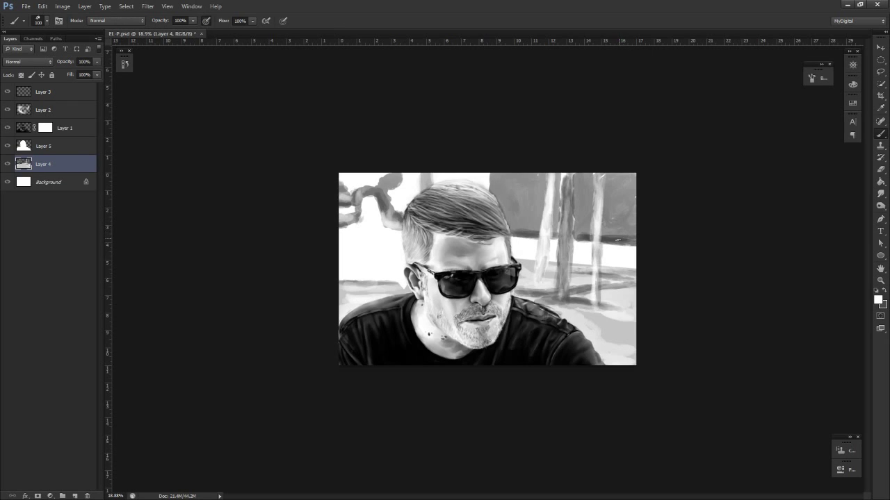
{"action": "left_click_drag", "start_coordinate": [620, 179], "coordinate": [613, 247]}
{"action": "left_click_drag", "start_coordinate": [621, 173], "coordinate": [615, 241]}
{"action": "key", "text": "x"}
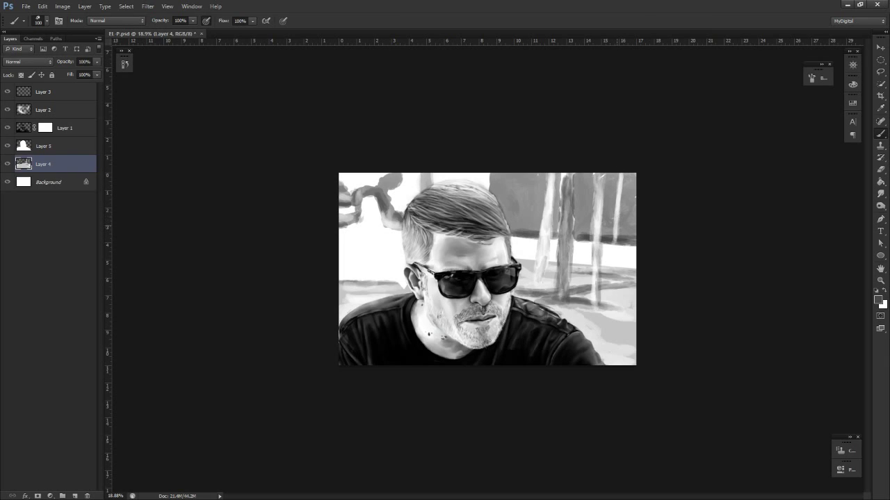
Brush a thin light trunk over the dark block close to the man's hair
{"action": "key", "text": "x"}
{"action": "left_click_drag", "start_coordinate": [520, 238], "coordinate": [519, 208]}
{"action": "left_click_drag", "start_coordinate": [524, 178], "coordinate": [524, 218]}
{"action": "key", "text": "x"}
{"action": "key", "text": "x"}
{"action": "key", "text": "x"}
{"action": "key", "text": "x"}
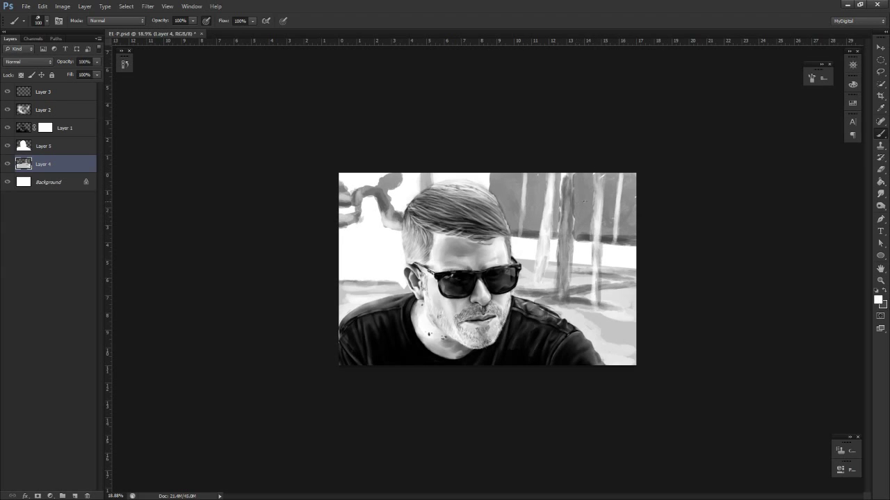
Brush dark gray streaks and light touches along both sides of the dark trunk's upper part
{"action": "left_click_drag", "start_coordinate": [575, 211], "coordinate": [576, 191]}
{"action": "key", "text": "x"}
{"action": "left_click_drag", "start_coordinate": [578, 237], "coordinate": [577, 175]}
{"action": "mouse_move", "coordinate": [557, 237]}
{"action": "left_mouse_down"}
{"action": "mouse_move", "coordinate": [557, 175]}
{"action": "mouse_move", "coordinate": [555, 190]}
{"action": "left_mouse_up"}
{"action": "key", "text": "x"}
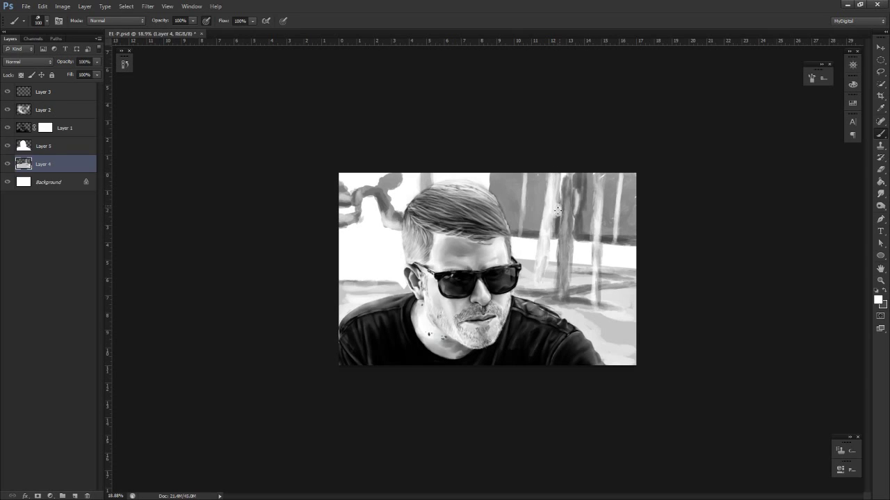
{"action": "key", "text": "x"}
{"action": "left_click_drag", "start_coordinate": [557, 240], "coordinate": [553, 224]}
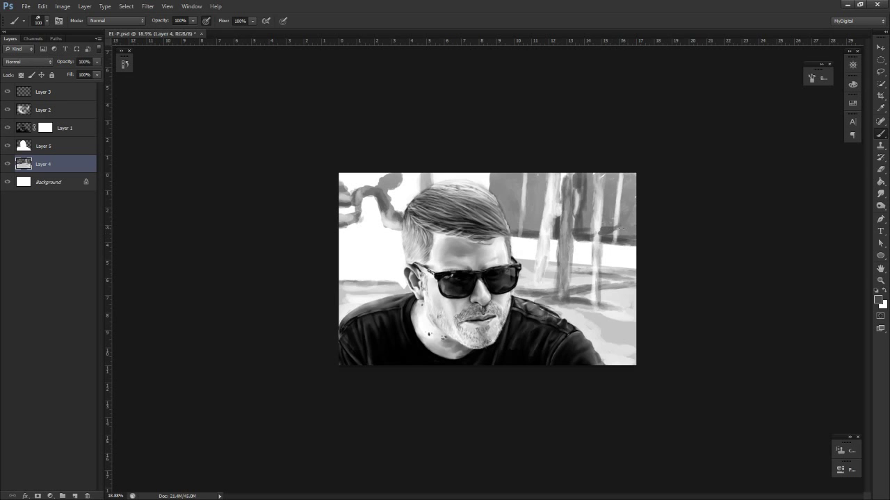
Brush dark gray accents around the bases of the light trunks on the right side of the background
{"action": "key", "text": "x"}
{"action": "mouse_move", "coordinate": [635, 225]}
{"action": "left_mouse_down"}
{"action": "mouse_move", "coordinate": [618, 229]}
{"action": "mouse_move", "coordinate": [584, 288]}
{"action": "mouse_move", "coordinate": [560, 299]}
{"action": "left_mouse_up"}
{"action": "left_click_drag", "start_coordinate": [484, 271], "coordinate": [556, 243]}
{"action": "key", "text": "x"}
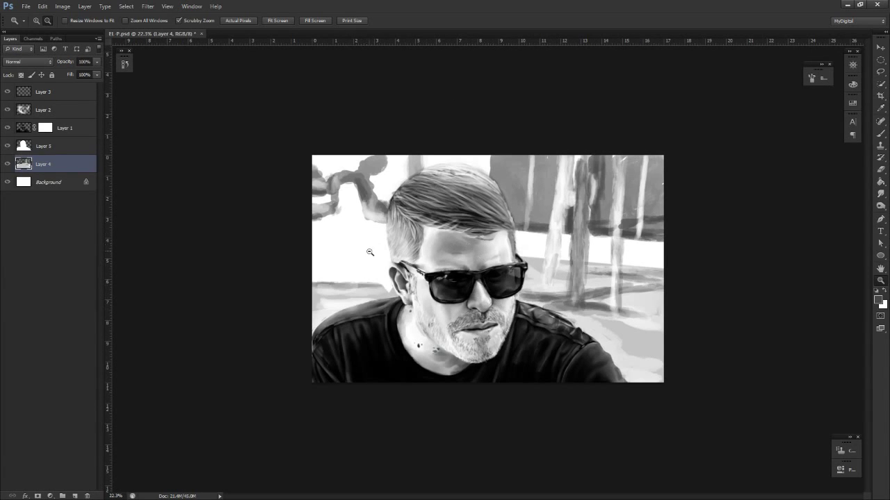
Brush a white vertical trunk beside the back of the head and edge it with gray strokes
{"action": "key", "text": "b"}
{"action": "key", "text": "x"}
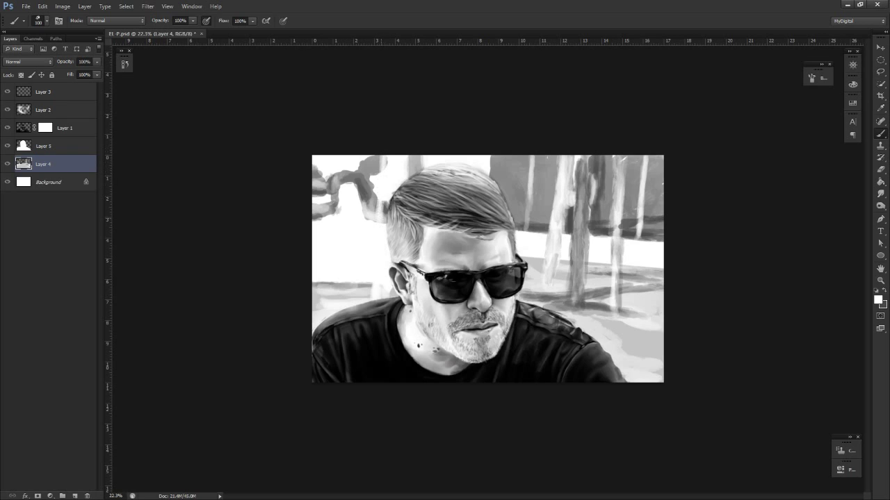
{"action": "key", "text": "x"}
{"action": "left_click_drag", "start_coordinate": [389, 165], "coordinate": [383, 224]}
{"action": "left_click_drag", "start_coordinate": [385, 188], "coordinate": [383, 230]}
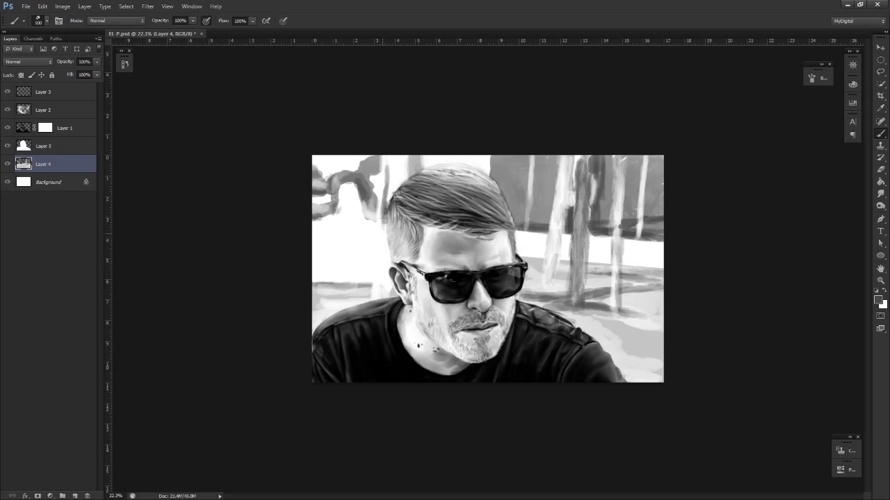
{"action": "mouse_move", "coordinate": [387, 156]}
{"action": "left_mouse_down"}
{"action": "mouse_move", "coordinate": [379, 297]}
{"action": "mouse_move", "coordinate": [389, 158]}
{"action": "mouse_move", "coordinate": [380, 239]}
{"action": "left_mouse_up"}
{"action": "key", "text": "x"}
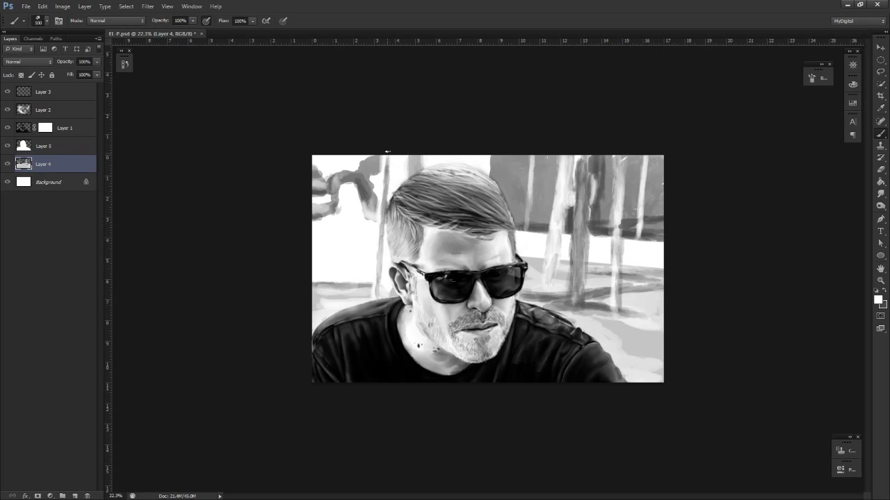
{"action": "mouse_move", "coordinate": [386, 157]}
{"action": "left_mouse_down"}
{"action": "mouse_move", "coordinate": [379, 221]}
{"action": "mouse_move", "coordinate": [386, 156]}
{"action": "mouse_move", "coordinate": [383, 214]}
{"action": "left_mouse_up"}
{"action": "key", "text": "x"}
{"action": "key", "text": "x"}
{"action": "key", "text": "z"}
{"action": "left_click_drag", "start_coordinate": [431, 304], "coordinate": [387, 305]}
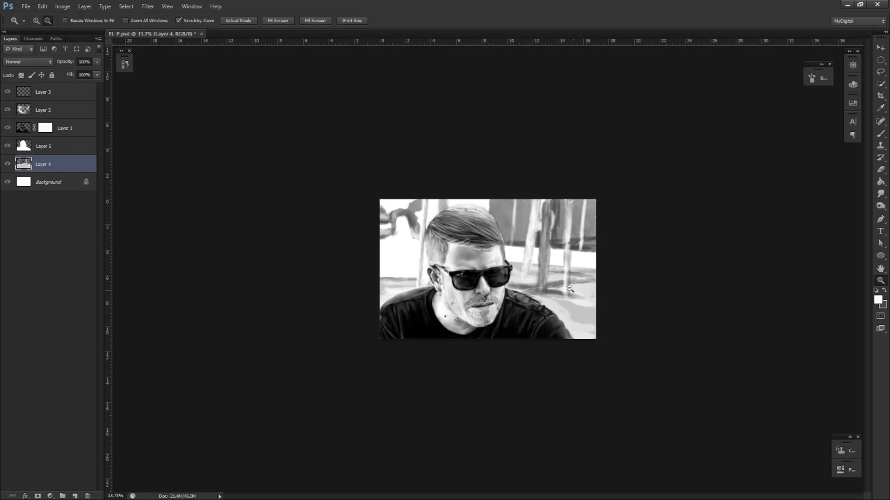
{"action": "left_click_drag", "start_coordinate": [478, 218], "coordinate": [552, 226]}
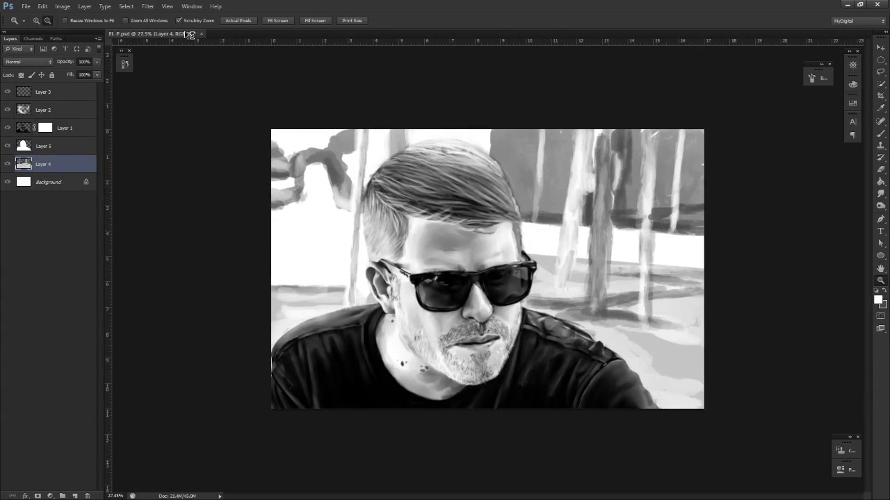
{"action": "left_click", "coordinate": [147, 7]}
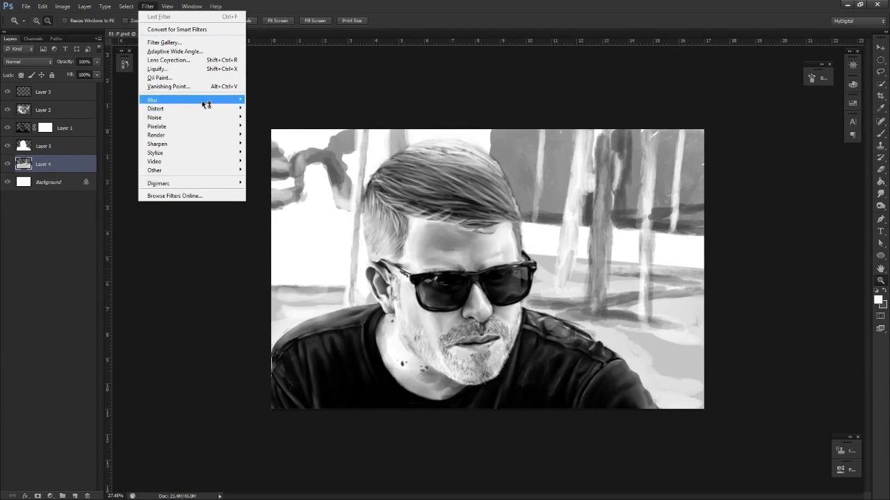
{"action": "mouse_move", "coordinate": [207, 103]}
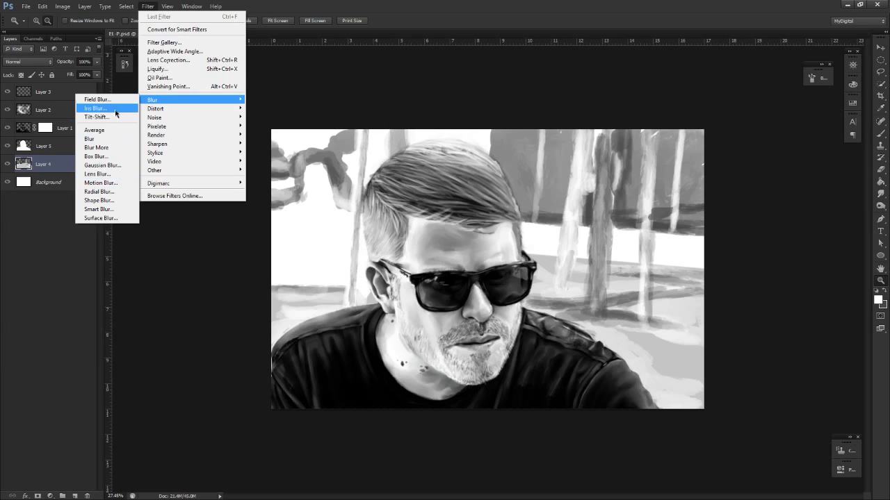
{"action": "left_click", "coordinate": [96, 108]}
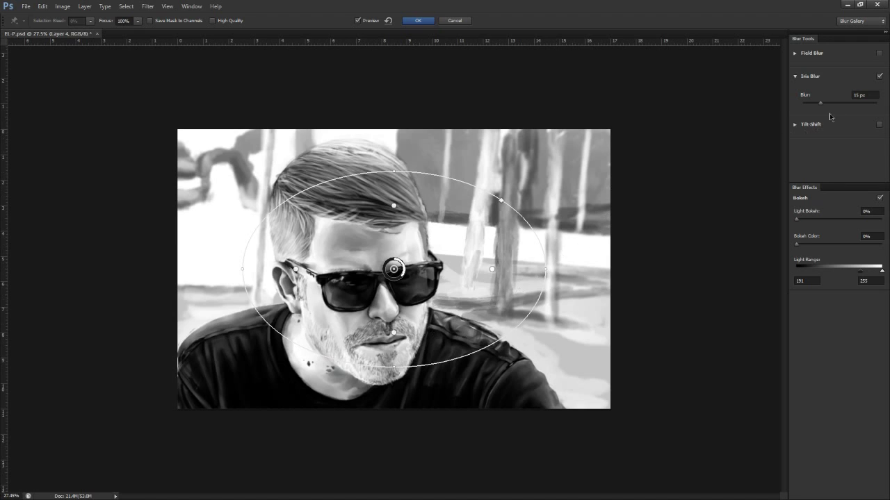
{"action": "left_click_drag", "start_coordinate": [847, 103], "coordinate": [850, 106]}
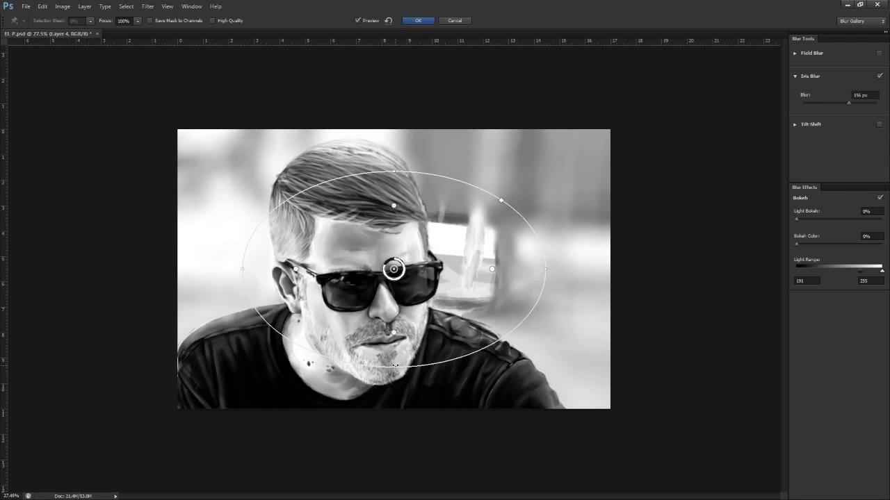
{"action": "left_click_drag", "start_coordinate": [400, 360], "coordinate": [403, 352]}
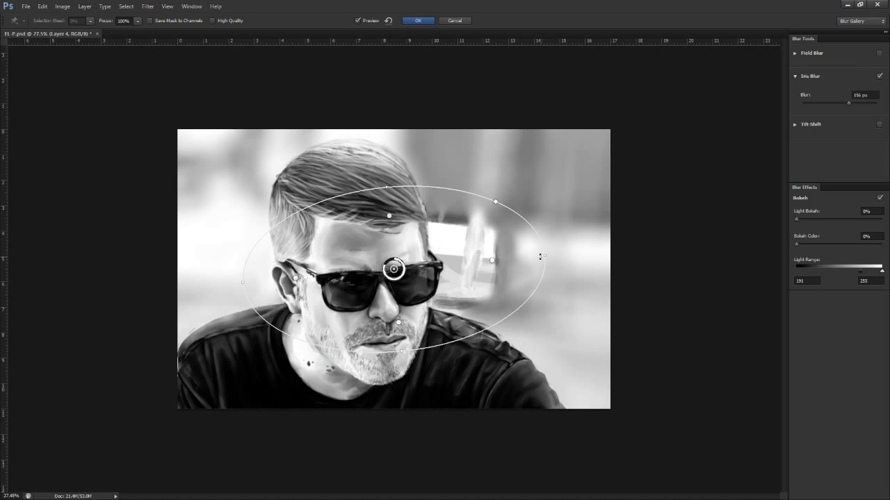
{"action": "left_click_drag", "start_coordinate": [394, 269], "coordinate": [398, 249]}
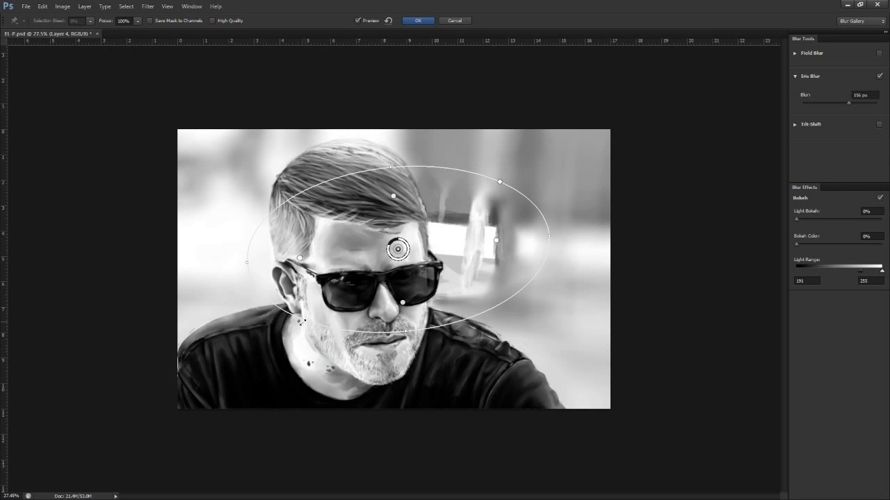
{"action": "left_click_drag", "start_coordinate": [301, 321], "coordinate": [145, 292]}
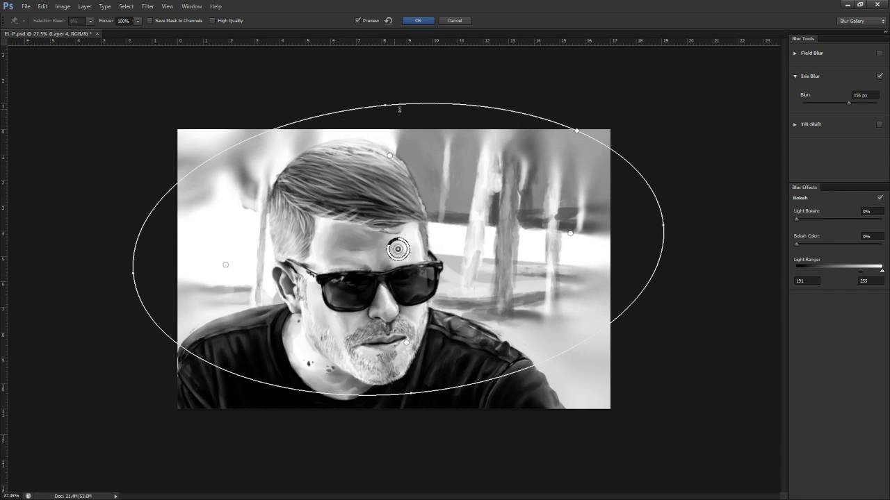
{"action": "left_click_drag", "start_coordinate": [393, 104], "coordinate": [394, 126]}
{"action": "left_click", "coordinate": [423, 21]}
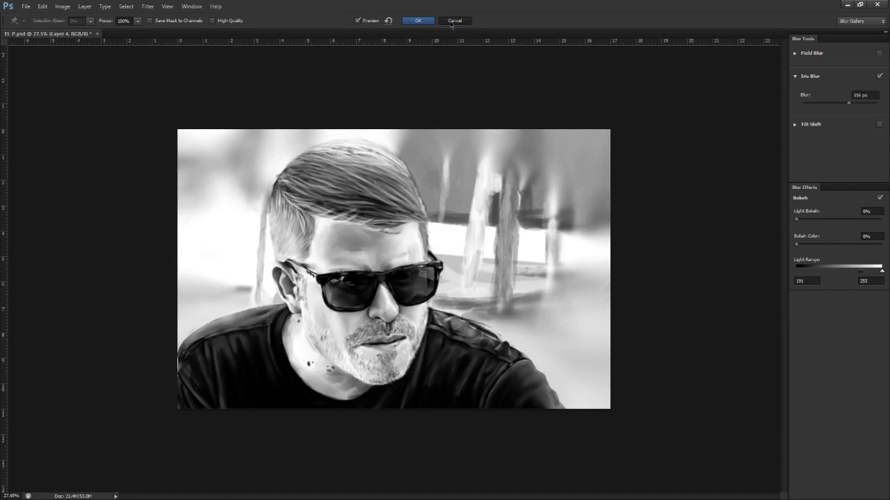
{"action": "key", "text": "Escape"}
Apply a Gaussian Blur with a radius of 12.7 pixels to the painted landscape on Layer 4
{"action": "left_click", "coordinate": [147, 6]}
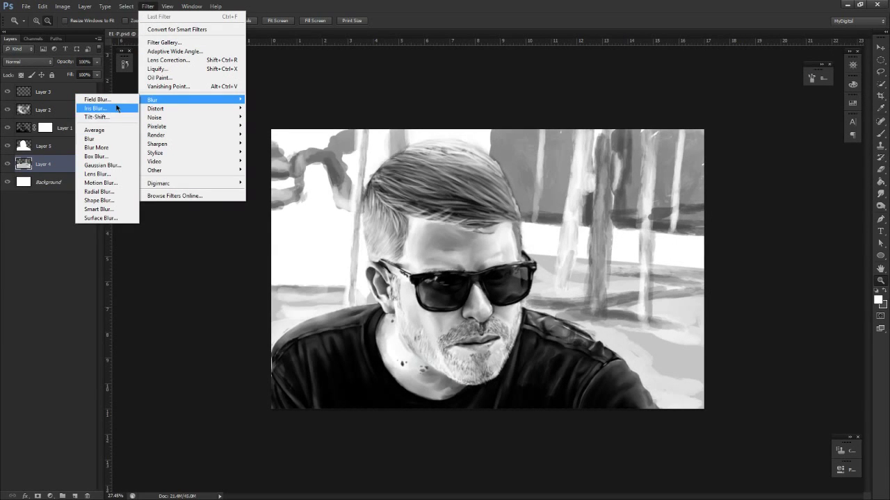
{"action": "left_click", "coordinate": [116, 164]}
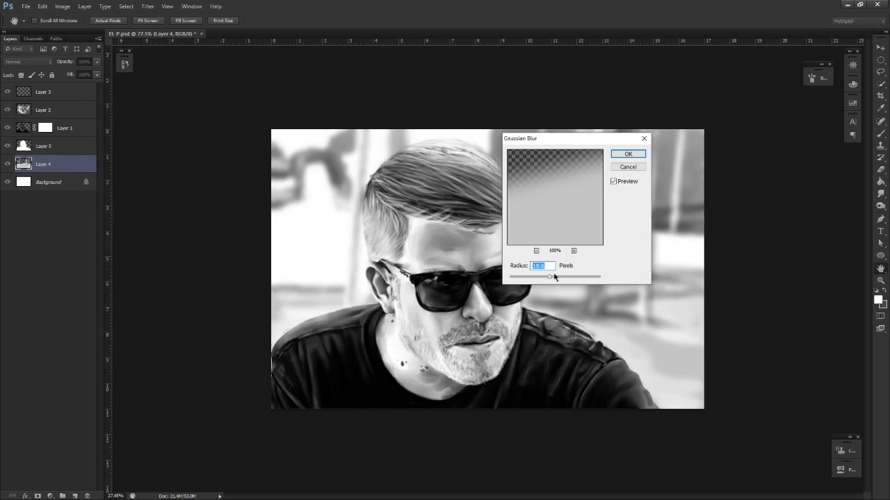
{"action": "left_click_drag", "start_coordinate": [570, 278], "coordinate": [551, 283]}
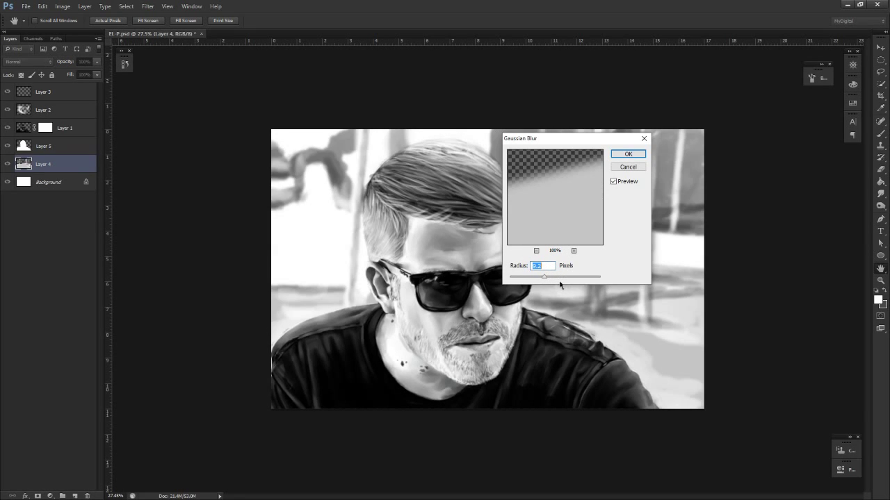
{"action": "left_click_drag", "start_coordinate": [566, 282], "coordinate": [552, 282]}
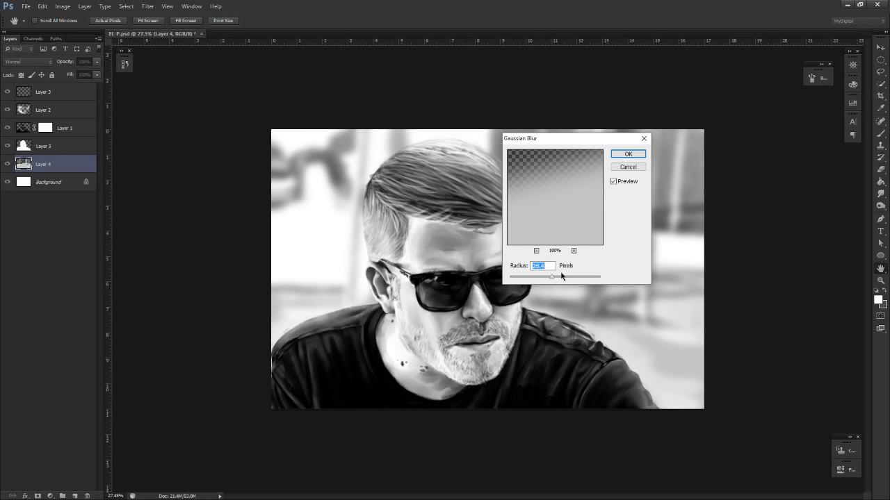
{"action": "left_click_drag", "start_coordinate": [562, 277], "coordinate": [546, 278]}
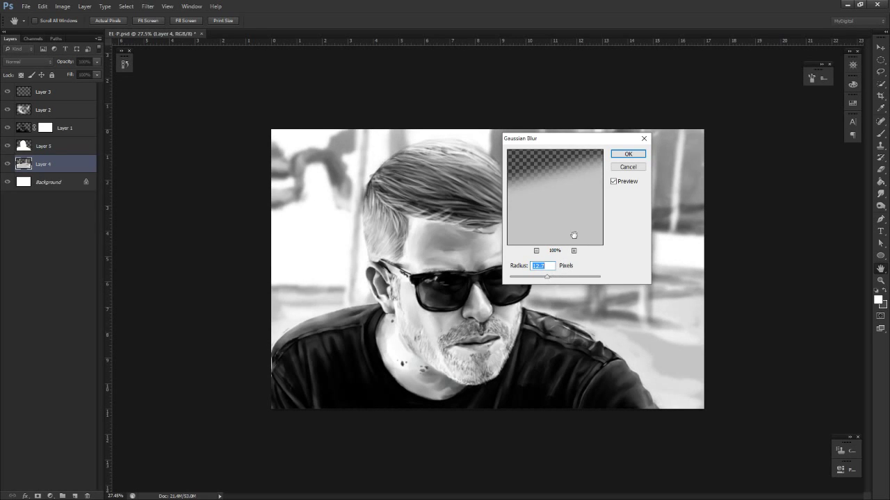
{"action": "left_click", "coordinate": [625, 156]}
On Layer 5, brush white beneath the hair along the front contour of the head, from the crown down to the temple
{"action": "key", "text": "z"}
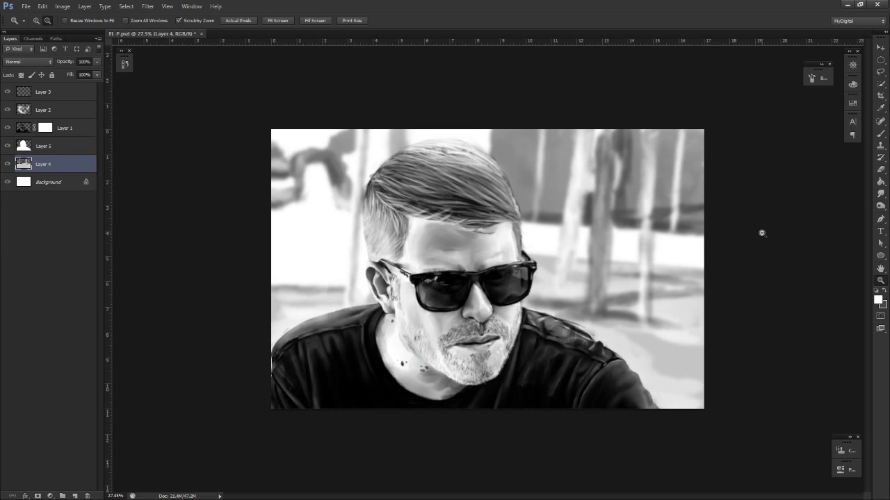
{"action": "left_click_drag", "start_coordinate": [616, 295], "coordinate": [570, 306]}
{"action": "key", "text": "r"}
{"action": "left_click_drag", "start_coordinate": [616, 319], "coordinate": [639, 400]}
{"action": "key", "text": "z"}
{"action": "key", "text": "r"}
{"action": "key", "text": "z"}
{"action": "left_click_drag", "start_coordinate": [640, 361], "coordinate": [637, 397]}
{"action": "key", "text": "space"}
{"action": "key", "text": "ctrl+r"}
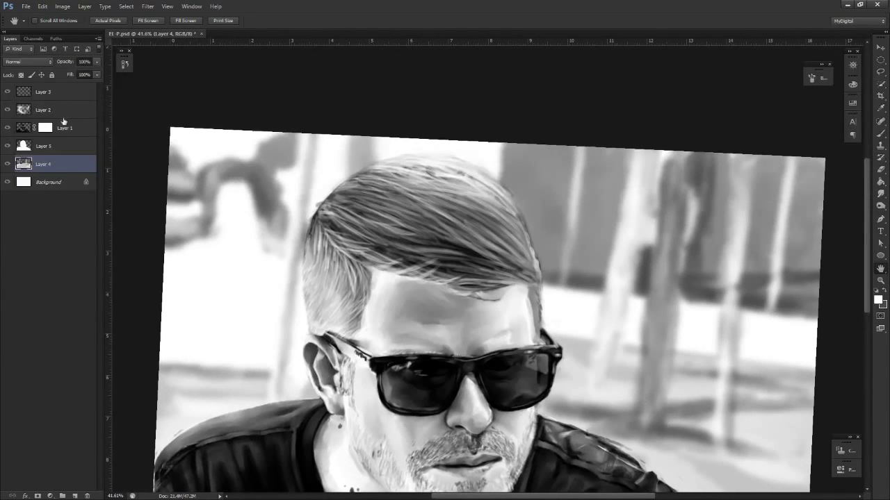
{"action": "left_click", "coordinate": [24, 146]}
{"action": "key", "text": "z"}
{"action": "left_click_drag", "start_coordinate": [451, 255], "coordinate": [485, 256]}
{"action": "key", "text": "b"}
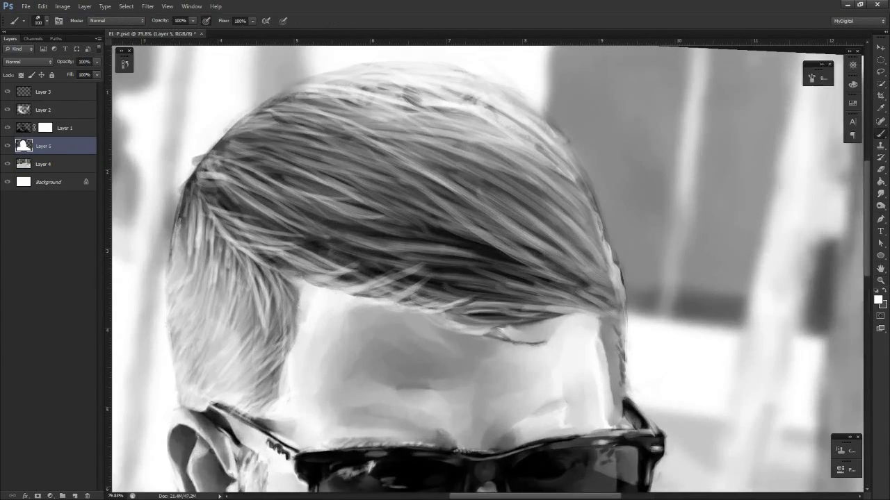
{"action": "left_click_drag", "start_coordinate": [603, 227], "coordinate": [627, 324]}
{"action": "left_click_drag", "start_coordinate": [595, 210], "coordinate": [608, 239]}
{"action": "left_click_drag", "start_coordinate": [568, 146], "coordinate": [583, 177]}
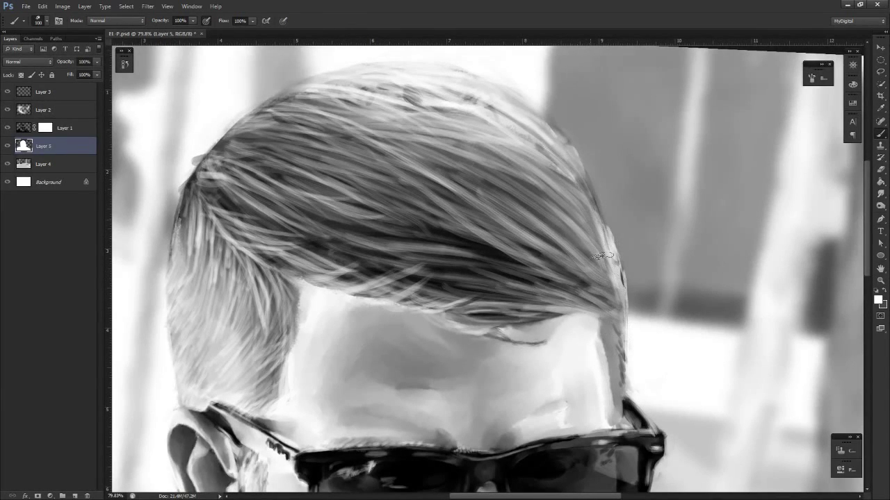
{"action": "left_click_drag", "start_coordinate": [557, 125], "coordinate": [609, 240]}
{"action": "left_click_drag", "start_coordinate": [583, 160], "coordinate": [624, 309]}
Reduce the eraser to 40 px and erase the excess white on Layer 5 outside the front contour of the hair
{"action": "key", "text": "z"}
{"action": "mouse_move", "coordinate": [643, 310]}
{"action": "left_mouse_down"}
{"action": "mouse_move", "coordinate": [592, 310]}
{"action": "mouse_move", "coordinate": [521, 398]}
{"action": "mouse_move", "coordinate": [481, 403]}
{"action": "left_mouse_up"}
{"action": "key", "text": "r"}
{"action": "key", "text": "z"}
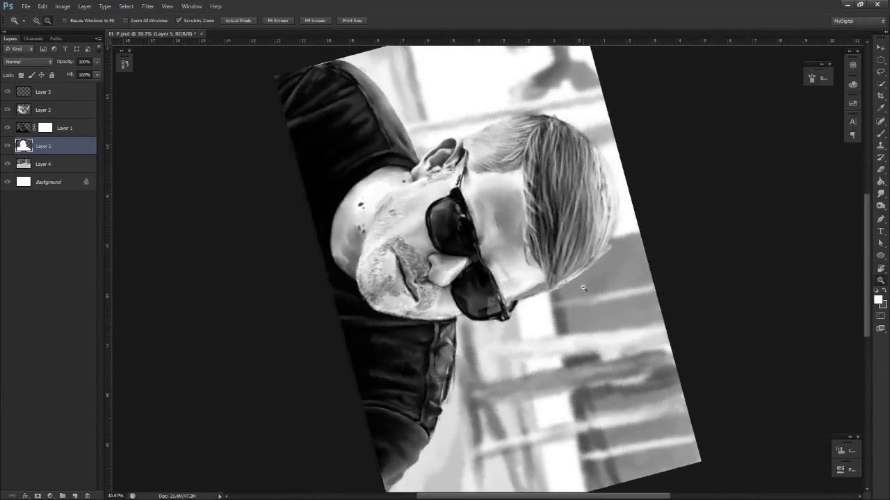
{"action": "left_click_drag", "start_coordinate": [586, 286], "coordinate": [625, 286]}
{"action": "key", "text": "e"}
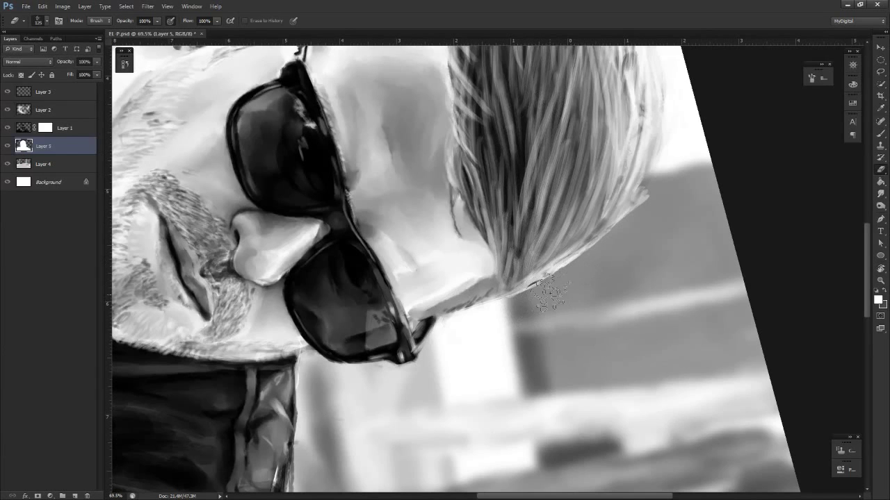
{"action": "key", "text": "bracketleft"}
{"action": "key", "text": "bracketleft"}
{"action": "key", "text": "bracketleft"}
{"action": "key", "text": "bracketleft"}
{"action": "key", "text": "bracketleft"}
{"action": "key", "text": "bracketleft"}
{"action": "key", "text": "bracketleft"}
{"action": "left_click_drag", "start_coordinate": [516, 296], "coordinate": [596, 248]}
Brush white on Layer 5 along the back edge of the hair, from below the crown down toward the ear
{"action": "key", "text": "r"}
{"action": "mouse_move", "coordinate": [640, 198]}
{"action": "left_mouse_down"}
{"action": "mouse_move", "coordinate": [621, 307]}
{"action": "mouse_move", "coordinate": [528, 389]}
{"action": "left_mouse_up"}
{"action": "key", "text": "b"}
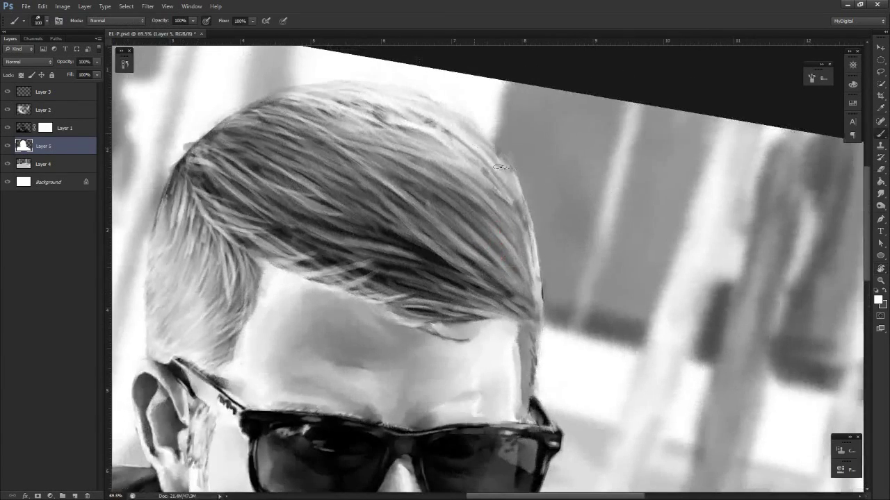
{"action": "key", "text": "h"}
{"action": "left_click_drag", "start_coordinate": [582, 144], "coordinate": [550, 283]}
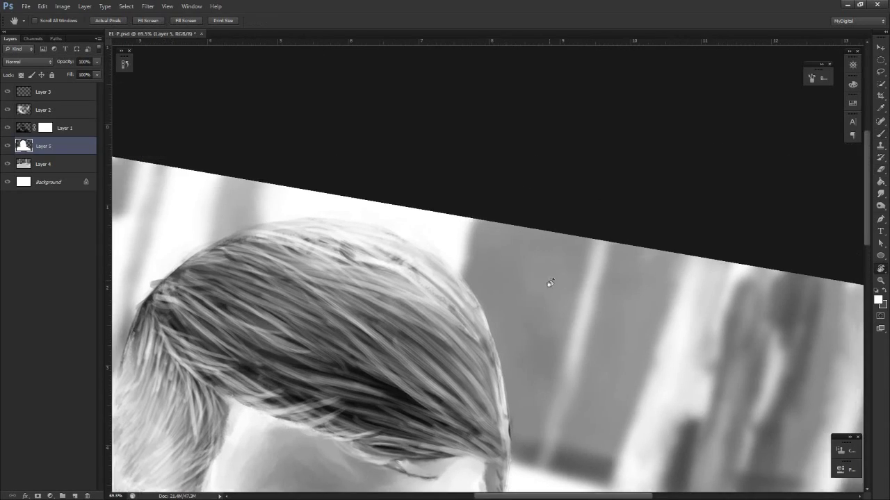
{"action": "key", "text": "r"}
{"action": "left_click_drag", "start_coordinate": [539, 329], "coordinate": [560, 300]}
{"action": "left_click_drag", "start_coordinate": [560, 299], "coordinate": [663, 141]}
{"action": "key", "text": "r"}
{"action": "left_click_drag", "start_coordinate": [664, 142], "coordinate": [685, 227]}
{"action": "mouse_move", "coordinate": [554, 420]}
{"action": "left_mouse_down"}
{"action": "mouse_move", "coordinate": [586, 352]}
{"action": "mouse_move", "coordinate": [540, 339]}
{"action": "mouse_move", "coordinate": [565, 353]}
{"action": "mouse_move", "coordinate": [568, 313]}
{"action": "mouse_move", "coordinate": [500, 235]}
{"action": "mouse_move", "coordinate": [506, 192]}
{"action": "mouse_move", "coordinate": [477, 275]}
{"action": "left_mouse_up"}
{"action": "key", "text": "b"}
{"action": "key", "text": "e"}
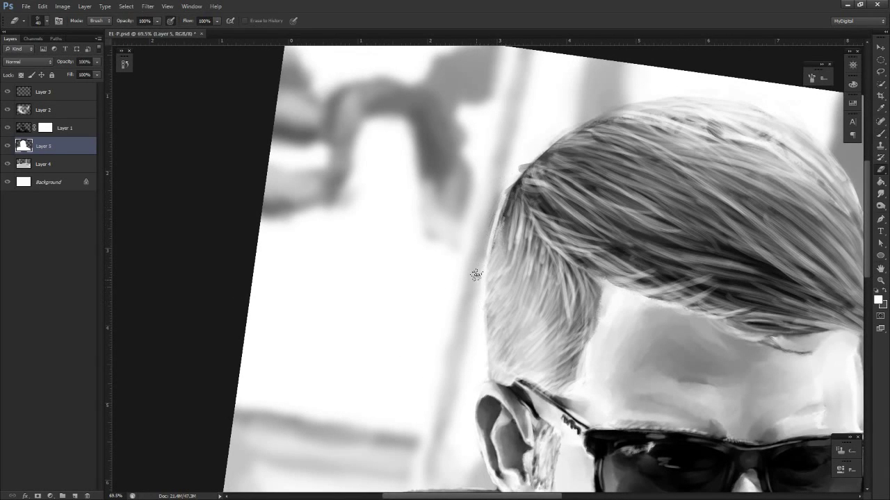
{"action": "key", "text": "b"}
{"action": "mouse_move", "coordinate": [495, 219]}
{"action": "left_mouse_down"}
{"action": "mouse_move", "coordinate": [506, 192]}
{"action": "mouse_move", "coordinate": [472, 339]}
{"action": "left_mouse_up"}
Hide Layer 1 to examine the white head silhouette along the back of the hair, and show the layer again
{"action": "key", "text": "e"}
{"action": "key", "text": "space"}
{"action": "key", "text": "r"}
{"action": "mouse_move", "coordinate": [472, 339]}
{"action": "left_mouse_down"}
{"action": "mouse_move", "coordinate": [517, 330]}
{"action": "mouse_move", "coordinate": [495, 336]}
{"action": "left_mouse_up"}
{"action": "key", "text": "b"}
{"action": "key", "text": "r"}
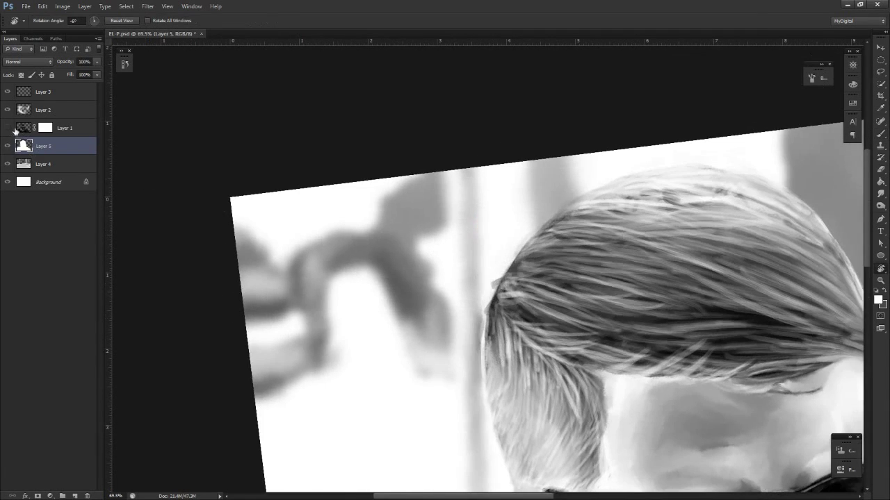
{"action": "left_click", "coordinate": [9, 128]}
{"action": "key", "text": "z"}
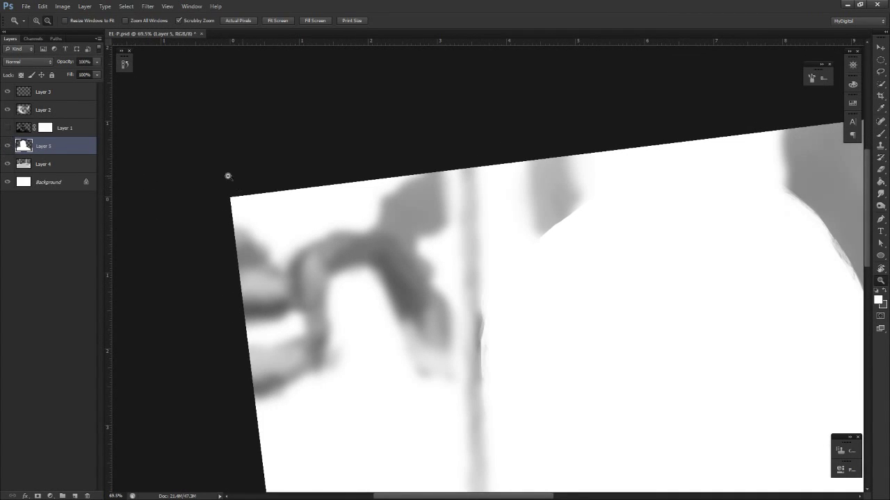
{"action": "left_click", "coordinate": [7, 130]}
Erase the stray hair tip at the back of the crown on Layer 1
{"action": "left_click", "coordinate": [29, 132]}
{"action": "left_click_drag", "start_coordinate": [506, 264], "coordinate": [507, 265]}
{"action": "key", "text": "e"}
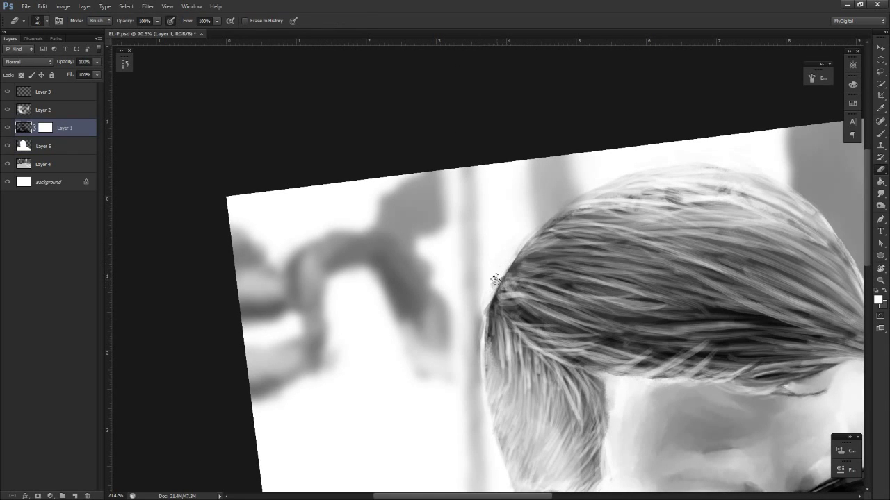
{"action": "left_click_drag", "start_coordinate": [504, 271], "coordinate": [489, 295]}
Brush a small dark gray tuft at the back of the crown and add white strands over it
{"action": "key", "text": "z"}
{"action": "key", "text": "b"}
{"action": "key", "text": "x"}
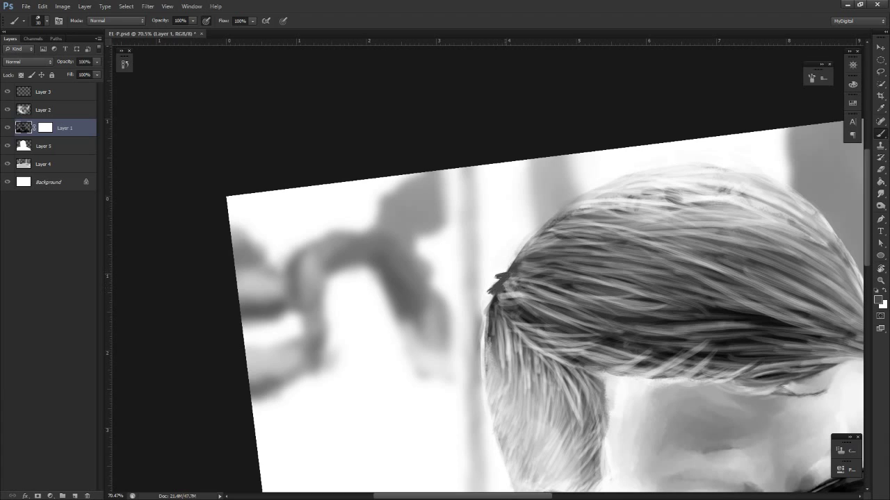
{"action": "key", "text": "x"}
{"action": "left_click_drag", "start_coordinate": [506, 277], "coordinate": [531, 279]}
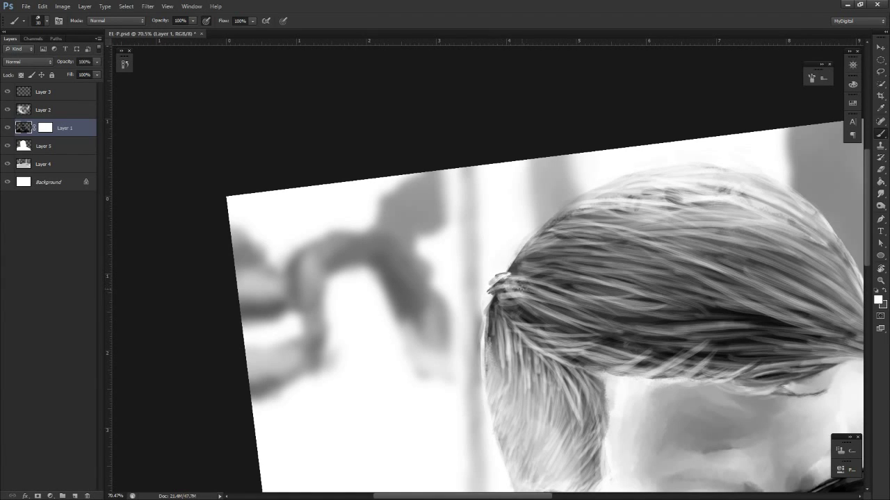
Examine the hair contour and the shoulder's edge against the blurred background
{"action": "key", "text": "z"}
{"action": "left_click_drag", "start_coordinate": [549, 325], "coordinate": [504, 328]}
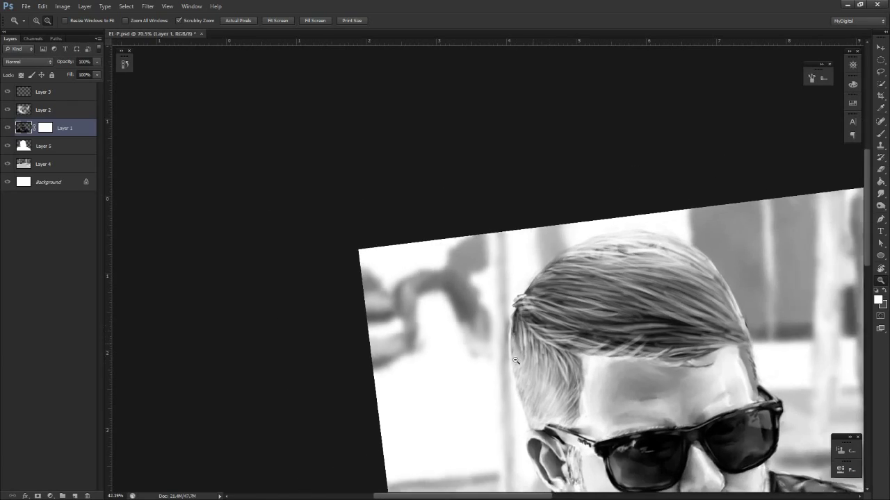
{"action": "key", "text": "ctrl+0"}
{"action": "key", "text": "r"}
{"action": "left_click_drag", "start_coordinate": [525, 381], "coordinate": [483, 388]}
{"action": "left_click_drag", "start_coordinate": [550, 361], "coordinate": [575, 337]}
{"action": "key", "text": "z"}
{"action": "key", "text": "h"}
{"action": "key", "text": "z"}
{"action": "left_click_drag", "start_coordinate": [425, 262], "coordinate": [472, 210]}
{"action": "key", "text": "h"}
{"action": "left_click_drag", "start_coordinate": [403, 225], "coordinate": [491, 298]}
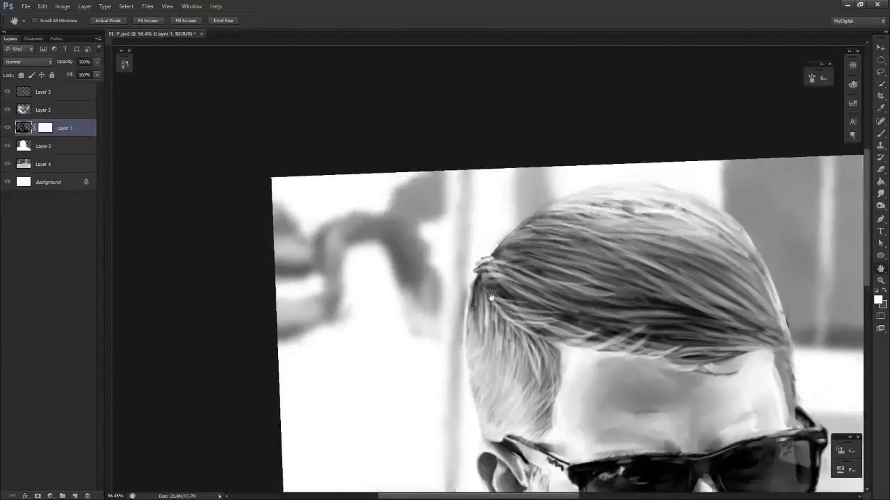
{"action": "left_click_drag", "start_coordinate": [479, 196], "coordinate": [448, 90]}
{"action": "key", "text": "w"}
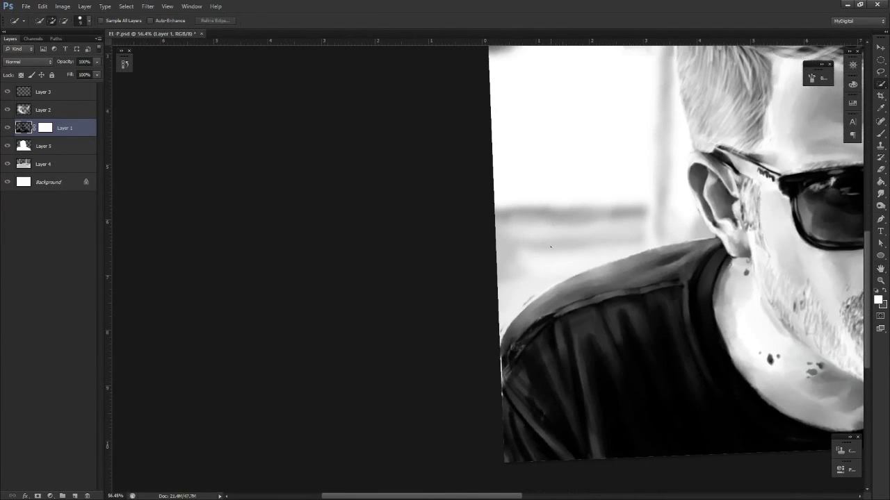
{"action": "mouse_move", "coordinate": [573, 255]}
{"action": "left_mouse_down"}
{"action": "mouse_move", "coordinate": [536, 287]}
{"action": "mouse_move", "coordinate": [536, 301]}
{"action": "left_mouse_up"}
{"action": "key", "text": "h"}
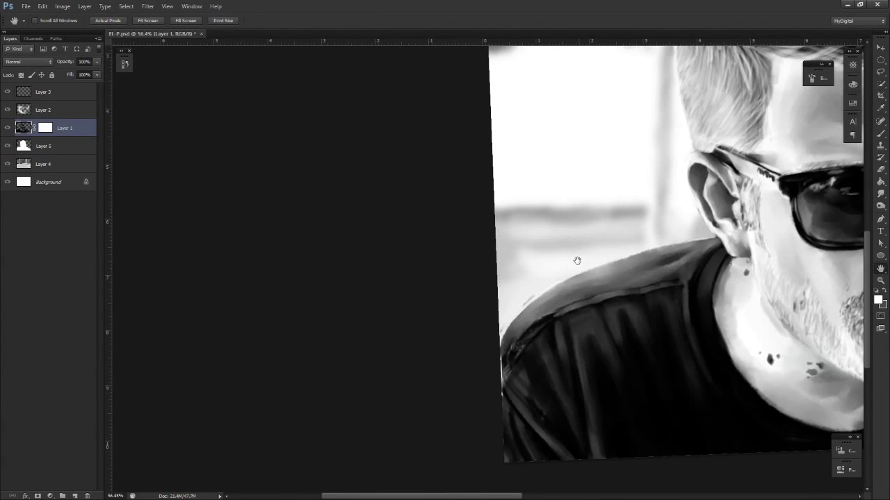
{"action": "left_click_drag", "start_coordinate": [576, 258], "coordinate": [544, 370]}
Brush dark gray hair strands on Layer 1 at the back of the head, just below the crown tuft
{"action": "key", "text": "ctrl+r"}
{"action": "scroll", "coordinate": [537, 258], "scroll_direction": "up", "scroll_amount": 2}
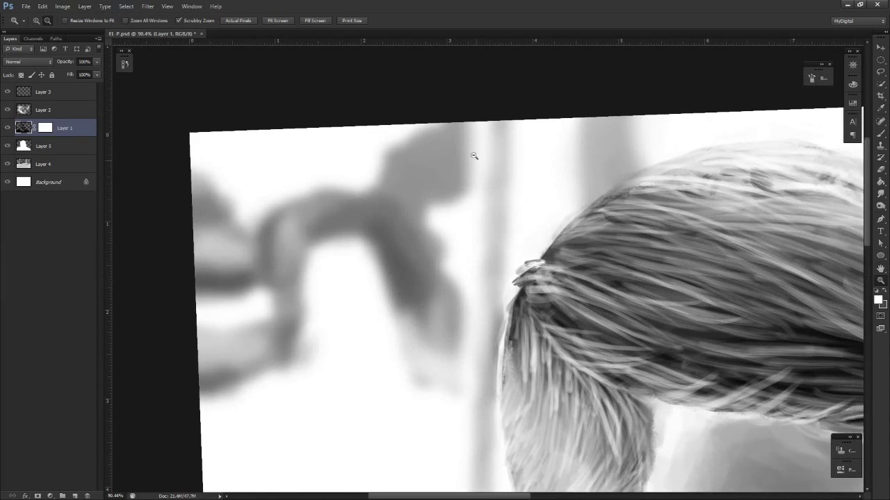
{"action": "key", "text": "b"}
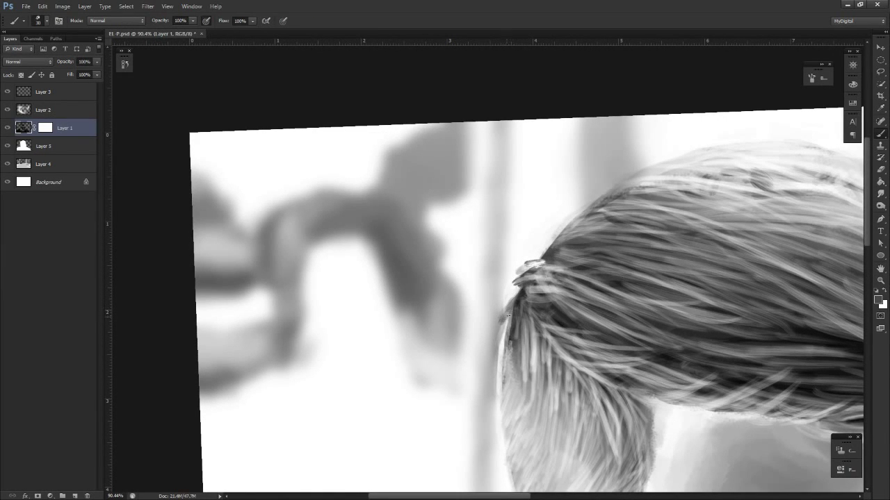
{"action": "key", "text": "x"}
{"action": "key", "text": "x"}
{"action": "key", "text": "x"}
{"action": "key", "text": "ctrl+space"}
{"action": "left_click_drag", "start_coordinate": [535, 334], "coordinate": [480, 333]}
{"action": "key", "text": "r"}
{"action": "left_click_drag", "start_coordinate": [558, 319], "coordinate": [563, 263]}
{"action": "key", "text": "alt+space"}
{"action": "left_click_drag", "start_coordinate": [382, 200], "coordinate": [460, 235]}
{"action": "key", "text": "x"}
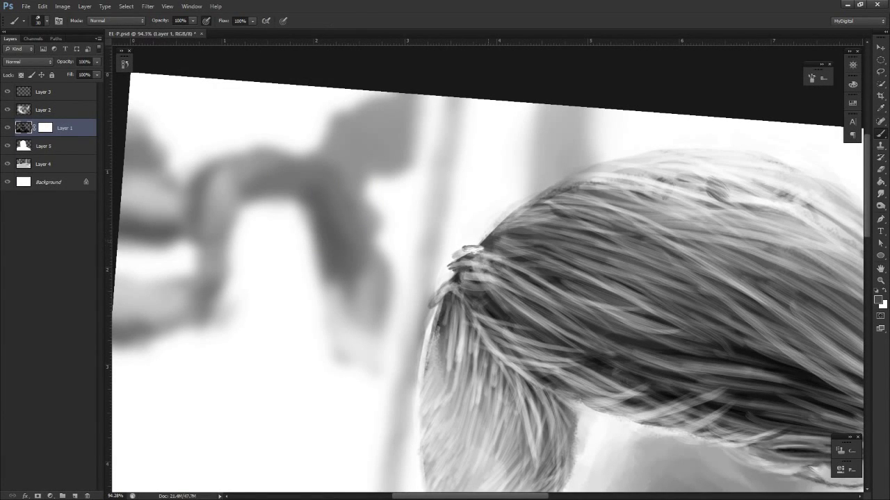
{"action": "mouse_move", "coordinate": [475, 247]}
{"action": "left_mouse_down"}
{"action": "mouse_move", "coordinate": [428, 273]}
{"action": "mouse_move", "coordinate": [479, 268]}
{"action": "mouse_move", "coordinate": [448, 295]}
{"action": "mouse_move", "coordinate": [433, 339]}
{"action": "mouse_move", "coordinate": [468, 323]}
{"action": "left_mouse_up"}
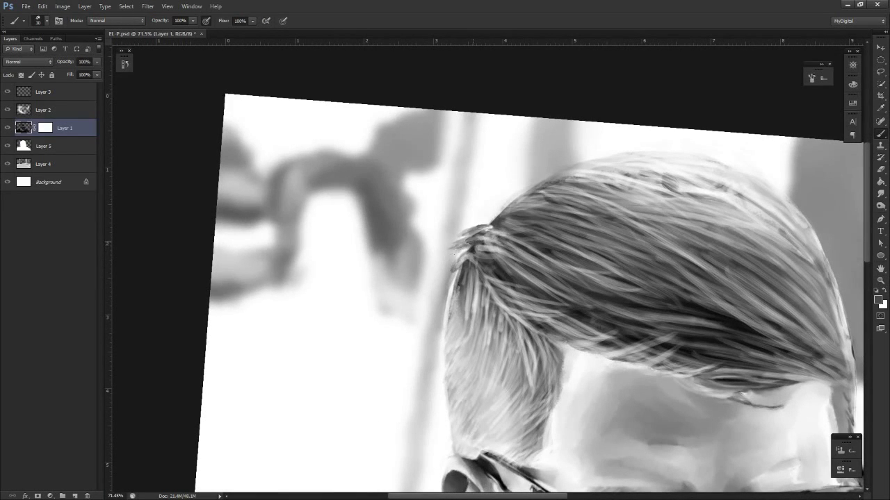
Cover the white rim behind the side hair with short dark gray and white strands below the crown tuft
{"action": "key", "text": "z"}
{"action": "mouse_move", "coordinate": [455, 278]}
{"action": "left_mouse_down"}
{"action": "mouse_move", "coordinate": [433, 312]}
{"action": "mouse_move", "coordinate": [469, 276]}
{"action": "mouse_move", "coordinate": [458, 266]}
{"action": "mouse_move", "coordinate": [445, 312]}
{"action": "mouse_move", "coordinate": [457, 276]}
{"action": "left_mouse_up"}
{"action": "key", "text": "b"}
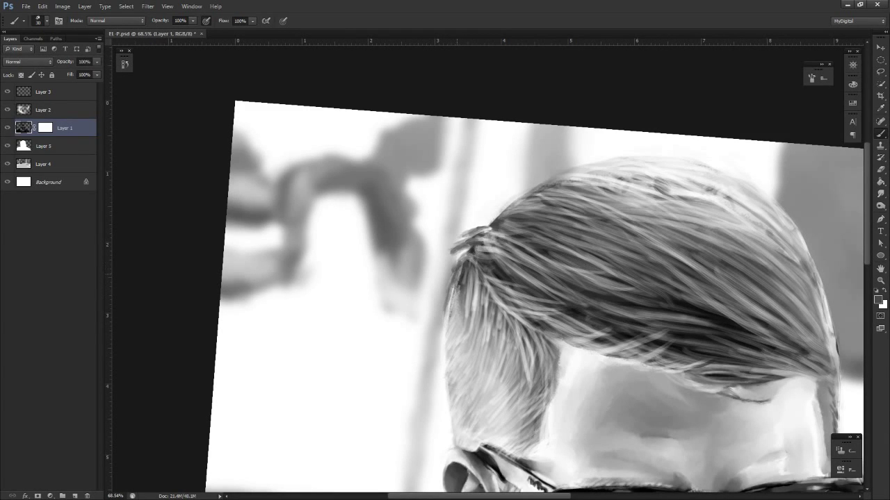
{"action": "key", "text": "x"}
{"action": "mouse_move", "coordinate": [450, 286]}
{"action": "left_mouse_down"}
{"action": "mouse_move", "coordinate": [457, 264]}
{"action": "mouse_move", "coordinate": [449, 321]}
{"action": "left_mouse_up"}
{"action": "key", "text": "x"}
{"action": "key", "text": "x"}
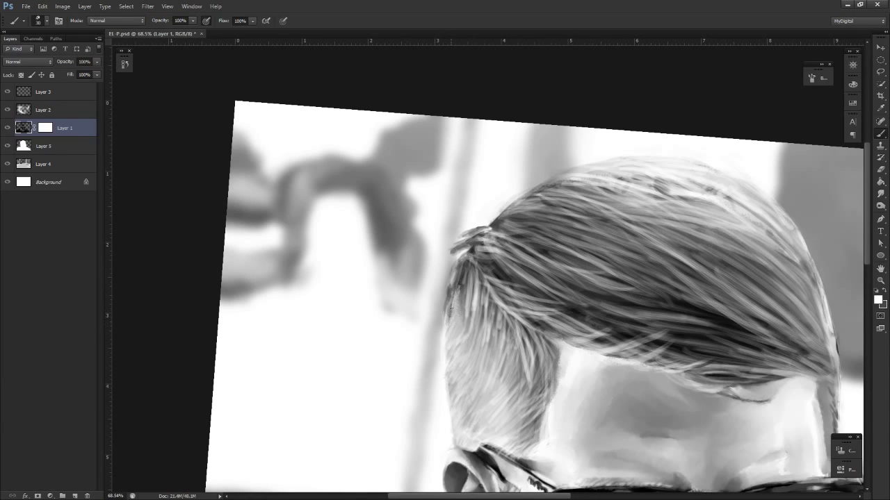
{"action": "key", "text": "x"}
{"action": "mouse_move", "coordinate": [454, 295]}
{"action": "left_mouse_down"}
{"action": "mouse_move", "coordinate": [437, 359]}
{"action": "mouse_move", "coordinate": [423, 369]}
{"action": "left_mouse_up"}
{"action": "key", "text": "x"}
Extend the short gray and white hairs down the back contour of the head, about halfway to the ear
{"action": "key", "text": "z"}
{"action": "key", "text": "r"}
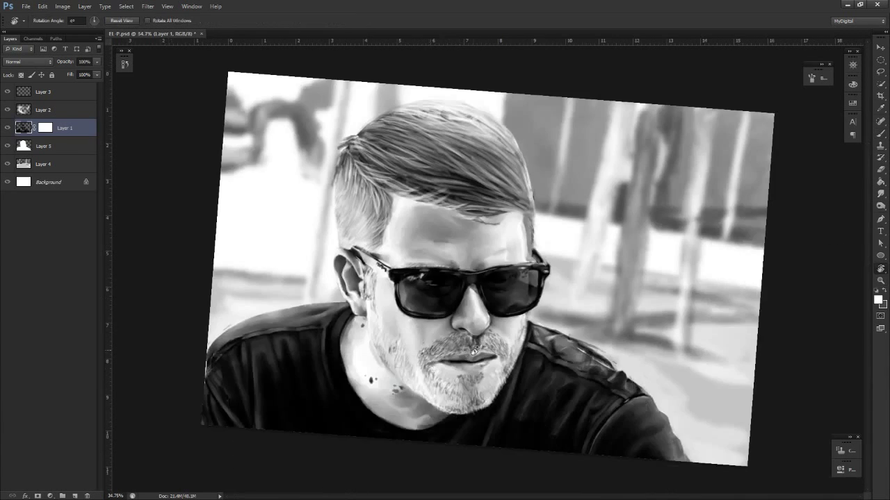
{"action": "left_click_drag", "start_coordinate": [371, 380], "coordinate": [331, 236]}
{"action": "left_click_drag", "start_coordinate": [376, 331], "coordinate": [448, 380]}
{"action": "key", "text": "z"}
{"action": "mouse_move", "coordinate": [406, 240]}
{"action": "left_mouse_down"}
{"action": "mouse_move", "coordinate": [456, 275]}
{"action": "mouse_move", "coordinate": [445, 244]}
{"action": "left_mouse_up"}
{"action": "key", "text": "h"}
{"action": "key", "text": "x"}
{"action": "key", "text": "r"}
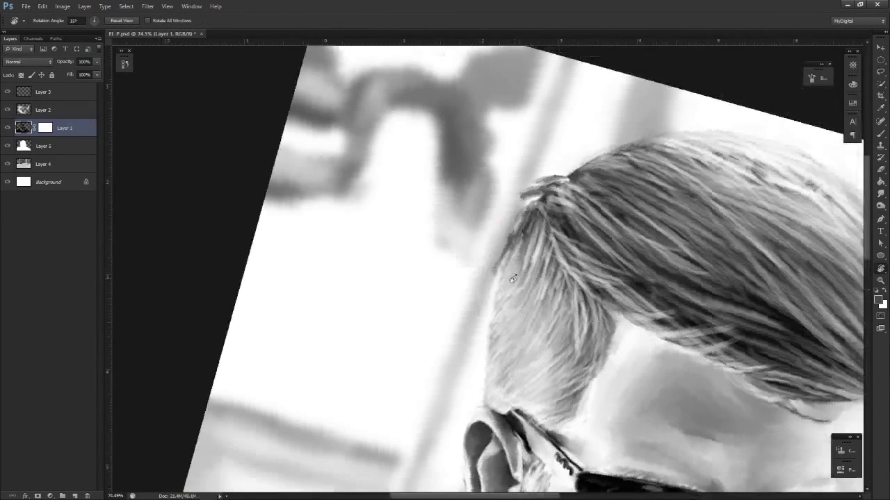
{"action": "key", "text": "b"}
{"action": "mouse_move", "coordinate": [498, 270]}
{"action": "left_mouse_down"}
{"action": "mouse_move", "coordinate": [501, 280]}
{"action": "mouse_move", "coordinate": [508, 260]}
{"action": "left_mouse_up"}
{"action": "key", "text": "x"}
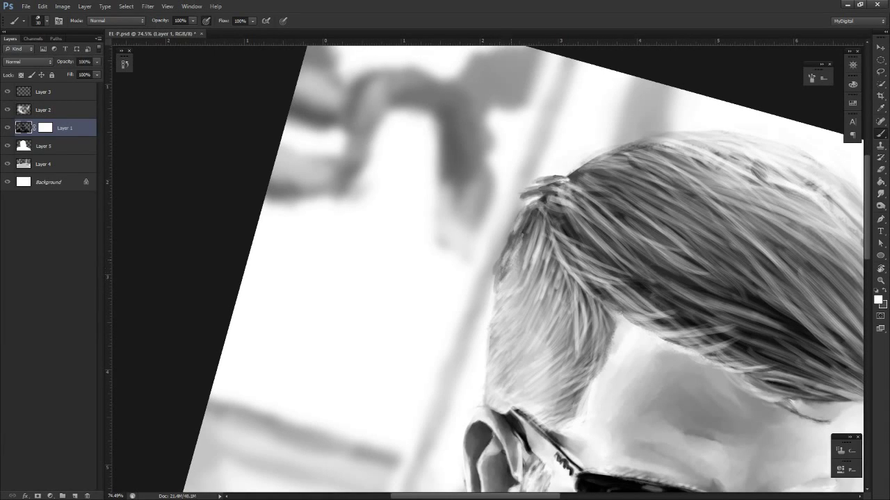
{"action": "key", "text": "x"}
{"action": "left_click_drag", "start_coordinate": [497, 299], "coordinate": [498, 298]}
{"action": "key", "text": "x"}
{"action": "key", "text": "x"}
{"action": "key", "text": "x"}
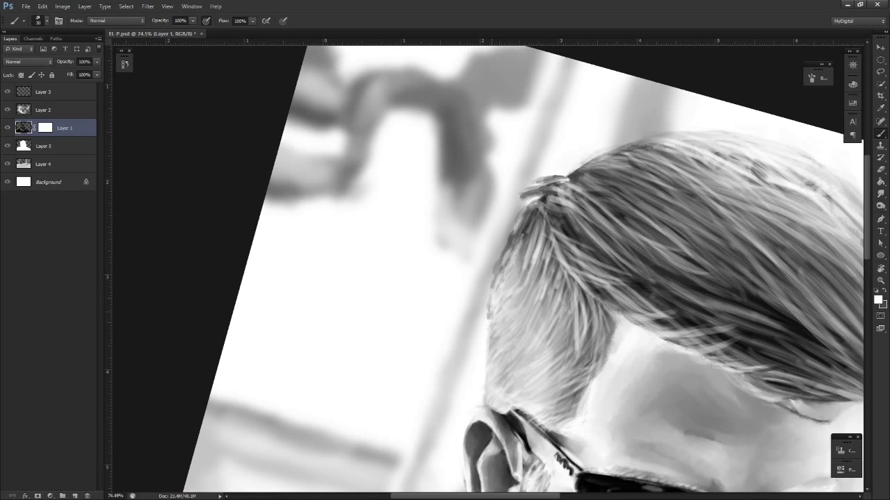
{"action": "key", "text": "x"}
Erase the uneven outer edge of the back hair on Layer 1 to clean its contour
{"action": "key", "text": "e"}
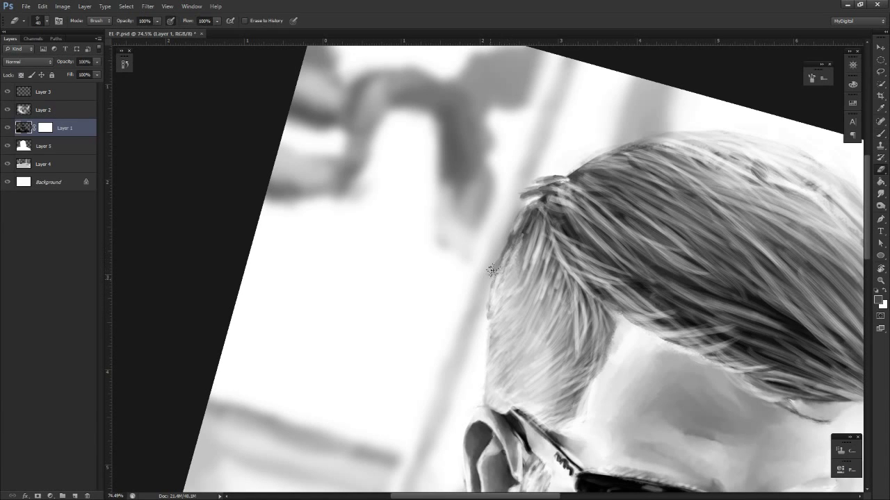
{"action": "left_click_drag", "start_coordinate": [501, 270], "coordinate": [462, 299]}
{"action": "key", "text": "r"}
{"action": "key", "text": "r"}
{"action": "left_click_drag", "start_coordinate": [493, 333], "coordinate": [484, 373]}
{"action": "key", "text": "z"}
{"action": "left_click_drag", "start_coordinate": [481, 285], "coordinate": [525, 293]}
{"action": "key", "text": "x"}
{"action": "key", "text": "x"}
{"action": "key", "text": "e"}
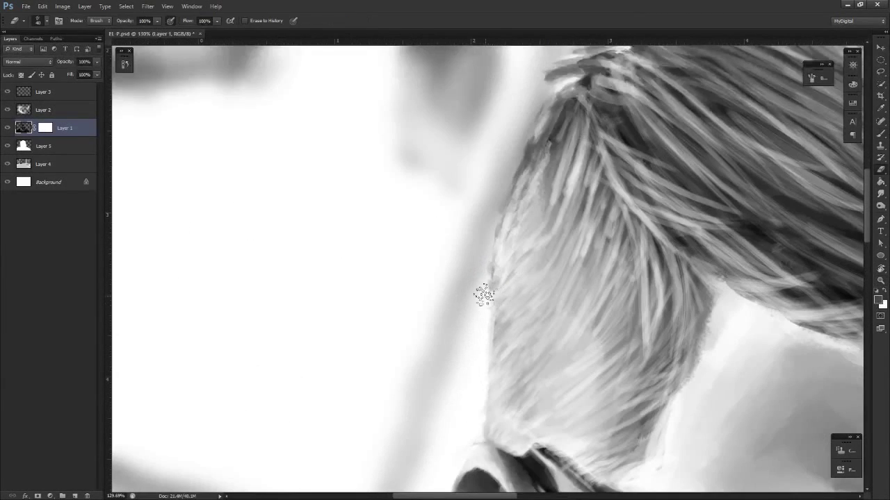
{"action": "left_click_drag", "start_coordinate": [488, 251], "coordinate": [483, 280]}
Brush fine gray and white hairs along the lower back of the head above the ear
{"action": "key", "text": "z"}
{"action": "left_click_drag", "start_coordinate": [478, 312], "coordinate": [448, 337]}
{"action": "key", "text": "r"}
{"action": "left_click_drag", "start_coordinate": [485, 367], "coordinate": [508, 365]}
{"action": "key", "text": "b"}
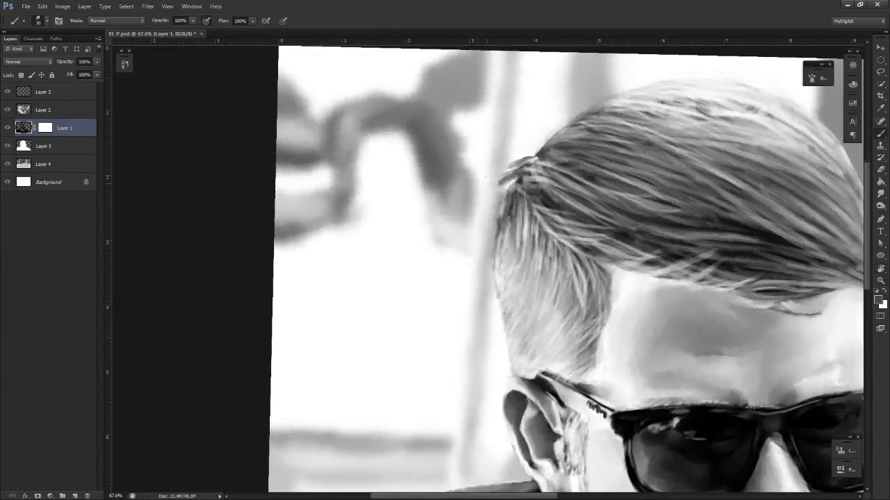
{"action": "key", "text": "x"}
{"action": "key", "text": "x"}
{"action": "key", "text": "x"}
{"action": "key", "text": "x"}
{"action": "mouse_move", "coordinate": [508, 287]}
{"action": "left_mouse_down"}
{"action": "mouse_move", "coordinate": [508, 339]}
{"action": "mouse_move", "coordinate": [507, 326]}
{"action": "left_mouse_up"}
{"action": "key", "text": "x"}
{"action": "key", "text": "x"}
Brush gray and white strands where the front hair meets the temple above the sunglasses
{"action": "key", "text": "z"}
{"action": "mouse_move", "coordinate": [542, 358]}
{"action": "left_mouse_down"}
{"action": "mouse_move", "coordinate": [480, 370]}
{"action": "mouse_move", "coordinate": [467, 351]}
{"action": "mouse_move", "coordinate": [511, 349]}
{"action": "mouse_move", "coordinate": [553, 309]}
{"action": "left_mouse_up"}
{"action": "key", "text": "r"}
{"action": "key", "text": "z"}
{"action": "left_click_drag", "start_coordinate": [460, 220], "coordinate": [525, 236]}
{"action": "key", "text": "r"}
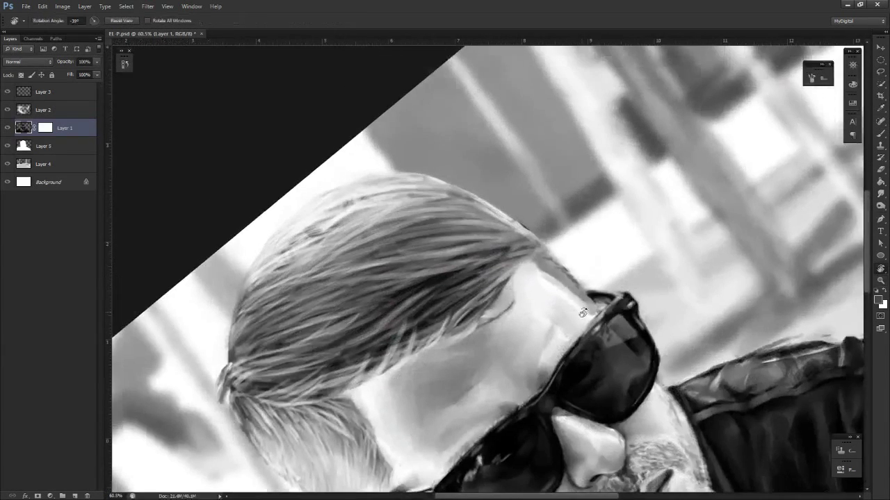
{"action": "mouse_move", "coordinate": [583, 313]}
{"action": "left_mouse_down"}
{"action": "mouse_move", "coordinate": [526, 365]}
{"action": "mouse_move", "coordinate": [480, 372]}
{"action": "left_mouse_up"}
{"action": "key", "text": "z"}
{"action": "key", "text": "r"}
{"action": "mouse_move", "coordinate": [533, 337]}
{"action": "left_mouse_down"}
{"action": "mouse_move", "coordinate": [552, 335]}
{"action": "mouse_move", "coordinate": [526, 348]}
{"action": "left_mouse_up"}
{"action": "key", "text": "b"}
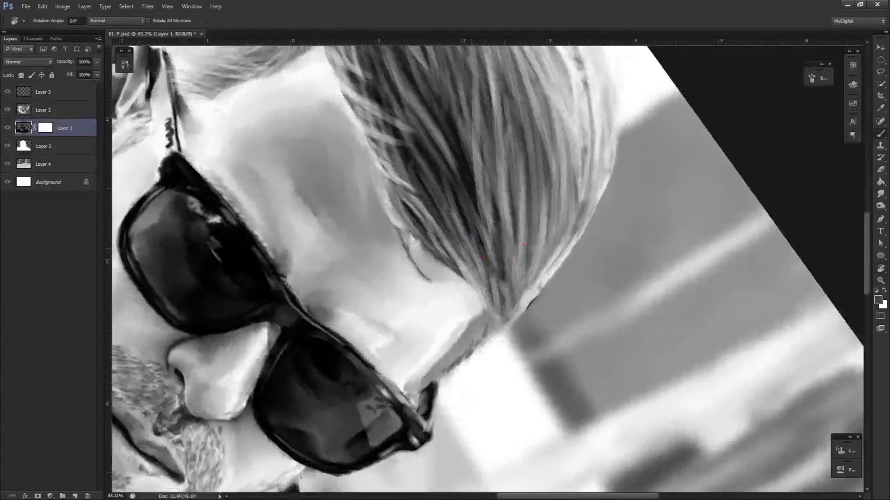
{"action": "key", "text": "b"}
{"action": "key", "text": "x"}
{"action": "mouse_move", "coordinate": [533, 281]}
{"action": "left_mouse_down"}
{"action": "mouse_move", "coordinate": [523, 314]}
{"action": "mouse_move", "coordinate": [535, 270]}
{"action": "mouse_move", "coordinate": [508, 330]}
{"action": "mouse_move", "coordinate": [516, 313]}
{"action": "mouse_move", "coordinate": [470, 357]}
{"action": "left_mouse_up"}
{"action": "key", "text": "x"}
{"action": "key", "text": "x"}
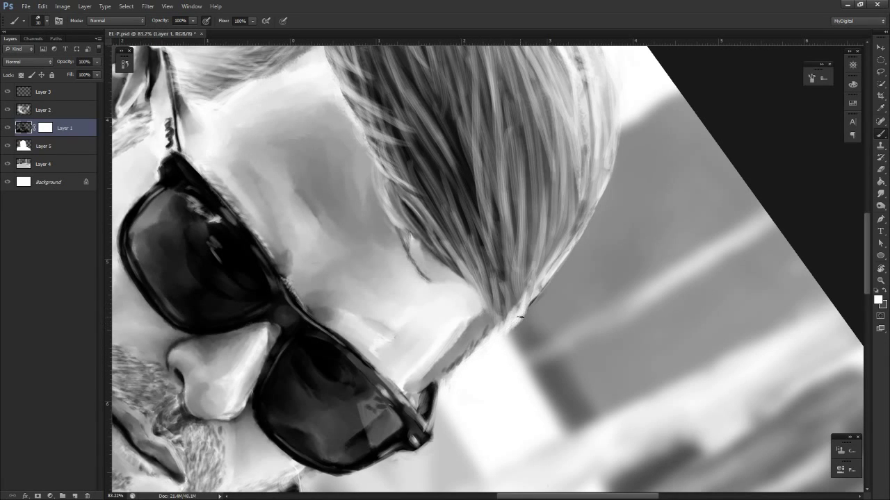
{"action": "mouse_move", "coordinate": [520, 317]}
{"action": "left_mouse_down"}
{"action": "mouse_move", "coordinate": [545, 273]}
{"action": "mouse_move", "coordinate": [520, 312]}
{"action": "mouse_move", "coordinate": [502, 319]}
{"action": "mouse_move", "coordinate": [539, 336]}
{"action": "mouse_move", "coordinate": [505, 381]}
{"action": "mouse_move", "coordinate": [417, 331]}
{"action": "mouse_move", "coordinate": [500, 184]}
{"action": "left_mouse_up"}
{"action": "key", "text": "x"}
Add light strands along the front hair's outer contour, from the temple up toward the top of the head
{"action": "key", "text": "z"}
{"action": "key", "text": "r"}
{"action": "left_click_drag", "start_coordinate": [602, 272], "coordinate": [568, 383]}
{"action": "key", "text": "z"}
{"action": "left_click_drag", "start_coordinate": [611, 379], "coordinate": [581, 389]}
{"action": "key", "text": "r"}
{"action": "left_click_drag", "start_coordinate": [606, 353], "coordinate": [585, 322]}
{"action": "key", "text": "z"}
{"action": "left_click_drag", "start_coordinate": [556, 274], "coordinate": [610, 292]}
{"action": "key", "text": "r"}
{"action": "left_click_drag", "start_coordinate": [606, 322], "coordinate": [546, 393]}
{"action": "key", "text": "space"}
{"action": "key", "text": "r"}
{"action": "left_click_drag", "start_coordinate": [577, 359], "coordinate": [535, 196]}
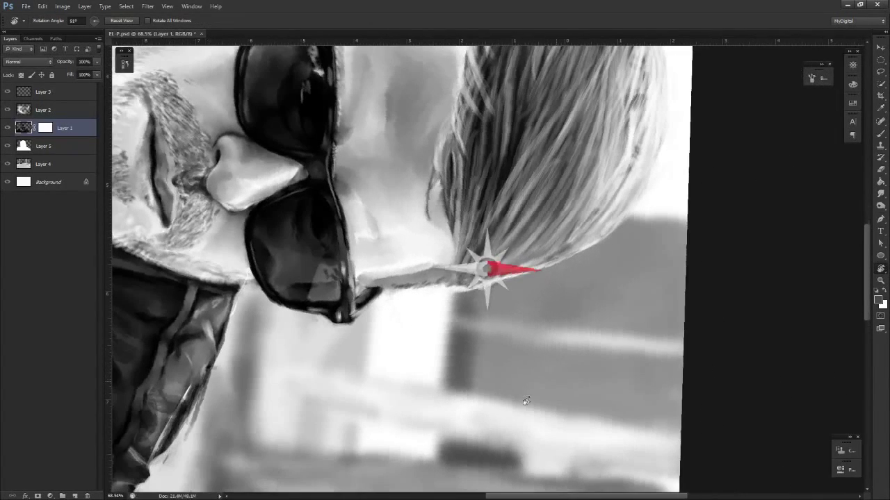
{"action": "key", "text": "b"}
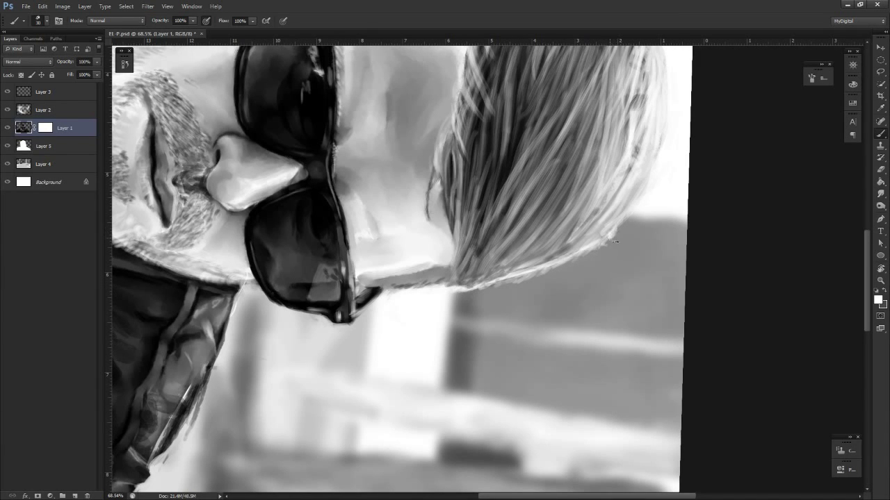
Sample black from the dark shirt sleeve as the painting color
{"action": "key", "text": "z"}
{"action": "key", "text": "r"}
{"action": "left_click_drag", "start_coordinate": [615, 242], "coordinate": [583, 241]}
{"action": "key", "text": "z"}
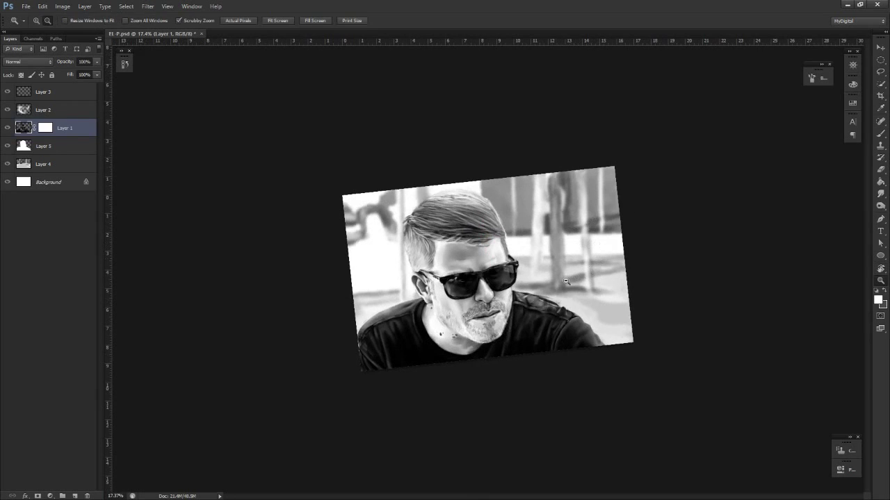
{"action": "scroll", "coordinate": [561, 281], "scroll_direction": "up", "scroll_amount": 2}
{"action": "key", "text": "r"}
{"action": "left_click_drag", "start_coordinate": [582, 302], "coordinate": [593, 357]}
{"action": "key", "text": "z"}
{"action": "left_click_drag", "start_coordinate": [576, 323], "coordinate": [593, 334]}
{"action": "key", "text": "r"}
{"action": "key", "text": "space"}
{"action": "mouse_move", "coordinate": [595, 346]}
{"action": "left_mouse_down"}
{"action": "mouse_move", "coordinate": [619, 342]}
{"action": "mouse_move", "coordinate": [595, 222]}
{"action": "mouse_move", "coordinate": [549, 292]}
{"action": "left_mouse_up"}
{"action": "key", "text": "h"}
{"action": "key", "text": "x"}
{"action": "key", "text": "b"}
{"action": "key", "text": "o"}
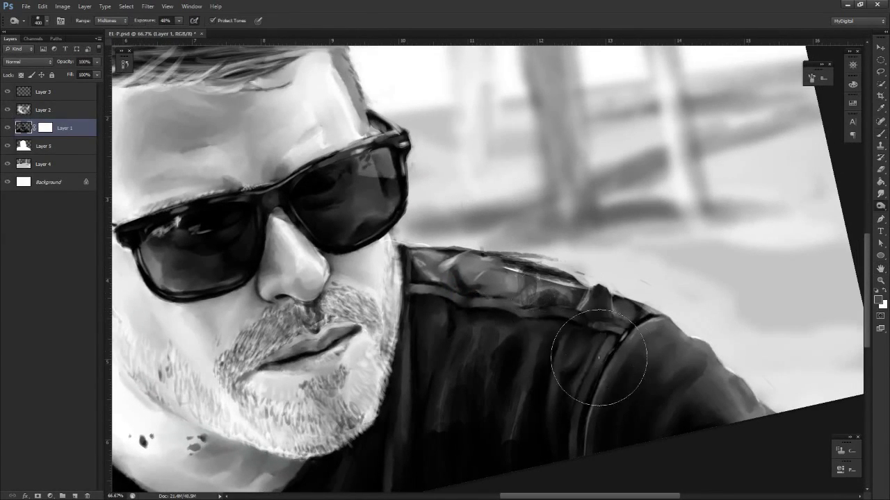
{"action": "key", "text": "i"}
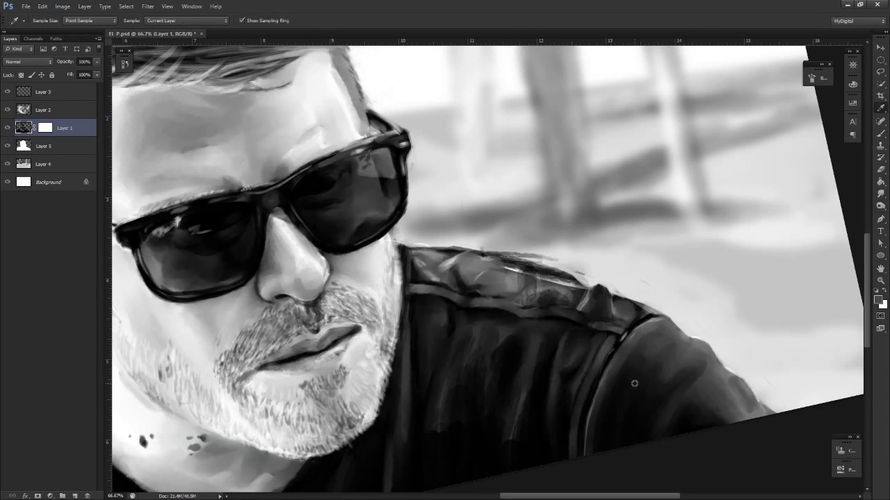
{"action": "left_click", "coordinate": [622, 379]}
Erase the loose strokes above the shoulder beside the sunglasses and touch up its contour in black
{"action": "key", "text": "space"}
{"action": "left_click_drag", "start_coordinate": [579, 361], "coordinate": [653, 403]}
{"action": "key", "text": "r"}
{"action": "key", "text": "Escape"}
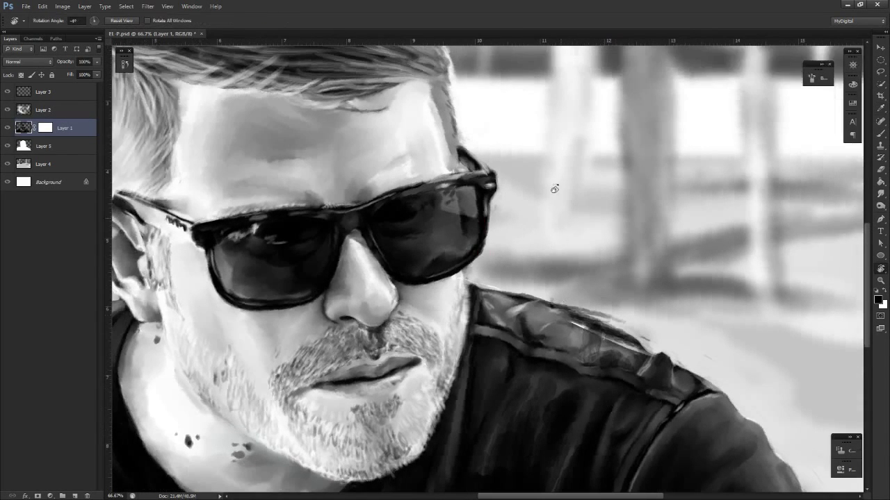
{"action": "key", "text": "b"}
{"action": "left_click_drag", "start_coordinate": [585, 306], "coordinate": [646, 331]}
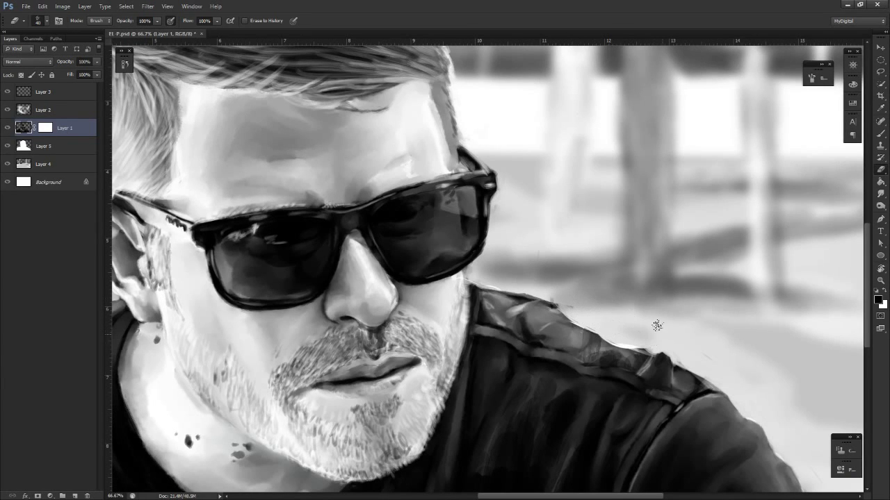
{"action": "key", "text": "b"}
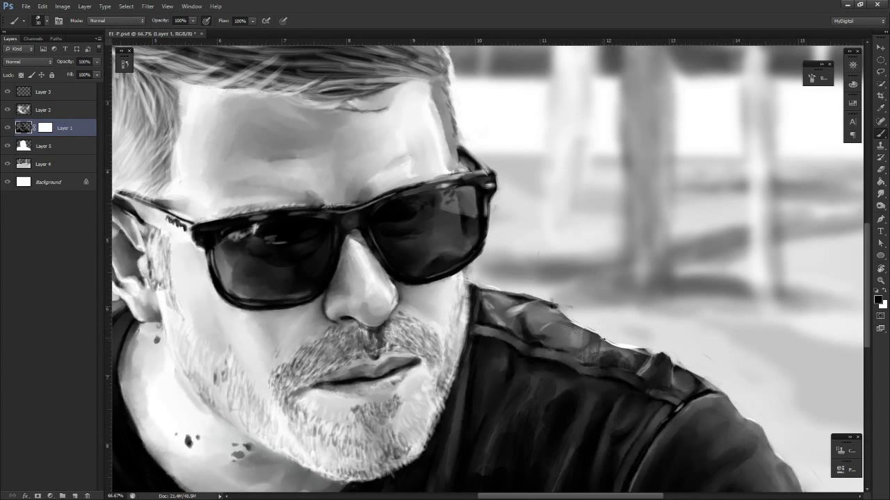
{"action": "mouse_move", "coordinate": [592, 335]}
{"action": "left_mouse_down"}
{"action": "mouse_move", "coordinate": [590, 345]}
{"action": "mouse_move", "coordinate": [575, 330]}
{"action": "left_mouse_up"}
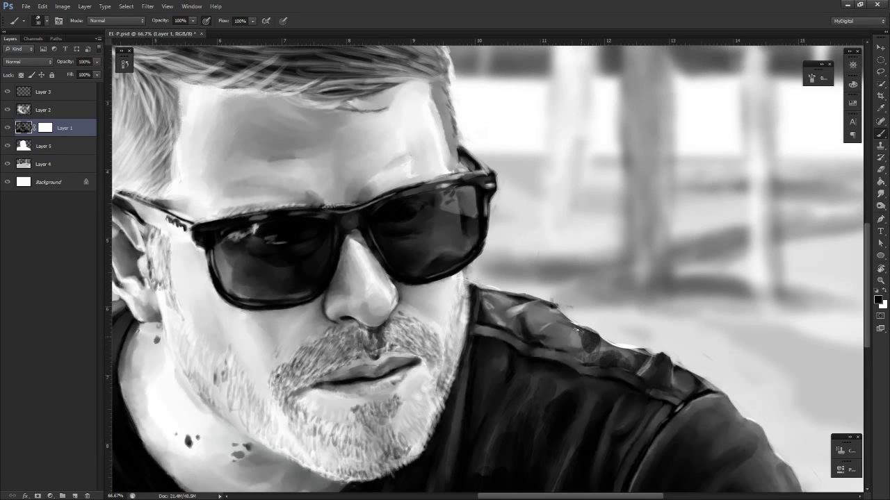
Blend a soft white highlight into the shoulder fold and clean the spiky edge above it with the eraser and black
{"action": "key", "text": "x"}
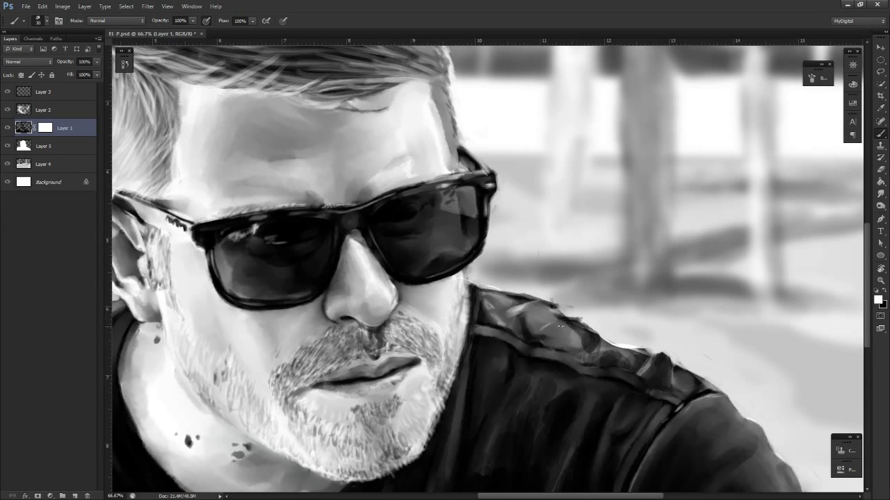
{"action": "key", "text": "r"}
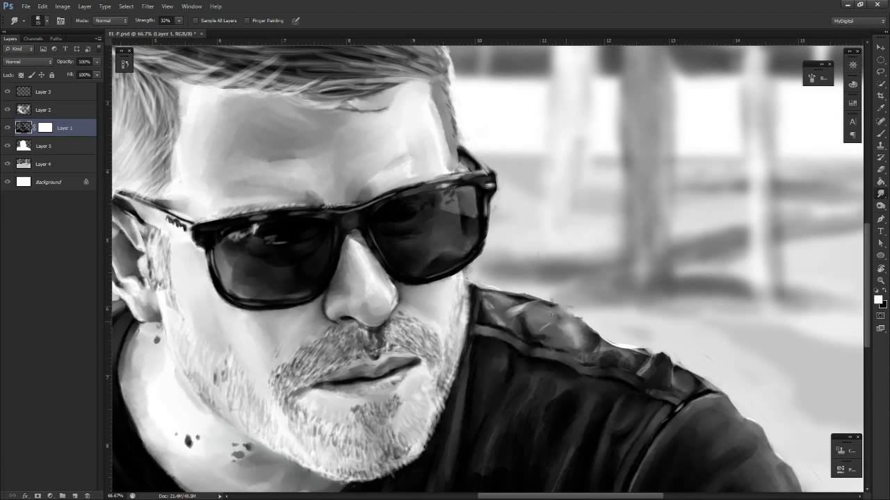
{"action": "key", "text": "b"}
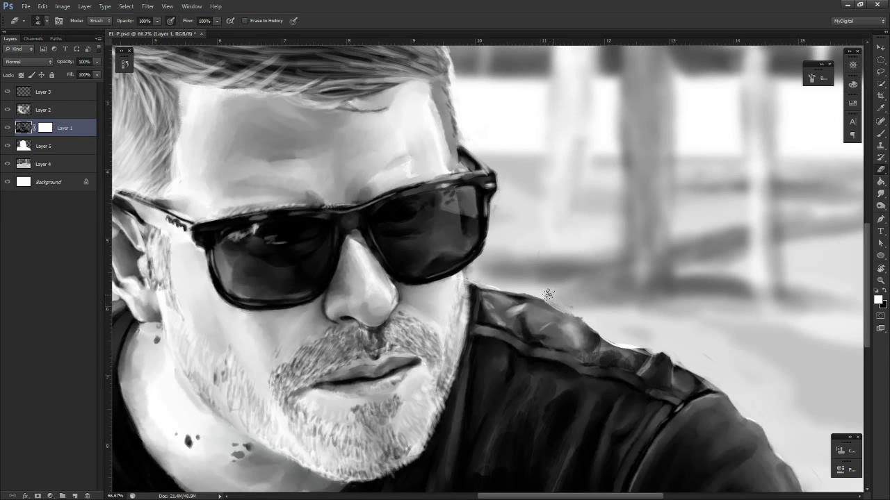
{"action": "key", "text": "x"}
{"action": "mouse_move", "coordinate": [545, 302]}
{"action": "left_mouse_down"}
{"action": "mouse_move", "coordinate": [558, 308]}
{"action": "mouse_move", "coordinate": [555, 321]}
{"action": "left_mouse_up"}
{"action": "key", "text": "r"}
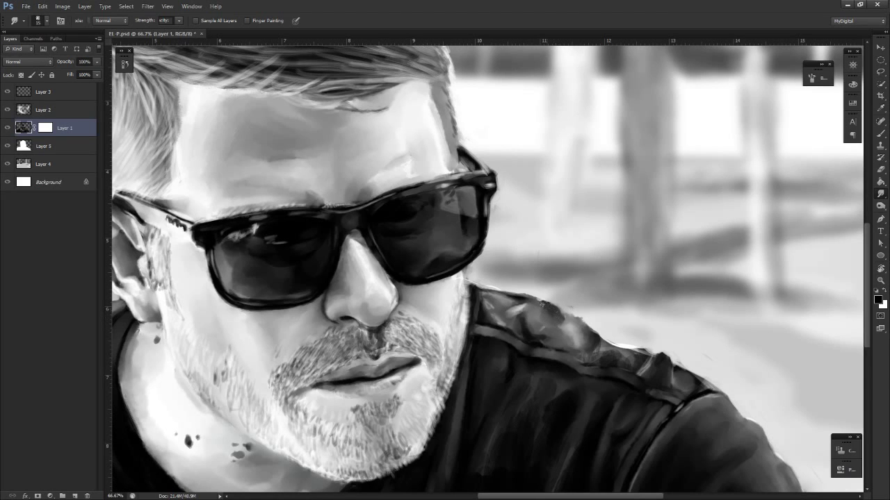
Paint a white highlight across the middle fold of the shoulder strap and soften it with the Smudge tool
{"action": "key", "text": "ctrl+space"}
{"action": "left_click_drag", "start_coordinate": [561, 319], "coordinate": [510, 322]}
{"action": "key", "text": "r"}
{"action": "left_click_drag", "start_coordinate": [611, 310], "coordinate": [586, 300]}
{"action": "key", "text": "ctrl+space"}
{"action": "key", "text": "space"}
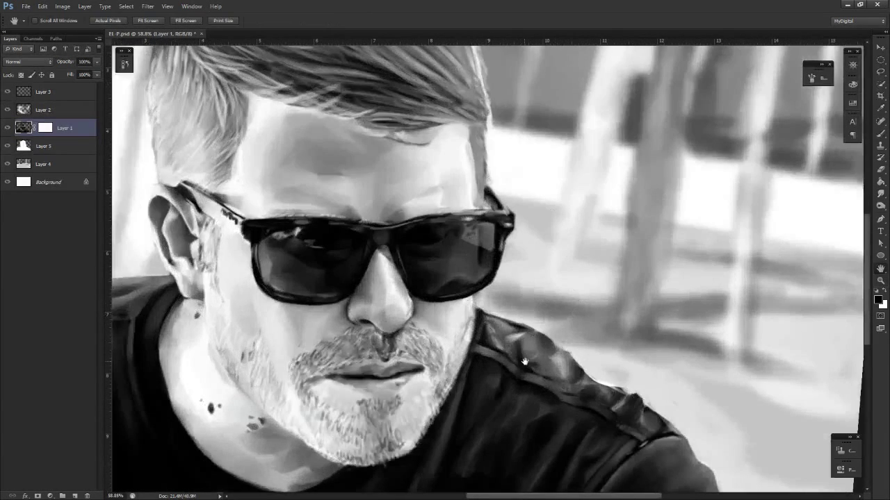
{"action": "mouse_move", "coordinate": [524, 361]}
{"action": "left_mouse_down"}
{"action": "mouse_move", "coordinate": [633, 319]}
{"action": "mouse_move", "coordinate": [500, 363]}
{"action": "left_mouse_up"}
{"action": "key", "text": "ctrl+space"}
{"action": "left_click_drag", "start_coordinate": [528, 358], "coordinate": [616, 338]}
{"action": "key", "text": "x"}
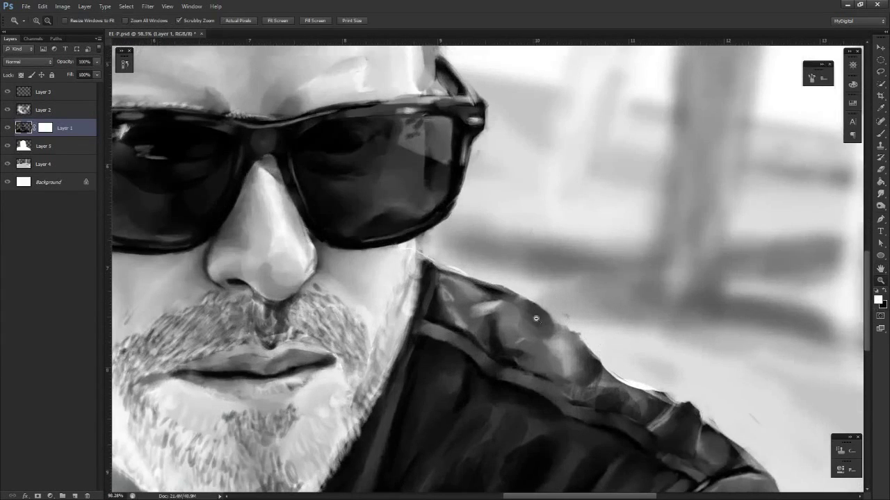
{"action": "key", "text": "b"}
{"action": "mouse_move", "coordinate": [547, 334]}
{"action": "left_mouse_down"}
{"action": "mouse_move", "coordinate": [512, 342]}
{"action": "mouse_move", "coordinate": [548, 333]}
{"action": "left_mouse_up"}
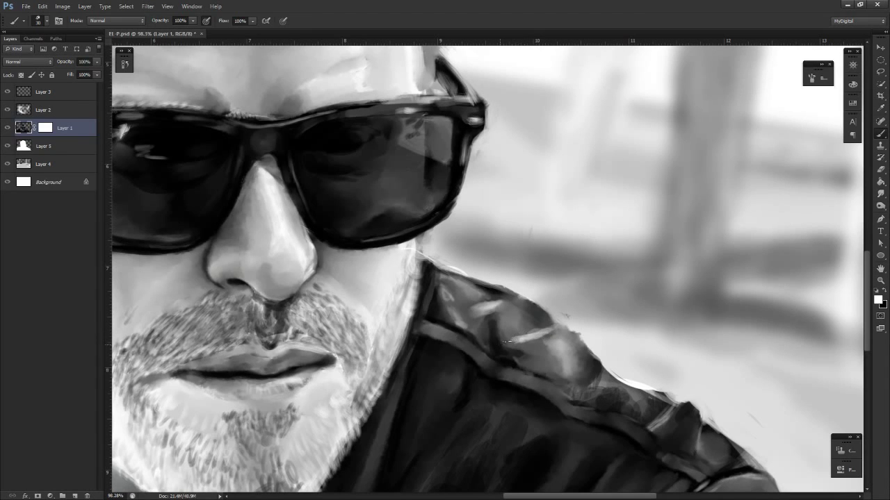
{"action": "mouse_move", "coordinate": [508, 341]}
{"action": "left_mouse_down"}
{"action": "mouse_move", "coordinate": [552, 335]}
{"action": "mouse_move", "coordinate": [510, 338]}
{"action": "mouse_move", "coordinate": [518, 330]}
{"action": "left_mouse_up"}
{"action": "key", "text": "x"}
{"action": "key", "text": "r"}
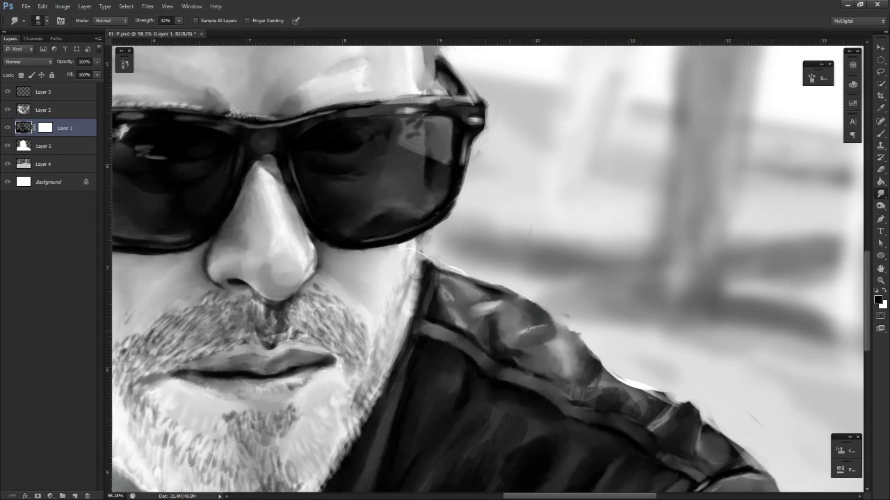
Brush more white into the shoulder fold's highlight and smudge it into the fabric
{"action": "key", "text": "x"}
{"action": "key", "text": "x"}
{"action": "key", "text": "x"}
{"action": "key", "text": "b"}
{"action": "mouse_move", "coordinate": [533, 332]}
{"action": "left_mouse_down"}
{"action": "mouse_move", "coordinate": [515, 336]}
{"action": "mouse_move", "coordinate": [548, 330]}
{"action": "mouse_move", "coordinate": [564, 310]}
{"action": "mouse_move", "coordinate": [553, 303]}
{"action": "left_mouse_up"}
{"action": "key", "text": "x"}
{"action": "key", "text": "r"}
Erase the rough outer edge of the shoulder on Layer 1 near the collar
{"action": "key", "text": "e"}
{"action": "key", "text": "z"}
{"action": "key", "text": "r"}
{"action": "mouse_move", "coordinate": [554, 297]}
{"action": "left_mouse_down"}
{"action": "mouse_move", "coordinate": [571, 344]}
{"action": "mouse_move", "coordinate": [549, 407]}
{"action": "left_mouse_up"}
{"action": "scroll", "coordinate": [549, 406], "scroll_direction": "up", "scroll_amount": 5}
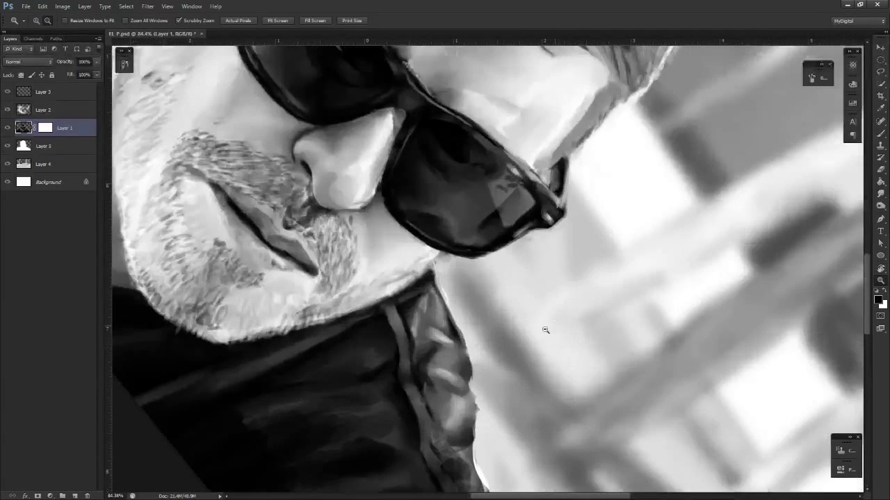
{"action": "key", "text": "e"}
{"action": "left_click_drag", "start_coordinate": [473, 354], "coordinate": [464, 321]}
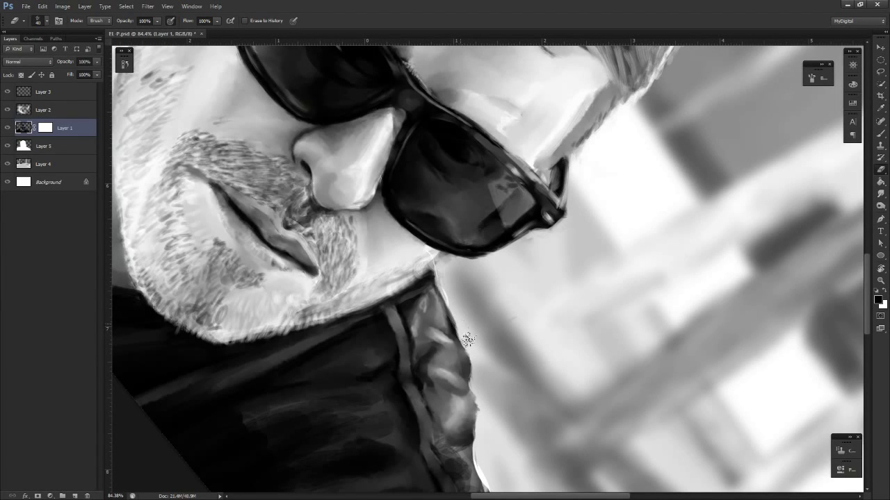
Touch up the shoulder's outer edge just below the collar on Layer 1 with the Smudge tool, black brush and eraser
{"action": "key", "text": "s"}
{"action": "key", "text": "x"}
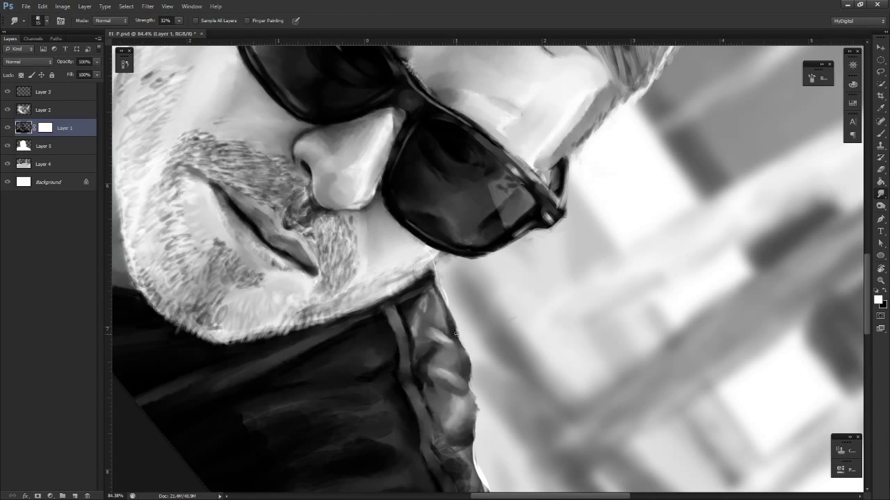
{"action": "key", "text": "b"}
{"action": "key", "text": "r"}
{"action": "key", "text": "x"}
{"action": "key", "text": "e"}
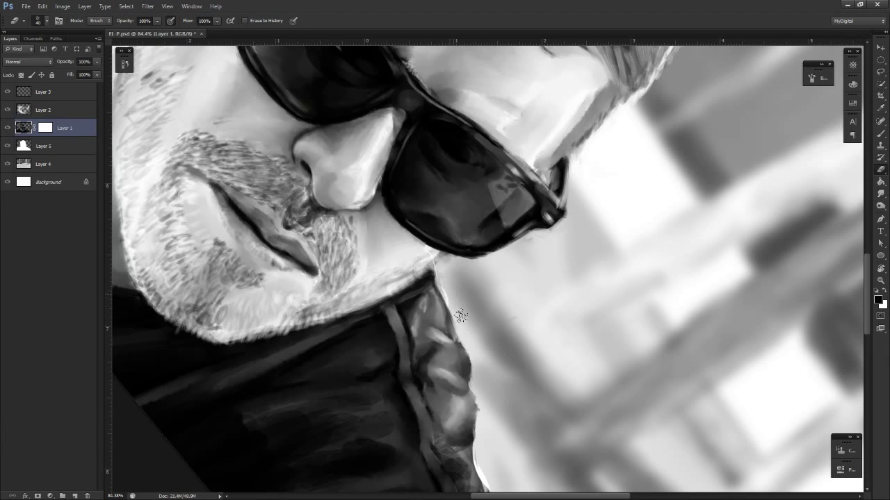
Paint a thin white rim on Layer 5 along the outside of the shoulder strap next to the collar
{"action": "key", "text": "z"}
{"action": "key", "text": "r"}
{"action": "left_click_drag", "start_coordinate": [511, 334], "coordinate": [546, 329]}
{"action": "key", "text": "z"}
{"action": "left_click_drag", "start_coordinate": [598, 386], "coordinate": [552, 383]}
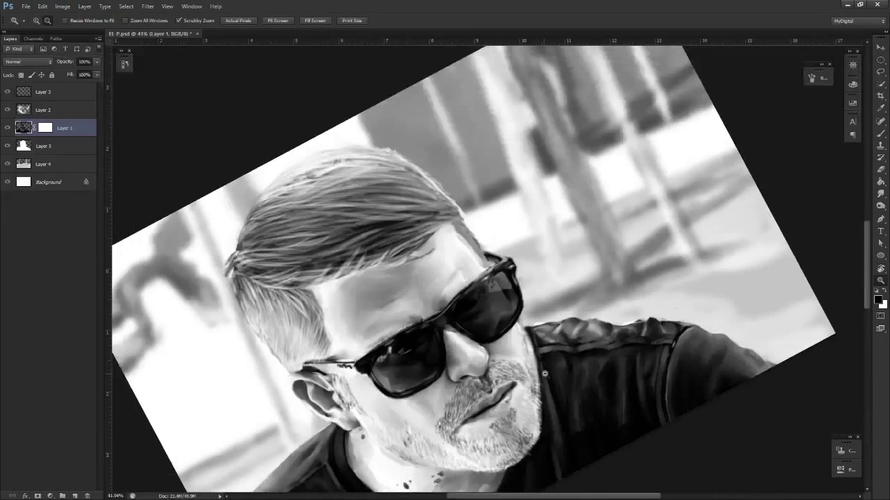
{"action": "key", "text": "r"}
{"action": "mouse_move", "coordinate": [560, 348]}
{"action": "left_mouse_down"}
{"action": "mouse_move", "coordinate": [545, 360]}
{"action": "mouse_move", "coordinate": [571, 342]}
{"action": "mouse_move", "coordinate": [546, 348]}
{"action": "left_mouse_up"}
{"action": "key", "text": "z"}
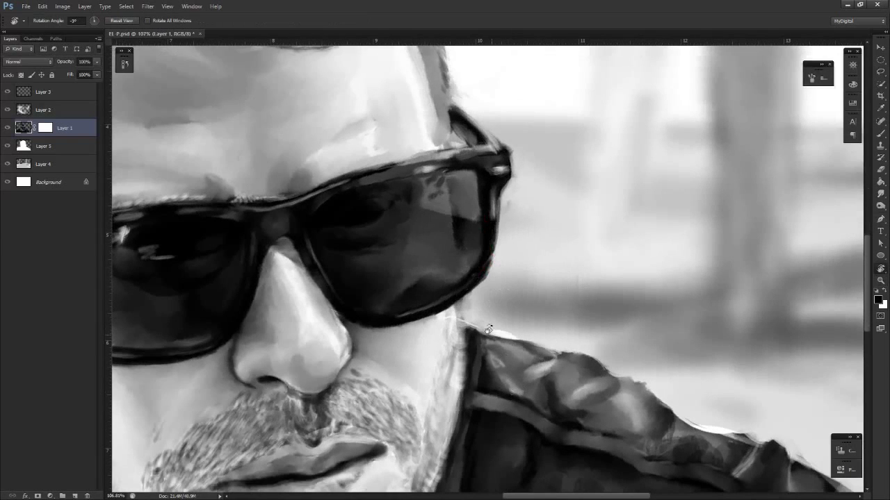
{"action": "left_click", "coordinate": [55, 150]}
{"action": "left_click_drag", "start_coordinate": [502, 317], "coordinate": [564, 274]}
{"action": "key", "text": "s"}
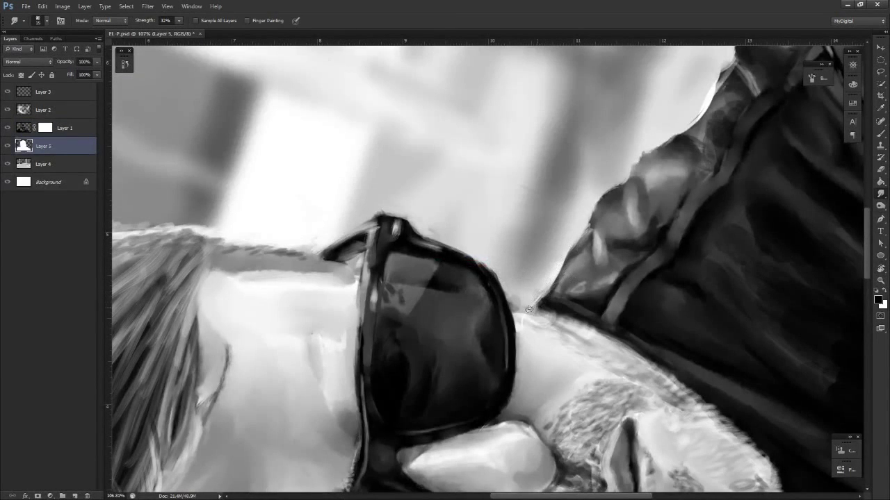
{"action": "key", "text": "x"}
{"action": "key", "text": "b"}
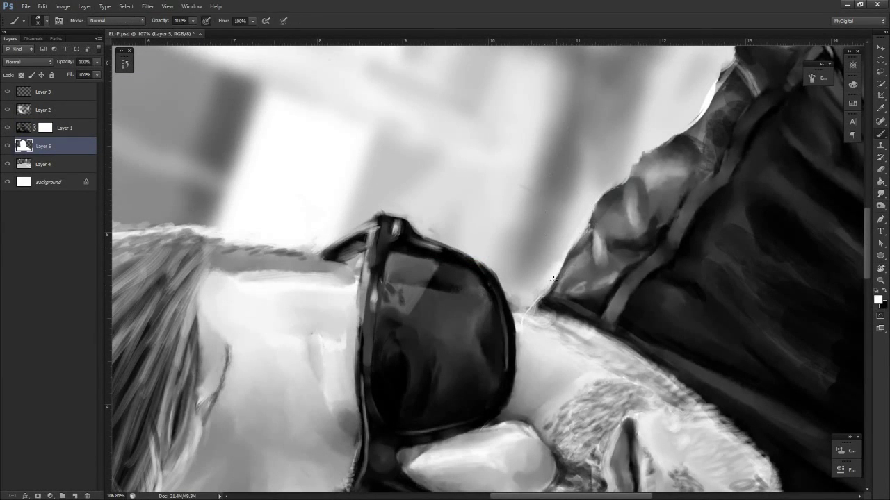
{"action": "left_click_drag", "start_coordinate": [561, 256], "coordinate": [532, 306]}
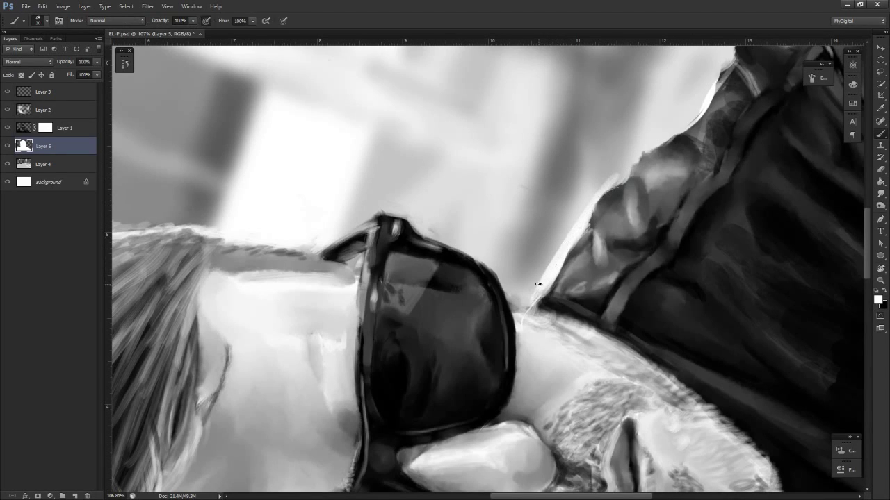
Brush more white beside the shoulder strap on Layer 5 and soften the rim with the Smudge tool
{"action": "key", "text": "r"}
{"action": "key", "text": "ctrl+space"}
{"action": "left_click_drag", "start_coordinate": [640, 212], "coordinate": [606, 233]}
{"action": "key", "text": "r"}
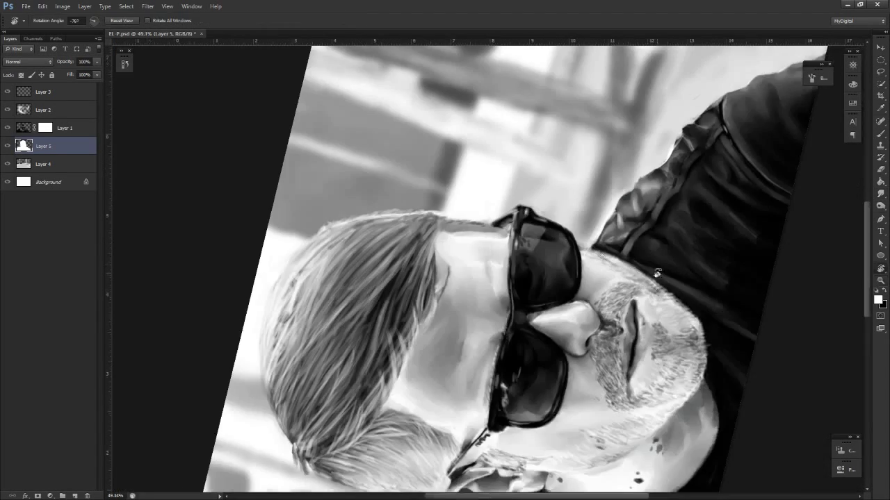
{"action": "mouse_move", "coordinate": [658, 274]}
{"action": "left_mouse_down"}
{"action": "mouse_move", "coordinate": [590, 403]}
{"action": "mouse_move", "coordinate": [443, 449]}
{"action": "mouse_move", "coordinate": [359, 345]}
{"action": "mouse_move", "coordinate": [672, 318]}
{"action": "mouse_move", "coordinate": [700, 329]}
{"action": "mouse_move", "coordinate": [685, 336]}
{"action": "mouse_move", "coordinate": [656, 224]}
{"action": "left_mouse_up"}
{"action": "key", "text": "ctrl+space"}
{"action": "key", "text": "r"}
{"action": "key", "text": "b"}
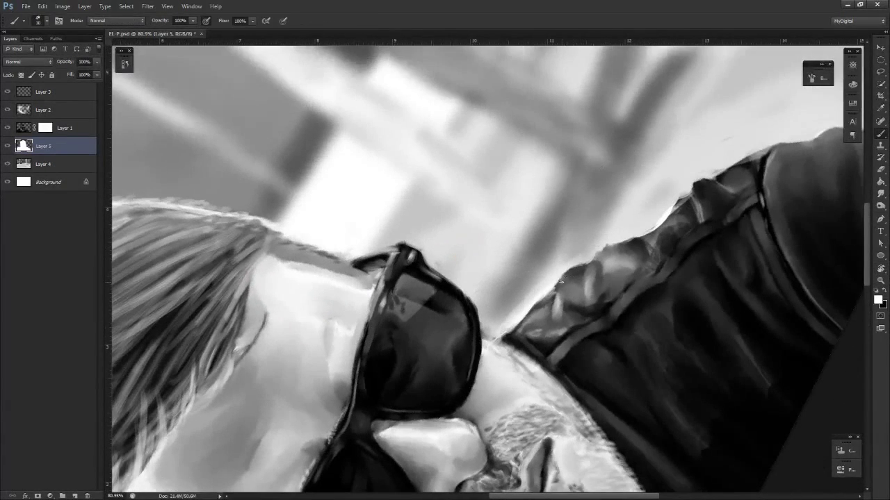
{"action": "key", "text": "s"}
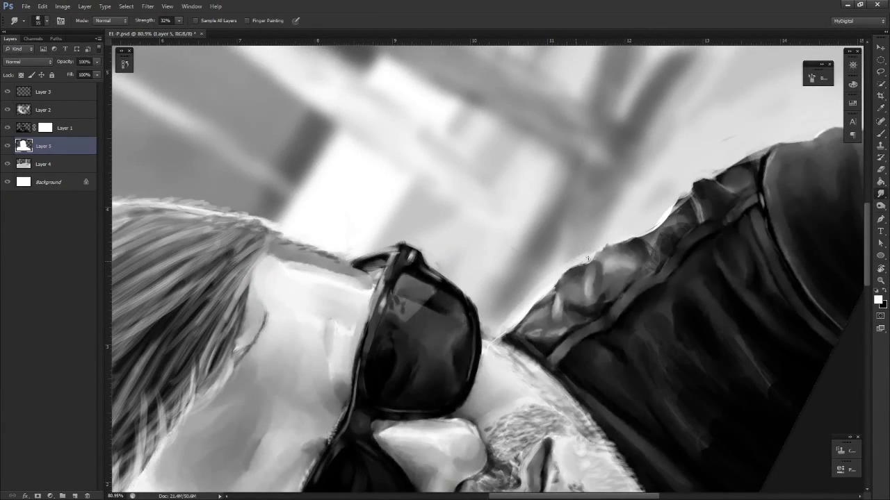
Erase the rough strap edge on Layer 1 where the collar meets the cheek below the sunglasses
{"action": "key", "text": "r"}
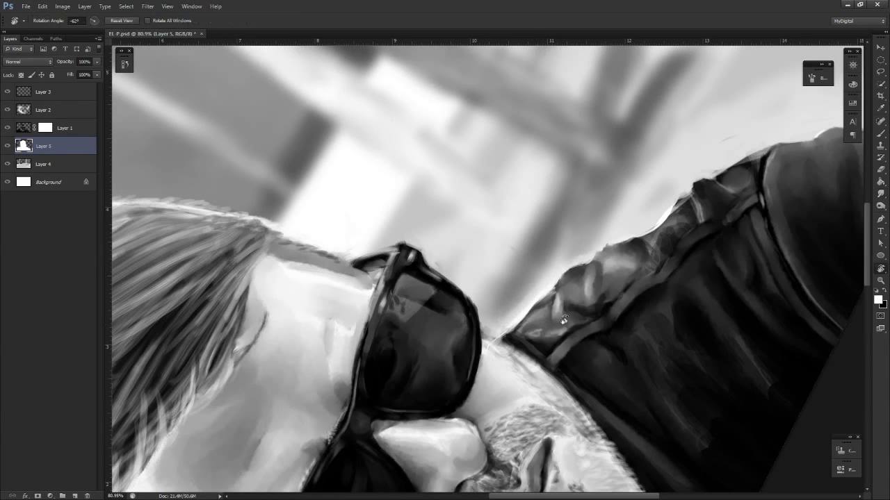
{"action": "left_click_drag", "start_coordinate": [505, 321], "coordinate": [416, 285]}
{"action": "left_click", "coordinate": [26, 129]}
{"action": "key", "text": "e"}
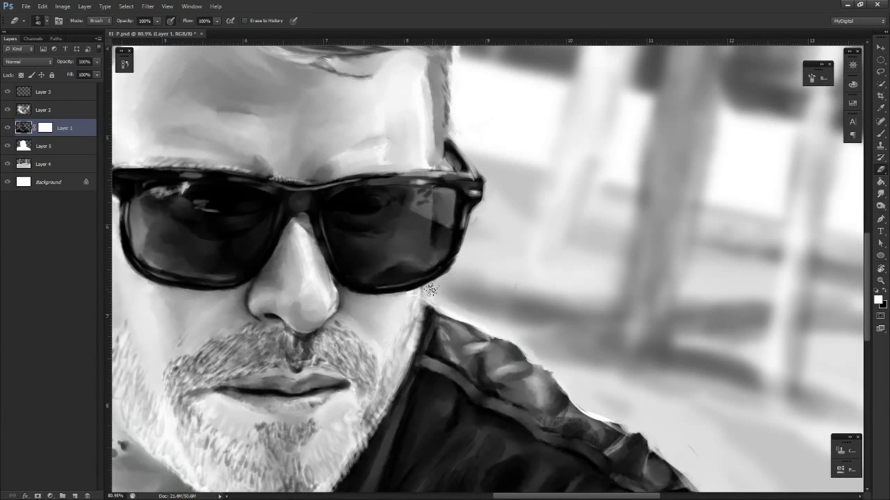
Examine the whole portrait and the far shoulder's outline against the blurred background
{"action": "key", "text": "z"}
{"action": "left_click_drag", "start_coordinate": [477, 281], "coordinate": [439, 341]}
{"action": "key", "text": "r"}
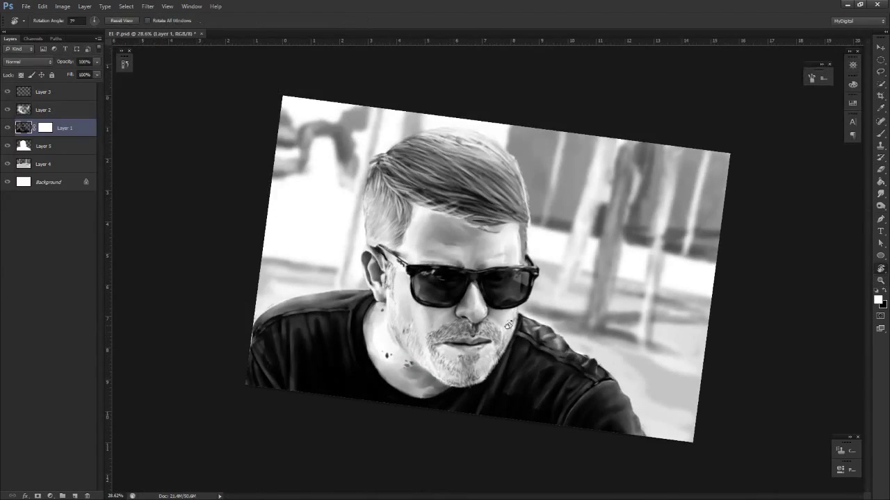
{"action": "left_click_drag", "start_coordinate": [526, 370], "coordinate": [573, 342]}
{"action": "key", "text": "z"}
{"action": "left_click_drag", "start_coordinate": [565, 347], "coordinate": [621, 283]}
{"action": "key", "text": "r"}
{"action": "key", "text": "z"}
{"action": "key", "text": "r"}
{"action": "key", "text": "Escape"}
{"action": "key", "text": "z"}
{"action": "left_click_drag", "start_coordinate": [564, 288], "coordinate": [631, 286]}
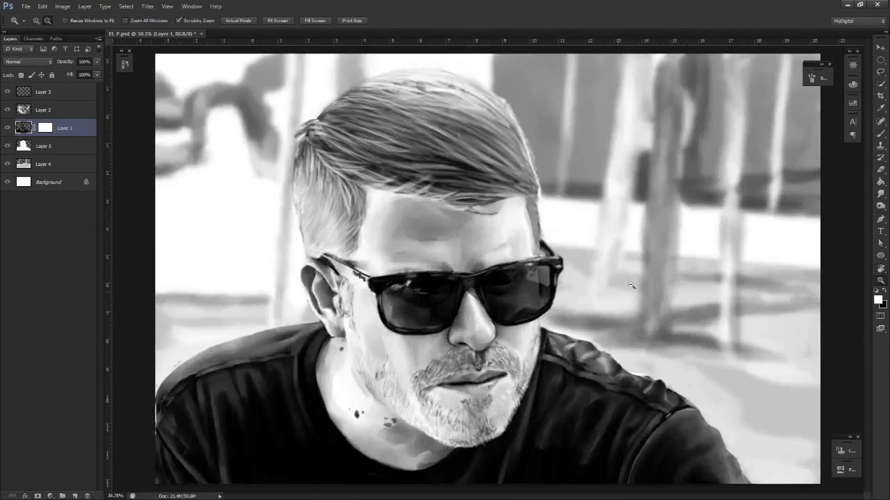
{"action": "key", "text": "h"}
{"action": "left_click_drag", "start_coordinate": [664, 324], "coordinate": [543, 248]}
{"action": "key", "text": "z"}
{"action": "left_click_drag", "start_coordinate": [510, 276], "coordinate": [555, 267]}
{"action": "left_click_drag", "start_coordinate": [381, 252], "coordinate": [417, 241]}
Fill the white-edged dip in the middle of the shoulder strap's outline with dark paint, then erase and smudge the edge
{"action": "key", "text": "s"}
{"action": "mouse_move", "coordinate": [426, 327]}
{"action": "left_mouse_down"}
{"action": "mouse_move", "coordinate": [453, 345]}
{"action": "mouse_move", "coordinate": [455, 330]}
{"action": "mouse_move", "coordinate": [477, 329]}
{"action": "mouse_move", "coordinate": [508, 354]}
{"action": "mouse_move", "coordinate": [526, 352]}
{"action": "left_mouse_up"}
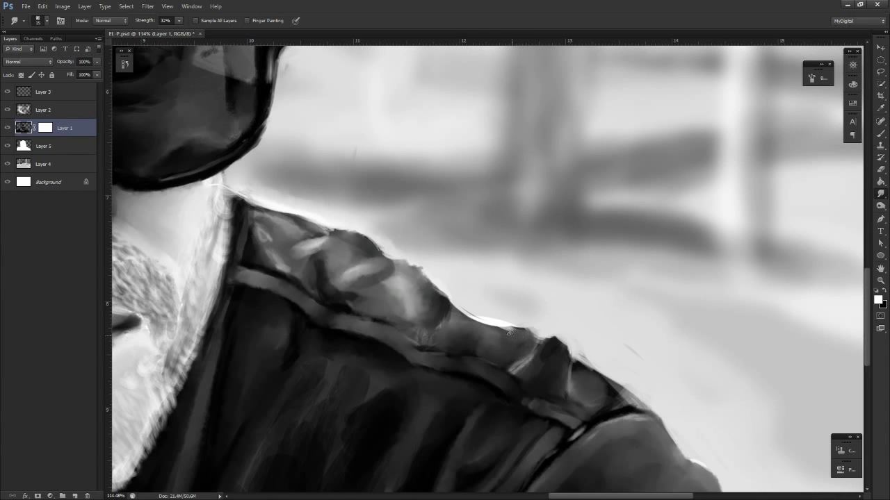
{"action": "key", "text": "z"}
{"action": "key", "text": "e"}
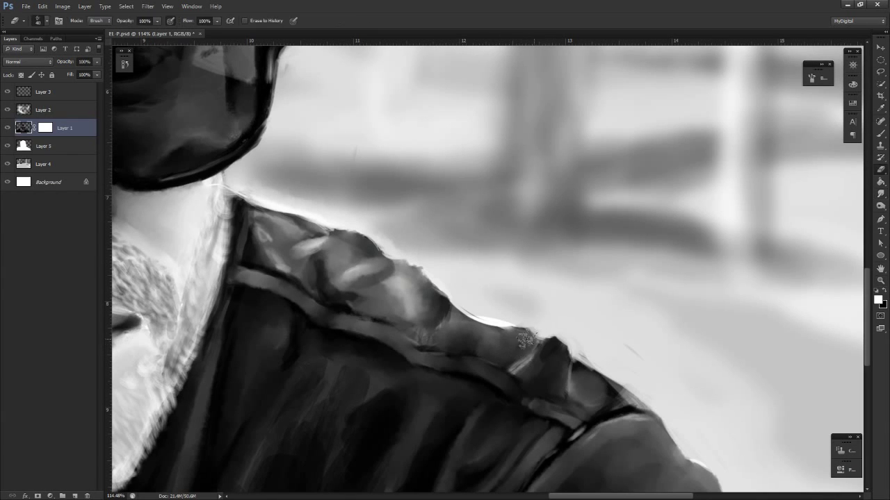
{"action": "mouse_move", "coordinate": [542, 327]}
{"action": "left_mouse_down"}
{"action": "mouse_move", "coordinate": [510, 319]}
{"action": "mouse_move", "coordinate": [502, 332]}
{"action": "mouse_move", "coordinate": [513, 332]}
{"action": "mouse_move", "coordinate": [475, 324]}
{"action": "mouse_move", "coordinate": [537, 348]}
{"action": "left_mouse_up"}
{"action": "key", "text": "b"}
{"action": "key", "text": "x"}
{"action": "mouse_move", "coordinate": [469, 317]}
{"action": "left_mouse_down"}
{"action": "mouse_move", "coordinate": [529, 344]}
{"action": "mouse_move", "coordinate": [455, 307]}
{"action": "mouse_move", "coordinate": [442, 324]}
{"action": "mouse_move", "coordinate": [445, 292]}
{"action": "left_mouse_up"}
{"action": "key", "text": "r"}
{"action": "key", "text": "e"}
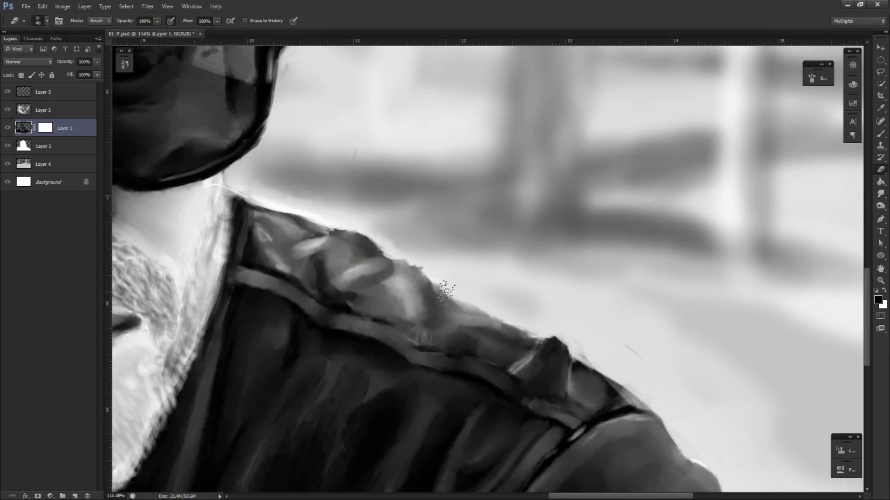
{"action": "key", "text": "b"}
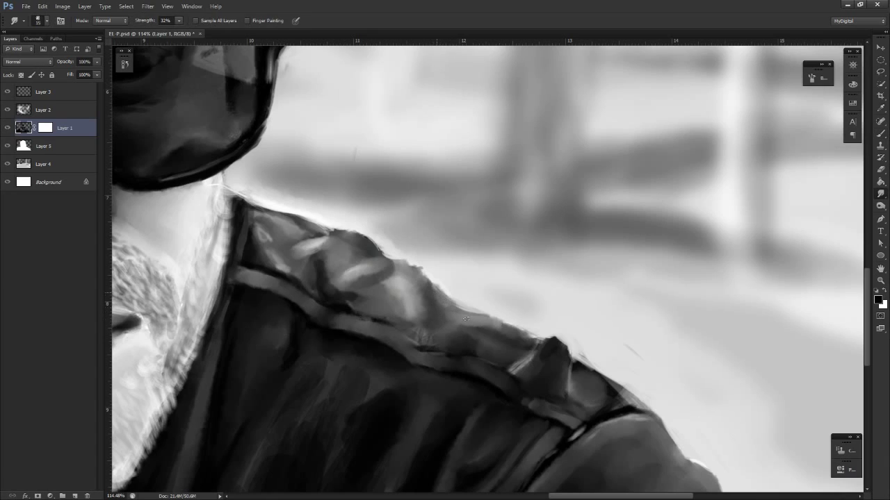
Brush black shading into the fold at the middle of the shoulder strap and blend it with the Smudge tool
{"action": "key", "text": "z"}
{"action": "left_click", "coordinate": [507, 327], "text": "alt"}
{"action": "left_click", "coordinate": [507, 329], "text": "alt"}
{"action": "key", "text": "r"}
{"action": "left_click_drag", "start_coordinate": [538, 371], "coordinate": [602, 328]}
{"action": "key", "text": "z"}
{"action": "key", "text": "h"}
{"action": "left_click_drag", "start_coordinate": [512, 401], "coordinate": [466, 316]}
{"action": "key", "text": "r"}
{"action": "left_click_drag", "start_coordinate": [574, 364], "coordinate": [581, 355]}
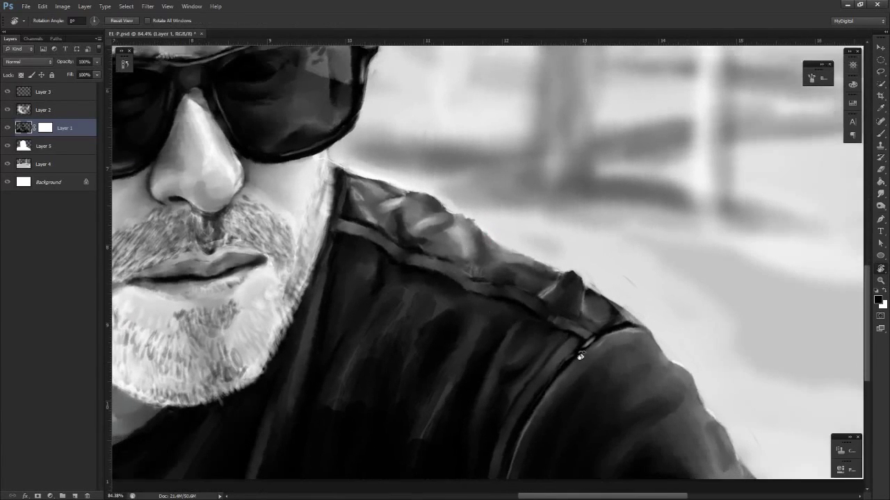
{"action": "key", "text": "h"}
{"action": "left_click_drag", "start_coordinate": [485, 303], "coordinate": [555, 348]}
{"action": "key", "text": "b"}
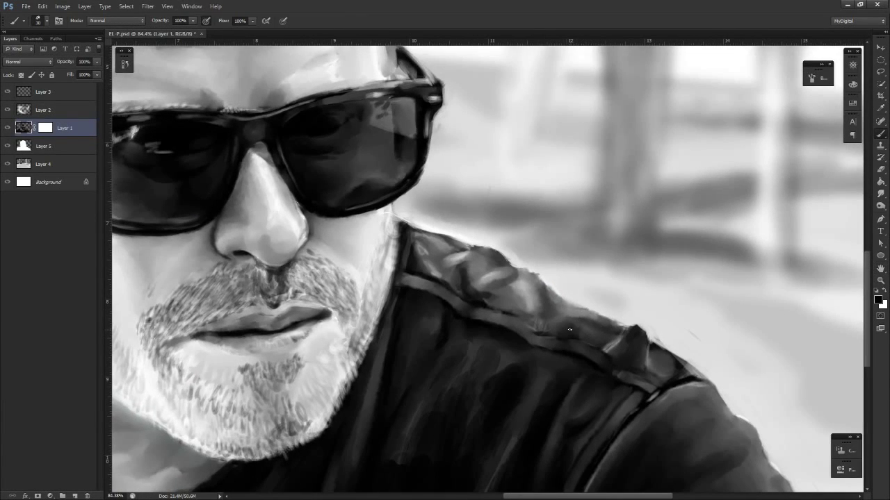
{"action": "mouse_move", "coordinate": [569, 330]}
{"action": "left_mouse_down"}
{"action": "mouse_move", "coordinate": [580, 325]}
{"action": "mouse_move", "coordinate": [560, 330]}
{"action": "mouse_move", "coordinate": [592, 319]}
{"action": "left_mouse_up"}
{"action": "key", "text": "n"}
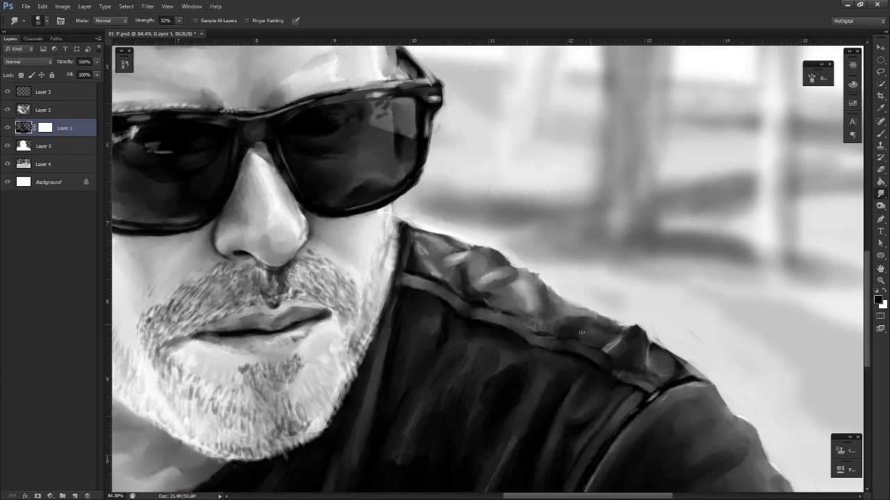
Add white highlights to the strap between the dark fold and the pointed crease, and smudge them into the fabric
{"action": "key", "text": "x"}
{"action": "key", "text": "b"}
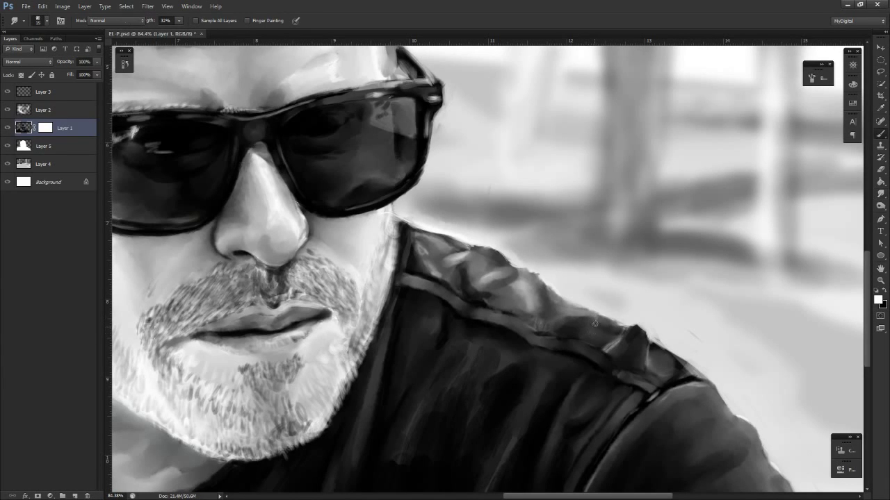
{"action": "left_click_drag", "start_coordinate": [592, 338], "coordinate": [596, 319]}
{"action": "key", "text": "n"}
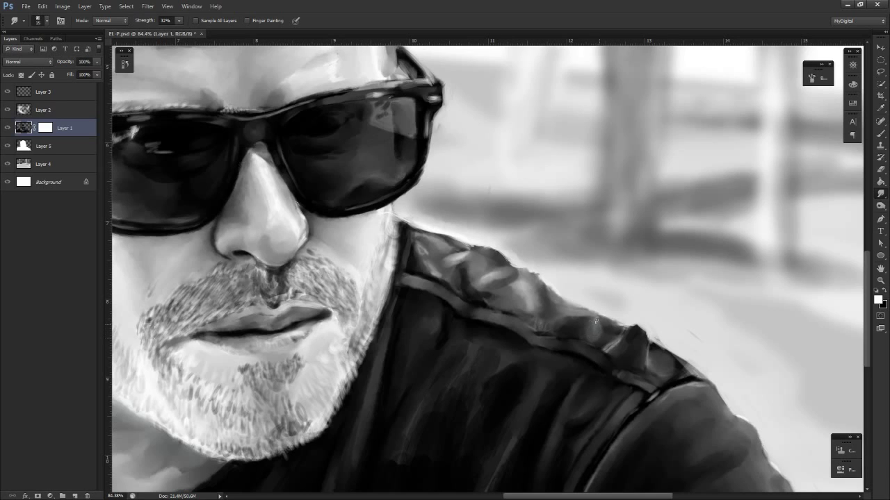
{"action": "key", "text": "b"}
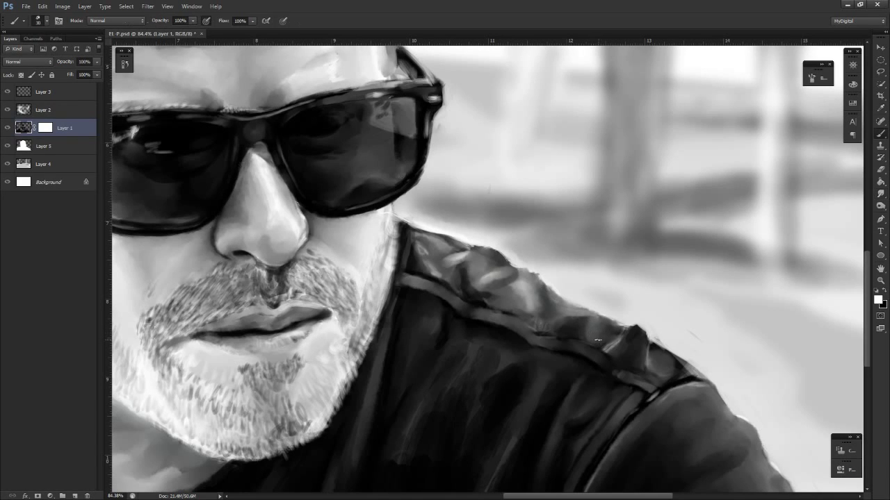
{"action": "key", "text": "n"}
{"action": "left_click_drag", "start_coordinate": [601, 345], "coordinate": [623, 332]}
Soften the dark fold beside the new strap highlight using black and the Smudge tool
{"action": "key", "text": "x"}
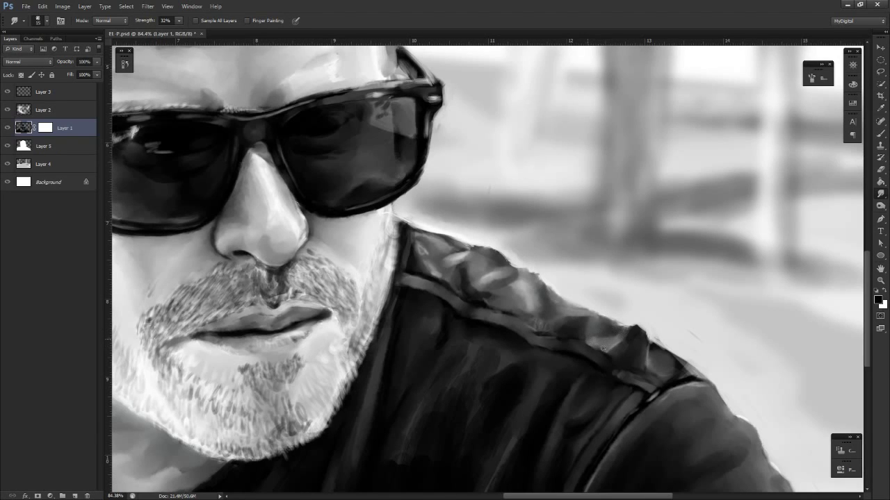
{"action": "key", "text": "b"}
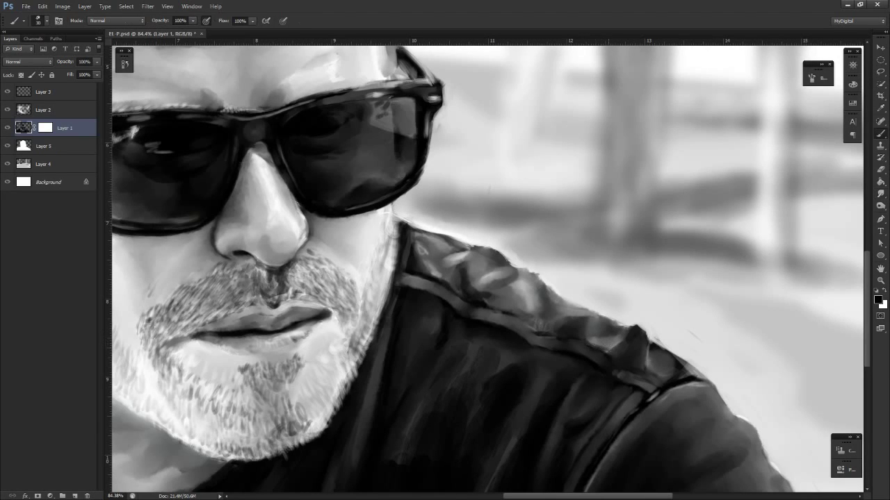
{"action": "key", "text": "r"}
{"action": "key", "text": "z"}
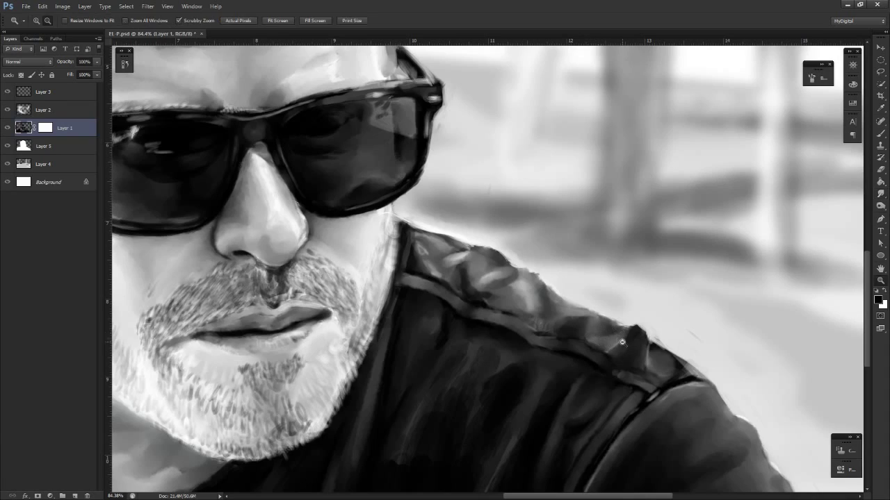
{"action": "left_click_drag", "start_coordinate": [613, 344], "coordinate": [576, 351]}
{"action": "key", "text": "r"}
{"action": "mouse_move", "coordinate": [636, 373]}
{"action": "left_mouse_down"}
{"action": "mouse_move", "coordinate": [482, 453]}
{"action": "mouse_move", "coordinate": [581, 366]}
{"action": "left_mouse_up"}
{"action": "key", "text": "z"}
{"action": "left_click_drag", "start_coordinate": [601, 356], "coordinate": [684, 349]}
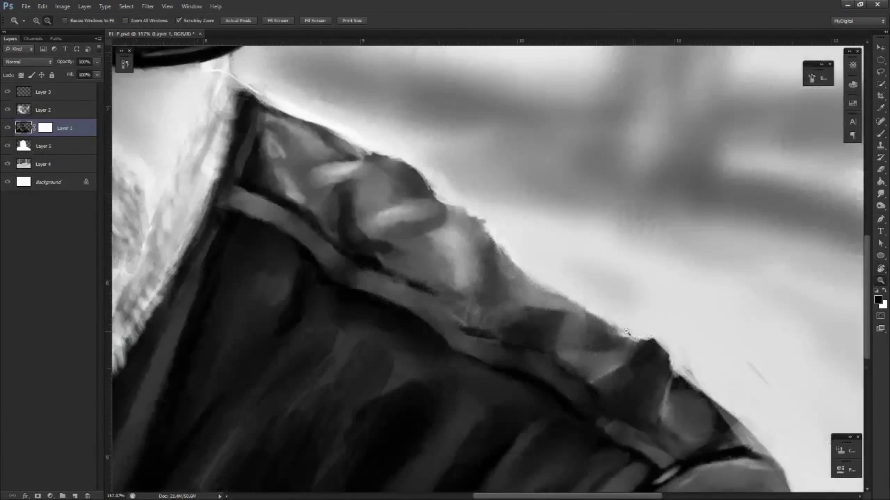
{"action": "key", "text": "r"}
{"action": "left_click_drag", "start_coordinate": [569, 318], "coordinate": [532, 312]}
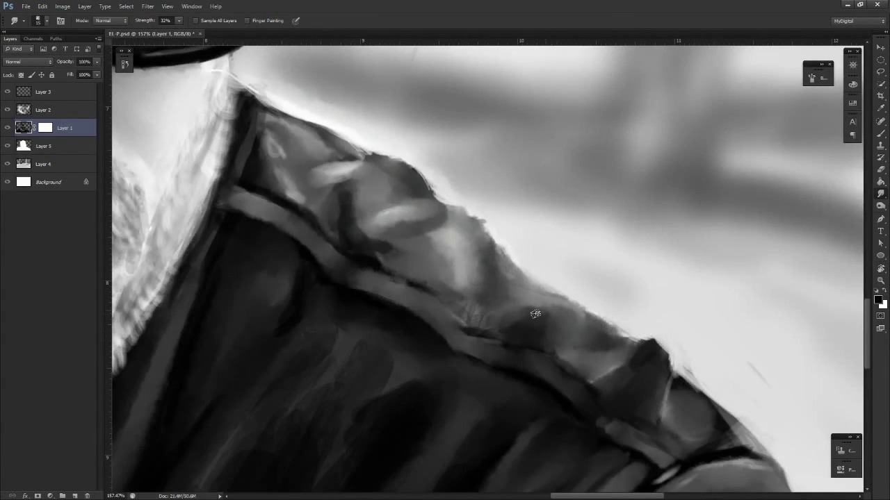
Smudge the strap's tip where it meets the collar below the sunglasses and clean its edge with the eraser
{"action": "key", "text": "z"}
{"action": "left_click_drag", "start_coordinate": [599, 344], "coordinate": [537, 370]}
{"action": "key", "text": "r"}
{"action": "mouse_move", "coordinate": [615, 354]}
{"action": "left_mouse_down"}
{"action": "mouse_move", "coordinate": [562, 417]}
{"action": "mouse_move", "coordinate": [410, 365]}
{"action": "mouse_move", "coordinate": [533, 403]}
{"action": "mouse_move", "coordinate": [610, 295]}
{"action": "mouse_move", "coordinate": [613, 371]}
{"action": "left_mouse_up"}
{"action": "key", "text": "z"}
{"action": "key", "text": "r"}
{"action": "left_click_drag", "start_coordinate": [602, 407], "coordinate": [515, 411]}
{"action": "key", "text": "z"}
{"action": "key", "text": "r"}
{"action": "left_click_drag", "start_coordinate": [510, 361], "coordinate": [547, 259]}
{"action": "key", "text": "z"}
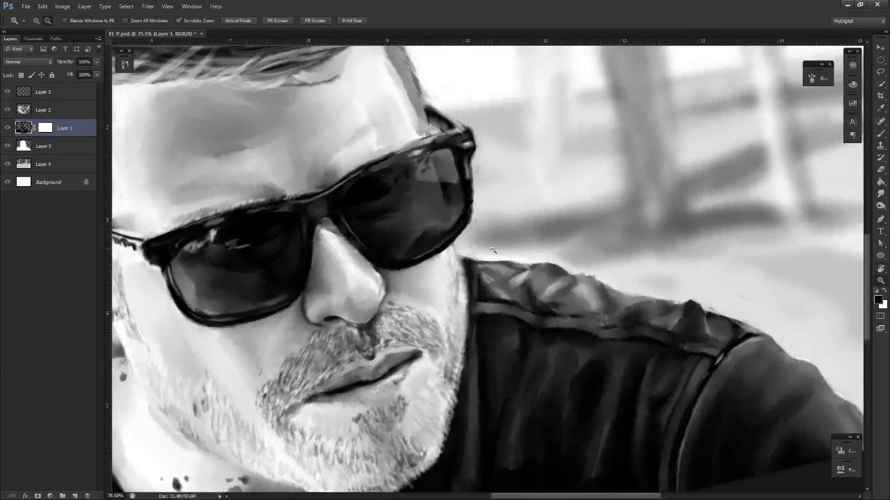
{"action": "mouse_move", "coordinate": [494, 251]}
{"action": "left_mouse_down"}
{"action": "mouse_move", "coordinate": [535, 283]}
{"action": "mouse_move", "coordinate": [558, 317]}
{"action": "mouse_move", "coordinate": [509, 248]}
{"action": "left_mouse_up"}
{"action": "key", "text": "r"}
{"action": "key", "text": "z"}
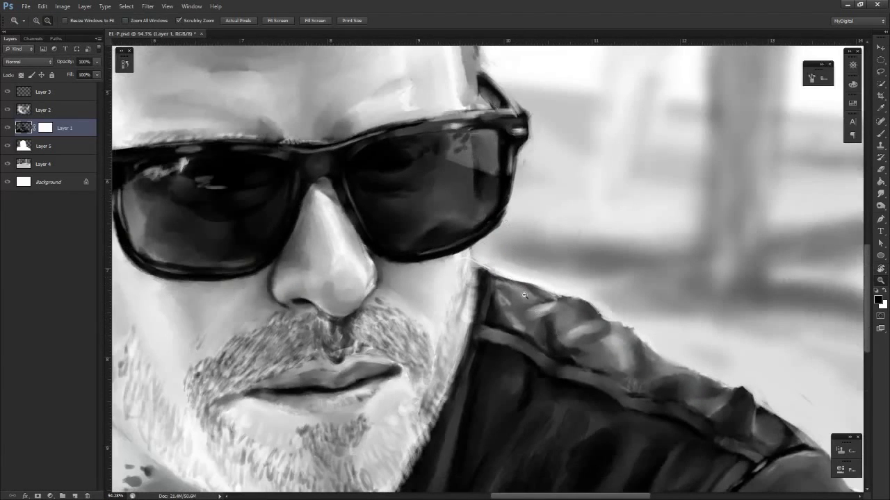
{"action": "key", "text": "n"}
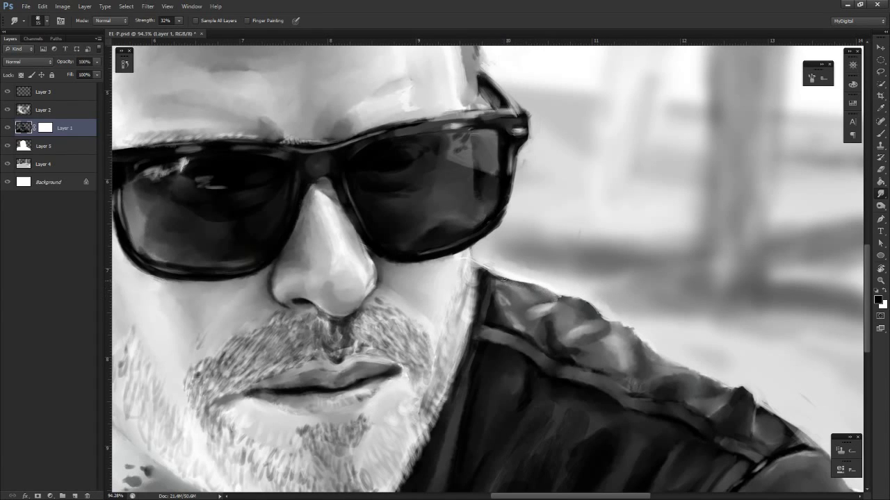
{"action": "left_click_drag", "start_coordinate": [506, 281], "coordinate": [474, 264]}
{"action": "key", "text": "e"}
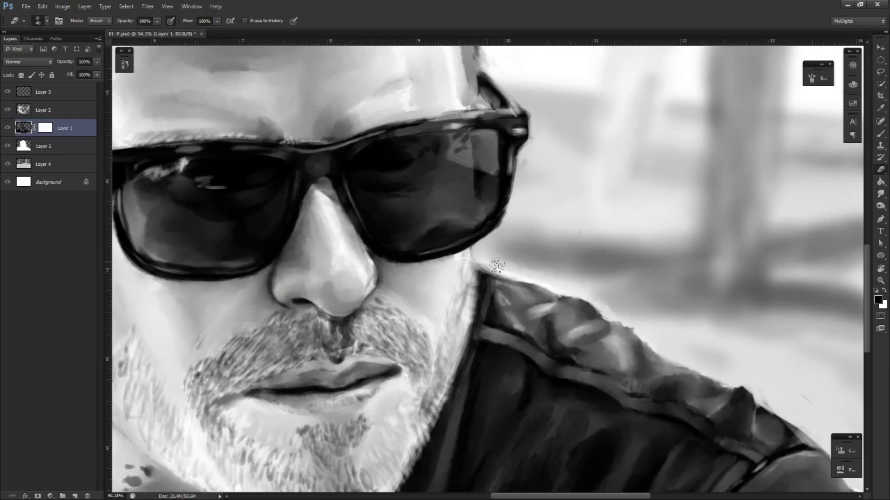
Check the finished shoulder strap against the face and background at a wider view
{"action": "key", "text": "z"}
{"action": "mouse_move", "coordinate": [544, 287]}
{"action": "left_mouse_down"}
{"action": "mouse_move", "coordinate": [542, 315]}
{"action": "mouse_move", "coordinate": [477, 407]}
{"action": "mouse_move", "coordinate": [466, 404]}
{"action": "left_mouse_up"}
{"action": "key", "text": "r"}
{"action": "key", "text": "z"}
{"action": "left_click_drag", "start_coordinate": [464, 389], "coordinate": [429, 332]}
{"action": "key", "text": "r"}
{"action": "key", "text": "space"}
{"action": "key", "text": "space"}
{"action": "left_click_drag", "start_coordinate": [553, 395], "coordinate": [550, 372]}
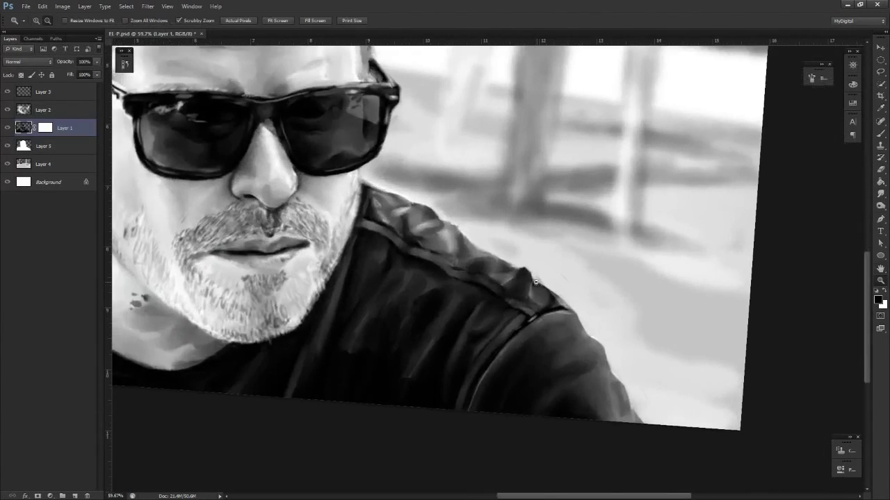
Add a white highlight to the tip of the strap's pointed crease, smudge it in, and clean the outer edge with the eraser
{"action": "left_click_drag", "start_coordinate": [596, 334], "coordinate": [678, 331]}
{"action": "mouse_move", "coordinate": [494, 262]}
{"action": "left_mouse_down"}
{"action": "mouse_move", "coordinate": [518, 258]}
{"action": "mouse_move", "coordinate": [551, 274]}
{"action": "mouse_move", "coordinate": [565, 264]}
{"action": "left_mouse_up"}
{"action": "key", "text": "b"}
{"action": "key", "text": "e"}
{"action": "mouse_move", "coordinate": [524, 242]}
{"action": "left_mouse_down"}
{"action": "mouse_move", "coordinate": [529, 268]}
{"action": "mouse_move", "coordinate": [516, 265]}
{"action": "mouse_move", "coordinate": [548, 285]}
{"action": "mouse_move", "coordinate": [516, 273]}
{"action": "mouse_move", "coordinate": [532, 279]}
{"action": "mouse_move", "coordinate": [536, 271]}
{"action": "mouse_move", "coordinate": [512, 267]}
{"action": "mouse_move", "coordinate": [554, 284]}
{"action": "left_mouse_up"}
{"action": "key", "text": "r"}
{"action": "key", "text": "x"}
{"action": "key", "text": "b"}
{"action": "key", "text": "r"}
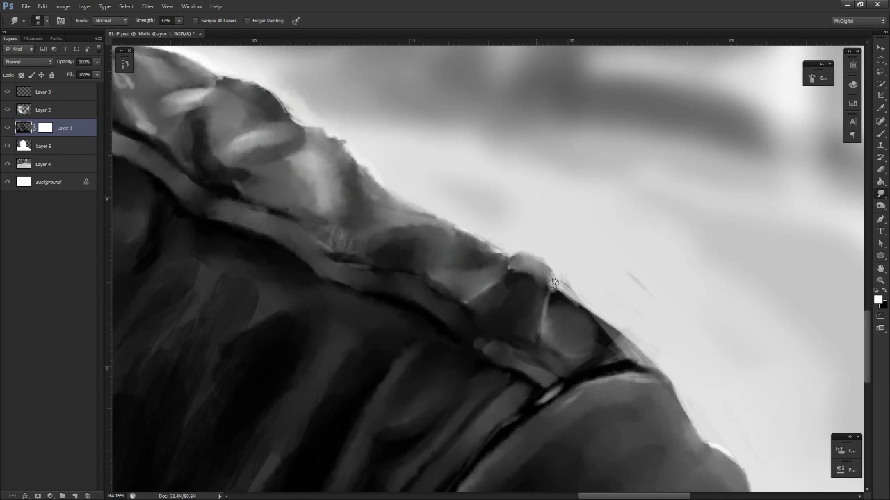
{"action": "key", "text": "e"}
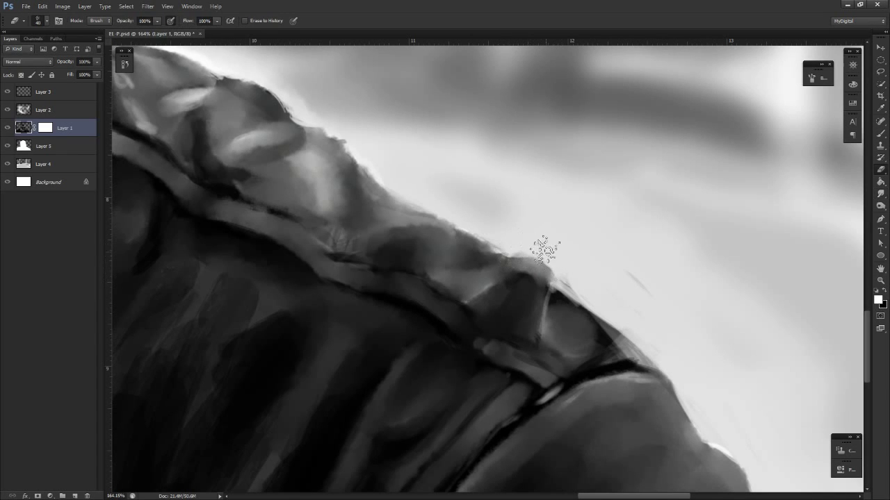
Review the whole portrait at several canvas rotations to judge the strap's shading
{"action": "key", "text": "z"}
{"action": "left_click_drag", "start_coordinate": [599, 298], "coordinate": [552, 309]}
{"action": "key", "text": "r"}
{"action": "left_click_drag", "start_coordinate": [585, 358], "coordinate": [646, 410]}
{"action": "key", "text": "z"}
{"action": "left_click_drag", "start_coordinate": [612, 323], "coordinate": [566, 318]}
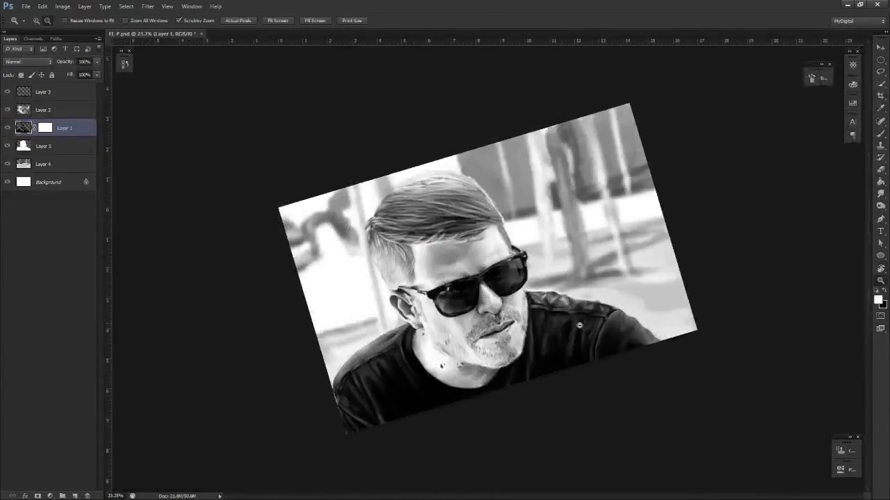
{"action": "key", "text": "r"}
{"action": "left_click_drag", "start_coordinate": [668, 317], "coordinate": [778, 486]}
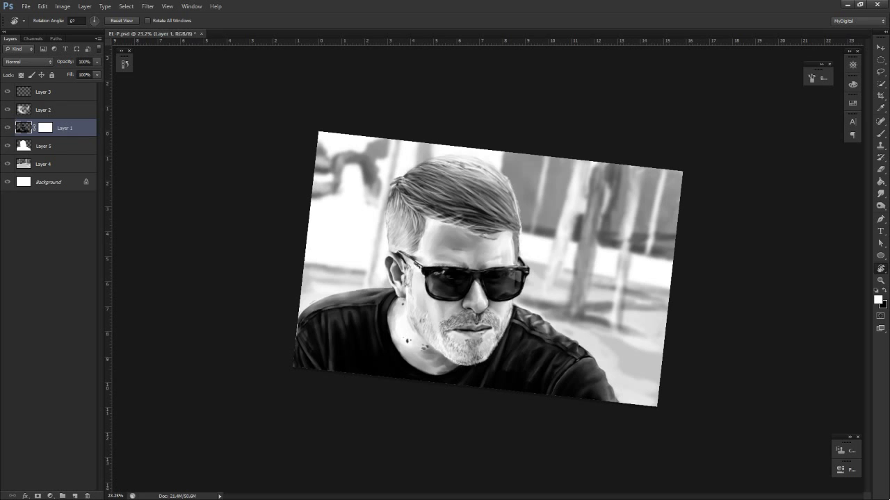
Smudge the dark patch at the outer end of the opposite shoulder's seam, beside the canvas edge
{"action": "key", "text": "z"}
{"action": "left_click_drag", "start_coordinate": [327, 331], "coordinate": [452, 329]}
{"action": "key", "text": "r"}
{"action": "left_click_drag", "start_coordinate": [535, 375], "coordinate": [577, 346]}
{"action": "key", "text": "z"}
{"action": "left_click_drag", "start_coordinate": [462, 248], "coordinate": [612, 191]}
{"action": "left_click_drag", "start_coordinate": [572, 326], "coordinate": [537, 358]}
{"action": "key", "text": "z"}
{"action": "left_click_drag", "start_coordinate": [543, 379], "coordinate": [688, 362]}
{"action": "key", "text": "space"}
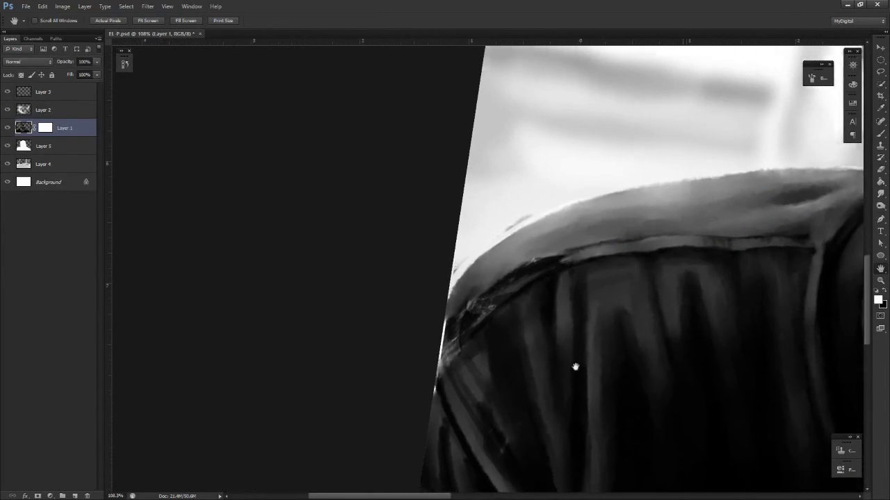
{"action": "left_click_drag", "start_coordinate": [576, 365], "coordinate": [678, 386]}
{"action": "key", "text": "r"}
{"action": "left_click_drag", "start_coordinate": [554, 329], "coordinate": [658, 242]}
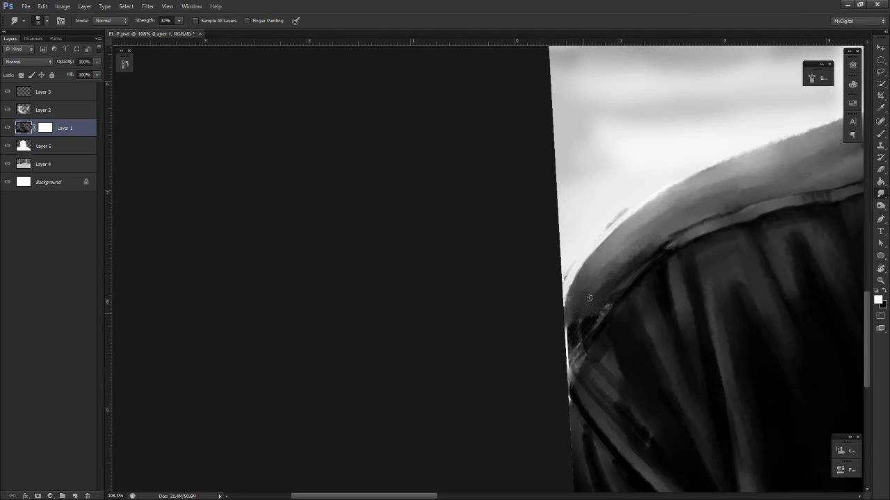
{"action": "left_click_drag", "start_coordinate": [588, 311], "coordinate": [568, 346]}
{"action": "key", "text": "space"}
{"action": "left_click_drag", "start_coordinate": [597, 328], "coordinate": [527, 399]}
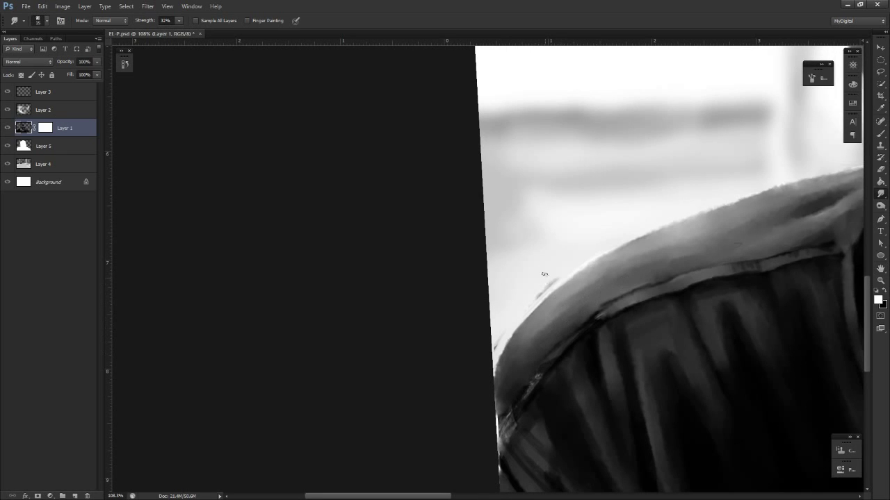
Extend the pale seam down the shoulder with white, then refine its edges with black and the Smudge tool
{"action": "key", "text": "b"}
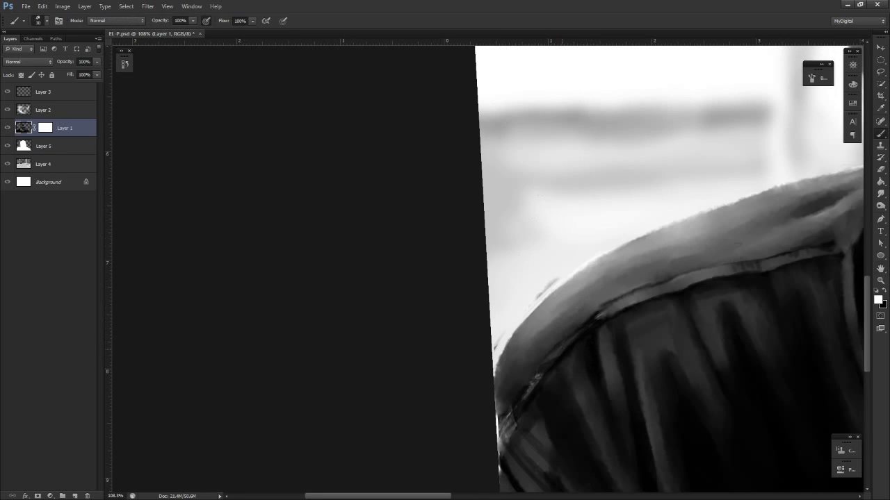
{"action": "left_click_drag", "start_coordinate": [558, 349], "coordinate": [580, 328]}
{"action": "key", "text": "r"}
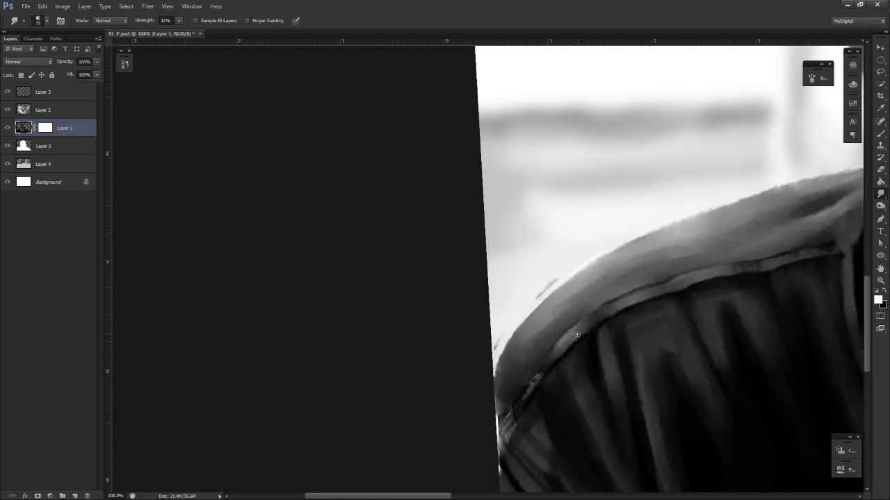
{"action": "key", "text": "b"}
{"action": "key", "text": "x"}
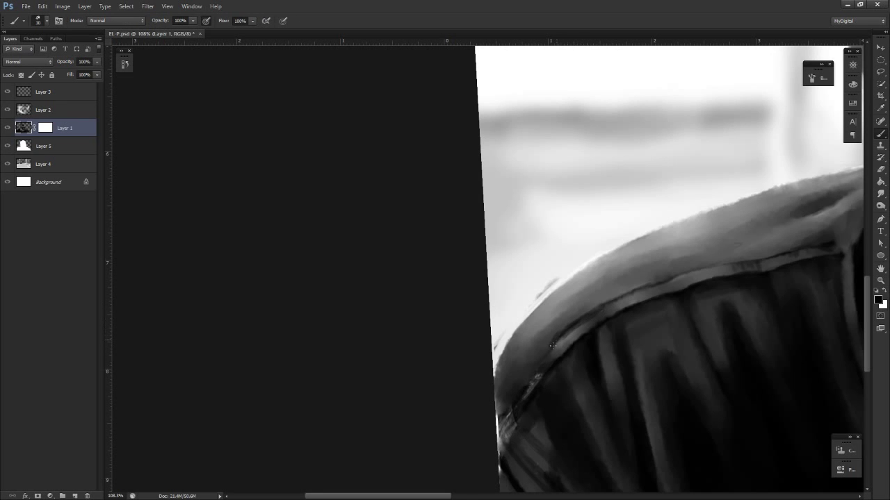
{"action": "key", "text": "r"}
{"action": "key", "text": "x"}
Compare the extended seam with the rest of the portrait, then examine the same shoulder closely
{"action": "key", "text": "z"}
{"action": "left_click_drag", "start_coordinate": [607, 318], "coordinate": [564, 365]}
{"action": "key", "text": "r"}
{"action": "left_click_drag", "start_coordinate": [602, 353], "coordinate": [597, 380]}
{"action": "key", "text": "z"}
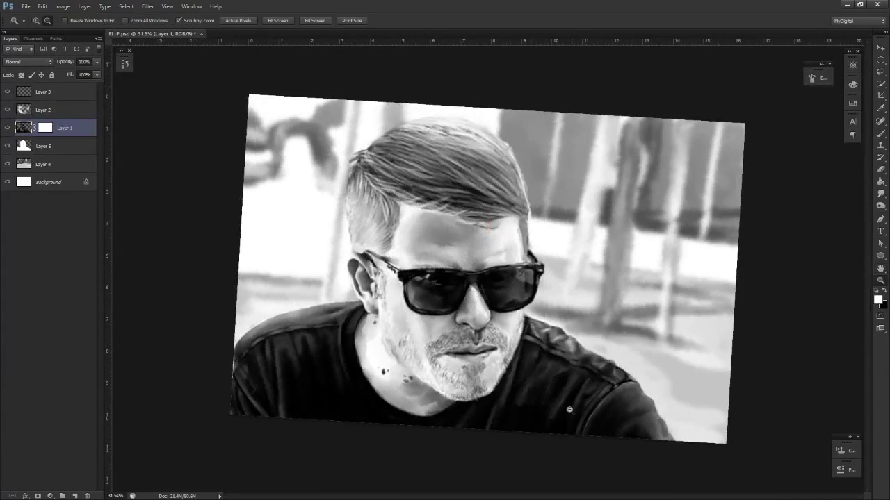
{"action": "left_click_drag", "start_coordinate": [565, 411], "coordinate": [602, 411]}
{"action": "key", "text": "space"}
{"action": "left_click_drag", "start_coordinate": [259, 436], "coordinate": [625, 460]}
{"action": "key", "text": "r"}
{"action": "left_click_drag", "start_coordinate": [578, 426], "coordinate": [590, 419]}
{"action": "key", "text": "space"}
{"action": "left_click_drag", "start_coordinate": [365, 402], "coordinate": [617, 415]}
{"action": "scroll", "coordinate": [535, 306], "scroll_direction": "up", "scroll_amount": 2}
Paint black over the light specks at the seam's outer end and blend them with the Smudge tool
{"action": "key", "text": "b"}
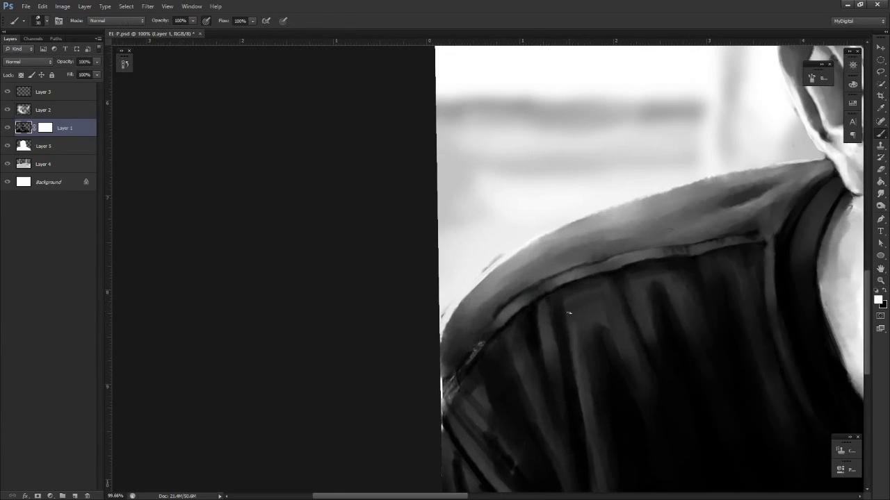
{"action": "key", "text": "x"}
{"action": "key", "text": "r"}
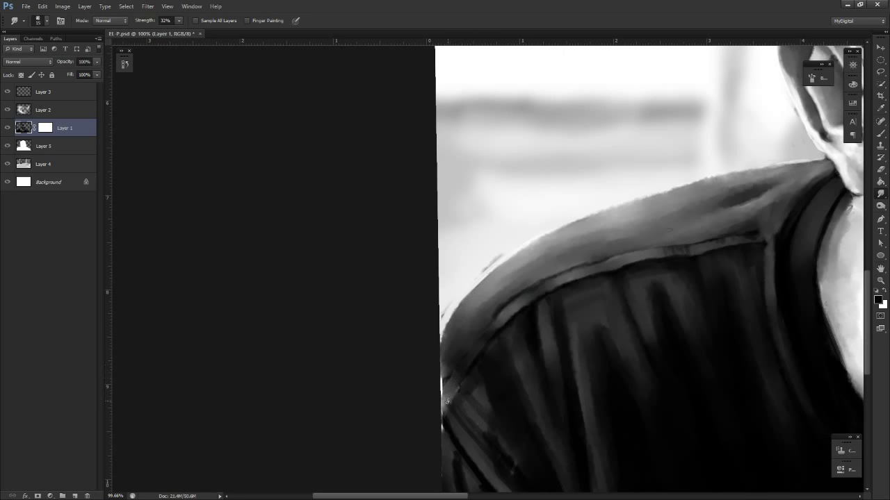
{"action": "key", "text": "b"}
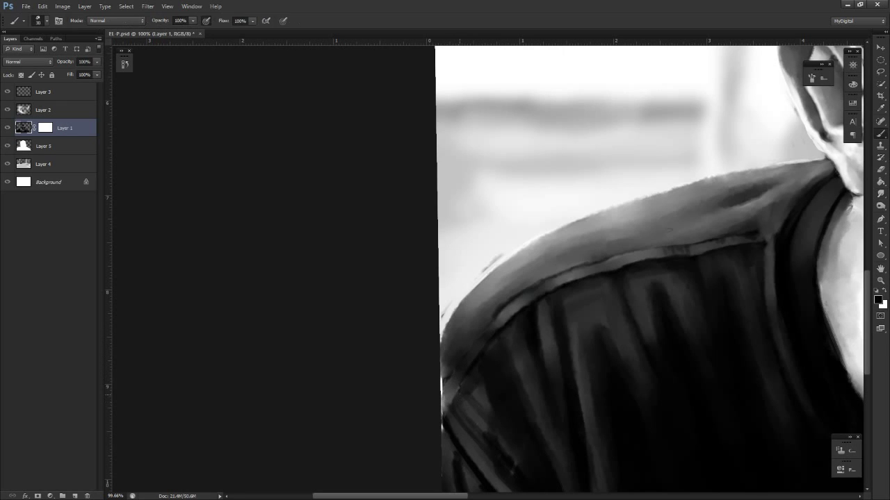
{"action": "key", "text": "r"}
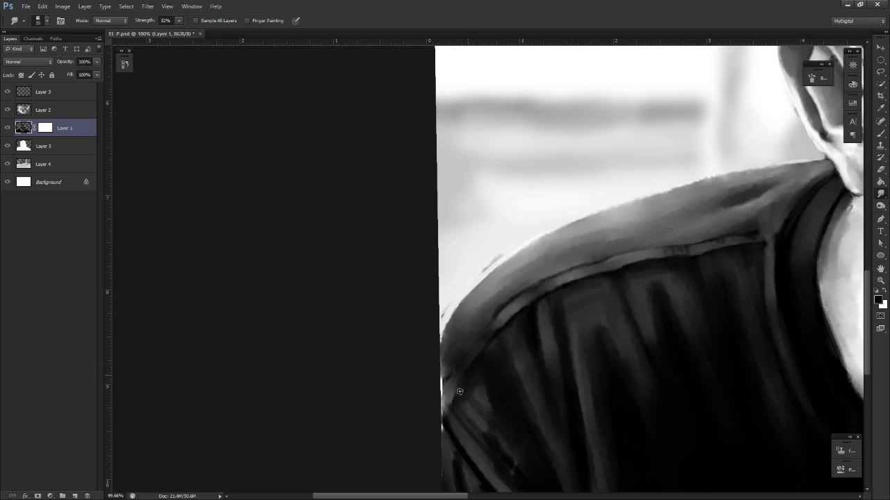
Smudge the rough marks out of the fabric and diagonal fold just below the seam's outer end
{"action": "key", "text": "z"}
{"action": "left_click_drag", "start_coordinate": [485, 411], "coordinate": [466, 427]}
{"action": "key", "text": "r"}
{"action": "mouse_move", "coordinate": [516, 401]}
{"action": "left_mouse_down"}
{"action": "mouse_move", "coordinate": [425, 392]}
{"action": "mouse_move", "coordinate": [374, 342]}
{"action": "mouse_move", "coordinate": [549, 399]}
{"action": "mouse_move", "coordinate": [550, 431]}
{"action": "mouse_move", "coordinate": [509, 432]}
{"action": "left_mouse_up"}
{"action": "key", "text": "z"}
{"action": "key", "text": "r"}
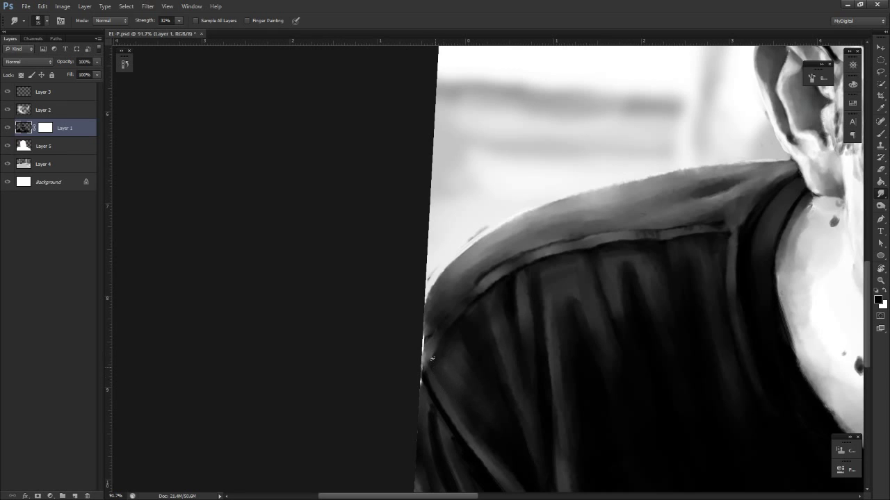
Examine the shirt's shoulder, neckline and neck at different zoom levels
{"action": "key", "text": "z"}
{"action": "left_click_drag", "start_coordinate": [461, 409], "coordinate": [436, 415]}
{"action": "key", "text": "r"}
{"action": "left_click_drag", "start_coordinate": [525, 415], "coordinate": [550, 347]}
{"action": "key", "text": "h"}
{"action": "key", "text": "z"}
{"action": "key", "text": "h"}
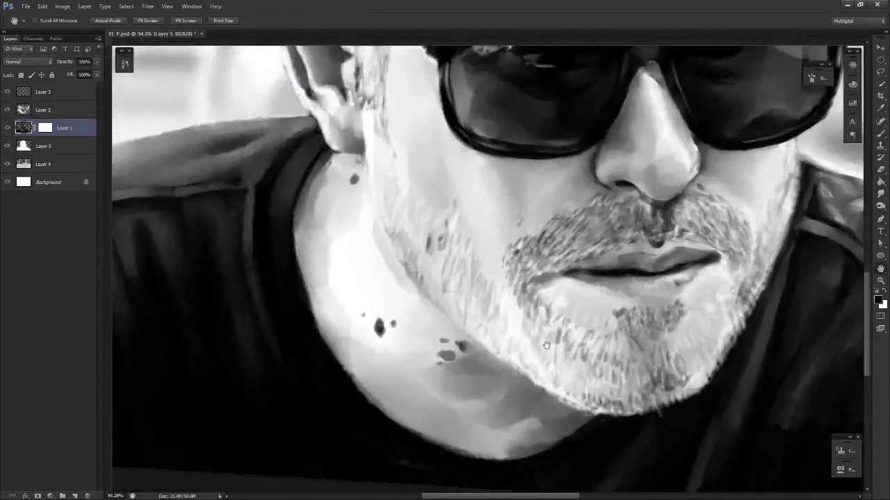
{"action": "left_click_drag", "start_coordinate": [445, 334], "coordinate": [582, 366]}
{"action": "mouse_move", "coordinate": [531, 401]}
{"action": "left_mouse_down"}
{"action": "mouse_move", "coordinate": [629, 323]}
{"action": "mouse_move", "coordinate": [667, 307]}
{"action": "left_mouse_up"}
{"action": "key", "text": "z"}
{"action": "left_click_drag", "start_coordinate": [526, 318], "coordinate": [524, 319]}
Darken the fabric between the diagonal fold and the neighbouring vertical fold with black, and smudge the strokes
{"action": "key", "text": "b"}
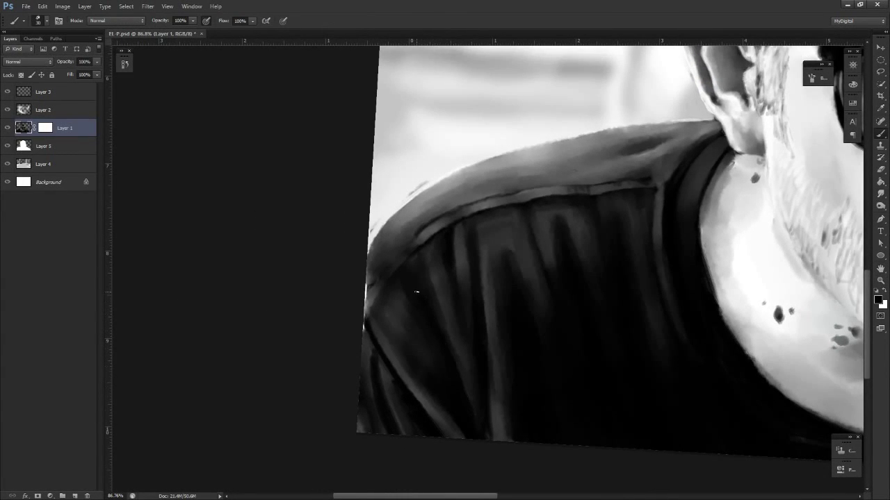
{"action": "left_click_drag", "start_coordinate": [450, 309], "coordinate": [443, 345]}
{"action": "key", "text": "r"}
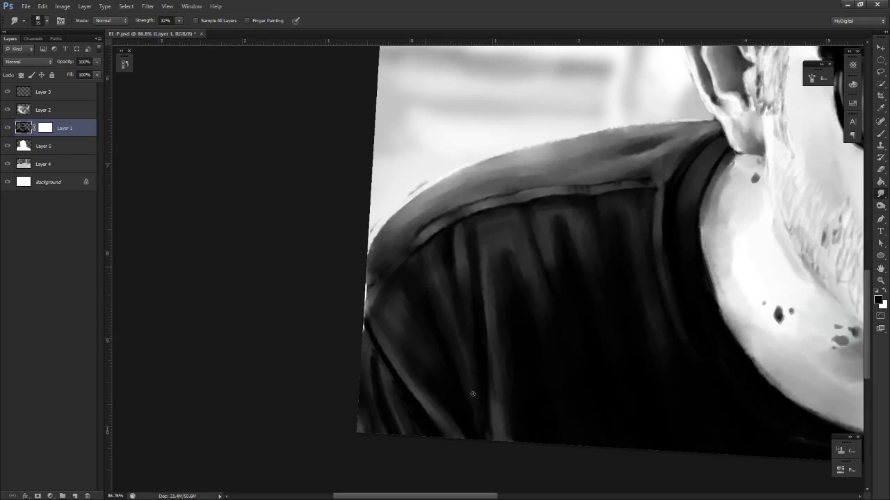
Deepen the shadow beside the diagonal fold toward the shirt's lower edge with black and blend it
{"action": "left_click_drag", "start_coordinate": [452, 385], "coordinate": [546, 366]}
{"action": "left_click_drag", "start_coordinate": [430, 236], "coordinate": [397, 268]}
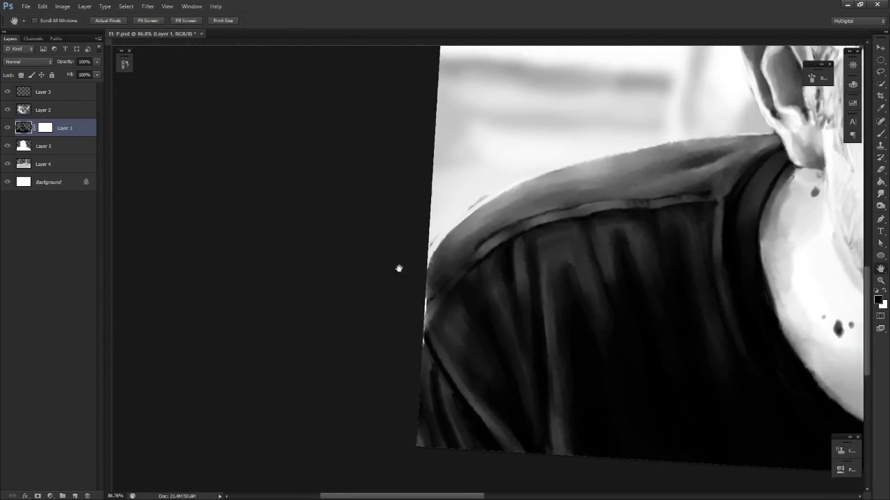
{"action": "key", "text": "b"}
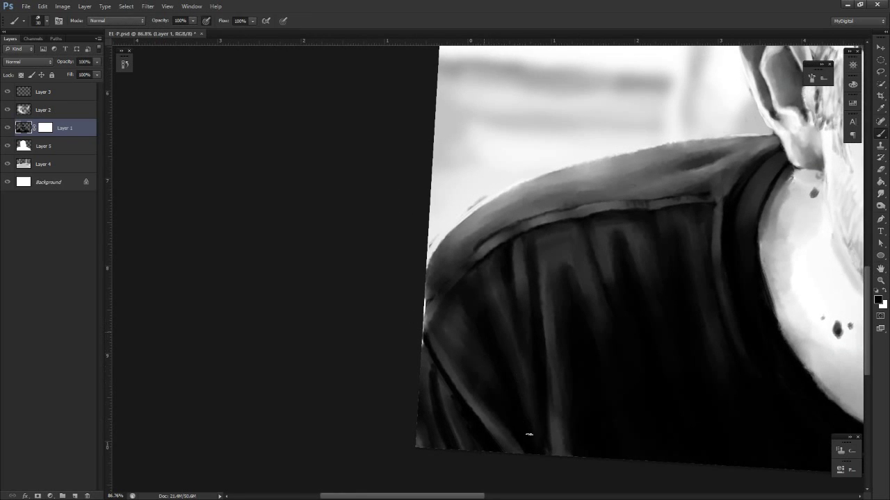
{"action": "key", "text": "r"}
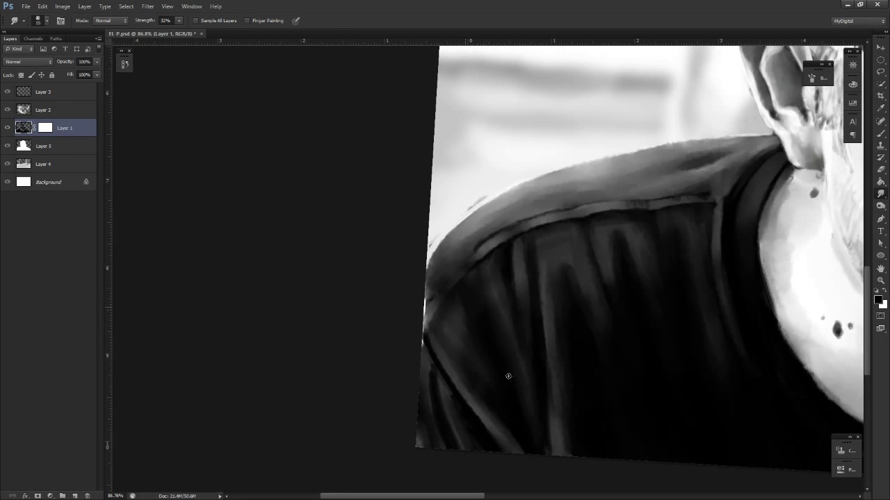
{"action": "left_click_drag", "start_coordinate": [515, 368], "coordinate": [483, 379]}
Paint a black shadow under the outer end of the shoulder seam and blend it with the Smudge tool
{"action": "key", "text": "r"}
{"action": "left_click_drag", "start_coordinate": [431, 401], "coordinate": [546, 339]}
{"action": "key", "text": "z"}
{"action": "key", "text": "r"}
{"action": "key", "text": "Escape"}
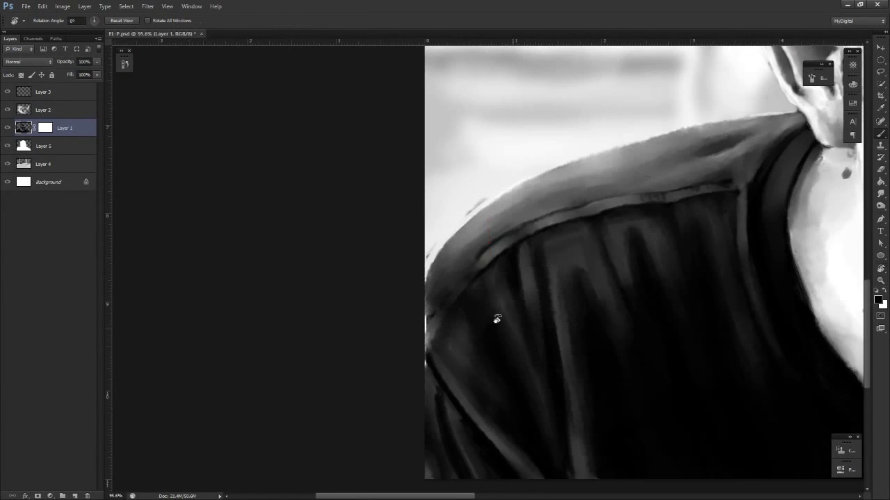
{"action": "key", "text": "b"}
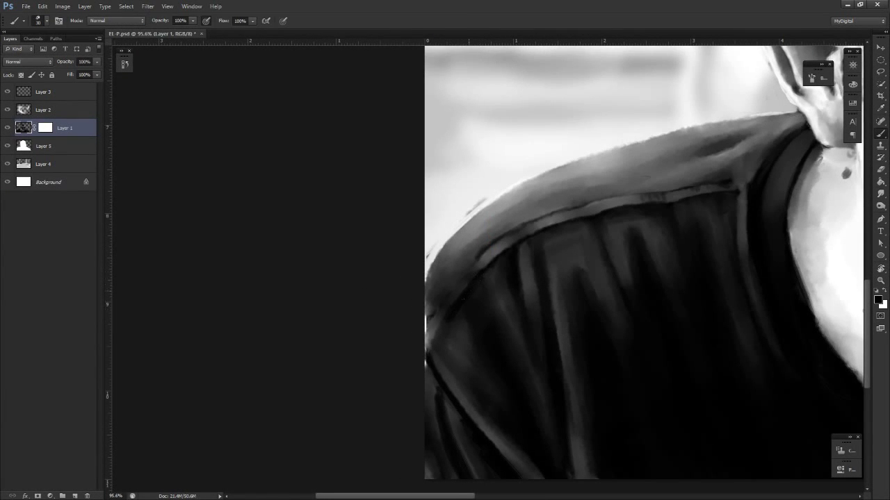
{"action": "key", "text": "n"}
Continue the seam highlight to the shoulder's outer end with white, then shape it with black and smudging
{"action": "key", "text": "z"}
{"action": "left_click_drag", "start_coordinate": [490, 298], "coordinate": [472, 337]}
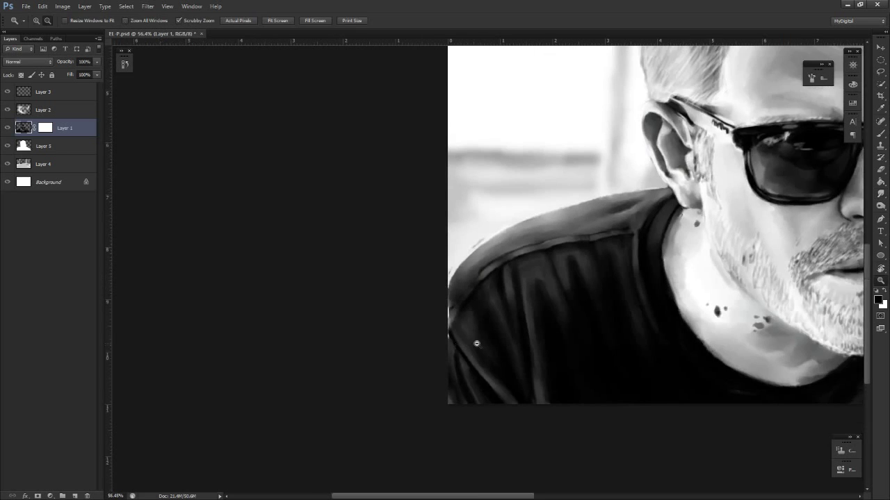
{"action": "key", "text": "r"}
{"action": "mouse_move", "coordinate": [502, 363]}
{"action": "left_mouse_down"}
{"action": "mouse_move", "coordinate": [427, 361]}
{"action": "mouse_move", "coordinate": [513, 364]}
{"action": "left_mouse_up"}
{"action": "key", "text": "z"}
{"action": "left_click_drag", "start_coordinate": [497, 299], "coordinate": [533, 290]}
{"action": "key", "text": "x"}
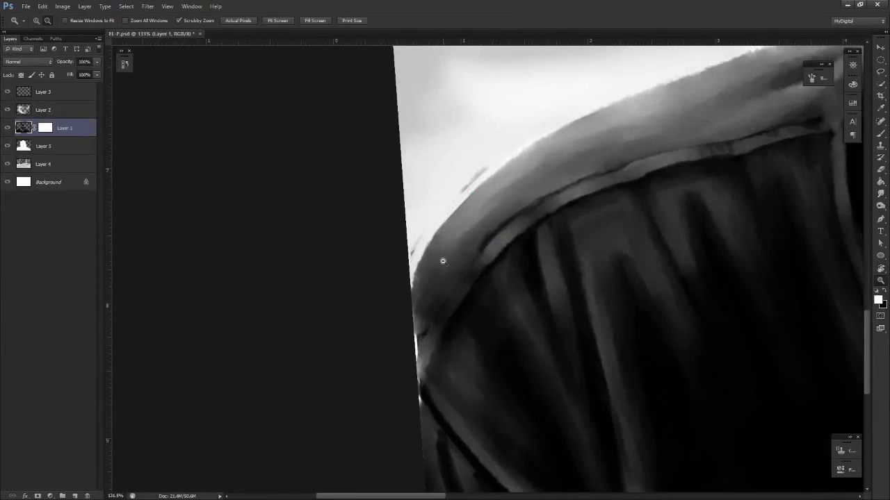
{"action": "key", "text": "b"}
{"action": "mouse_move", "coordinate": [435, 322]}
{"action": "left_mouse_down"}
{"action": "mouse_move", "coordinate": [475, 269]}
{"action": "mouse_move", "coordinate": [436, 328]}
{"action": "mouse_move", "coordinate": [471, 278]}
{"action": "mouse_move", "coordinate": [441, 320]}
{"action": "left_mouse_up"}
{"action": "key", "text": "n"}
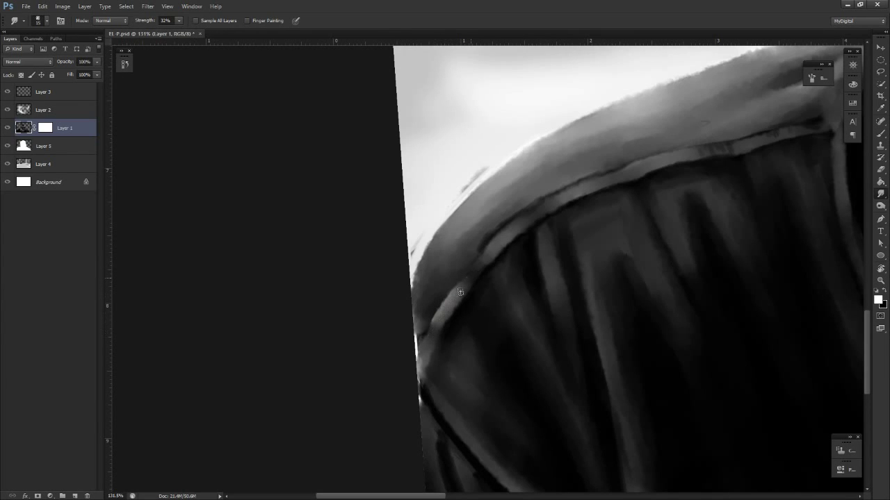
{"action": "key", "text": "x"}
{"action": "key", "text": "b"}
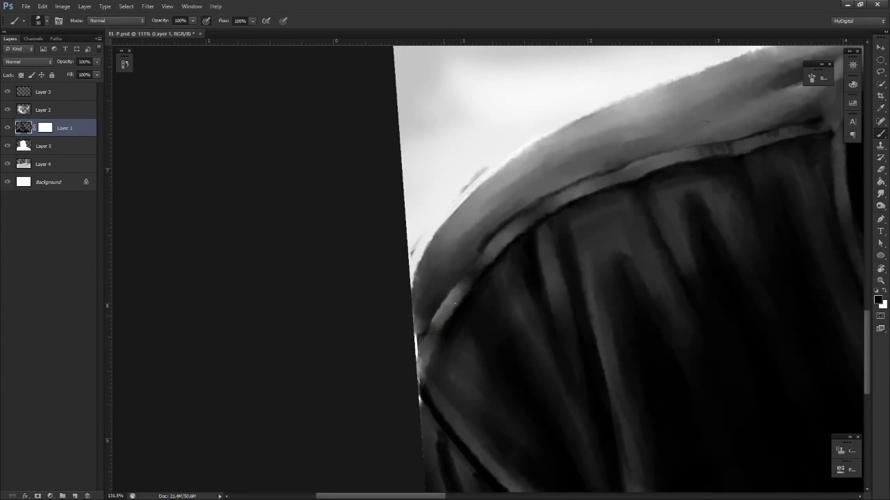
{"action": "key", "text": "n"}
{"action": "mouse_move", "coordinate": [437, 329]}
{"action": "left_mouse_down"}
{"action": "mouse_move", "coordinate": [488, 260]}
{"action": "mouse_move", "coordinate": [432, 323]}
{"action": "left_mouse_up"}
Clean the stray marks along the shoulder's outer edge against the background with the eraser
{"action": "key", "text": "z"}
{"action": "key", "text": "r"}
{"action": "mouse_move", "coordinate": [486, 372]}
{"action": "left_mouse_down"}
{"action": "mouse_move", "coordinate": [451, 376]}
{"action": "mouse_move", "coordinate": [375, 278]}
{"action": "mouse_move", "coordinate": [513, 315]}
{"action": "left_mouse_up"}
{"action": "key", "text": "z"}
{"action": "left_click_drag", "start_coordinate": [528, 271], "coordinate": [544, 266]}
{"action": "key", "text": "r"}
{"action": "left_click_drag", "start_coordinate": [558, 339], "coordinate": [519, 346]}
{"action": "key", "text": "z"}
{"action": "left_click_drag", "start_coordinate": [464, 359], "coordinate": [527, 384]}
{"action": "key", "text": "h"}
{"action": "key", "text": "r"}
{"action": "left_click_drag", "start_coordinate": [541, 395], "coordinate": [499, 370]}
{"action": "key", "text": "z"}
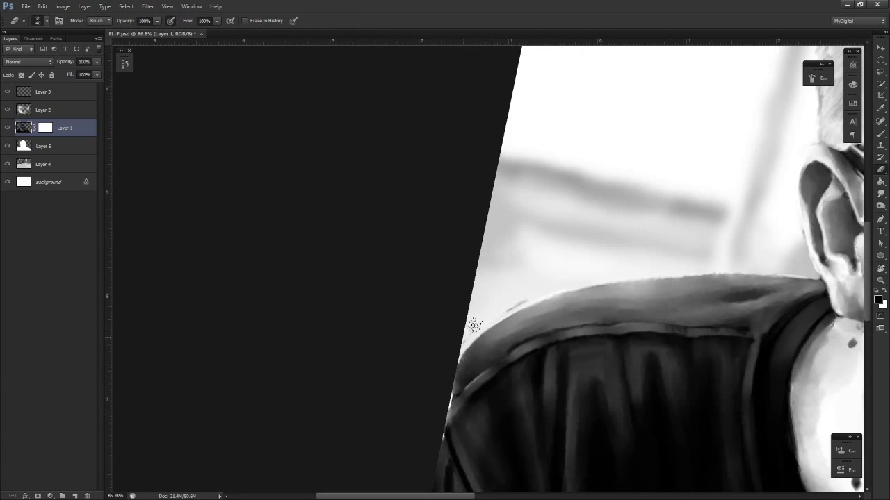
Review the full portrait and both shoulders at several zoom levels and rotations
{"action": "key", "text": "ctrl+0"}
{"action": "key", "text": "r"}
{"action": "mouse_move", "coordinate": [532, 342]}
{"action": "left_mouse_down"}
{"action": "mouse_move", "coordinate": [495, 380]}
{"action": "mouse_move", "coordinate": [353, 280]}
{"action": "mouse_move", "coordinate": [518, 354]}
{"action": "mouse_move", "coordinate": [534, 347]}
{"action": "left_mouse_up"}
{"action": "key", "text": "z"}
{"action": "key", "text": "h"}
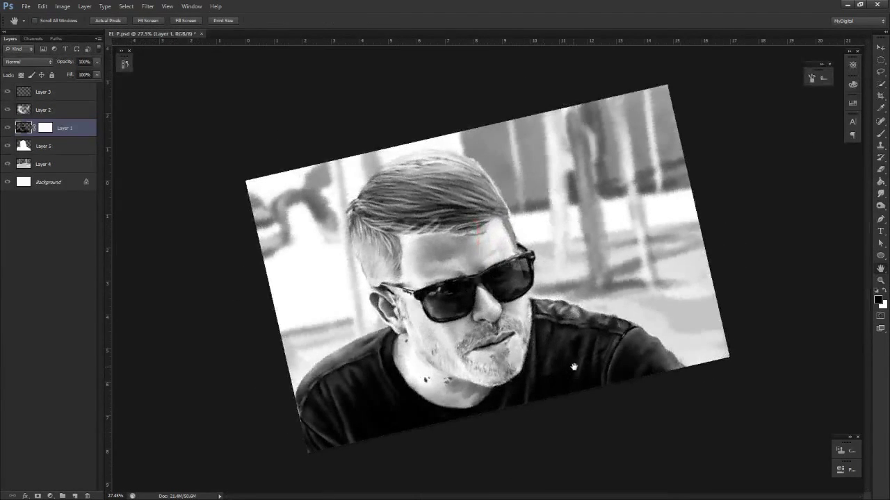
{"action": "key", "text": "r"}
{"action": "left_click_drag", "start_coordinate": [598, 300], "coordinate": [597, 331]}
{"action": "key", "text": "z"}
{"action": "key", "text": "h"}
{"action": "key", "text": "z"}
{"action": "left_click_drag", "start_coordinate": [397, 327], "coordinate": [452, 328]}
{"action": "key", "text": "h"}
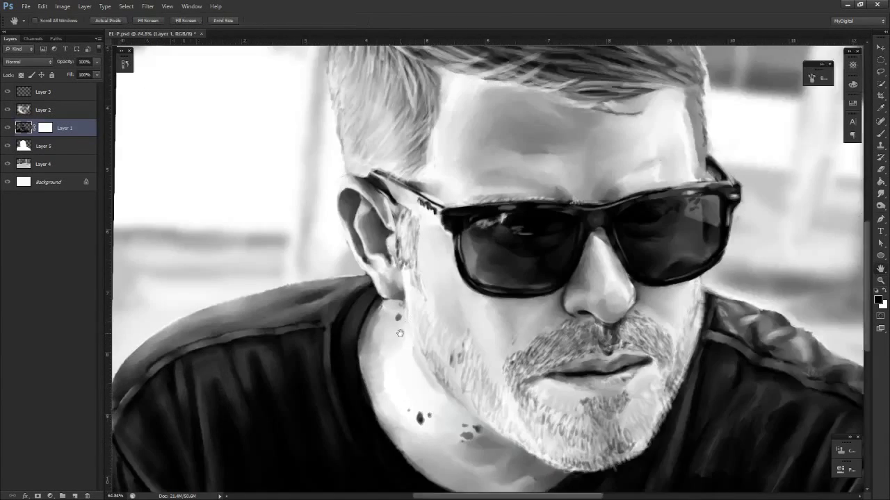
{"action": "left_click_drag", "start_coordinate": [250, 294], "coordinate": [542, 373]}
{"action": "key", "text": "z"}
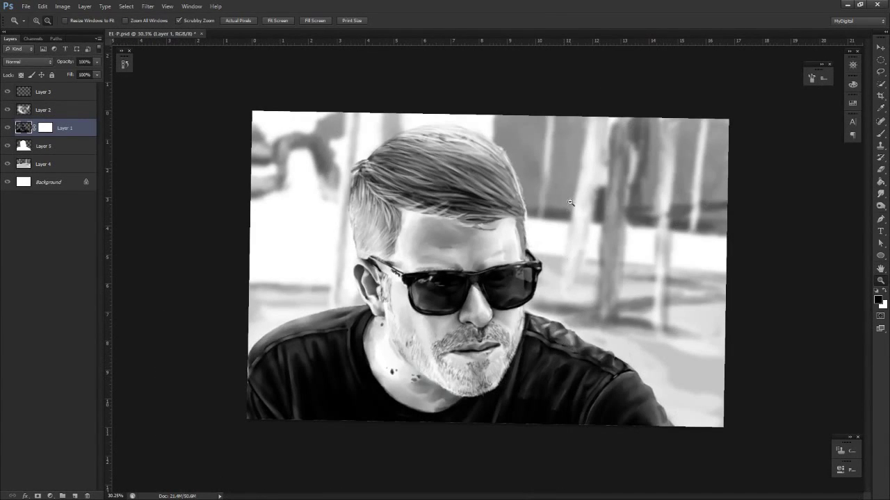
{"action": "left_click_drag", "start_coordinate": [714, 308], "coordinate": [696, 328]}
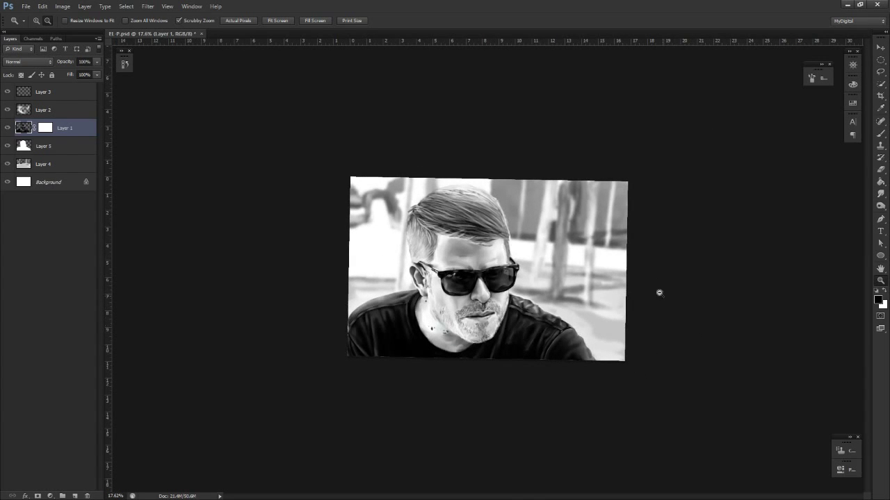
{"action": "left_click_drag", "start_coordinate": [613, 255], "coordinate": [647, 260]}
Examine the hair and its outline against the background up close
{"action": "key", "text": "space"}
{"action": "left_click_drag", "start_coordinate": [620, 216], "coordinate": [617, 274]}
{"action": "key", "text": "h"}
{"action": "left_click_drag", "start_coordinate": [621, 152], "coordinate": [634, 326]}
{"action": "key", "text": "alt+space"}
{"action": "key", "text": "space"}
{"action": "left_click_drag", "start_coordinate": [620, 431], "coordinate": [528, 293]}
{"action": "left_click_drag", "start_coordinate": [469, 234], "coordinate": [533, 236]}
{"action": "key", "text": "space"}
{"action": "key", "text": "alt+space"}
{"action": "key", "text": "space"}
{"action": "left_click_drag", "start_coordinate": [525, 219], "coordinate": [570, 369]}
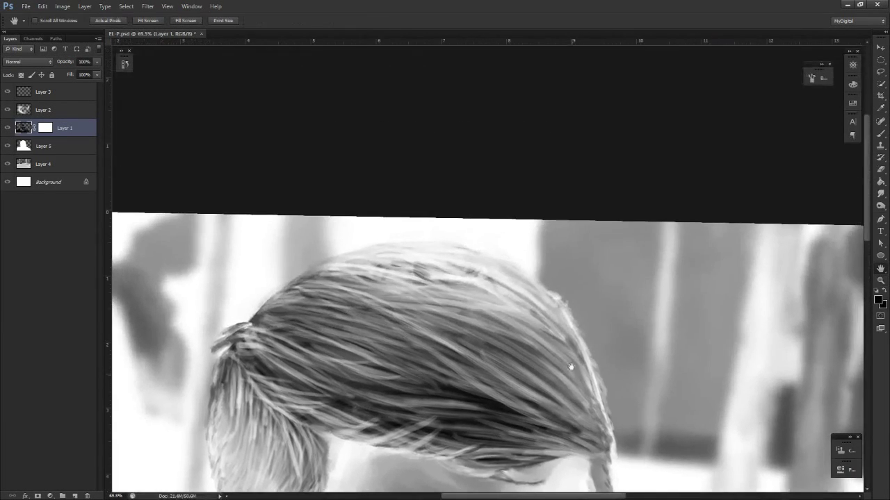
{"action": "key", "text": "b"}
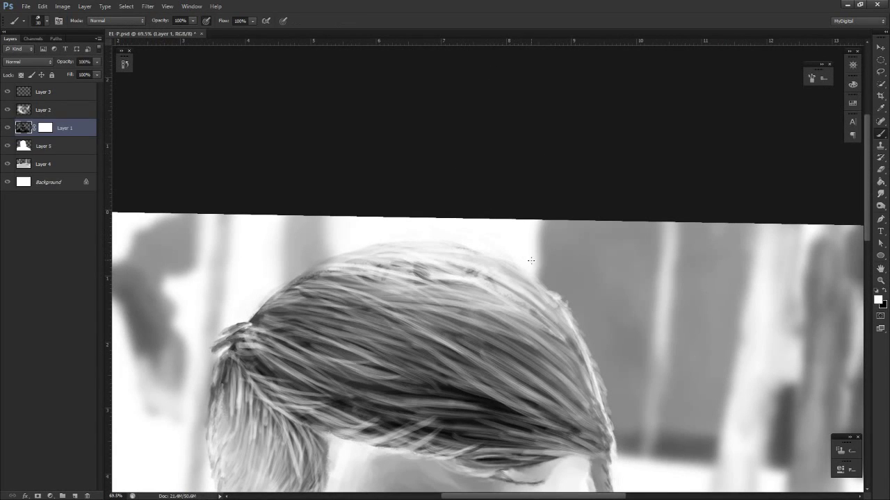
{"action": "mouse_move", "coordinate": [540, 241]}
{"action": "left_mouse_down"}
{"action": "mouse_move", "coordinate": [534, 264]}
{"action": "mouse_move", "coordinate": [533, 246]}
{"action": "left_mouse_up"}
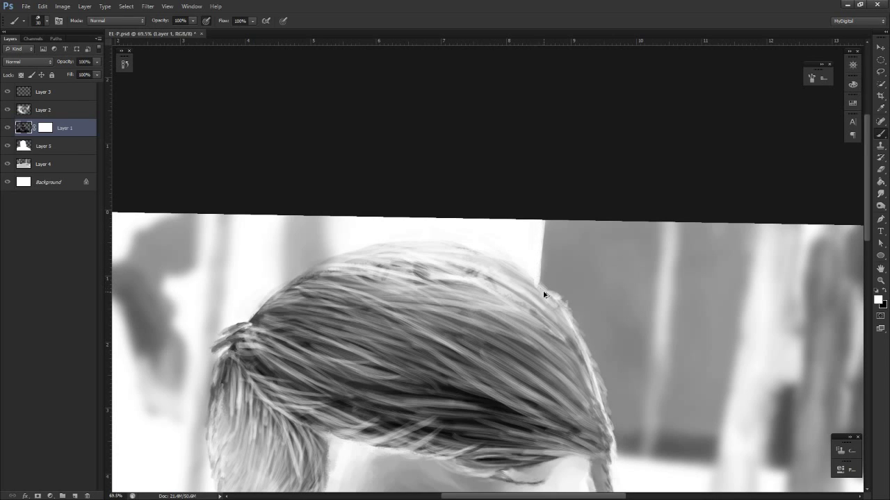
{"action": "key", "text": "ctrl+alt+z"}
{"action": "key", "text": "ctrl+alt+z"}
{"action": "key", "text": "ctrl+alt+z"}
{"action": "key", "text": "ctrl+alt+z"}
{"action": "key", "text": "ctrl+alt+z"}
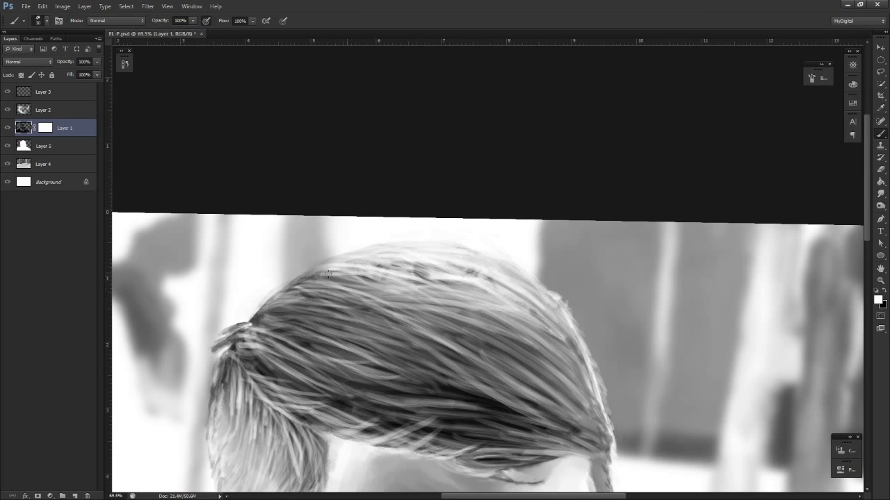
Sharpen the edge of the large grey background panel above the hair with white brush strokes on Layer 4
{"action": "left_click", "coordinate": [45, 165]}
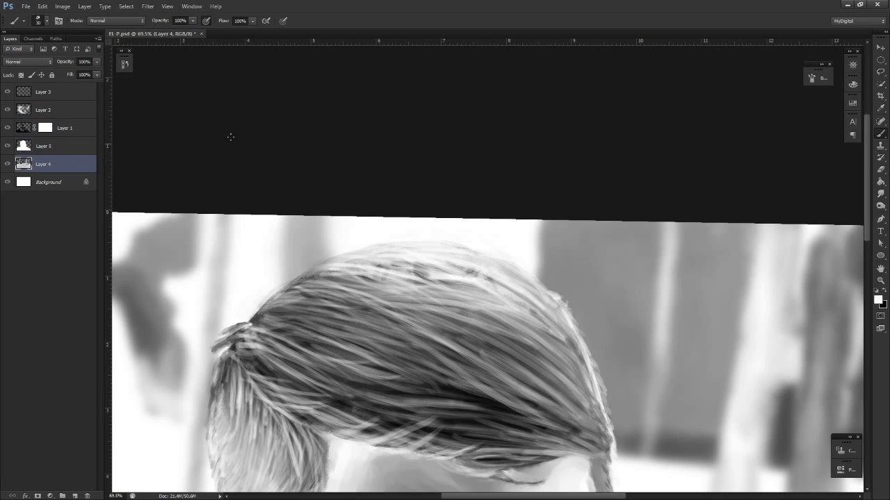
{"action": "left_click_drag", "start_coordinate": [538, 221], "coordinate": [532, 260]}
{"action": "key", "text": "z"}
{"action": "left_click_drag", "start_coordinate": [540, 265], "coordinate": [487, 292]}
{"action": "key", "text": "r"}
{"action": "left_click_drag", "start_coordinate": [515, 367], "coordinate": [561, 327]}
{"action": "left_click_drag", "start_coordinate": [537, 276], "coordinate": [539, 328]}
Define both edges of the narrow grey background strip above the hair with white brush strokes
{"action": "key", "text": "space"}
{"action": "key", "text": "ctrl+space"}
{"action": "left_click_drag", "start_coordinate": [517, 296], "coordinate": [534, 317]}
{"action": "key", "text": "ctrl+space"}
{"action": "left_click_drag", "start_coordinate": [464, 233], "coordinate": [473, 232]}
{"action": "left_click_drag", "start_coordinate": [440, 80], "coordinate": [493, 132]}
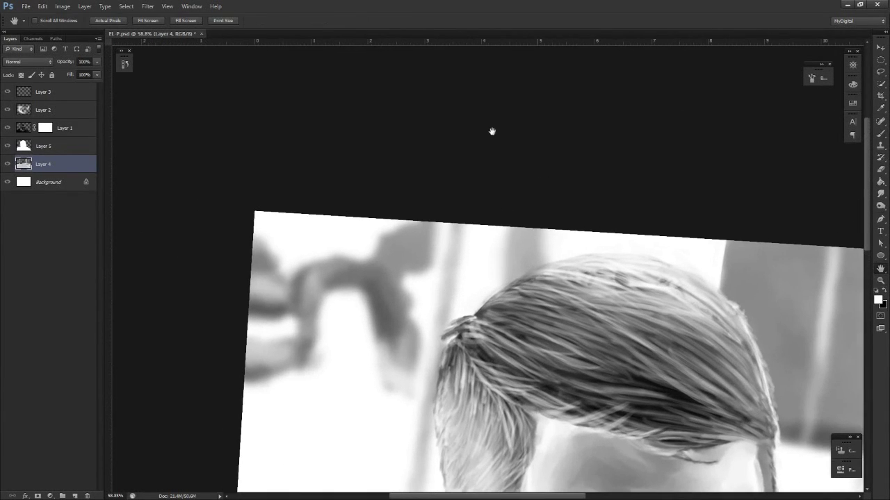
{"action": "scroll", "coordinate": [495, 260], "scroll_direction": "up", "scroll_amount": 1}
{"action": "key", "text": "b"}
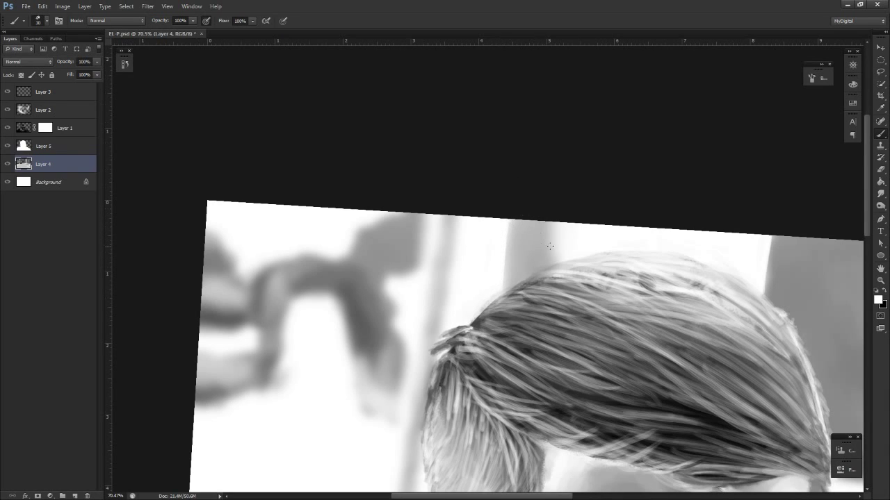
{"action": "mouse_move", "coordinate": [556, 270]}
{"action": "left_mouse_down"}
{"action": "mouse_move", "coordinate": [558, 222]}
{"action": "mouse_move", "coordinate": [556, 266]}
{"action": "mouse_move", "coordinate": [519, 290]}
{"action": "mouse_move", "coordinate": [551, 272]}
{"action": "mouse_move", "coordinate": [509, 290]}
{"action": "mouse_move", "coordinate": [459, 292]}
{"action": "left_mouse_up"}
Darken the right-hand edge of the narrow grey strip above the hair with a black brush stroke
{"action": "key", "text": "z"}
{"action": "key", "text": "r"}
{"action": "left_click_drag", "start_coordinate": [541, 360], "coordinate": [554, 351]}
{"action": "key", "text": "z"}
{"action": "key", "text": "space"}
{"action": "left_click_drag", "start_coordinate": [436, 252], "coordinate": [538, 368]}
{"action": "mouse_move", "coordinate": [509, 274]}
{"action": "left_mouse_down"}
{"action": "mouse_move", "coordinate": [568, 366]}
{"action": "mouse_move", "coordinate": [622, 417]}
{"action": "mouse_move", "coordinate": [525, 275]}
{"action": "left_mouse_up"}
{"action": "key", "text": "z"}
{"action": "key", "text": "x"}
{"action": "key", "text": "x"}
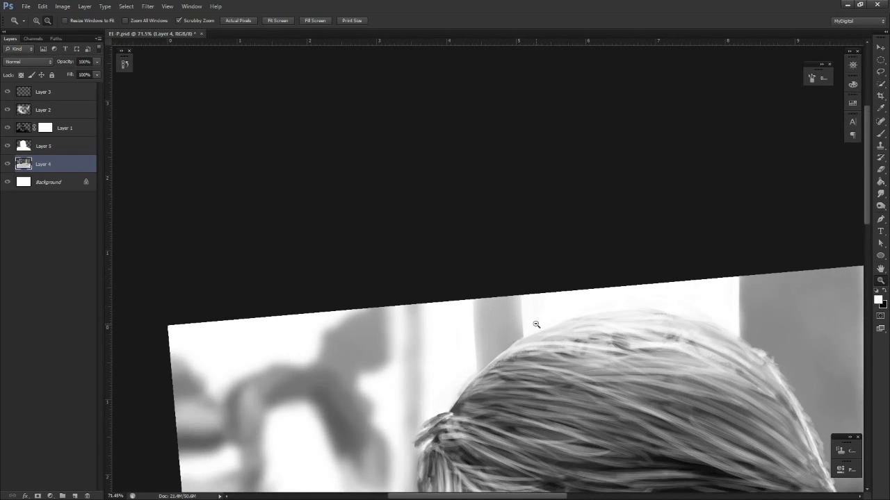
{"action": "key", "text": "b"}
{"action": "key", "text": "x"}
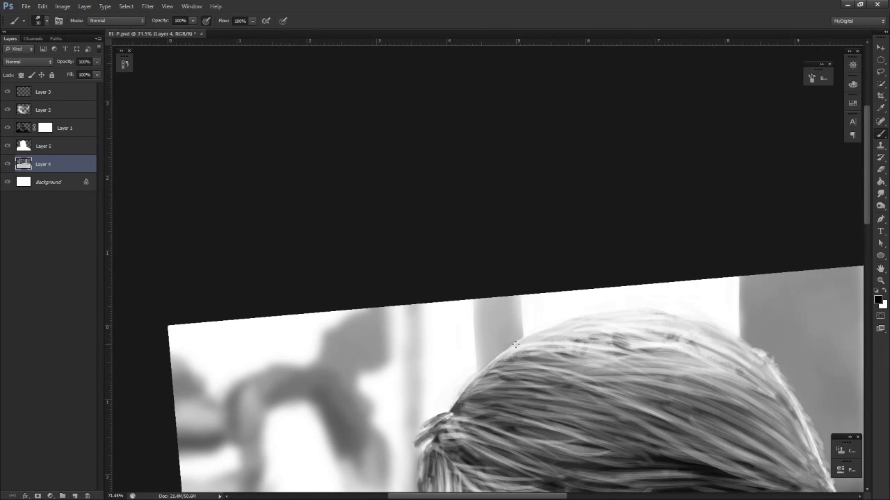
{"action": "left_click_drag", "start_coordinate": [515, 299], "coordinate": [520, 321]}
Smudge the dark line into the narrow grey strip and tidy its outer edge with white
{"action": "key", "text": "r"}
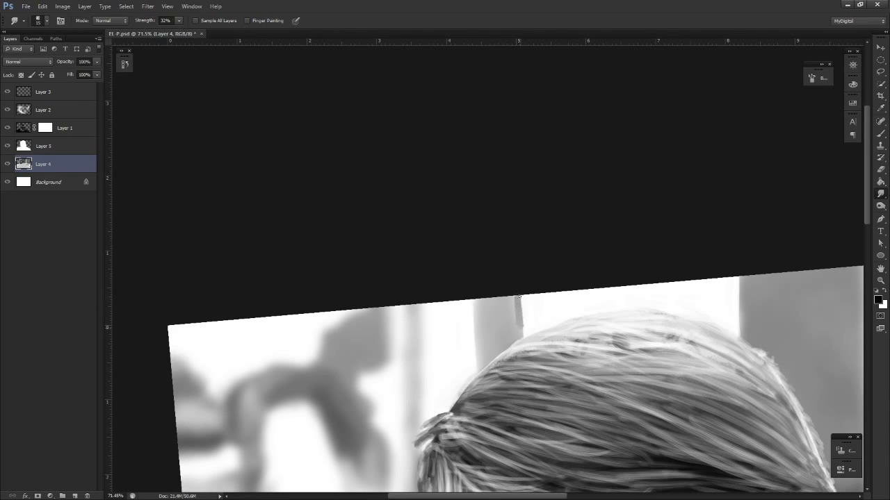
{"action": "key", "text": "x"}
{"action": "key", "text": "z"}
{"action": "mouse_move", "coordinate": [522, 310]}
{"action": "left_mouse_down"}
{"action": "mouse_move", "coordinate": [540, 302]}
{"action": "mouse_move", "coordinate": [515, 294]}
{"action": "left_mouse_up"}
{"action": "key", "text": "x"}
{"action": "key", "text": "r"}
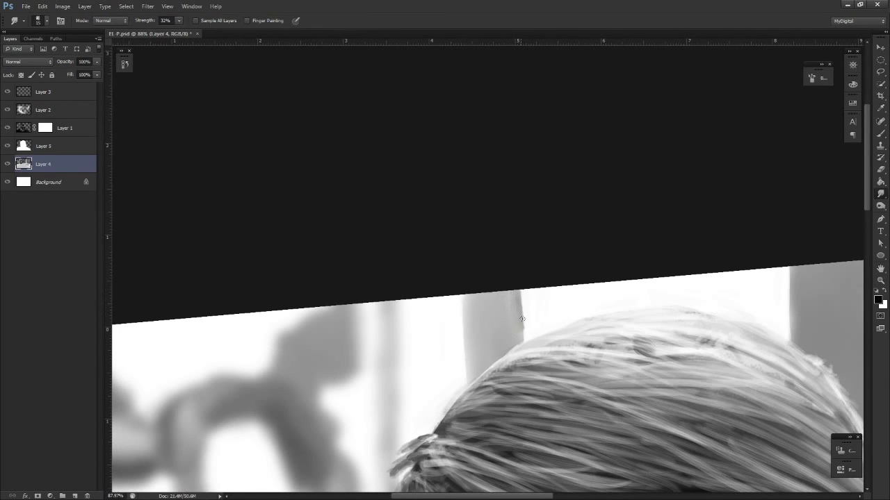
{"action": "key", "text": "b"}
{"action": "key", "text": "x"}
{"action": "key", "text": "z"}
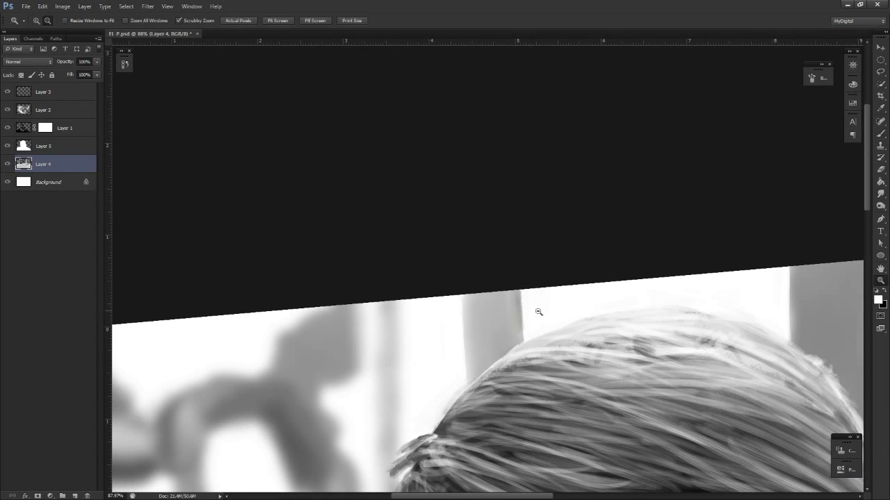
Review the full portrait and its background, then examine the face and shoulder more closely
{"action": "left_click_drag", "start_coordinate": [538, 312], "coordinate": [492, 321]}
{"action": "key", "text": "r"}
{"action": "left_click_drag", "start_coordinate": [548, 361], "coordinate": [560, 320]}
{"action": "key", "text": "z"}
{"action": "key", "text": "h"}
{"action": "key", "text": "z"}
{"action": "key", "text": "h"}
{"action": "left_click_drag", "start_coordinate": [553, 320], "coordinate": [740, 393]}
{"action": "key", "text": "z"}
{"action": "left_click_drag", "start_coordinate": [564, 389], "coordinate": [530, 389]}
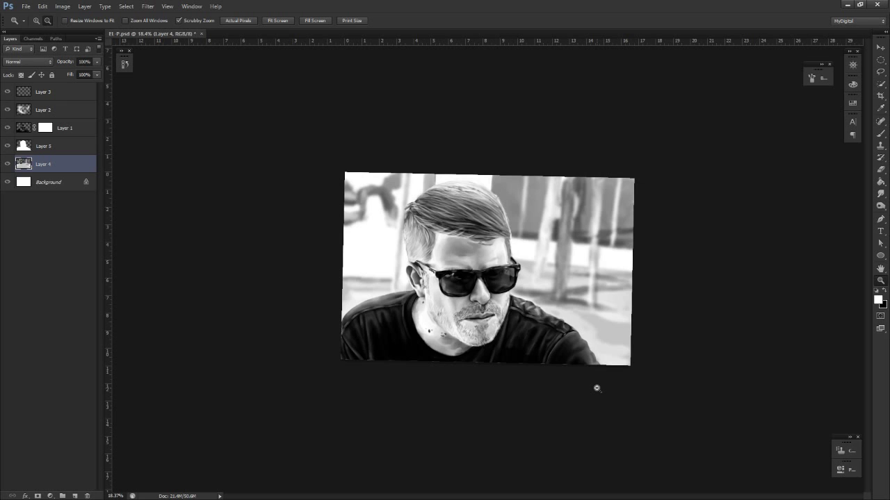
{"action": "scroll", "coordinate": [545, 250], "scroll_direction": "up", "scroll_amount": 6}
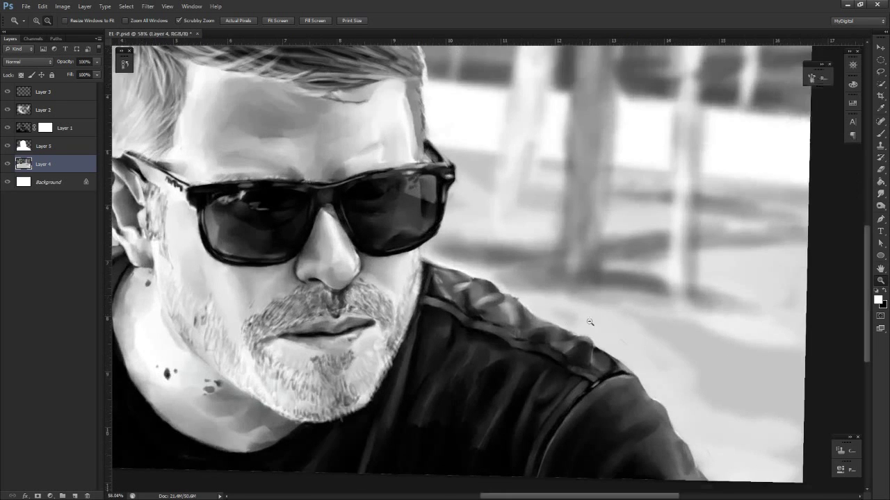
Smooth the rough patch beside the middle of the shoulder seam by smudging on Layer 1
{"action": "key", "text": "h"}
{"action": "left_click", "coordinate": [504, 322], "text": "ctrl"}
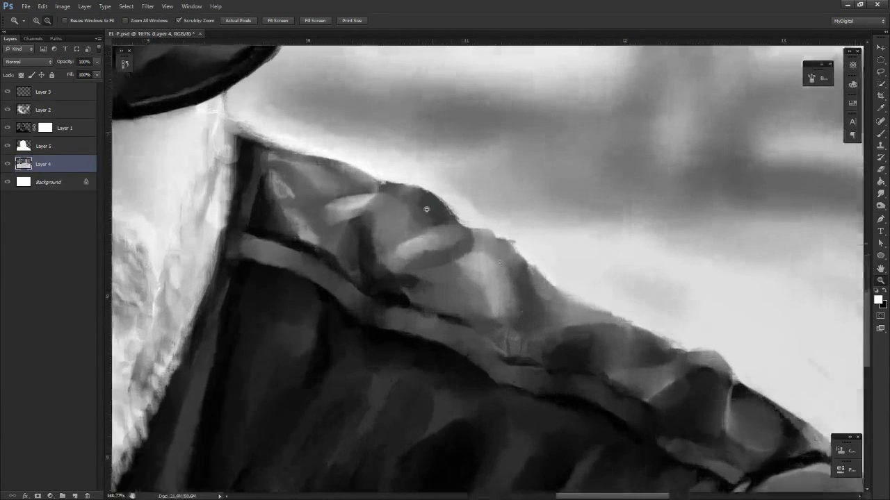
{"action": "left_click", "coordinate": [535, 345], "text": "ctrl+alt"}
{"action": "key", "text": "r"}
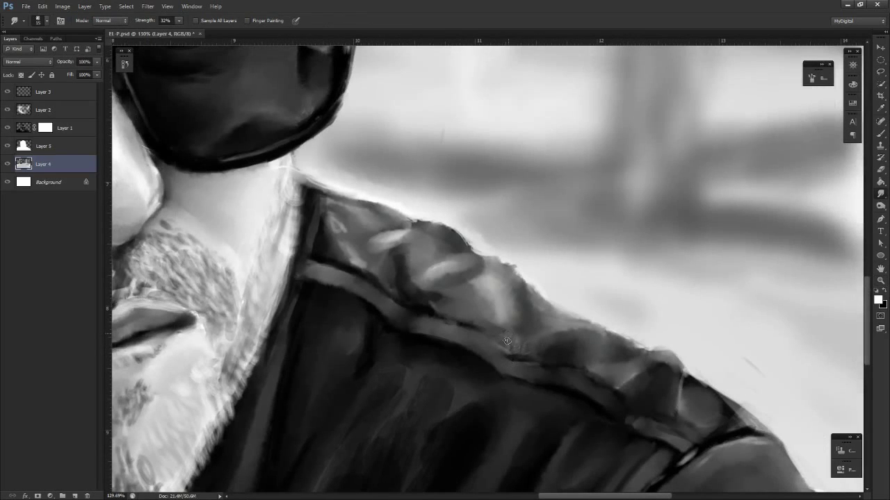
{"action": "left_click", "coordinate": [25, 130]}
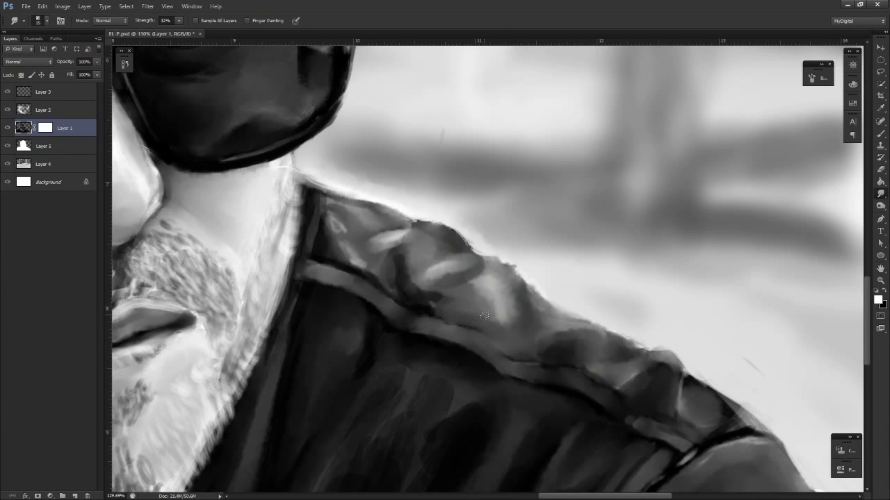
Shade the middle folds of the shoulder panel with black and blend them by smudging
{"action": "key", "text": "ctrl+space"}
{"action": "mouse_move", "coordinate": [517, 377]}
{"action": "left_mouse_down"}
{"action": "mouse_move", "coordinate": [471, 410]}
{"action": "mouse_move", "coordinate": [497, 324]}
{"action": "left_mouse_up"}
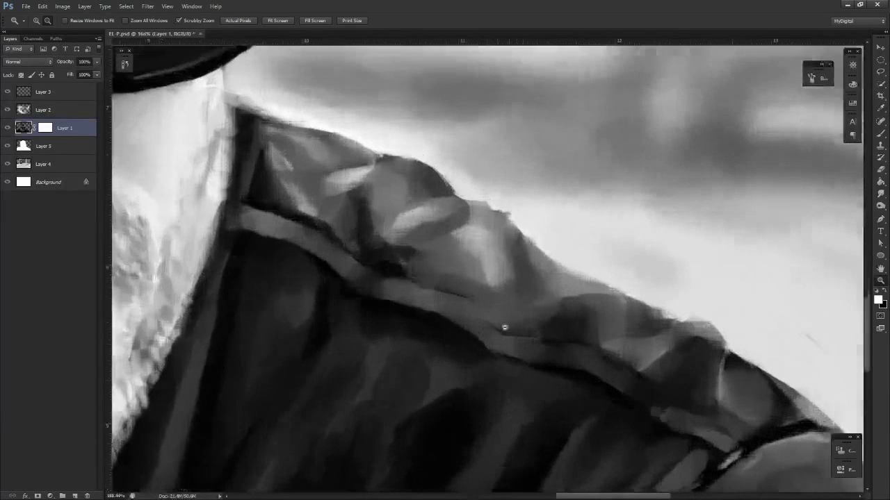
{"action": "key", "text": "b"}
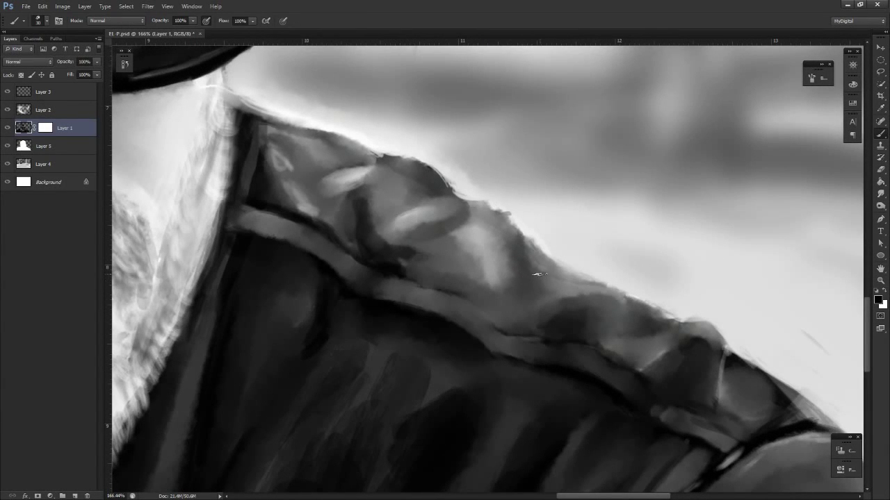
{"action": "left_click_drag", "start_coordinate": [518, 256], "coordinate": [526, 308]}
{"action": "key", "text": "r"}
{"action": "mouse_move", "coordinate": [535, 271]}
{"action": "left_mouse_down"}
{"action": "mouse_move", "coordinate": [520, 303]}
{"action": "mouse_move", "coordinate": [530, 258]}
{"action": "mouse_move", "coordinate": [545, 275]}
{"action": "mouse_move", "coordinate": [529, 267]}
{"action": "left_mouse_up"}
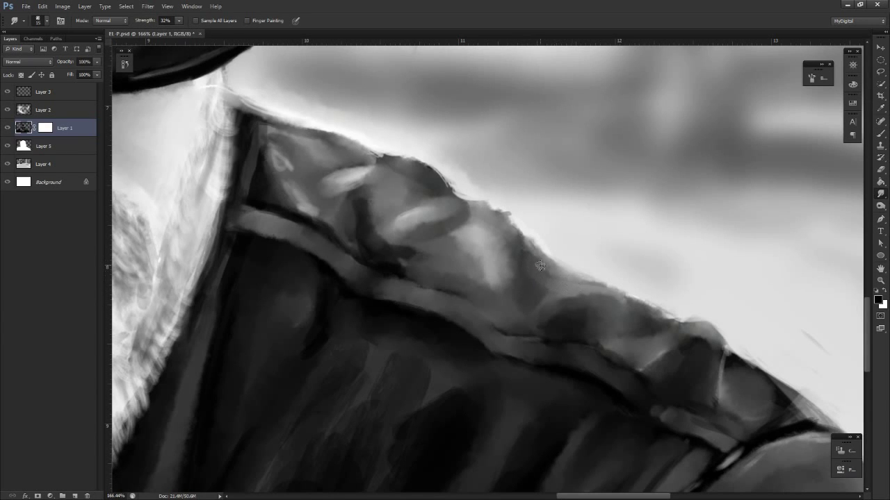
{"action": "left_click_drag", "start_coordinate": [589, 283], "coordinate": [596, 318]}
{"action": "key", "text": "r"}
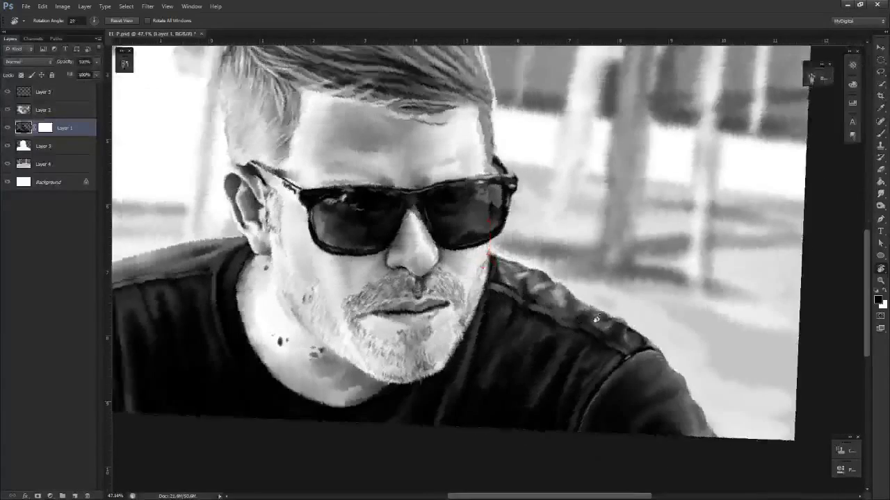
{"action": "key", "text": "z"}
{"action": "left_click_drag", "start_coordinate": [647, 271], "coordinate": [666, 271]}
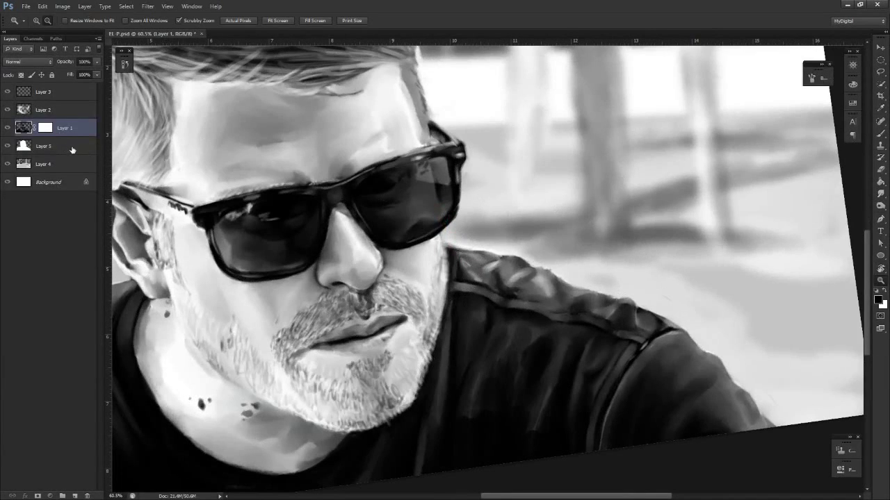
On Layer 5, paint a white rim along the upper edge of the shirt's shoulder on the background side
{"action": "left_click", "coordinate": [74, 149]}
{"action": "key", "text": "r"}
{"action": "left_click_drag", "start_coordinate": [616, 290], "coordinate": [610, 231]}
{"action": "key", "text": "b"}
{"action": "left_click_drag", "start_coordinate": [551, 251], "coordinate": [606, 240]}
{"action": "key", "text": "x"}
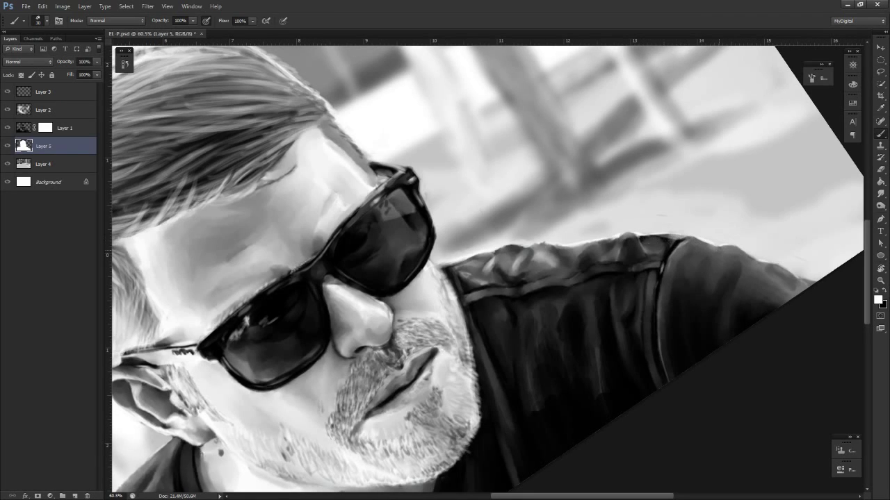
{"action": "key", "text": "r"}
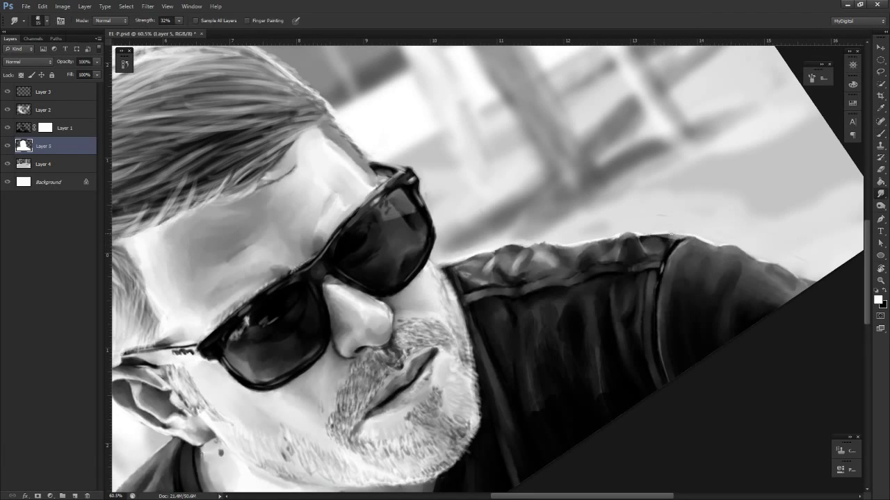
Continue the white rim with the brush down the outer edge of the upper sleeve
{"action": "key", "text": "space"}
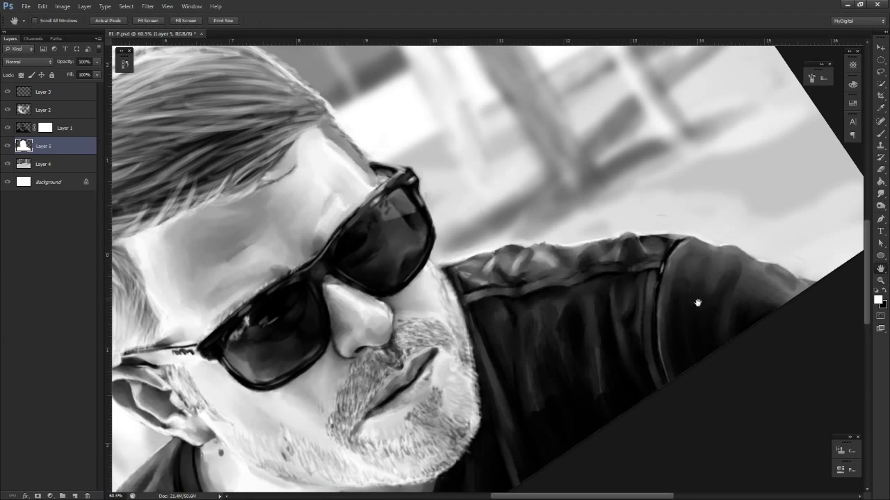
{"action": "left_click_drag", "start_coordinate": [697, 304], "coordinate": [516, 364]}
{"action": "key", "text": "r"}
{"action": "mouse_move", "coordinate": [602, 375]}
{"action": "left_mouse_down"}
{"action": "mouse_move", "coordinate": [570, 403]}
{"action": "mouse_move", "coordinate": [495, 424]}
{"action": "left_mouse_up"}
{"action": "key", "text": "b"}
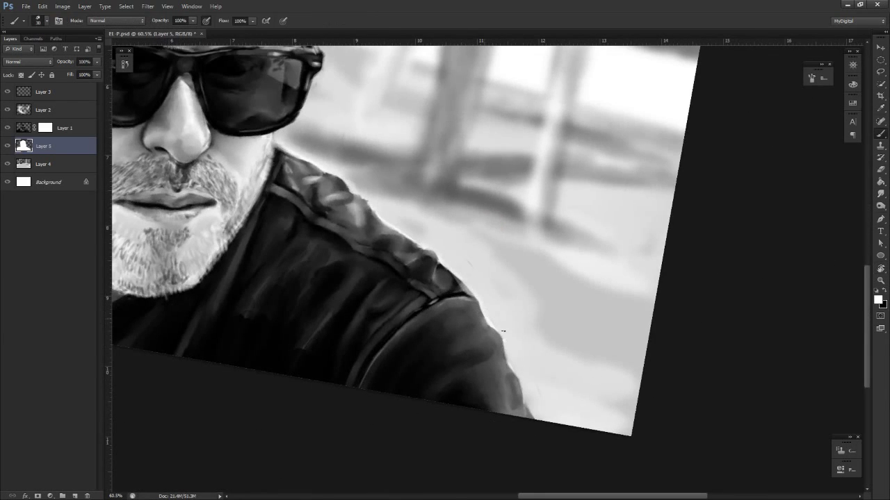
{"action": "mouse_move", "coordinate": [504, 331]}
{"action": "left_mouse_down"}
{"action": "mouse_move", "coordinate": [508, 368]}
{"action": "mouse_move", "coordinate": [545, 365]}
{"action": "mouse_move", "coordinate": [581, 392]}
{"action": "mouse_move", "coordinate": [562, 421]}
{"action": "mouse_move", "coordinate": [549, 424]}
{"action": "left_mouse_up"}
Touch up the white rim around the shoulder seam and blend it into the background with the Smudge tool
{"action": "key", "text": "r"}
{"action": "key", "text": "h"}
{"action": "key", "text": "r"}
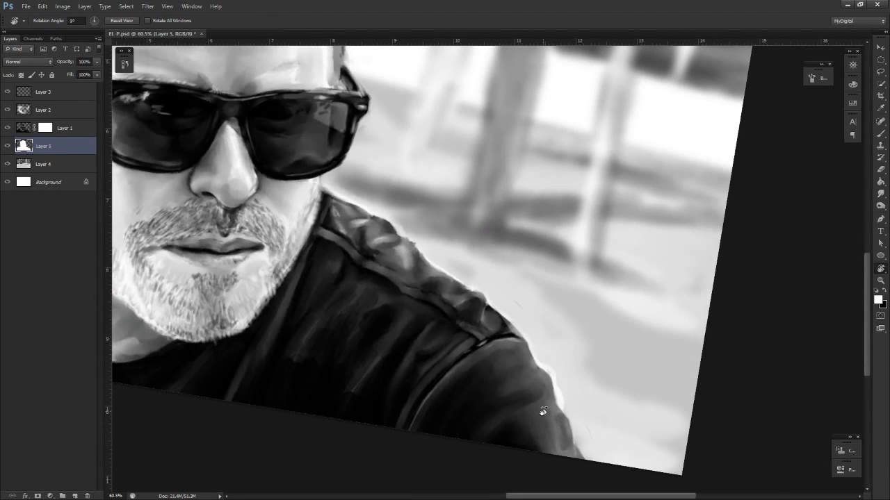
{"action": "mouse_move", "coordinate": [562, 395]}
{"action": "left_mouse_down"}
{"action": "mouse_move", "coordinate": [528, 417]}
{"action": "mouse_move", "coordinate": [451, 246]}
{"action": "left_mouse_up"}
{"action": "key", "text": "b"}
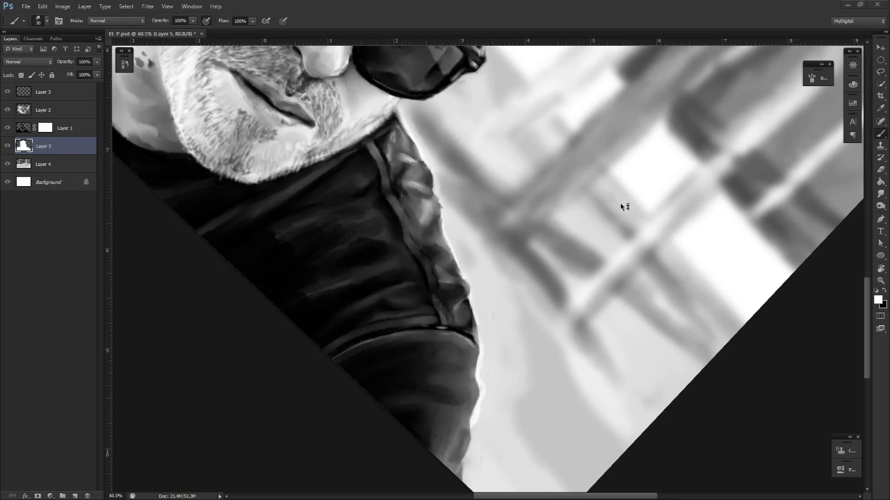
{"action": "left_click", "coordinate": [535, 227]}
{"action": "left_click_drag", "start_coordinate": [479, 346], "coordinate": [479, 322]}
{"action": "key", "text": "r"}
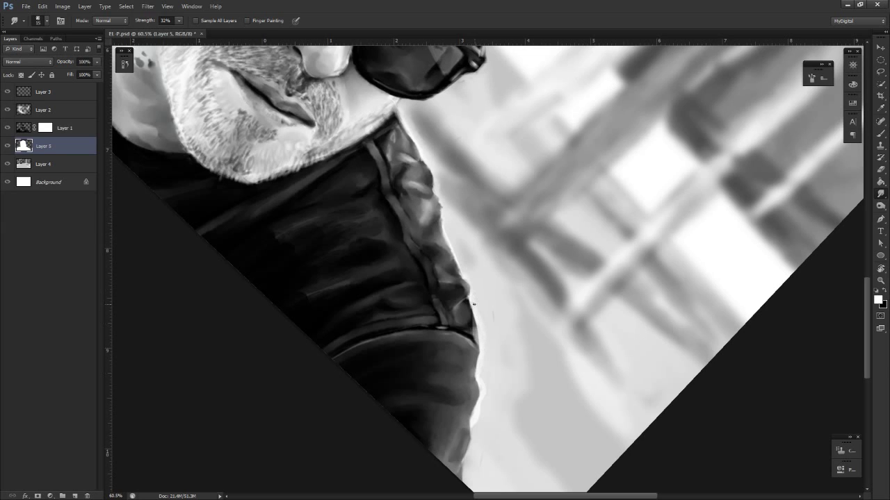
{"action": "key", "text": "b"}
{"action": "key", "text": "r"}
{"action": "key", "text": "b"}
{"action": "key", "text": "r"}
Examine the white rim along the shoulder and sleeve against the rest of the portrait
{"action": "key", "text": "z"}
{"action": "left_click_drag", "start_coordinate": [479, 411], "coordinate": [566, 357]}
{"action": "key", "text": "r"}
{"action": "key", "text": "z"}
{"action": "key", "text": "r"}
{"action": "left_click_drag", "start_coordinate": [570, 395], "coordinate": [512, 418]}
{"action": "key", "text": "z"}
{"action": "left_click_drag", "start_coordinate": [567, 306], "coordinate": [607, 255]}
{"action": "key", "text": "h"}
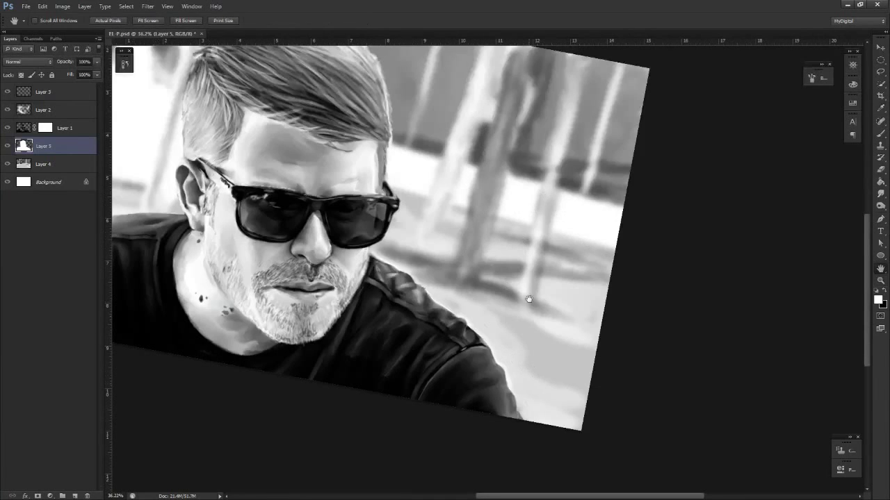
{"action": "key", "text": "b"}
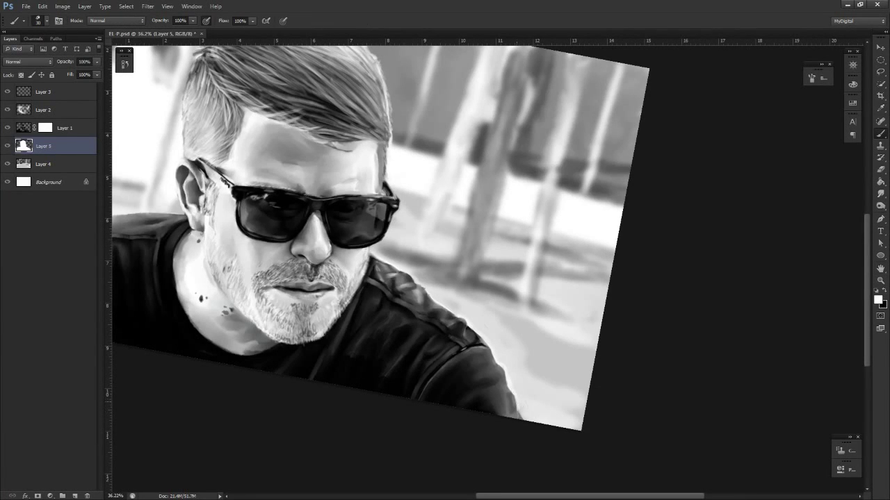
{"action": "key", "text": "r"}
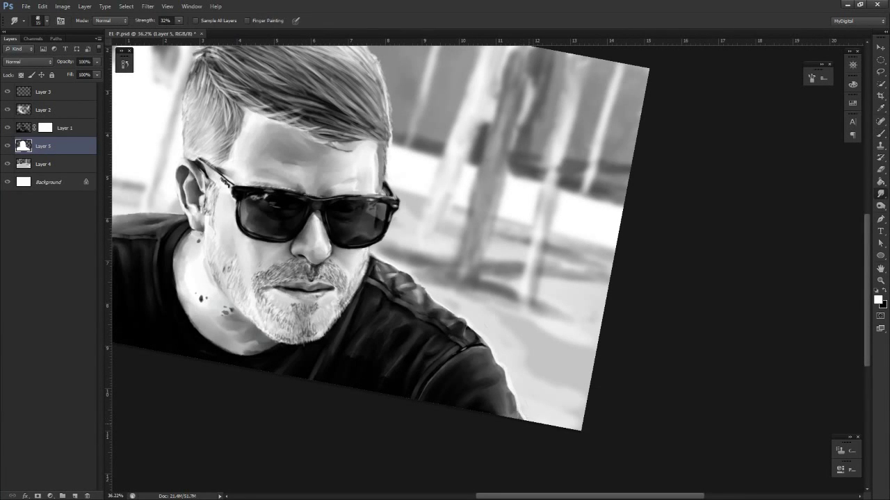
On Layer 1, erase the rough outer edge of the shirt along the shoulder and sleeve
{"action": "key", "text": "z"}
{"action": "left_click_drag", "start_coordinate": [535, 406], "coordinate": [556, 390]}
{"action": "left_click", "coordinate": [22, 130]}
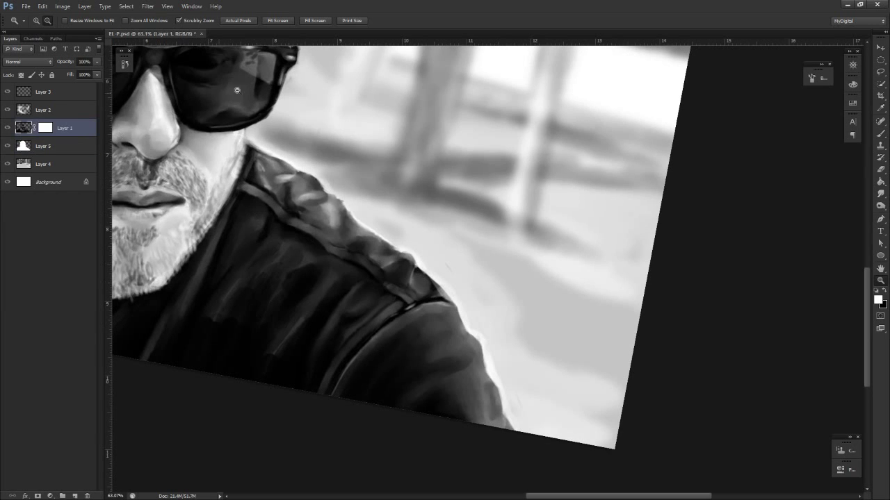
{"action": "key", "text": "e"}
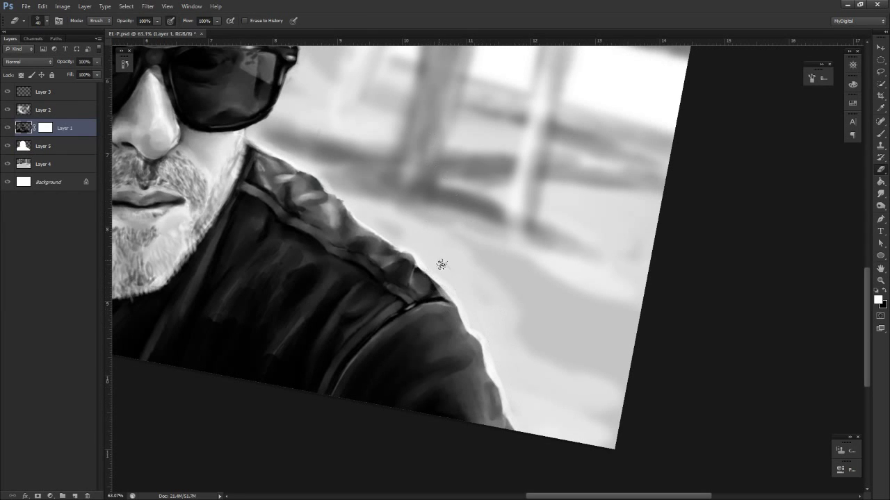
{"action": "left_click_drag", "start_coordinate": [486, 278], "coordinate": [452, 351]}
{"action": "left_click_drag", "start_coordinate": [471, 366], "coordinate": [560, 406]}
Examine the whole portrait and the upper outline of the hair
{"action": "key", "text": "r"}
{"action": "left_click_drag", "start_coordinate": [546, 422], "coordinate": [574, 393]}
{"action": "key", "text": "space"}
{"action": "key", "text": "ctrl+space"}
{"action": "left_click_drag", "start_coordinate": [499, 400], "coordinate": [656, 368]}
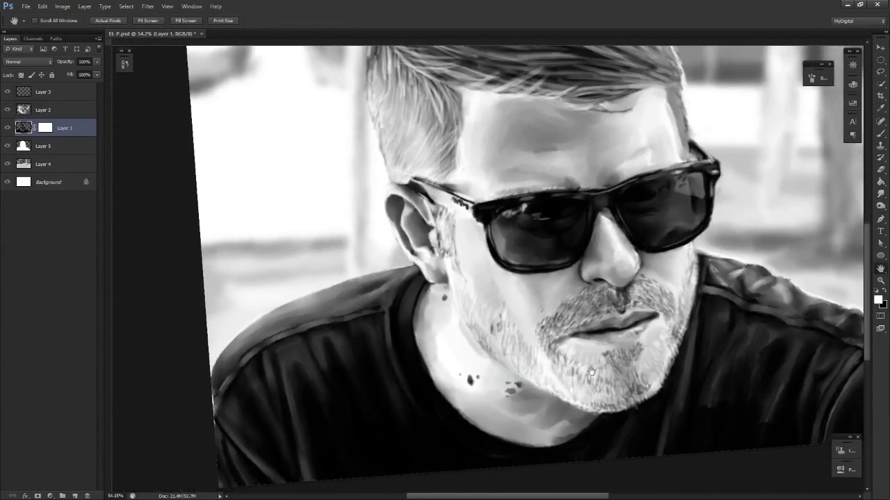
{"action": "left_click_drag", "start_coordinate": [445, 379], "coordinate": [526, 361]}
{"action": "key", "text": "ctrl+space"}
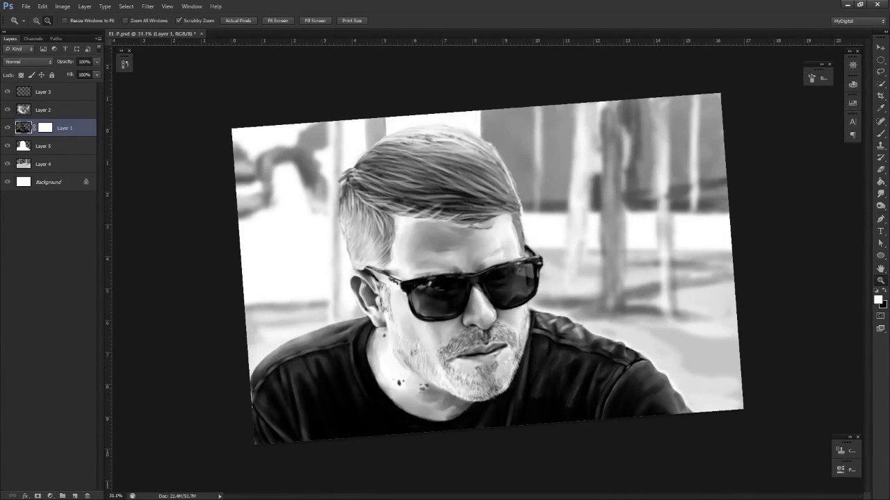
{"action": "right_click", "coordinate": [435, 237]}
{"action": "left_click", "coordinate": [541, 182]}
{"action": "left_click_drag", "start_coordinate": [538, 160], "coordinate": [535, 133]}
{"action": "left_click_drag", "start_coordinate": [616, 322], "coordinate": [583, 332]}
Select Layer 4 and examine the blurred background around the head and shoulders
{"action": "left_click", "coordinate": [20, 149]}
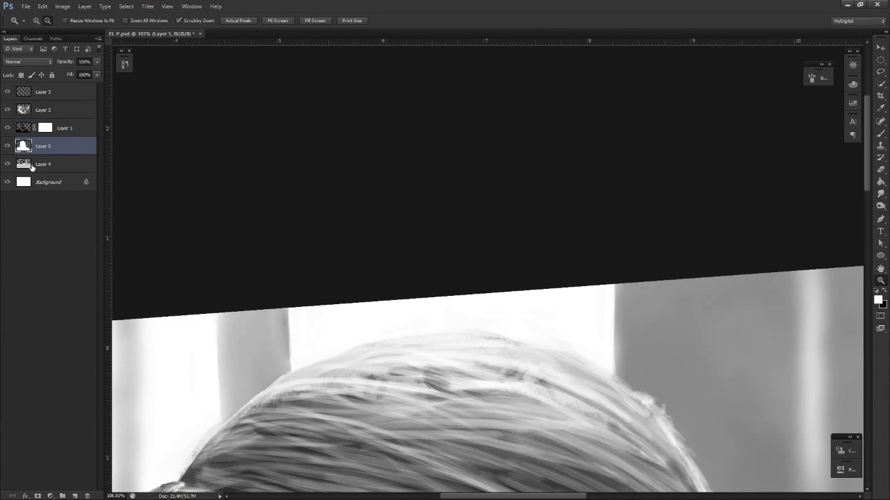
{"action": "left_click", "coordinate": [33, 167]}
{"action": "key", "text": "b"}
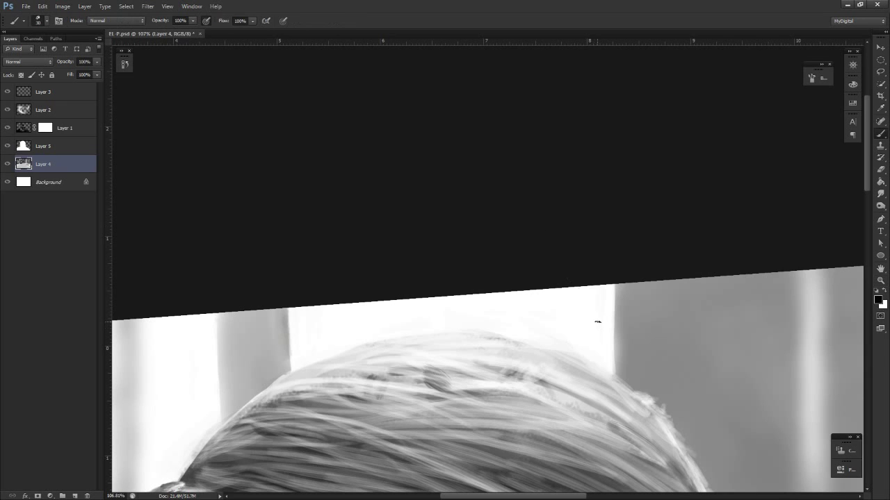
{"action": "key", "text": "z"}
{"action": "left_click_drag", "start_coordinate": [615, 310], "coordinate": [570, 333]}
{"action": "key", "text": "r"}
{"action": "left_click_drag", "start_coordinate": [620, 379], "coordinate": [612, 394]}
{"action": "key", "text": "z"}
{"action": "mouse_move", "coordinate": [602, 317]}
{"action": "left_mouse_down"}
{"action": "mouse_move", "coordinate": [615, 311]}
{"action": "mouse_move", "coordinate": [587, 321]}
{"action": "left_mouse_up"}
{"action": "key", "text": "h"}
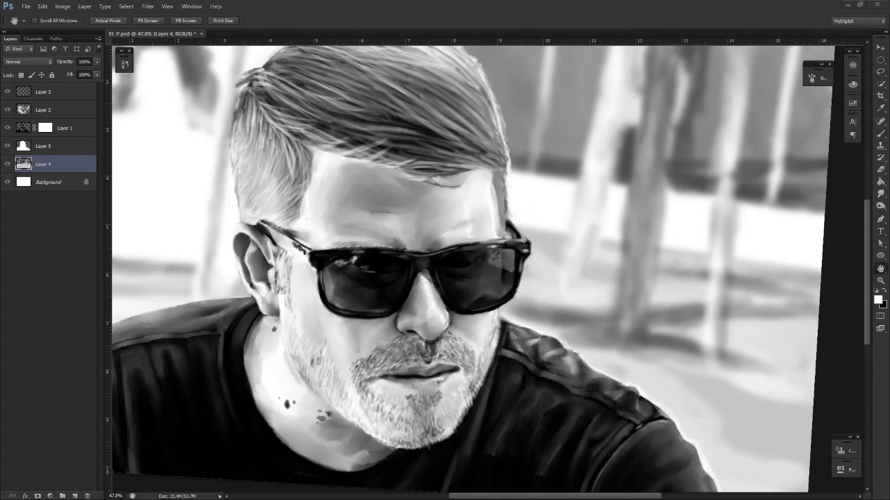
{"action": "scroll", "coordinate": [604, 164], "scroll_direction": "down", "scroll_amount": 5}
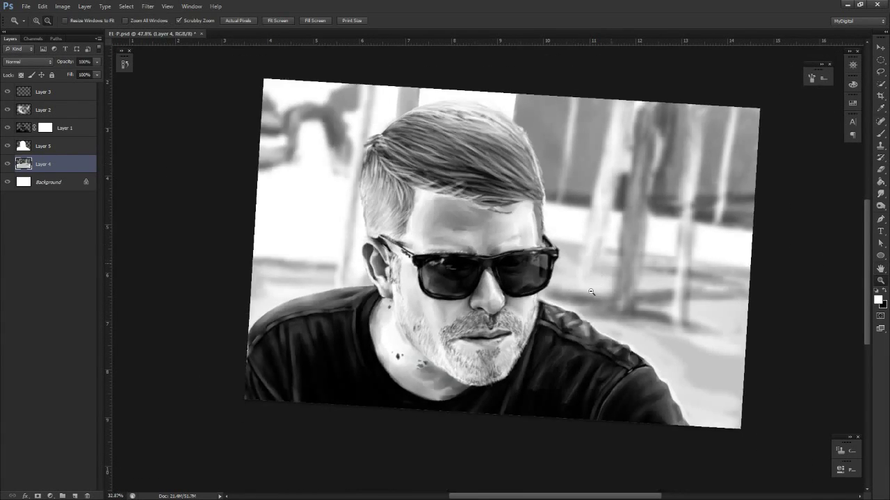
{"action": "key", "text": "r"}
{"action": "left_click_drag", "start_coordinate": [550, 321], "coordinate": [611, 417]}
{"action": "key", "text": "r"}
{"action": "left_click_drag", "start_coordinate": [602, 366], "coordinate": [587, 380]}
{"action": "left_click_drag", "start_coordinate": [578, 378], "coordinate": [578, 459]}
Create a new layer above Layer 4 and choose the soft 300 px brush with black as the foreground colour
{"action": "key", "text": "x"}
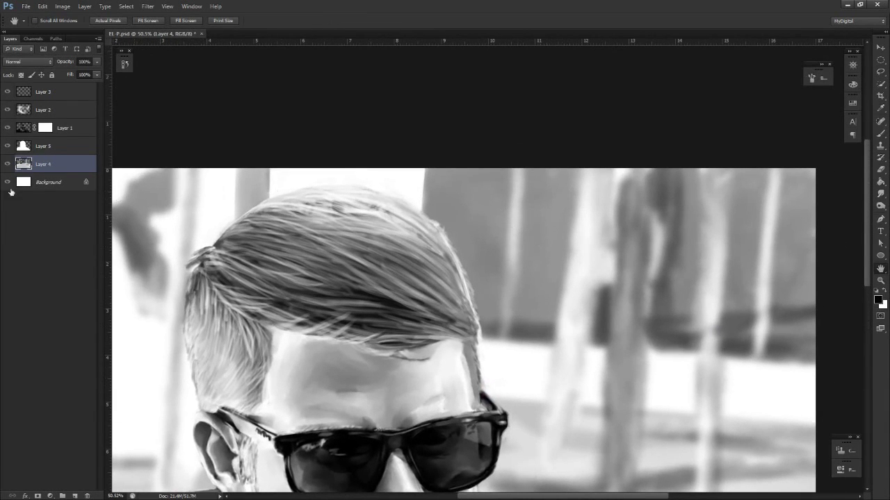
{"action": "left_click", "coordinate": [75, 496]}
{"action": "key", "text": "b"}
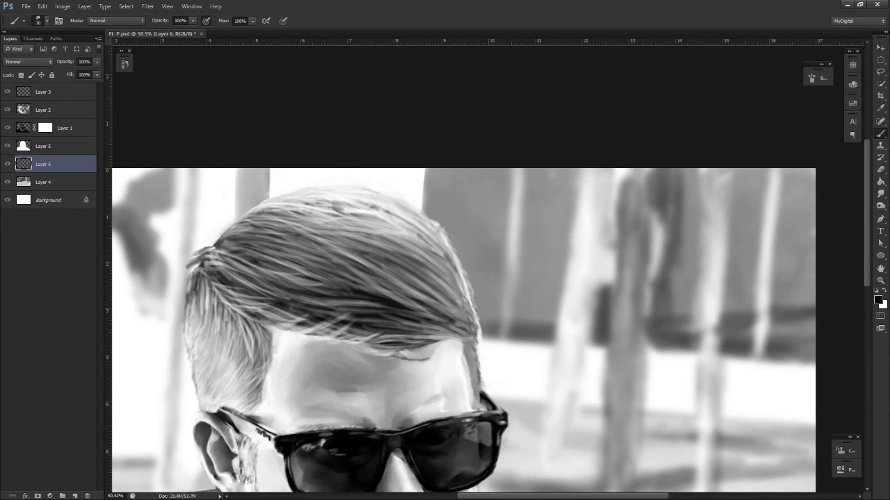
{"action": "right_click", "coordinate": [588, 306]}
{"action": "key", "text": "Escape"}
{"action": "left_click_drag", "start_coordinate": [508, 334], "coordinate": [515, 301]}
{"action": "left_click", "coordinate": [46, 21]}
{"action": "scroll", "coordinate": [202, 157], "scroll_direction": "up", "scroll_amount": 5}
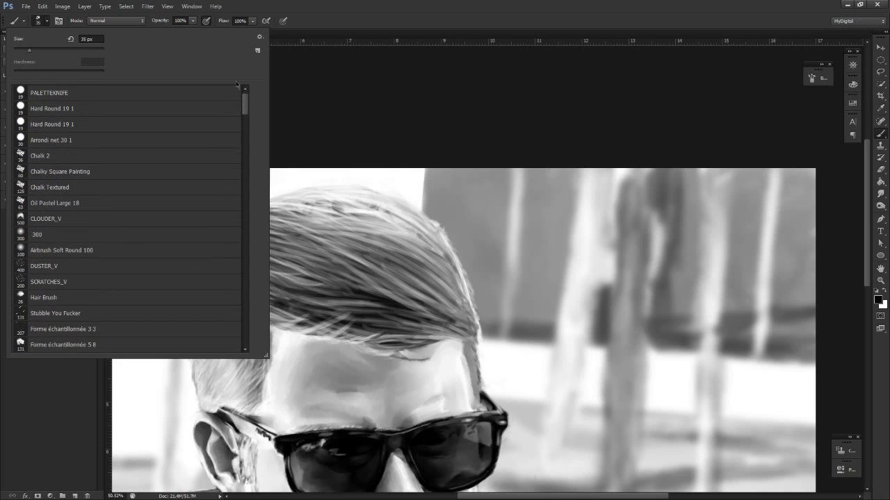
{"action": "left_click", "coordinate": [86, 237]}
{"action": "left_click", "coordinate": [47, 23]}
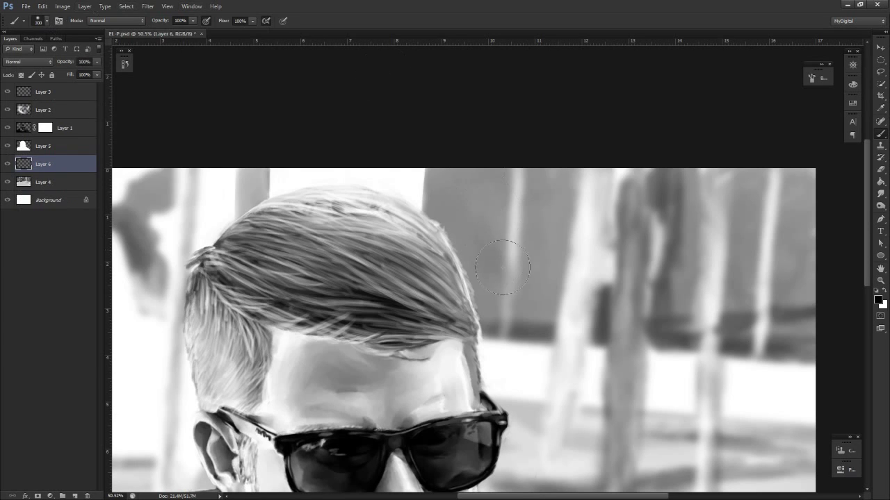
Reduce the brush to 70 px and paint a soft dark vertical stripe beside the narrow pale trunk nearest the hair
{"action": "key", "text": "bracketleft"}
{"action": "key", "text": "bracketleft"}
{"action": "key", "text": "bracketleft"}
{"action": "key", "text": "bracketleft"}
{"action": "key", "text": "bracketleft"}
{"action": "key", "text": "bracketleft"}
{"action": "key", "text": "bracketleft"}
{"action": "key", "text": "bracketleft"}
{"action": "key", "text": "bracketleft"}
{"action": "left_click_drag", "start_coordinate": [540, 169], "coordinate": [516, 306]}
{"action": "key", "text": "ctrl+z"}
{"action": "mouse_move", "coordinate": [533, 169]}
{"action": "left_mouse_down"}
{"action": "mouse_move", "coordinate": [515, 340]}
{"action": "mouse_move", "coordinate": [531, 174]}
{"action": "mouse_move", "coordinate": [515, 332]}
{"action": "left_mouse_up"}
{"action": "key", "text": "ctrl+z"}
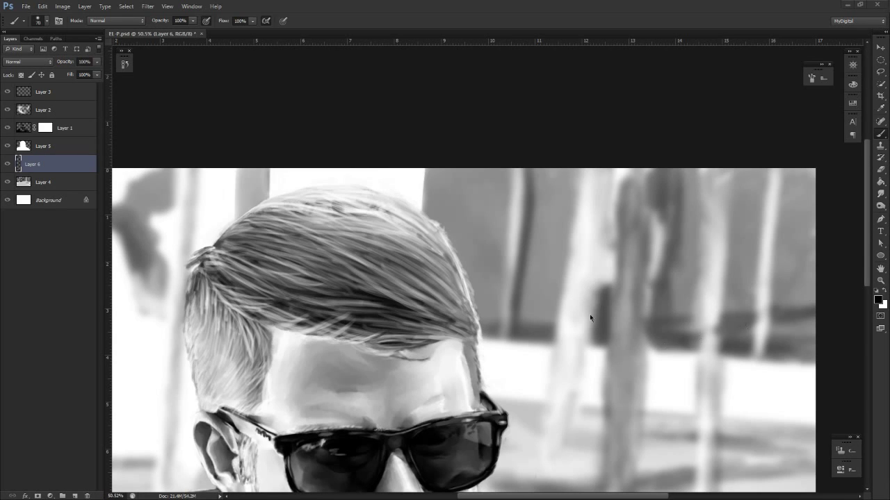
Smudge the dark stripe along its length and erase its outer edge to blend it into the grey background
{"action": "key", "text": "r"}
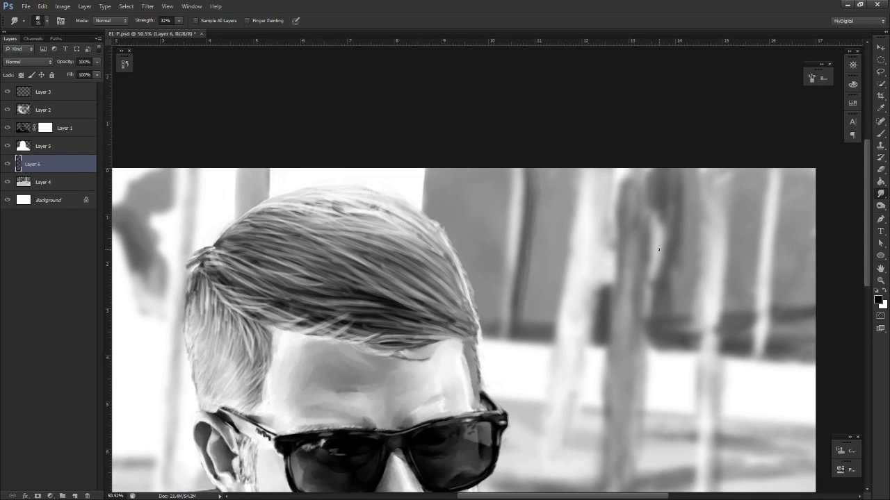
{"action": "key", "text": "ctrl+space"}
{"action": "left_click_drag", "start_coordinate": [549, 255], "coordinate": [504, 253]}
{"action": "key", "text": "r"}
{"action": "left_click_drag", "start_coordinate": [581, 228], "coordinate": [582, 329]}
{"action": "key", "text": "space"}
{"action": "left_click_drag", "start_coordinate": [636, 305], "coordinate": [526, 368]}
{"action": "key", "text": "r"}
{"action": "left_click_drag", "start_coordinate": [526, 368], "coordinate": [615, 178]}
{"action": "key", "text": "ctrl+space"}
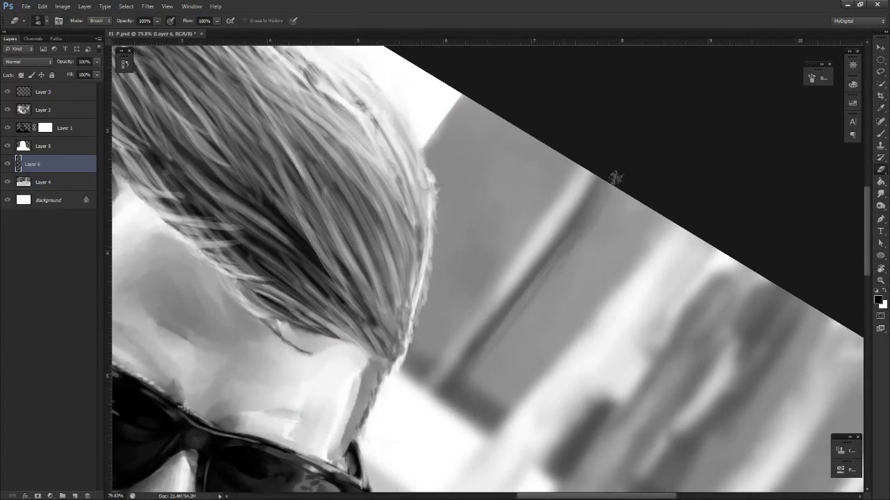
{"action": "key", "text": "s"}
{"action": "left_click_drag", "start_coordinate": [535, 278], "coordinate": [464, 373]}
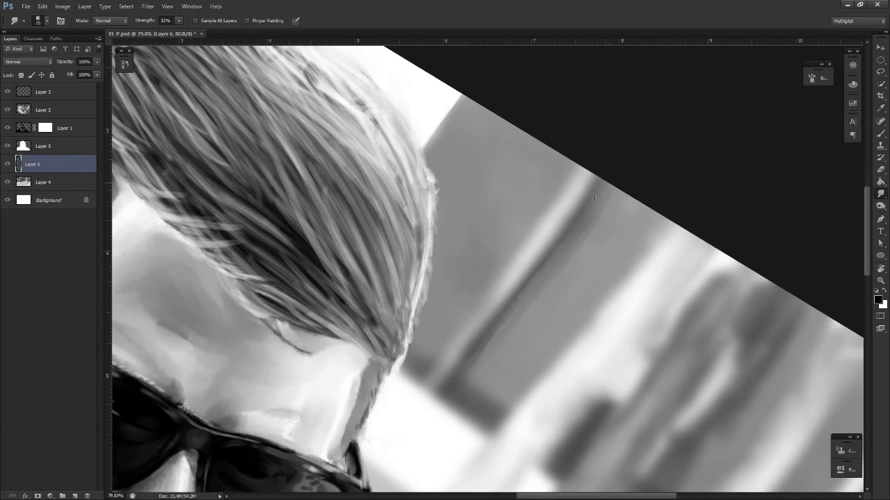
{"action": "key", "text": "e"}
{"action": "left_click_drag", "start_coordinate": [594, 218], "coordinate": [516, 321]}
{"action": "key", "text": "s"}
Examine the whole painting to judge the new stripe within the background
{"action": "key", "text": "z"}
{"action": "left_click_drag", "start_coordinate": [610, 208], "coordinate": [535, 216]}
{"action": "key", "text": "r"}
{"action": "left_click_drag", "start_coordinate": [646, 421], "coordinate": [755, 294]}
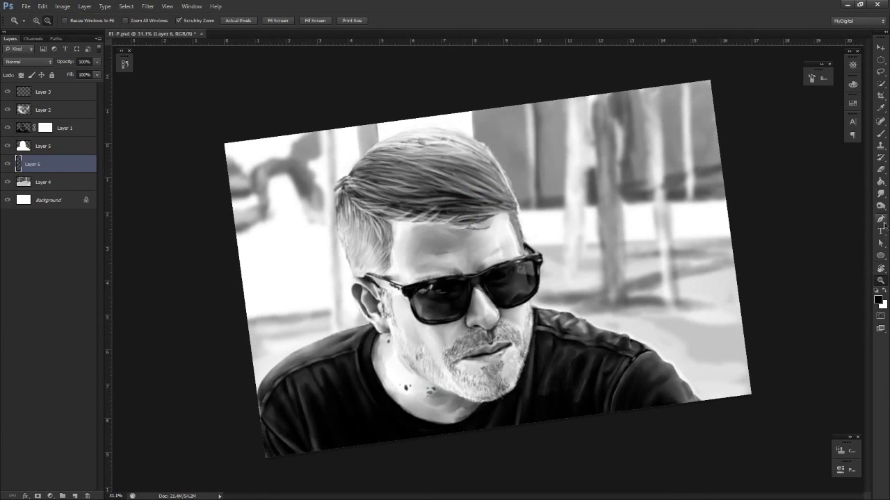
{"action": "key", "text": "r"}
{"action": "left_click_drag", "start_coordinate": [782, 268], "coordinate": [694, 320]}
{"action": "key", "text": "z"}
{"action": "left_click_drag", "start_coordinate": [681, 279], "coordinate": [708, 272]}
{"action": "key", "text": "r"}
{"action": "mouse_move", "coordinate": [695, 268]}
{"action": "left_mouse_down"}
{"action": "mouse_move", "coordinate": [689, 280]}
{"action": "mouse_move", "coordinate": [705, 264]}
{"action": "left_mouse_up"}
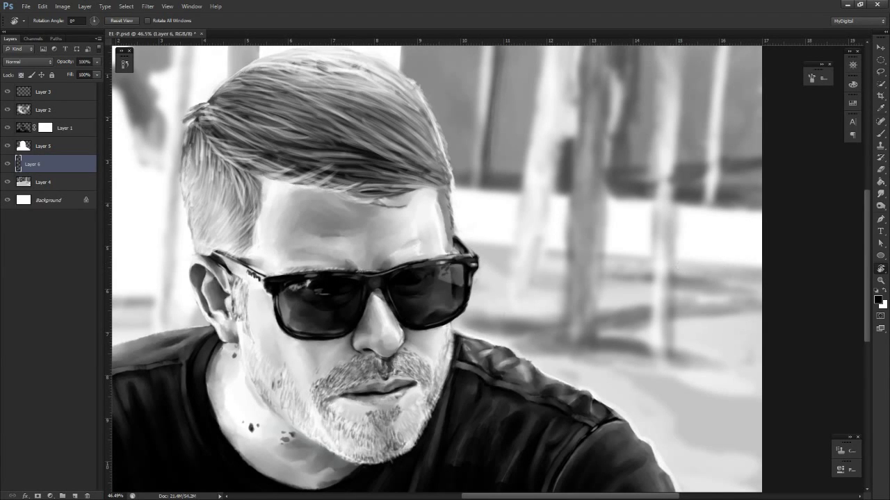
{"action": "left_click_drag", "start_coordinate": [889, 209], "coordinate": [786, 0]}
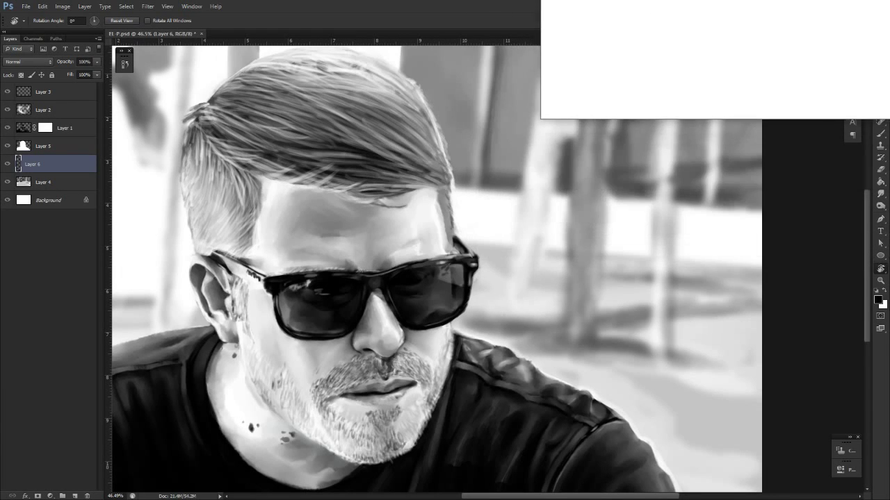
{"action": "left_click_drag", "start_coordinate": [594, 101], "coordinate": [469, 101]}
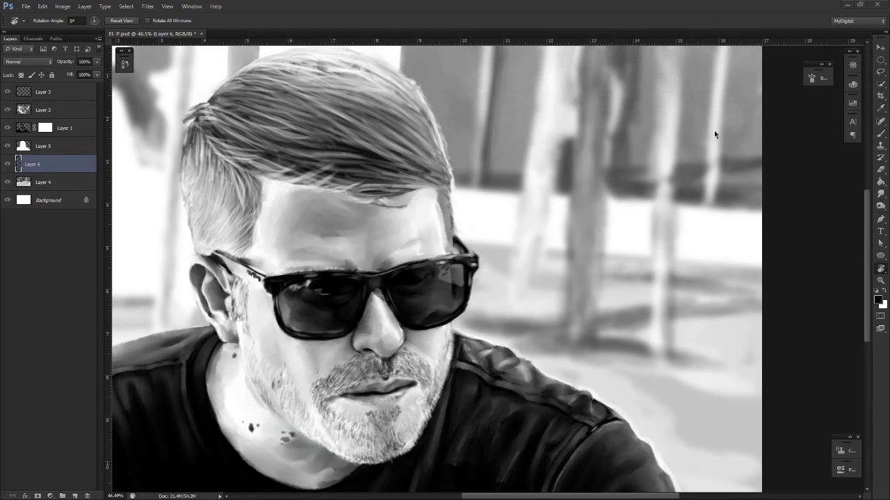
{"action": "key", "text": "z"}
{"action": "left_click", "coordinate": [539, 209], "text": "alt"}
{"action": "scroll", "coordinate": [538, 209], "scroll_direction": "down", "scroll_amount": 2}
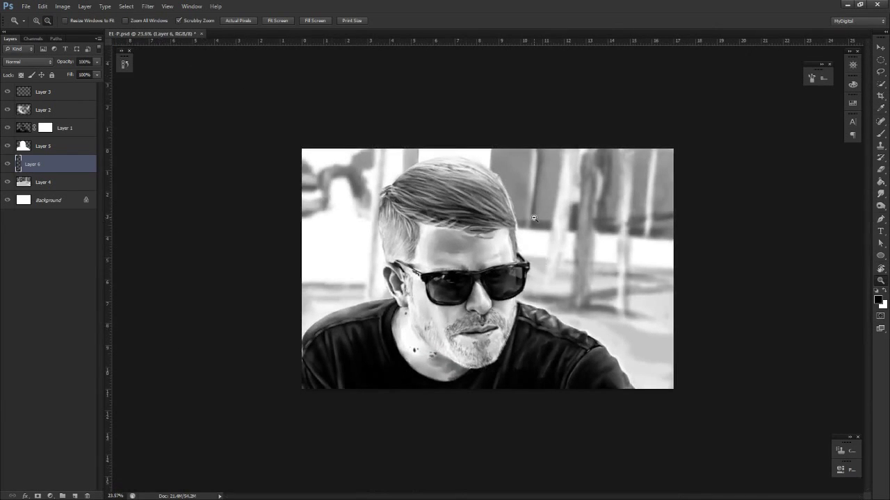
Examine the stripe beside the hair, the face and the shoulders up close and from a rotated view
{"action": "scroll", "coordinate": [550, 225], "scroll_direction": "up", "scroll_amount": 4}
{"action": "key", "text": "r"}
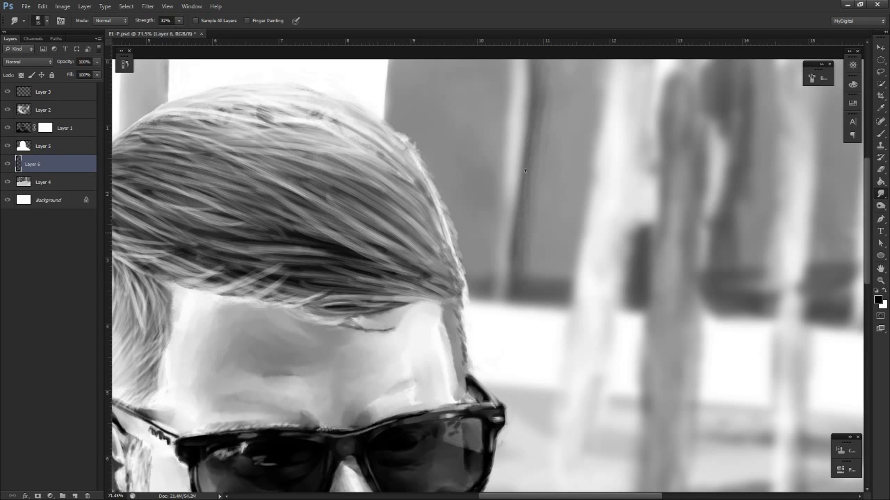
{"action": "key", "text": "z"}
{"action": "left_click_drag", "start_coordinate": [533, 243], "coordinate": [445, 253]}
{"action": "key", "text": "r"}
{"action": "left_click_drag", "start_coordinate": [785, 331], "coordinate": [831, 483]}
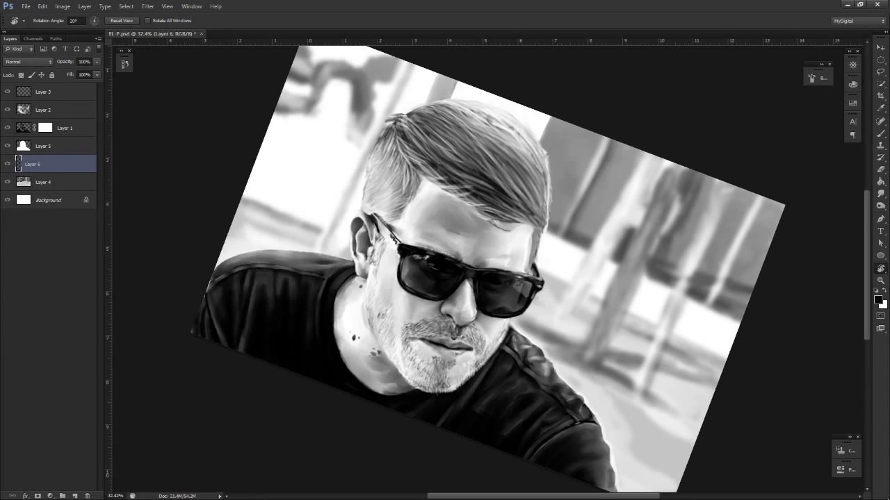
{"action": "key", "text": "ctrl+space"}
{"action": "left_click_drag", "start_coordinate": [538, 295], "coordinate": [580, 305]}
{"action": "left_click_drag", "start_coordinate": [554, 336], "coordinate": [572, 314]}
{"action": "key", "text": "space"}
{"action": "left_click_drag", "start_coordinate": [542, 346], "coordinate": [690, 351]}
{"action": "key", "text": "alt+space"}
{"action": "left_click_drag", "start_coordinate": [586, 320], "coordinate": [559, 359]}
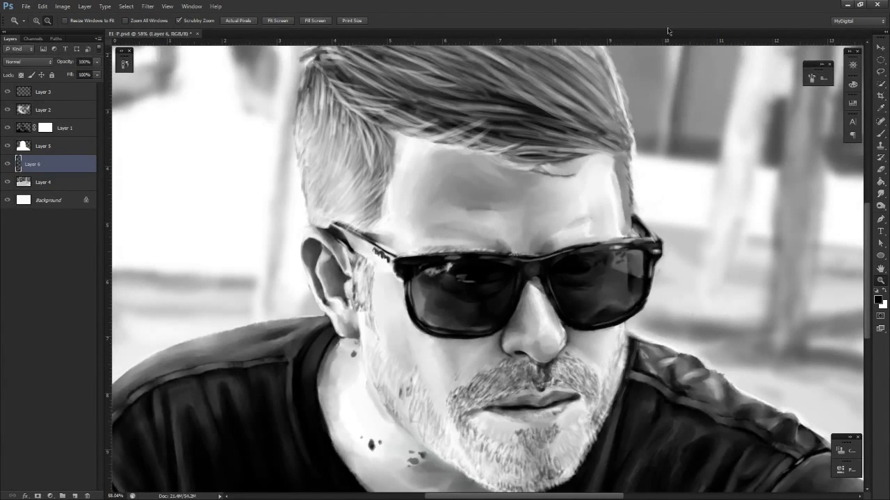
{"action": "left_click_drag", "start_coordinate": [603, 206], "coordinate": [571, 225]}
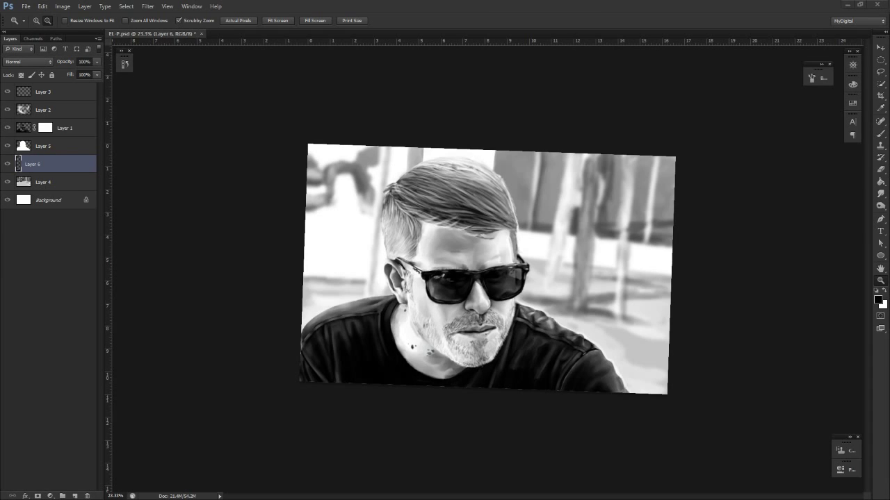
Select Layer 1 and smudge the shirt's chest folds below the shoulder seam at 32% strength
{"action": "left_click", "coordinate": [26, 129]}
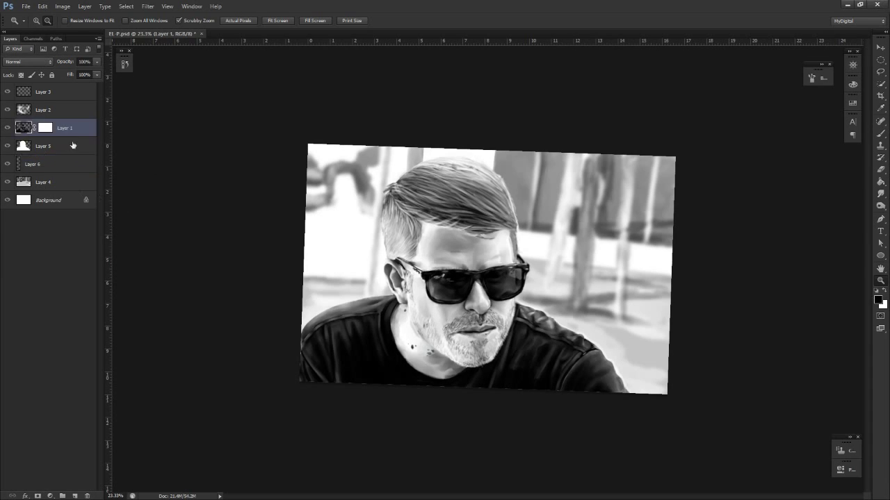
{"action": "left_click_drag", "start_coordinate": [449, 324], "coordinate": [592, 378]}
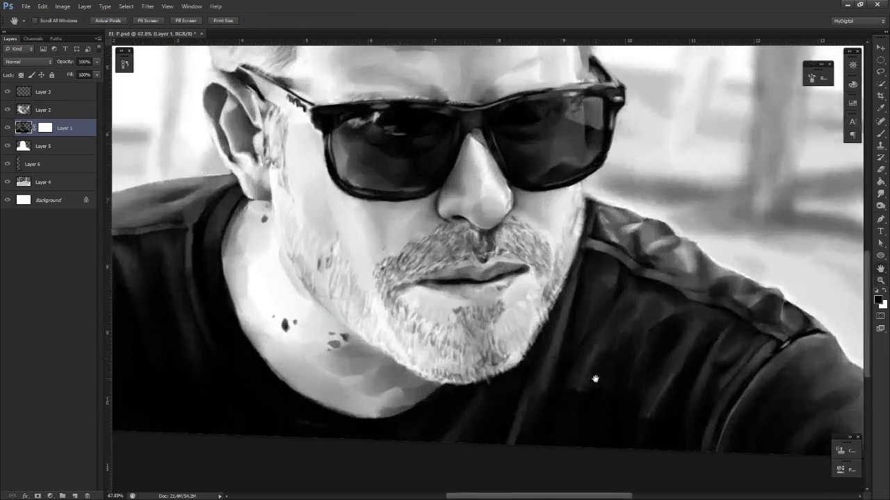
{"action": "left_click_drag", "start_coordinate": [633, 299], "coordinate": [521, 304]}
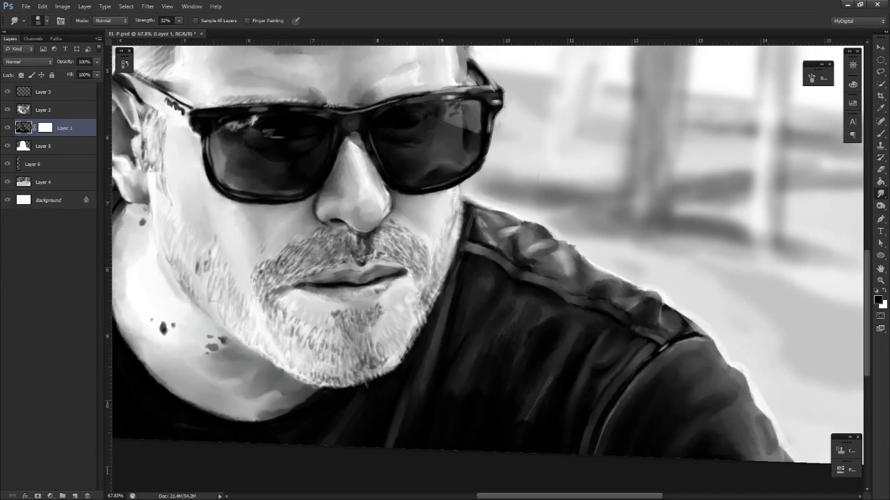
{"action": "left_click_drag", "start_coordinate": [889, 115], "coordinate": [889, 239]}
{"action": "key", "text": "z"}
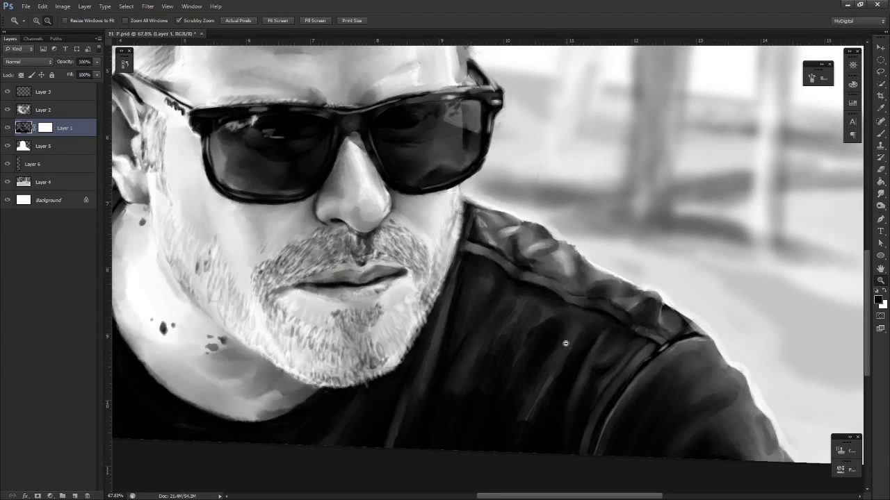
{"action": "key", "text": "r"}
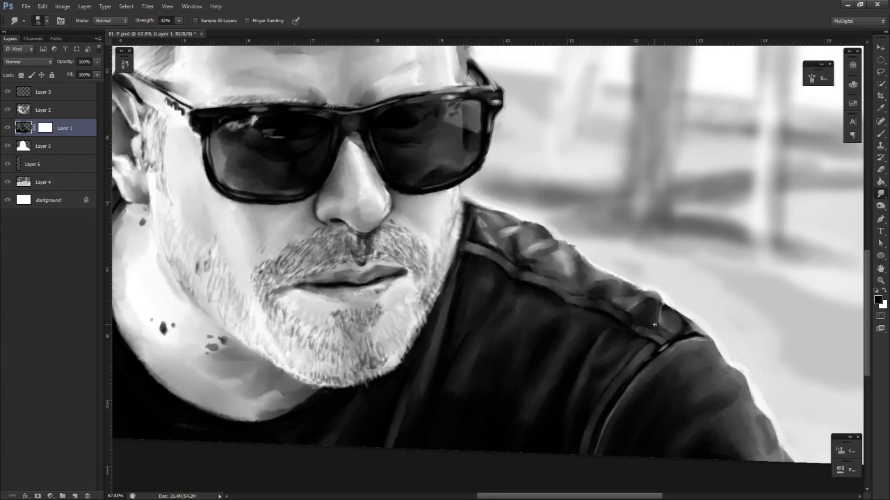
Examine the smudged chest folds, the shoulder seam and the sleeve at several magnifications
{"action": "key", "text": "z"}
{"action": "left_click_drag", "start_coordinate": [544, 380], "coordinate": [503, 423]}
{"action": "key", "text": "r"}
{"action": "scroll", "coordinate": [536, 405], "scroll_direction": "up", "scroll_amount": 8}
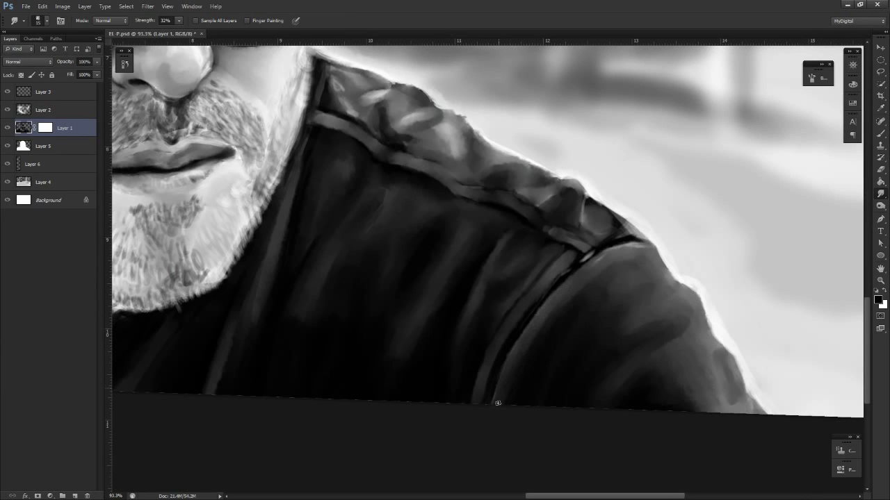
{"action": "key", "text": "z"}
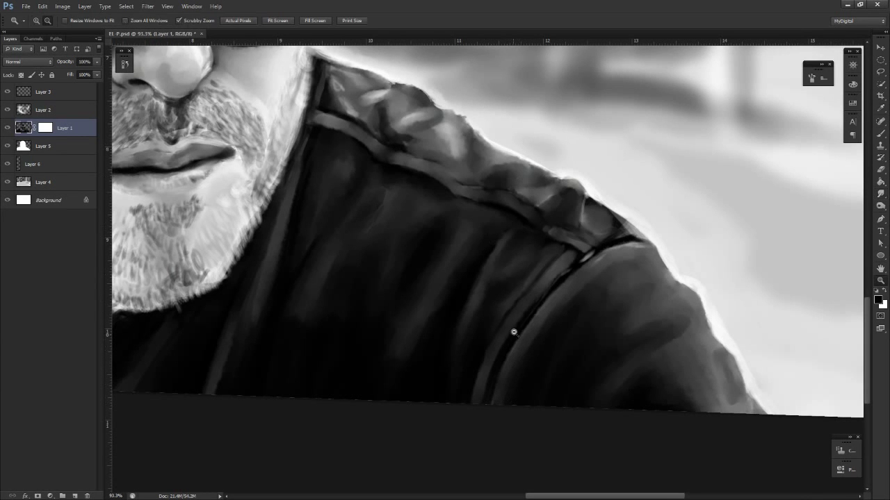
{"action": "left_click_drag", "start_coordinate": [562, 372], "coordinate": [522, 408]}
{"action": "key", "text": "b"}
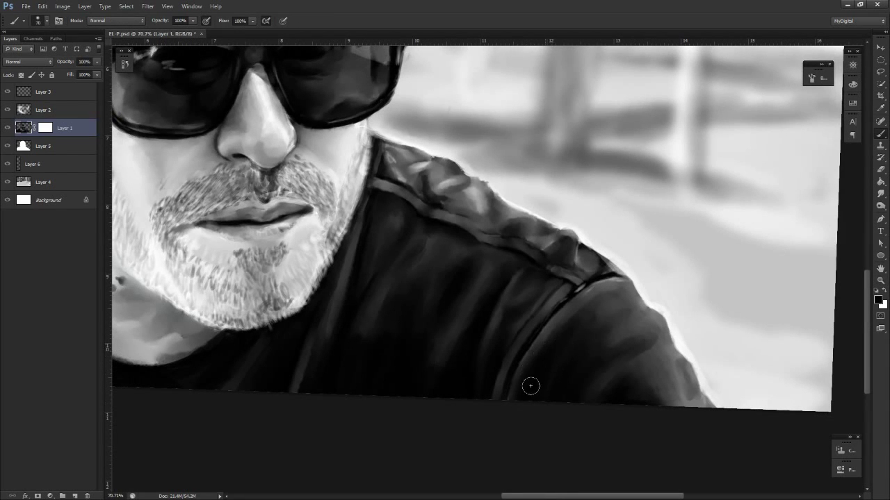
{"action": "key", "text": "z"}
{"action": "left_click_drag", "start_coordinate": [554, 413], "coordinate": [522, 417]}
{"action": "key", "text": "r"}
{"action": "left_click_drag", "start_coordinate": [575, 418], "coordinate": [572, 394]}
{"action": "key", "text": "z"}
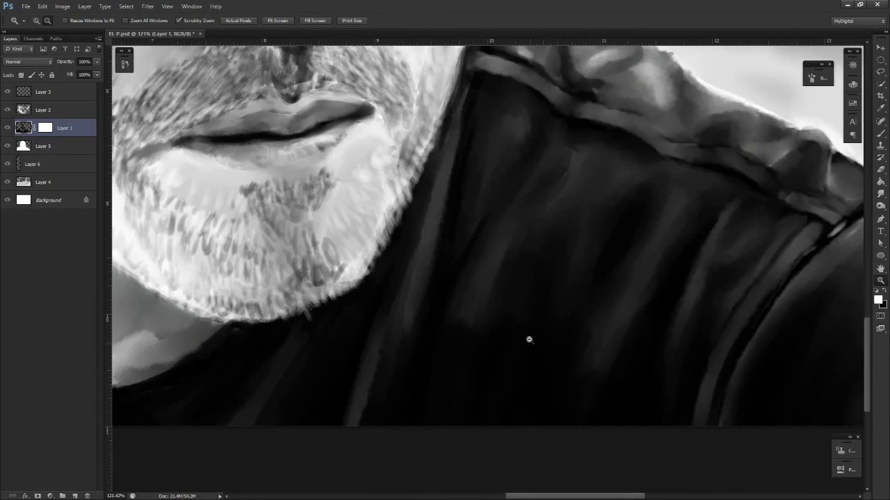
Paint soft light folds and dark gaps into the lower chest of the shirt with the 70 px brush
{"action": "key", "text": "b"}
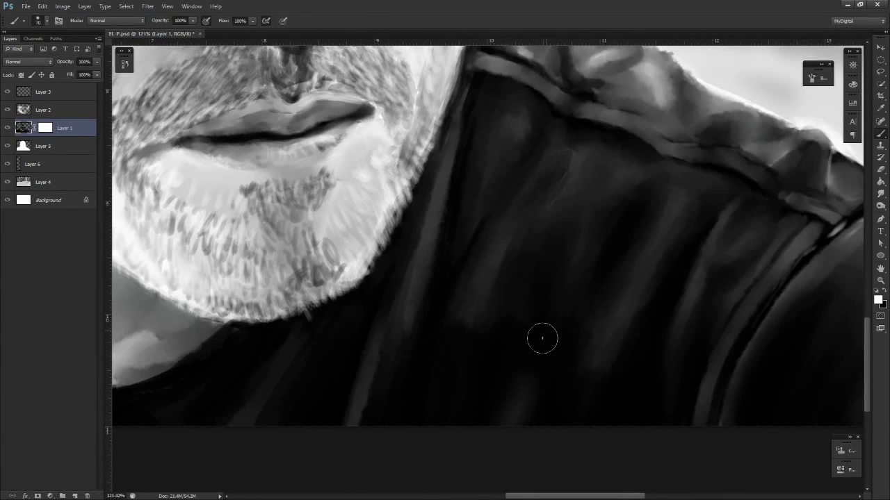
{"action": "key", "text": "x"}
{"action": "key", "text": "ctrl+alt+space"}
{"action": "left_click_drag", "start_coordinate": [547, 444], "coordinate": [575, 456]}
{"action": "key", "text": "r"}
{"action": "mouse_move", "coordinate": [578, 456]}
{"action": "left_mouse_down"}
{"action": "mouse_move", "coordinate": [546, 473]}
{"action": "mouse_move", "coordinate": [421, 467]}
{"action": "mouse_move", "coordinate": [569, 442]}
{"action": "left_mouse_up"}
{"action": "key", "text": "z"}
{"action": "left_click_drag", "start_coordinate": [565, 409], "coordinate": [549, 326]}
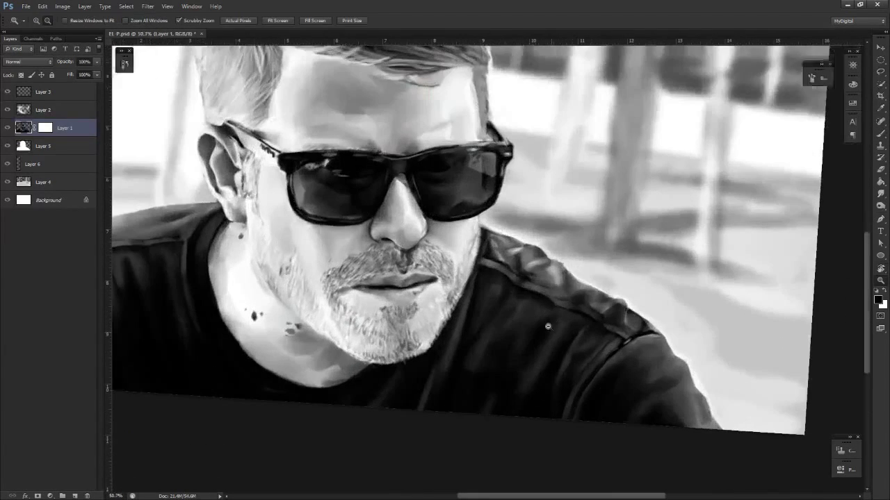
{"action": "key", "text": "x"}
{"action": "key", "text": "b"}
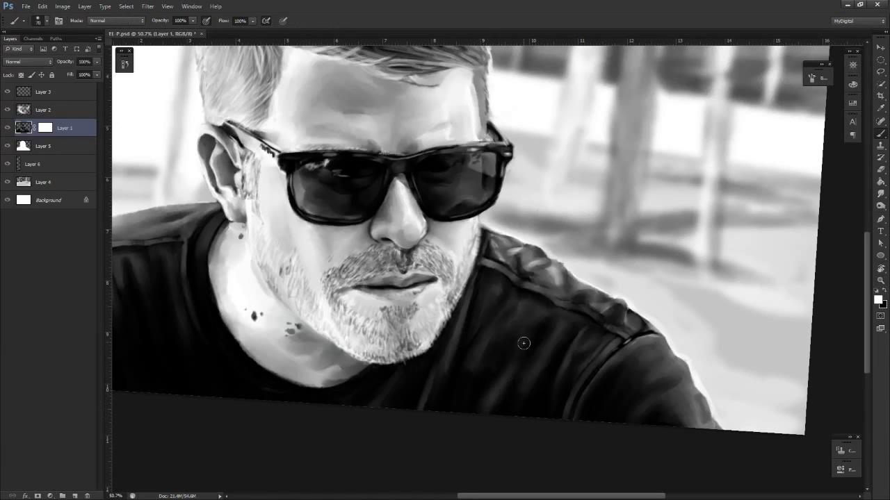
{"action": "key", "text": "x"}
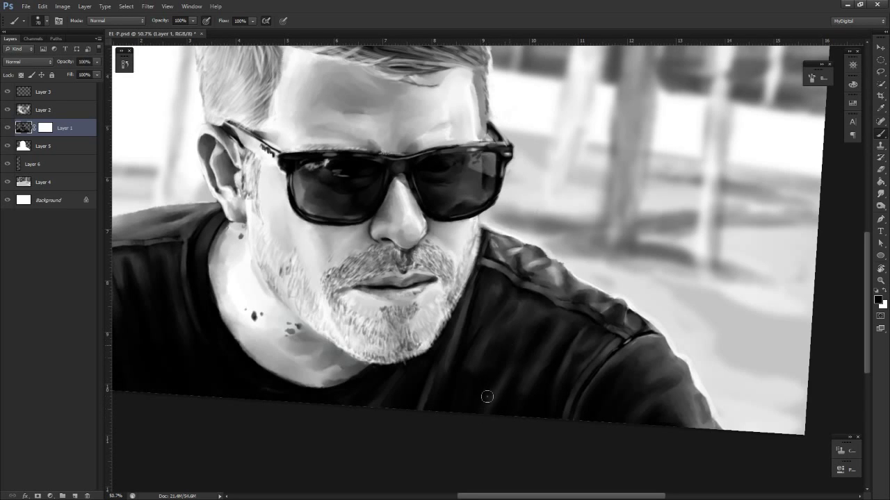
{"action": "left_click_drag", "start_coordinate": [487, 397], "coordinate": [512, 330]}
Reduce the brush to 40 px and paint finer light and dark folds across the shirt's chest
{"action": "key", "text": "x"}
{"action": "key", "text": "bracketleft"}
{"action": "key", "text": "bracketleft"}
{"action": "key", "text": "bracketleft"}
{"action": "key", "text": "x"}
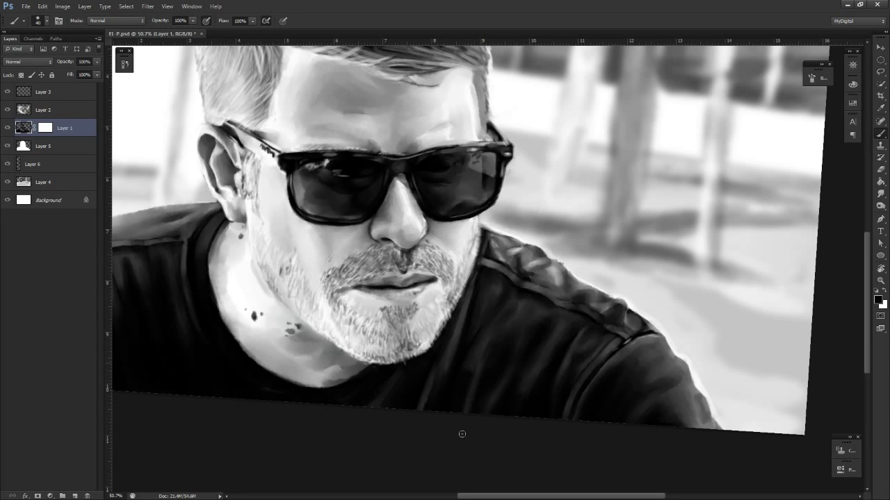
{"action": "key", "text": "x"}
{"action": "mouse_move", "coordinate": [473, 386]}
{"action": "left_mouse_down"}
{"action": "mouse_move", "coordinate": [505, 329]}
{"action": "mouse_move", "coordinate": [500, 337]}
{"action": "mouse_move", "coordinate": [515, 330]}
{"action": "mouse_move", "coordinate": [471, 394]}
{"action": "left_mouse_up"}
{"action": "key", "text": "x"}
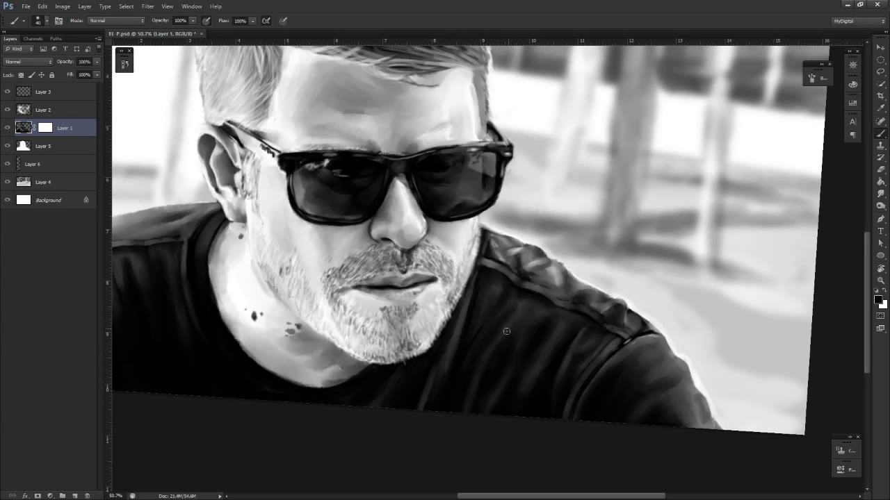
Refine the light and dark chest folds beside the chin with the small brush
{"action": "key", "text": "z"}
{"action": "left_click_drag", "start_coordinate": [521, 324], "coordinate": [479, 334]}
{"action": "key", "text": "r"}
{"action": "mouse_move", "coordinate": [534, 385]}
{"action": "left_mouse_down"}
{"action": "mouse_move", "coordinate": [422, 439]}
{"action": "mouse_move", "coordinate": [533, 365]}
{"action": "mouse_move", "coordinate": [554, 366]}
{"action": "mouse_move", "coordinate": [524, 379]}
{"action": "mouse_move", "coordinate": [560, 378]}
{"action": "left_mouse_up"}
{"action": "key", "text": "z"}
{"action": "key", "text": "x"}
{"action": "key", "text": "b"}
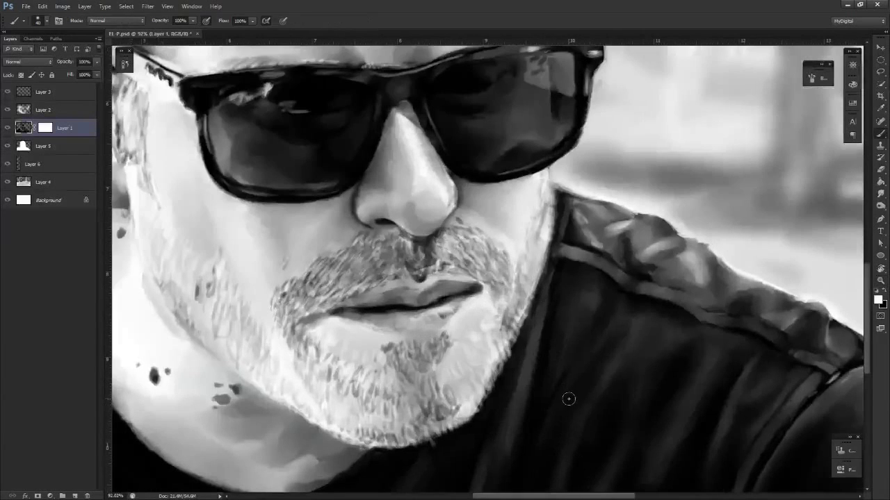
{"action": "key", "text": "x"}
{"action": "key", "text": "space"}
{"action": "key", "text": "ctrl+space"}
{"action": "mouse_move", "coordinate": [554, 435]}
{"action": "left_mouse_down"}
{"action": "mouse_move", "coordinate": [535, 390]}
{"action": "mouse_move", "coordinate": [514, 386]}
{"action": "left_mouse_up"}
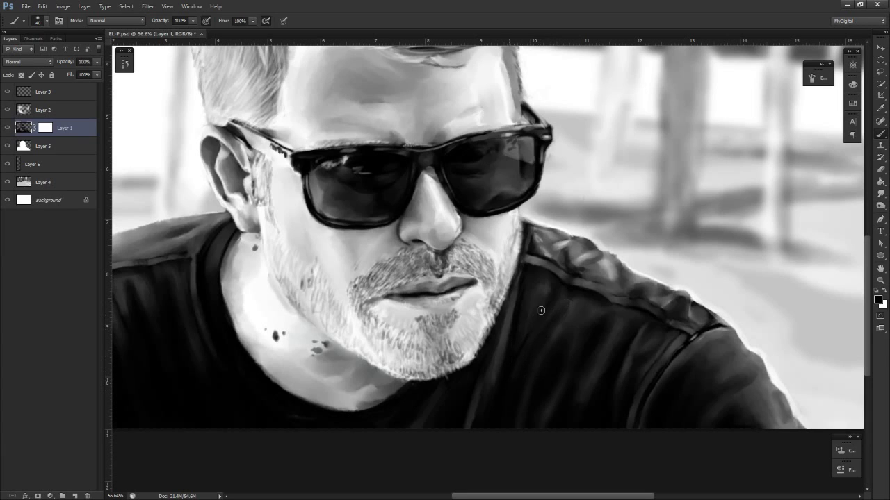
Examine the whole painting, then the chest folds from a rotated view
{"action": "scroll", "coordinate": [552, 324], "scroll_direction": "down", "scroll_amount": 4}
{"action": "key", "text": "r"}
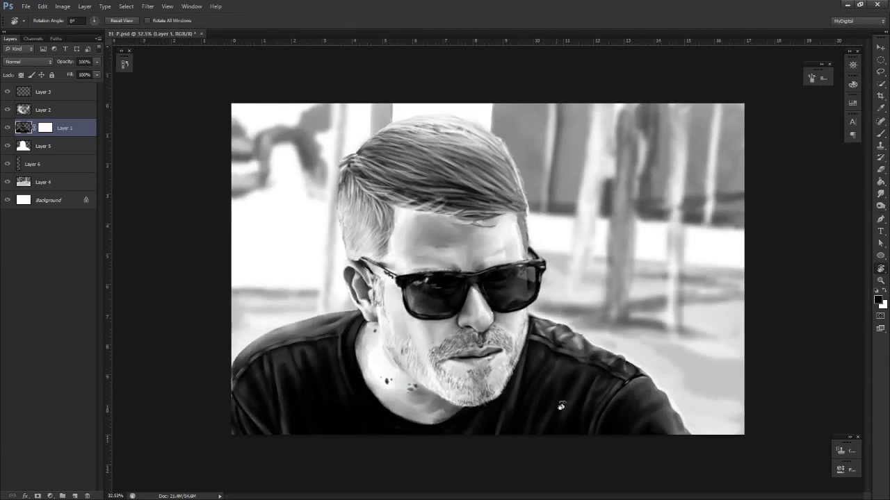
{"action": "left_click_drag", "start_coordinate": [561, 405], "coordinate": [523, 425]}
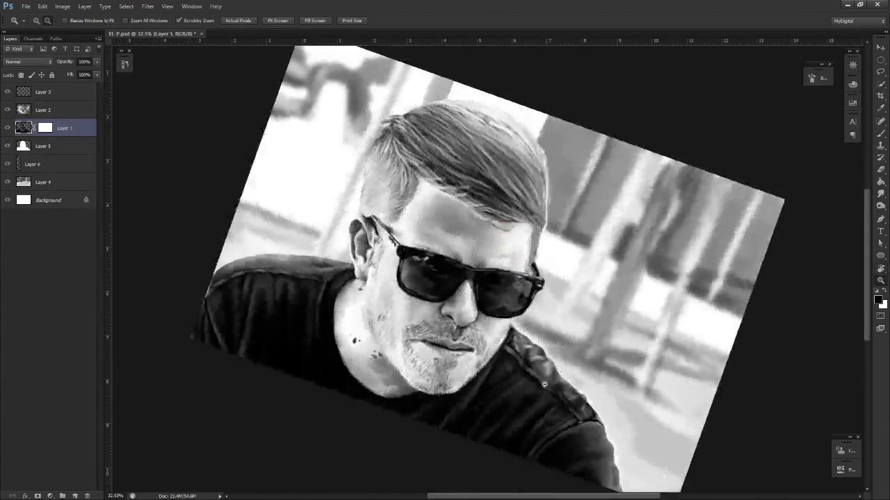
{"action": "left_click_drag", "start_coordinate": [527, 384], "coordinate": [591, 389]}
{"action": "left_click_drag", "start_coordinate": [531, 419], "coordinate": [599, 361]}
{"action": "key", "text": "r"}
{"action": "mouse_move", "coordinate": [587, 404]}
{"action": "left_mouse_down"}
{"action": "mouse_move", "coordinate": [598, 392]}
{"action": "mouse_move", "coordinate": [556, 279]}
{"action": "left_mouse_up"}
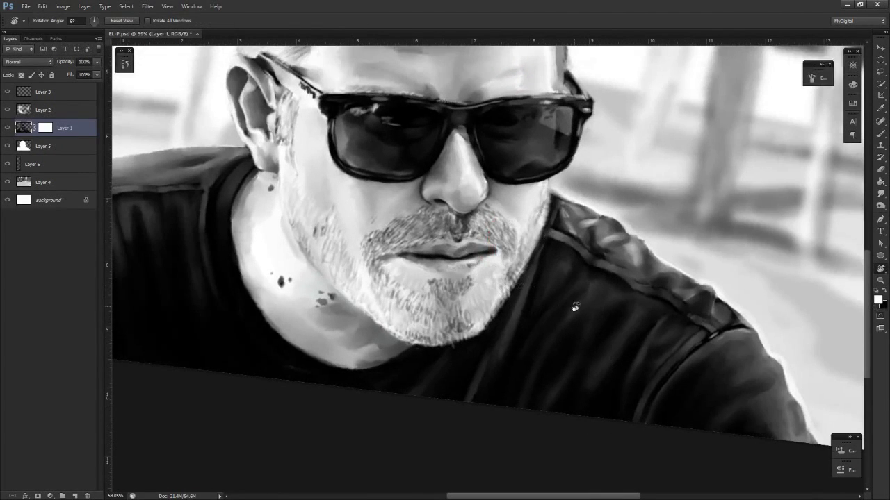
Darken the top of the chest folds just beneath the shoulder seam
{"action": "key", "text": "b"}
{"action": "key", "text": "x"}
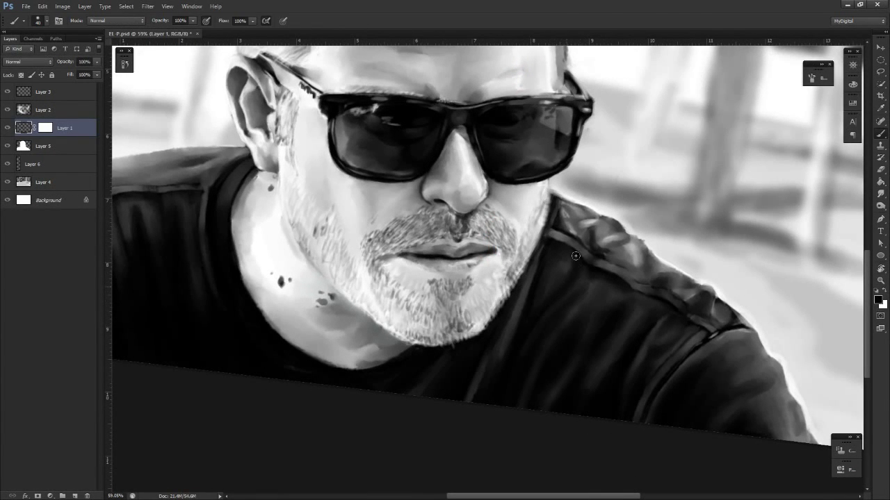
{"action": "left_click_drag", "start_coordinate": [572, 262], "coordinate": [551, 300]}
{"action": "mouse_move", "coordinate": [588, 269]}
{"action": "left_mouse_down"}
{"action": "mouse_move", "coordinate": [559, 299]}
{"action": "mouse_move", "coordinate": [520, 285]}
{"action": "left_mouse_up"}
Repaint the grey patch beneath the shoulder seam with alternating black and white strokes to define its folds
{"action": "key", "text": "z"}
{"action": "key", "text": "r"}
{"action": "mouse_move", "coordinate": [582, 397]}
{"action": "left_mouse_down"}
{"action": "mouse_move", "coordinate": [543, 427]}
{"action": "mouse_move", "coordinate": [398, 411]}
{"action": "mouse_move", "coordinate": [565, 417]}
{"action": "mouse_move", "coordinate": [610, 361]}
{"action": "mouse_move", "coordinate": [577, 393]}
{"action": "mouse_move", "coordinate": [596, 425]}
{"action": "mouse_move", "coordinate": [540, 403]}
{"action": "left_mouse_up"}
{"action": "key", "text": "z"}
{"action": "key", "text": "r"}
{"action": "key", "text": "z"}
{"action": "key", "text": "h"}
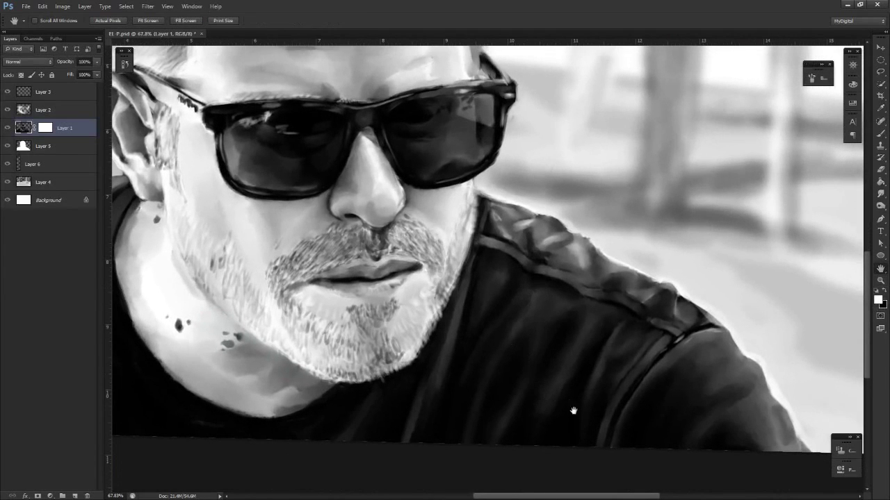
{"action": "key", "text": "b"}
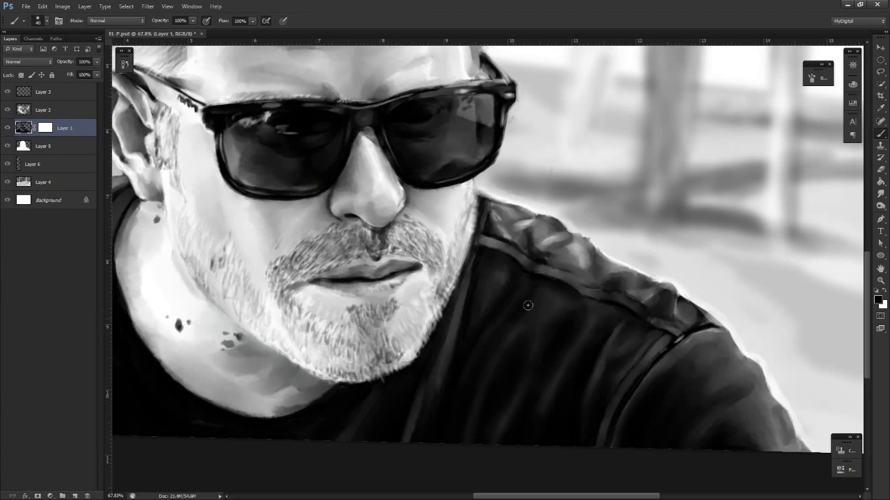
{"action": "mouse_move", "coordinate": [525, 306]}
{"action": "left_mouse_down"}
{"action": "mouse_move", "coordinate": [527, 294]}
{"action": "mouse_move", "coordinate": [514, 312]}
{"action": "mouse_move", "coordinate": [539, 284]}
{"action": "left_mouse_up"}
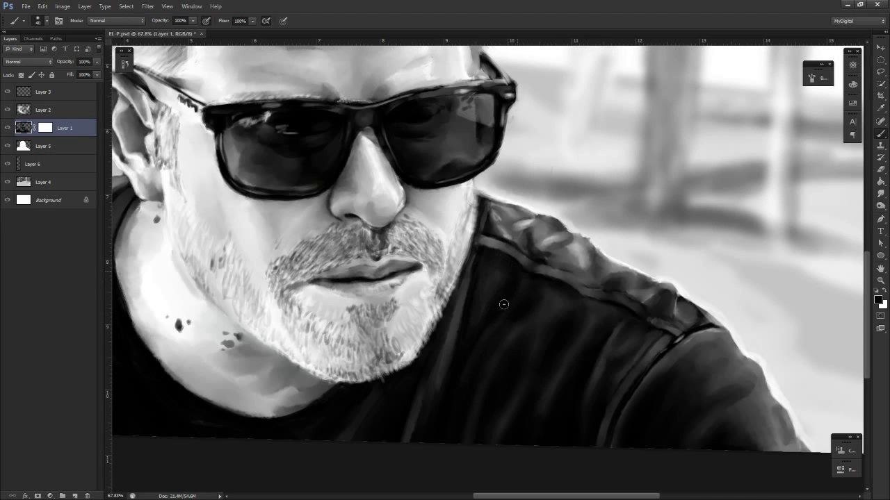
{"action": "key", "text": "x"}
{"action": "key", "text": "x"}
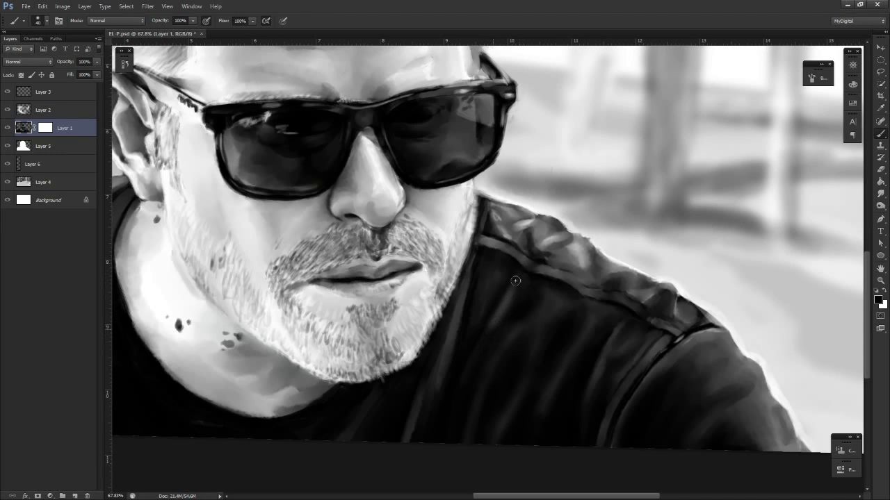
{"action": "left_click_drag", "start_coordinate": [524, 294], "coordinate": [487, 299]}
Examine the repainted folds up close and in relation to the face and both shoulders
{"action": "key", "text": "r"}
{"action": "mouse_move", "coordinate": [558, 372]}
{"action": "left_mouse_down"}
{"action": "mouse_move", "coordinate": [429, 447]}
{"action": "mouse_move", "coordinate": [558, 374]}
{"action": "left_mouse_up"}
{"action": "scroll", "coordinate": [558, 374], "scroll_direction": "up", "scroll_amount": 5}
{"action": "key", "text": "z"}
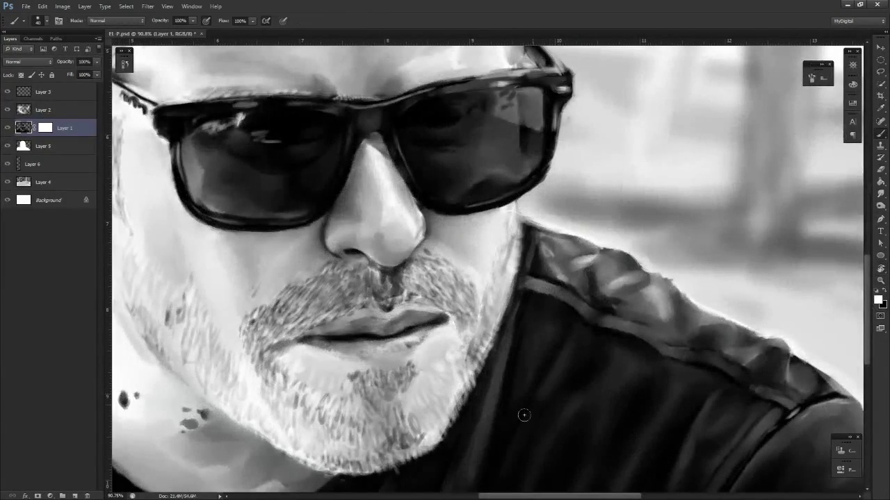
{"action": "scroll", "coordinate": [553, 409], "scroll_direction": "down", "scroll_amount": 3}
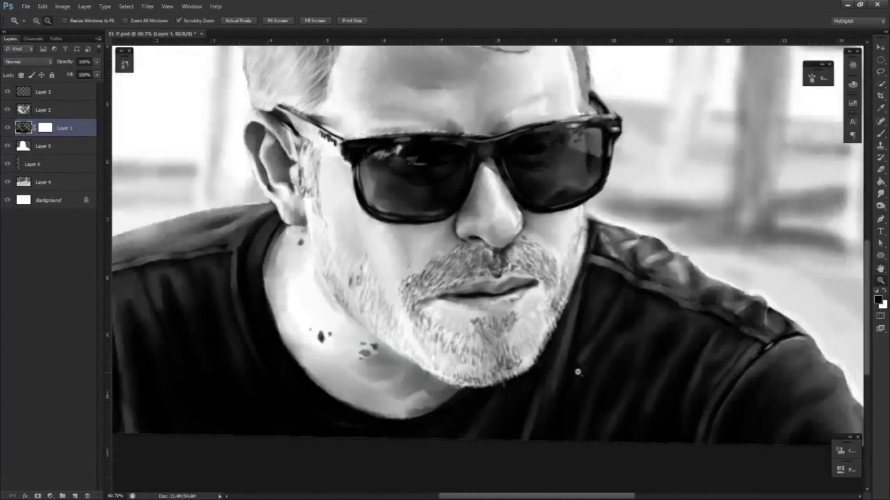
{"action": "key", "text": "b"}
{"action": "key", "text": "r"}
{"action": "scroll", "coordinate": [576, 367], "scroll_direction": "down", "scroll_amount": 3}
{"action": "mouse_move", "coordinate": [576, 367]}
{"action": "left_mouse_down"}
{"action": "mouse_move", "coordinate": [567, 437]}
{"action": "mouse_move", "coordinate": [531, 417]}
{"action": "left_mouse_up"}
{"action": "scroll", "coordinate": [522, 406], "scroll_direction": "up", "scroll_amount": 2}
Touch up the shirt folds beside the chin with the brush and soften them with the Smudge tool
{"action": "key", "text": "b"}
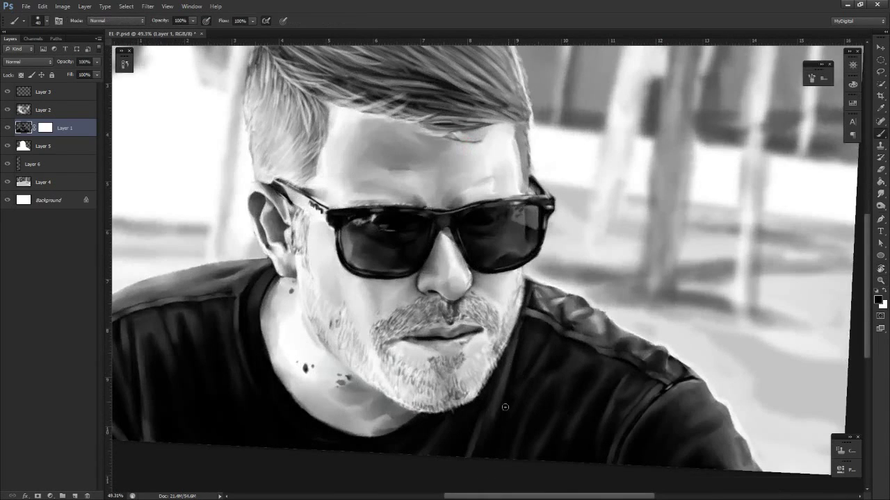
{"action": "key", "text": "x"}
{"action": "key", "text": "s"}
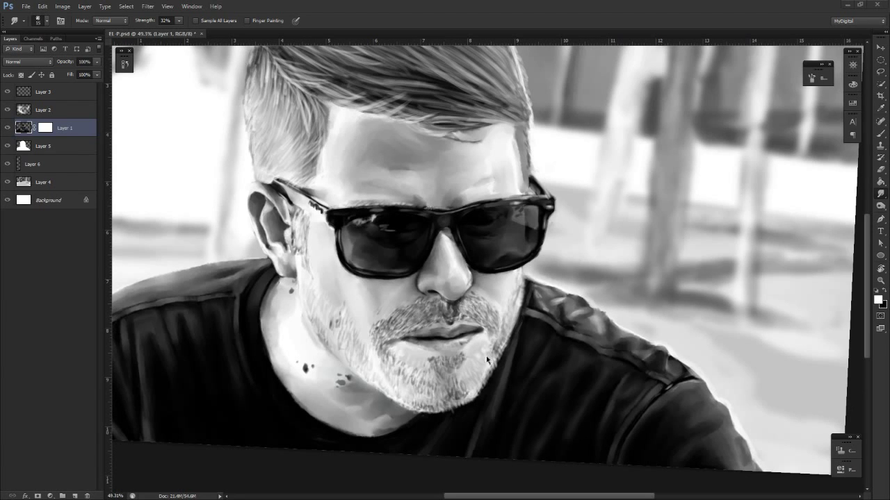
Examine the shirt from the reworked chest across to the shoulder below the ear
{"action": "key", "text": "ctrl+space"}
{"action": "key", "text": "space"}
{"action": "mouse_move", "coordinate": [586, 389]}
{"action": "left_mouse_down"}
{"action": "mouse_move", "coordinate": [554, 336]}
{"action": "mouse_move", "coordinate": [546, 387]}
{"action": "mouse_move", "coordinate": [593, 348]}
{"action": "mouse_move", "coordinate": [549, 426]}
{"action": "mouse_move", "coordinate": [600, 417]}
{"action": "mouse_move", "coordinate": [651, 432]}
{"action": "left_mouse_up"}
{"action": "key", "text": "r"}
{"action": "key", "text": "z"}
{"action": "key", "text": "space"}
{"action": "left_click_drag", "start_coordinate": [480, 313], "coordinate": [593, 422]}
{"action": "key", "text": "r"}
{"action": "left_click_drag", "start_coordinate": [585, 422], "coordinate": [497, 416]}
{"action": "key", "text": "h"}
{"action": "key", "text": "z"}
{"action": "key", "text": "r"}
{"action": "left_click_drag", "start_coordinate": [570, 428], "coordinate": [483, 402]}
{"action": "key", "text": "h"}
{"action": "left_click_drag", "start_coordinate": [523, 408], "coordinate": [562, 419]}
{"action": "left_click_drag", "start_coordinate": [641, 445], "coordinate": [534, 392]}
{"action": "left_click_drag", "start_coordinate": [553, 403], "coordinate": [615, 431]}
{"action": "left_click_drag", "start_coordinate": [527, 404], "coordinate": [577, 419]}
{"action": "left_click_drag", "start_coordinate": [527, 422], "coordinate": [547, 389]}
{"action": "key", "text": "z"}
{"action": "key", "text": "h"}
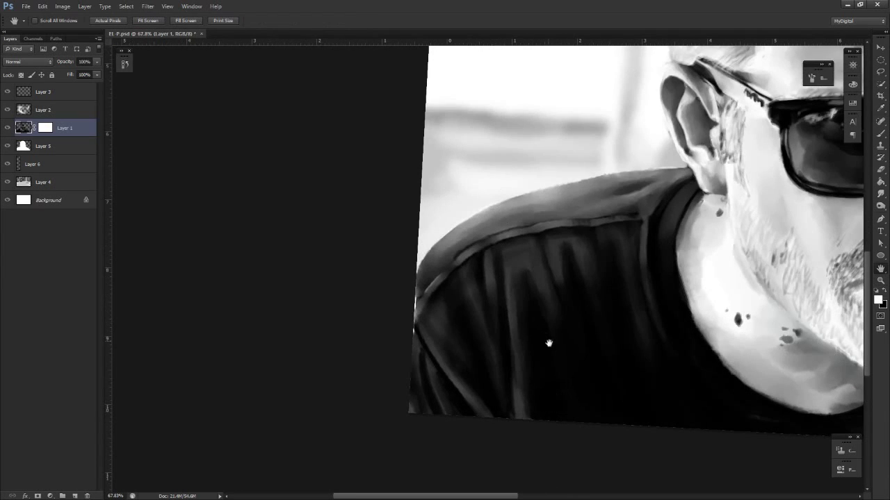
Smudge the seam and sleeve folds where the shoulder below the ear meets the canvas edge, at 32% strength
{"action": "left_click_drag", "start_coordinate": [577, 345], "coordinate": [560, 404]}
{"action": "key", "text": "z"}
{"action": "left_click_drag", "start_coordinate": [606, 382], "coordinate": [570, 410]}
{"action": "key", "text": "r"}
{"action": "key", "text": "h"}
{"action": "key", "text": "z"}
{"action": "key", "text": "h"}
{"action": "left_click_drag", "start_coordinate": [523, 439], "coordinate": [653, 369]}
{"action": "left_click_drag", "start_coordinate": [470, 483], "coordinate": [602, 435]}
{"action": "left_click_drag", "start_coordinate": [288, 260], "coordinate": [327, 312]}
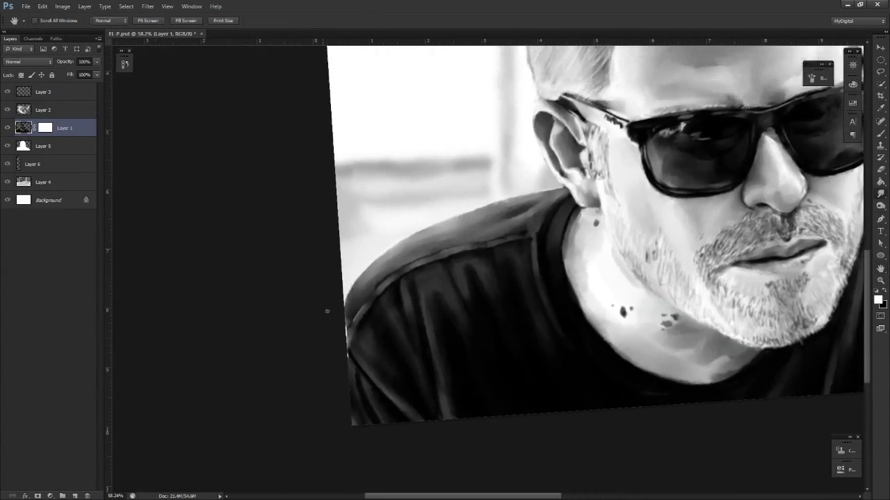
{"action": "key", "text": "r"}
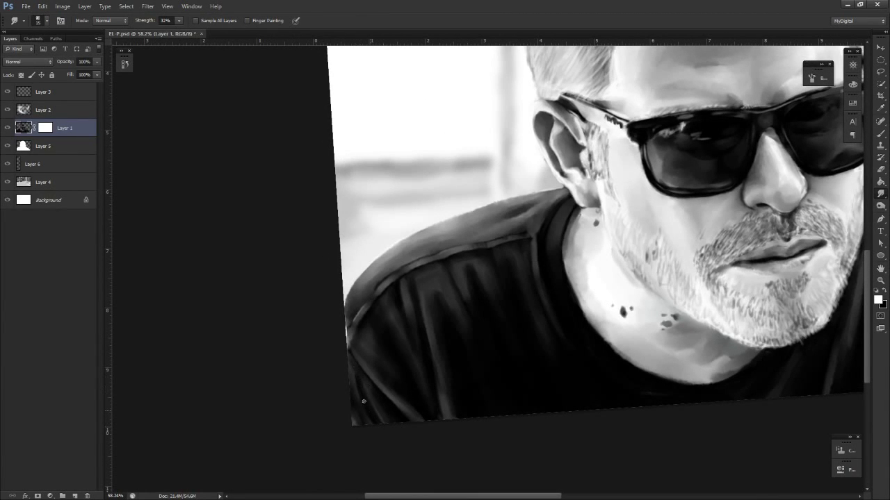
Retouch the end of the shoulder seam at the canvas edge with black and white brush strokes on Layer 1
{"action": "key", "text": "z"}
{"action": "left_click_drag", "start_coordinate": [405, 417], "coordinate": [389, 429]}
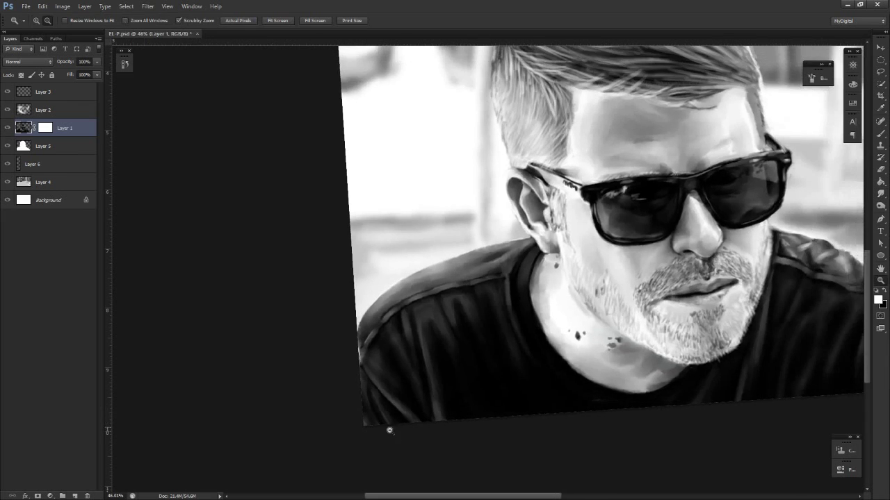
{"action": "left_click_drag", "start_coordinate": [353, 351], "coordinate": [384, 343]}
{"action": "key", "text": "b"}
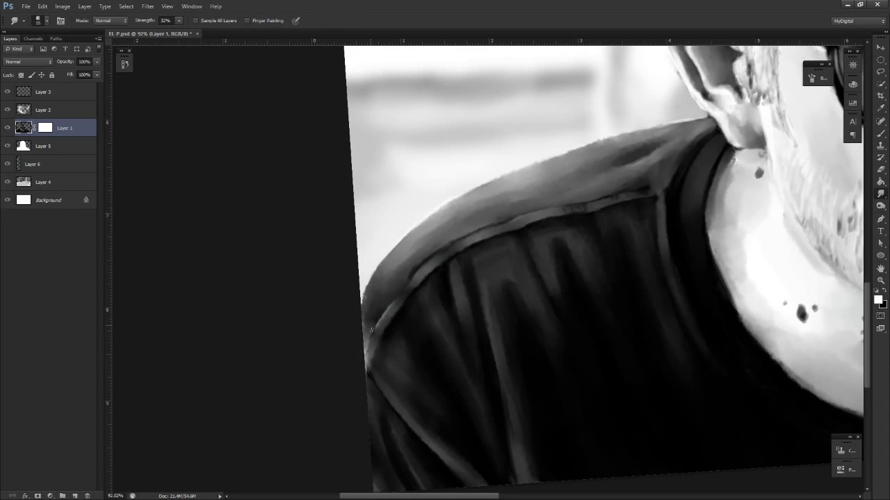
{"action": "key", "text": "x"}
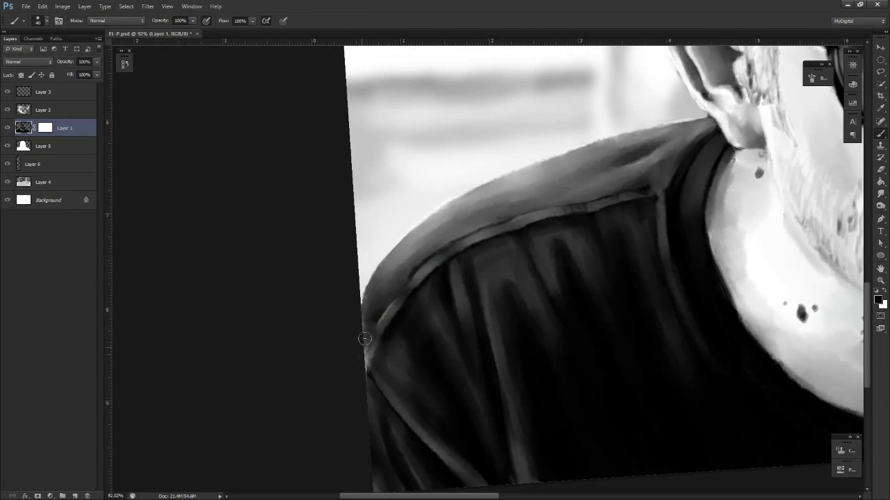
{"action": "left_click_drag", "start_coordinate": [361, 356], "coordinate": [383, 312]}
{"action": "key", "text": "x"}
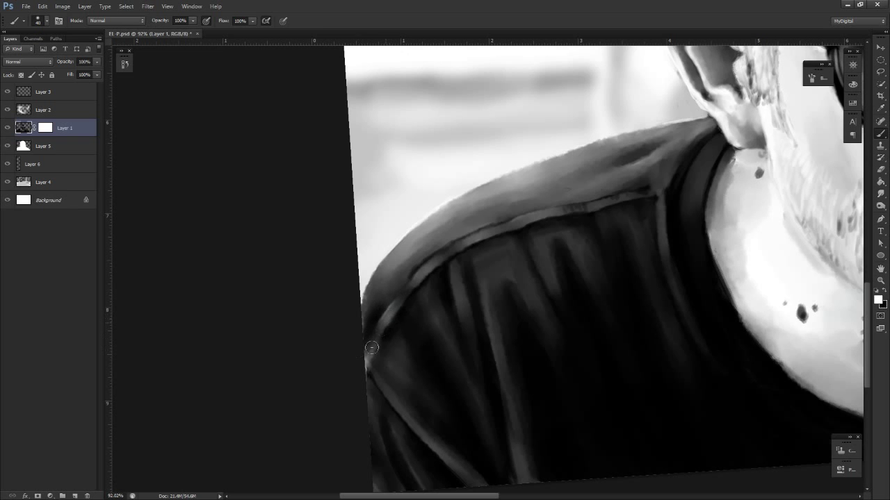
{"action": "mouse_move", "coordinate": [371, 349]}
{"action": "left_mouse_down"}
{"action": "mouse_move", "coordinate": [385, 329]}
{"action": "mouse_move", "coordinate": [372, 367]}
{"action": "left_mouse_up"}
Examine the whole portrait at different rotations and the retouched shoulder below the ear up close
{"action": "key", "text": "z"}
{"action": "key", "text": "x"}
{"action": "key", "text": "b"}
{"action": "key", "text": "z"}
{"action": "left_click_drag", "start_coordinate": [467, 389], "coordinate": [413, 426]}
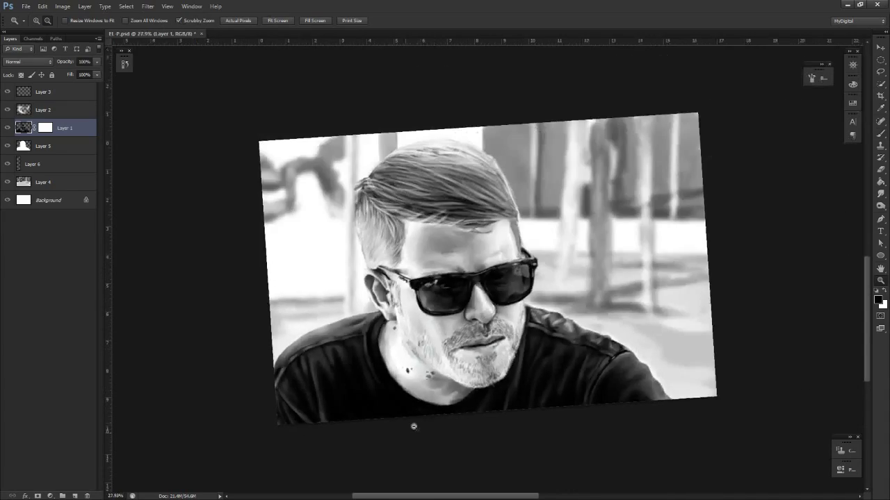
{"action": "key", "text": "r"}
{"action": "left_click_drag", "start_coordinate": [522, 399], "coordinate": [453, 415]}
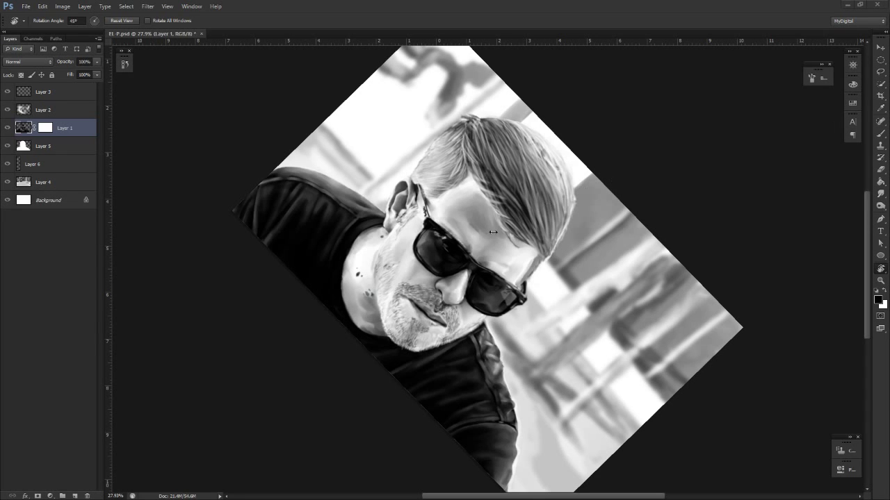
{"action": "left_click_drag", "start_coordinate": [348, 386], "coordinate": [427, 488]}
{"action": "key", "text": "space"}
{"action": "left_click_drag", "start_coordinate": [481, 275], "coordinate": [425, 423]}
{"action": "key", "text": "r"}
{"action": "left_click_drag", "start_coordinate": [427, 413], "coordinate": [503, 328]}
{"action": "key", "text": "space"}
{"action": "left_click_drag", "start_coordinate": [506, 167], "coordinate": [452, 393]}
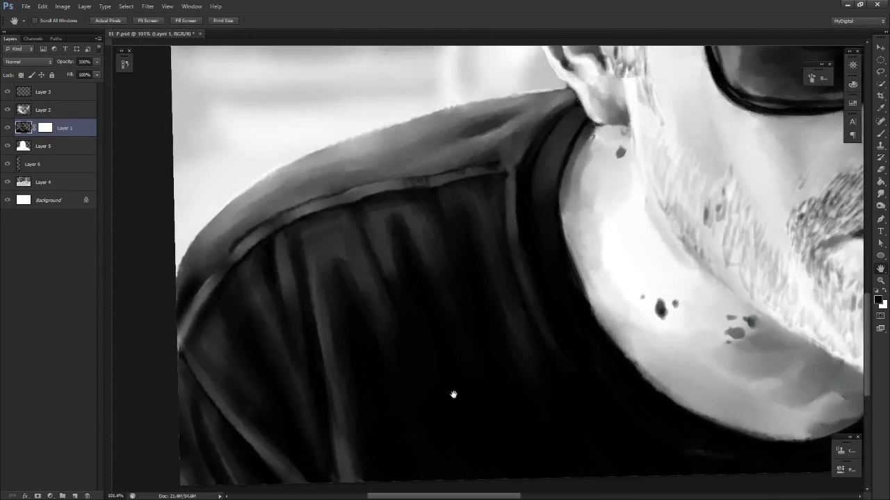
Blend the outer shoulder above the seam with the Smudge tool at 32% strength and touch it up with the brush
{"action": "mouse_move", "coordinate": [378, 356]}
{"action": "left_mouse_down"}
{"action": "mouse_move", "coordinate": [507, 413]}
{"action": "mouse_move", "coordinate": [598, 406]}
{"action": "mouse_move", "coordinate": [404, 356]}
{"action": "left_mouse_up"}
{"action": "key", "text": "s"}
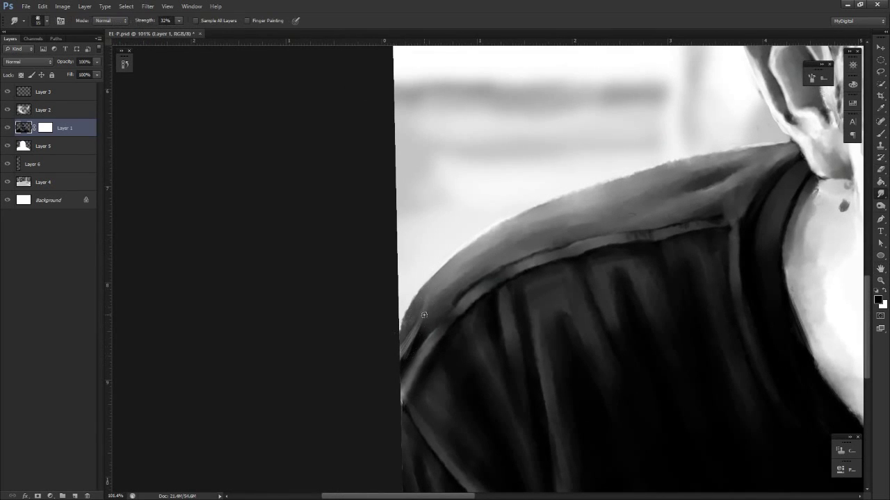
{"action": "mouse_move", "coordinate": [424, 315]}
{"action": "left_mouse_down"}
{"action": "mouse_move", "coordinate": [402, 347]}
{"action": "mouse_move", "coordinate": [418, 311]}
{"action": "left_mouse_up"}
{"action": "key", "text": "b"}
{"action": "key", "text": "x"}
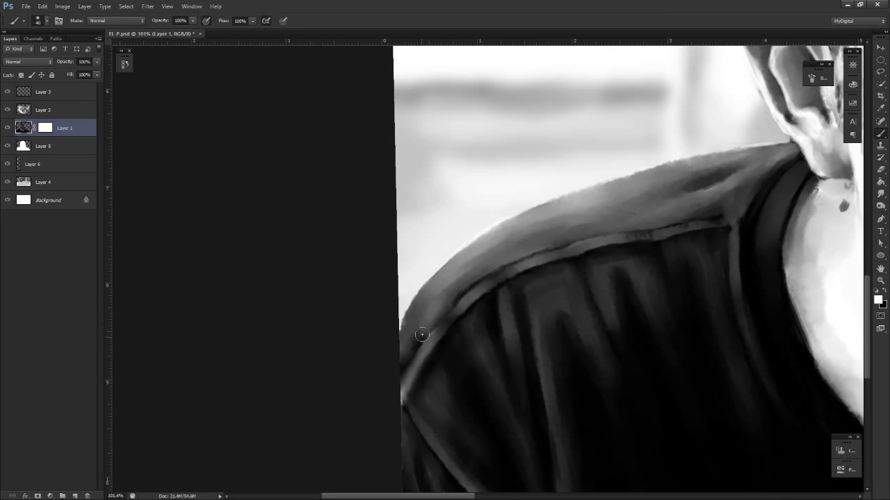
{"action": "key", "text": "r"}
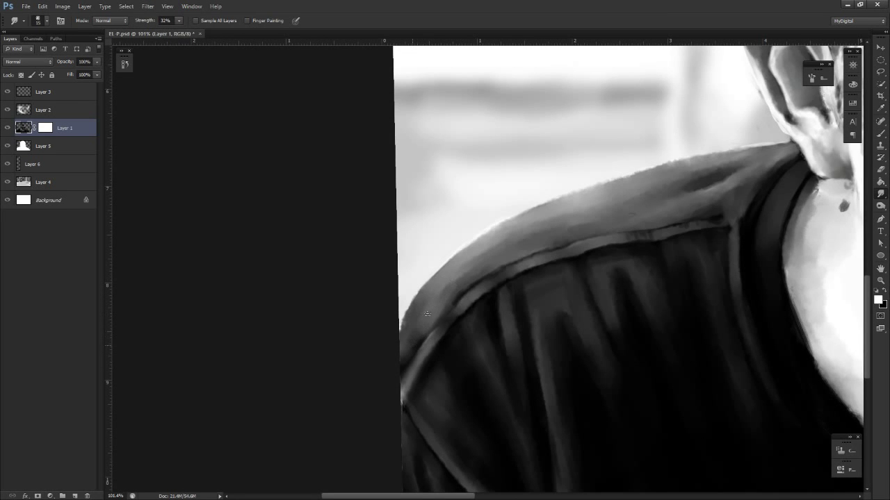
Examine the full portrait and the face, sunglasses and collar up close
{"action": "key", "text": "z"}
{"action": "scroll", "coordinate": [449, 435], "scroll_direction": "down", "scroll_amount": 8}
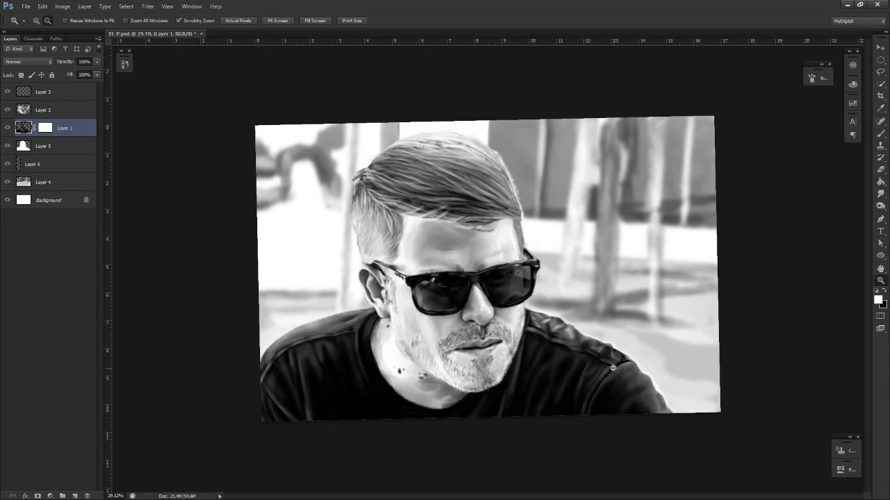
{"action": "left_click", "coordinate": [464, 335]}
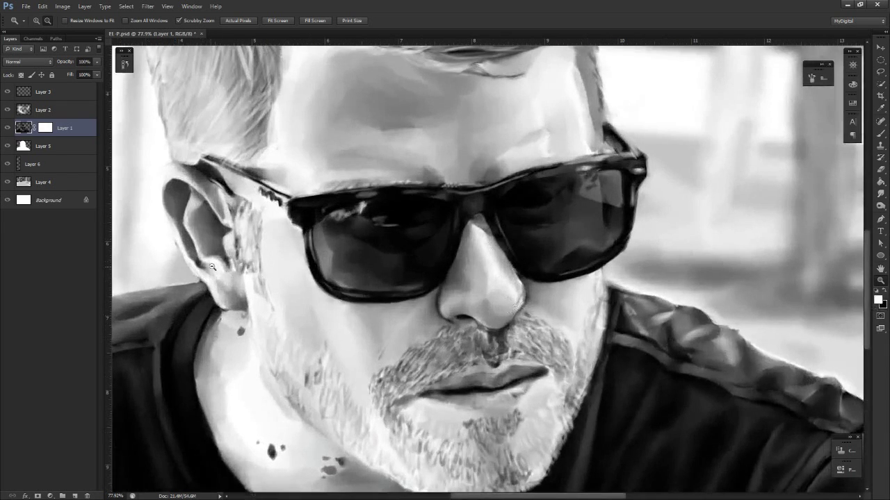
{"action": "key", "text": "x"}
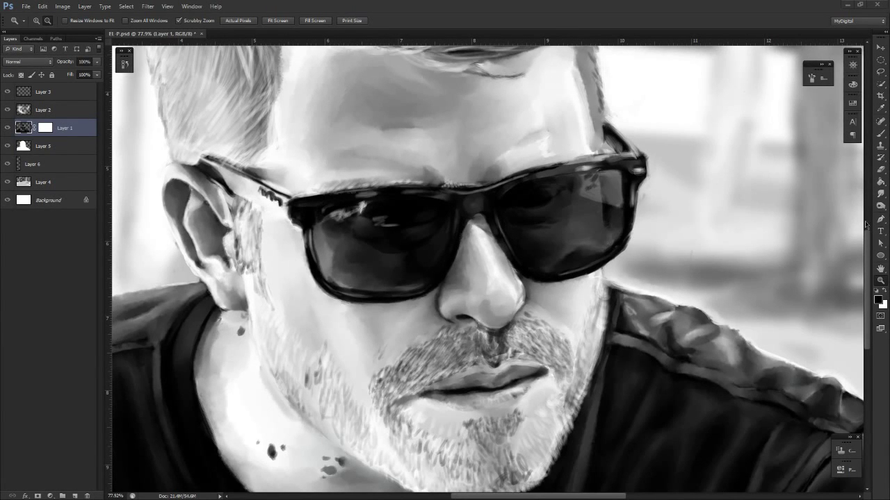
{"action": "left_click_drag", "start_coordinate": [655, 295], "coordinate": [629, 318]}
{"action": "left_click_drag", "start_coordinate": [470, 301], "coordinate": [557, 287]}
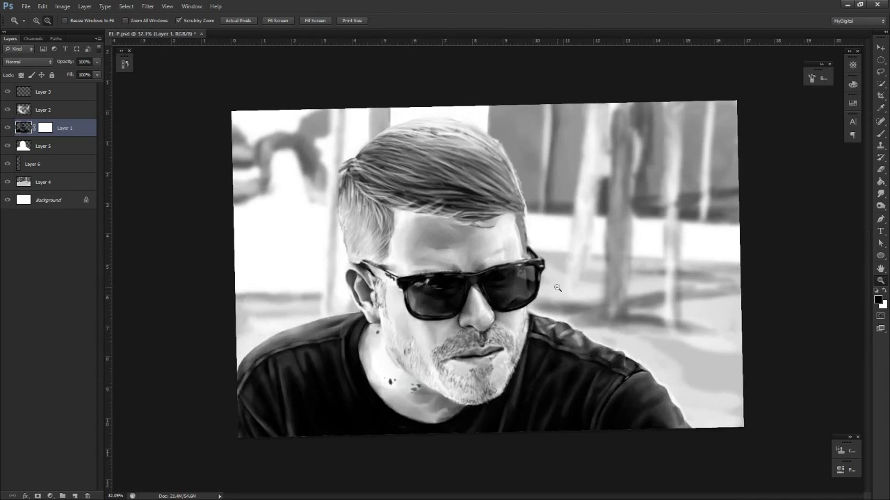
Erase on Layer 2 around the corner of the mouth and the beard
{"action": "left_click", "coordinate": [34, 115]}
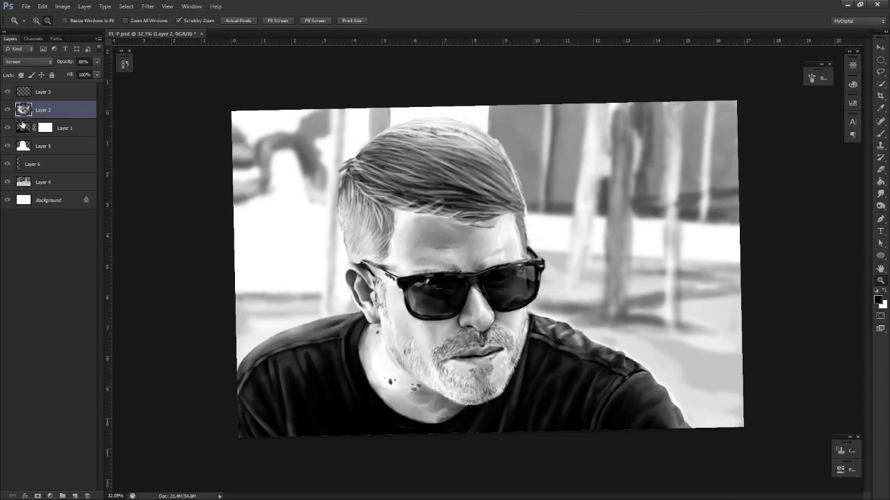
{"action": "left_click", "coordinate": [22, 125]}
{"action": "key", "text": "ctrl+plus"}
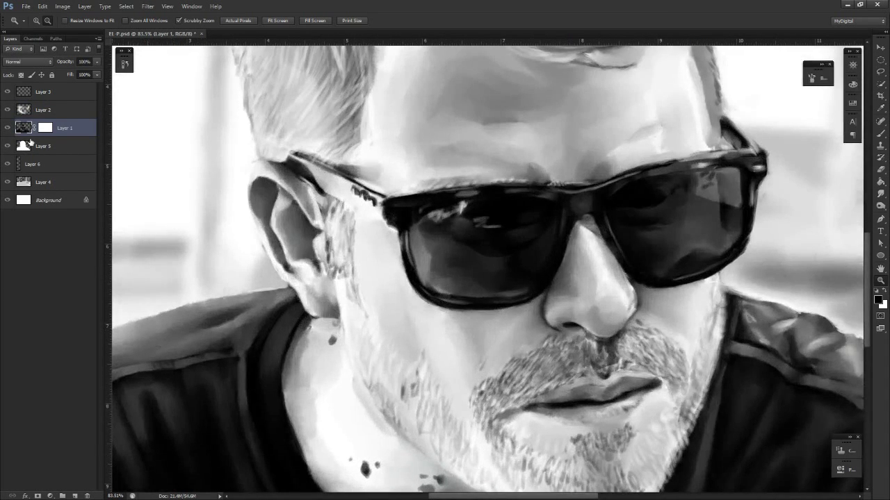
{"action": "left_click", "coordinate": [27, 111]}
{"action": "key", "text": "e"}
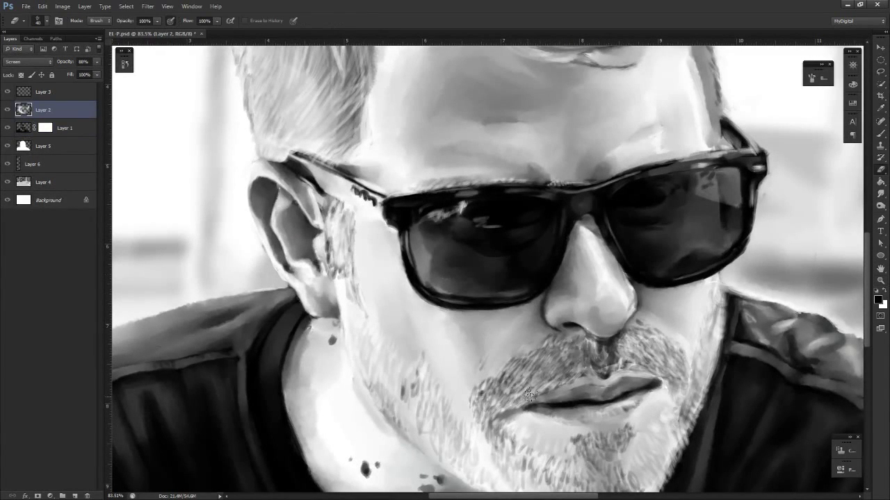
{"action": "mouse_move", "coordinate": [572, 363]}
{"action": "left_mouse_down"}
{"action": "mouse_move", "coordinate": [559, 377]}
{"action": "mouse_move", "coordinate": [574, 375]}
{"action": "mouse_move", "coordinate": [548, 379]}
{"action": "mouse_move", "coordinate": [566, 370]}
{"action": "mouse_move", "coordinate": [542, 387]}
{"action": "mouse_move", "coordinate": [537, 375]}
{"action": "mouse_move", "coordinate": [517, 443]}
{"action": "left_mouse_up"}
Examine the hair and forehead up close and against the full portrait
{"action": "key", "text": "z"}
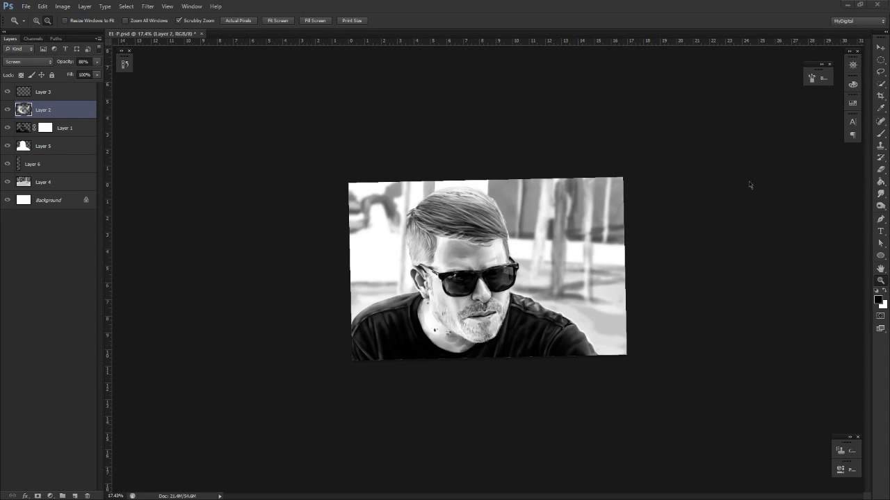
{"action": "left_click_drag", "start_coordinate": [437, 206], "coordinate": [488, 218]}
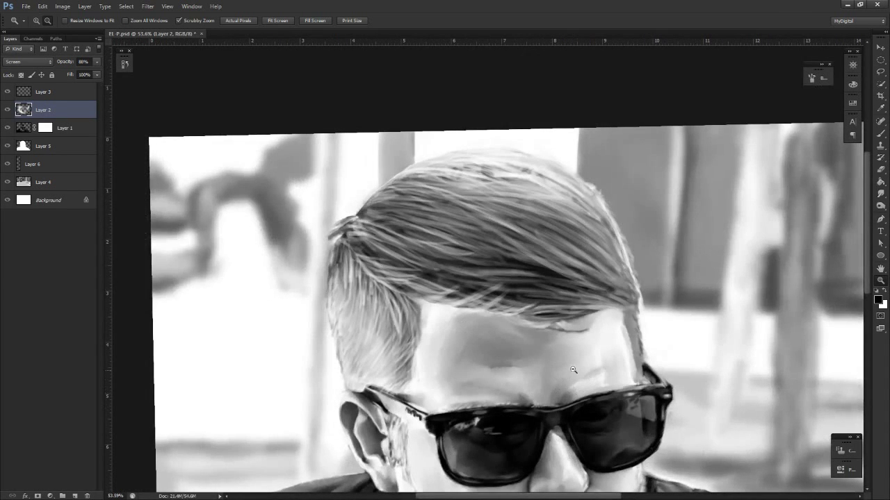
{"action": "key", "text": "space"}
{"action": "left_click_drag", "start_coordinate": [685, 303], "coordinate": [689, 270]}
{"action": "key", "text": "ctrl+r"}
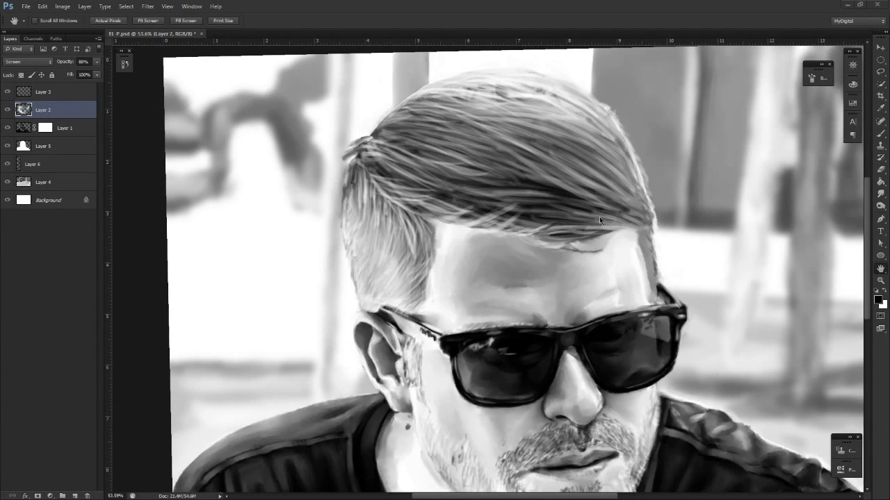
{"action": "key", "text": "alt+space"}
{"action": "left_click_drag", "start_coordinate": [536, 200], "coordinate": [583, 215]}
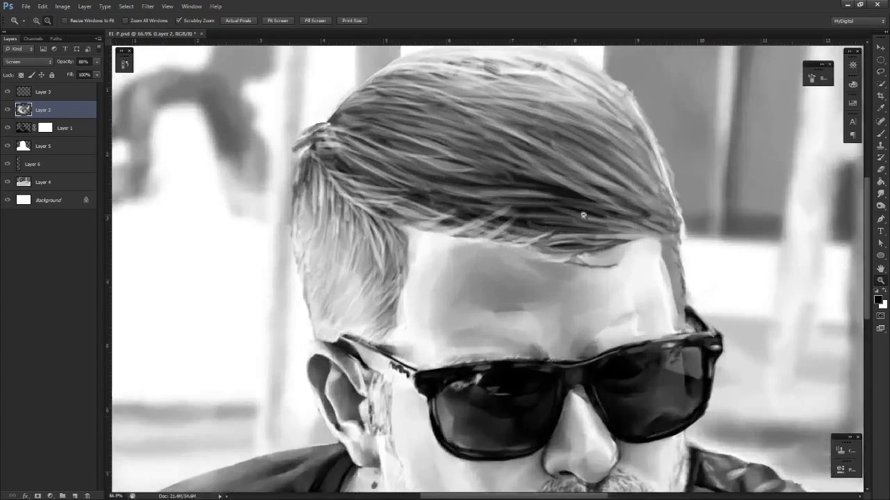
{"action": "left_click_drag", "start_coordinate": [654, 224], "coordinate": [600, 252]}
{"action": "left_click_drag", "start_coordinate": [530, 302], "coordinate": [554, 302]}
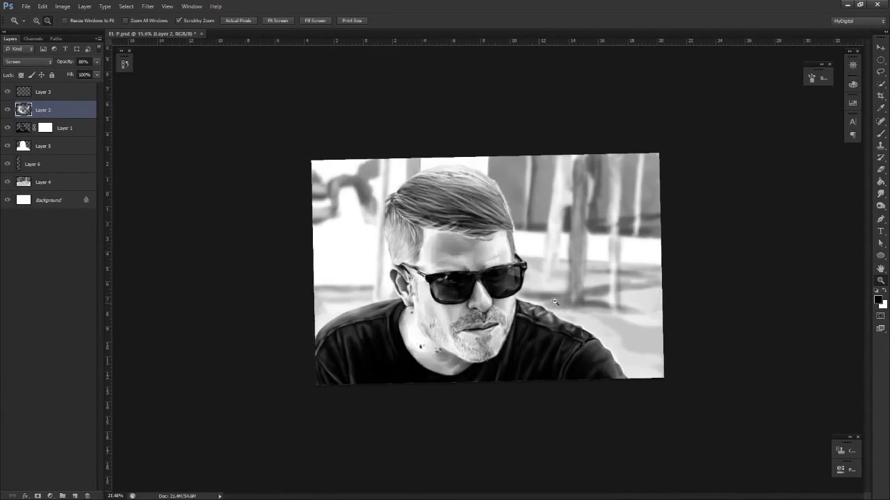
{"action": "left_click_drag", "start_coordinate": [449, 154], "coordinate": [486, 155]}
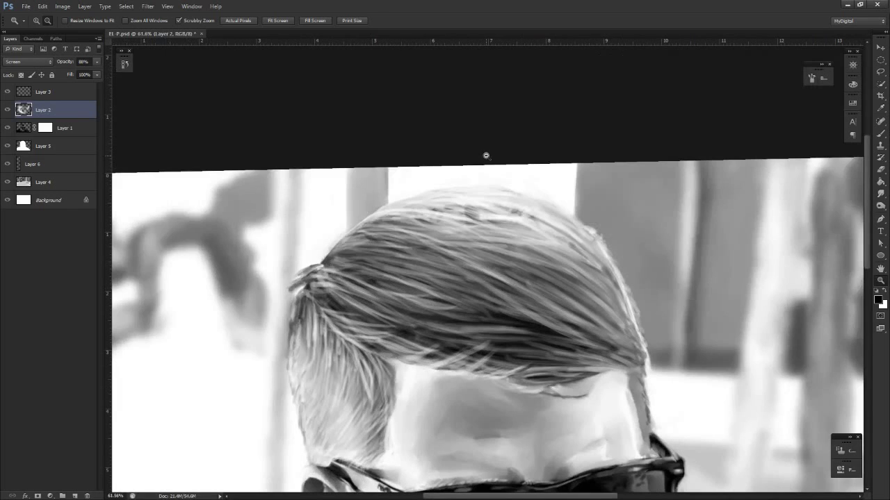
Smudge the light strands along the crown of the hair on Layer 1 at 32% strength
{"action": "left_click", "coordinate": [22, 131]}
{"action": "key", "text": "r"}
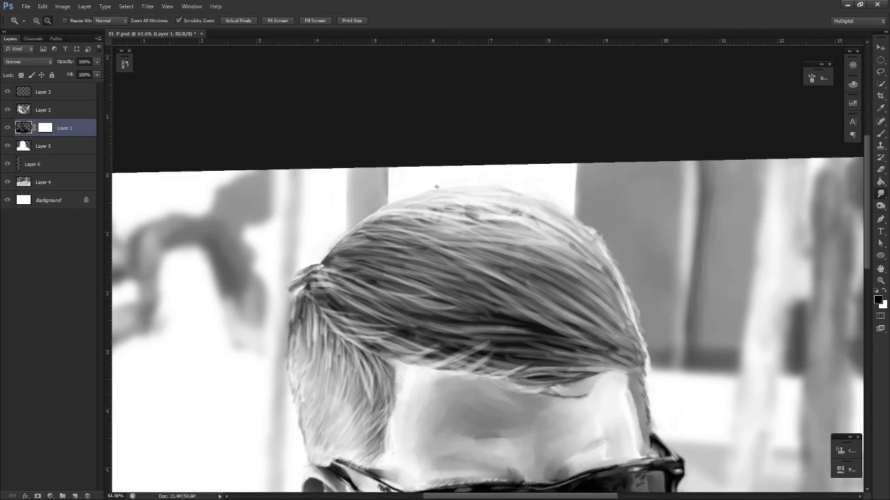
{"action": "left_click_drag", "start_coordinate": [474, 216], "coordinate": [533, 225]}
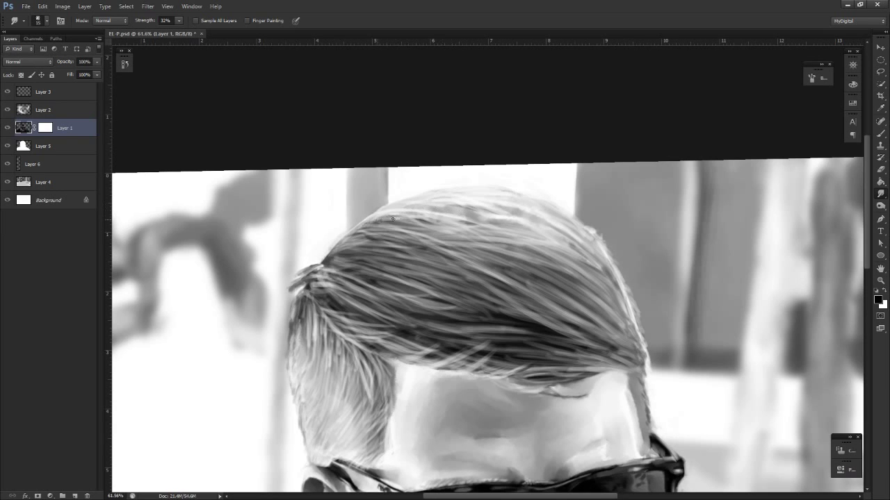
{"action": "left_click_drag", "start_coordinate": [377, 221], "coordinate": [410, 209]}
{"action": "key", "text": "r"}
{"action": "left_click_drag", "start_coordinate": [456, 188], "coordinate": [513, 188]}
Reduce the eraser size and erase between the light strands at the crown of the hair on Layer 1
{"action": "mouse_move", "coordinate": [533, 217]}
{"action": "left_mouse_down"}
{"action": "mouse_move", "coordinate": [540, 300]}
{"action": "mouse_move", "coordinate": [533, 314]}
{"action": "mouse_move", "coordinate": [580, 383]}
{"action": "left_mouse_up"}
{"action": "key", "text": "e"}
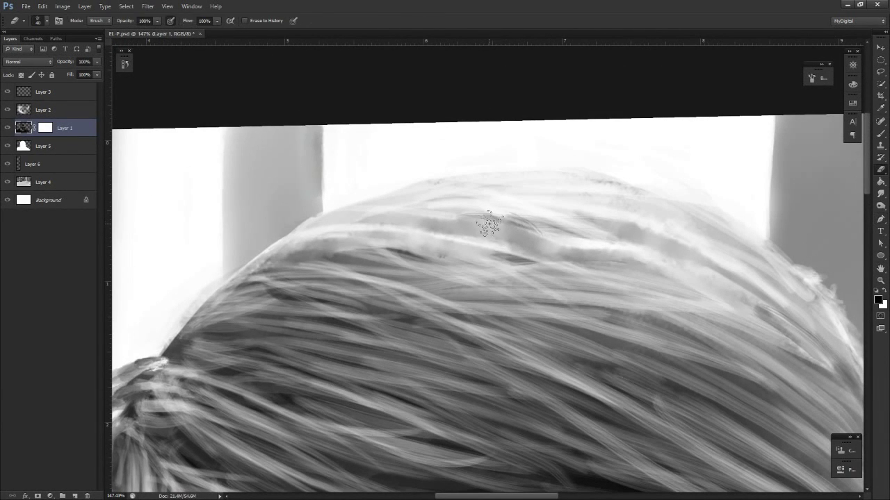
{"action": "key", "text": "bracketleft"}
{"action": "key", "text": "bracketleft"}
{"action": "key", "text": "bracketleft"}
{"action": "key", "text": "bracketleft"}
{"action": "key", "text": "bracketleft"}
{"action": "mouse_move", "coordinate": [515, 226]}
{"action": "left_mouse_down"}
{"action": "mouse_move", "coordinate": [558, 249]}
{"action": "mouse_move", "coordinate": [536, 231]}
{"action": "left_mouse_up"}
Examine the reworked crown from rotated views and within the full portrait
{"action": "key", "text": "ctrl+space"}
{"action": "left_click_drag", "start_coordinate": [547, 269], "coordinate": [521, 290]}
{"action": "key", "text": "r"}
{"action": "mouse_move", "coordinate": [579, 328]}
{"action": "left_mouse_down"}
{"action": "mouse_move", "coordinate": [552, 358]}
{"action": "mouse_move", "coordinate": [465, 376]}
{"action": "left_mouse_up"}
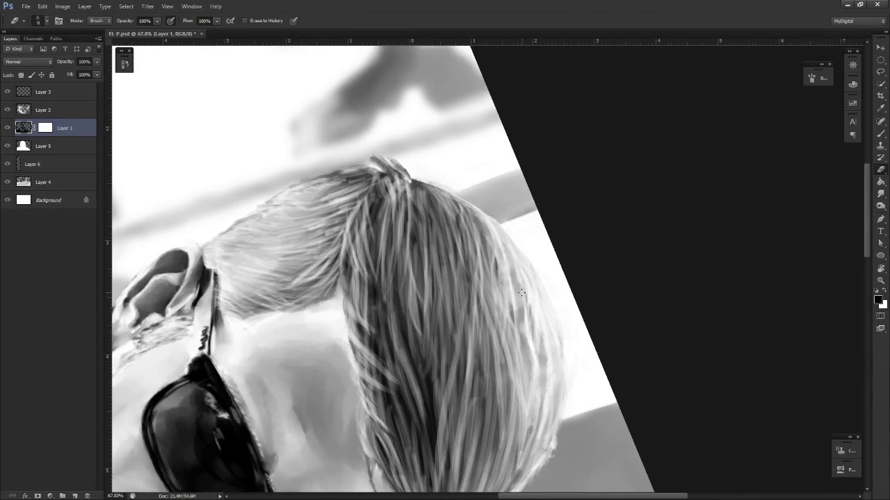
{"action": "mouse_move", "coordinate": [524, 281]}
{"action": "left_mouse_down"}
{"action": "mouse_move", "coordinate": [500, 390]}
{"action": "mouse_move", "coordinate": [571, 365]}
{"action": "mouse_move", "coordinate": [612, 279]}
{"action": "left_mouse_up"}
{"action": "key", "text": "ctrl+space"}
{"action": "key", "text": "r"}
{"action": "key", "text": "space"}
{"action": "left_click_drag", "start_coordinate": [612, 333], "coordinate": [481, 210]}
{"action": "key", "text": "alt+space"}
{"action": "key", "text": "z"}
{"action": "mouse_move", "coordinate": [505, 281]}
{"action": "left_mouse_down"}
{"action": "mouse_move", "coordinate": [546, 341]}
{"action": "mouse_move", "coordinate": [515, 376]}
{"action": "mouse_move", "coordinate": [552, 371]}
{"action": "mouse_move", "coordinate": [528, 396]}
{"action": "mouse_move", "coordinate": [409, 326]}
{"action": "mouse_move", "coordinate": [471, 372]}
{"action": "left_mouse_up"}
{"action": "key", "text": "r"}
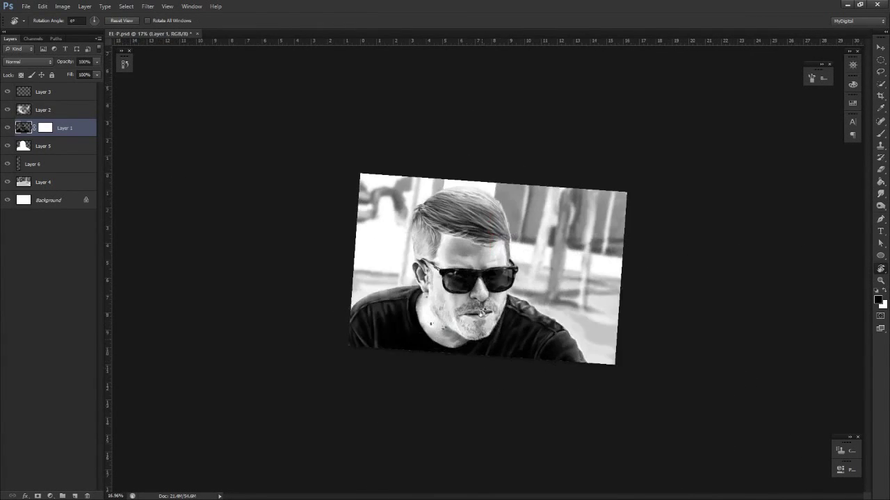
{"action": "key", "text": "z"}
{"action": "left_click_drag", "start_coordinate": [467, 267], "coordinate": [499, 204]}
Choose a different brush tip for painting hair strands on Layer 1
{"action": "key", "text": "b"}
{"action": "key", "text": "z"}
{"action": "left_click_drag", "start_coordinate": [442, 109], "coordinate": [470, 117]}
{"action": "key", "text": "b"}
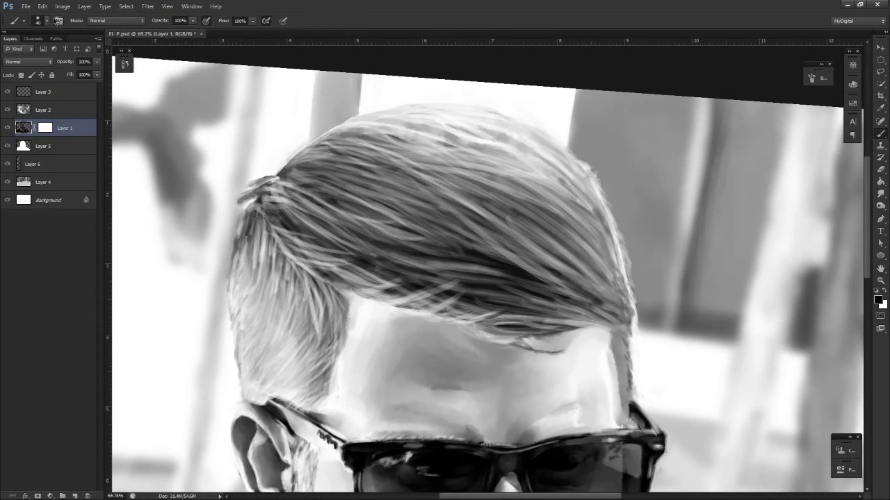
{"action": "left_click", "coordinate": [46, 20]}
{"action": "mouse_move", "coordinate": [244, 113]}
{"action": "left_mouse_down"}
{"action": "mouse_move", "coordinate": [237, 219]}
{"action": "mouse_move", "coordinate": [249, 332]}
{"action": "mouse_move", "coordinate": [237, 154]}
{"action": "mouse_move", "coordinate": [263, 97]}
{"action": "mouse_move", "coordinate": [249, 343]}
{"action": "mouse_move", "coordinate": [257, 222]}
{"action": "mouse_move", "coordinate": [250, 167]}
{"action": "left_mouse_up"}
{"action": "left_click", "coordinate": [114, 156]}
{"action": "left_click", "coordinate": [40, 20]}
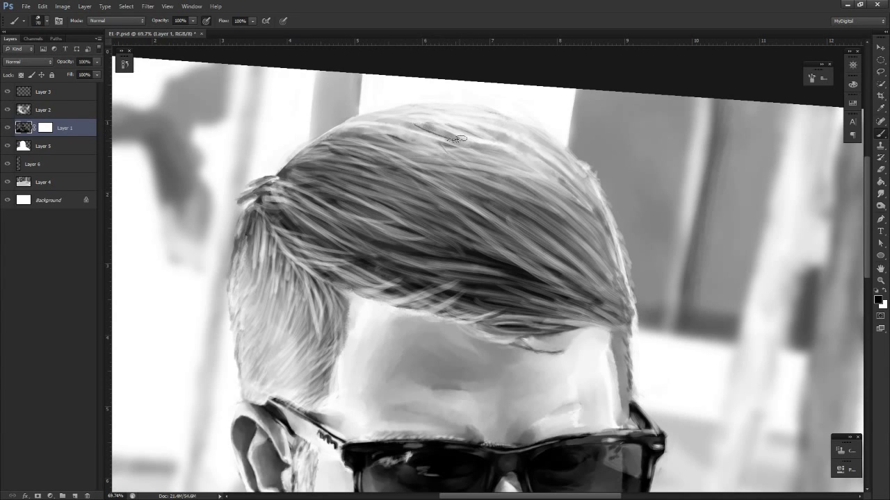
{"action": "left_click_drag", "start_coordinate": [456, 139], "coordinate": [417, 125]}
{"action": "key", "text": "ctrl+z"}
{"action": "left_click_drag", "start_coordinate": [430, 134], "coordinate": [453, 137]}
{"action": "key", "text": "ctrl+z"}
Examine the hair strands and hairline from several rotated angles
{"action": "key", "text": "space"}
{"action": "mouse_move", "coordinate": [499, 198]}
{"action": "left_mouse_down"}
{"action": "mouse_move", "coordinate": [472, 317]}
{"action": "mouse_move", "coordinate": [444, 314]}
{"action": "mouse_move", "coordinate": [500, 155]}
{"action": "left_mouse_up"}
{"action": "key", "text": "r"}
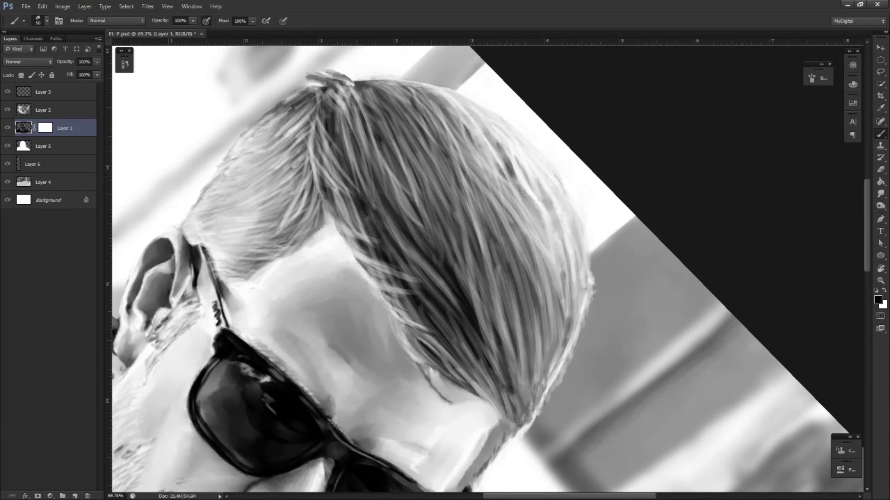
{"action": "key", "text": "ctrl+space"}
{"action": "left_click_drag", "start_coordinate": [524, 195], "coordinate": [483, 198]}
{"action": "key", "text": "r"}
{"action": "left_click_drag", "start_coordinate": [483, 198], "coordinate": [427, 223]}
{"action": "key", "text": "ctrl+space"}
{"action": "left_click_drag", "start_coordinate": [438, 184], "coordinate": [482, 193]}
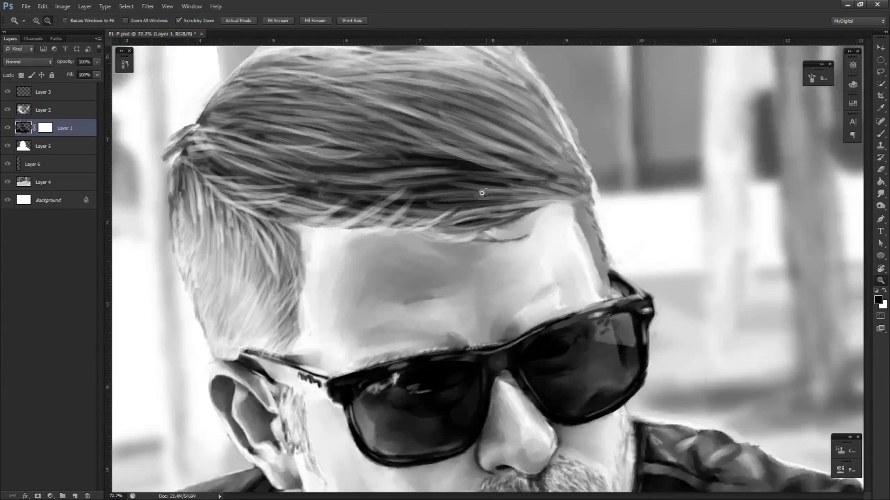
Paint dark strands into the light hair at the crown with the black brush, thinning them with the Eraser
{"action": "key", "text": "space"}
{"action": "mouse_move", "coordinate": [398, 171]}
{"action": "left_mouse_down"}
{"action": "mouse_move", "coordinate": [516, 271]}
{"action": "mouse_move", "coordinate": [522, 321]}
{"action": "left_mouse_up"}
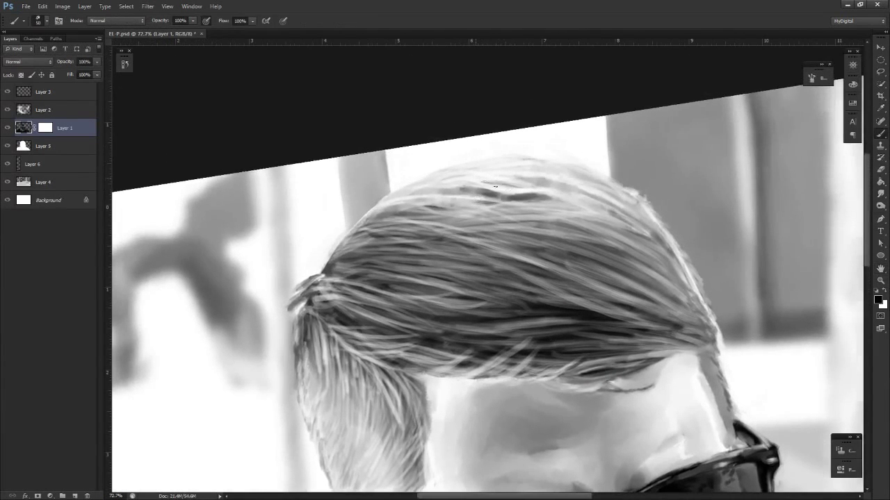
{"action": "left_click_drag", "start_coordinate": [473, 175], "coordinate": [518, 189]}
{"action": "key", "text": "e"}
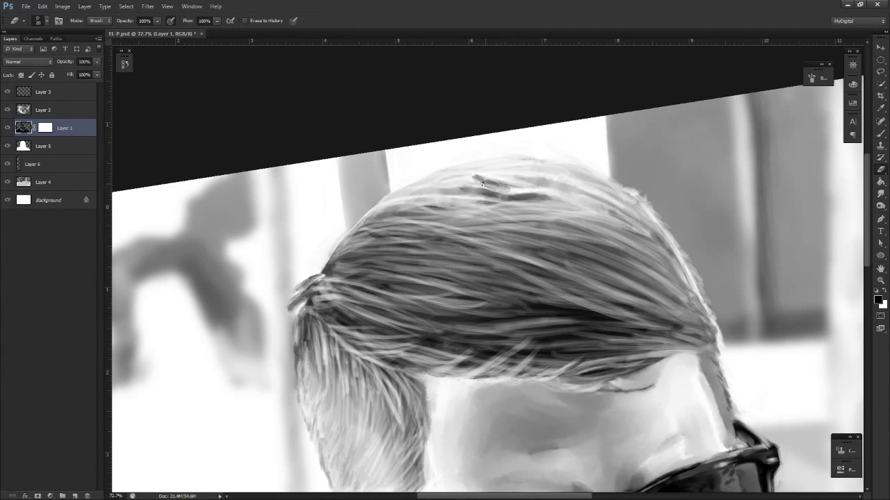
{"action": "key", "text": "b"}
{"action": "mouse_move", "coordinate": [489, 171]}
{"action": "left_mouse_down"}
{"action": "mouse_move", "coordinate": [534, 184]}
{"action": "mouse_move", "coordinate": [492, 198]}
{"action": "left_mouse_up"}
{"action": "key", "text": "e"}
{"action": "key", "text": "z"}
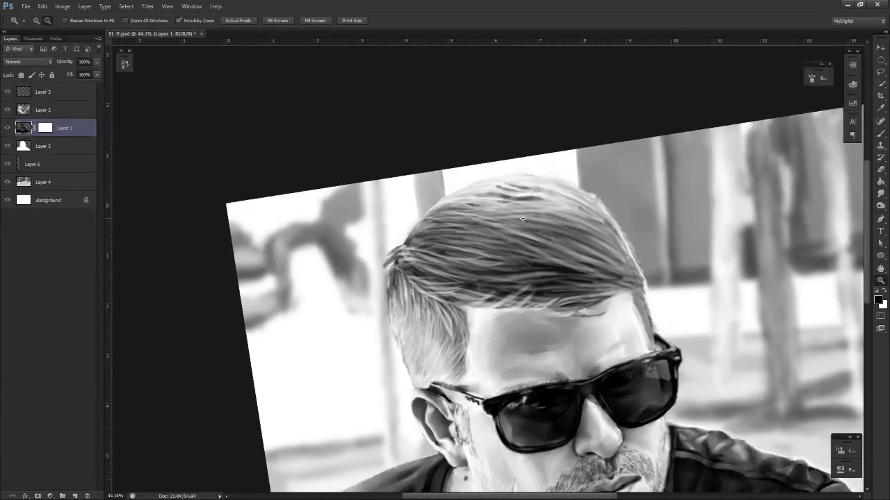
Paint thin dark strands into the light hair at the top of the crown and trim them with the Eraser
{"action": "key", "text": "r"}
{"action": "left_click_drag", "start_coordinate": [544, 242], "coordinate": [554, 272]}
{"action": "key", "text": "z"}
{"action": "left_click_drag", "start_coordinate": [525, 210], "coordinate": [570, 199]}
{"action": "key", "text": "b"}
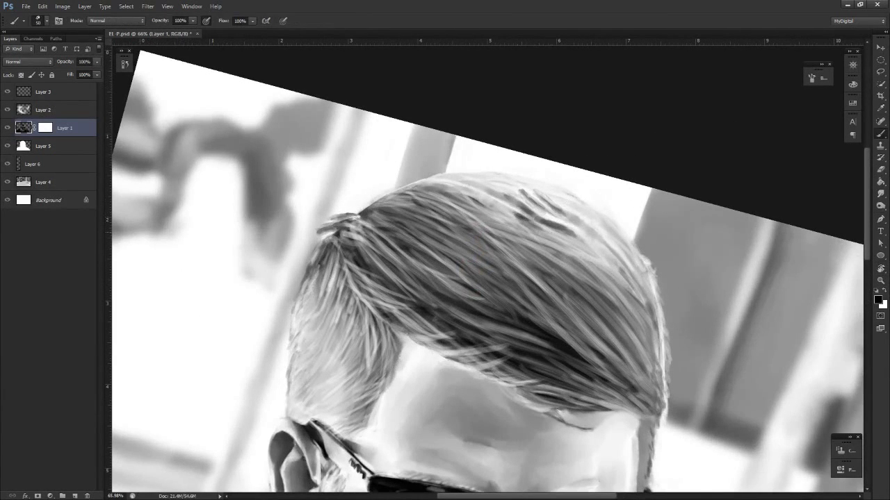
{"action": "key", "text": "e"}
{"action": "key", "text": "b"}
{"action": "key", "text": "e"}
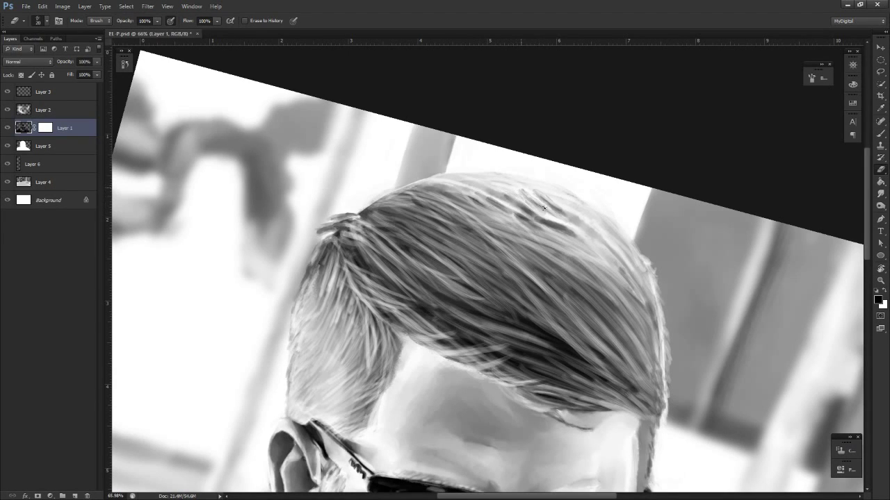
Extend the crown's dark strands toward the parting with a black brush stroke, thinning it with the Eraser
{"action": "key", "text": "z"}
{"action": "left_click_drag", "start_coordinate": [543, 235], "coordinate": [520, 240]}
{"action": "key", "text": "r"}
{"action": "mouse_move", "coordinate": [549, 275]}
{"action": "left_mouse_down"}
{"action": "mouse_move", "coordinate": [488, 334]}
{"action": "mouse_move", "coordinate": [403, 252]}
{"action": "mouse_move", "coordinate": [577, 260]}
{"action": "mouse_move", "coordinate": [573, 298]}
{"action": "left_mouse_up"}
{"action": "key", "text": "z"}
{"action": "left_click_drag", "start_coordinate": [472, 209], "coordinate": [500, 209]}
{"action": "key", "text": "b"}
{"action": "left_click_drag", "start_coordinate": [425, 223], "coordinate": [449, 214]}
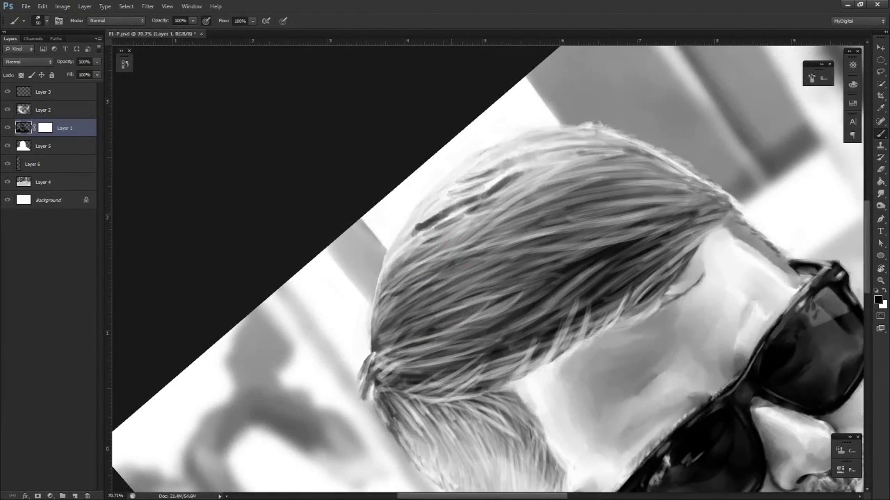
{"action": "key", "text": "e"}
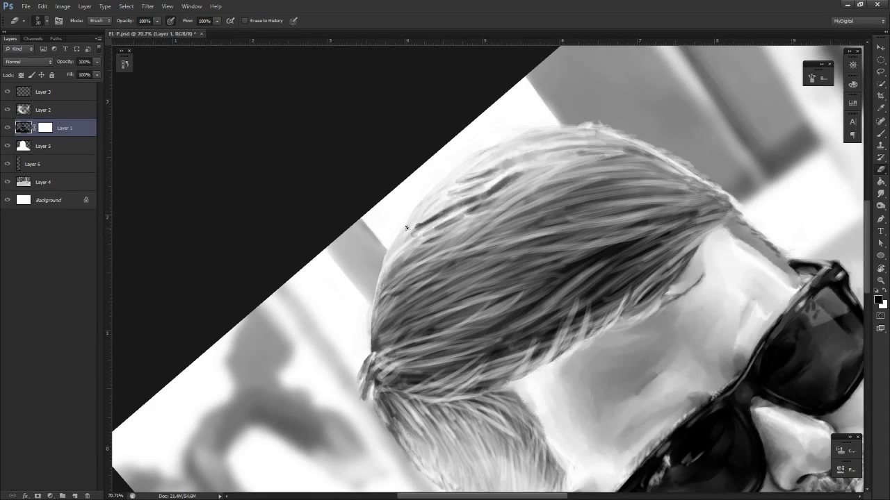
Erase along the edges of the new dark crown strands to break them into finer hairs
{"action": "key", "text": "z"}
{"action": "key", "text": "r"}
{"action": "mouse_move", "coordinate": [446, 244]}
{"action": "left_mouse_down"}
{"action": "mouse_move", "coordinate": [409, 247]}
{"action": "mouse_move", "coordinate": [421, 281]}
{"action": "mouse_move", "coordinate": [498, 226]}
{"action": "mouse_move", "coordinate": [454, 243]}
{"action": "mouse_move", "coordinate": [446, 273]}
{"action": "left_mouse_up"}
{"action": "key", "text": "z"}
{"action": "left_click_drag", "start_coordinate": [433, 214], "coordinate": [496, 205]}
{"action": "key", "text": "e"}
{"action": "mouse_move", "coordinate": [504, 243]}
{"action": "left_mouse_down"}
{"action": "mouse_move", "coordinate": [562, 225]}
{"action": "mouse_move", "coordinate": [586, 208]}
{"action": "mouse_move", "coordinate": [522, 241]}
{"action": "left_mouse_up"}
Paint a dark strand along the inner side of the light crown area and thin it with the Eraser
{"action": "key", "text": "z"}
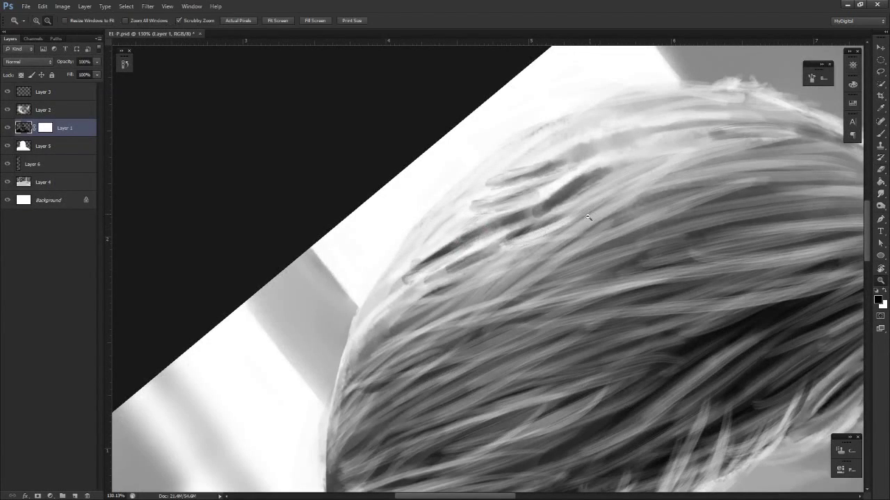
{"action": "left_click_drag", "start_coordinate": [592, 215], "coordinate": [531, 219]}
{"action": "key", "text": "r"}
{"action": "left_click_drag", "start_coordinate": [563, 274], "coordinate": [562, 284]}
{"action": "key", "text": "z"}
{"action": "left_click_drag", "start_coordinate": [550, 226], "coordinate": [589, 223]}
{"action": "key", "text": "b"}
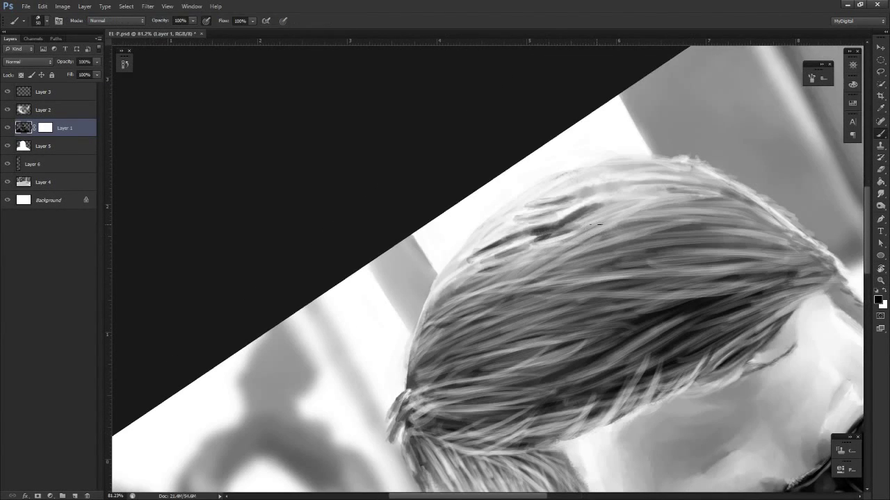
{"action": "key", "text": "e"}
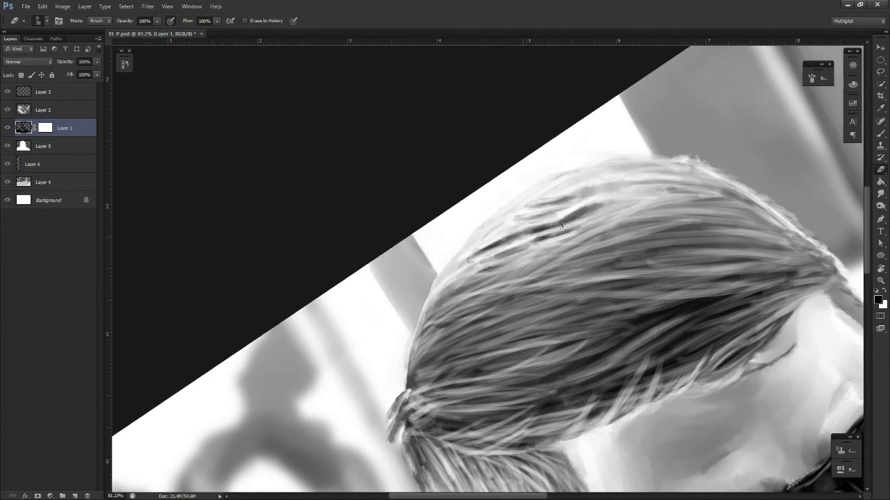
Add a short dark strand below the existing crown strands on the parting side and taper it with the Eraser
{"action": "key", "text": "z"}
{"action": "left_click_drag", "start_coordinate": [627, 208], "coordinate": [618, 369]}
{"action": "key", "text": "r"}
{"action": "left_click_drag", "start_coordinate": [667, 431], "coordinate": [524, 302]}
{"action": "left_click_drag", "start_coordinate": [530, 308], "coordinate": [549, 291]}
{"action": "key", "text": "z"}
{"action": "left_click_drag", "start_coordinate": [469, 210], "coordinate": [511, 205]}
{"action": "key", "text": "space"}
{"action": "left_click_drag", "start_coordinate": [353, 225], "coordinate": [689, 351]}
{"action": "key", "text": "r"}
{"action": "left_click_drag", "start_coordinate": [571, 162], "coordinate": [578, 96]}
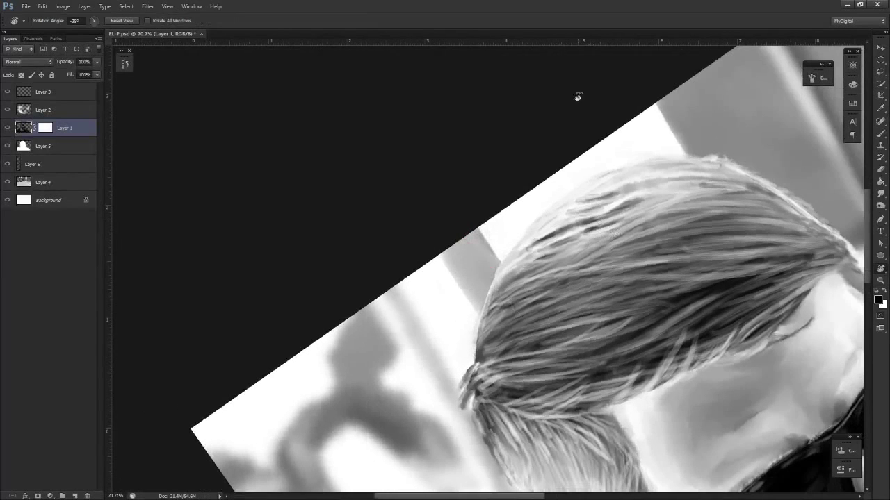
{"action": "key", "text": "b"}
{"action": "key", "text": "e"}
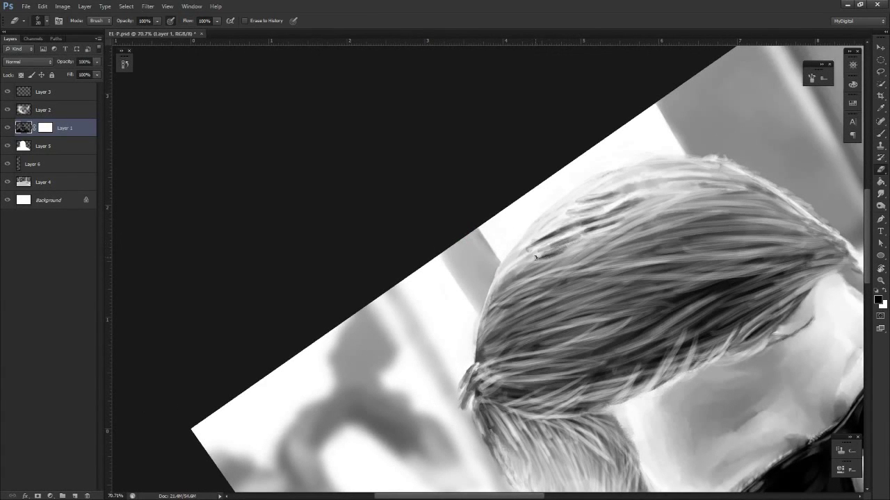
Refine the crown strands nearest the parting with the Eraser and soften them with the Smudge tool
{"action": "key", "text": "z"}
{"action": "key", "text": "r"}
{"action": "mouse_move", "coordinate": [593, 254]}
{"action": "left_mouse_down"}
{"action": "mouse_move", "coordinate": [570, 259]}
{"action": "mouse_move", "coordinate": [576, 316]}
{"action": "mouse_move", "coordinate": [488, 328]}
{"action": "mouse_move", "coordinate": [627, 292]}
{"action": "left_mouse_up"}
{"action": "key", "text": "z"}
{"action": "key", "text": "r"}
{"action": "left_click_drag", "start_coordinate": [613, 282], "coordinate": [600, 257]}
{"action": "key", "text": "e"}
{"action": "key", "text": "s"}
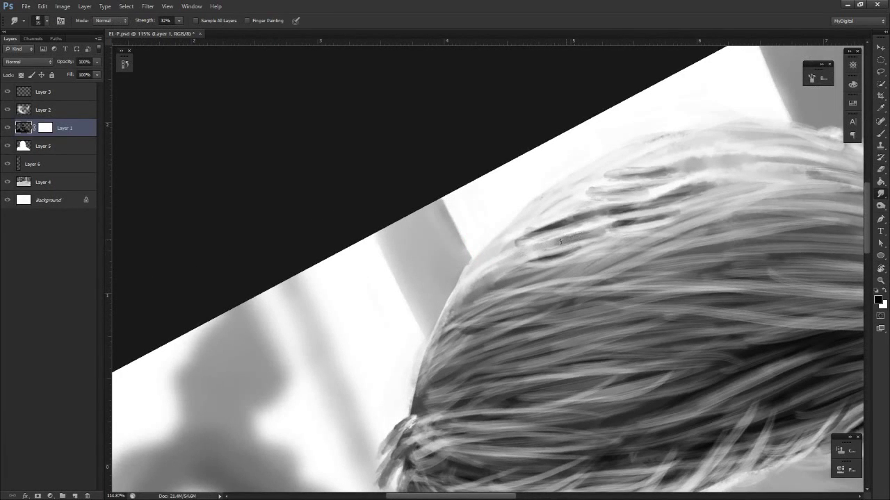
Paint a dark strand where the light crown meets the darker hair, thin it with the Eraser and smudge it
{"action": "key", "text": "r"}
{"action": "scroll", "coordinate": [611, 227], "scroll_direction": "down", "scroll_amount": 2}
{"action": "mouse_move", "coordinate": [611, 226]}
{"action": "left_mouse_down"}
{"action": "mouse_move", "coordinate": [563, 323]}
{"action": "mouse_move", "coordinate": [453, 357]}
{"action": "mouse_move", "coordinate": [480, 374]}
{"action": "mouse_move", "coordinate": [650, 298]}
{"action": "mouse_move", "coordinate": [628, 285]}
{"action": "left_mouse_up"}
{"action": "key", "text": "z"}
{"action": "key", "text": "r"}
{"action": "left_click_drag", "start_coordinate": [645, 320], "coordinate": [648, 263]}
{"action": "key", "text": "z"}
{"action": "left_click_drag", "start_coordinate": [645, 213], "coordinate": [680, 205]}
{"action": "left_click_drag", "start_coordinate": [601, 250], "coordinate": [631, 245]}
{"action": "key", "text": "b"}
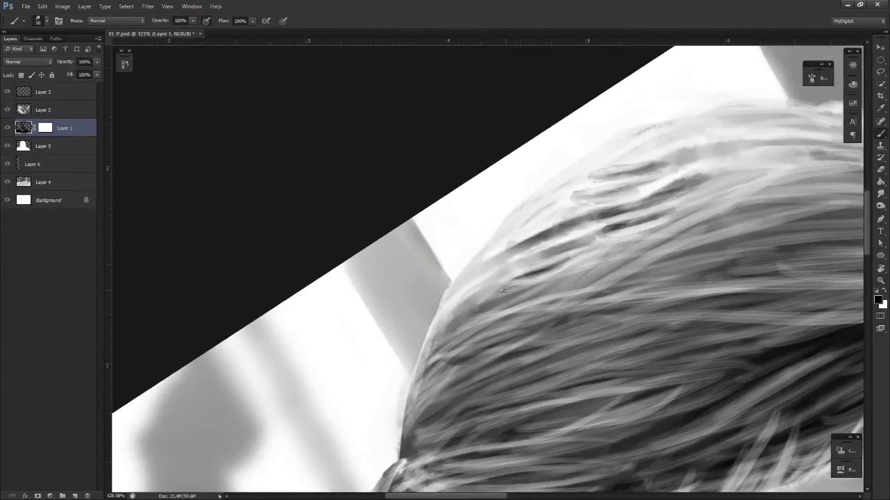
{"action": "key", "text": "e"}
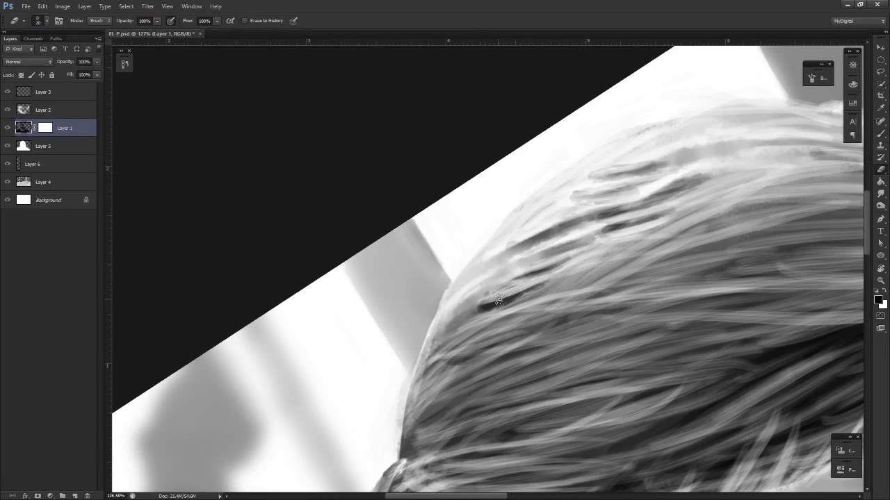
{"action": "key", "text": "s"}
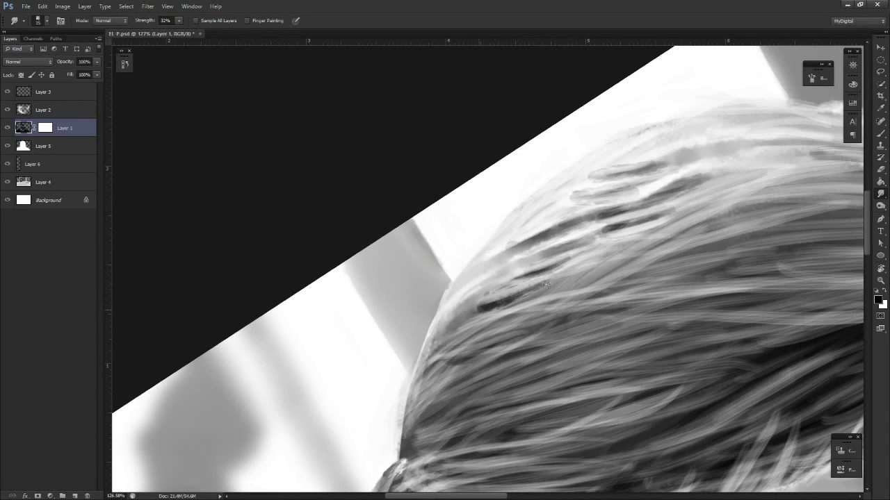
Paint a fine dark strand near the crown's outer outline and trim its end with the Eraser
{"action": "key", "text": "z"}
{"action": "mouse_move", "coordinate": [584, 327]}
{"action": "left_mouse_down"}
{"action": "mouse_move", "coordinate": [566, 341]}
{"action": "mouse_move", "coordinate": [528, 346]}
{"action": "left_mouse_up"}
{"action": "key", "text": "r"}
{"action": "mouse_move", "coordinate": [579, 353]}
{"action": "left_mouse_down"}
{"action": "mouse_move", "coordinate": [550, 378]}
{"action": "mouse_move", "coordinate": [499, 389]}
{"action": "left_mouse_up"}
{"action": "left_click_drag", "start_coordinate": [559, 379], "coordinate": [609, 317]}
{"action": "key", "text": "z"}
{"action": "left_click_drag", "start_coordinate": [498, 247], "coordinate": [539, 253]}
{"action": "key", "text": "space"}
{"action": "left_click_drag", "start_coordinate": [433, 310], "coordinate": [605, 340]}
{"action": "mouse_move", "coordinate": [375, 258]}
{"action": "left_mouse_down"}
{"action": "mouse_move", "coordinate": [590, 377]}
{"action": "mouse_move", "coordinate": [604, 360]}
{"action": "left_mouse_up"}
{"action": "key", "text": "r"}
{"action": "key", "text": "b"}
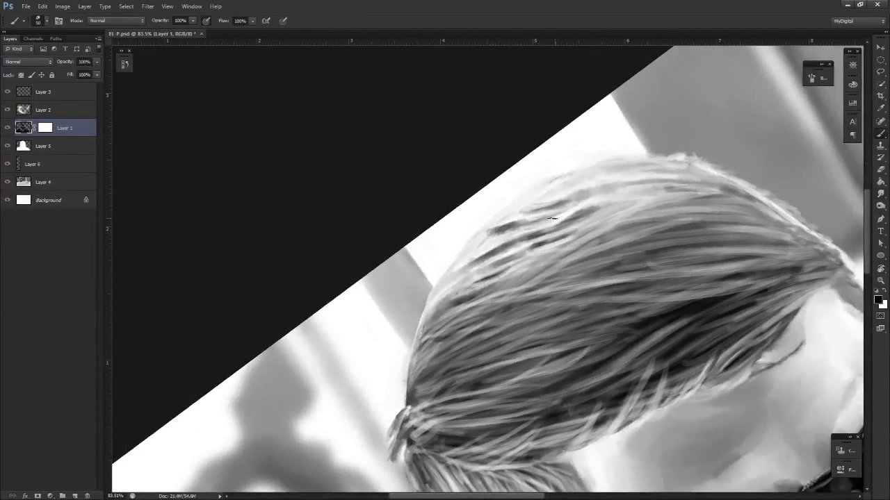
{"action": "key", "text": "e"}
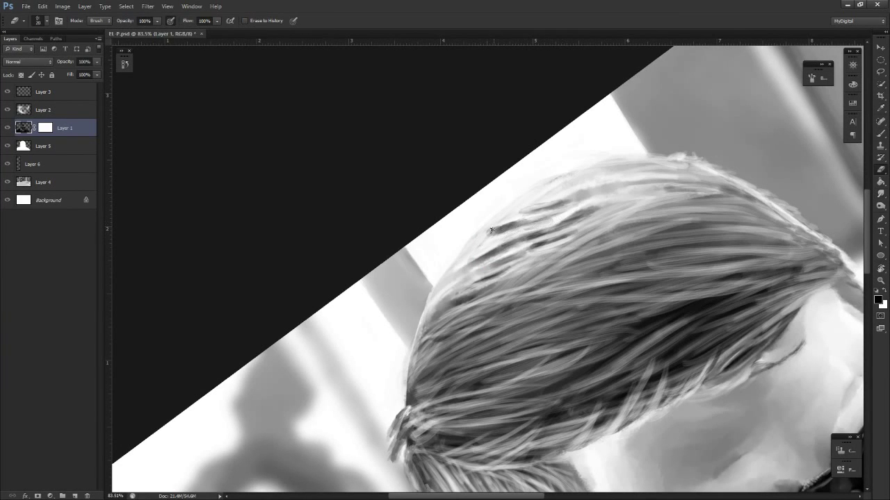
Brush another dark strand beside the crown outline and blend it using the Smudge tool and Eraser
{"action": "key", "text": "z"}
{"action": "mouse_move", "coordinate": [534, 259]}
{"action": "left_mouse_down"}
{"action": "mouse_move", "coordinate": [502, 233]}
{"action": "mouse_move", "coordinate": [531, 221]}
{"action": "left_mouse_up"}
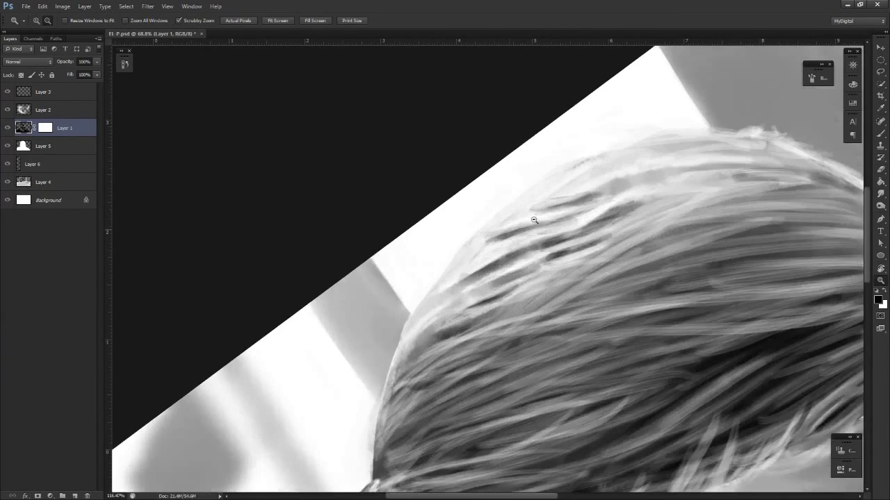
{"action": "key", "text": "b"}
{"action": "mouse_move", "coordinate": [467, 262]}
{"action": "left_mouse_down"}
{"action": "mouse_move", "coordinate": [516, 233]}
{"action": "mouse_move", "coordinate": [455, 262]}
{"action": "mouse_move", "coordinate": [495, 240]}
{"action": "mouse_move", "coordinate": [501, 267]}
{"action": "left_mouse_up"}
{"action": "key", "text": "s"}
{"action": "key", "text": "e"}
Fill the gap between the upper crown strands with a short dark stroke and thin it with the Eraser
{"action": "key", "text": "z"}
{"action": "key", "text": "r"}
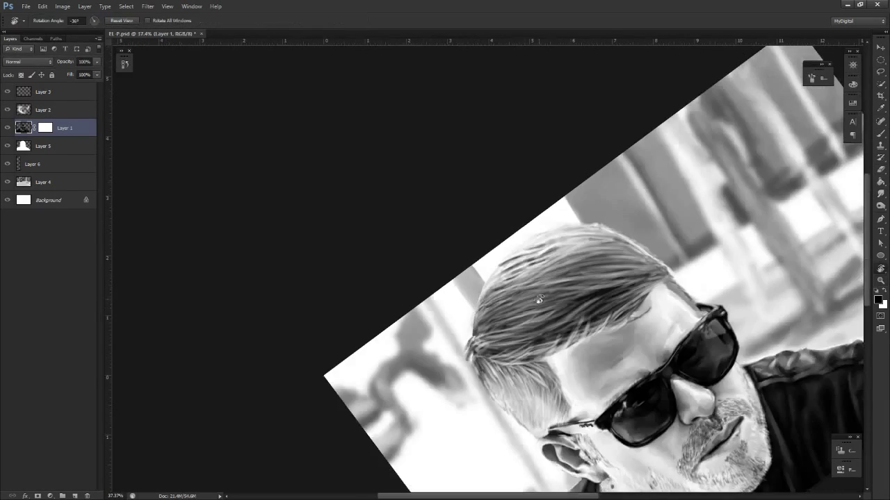
{"action": "left_click_drag", "start_coordinate": [742, 342], "coordinate": [556, 255]}
{"action": "left_click_drag", "start_coordinate": [556, 255], "coordinate": [549, 278]}
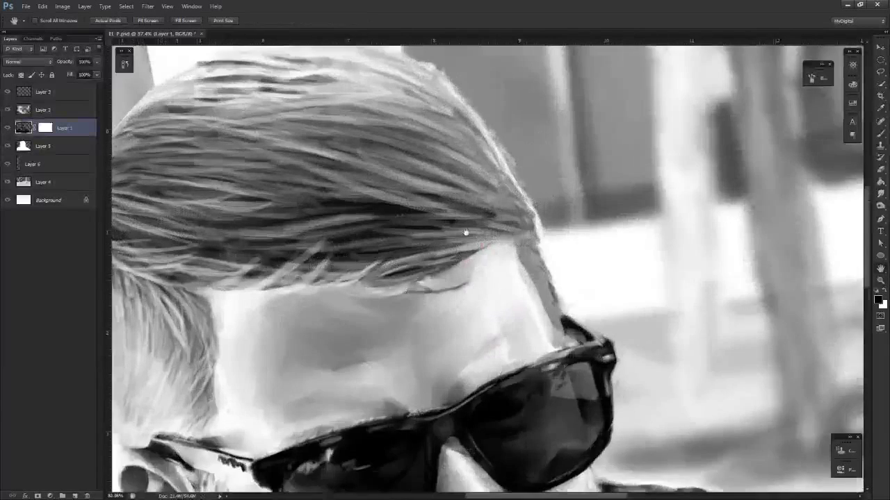
{"action": "mouse_move", "coordinate": [287, 183]}
{"action": "left_mouse_down"}
{"action": "mouse_move", "coordinate": [554, 286]}
{"action": "mouse_move", "coordinate": [558, 298]}
{"action": "left_mouse_up"}
{"action": "key", "text": "e"}
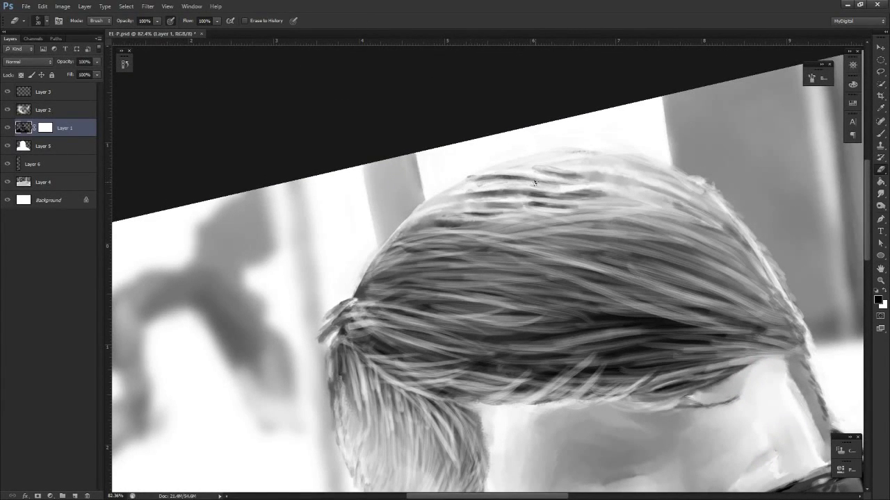
{"action": "key", "text": "b"}
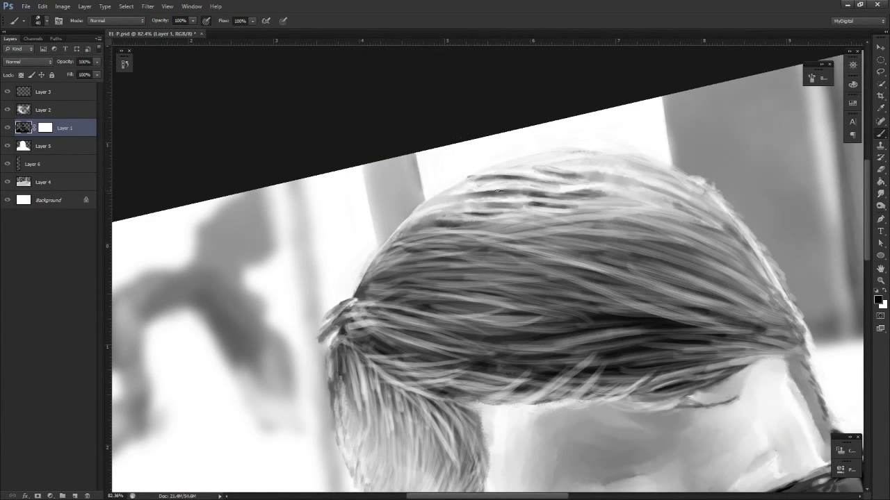
{"action": "left_click_drag", "start_coordinate": [464, 188], "coordinate": [518, 187]}
{"action": "key", "text": "e"}
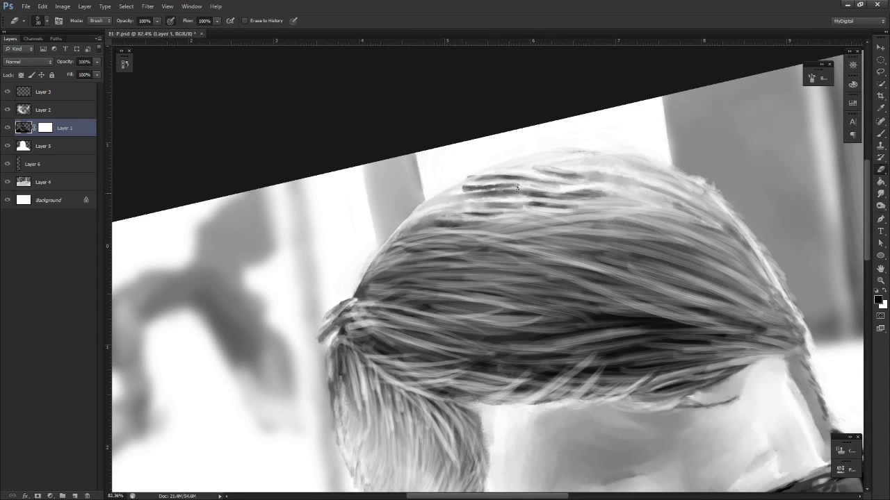
{"action": "left_click_drag", "start_coordinate": [463, 194], "coordinate": [497, 189]}
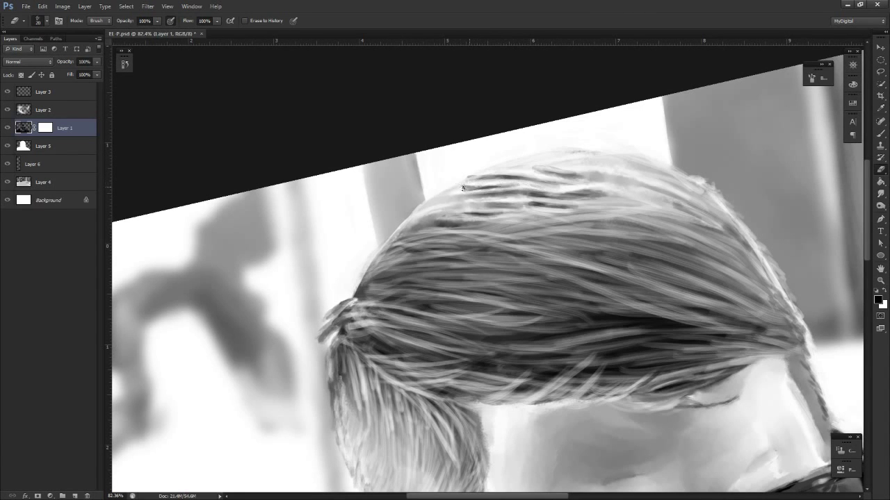
Touch up the hair outline on the crown's parting side with the black brush and the Eraser
{"action": "key", "text": "z"}
{"action": "left_click_drag", "start_coordinate": [453, 193], "coordinate": [409, 169]}
{"action": "key", "text": "r"}
{"action": "key", "text": "z"}
{"action": "left_click_drag", "start_coordinate": [639, 246], "coordinate": [658, 251]}
{"action": "key", "text": "space"}
{"action": "key", "text": "ctrl+space"}
{"action": "mouse_move", "coordinate": [605, 268]}
{"action": "left_mouse_down"}
{"action": "mouse_move", "coordinate": [623, 257]}
{"action": "mouse_move", "coordinate": [578, 257]}
{"action": "mouse_move", "coordinate": [562, 293]}
{"action": "left_mouse_up"}
{"action": "key", "text": "e"}
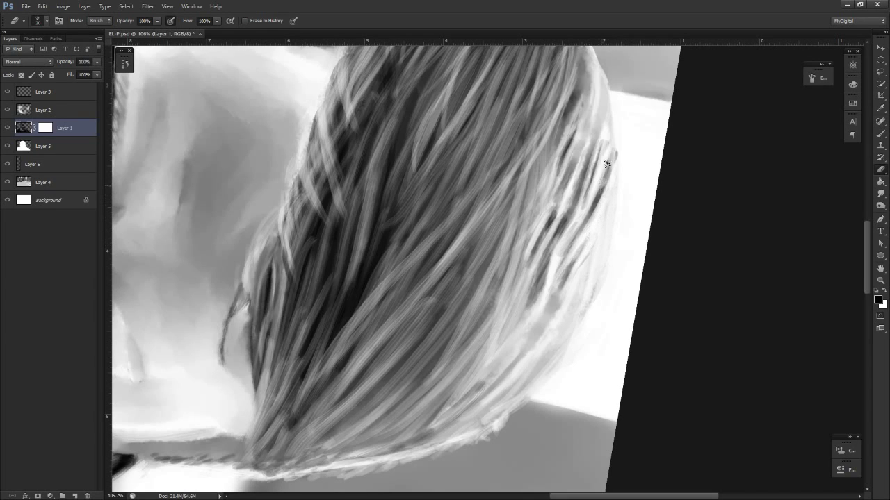
{"action": "mouse_move", "coordinate": [608, 105]}
{"action": "left_mouse_down"}
{"action": "mouse_move", "coordinate": [601, 166]}
{"action": "mouse_move", "coordinate": [585, 180]}
{"action": "mouse_move", "coordinate": [608, 89]}
{"action": "mouse_move", "coordinate": [594, 130]}
{"action": "left_mouse_up"}
{"action": "key", "text": "b"}
{"action": "key", "text": "e"}
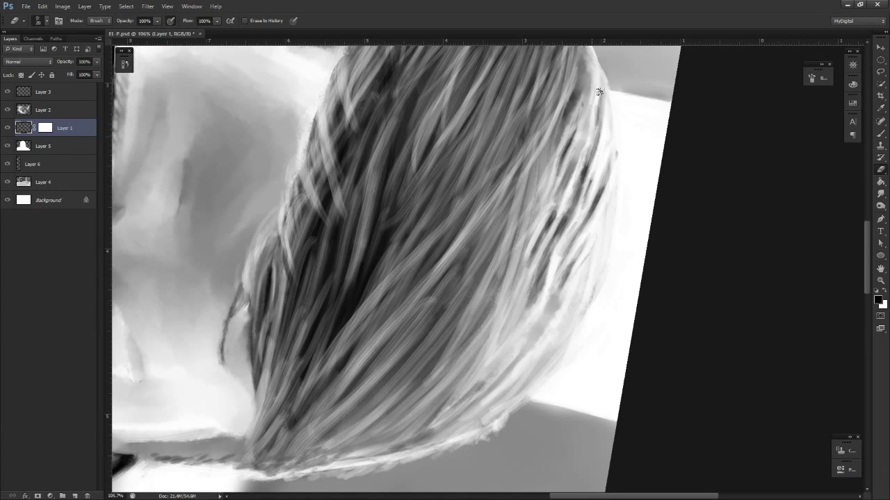
Paint fine dark strands along the upper edge of the crown and break them up with the Eraser
{"action": "key", "text": "r"}
{"action": "key", "text": "ctrl+0"}
{"action": "left_click_drag", "start_coordinate": [599, 91], "coordinate": [522, 139]}
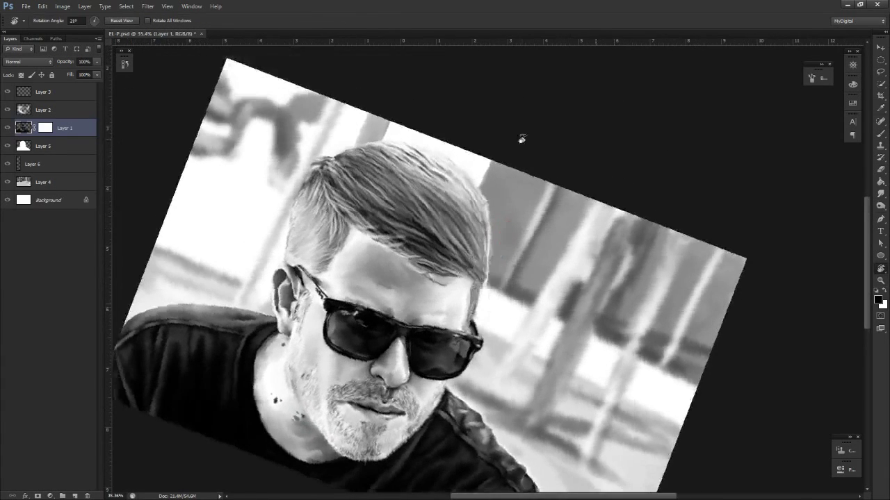
{"action": "key", "text": "z"}
{"action": "left_click_drag", "start_coordinate": [429, 132], "coordinate": [469, 114]}
{"action": "key", "text": "b"}
{"action": "mouse_move", "coordinate": [398, 178]}
{"action": "left_mouse_down"}
{"action": "mouse_move", "coordinate": [425, 205]}
{"action": "mouse_move", "coordinate": [396, 172]}
{"action": "mouse_move", "coordinate": [477, 228]}
{"action": "mouse_move", "coordinate": [444, 205]}
{"action": "mouse_move", "coordinate": [468, 221]}
{"action": "left_mouse_up"}
{"action": "key", "text": "e"}
{"action": "key", "text": "b"}
{"action": "key", "text": "e"}
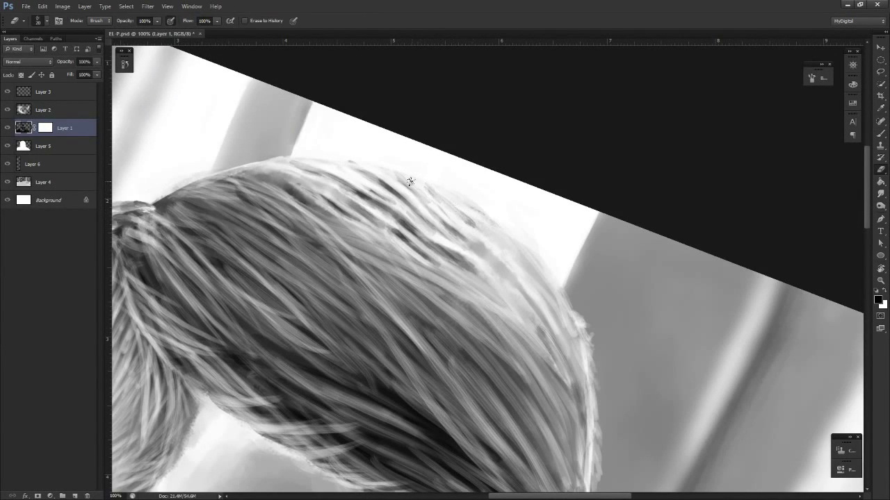
Continue the dark strands from the top of the crown toward the front, tapering their ends with the Eraser
{"action": "key", "text": "b"}
{"action": "key", "text": "z"}
{"action": "left_click_drag", "start_coordinate": [512, 241], "coordinate": [485, 260]}
{"action": "key", "text": "r"}
{"action": "left_click_drag", "start_coordinate": [489, 296], "coordinate": [513, 289]}
{"action": "key", "text": "z"}
{"action": "mouse_move", "coordinate": [499, 256]}
{"action": "left_mouse_down"}
{"action": "mouse_move", "coordinate": [519, 252]}
{"action": "mouse_move", "coordinate": [512, 276]}
{"action": "left_mouse_up"}
{"action": "key", "text": "r"}
{"action": "key", "text": "b"}
{"action": "key", "text": "e"}
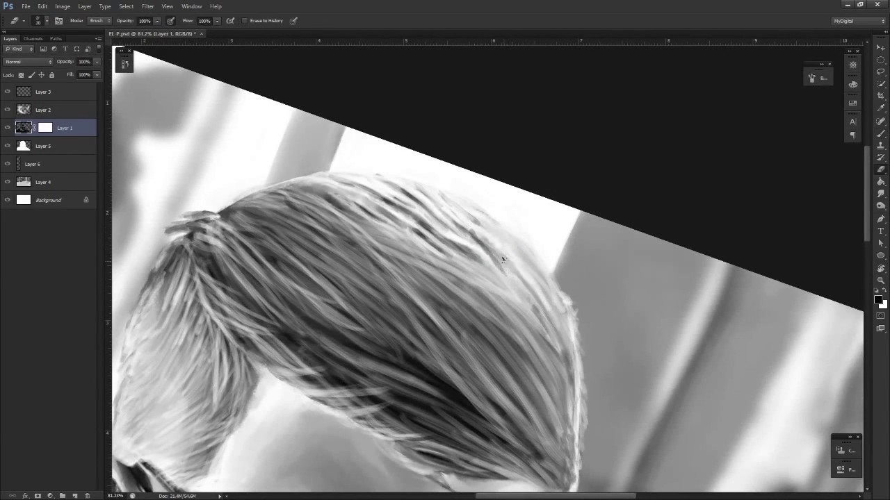
Add a dark strand on the inner side of the front crown highlights and thin it with the Eraser
{"action": "key", "text": "b"}
{"action": "key", "text": "e"}
{"action": "key", "text": "ctrl+space"}
{"action": "left_click_drag", "start_coordinate": [513, 282], "coordinate": [471, 294]}
{"action": "key", "text": "ctrl+space"}
{"action": "key", "text": "r"}
{"action": "mouse_move", "coordinate": [525, 278]}
{"action": "left_mouse_down"}
{"action": "mouse_move", "coordinate": [513, 300]}
{"action": "mouse_move", "coordinate": [483, 319]}
{"action": "mouse_move", "coordinate": [451, 254]}
{"action": "mouse_move", "coordinate": [562, 284]}
{"action": "mouse_move", "coordinate": [518, 322]}
{"action": "mouse_move", "coordinate": [518, 238]}
{"action": "left_mouse_up"}
{"action": "key", "text": "ctrl+space"}
{"action": "key", "text": "b"}
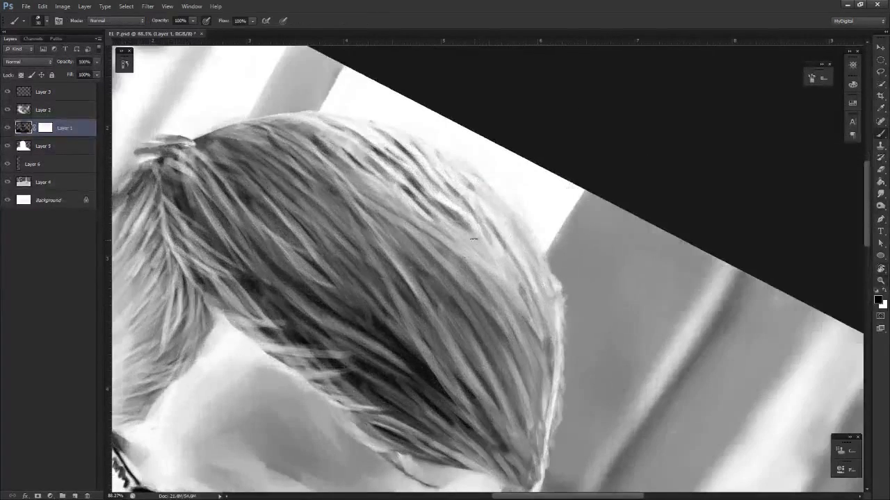
{"action": "key", "text": "e"}
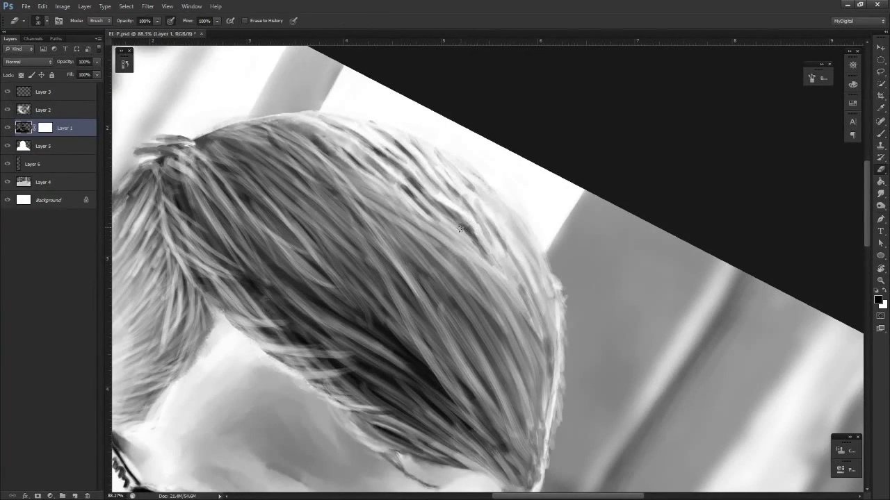
Examine the crown's new dark strands within the full portrait and up close
{"action": "key", "text": "ctrl+space"}
{"action": "left_click_drag", "start_coordinate": [507, 302], "coordinate": [474, 317]}
{"action": "key", "text": "r"}
{"action": "left_click_drag", "start_coordinate": [510, 343], "coordinate": [564, 380]}
{"action": "key", "text": "ctrl+space"}
{"action": "left_click_drag", "start_coordinate": [568, 372], "coordinate": [558, 334]}
{"action": "key", "text": "z"}
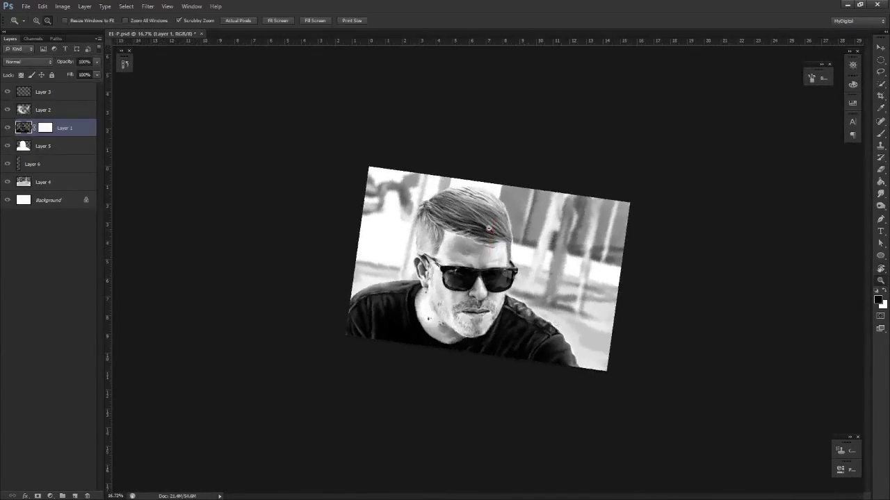
{"action": "left_click_drag", "start_coordinate": [435, 185], "coordinate": [492, 143]}
{"action": "left_click_drag", "start_coordinate": [586, 229], "coordinate": [613, 221]}
Paint short dark strands into the lighter hair toward the front of the head and thin them with the Eraser
{"action": "key", "text": "b"}
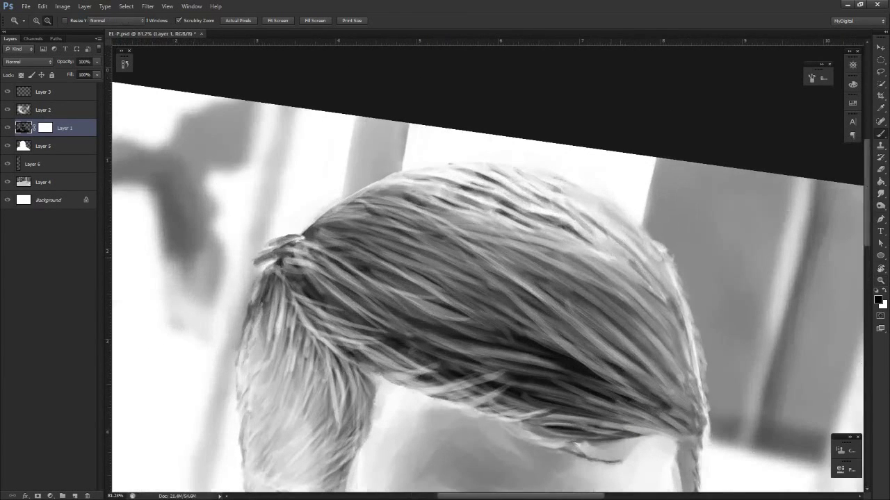
{"action": "key", "text": "space"}
{"action": "mouse_move", "coordinate": [632, 298]}
{"action": "left_mouse_down"}
{"action": "mouse_move", "coordinate": [586, 294]}
{"action": "mouse_move", "coordinate": [614, 298]}
{"action": "left_mouse_up"}
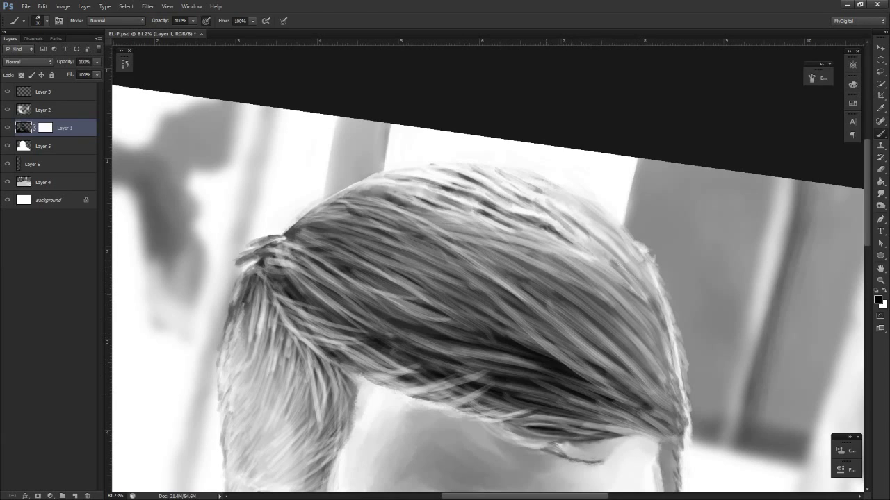
{"action": "key", "text": "z"}
{"action": "left_click_drag", "start_coordinate": [621, 290], "coordinate": [629, 278]}
{"action": "key", "text": "b"}
{"action": "left_click_drag", "start_coordinate": [578, 260], "coordinate": [589, 268]}
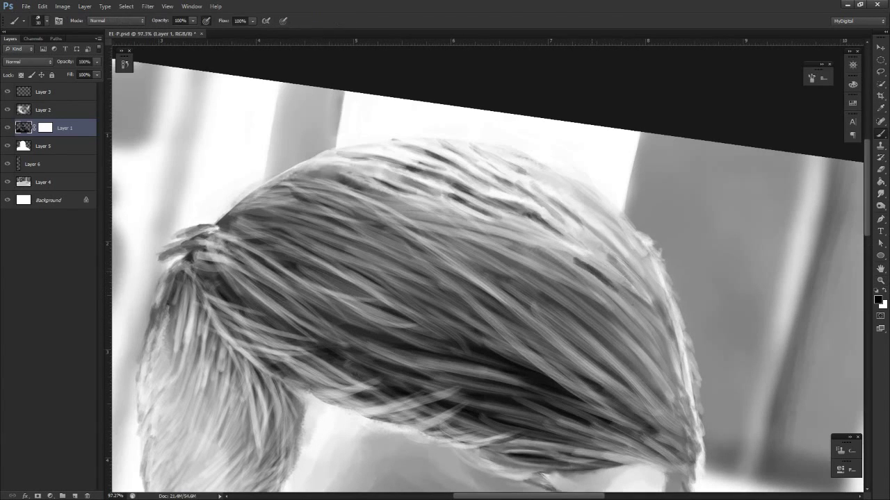
{"action": "key", "text": "e"}
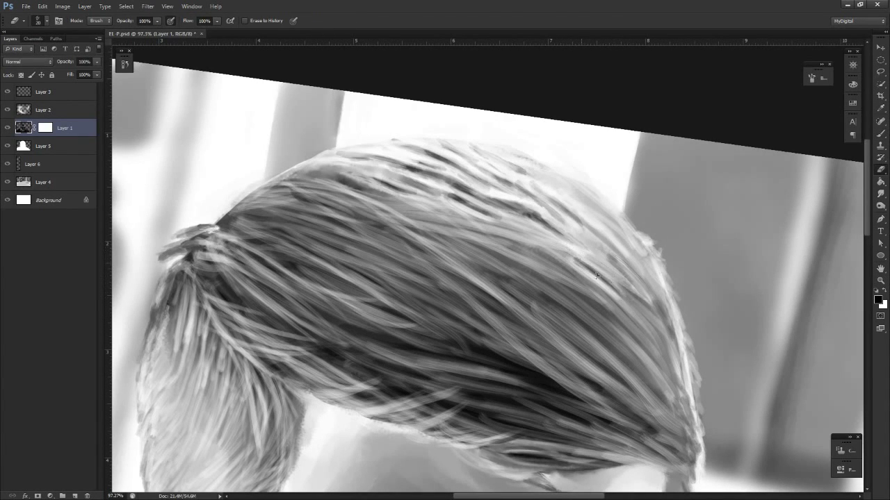
Choose the Soft Round brush at 177 px and add a new layer directly above Layer 1
{"action": "key", "text": "z"}
{"action": "left_click_drag", "start_coordinate": [608, 306], "coordinate": [567, 356]}
{"action": "key", "text": "r"}
{"action": "left_click_drag", "start_coordinate": [624, 352], "coordinate": [549, 342]}
{"action": "left_click_drag", "start_coordinate": [576, 214], "coordinate": [487, 205]}
{"action": "scroll", "coordinate": [553, 202], "scroll_direction": "up", "scroll_amount": 5}
{"action": "left_click_drag", "start_coordinate": [476, 257], "coordinate": [601, 325]}
{"action": "key", "text": "b"}
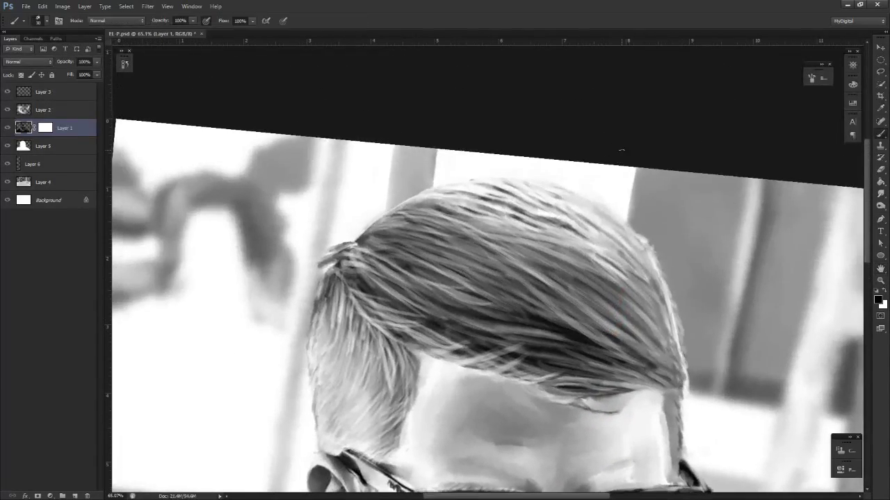
{"action": "left_click", "coordinate": [43, 23]}
{"action": "scroll", "coordinate": [86, 160], "scroll_direction": "up", "scroll_amount": 2}
{"action": "left_click", "coordinate": [62, 148]}
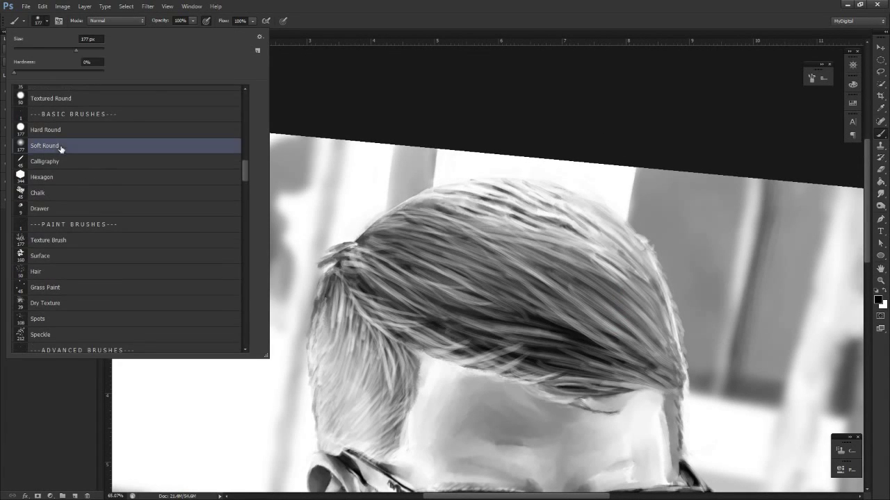
{"action": "left_click", "coordinate": [41, 22]}
{"action": "left_click", "coordinate": [72, 495]}
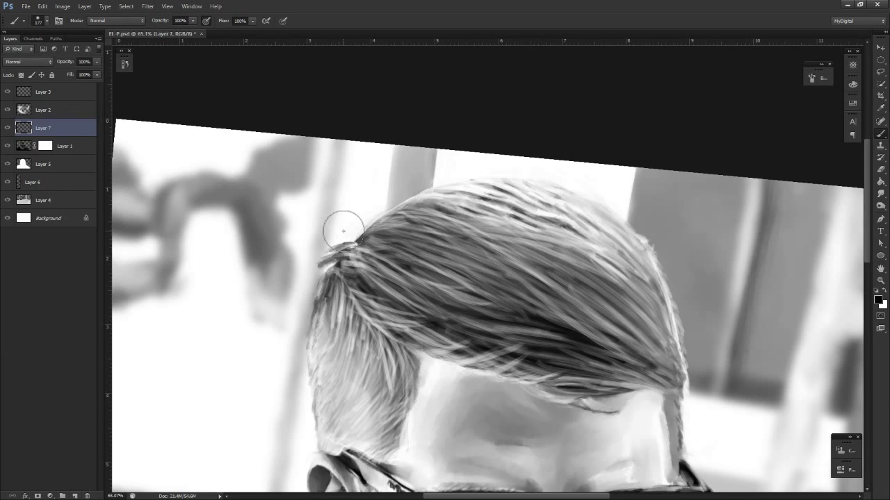
Try darkening the upper hair with broad, soft black strokes on the new layer
{"action": "left_click_drag", "start_coordinate": [488, 233], "coordinate": [516, 272]}
{"action": "key", "text": "ctrl+z"}
{"action": "mouse_move", "coordinate": [579, 235]}
{"action": "left_mouse_down"}
{"action": "mouse_move", "coordinate": [557, 271]}
{"action": "mouse_move", "coordinate": [521, 271]}
{"action": "left_mouse_up"}
{"action": "key", "text": "z"}
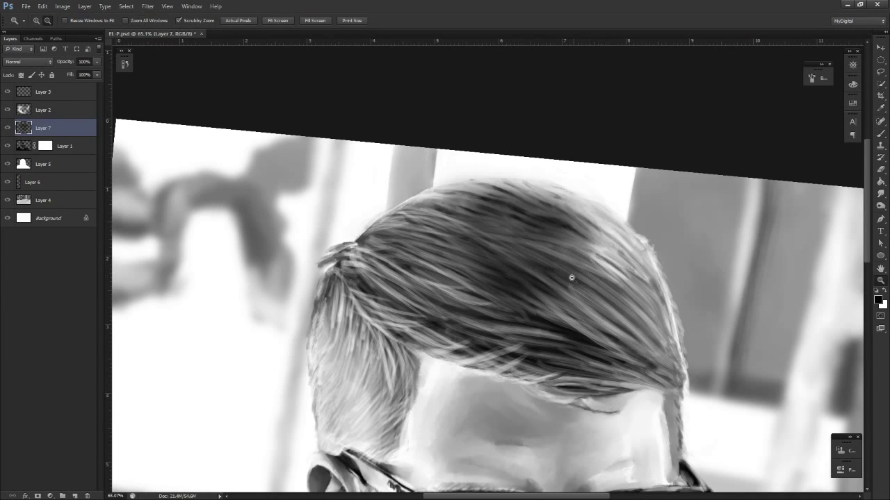
{"action": "key", "text": "r"}
{"action": "key", "text": "b"}
{"action": "mouse_move", "coordinate": [584, 291]}
{"action": "left_mouse_down"}
{"action": "mouse_move", "coordinate": [545, 224]}
{"action": "mouse_move", "coordinate": [586, 218]}
{"action": "mouse_move", "coordinate": [592, 256]}
{"action": "mouse_move", "coordinate": [467, 227]}
{"action": "mouse_move", "coordinate": [484, 203]}
{"action": "mouse_move", "coordinate": [568, 275]}
{"action": "mouse_move", "coordinate": [555, 193]}
{"action": "mouse_move", "coordinate": [582, 194]}
{"action": "mouse_move", "coordinate": [547, 196]}
{"action": "left_mouse_up"}
Try clearing the soft shading from the top of the crown with an enlarged Eraser
{"action": "key", "text": "e"}
{"action": "key", "text": "bracketright"}
{"action": "key", "text": "bracketright"}
{"action": "key", "text": "bracketright"}
{"action": "key", "text": "bracketright"}
{"action": "key", "text": "bracketright"}
{"action": "key", "text": "bracketright"}
{"action": "key", "text": "bracketright"}
{"action": "key", "text": "bracketright"}
{"action": "key", "text": "bracketright"}
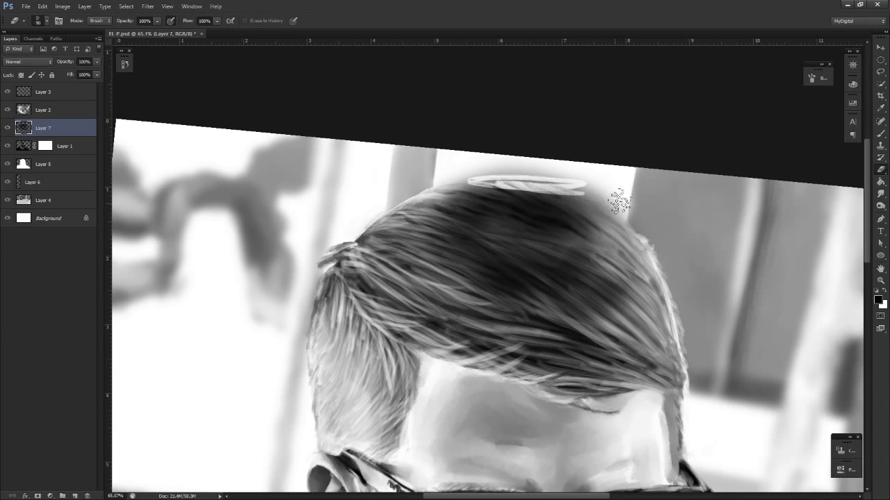
{"action": "mouse_move", "coordinate": [493, 202]}
{"action": "left_mouse_down"}
{"action": "mouse_move", "coordinate": [521, 210]}
{"action": "mouse_move", "coordinate": [427, 196]}
{"action": "mouse_move", "coordinate": [451, 178]}
{"action": "mouse_move", "coordinate": [463, 190]}
{"action": "mouse_move", "coordinate": [484, 182]}
{"action": "mouse_move", "coordinate": [605, 214]}
{"action": "mouse_move", "coordinate": [456, 183]}
{"action": "mouse_move", "coordinate": [538, 201]}
{"action": "mouse_move", "coordinate": [511, 186]}
{"action": "left_mouse_up"}
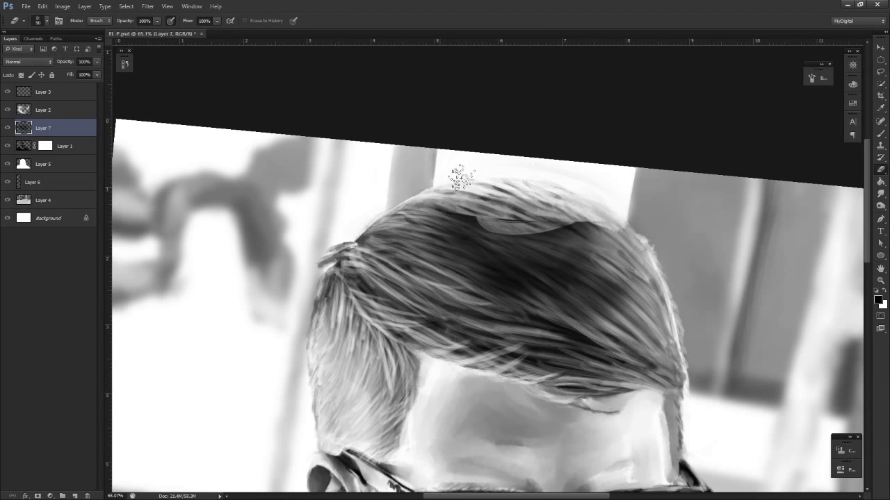
{"action": "key", "text": "r"}
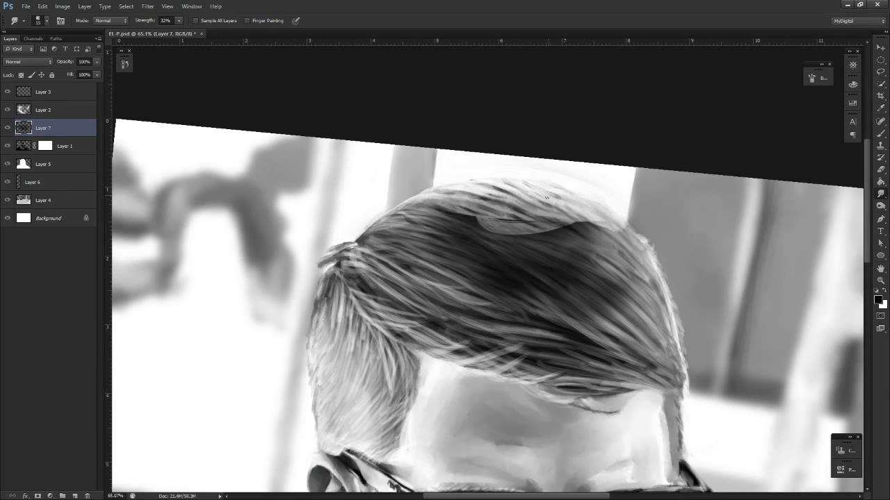
{"action": "key", "text": "e"}
{"action": "mouse_move", "coordinate": [553, 231]}
{"action": "left_mouse_down"}
{"action": "mouse_move", "coordinate": [531, 225]}
{"action": "mouse_move", "coordinate": [563, 210]}
{"action": "mouse_move", "coordinate": [559, 234]}
{"action": "left_mouse_up"}
{"action": "key", "text": "r"}
Undo all the erasing and soft black shading on the crown
{"action": "key", "text": "ctrl+z"}
{"action": "key", "text": "ctrl+alt+z"}
{"action": "key", "text": "ctrl+alt+z"}
{"action": "key", "text": "ctrl+alt+z"}
{"action": "key", "text": "ctrl+alt+z"}
{"action": "key", "text": "ctrl+alt+z"}
{"action": "key", "text": "ctrl+alt+z"}
{"action": "key", "text": "ctrl+alt+z"}
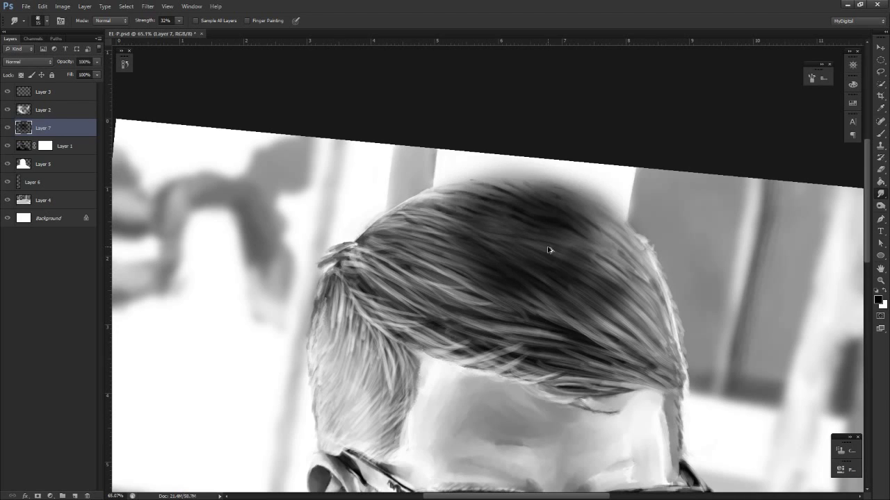
{"action": "key", "text": "ctrl+alt+z"}
{"action": "key", "text": "ctrl+alt+z"}
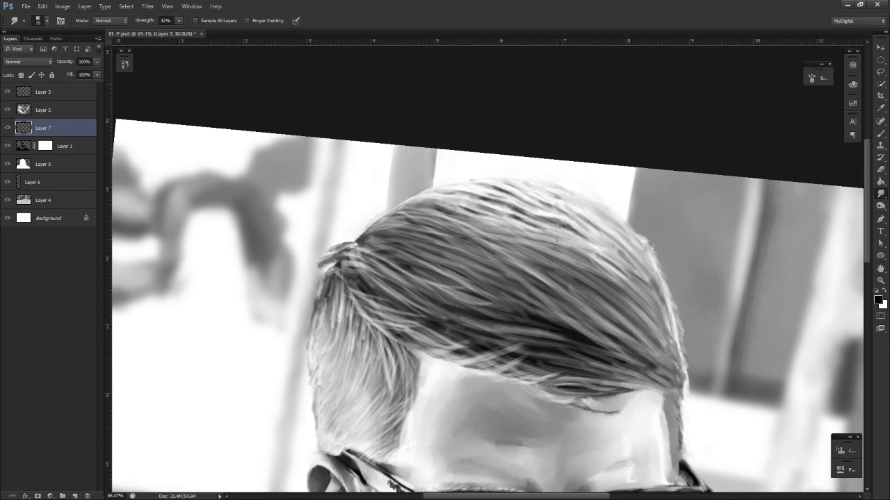
Paint lighter soft black shading across the crown and middle of the hair on Layer 7
{"action": "key", "text": "b"}
{"action": "mouse_move", "coordinate": [621, 245]}
{"action": "left_mouse_down"}
{"action": "mouse_move", "coordinate": [583, 211]}
{"action": "mouse_move", "coordinate": [527, 191]}
{"action": "mouse_move", "coordinate": [469, 198]}
{"action": "mouse_move", "coordinate": [430, 222]}
{"action": "mouse_move", "coordinate": [479, 210]}
{"action": "mouse_move", "coordinate": [587, 236]}
{"action": "mouse_move", "coordinate": [440, 245]}
{"action": "mouse_move", "coordinate": [488, 282]}
{"action": "mouse_move", "coordinate": [572, 270]}
{"action": "mouse_move", "coordinate": [494, 253]}
{"action": "mouse_move", "coordinate": [547, 308]}
{"action": "mouse_move", "coordinate": [605, 274]}
{"action": "mouse_move", "coordinate": [494, 260]}
{"action": "left_mouse_up"}
{"action": "left_click_drag", "start_coordinate": [579, 294], "coordinate": [538, 318]}
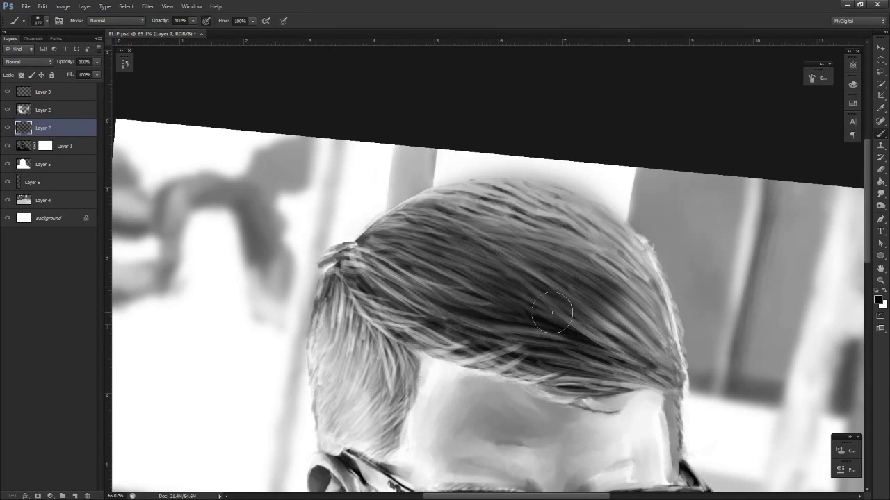
Break up the soft shading with Eraser strokes that follow the strands through the middle and top of the hair
{"action": "key", "text": "e"}
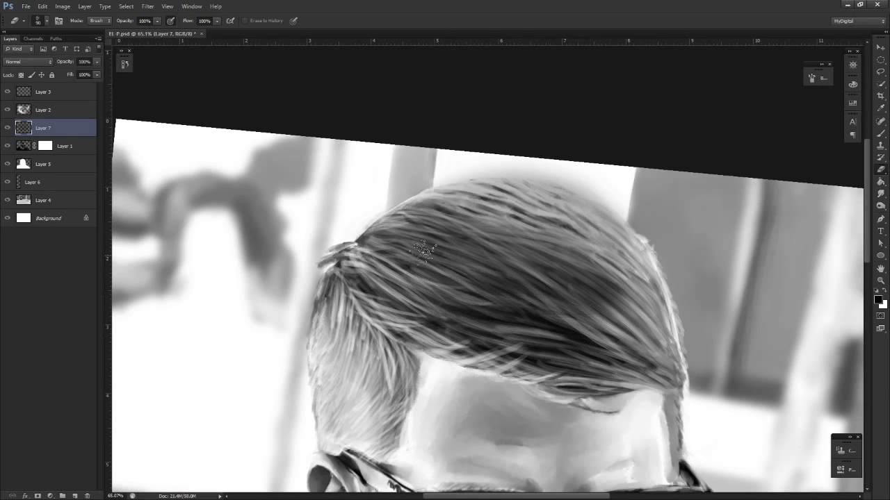
{"action": "left_click_drag", "start_coordinate": [437, 258], "coordinate": [623, 327]}
{"action": "left_click_drag", "start_coordinate": [566, 273], "coordinate": [611, 292]}
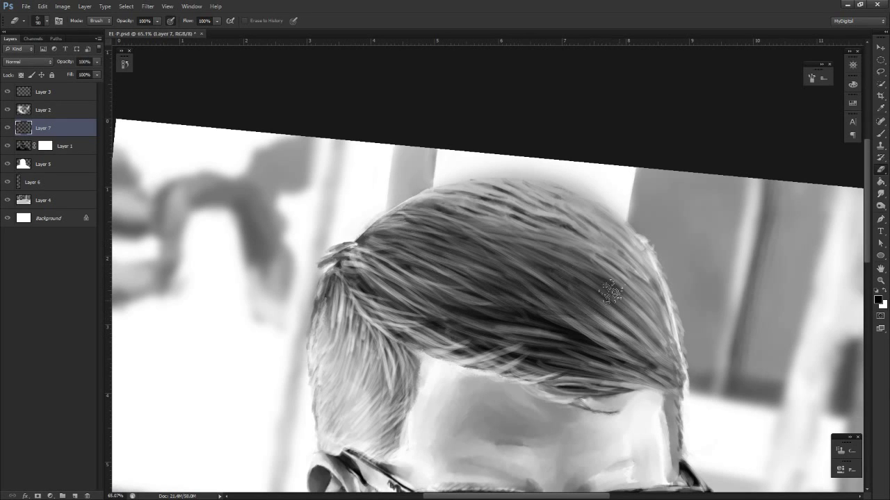
{"action": "left_click_drag", "start_coordinate": [569, 250], "coordinate": [628, 282]}
{"action": "left_click_drag", "start_coordinate": [424, 203], "coordinate": [495, 242]}
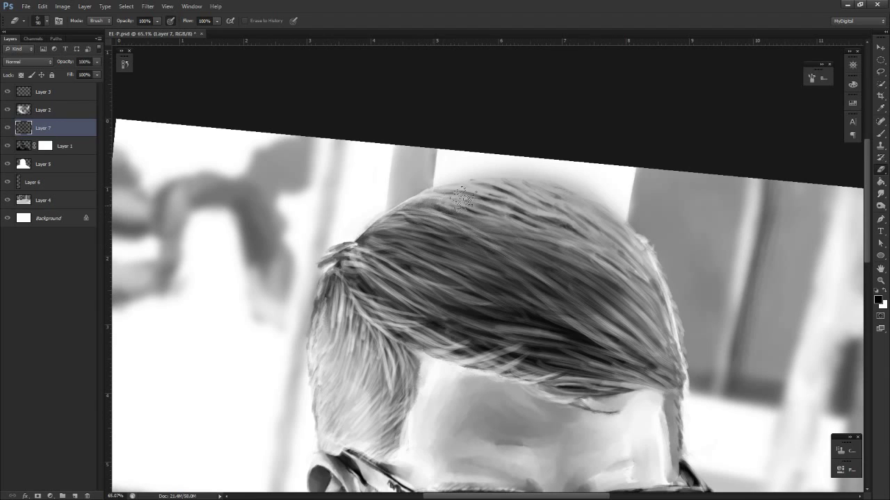
{"action": "mouse_move", "coordinate": [446, 192]}
{"action": "left_mouse_down"}
{"action": "mouse_move", "coordinate": [489, 196]}
{"action": "mouse_move", "coordinate": [474, 183]}
{"action": "left_mouse_up"}
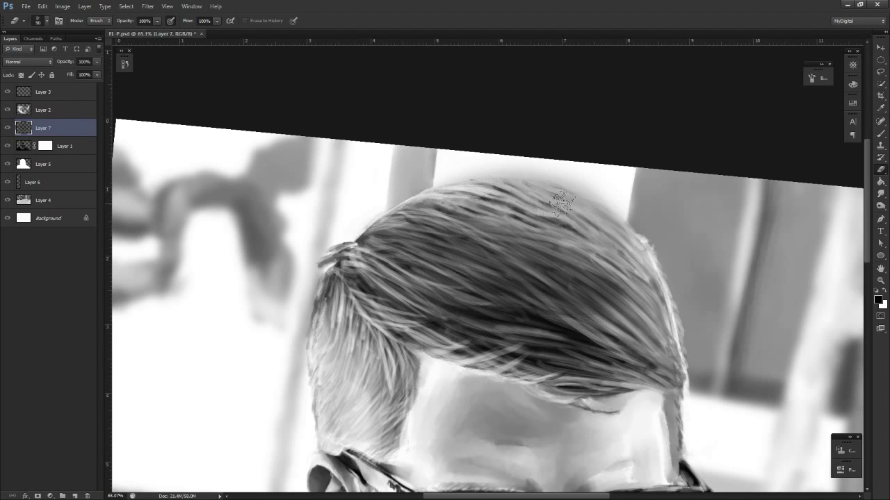
{"action": "left_click_drag", "start_coordinate": [564, 201], "coordinate": [609, 218]}
Erase the soft shading that spills onto the background above the crown's outline
{"action": "left_click_drag", "start_coordinate": [517, 171], "coordinate": [572, 180]}
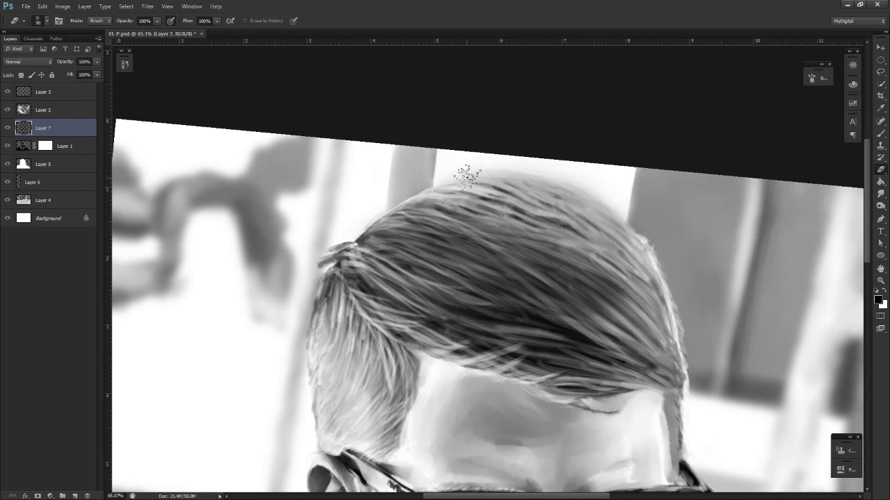
{"action": "mouse_move", "coordinate": [467, 176]}
{"action": "left_mouse_down"}
{"action": "mouse_move", "coordinate": [617, 198]}
{"action": "mouse_move", "coordinate": [508, 158]}
{"action": "mouse_move", "coordinate": [598, 193]}
{"action": "mouse_move", "coordinate": [454, 175]}
{"action": "mouse_move", "coordinate": [590, 182]}
{"action": "left_mouse_up"}
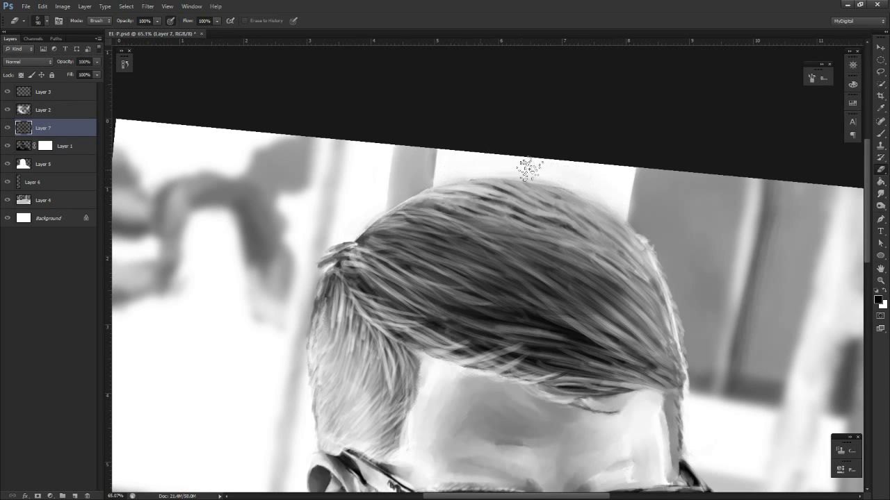
{"action": "left_click_drag", "start_coordinate": [529, 170], "coordinate": [628, 212]}
{"action": "mouse_move", "coordinate": [473, 169]}
{"action": "left_mouse_down"}
{"action": "mouse_move", "coordinate": [643, 208]}
{"action": "mouse_move", "coordinate": [599, 267]}
{"action": "left_mouse_up"}
Examine the shaded hair from several view angles and zoom levels for uneven tones
{"action": "key", "text": "r"}
{"action": "left_click_drag", "start_coordinate": [649, 313], "coordinate": [646, 261]}
{"action": "key", "text": "z"}
{"action": "left_click_drag", "start_coordinate": [467, 198], "coordinate": [506, 209]}
{"action": "key", "text": "e"}
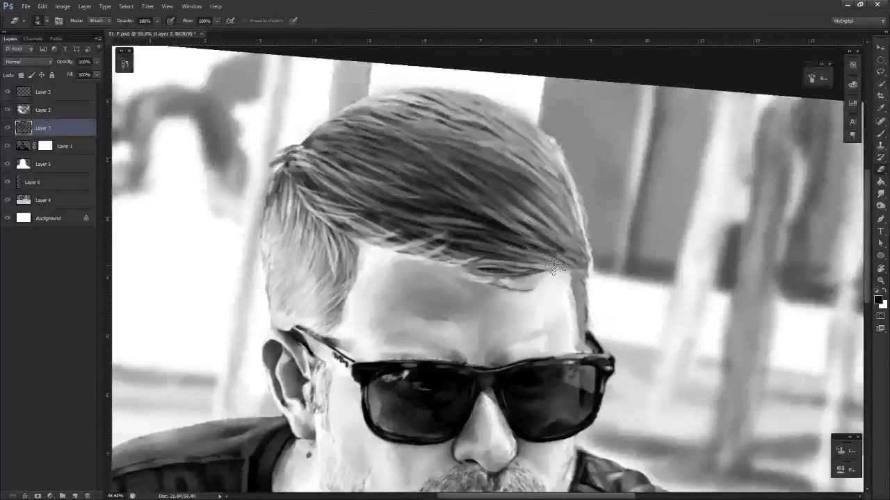
{"action": "left_click_drag", "start_coordinate": [501, 281], "coordinate": [592, 316]}
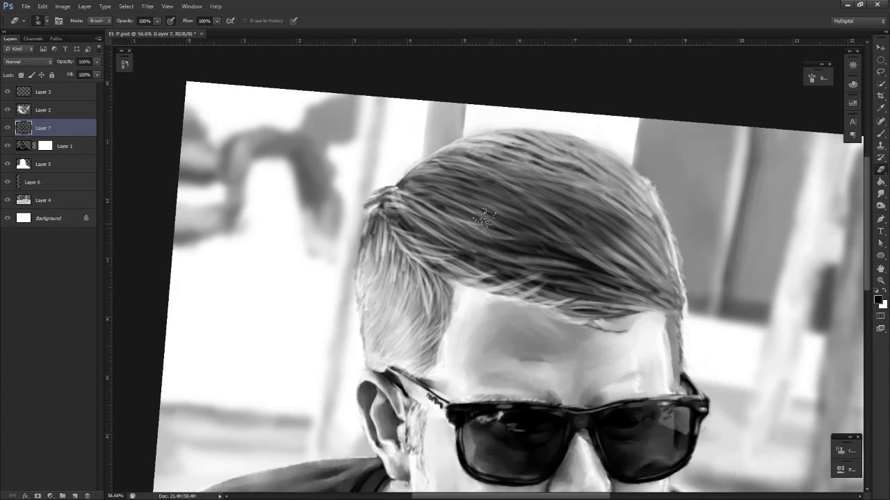
{"action": "key", "text": "z"}
{"action": "mouse_move", "coordinate": [602, 303]}
{"action": "left_mouse_down"}
{"action": "mouse_move", "coordinate": [486, 346]}
{"action": "mouse_move", "coordinate": [419, 303]}
{"action": "mouse_move", "coordinate": [556, 290]}
{"action": "left_mouse_up"}
{"action": "key", "text": "r"}
{"action": "key", "text": "z"}
{"action": "left_click_drag", "start_coordinate": [479, 221], "coordinate": [530, 221]}
{"action": "key", "text": "space"}
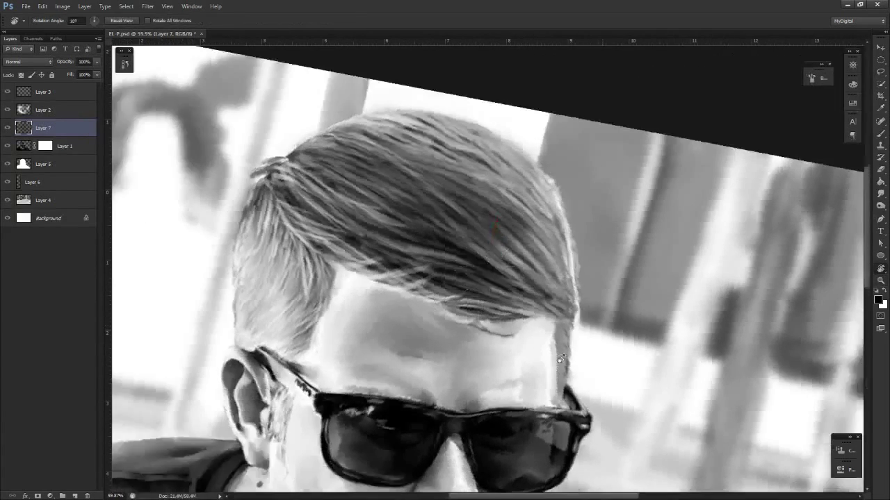
{"action": "key", "text": "e"}
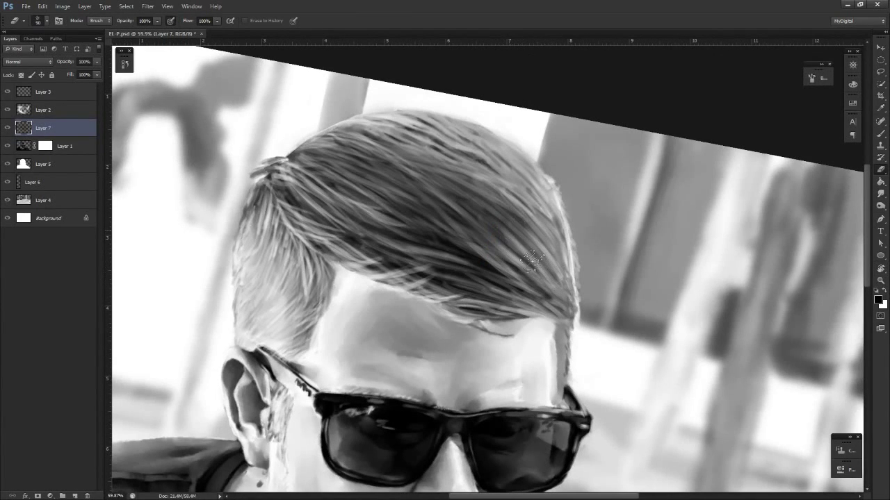
{"action": "key", "text": "z"}
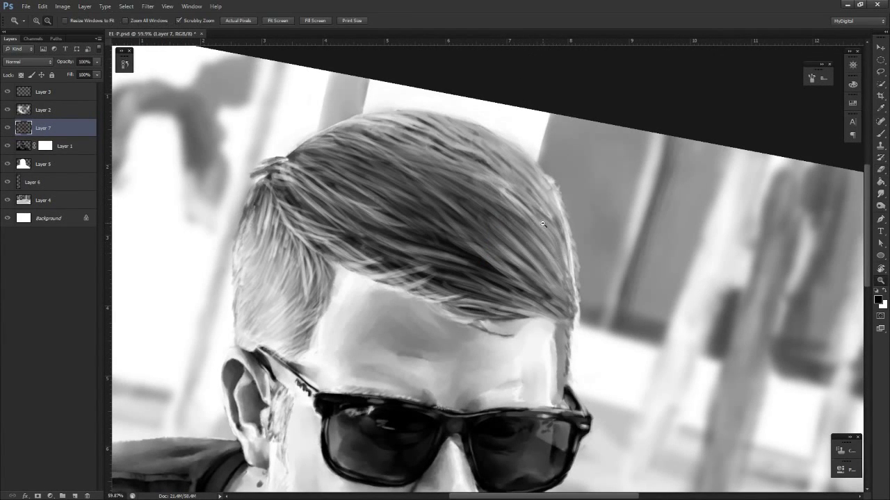
{"action": "key", "text": "s"}
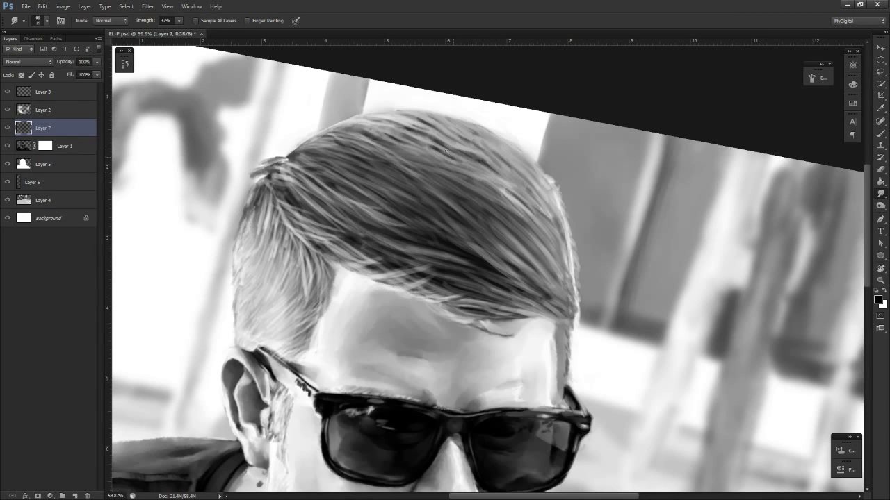
Compare blend modes such as Linear Burn, Overlay and Soft Light on Layer 7 and set it to Vivid Light
{"action": "key", "text": "z"}
{"action": "left_click_drag", "start_coordinate": [510, 190], "coordinate": [486, 240]}
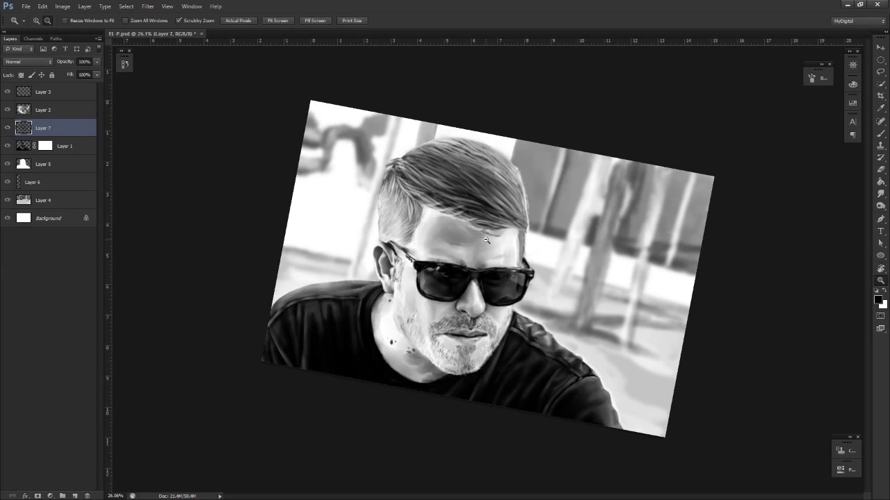
{"action": "left_click", "coordinate": [28, 61]}
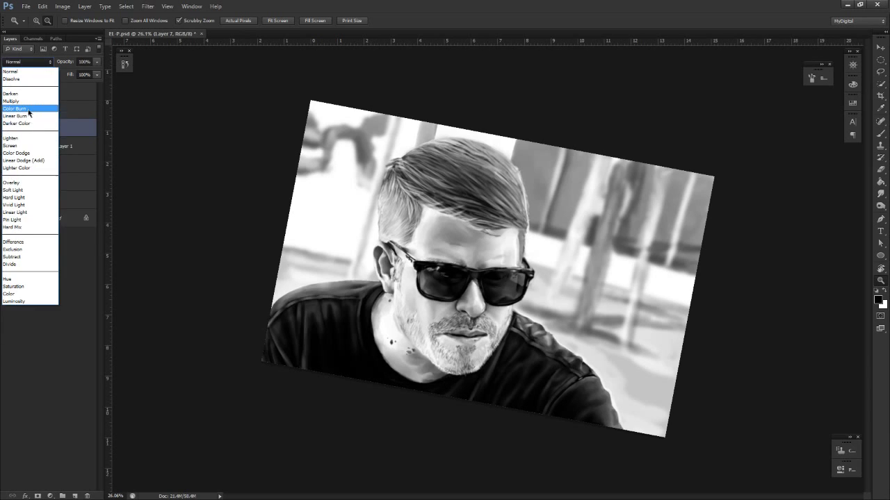
{"action": "left_click", "coordinate": [27, 112]}
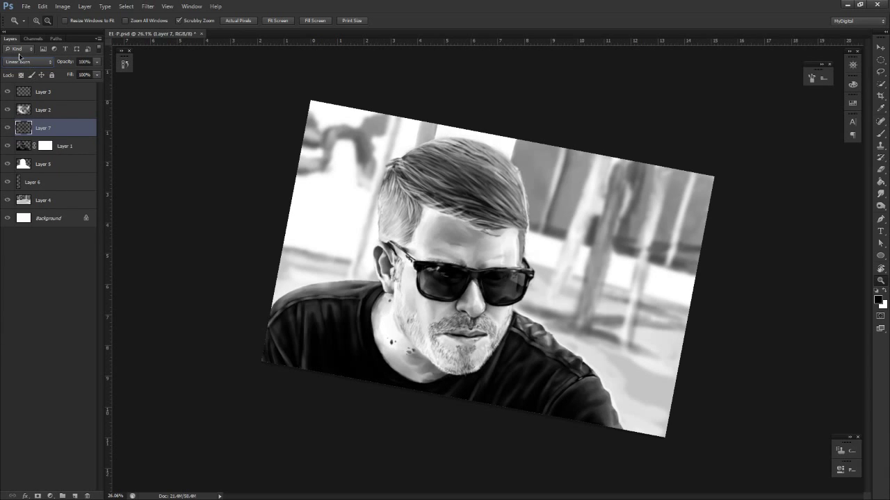
{"action": "scroll", "coordinate": [21, 63], "scroll_direction": "down", "scroll_amount": 1}
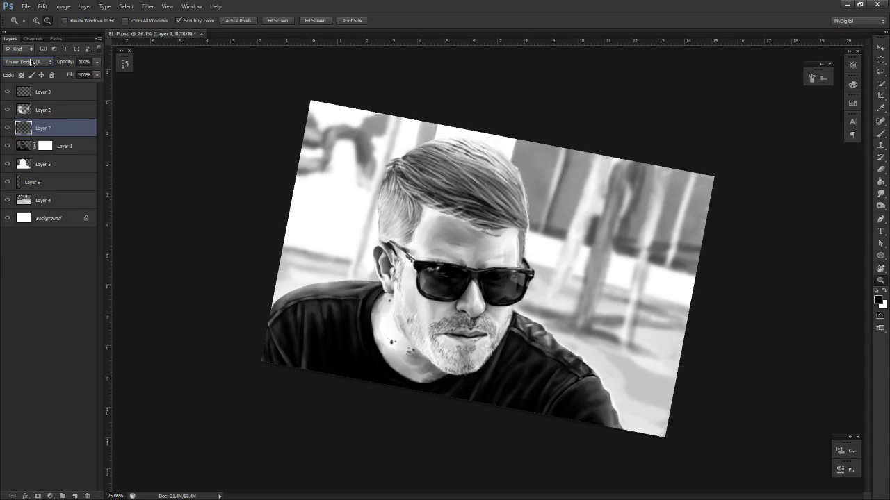
{"action": "scroll", "coordinate": [31, 62], "scroll_direction": "down", "scroll_amount": 1}
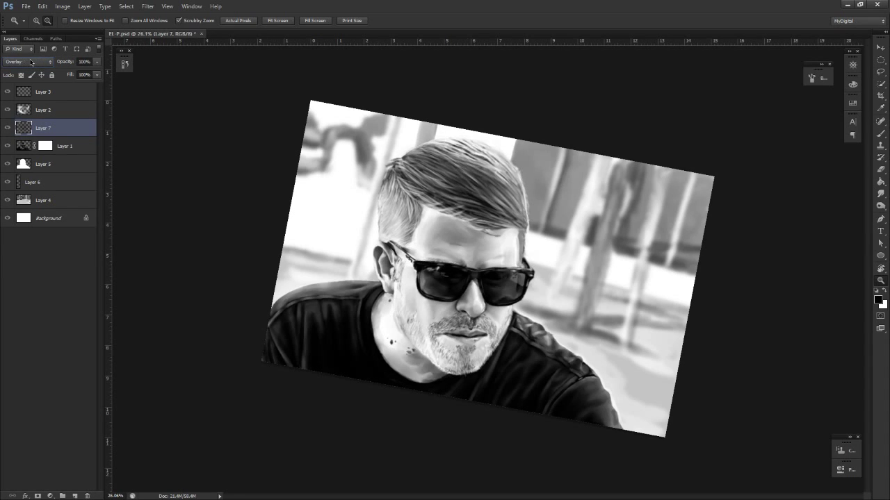
{"action": "scroll", "coordinate": [31, 68], "scroll_direction": "down", "scroll_amount": 1}
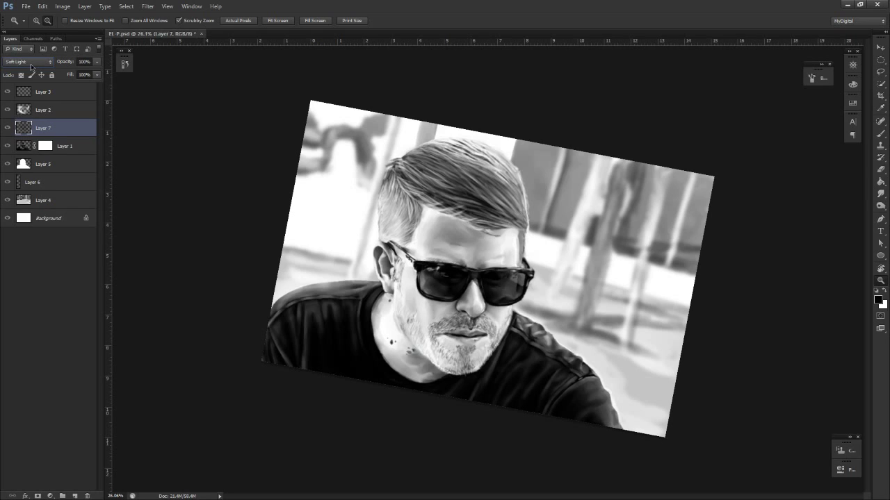
{"action": "scroll", "coordinate": [31, 67], "scroll_direction": "up", "scroll_amount": 1}
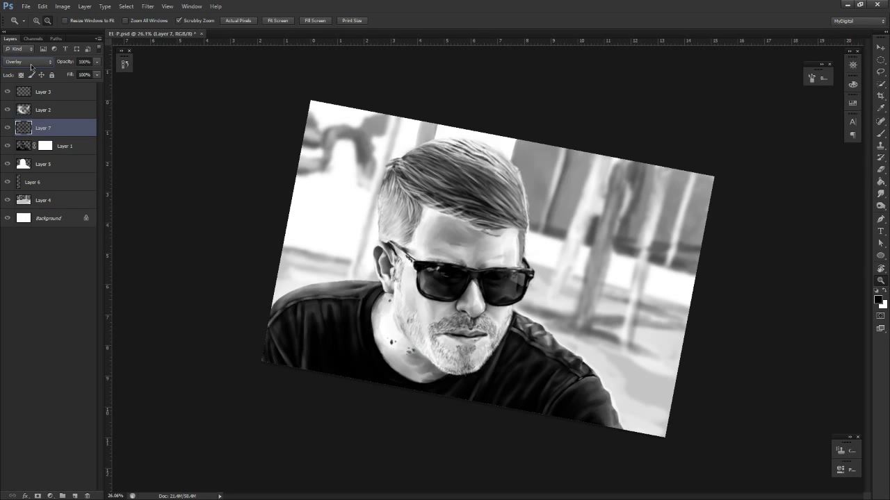
{"action": "scroll", "coordinate": [32, 66], "scroll_direction": "down", "scroll_amount": 3}
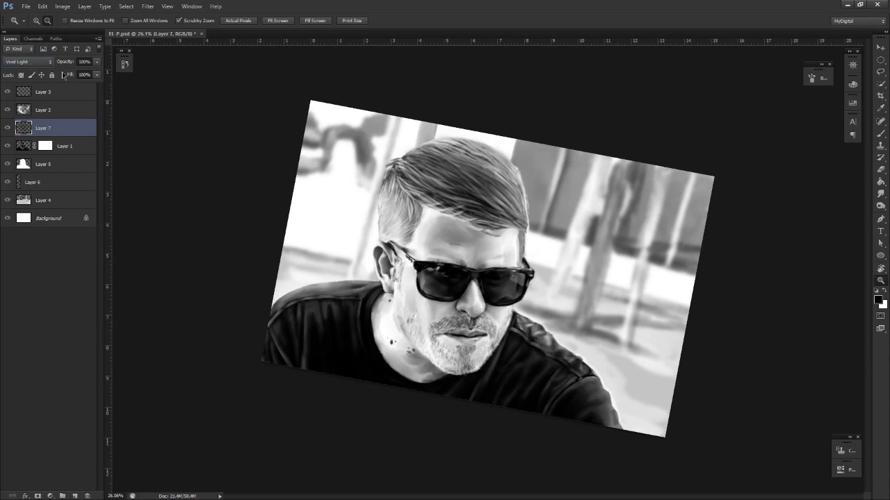
Examine the whole portrait upright to judge the blended hair shading against the face and shirt
{"action": "left_click_drag", "start_coordinate": [533, 214], "coordinate": [517, 245]}
{"action": "key", "text": "r"}
{"action": "left_click_drag", "start_coordinate": [574, 258], "coordinate": [518, 261]}
{"action": "key", "text": "z"}
{"action": "left_click_drag", "start_coordinate": [514, 259], "coordinate": [545, 262]}
{"action": "key", "text": "r"}
{"action": "key", "text": "z"}
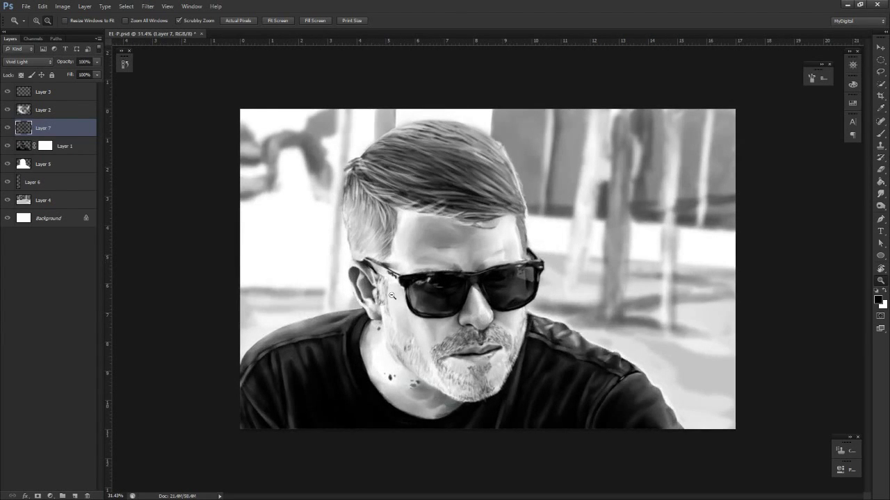
Paint soft shading on the brow above the right lens, trim its edges and smudge it into the skin
{"action": "left_click_drag", "start_coordinate": [422, 307], "coordinate": [452, 306]}
{"action": "key", "text": "b"}
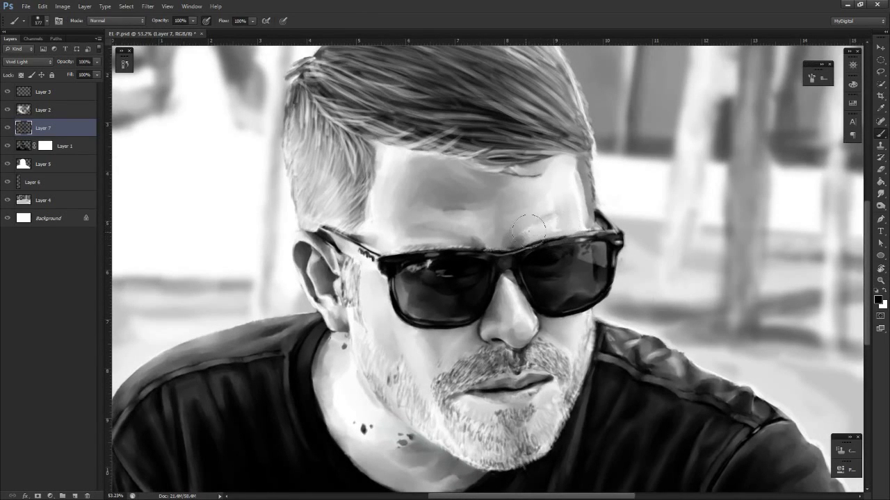
{"action": "key", "text": "e"}
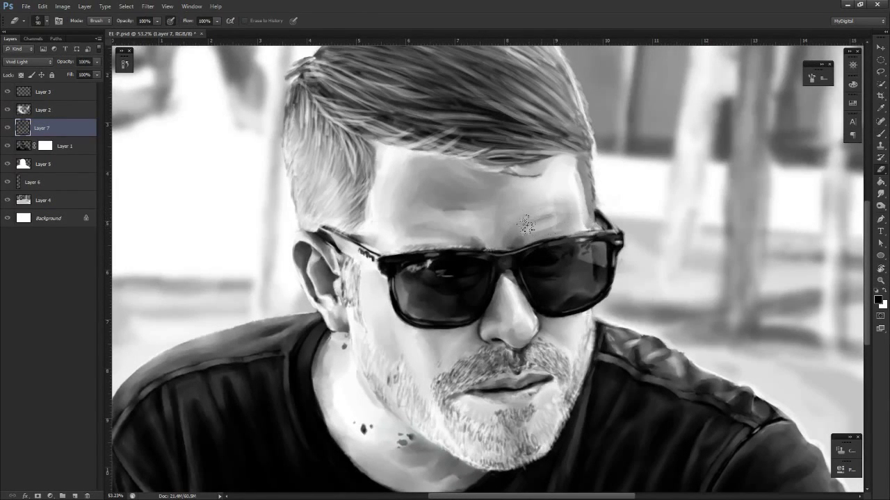
{"action": "key", "text": "r"}
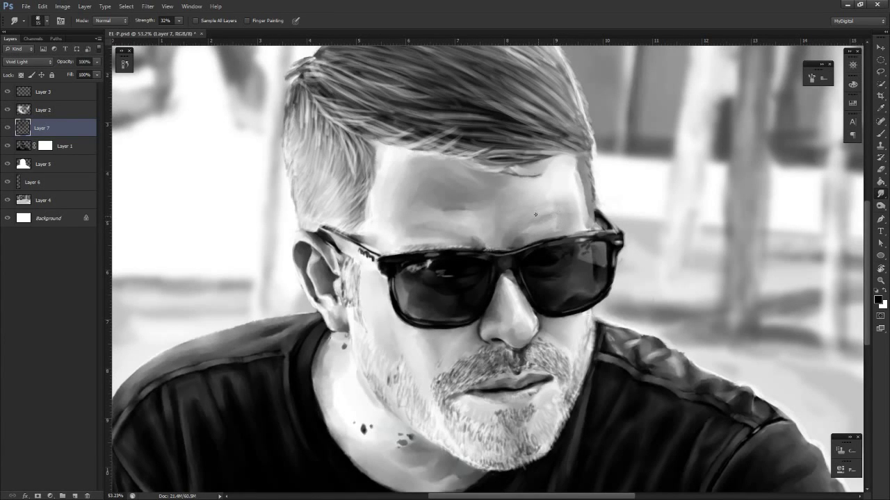
Erase excess shading along the right brow and retouch its outer end towards the temple with soft brush and smudging
{"action": "key", "text": "z"}
{"action": "left_click_drag", "start_coordinate": [582, 245], "coordinate": [540, 248]}
{"action": "left_click_drag", "start_coordinate": [495, 278], "coordinate": [539, 277]}
{"action": "key", "text": "e"}
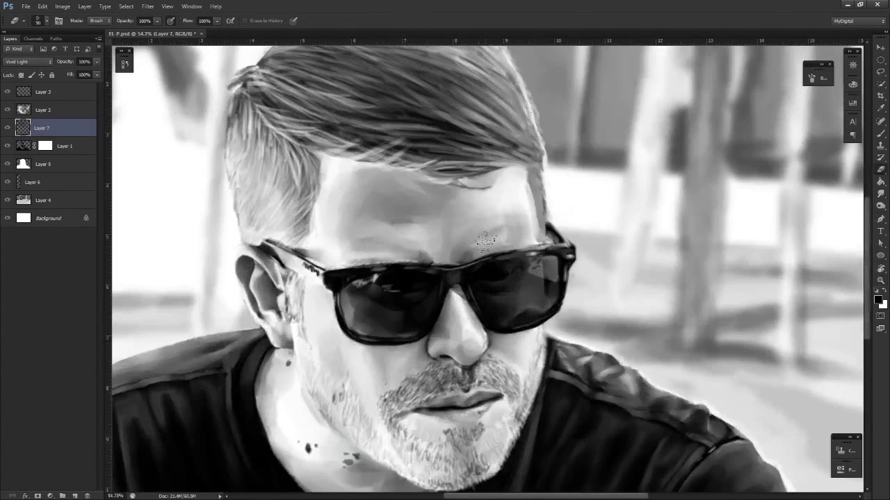
{"action": "mouse_move", "coordinate": [512, 250]}
{"action": "left_mouse_down"}
{"action": "mouse_move", "coordinate": [479, 246]}
{"action": "mouse_move", "coordinate": [523, 222]}
{"action": "left_mouse_up"}
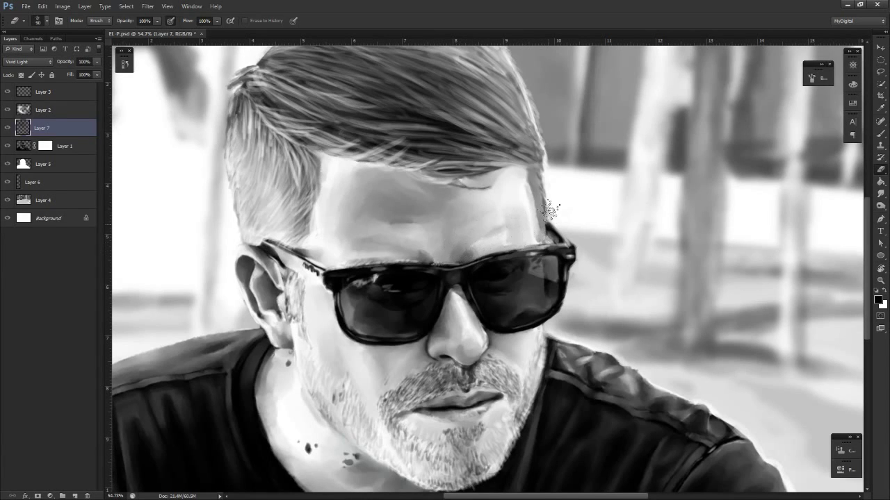
{"action": "key", "text": "b"}
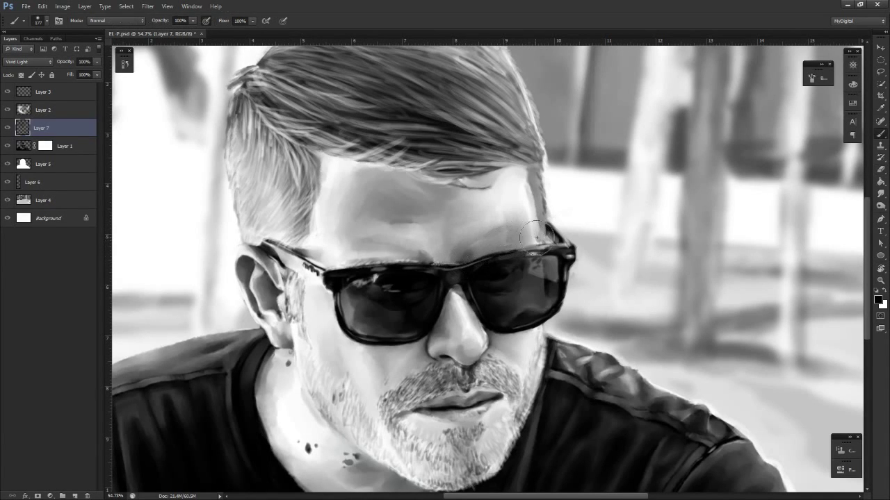
{"action": "key", "text": "e"}
{"action": "key", "text": "r"}
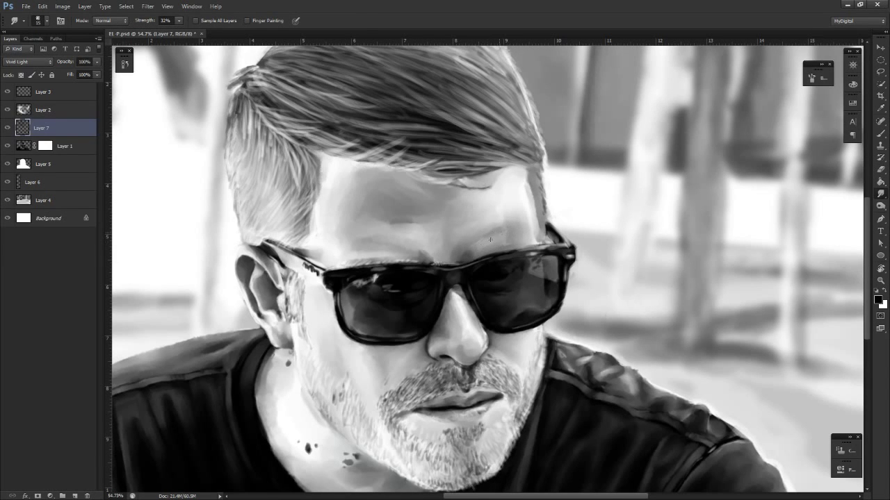
Thin the upper edge of the right brow's shading with the eraser and smudge it into the forehead
{"action": "key", "text": "z"}
{"action": "left_click_drag", "start_coordinate": [490, 240], "coordinate": [415, 352]}
{"action": "key", "text": "r"}
{"action": "mouse_move", "coordinate": [556, 296]}
{"action": "left_mouse_down"}
{"action": "mouse_move", "coordinate": [512, 341]}
{"action": "mouse_move", "coordinate": [494, 346]}
{"action": "left_mouse_up"}
{"action": "key", "text": "z"}
{"action": "left_click_drag", "start_coordinate": [514, 312], "coordinate": [556, 306]}
{"action": "key", "text": "e"}
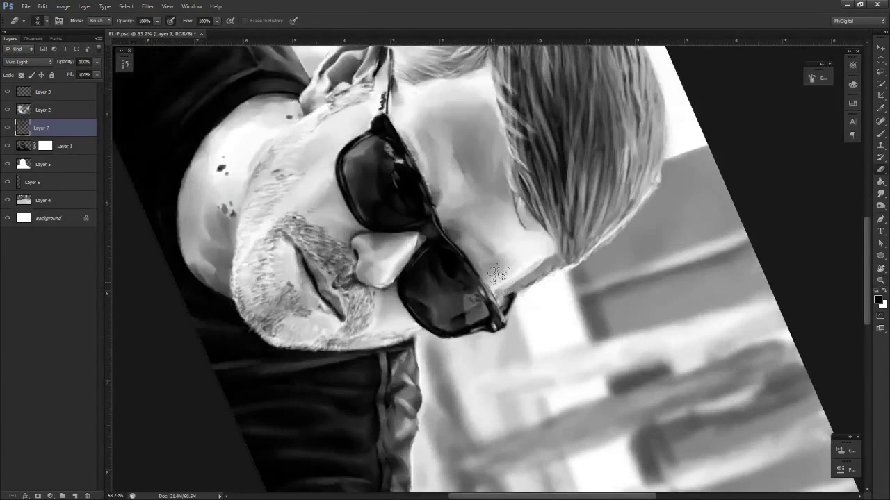
{"action": "left_click_drag", "start_coordinate": [499, 252], "coordinate": [495, 270]}
{"action": "key", "text": "s"}
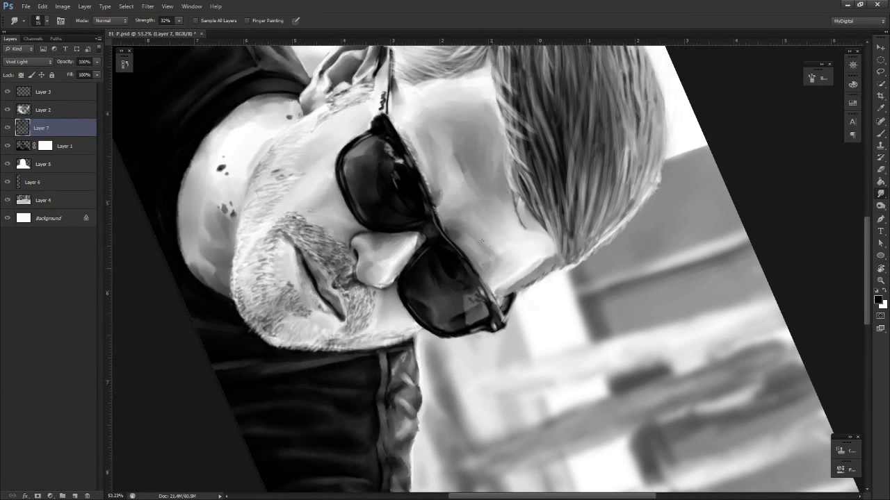
Refine the inner part of the right brow by alternately erasing and smudging its soft shading
{"action": "key", "text": "r"}
{"action": "key", "text": "z"}
{"action": "mouse_move", "coordinate": [466, 302]}
{"action": "left_mouse_down"}
{"action": "mouse_move", "coordinate": [556, 301]}
{"action": "mouse_move", "coordinate": [525, 292]}
{"action": "left_mouse_up"}
{"action": "key", "text": "r"}
{"action": "mouse_move", "coordinate": [535, 283]}
{"action": "left_mouse_down"}
{"action": "mouse_move", "coordinate": [545, 312]}
{"action": "mouse_move", "coordinate": [535, 378]}
{"action": "left_mouse_up"}
{"action": "key", "text": "z"}
{"action": "key", "text": "z"}
{"action": "key", "text": "h"}
{"action": "left_click_drag", "start_coordinate": [513, 345], "coordinate": [587, 368]}
{"action": "key", "text": "z"}
{"action": "left_click_drag", "start_coordinate": [552, 226], "coordinate": [570, 232]}
{"action": "key", "text": "e"}
{"action": "key", "text": "e"}
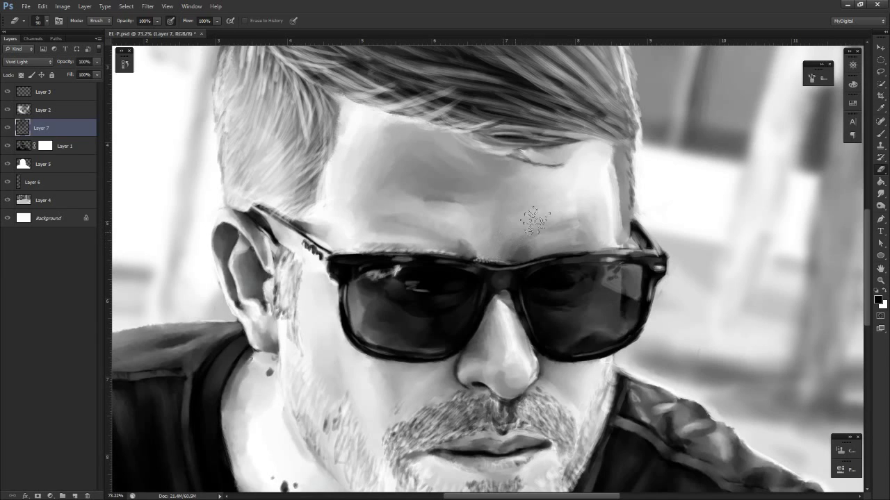
{"action": "key", "text": "r"}
{"action": "key", "text": "e"}
{"action": "key", "text": "r"}
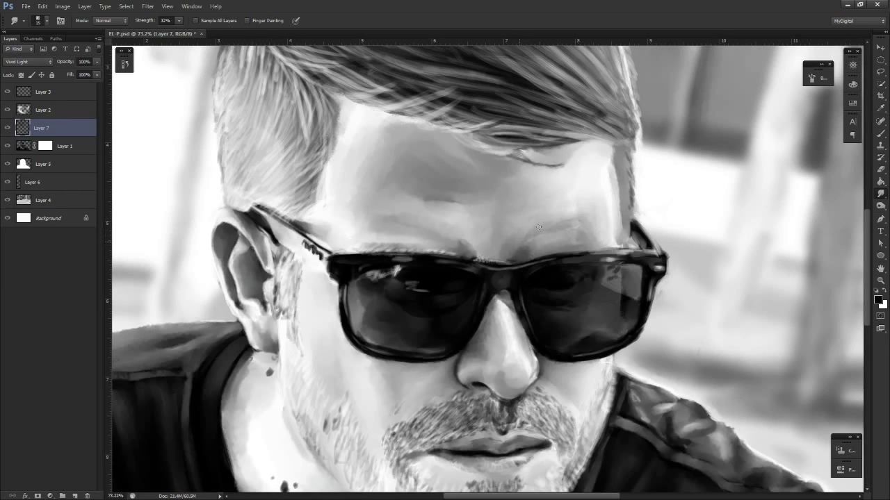
Paint soft dark shading along the brow above the left lens and smudge it into the forehead
{"action": "key", "text": "z"}
{"action": "left_click_drag", "start_coordinate": [537, 229], "coordinate": [473, 252]}
{"action": "key", "text": "r"}
{"action": "left_click_drag", "start_coordinate": [379, 375], "coordinate": [417, 409]}
{"action": "key", "text": "z"}
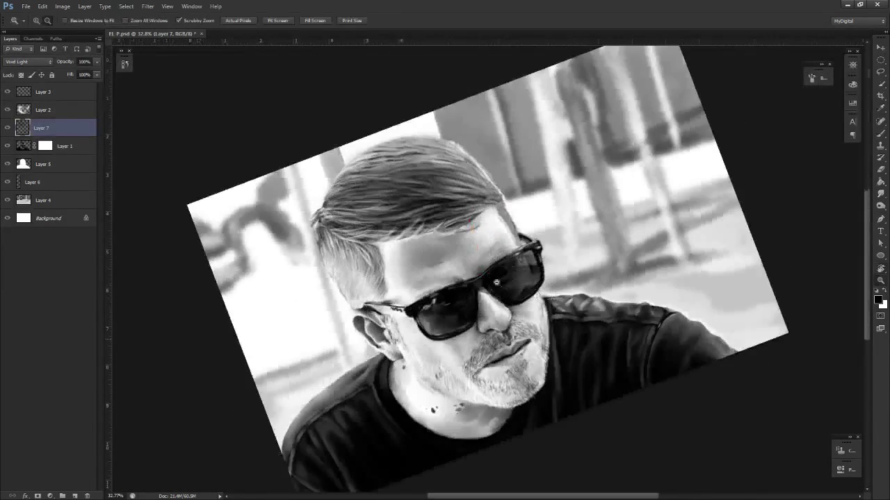
{"action": "key", "text": "space"}
{"action": "mouse_move", "coordinate": [496, 282]}
{"action": "left_mouse_down"}
{"action": "mouse_move", "coordinate": [600, 306]}
{"action": "mouse_move", "coordinate": [560, 325]}
{"action": "left_mouse_up"}
{"action": "key", "text": "b"}
{"action": "key", "text": "r"}
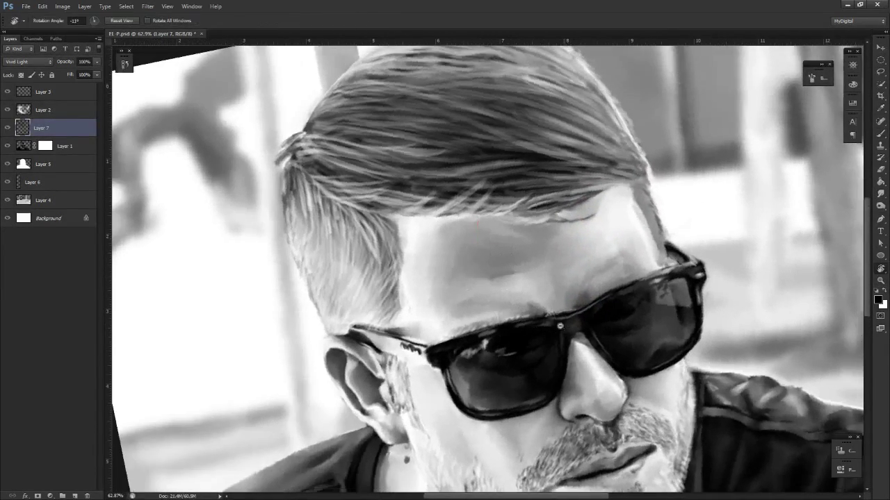
{"action": "key", "text": "b"}
{"action": "left_click_drag", "start_coordinate": [463, 315], "coordinate": [500, 299]}
{"action": "key", "text": "n"}
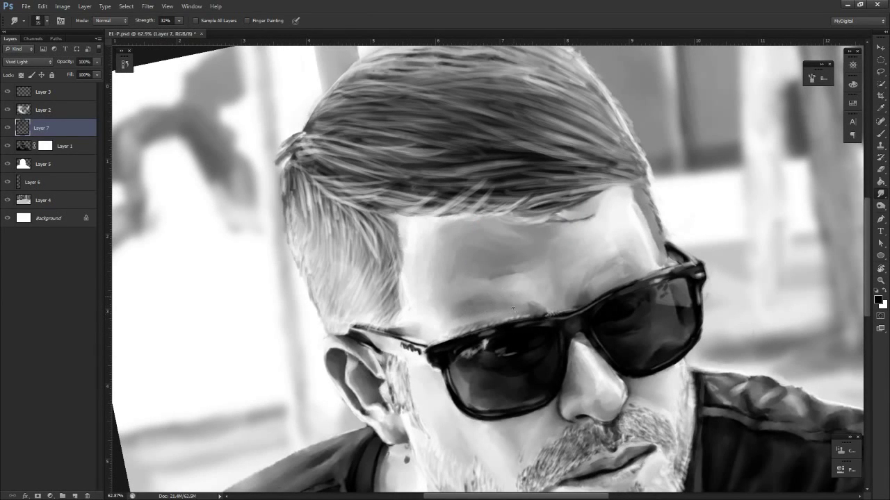
Lighten the left brow's shading with the eraser and smudge its upper edge until it blends with the forehead
{"action": "key", "text": "z"}
{"action": "left_click_drag", "start_coordinate": [553, 319], "coordinate": [433, 283]}
{"action": "key", "text": "r"}
{"action": "mouse_move", "coordinate": [585, 352]}
{"action": "left_mouse_down"}
{"action": "mouse_move", "coordinate": [526, 371]}
{"action": "mouse_move", "coordinate": [584, 348]}
{"action": "left_mouse_up"}
{"action": "key", "text": "z"}
{"action": "left_click_drag", "start_coordinate": [434, 280], "coordinate": [450, 269]}
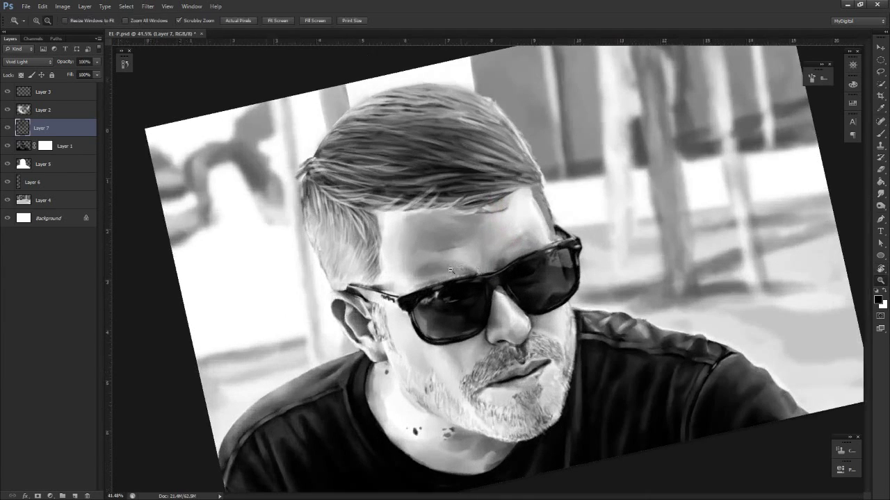
{"action": "key", "text": "e"}
{"action": "key", "text": "r"}
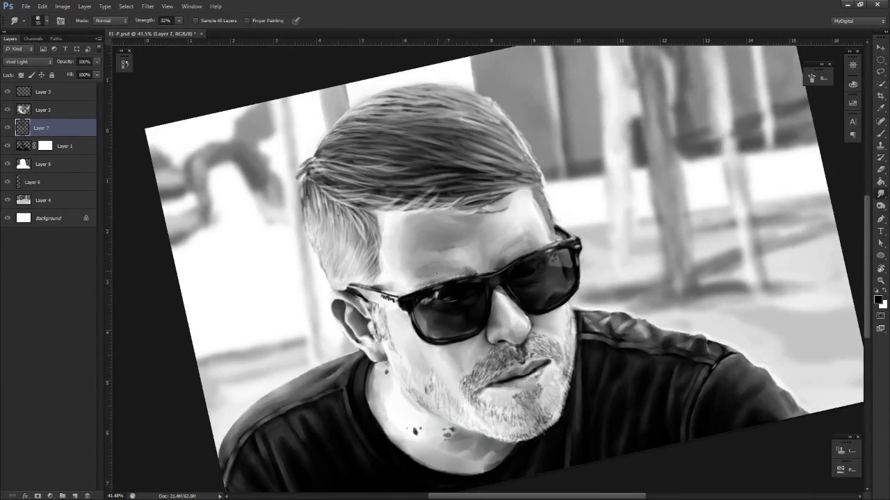
{"action": "key", "text": "e"}
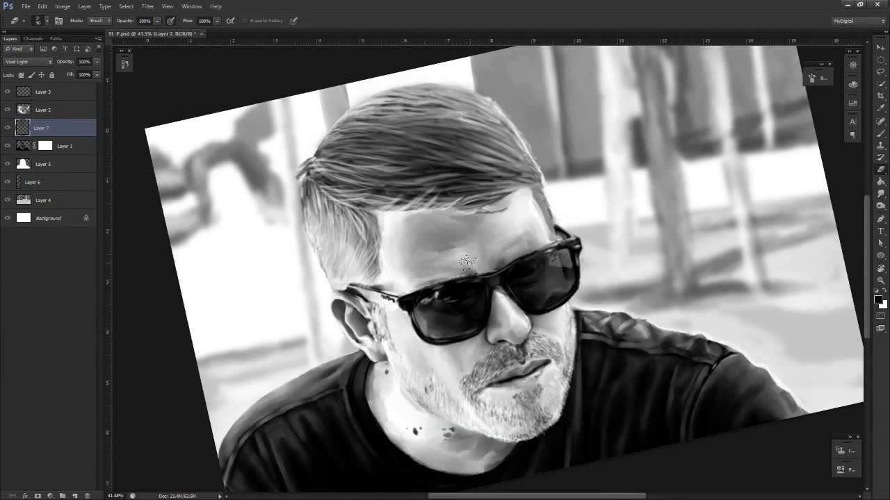
{"action": "key", "text": "b"}
{"action": "key", "text": "e"}
{"action": "mouse_move", "coordinate": [474, 272]}
{"action": "left_mouse_down"}
{"action": "mouse_move", "coordinate": [422, 284]}
{"action": "mouse_move", "coordinate": [428, 269]}
{"action": "left_mouse_up"}
{"action": "key", "text": "r"}
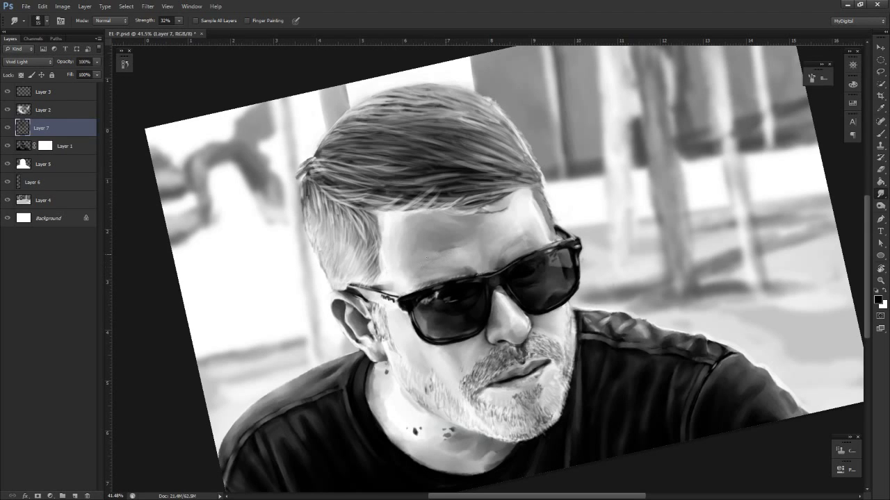
Add a new layer above Layer 7 and paint soft dark shading on the forehead's right side beside the temple hair
{"action": "key", "text": "z"}
{"action": "left_click_drag", "start_coordinate": [450, 272], "coordinate": [403, 272]}
{"action": "key", "text": "r"}
{"action": "left_click_drag", "start_coordinate": [577, 267], "coordinate": [568, 300]}
{"action": "key", "text": "z"}
{"action": "mouse_move", "coordinate": [507, 237]}
{"action": "left_mouse_down"}
{"action": "mouse_move", "coordinate": [536, 227]}
{"action": "mouse_move", "coordinate": [526, 234]}
{"action": "mouse_move", "coordinate": [533, 264]}
{"action": "mouse_move", "coordinate": [535, 234]}
{"action": "mouse_move", "coordinate": [531, 285]}
{"action": "mouse_move", "coordinate": [536, 253]}
{"action": "mouse_move", "coordinate": [529, 271]}
{"action": "mouse_move", "coordinate": [535, 250]}
{"action": "mouse_move", "coordinate": [548, 295]}
{"action": "left_mouse_up"}
{"action": "key", "text": "e"}
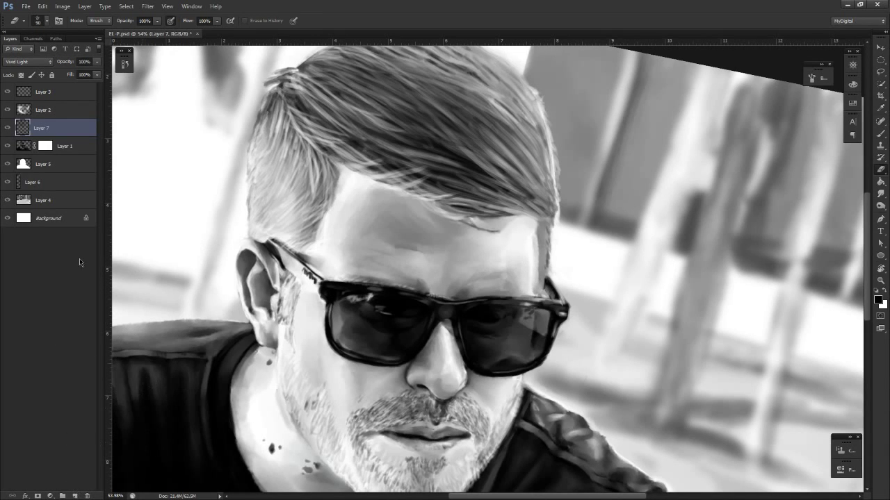
{"action": "left_click", "coordinate": [74, 496]}
{"action": "key", "text": "b"}
{"action": "mouse_move", "coordinate": [531, 229]}
{"action": "left_mouse_down"}
{"action": "mouse_move", "coordinate": [537, 287]}
{"action": "mouse_move", "coordinate": [546, 231]}
{"action": "mouse_move", "coordinate": [546, 263]}
{"action": "mouse_move", "coordinate": [554, 251]}
{"action": "left_mouse_up"}
{"action": "key", "text": "e"}
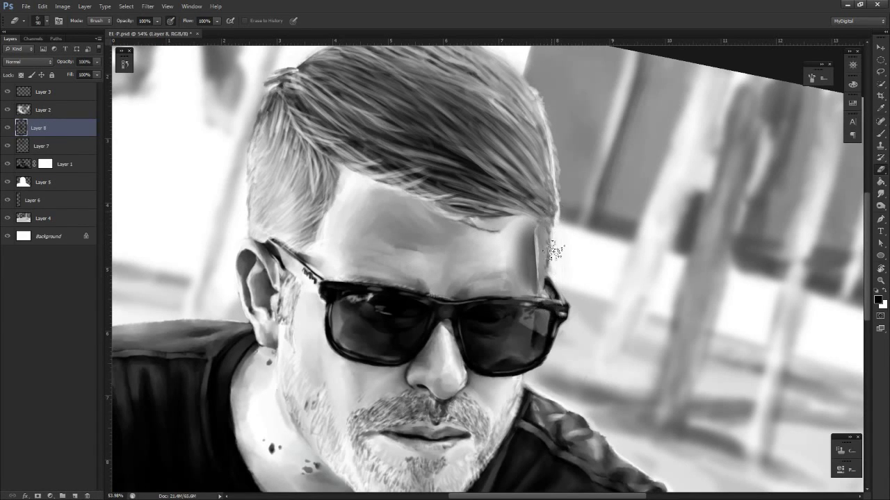
Smudge the new temple shading down to the glasses and across into the lighter forehead skin
{"action": "key", "text": "b"}
{"action": "key", "text": "r"}
{"action": "mouse_move", "coordinate": [539, 277]}
{"action": "left_mouse_down"}
{"action": "mouse_move", "coordinate": [534, 237]}
{"action": "mouse_move", "coordinate": [538, 277]}
{"action": "left_mouse_up"}
{"action": "mouse_move", "coordinate": [499, 244]}
{"action": "left_mouse_down"}
{"action": "mouse_move", "coordinate": [517, 261]}
{"action": "mouse_move", "coordinate": [521, 289]}
{"action": "mouse_move", "coordinate": [519, 226]}
{"action": "mouse_move", "coordinate": [523, 276]}
{"action": "mouse_move", "coordinate": [524, 243]}
{"action": "left_mouse_up"}
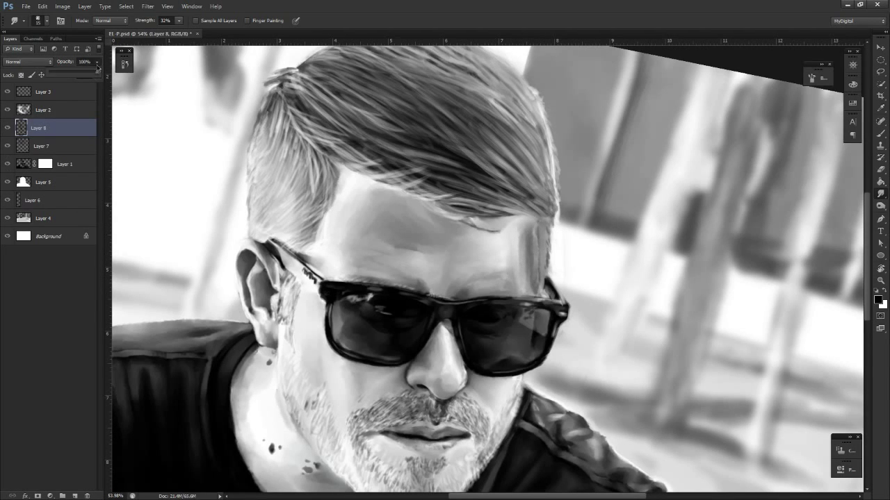
Set Layer 8 to 52% opacity and change its blend mode to Vivid Light
{"action": "left_click_drag", "start_coordinate": [96, 61], "coordinate": [69, 75]}
{"action": "left_click", "coordinate": [28, 61]}
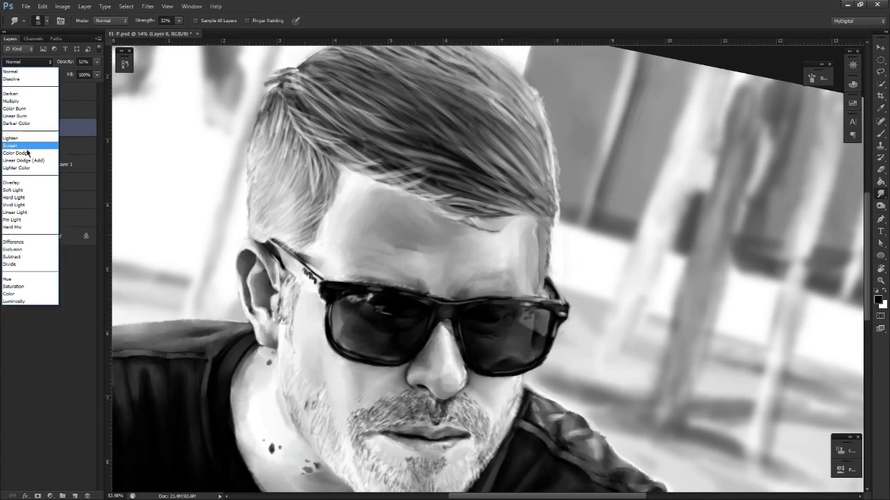
{"action": "left_click", "coordinate": [28, 211]}
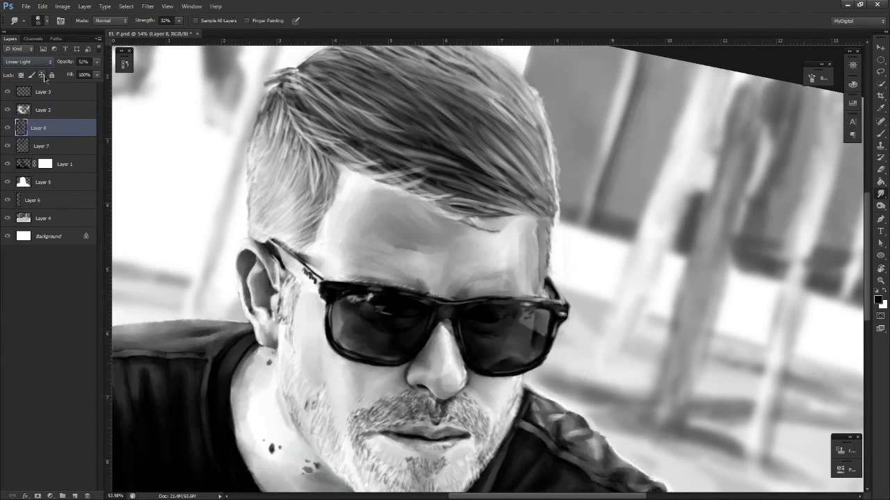
{"action": "key", "text": "Up"}
Erase surplus temple shading on Layer 8 above the right lens and smudge the remaining tone
{"action": "key", "text": "z"}
{"action": "left_click_drag", "start_coordinate": [603, 294], "coordinate": [588, 294]}
{"action": "key", "text": "r"}
{"action": "left_click_drag", "start_coordinate": [588, 304], "coordinate": [504, 342]}
{"action": "key", "text": "e"}
{"action": "mouse_move", "coordinate": [533, 303]}
{"action": "left_mouse_down"}
{"action": "mouse_move", "coordinate": [510, 322]}
{"action": "mouse_move", "coordinate": [537, 301]}
{"action": "mouse_move", "coordinate": [515, 321]}
{"action": "mouse_move", "coordinate": [536, 341]}
{"action": "mouse_move", "coordinate": [578, 332]}
{"action": "mouse_move", "coordinate": [589, 279]}
{"action": "left_mouse_up"}
{"action": "left_click", "coordinate": [880, 194]}
{"action": "key", "text": "r"}
Clean up the shading along the right temple hairline with the eraser and blend it above the glasses hinge
{"action": "key", "text": "z"}
{"action": "left_click_drag", "start_coordinate": [549, 229], "coordinate": [591, 231]}
{"action": "key", "text": "e"}
{"action": "mouse_move", "coordinate": [534, 260]}
{"action": "left_mouse_down"}
{"action": "mouse_move", "coordinate": [534, 247]}
{"action": "mouse_move", "coordinate": [534, 287]}
{"action": "left_mouse_up"}
{"action": "key", "text": "b"}
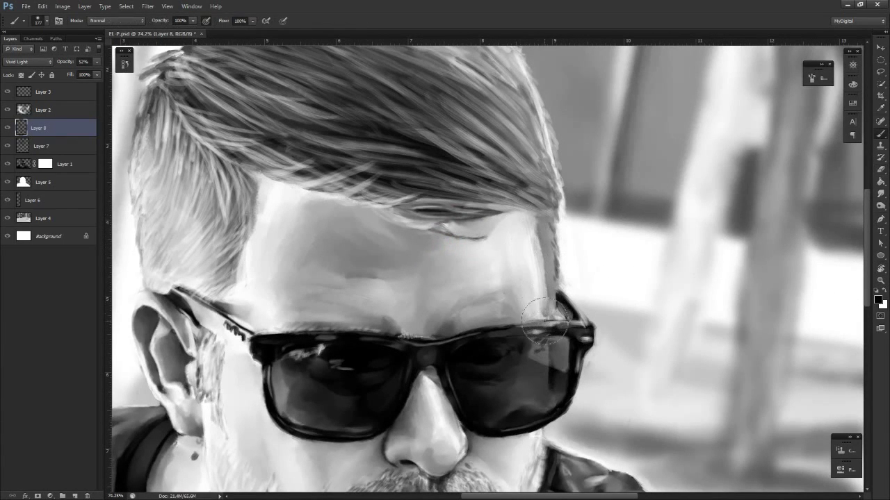
{"action": "key", "text": "e"}
{"action": "left_click_drag", "start_coordinate": [560, 299], "coordinate": [565, 235]}
{"action": "key", "text": "z"}
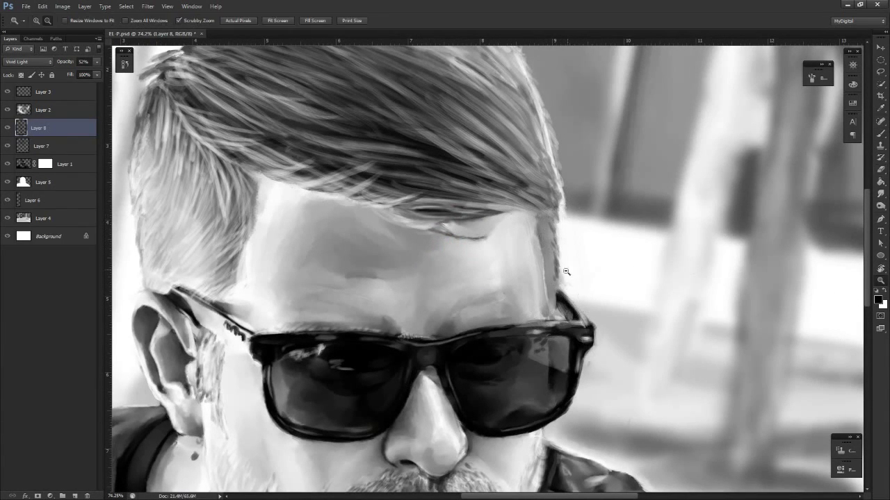
{"action": "key", "text": "s"}
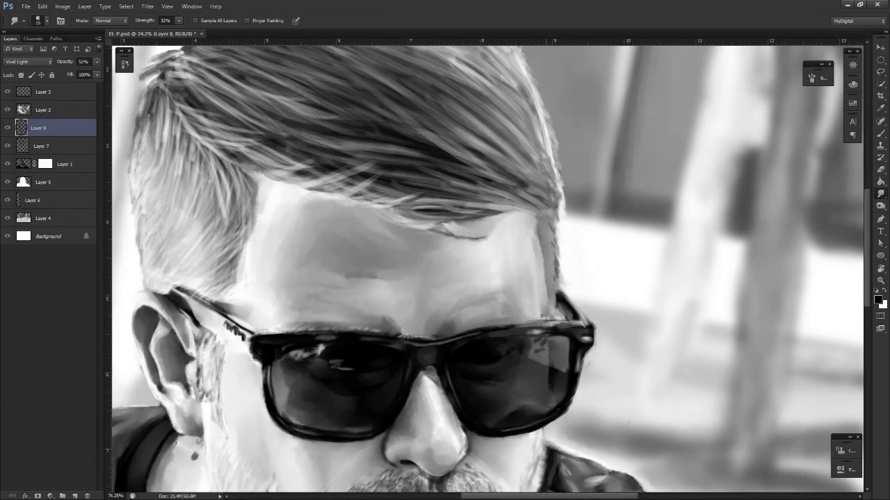
Even out the right forehead's remaining tones with light erasing and smudging, checking them against the whole portrait
{"action": "key", "text": "z"}
{"action": "mouse_move", "coordinate": [538, 242]}
{"action": "left_mouse_down"}
{"action": "mouse_move", "coordinate": [448, 243]}
{"action": "mouse_move", "coordinate": [475, 227]}
{"action": "left_mouse_up"}
{"action": "key", "text": "r"}
{"action": "key", "text": "z"}
{"action": "left_click_drag", "start_coordinate": [487, 243], "coordinate": [535, 245]}
{"action": "key", "text": "e"}
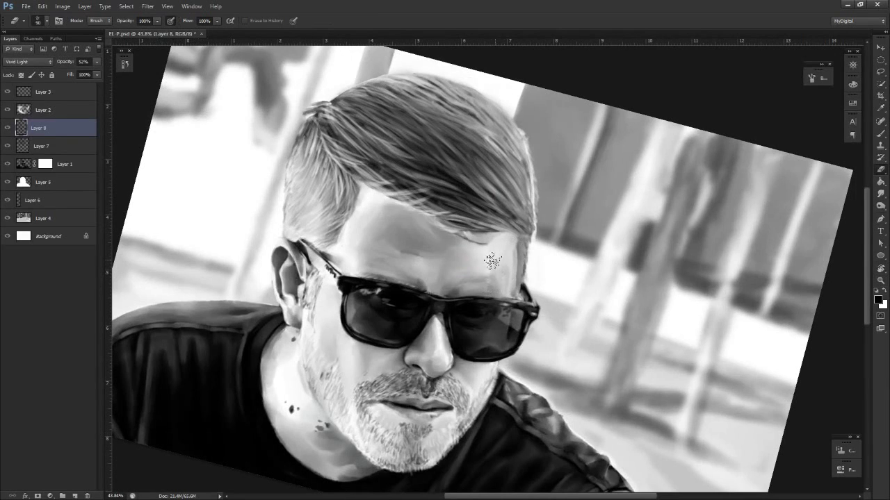
{"action": "key", "text": "s"}
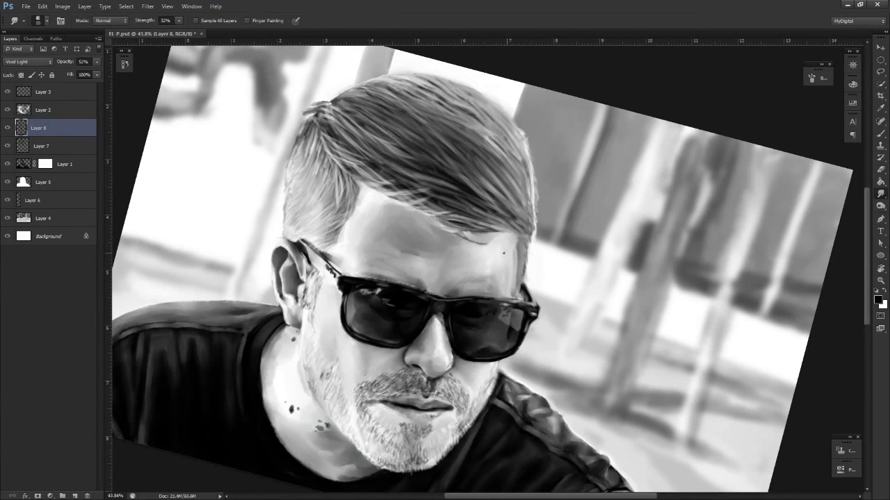
{"action": "key", "text": "r"}
{"action": "mouse_move", "coordinate": [503, 253]}
{"action": "left_mouse_down"}
{"action": "mouse_move", "coordinate": [520, 244]}
{"action": "mouse_move", "coordinate": [520, 318]}
{"action": "mouse_move", "coordinate": [588, 320]}
{"action": "mouse_move", "coordinate": [376, 287]}
{"action": "mouse_move", "coordinate": [396, 204]}
{"action": "mouse_move", "coordinate": [431, 171]}
{"action": "mouse_move", "coordinate": [502, 249]}
{"action": "mouse_move", "coordinate": [531, 351]}
{"action": "mouse_move", "coordinate": [600, 262]}
{"action": "mouse_move", "coordinate": [704, 287]}
{"action": "left_mouse_up"}
{"action": "key", "text": "z"}
{"action": "key", "text": "z"}
{"action": "key", "text": "r"}
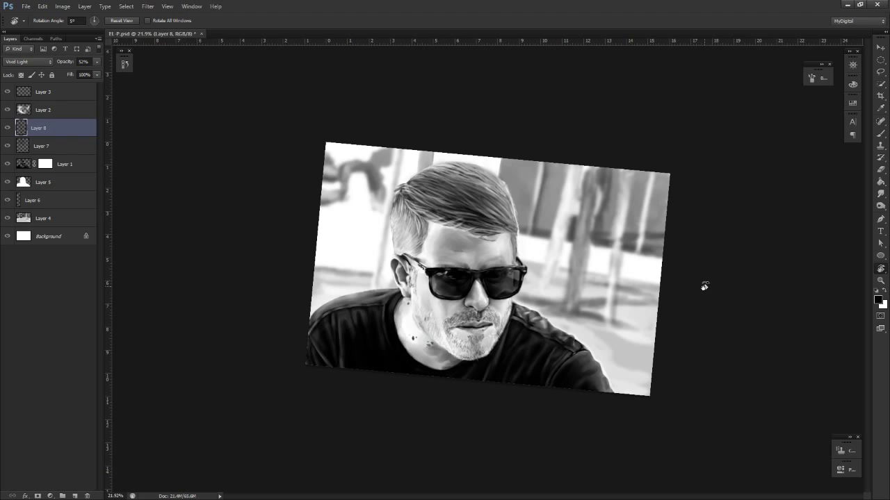
Select Layer 1 and, with a much smaller eraser, lighten the edge of the shading under the lower lip
{"action": "key", "text": "z"}
{"action": "left_click_drag", "start_coordinate": [467, 310], "coordinate": [508, 282]}
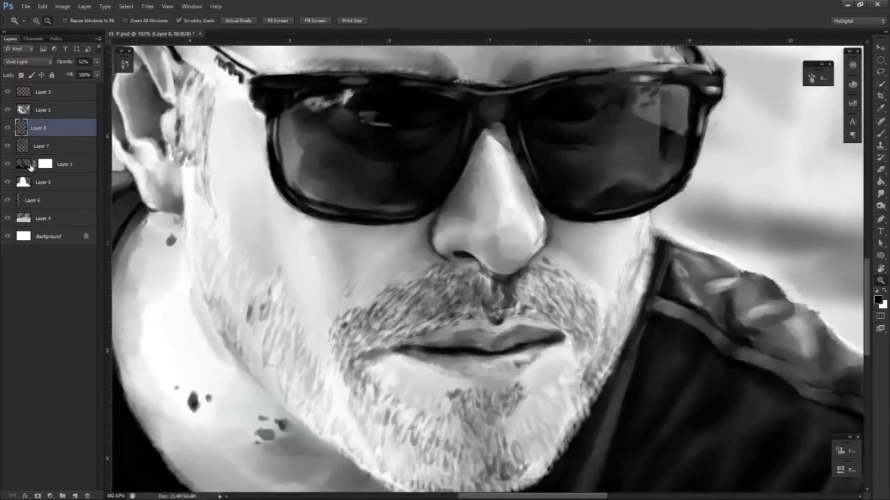
{"action": "left_click", "coordinate": [508, 281], "text": "ctrl"}
{"action": "key", "text": "e"}
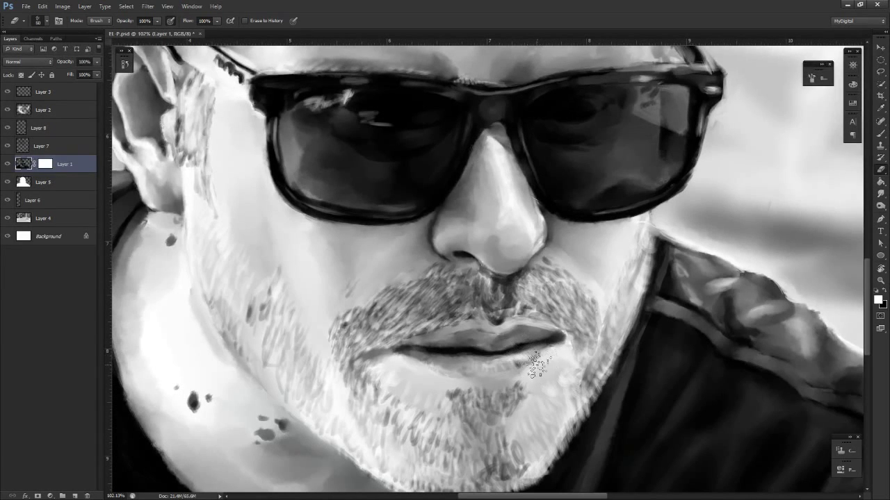
{"action": "key", "text": "bracketleft"}
{"action": "key", "text": "bracketleft"}
{"action": "key", "text": "bracketleft"}
{"action": "key", "text": "bracketleft"}
{"action": "key", "text": "bracketleft"}
{"action": "key", "text": "bracketleft"}
{"action": "key", "text": "bracketleft"}
{"action": "key", "text": "bracketleft"}
{"action": "key", "text": "bracketleft"}
{"action": "key", "text": "bracketleft"}
{"action": "key", "text": "bracketleft"}
{"action": "key", "text": "bracketleft"}
{"action": "key", "text": "bracketleft"}
{"action": "key", "text": "bracketleft"}
{"action": "key", "text": "x"}
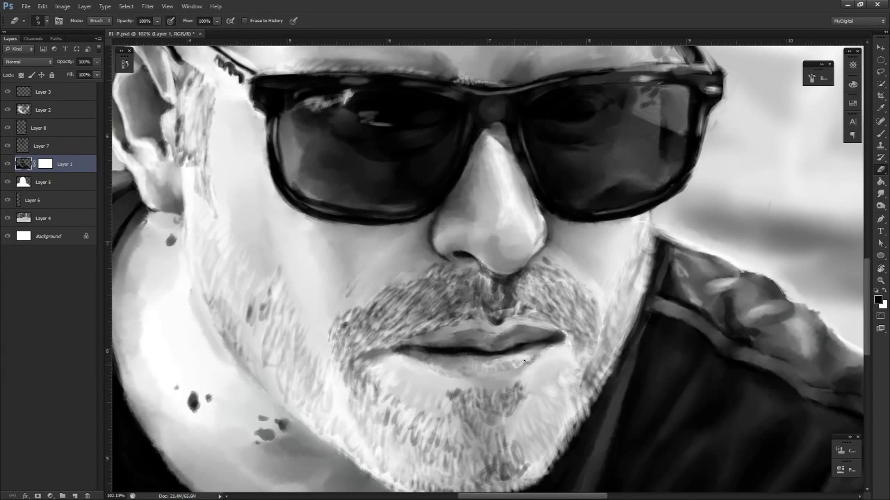
{"action": "key", "text": "x"}
Replace the soft round brush with a small paint brush preset, shade the underside of the lower lip in black, and smudge it smooth
{"action": "key", "text": "b"}
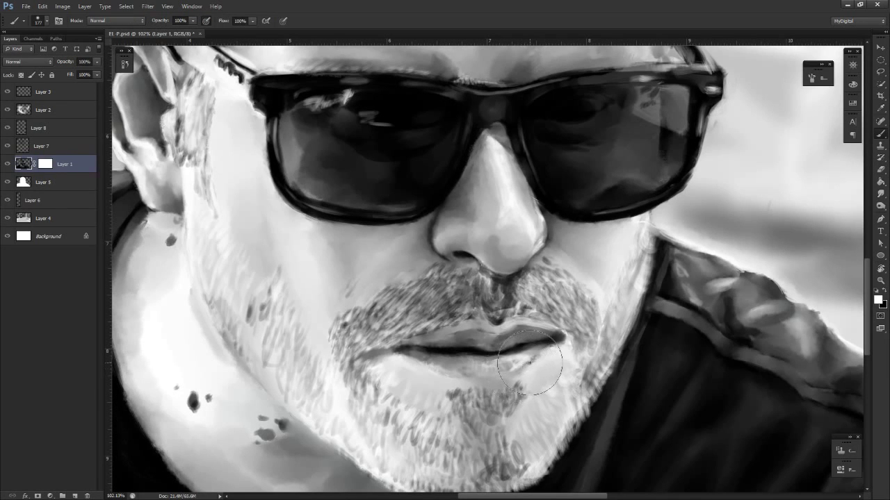
{"action": "left_click", "coordinate": [38, 21]}
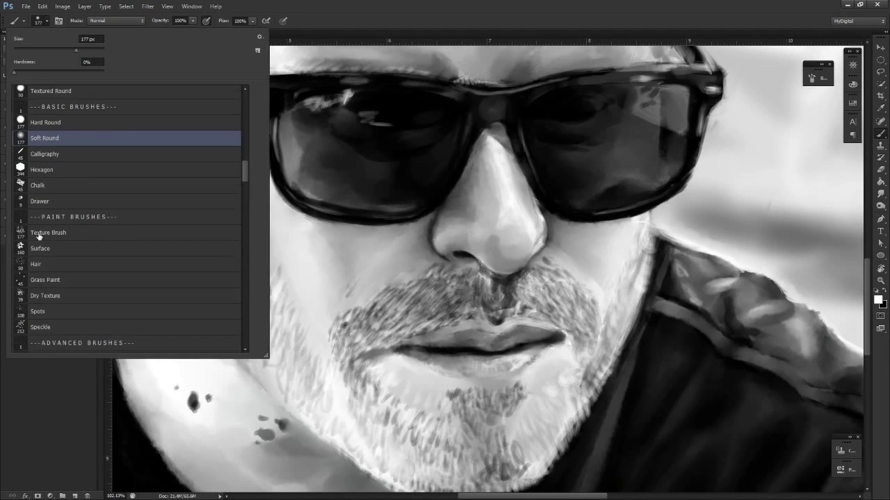
{"action": "scroll", "coordinate": [56, 195], "scroll_direction": "down", "scroll_amount": 2}
{"action": "double_click", "coordinate": [55, 198]}
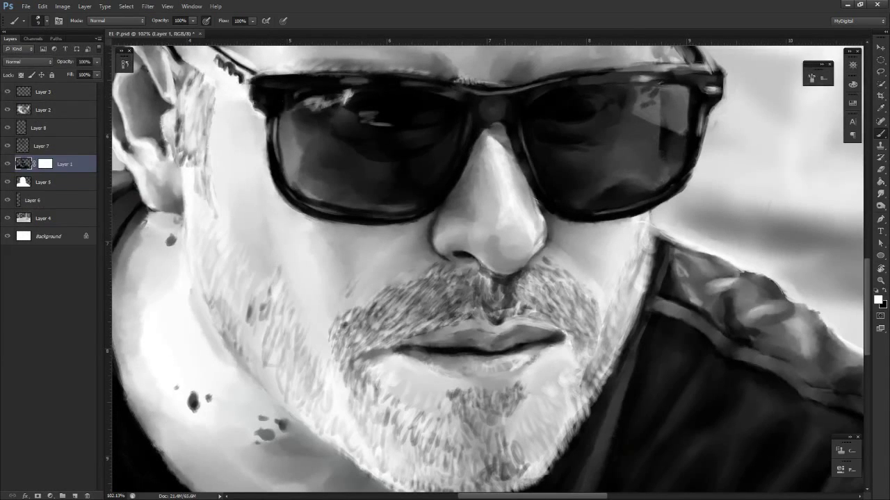
{"action": "key", "text": "x"}
{"action": "key", "text": "r"}
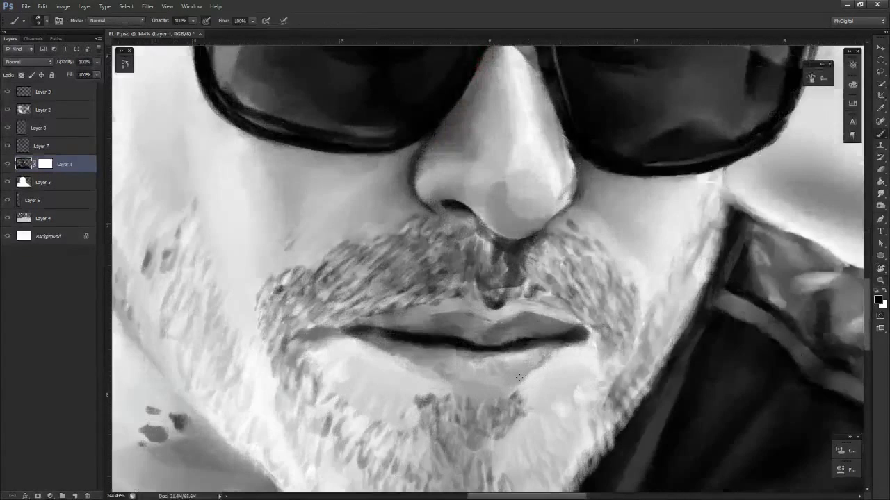
{"action": "key", "text": "r"}
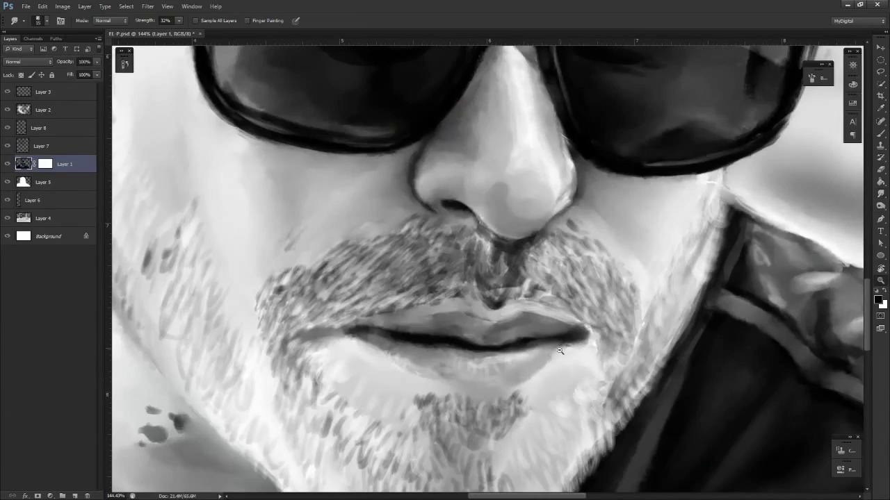
Inspect the lower lip and surrounding beard from several zoom levels and canvas angles, comparing them with the rest of the face
{"action": "left_click_drag", "start_coordinate": [560, 351], "coordinate": [486, 351]}
{"action": "key", "text": "r"}
{"action": "left_click_drag", "start_coordinate": [577, 295], "coordinate": [611, 292]}
{"action": "key", "text": "z"}
{"action": "key", "text": "r"}
{"action": "key", "text": "z"}
{"action": "left_click_drag", "start_coordinate": [532, 341], "coordinate": [577, 354]}
{"action": "left_click_drag", "start_coordinate": [503, 407], "coordinate": [619, 403]}
{"action": "key", "text": "r"}
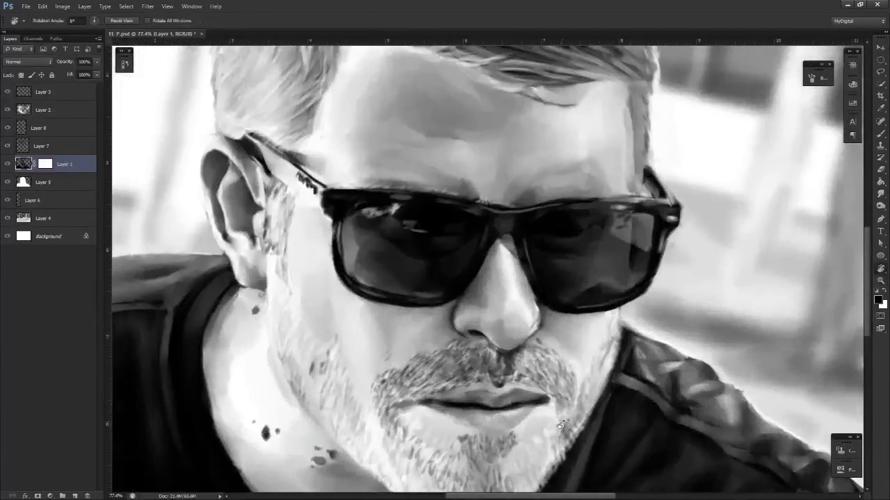
{"action": "left_click_drag", "start_coordinate": [560, 424], "coordinate": [590, 404]}
Fill in the moustache end beside the right mouth corner with dark brush strokes, smudge them, and add fine white hairs over them
{"action": "key", "text": "z"}
{"action": "left_click_drag", "start_coordinate": [549, 390], "coordinate": [469, 327]}
{"action": "key", "text": "space"}
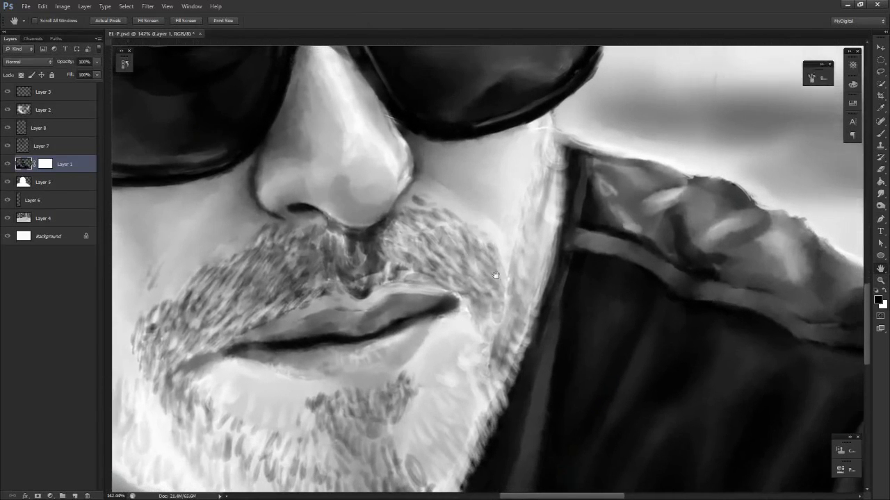
{"action": "left_click_drag", "start_coordinate": [495, 276], "coordinate": [491, 265]}
{"action": "key", "text": "ctrl+r"}
{"action": "key", "text": "b"}
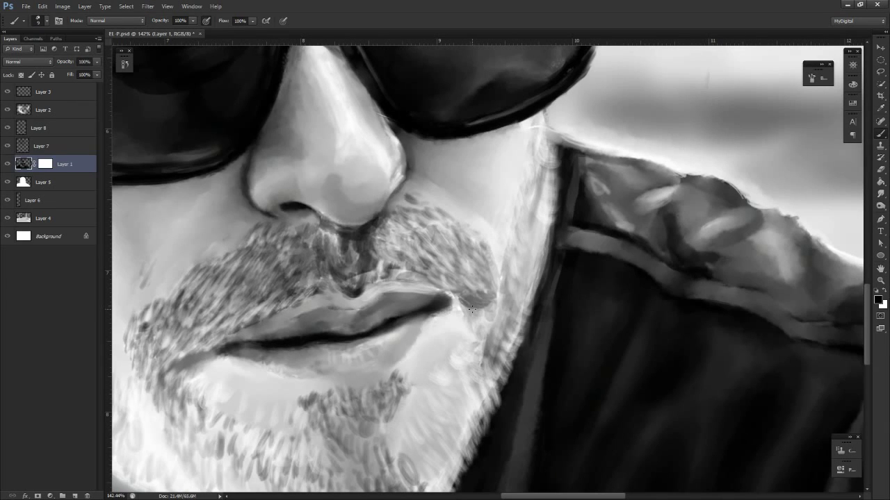
{"action": "key", "text": "r"}
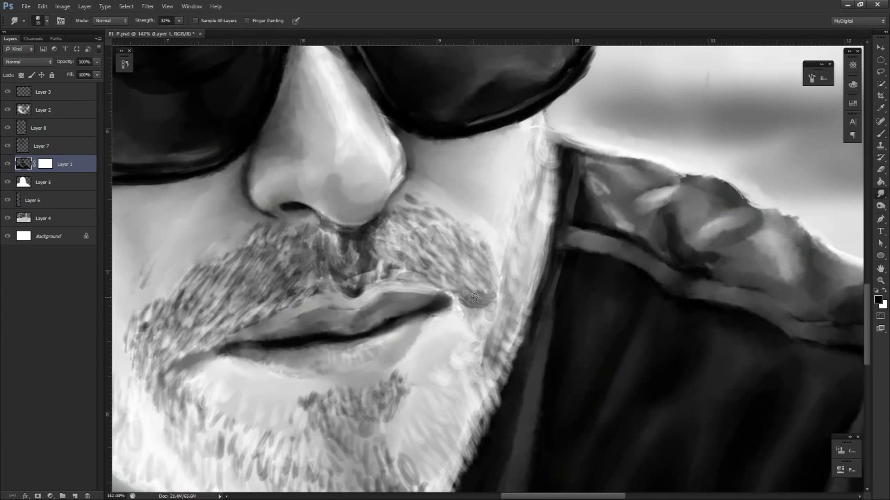
{"action": "key", "text": "x"}
{"action": "key", "text": "b"}
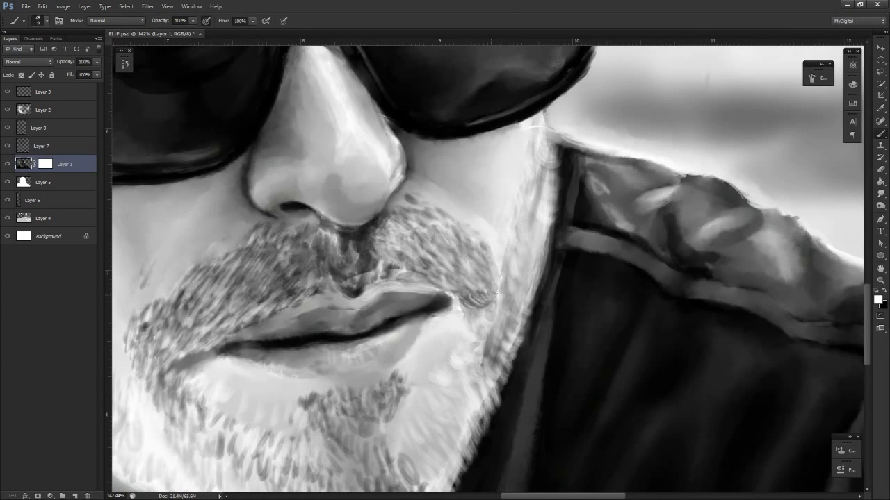
Review the whole portrait at several zoom levels, examining the balance of tones across the face, beard, neck and background
{"action": "key", "text": "ctrl+space"}
{"action": "left_click_drag", "start_coordinate": [499, 311], "coordinate": [441, 319]}
{"action": "key", "text": "r"}
{"action": "left_click_drag", "start_coordinate": [520, 357], "coordinate": [549, 385]}
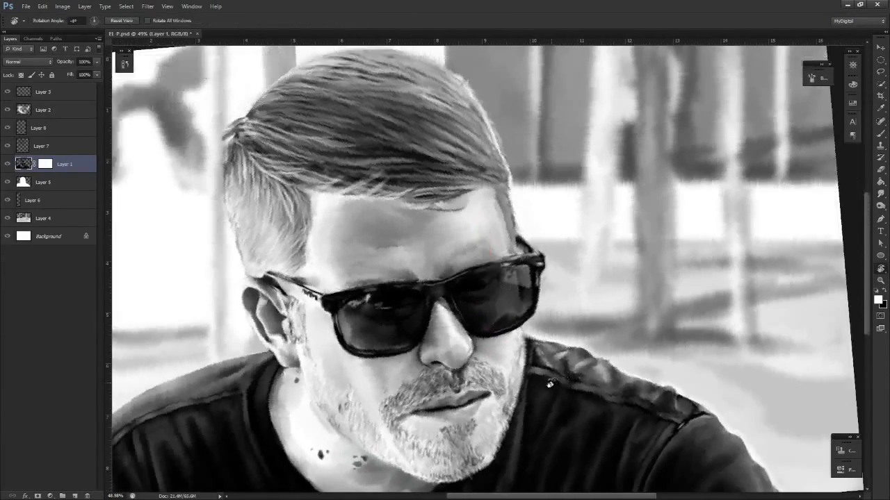
{"action": "key", "text": "space"}
{"action": "left_click_drag", "start_coordinate": [513, 414], "coordinate": [665, 341]}
{"action": "key", "text": "ctrl+space"}
{"action": "left_click_drag", "start_coordinate": [591, 396], "coordinate": [582, 397]}
{"action": "left_click_drag", "start_coordinate": [581, 396], "coordinate": [539, 403]}
{"action": "scroll", "coordinate": [546, 353], "scroll_direction": "up", "scroll_amount": 4}
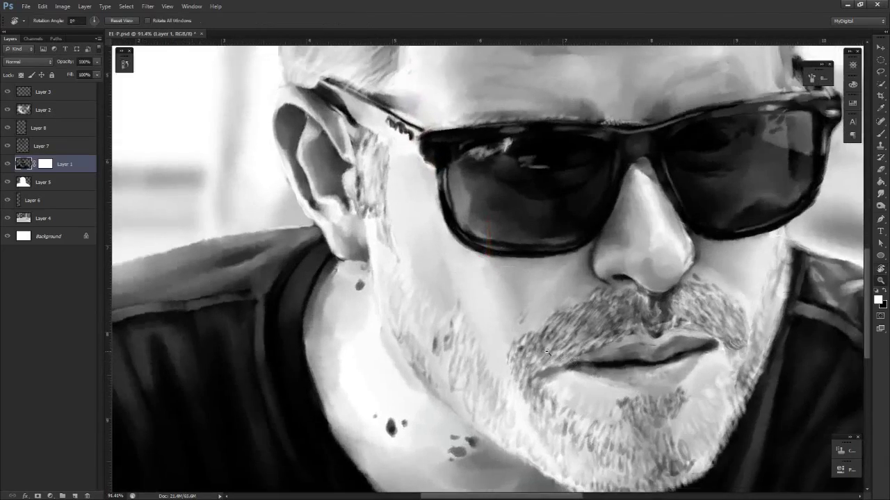
{"action": "left_click_drag", "start_coordinate": [546, 352], "coordinate": [506, 376]}
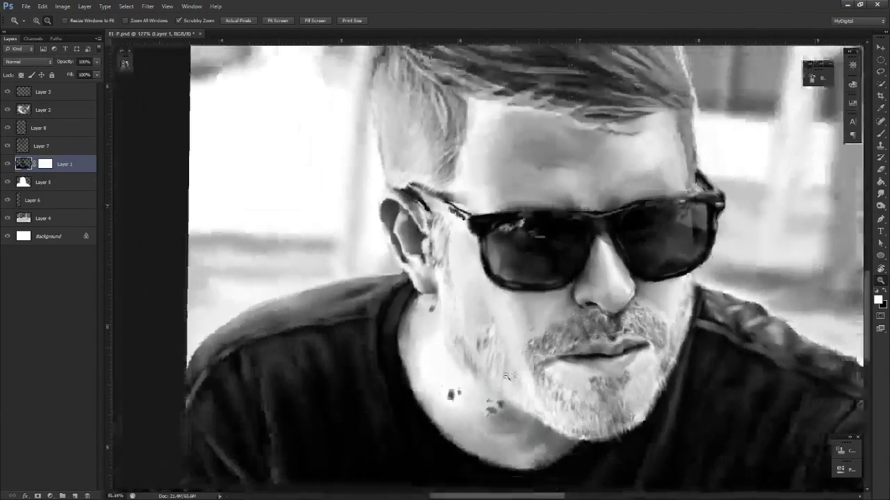
{"action": "scroll", "coordinate": [507, 376], "scroll_direction": "down", "scroll_amount": 3}
{"action": "scroll", "coordinate": [538, 355], "scroll_direction": "down", "scroll_amount": 1}
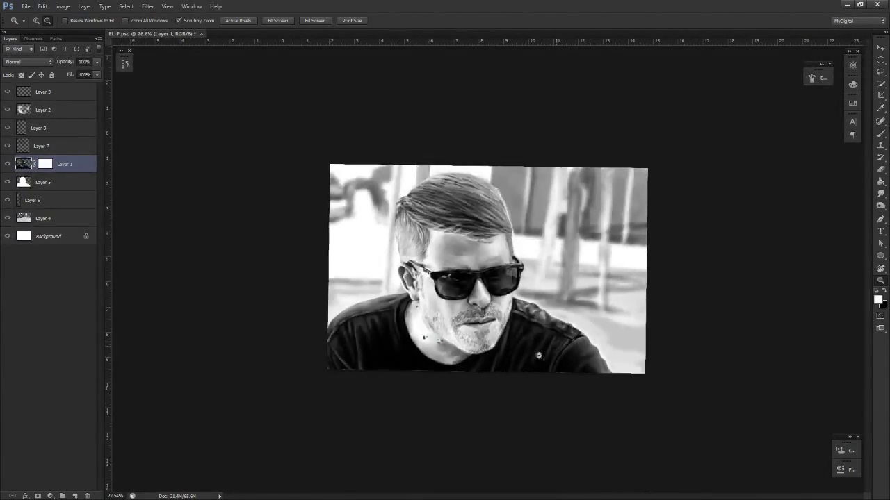
{"action": "scroll", "coordinate": [539, 356], "scroll_direction": "down", "scroll_amount": 2}
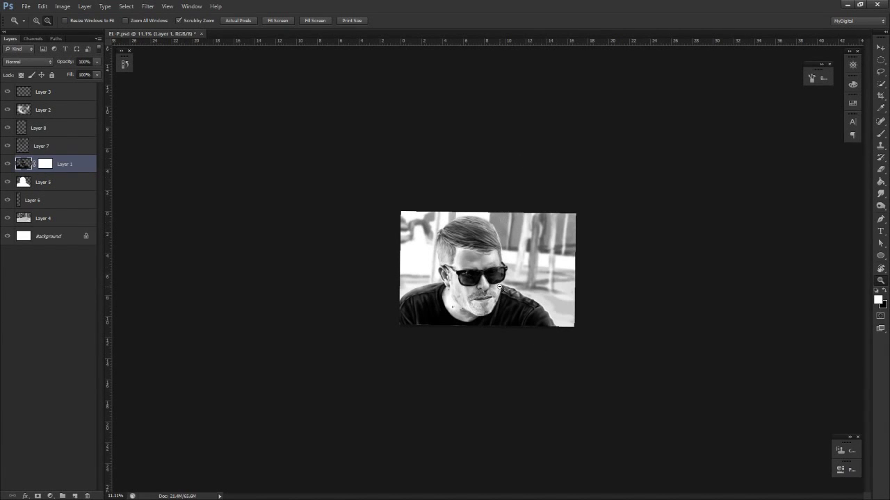
{"action": "left_click_drag", "start_coordinate": [454, 328], "coordinate": [491, 334]}
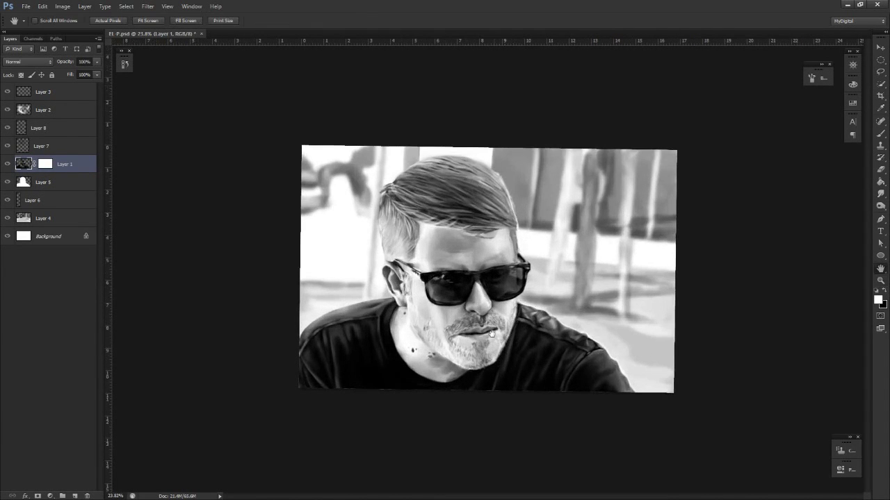
{"action": "left_click_drag", "start_coordinate": [406, 345], "coordinate": [500, 348]}
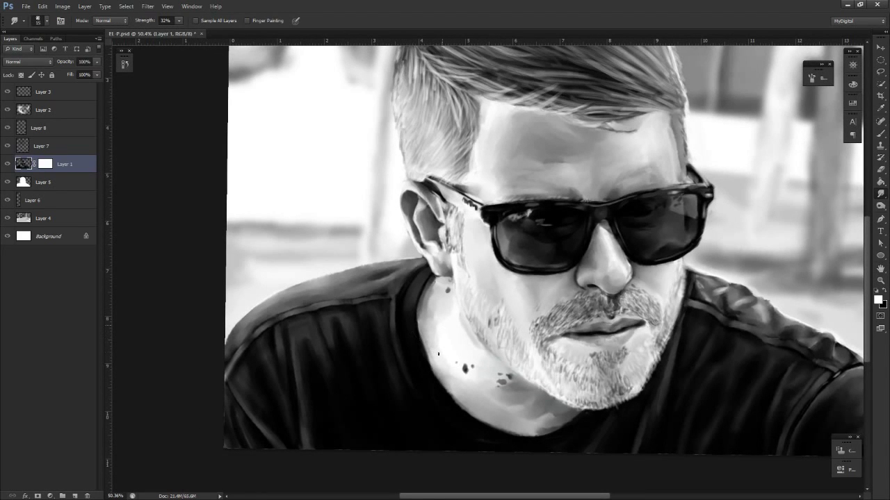
{"action": "key", "text": "z"}
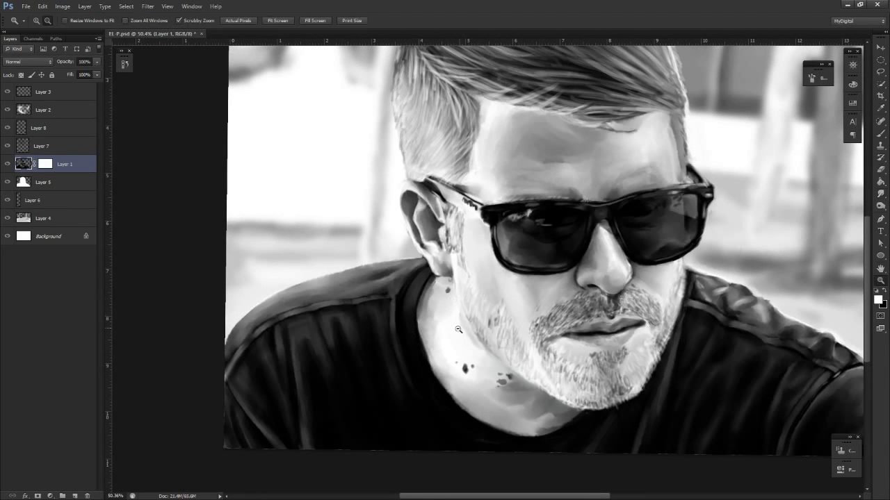
{"action": "scroll", "coordinate": [483, 414], "scroll_direction": "down", "scroll_amount": 2}
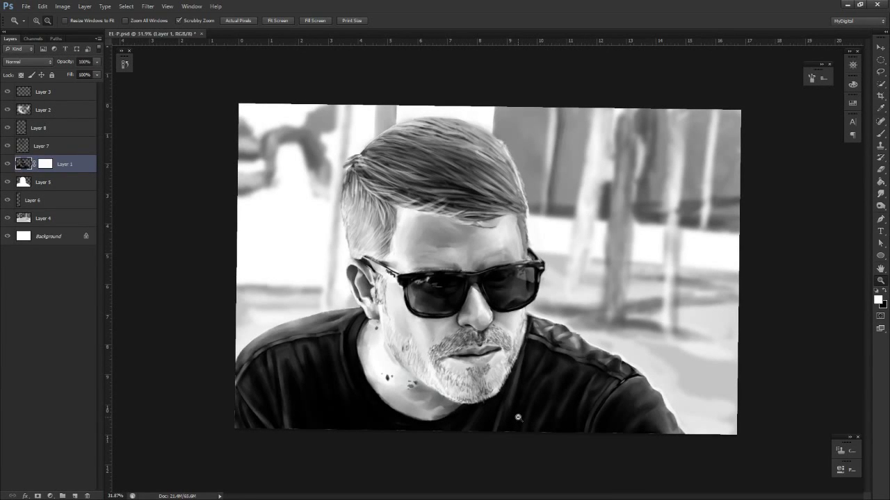
{"action": "scroll", "coordinate": [518, 415], "scroll_direction": "down", "scroll_amount": 2}
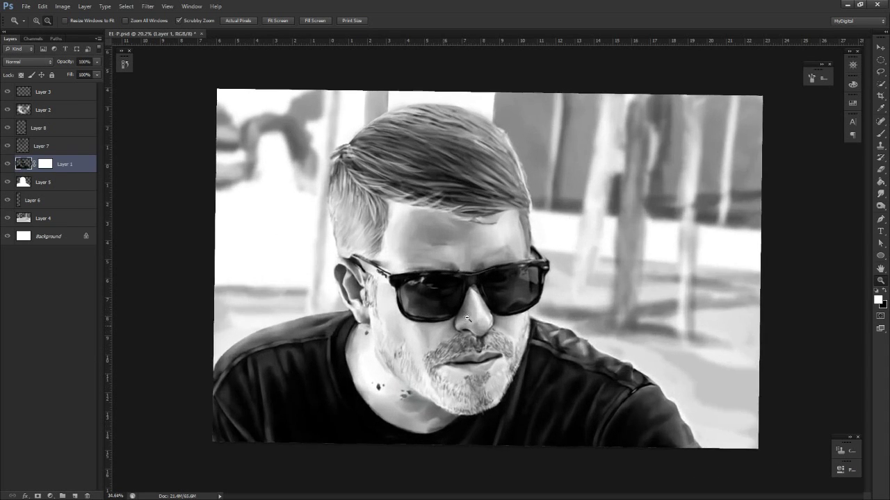
{"action": "scroll", "coordinate": [451, 324], "scroll_direction": "up", "scroll_amount": 3}
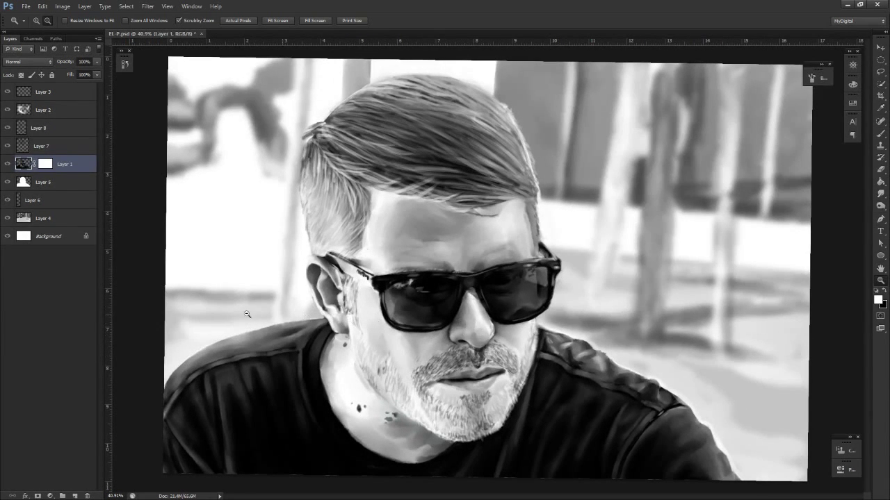
Add an empty layer directly above the Background layer and a Gradient Map adjustment layer on top of it
{"action": "left_click", "coordinate": [31, 236]}
{"action": "left_click", "coordinate": [35, 219]}
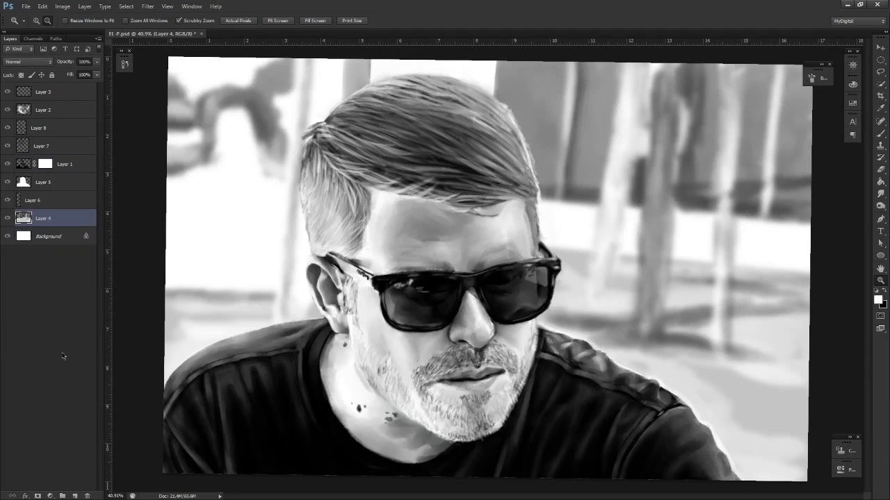
{"action": "left_click", "coordinate": [41, 237]}
{"action": "left_click", "coordinate": [74, 496]}
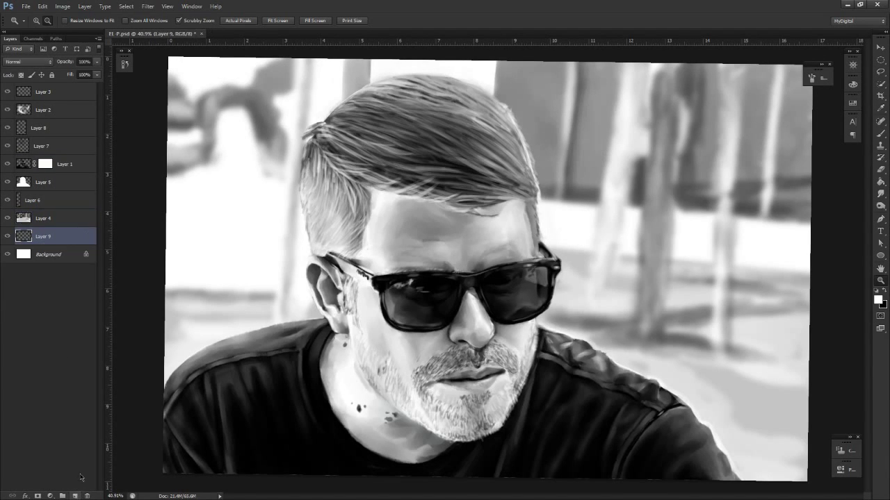
{"action": "left_click", "coordinate": [50, 497]}
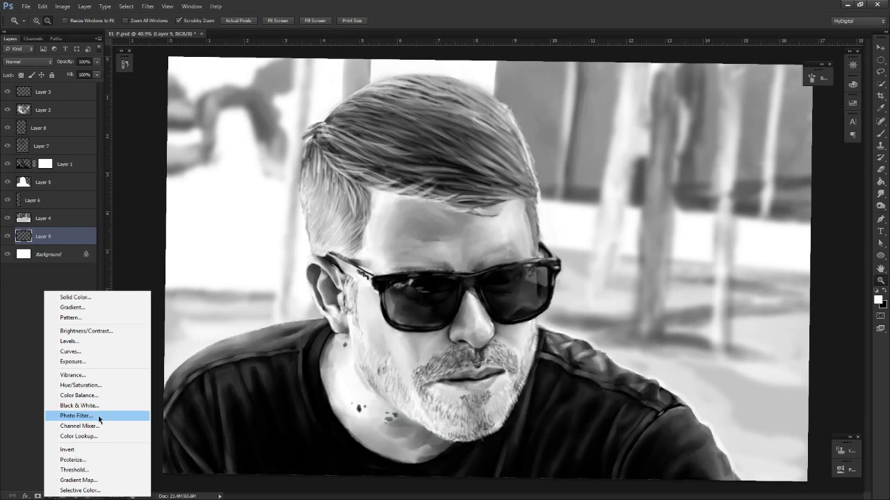
{"action": "left_click", "coordinate": [79, 480]}
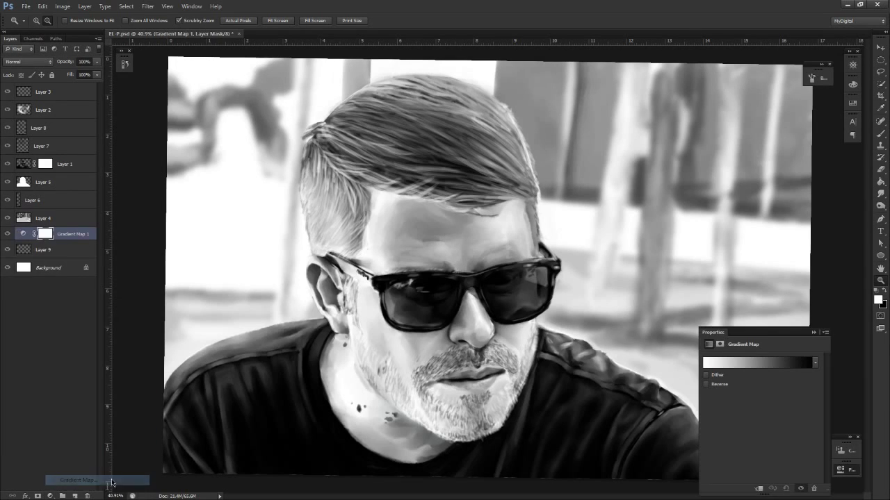
Edit the gradient map's gradient and change its black end stop to the dark olive green 252922
{"action": "left_click", "coordinate": [748, 371]}
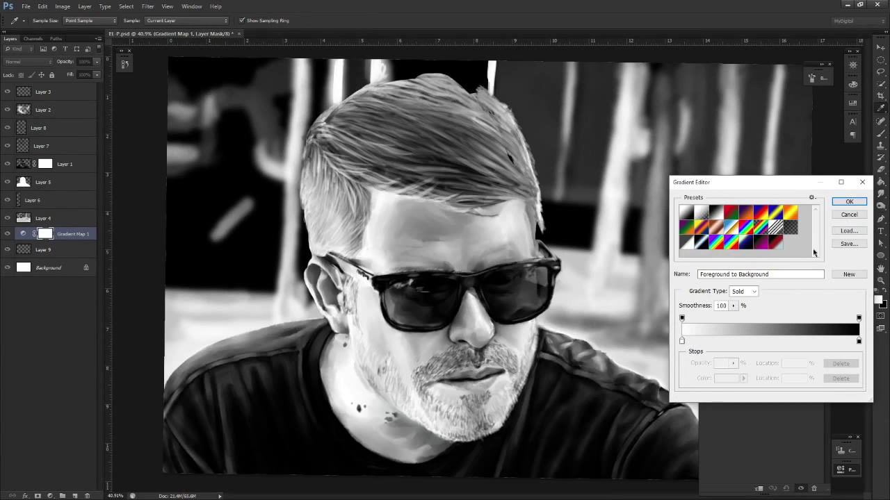
{"action": "left_click", "coordinate": [858, 341]}
{"action": "left_click", "coordinate": [731, 377]}
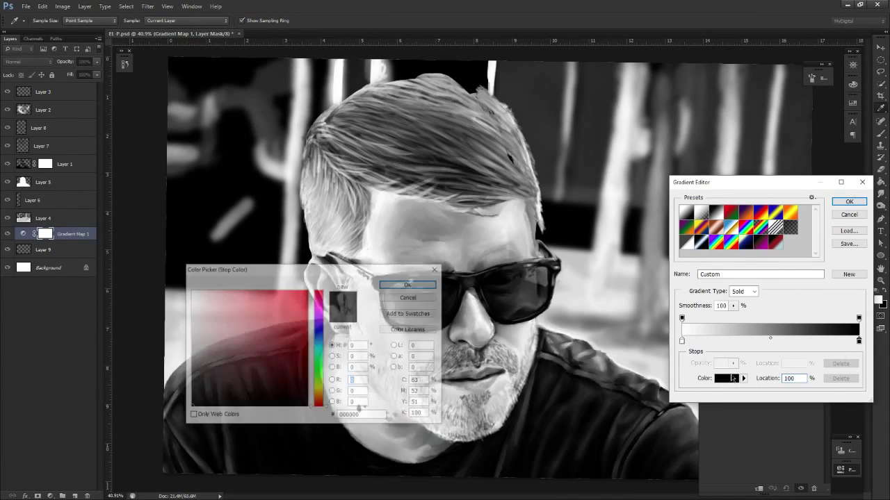
{"action": "left_click", "coordinate": [320, 372]}
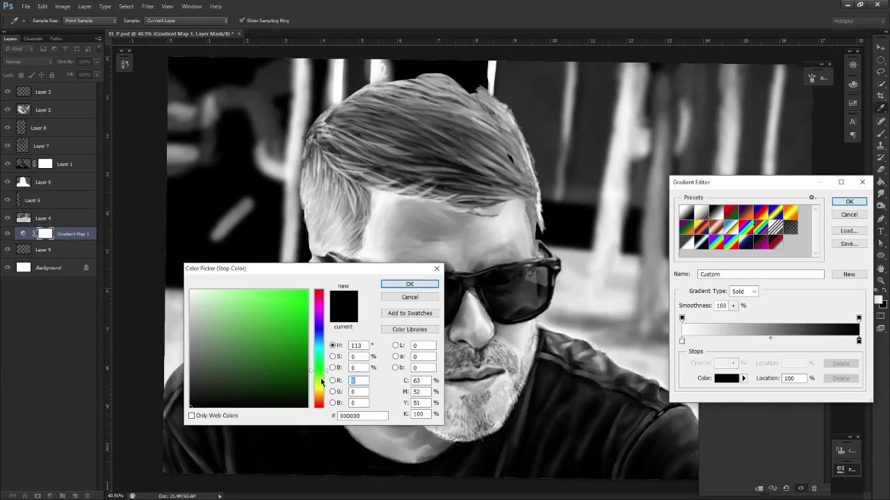
{"action": "left_click", "coordinate": [321, 379]}
{"action": "mouse_move", "coordinate": [265, 368]}
{"action": "left_mouse_down"}
{"action": "mouse_move", "coordinate": [198, 375]}
{"action": "mouse_move", "coordinate": [218, 385]}
{"action": "mouse_move", "coordinate": [210, 388]}
{"action": "left_mouse_up"}
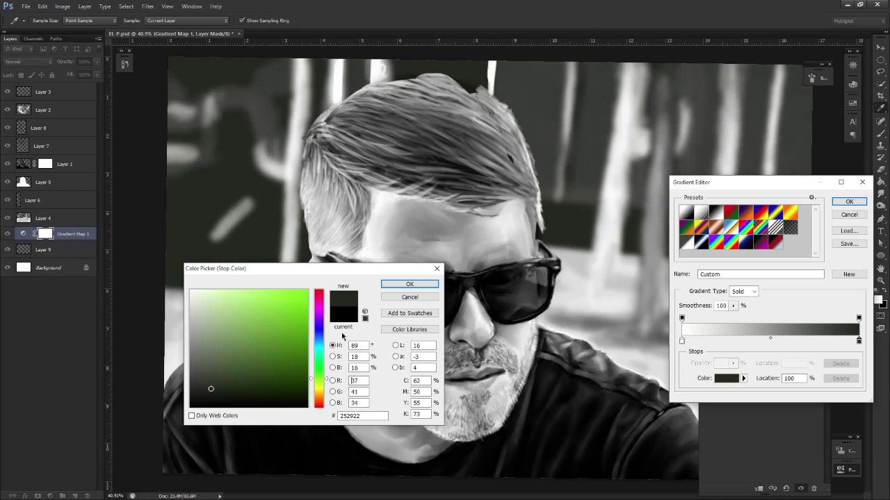
{"action": "left_click", "coordinate": [409, 284]}
Add a pale pink colour stop at about 33% of the gradient and accept the edited gradient
{"action": "left_click", "coordinate": [681, 341]}
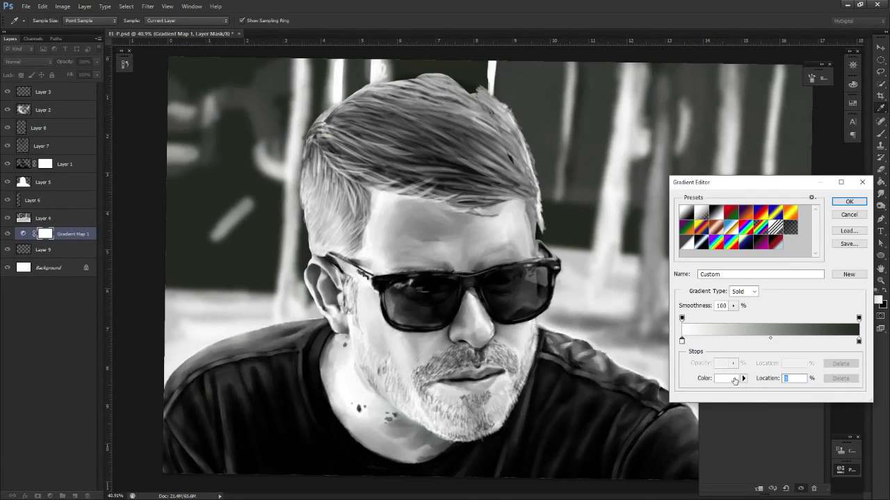
{"action": "left_click", "coordinate": [715, 341]}
{"action": "left_click_drag", "start_coordinate": [719, 343], "coordinate": [741, 342]}
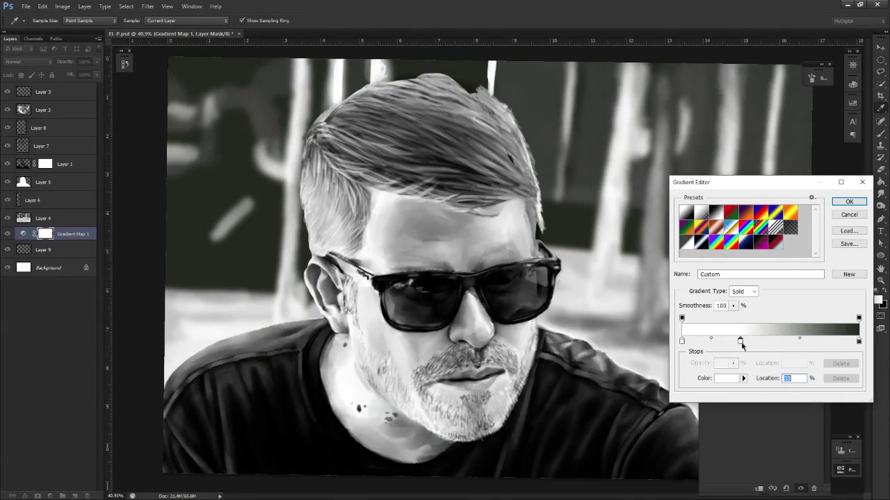
{"action": "left_click", "coordinate": [728, 379]}
{"action": "left_click_drag", "start_coordinate": [277, 329], "coordinate": [204, 298]}
{"action": "left_click", "coordinate": [409, 284]}
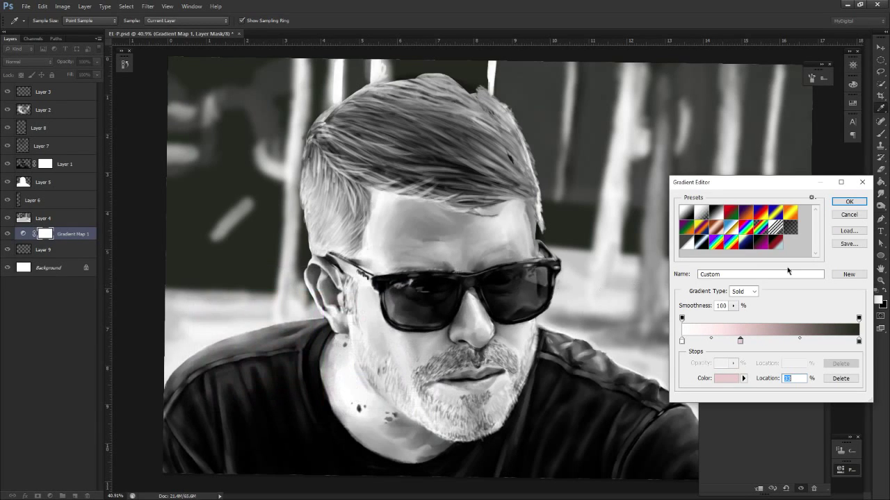
{"action": "left_click", "coordinate": [850, 202]}
Move the Gradient Map adjustment layer to the top of the layer stack and reverse its gradient
{"action": "key", "text": "z"}
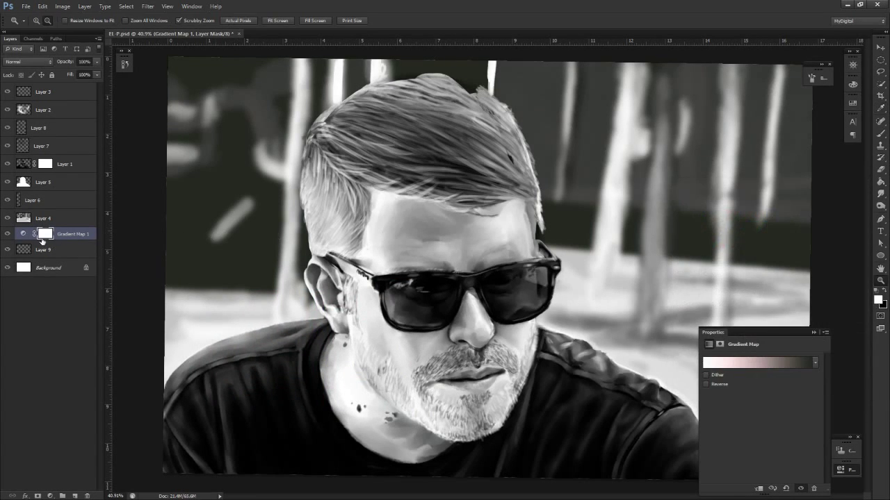
{"action": "left_click_drag", "start_coordinate": [81, 98], "coordinate": [83, 85]}
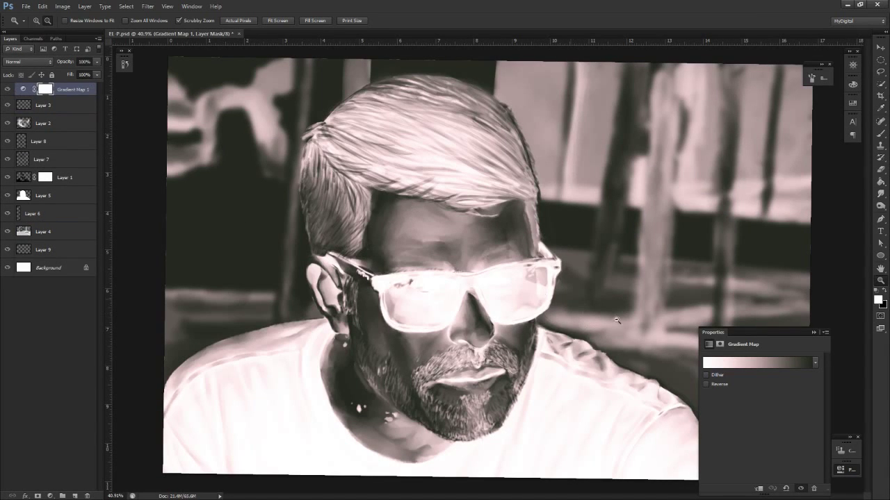
{"action": "left_click", "coordinate": [706, 384]}
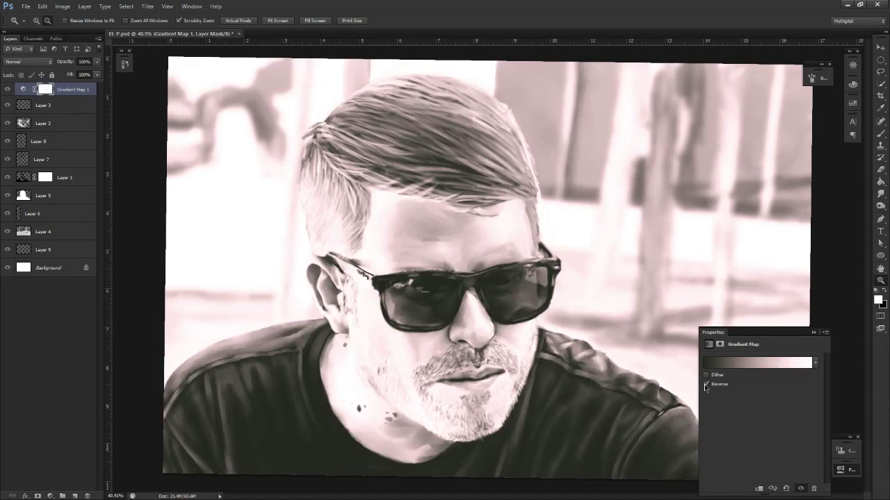
{"action": "right_click", "coordinate": [59, 92]}
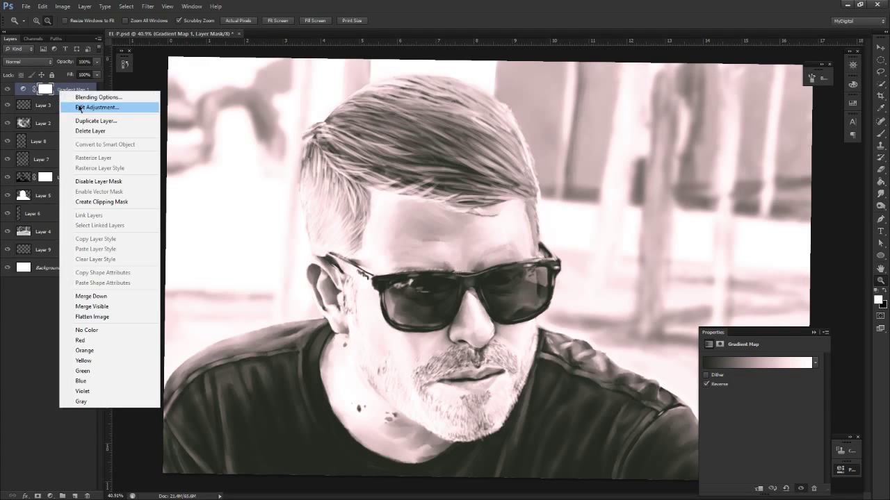
{"action": "key", "text": "Escape"}
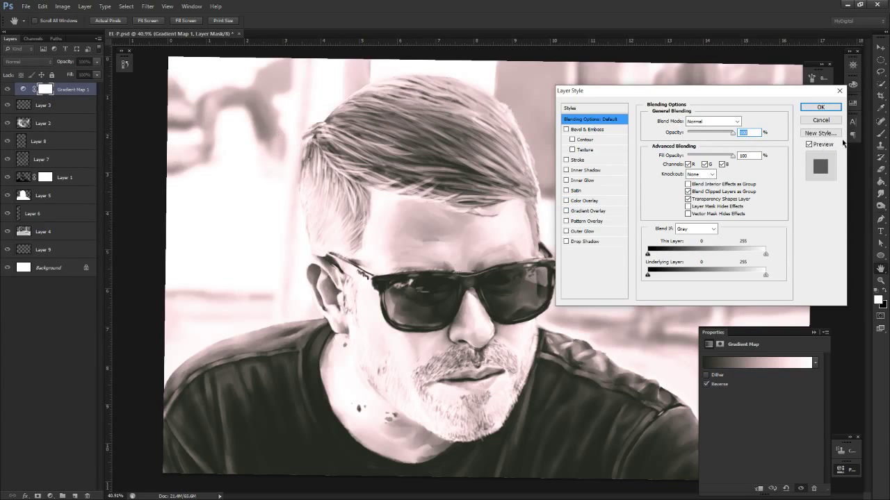
{"action": "left_click", "coordinate": [820, 120]}
Lower the Gradient Map 1 adjustment layer's opacity to 22% and deselect the layer
{"action": "left_click", "coordinate": [97, 62]}
{"action": "left_click_drag", "start_coordinate": [98, 74], "coordinate": [67, 77]}
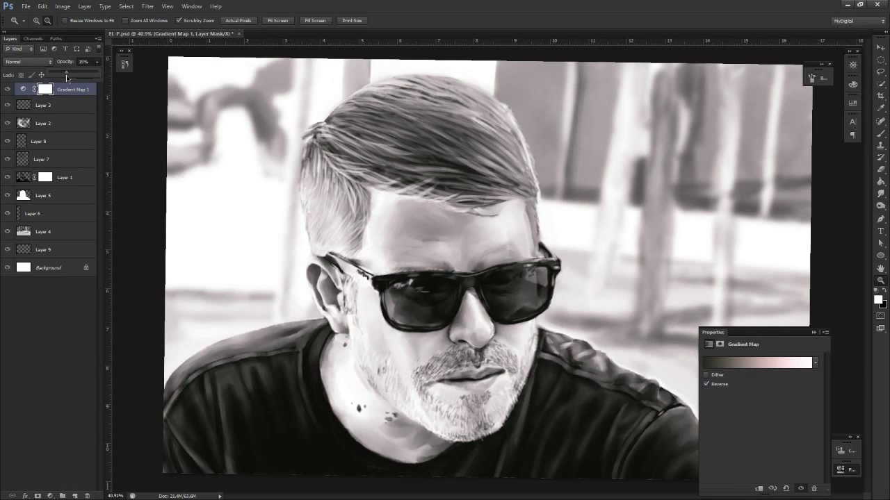
{"action": "left_click_drag", "start_coordinate": [59, 80], "coordinate": [58, 77]}
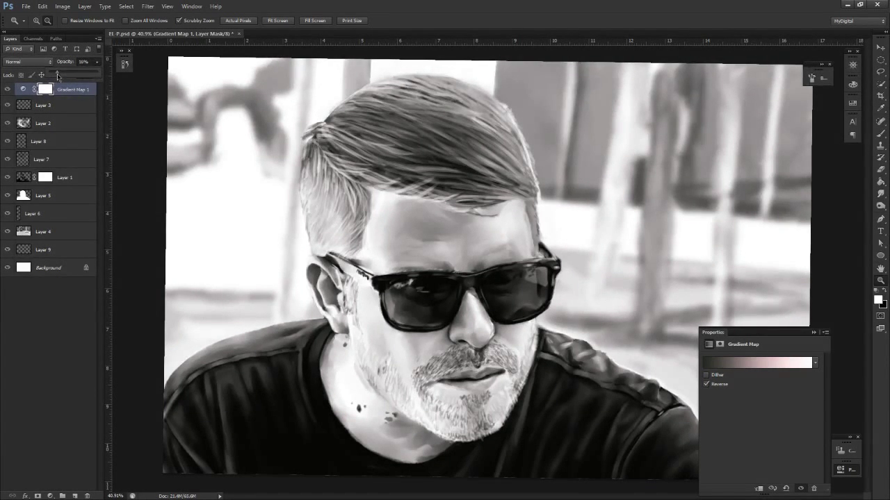
{"action": "left_click_drag", "start_coordinate": [57, 76], "coordinate": [61, 74]}
{"action": "left_click", "coordinate": [90, 482]}
Add a second, reversed Gradient Map adjustment layer in black and white on top and set its blend mode to Luminosity
{"action": "left_click", "coordinate": [50, 496]}
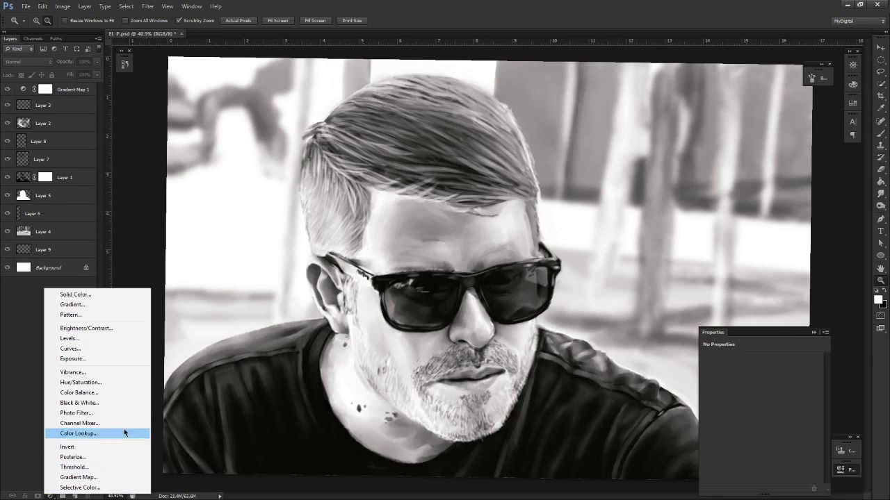
{"action": "left_click", "coordinate": [87, 477]}
{"action": "left_click", "coordinate": [706, 385]}
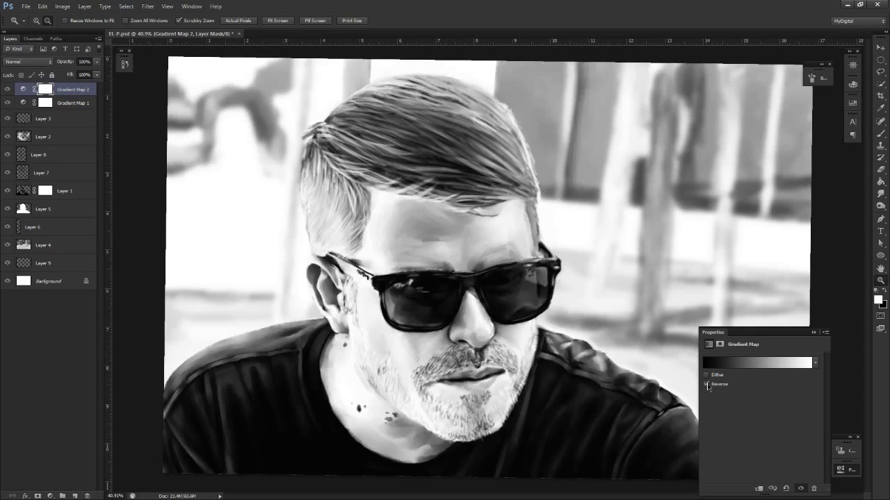
{"action": "left_click", "coordinate": [28, 63]}
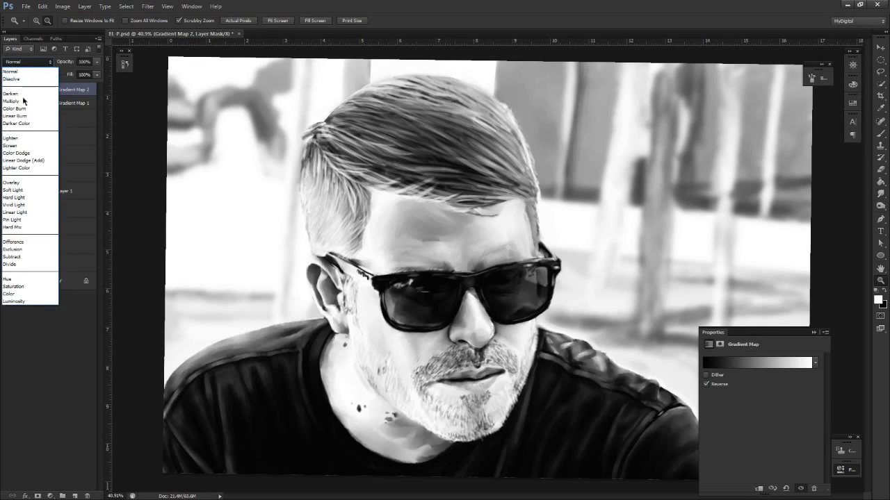
{"action": "left_click", "coordinate": [18, 301]}
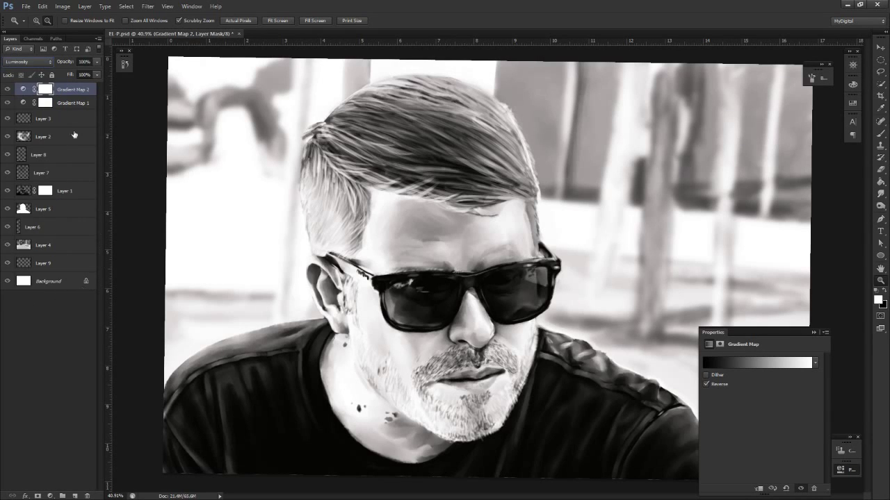
{"action": "left_click", "coordinate": [68, 93]}
{"action": "left_click_drag", "start_coordinate": [592, 227], "coordinate": [557, 301]}
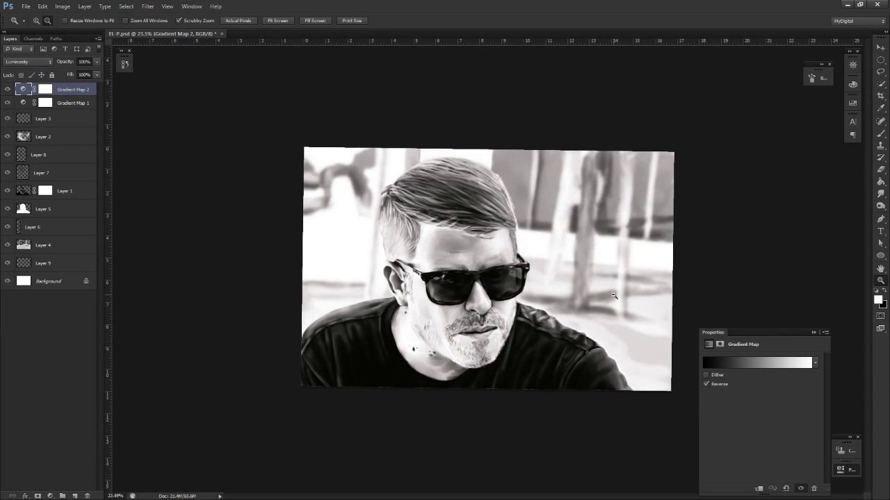
{"action": "left_click_drag", "start_coordinate": [613, 295], "coordinate": [579, 292]}
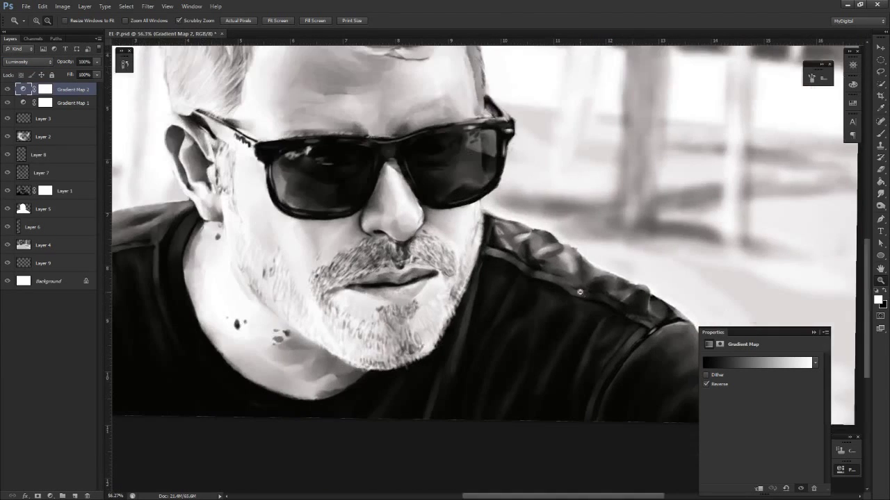
{"action": "left_click_drag", "start_coordinate": [627, 236], "coordinate": [590, 249]}
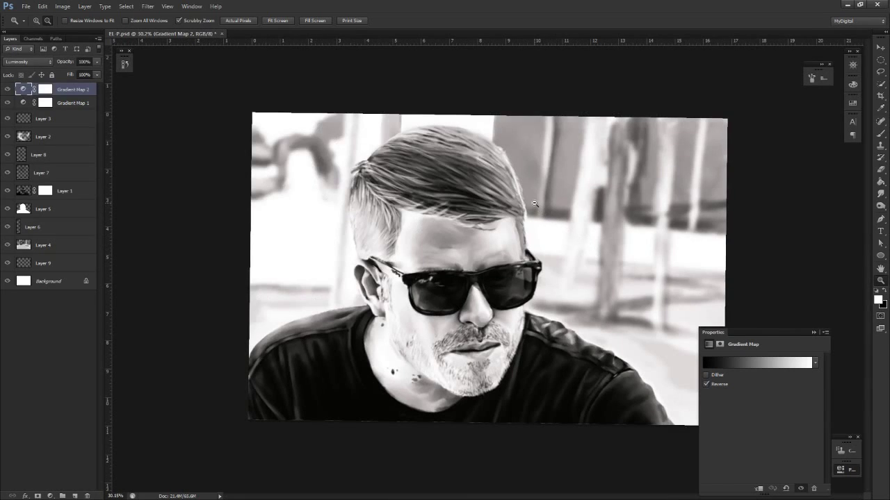
{"action": "left_click_drag", "start_coordinate": [450, 225], "coordinate": [459, 225]}
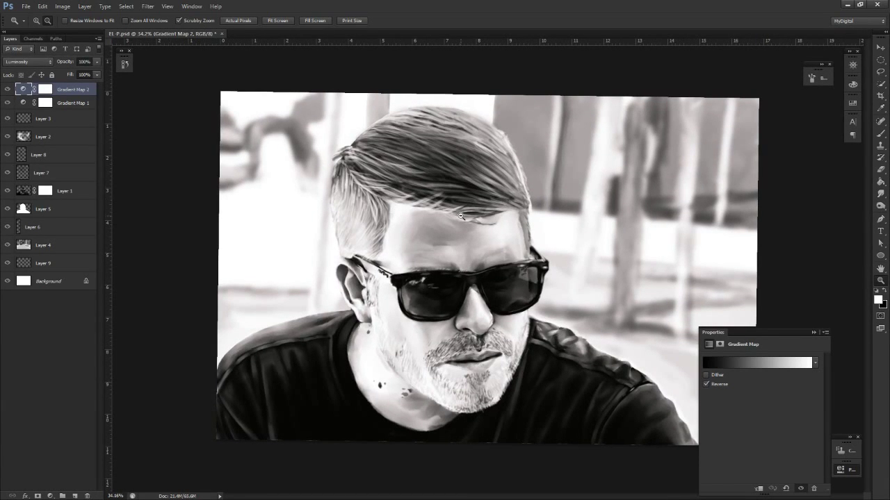
{"action": "left_click", "coordinate": [50, 103]}
{"action": "right_click", "coordinate": [66, 105]}
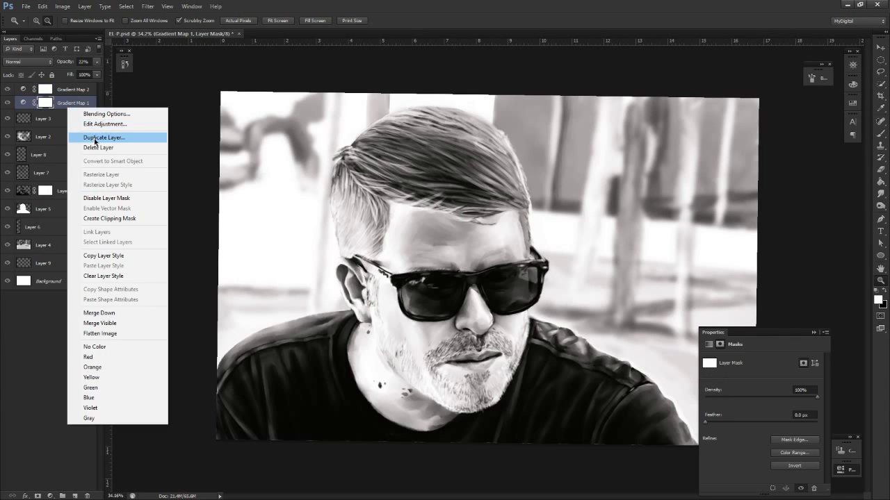
{"action": "left_click", "coordinate": [104, 116]}
{"action": "double_click", "coordinate": [83, 103]}
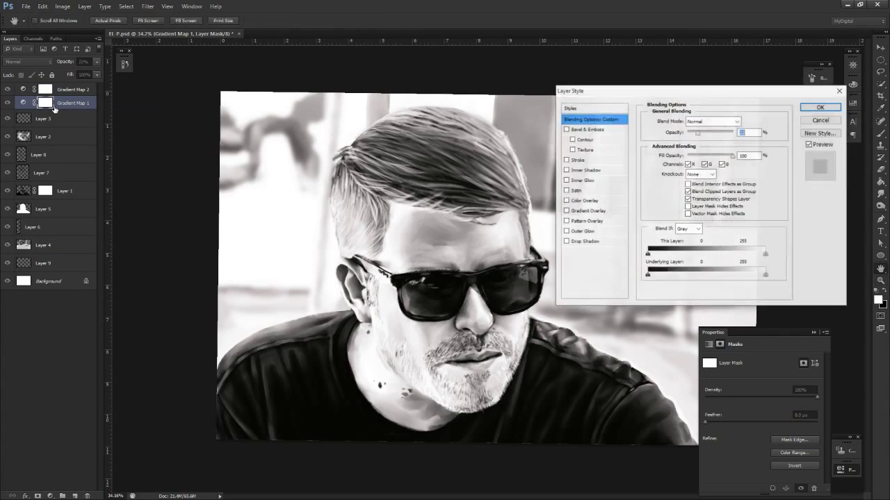
{"action": "left_click", "coordinate": [822, 122]}
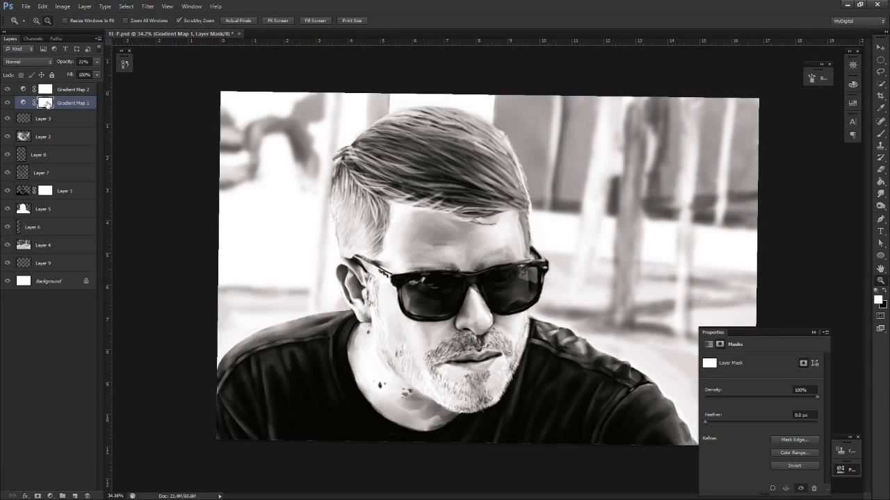
Edit the gradient of Gradient Map 1 and recolour its pale pink stop at 33% to the muted green 616f55
{"action": "left_click", "coordinate": [708, 344]}
{"action": "left_click", "coordinate": [727, 361]}
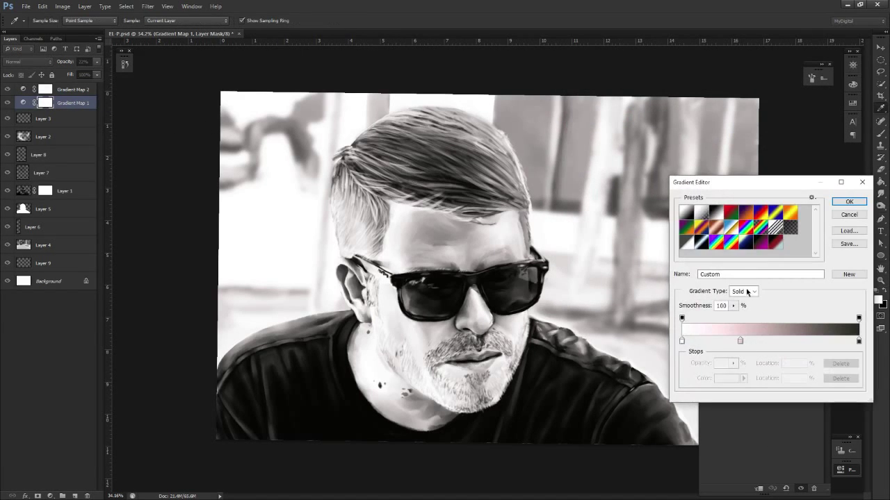
{"action": "left_click", "coordinate": [740, 340]}
{"action": "left_click", "coordinate": [726, 378]}
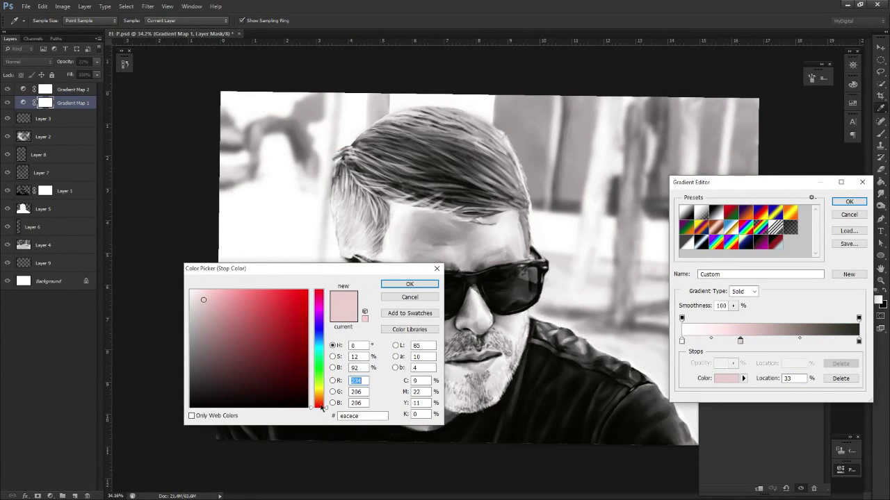
{"action": "left_click_drag", "start_coordinate": [322, 406], "coordinate": [322, 399]}
{"action": "left_click_drag", "start_coordinate": [197, 317], "coordinate": [217, 333]}
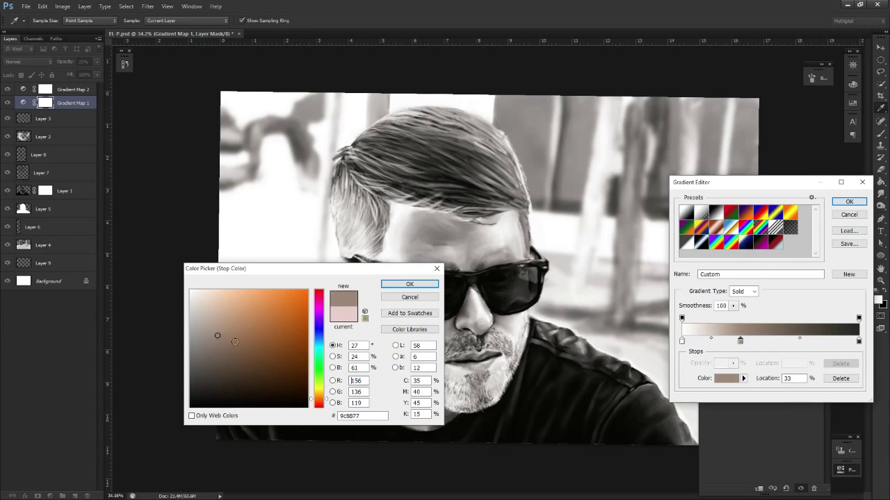
{"action": "left_click_drag", "start_coordinate": [321, 398], "coordinate": [319, 380]}
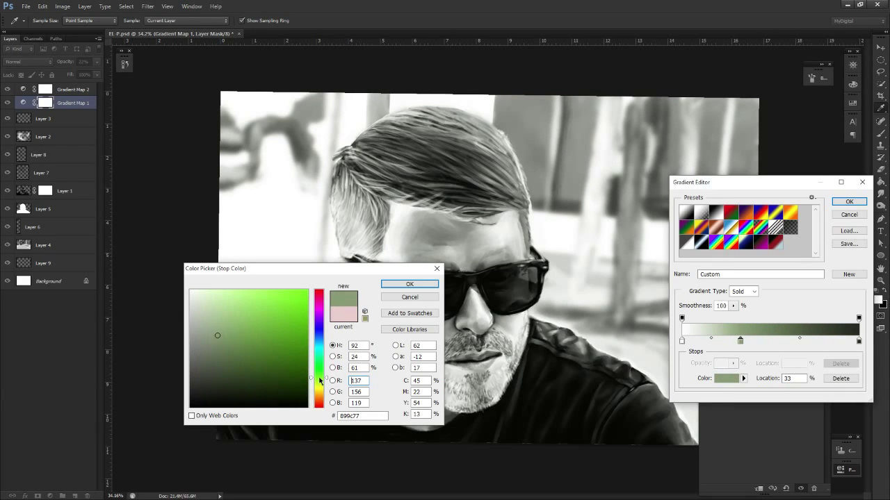
{"action": "mouse_move", "coordinate": [208, 340]}
{"action": "left_mouse_down"}
{"action": "mouse_move", "coordinate": [213, 364]}
{"action": "mouse_move", "coordinate": [217, 355]}
{"action": "left_mouse_up"}
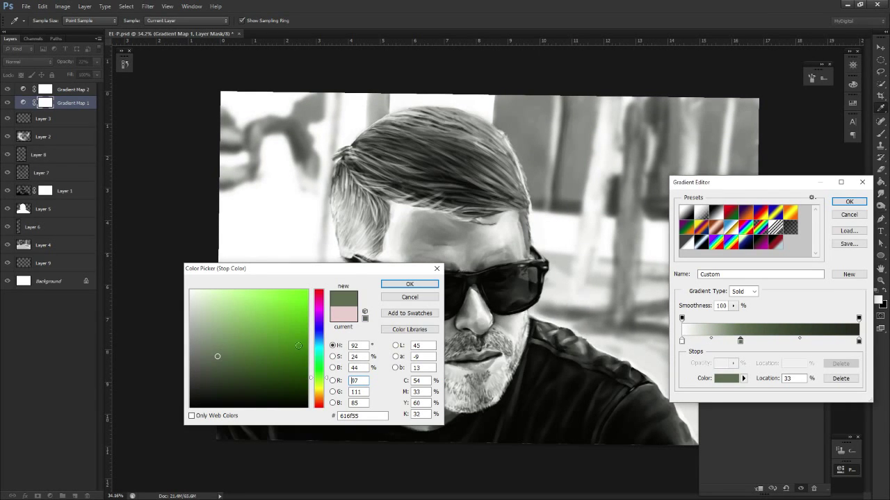
{"action": "left_click", "coordinate": [424, 284]}
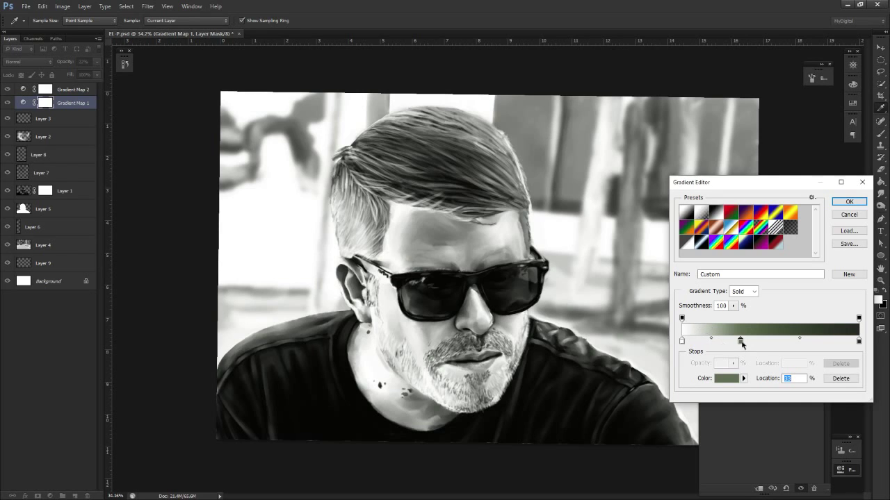
Change the 33% stop's colour to the lighter grey-green 959e8d
{"action": "left_click", "coordinate": [726, 378]}
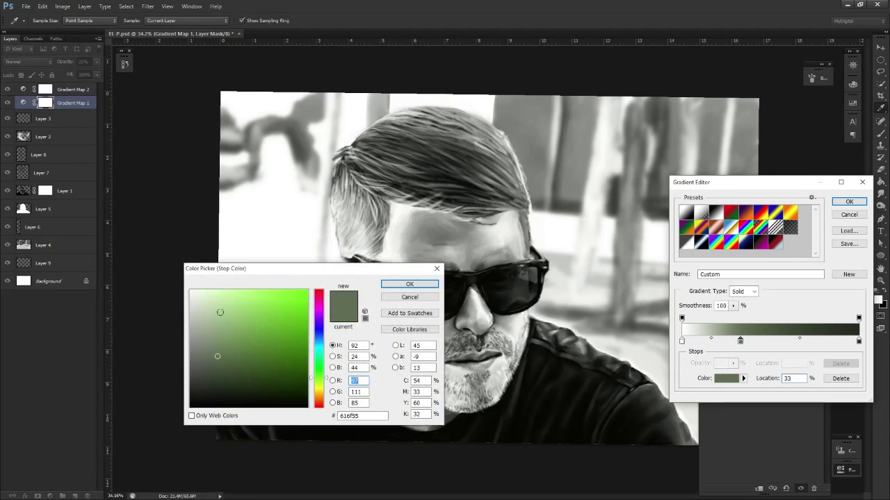
{"action": "left_click", "coordinate": [205, 332]}
{"action": "left_click_drag", "start_coordinate": [205, 333], "coordinate": [202, 335]}
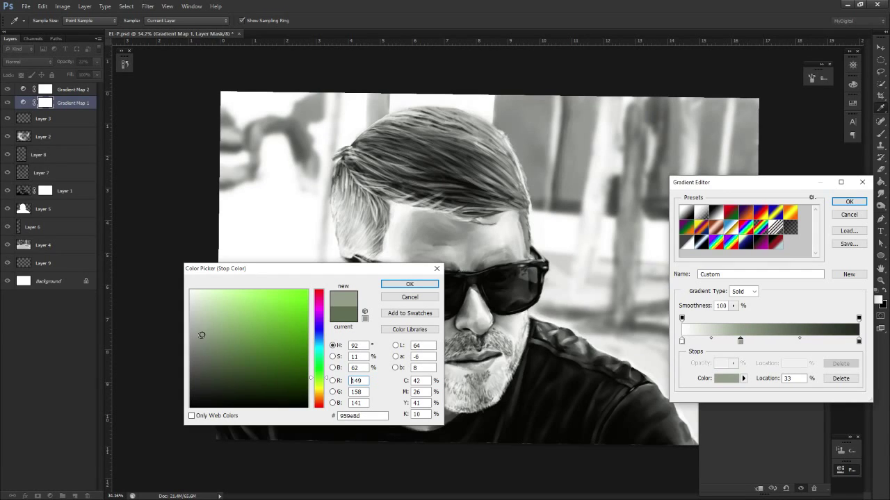
{"action": "left_click", "coordinate": [422, 284]}
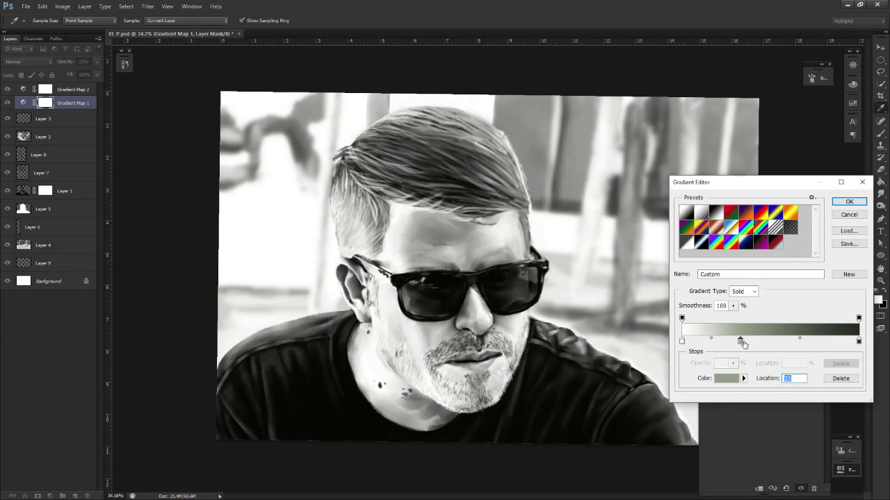
Copy the grey-green stop to 47% of the gradient and delete the original stop at 33%
{"action": "left_click_drag", "start_coordinate": [741, 341], "coordinate": [765, 341]}
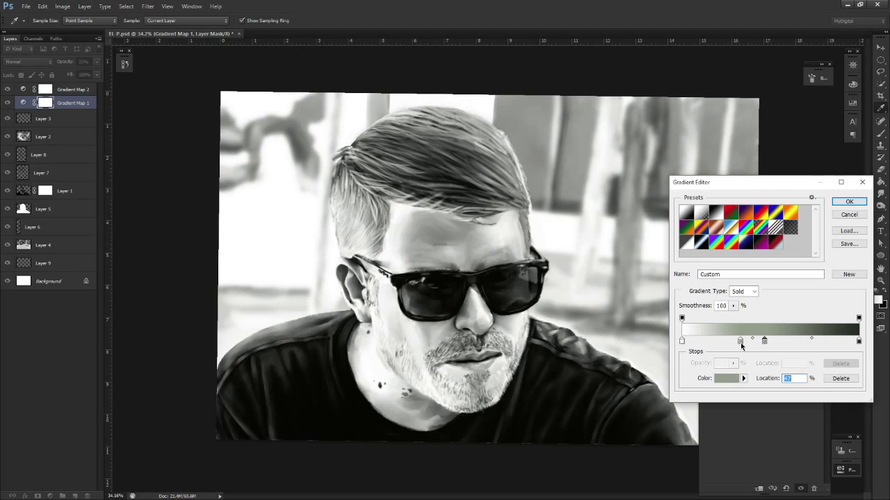
{"action": "double_click", "coordinate": [740, 341]}
{"action": "left_click", "coordinate": [424, 283]}
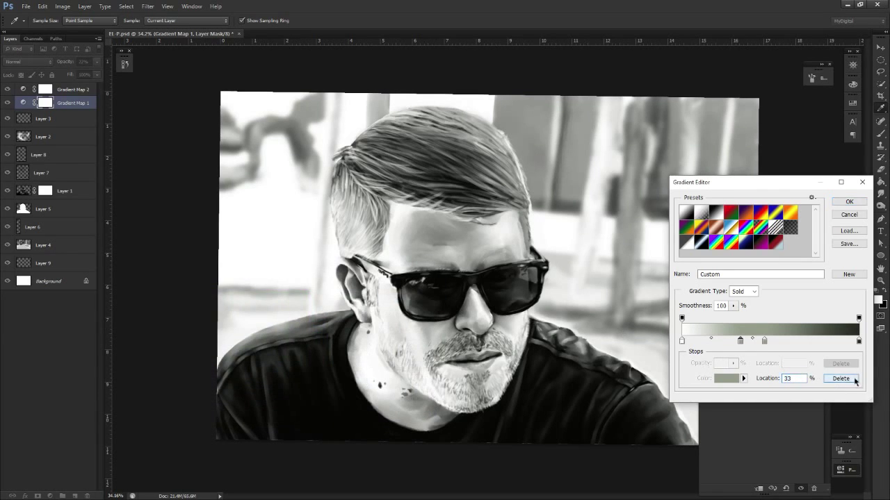
{"action": "left_click", "coordinate": [840, 378]}
Slide the remaining grey-green stop to about 51% of the gradient and accept the edited gradient
{"action": "left_click_drag", "start_coordinate": [765, 341], "coordinate": [816, 344]}
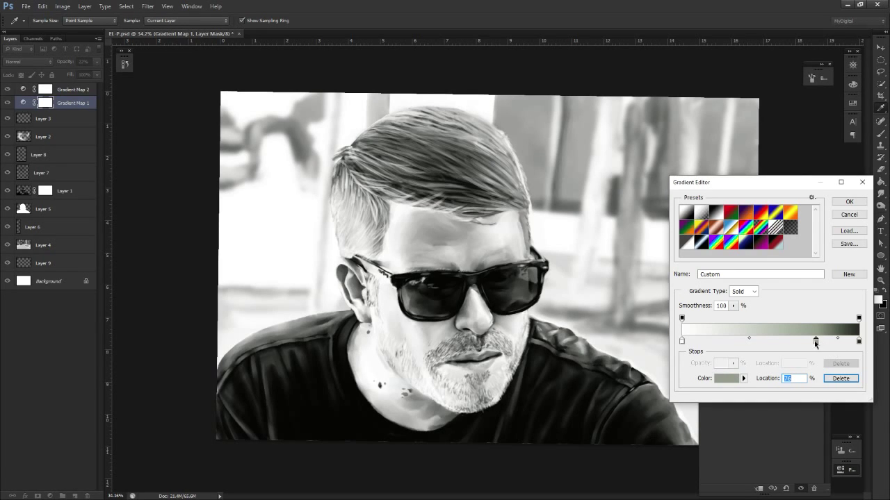
{"action": "mouse_move", "coordinate": [816, 341]}
{"action": "left_mouse_down"}
{"action": "mouse_move", "coordinate": [836, 342]}
{"action": "mouse_move", "coordinate": [806, 343]}
{"action": "left_mouse_up"}
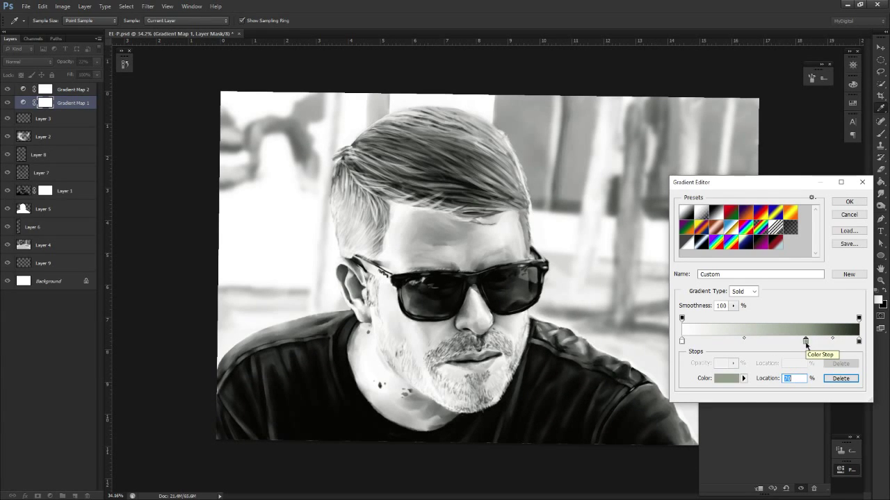
{"action": "left_click_drag", "start_coordinate": [805, 344], "coordinate": [772, 344]}
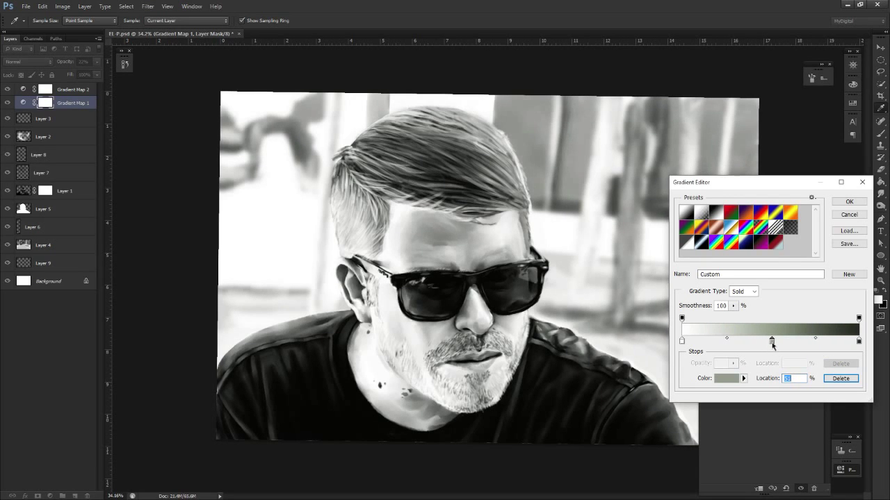
{"action": "left_click", "coordinate": [850, 203]}
Select Layer 7, make black the foreground colour and choose the Soft Round brush at 177 px
{"action": "key", "text": "z"}
{"action": "left_click", "coordinate": [23, 191]}
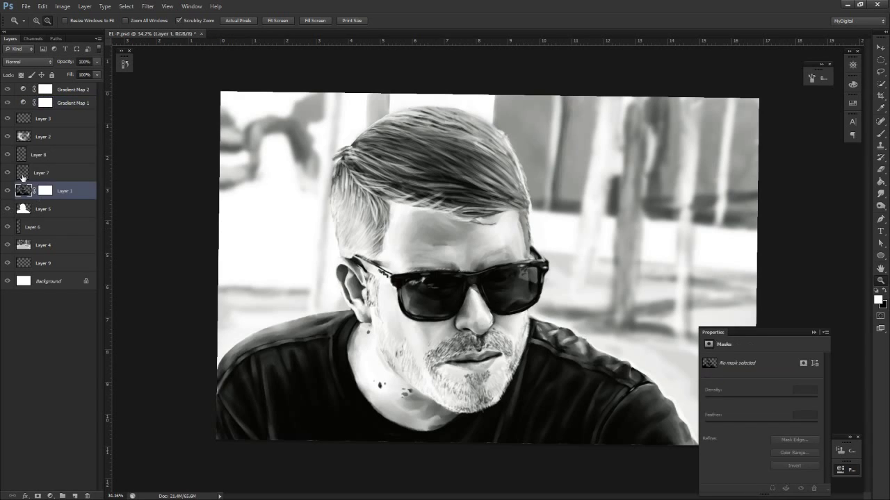
{"action": "left_click", "coordinate": [23, 172]}
{"action": "key", "text": "x"}
{"action": "key", "text": "b"}
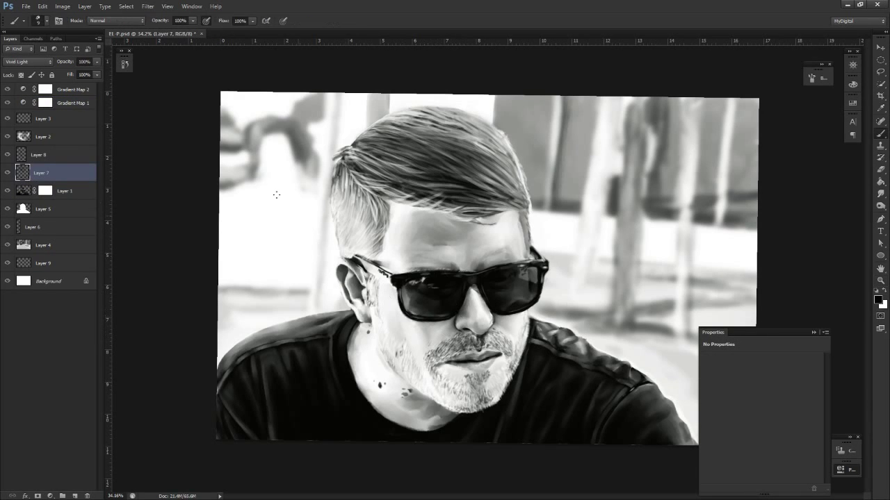
{"action": "left_click", "coordinate": [44, 20]}
{"action": "left_click", "coordinate": [164, 134]}
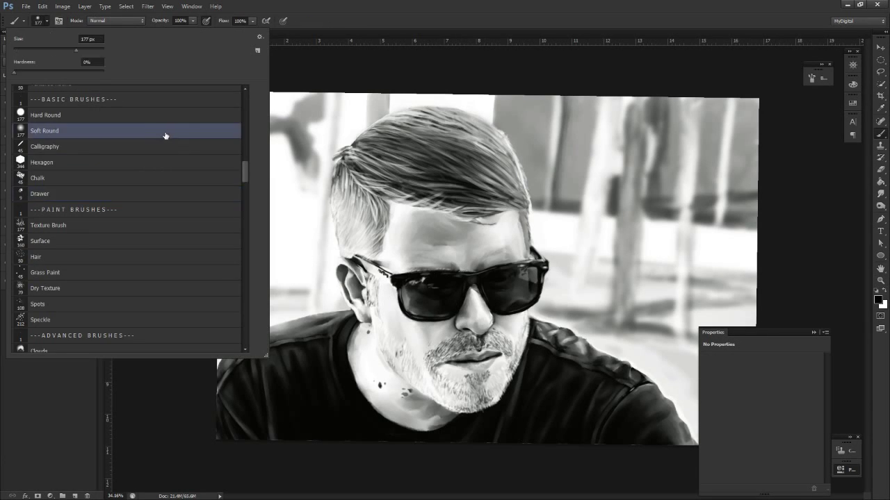
{"action": "left_click", "coordinate": [43, 27]}
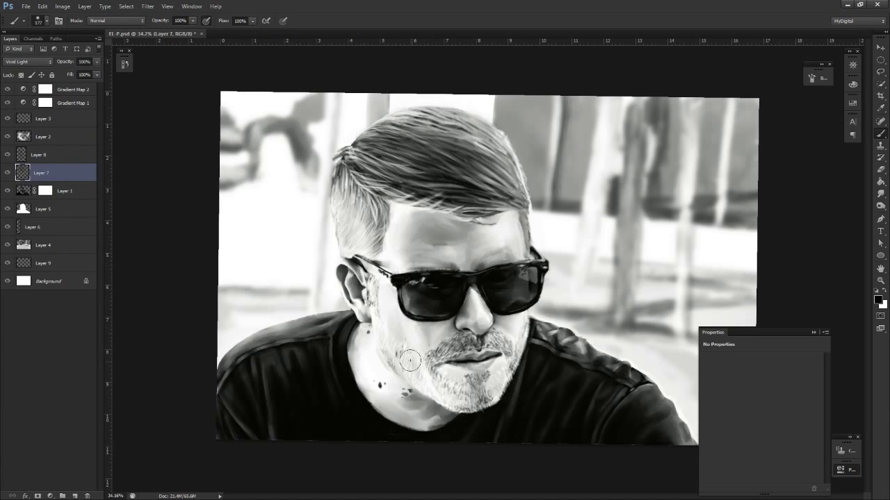
Soften the cheek stubble on Layer 7 with the Smudge tool at 32% strength
{"action": "key", "text": "r"}
{"action": "scroll", "coordinate": [399, 333], "scroll_direction": "up", "scroll_amount": 3}
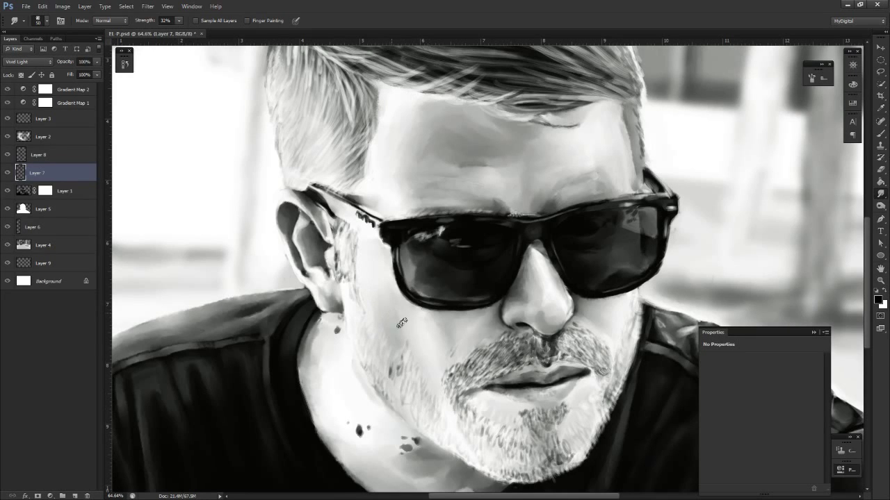
{"action": "key", "text": "z"}
{"action": "left_click_drag", "start_coordinate": [469, 431], "coordinate": [403, 432]}
{"action": "key", "text": "r"}
{"action": "mouse_move", "coordinate": [470, 438]}
{"action": "left_mouse_down"}
{"action": "mouse_move", "coordinate": [438, 436]}
{"action": "mouse_move", "coordinate": [333, 340]}
{"action": "mouse_move", "coordinate": [338, 230]}
{"action": "mouse_move", "coordinate": [412, 410]}
{"action": "left_mouse_up"}
{"action": "key", "text": "z"}
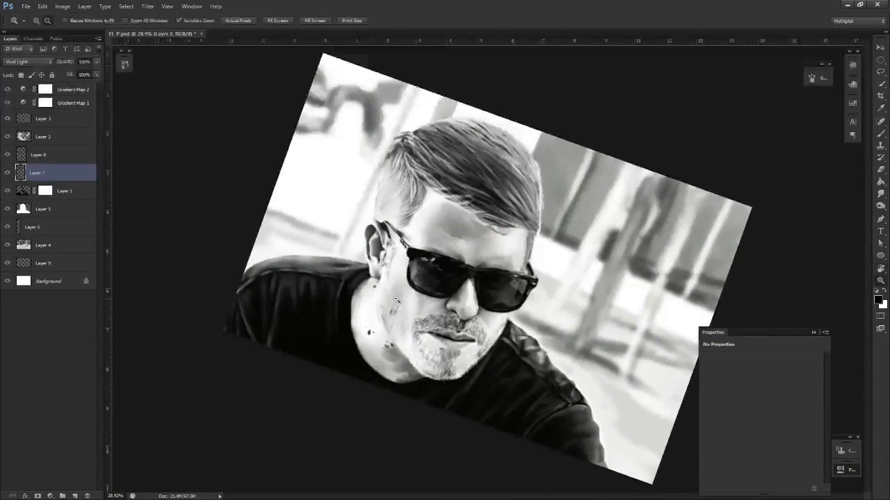
Touch up the stubble along the cheek and jaw on Layer 7 with the Eraser and Smudge tools
{"action": "key", "text": "e"}
{"action": "mouse_move", "coordinate": [380, 310]}
{"action": "left_mouse_down"}
{"action": "mouse_move", "coordinate": [418, 306]}
{"action": "mouse_move", "coordinate": [372, 296]}
{"action": "left_mouse_up"}
{"action": "key", "text": "z"}
{"action": "key", "text": "r"}
{"action": "left_click_drag", "start_coordinate": [421, 392], "coordinate": [542, 358]}
{"action": "key", "text": "z"}
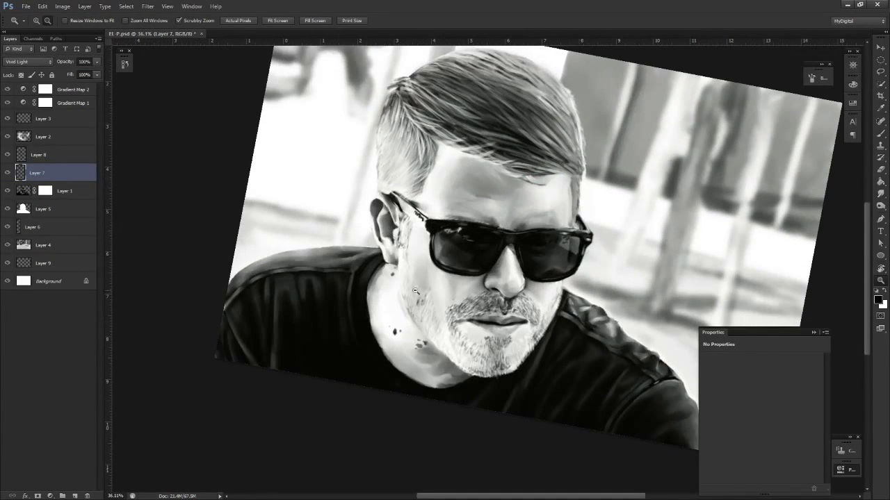
{"action": "key", "text": "e"}
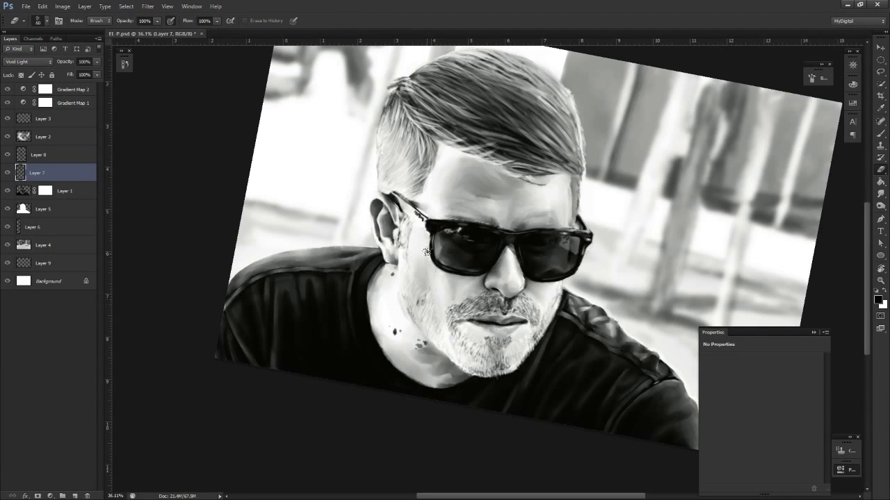
{"action": "key", "text": "r"}
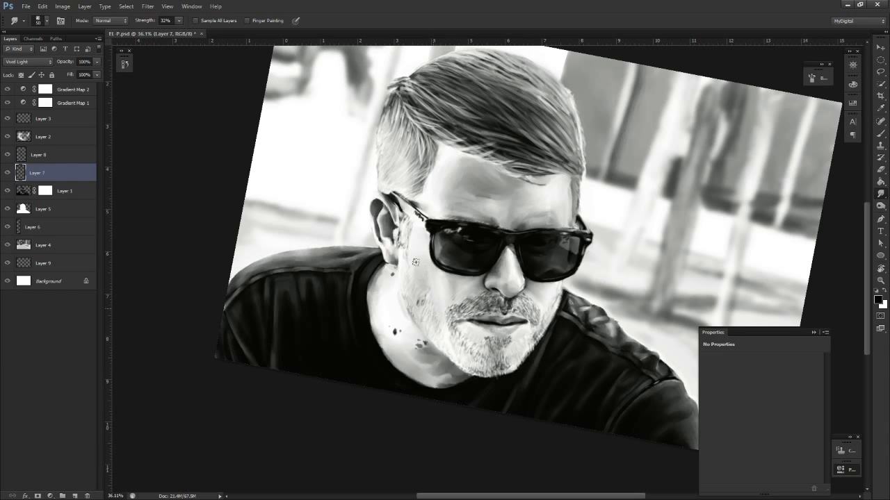
Select Layer 1 and touch up the neck skin beside the shirt collar with the Brush and Smudge tools
{"action": "key", "text": "z"}
{"action": "left_click_drag", "start_coordinate": [425, 307], "coordinate": [340, 307]}
{"action": "key", "text": "r"}
{"action": "left_click_drag", "start_coordinate": [487, 386], "coordinate": [501, 374]}
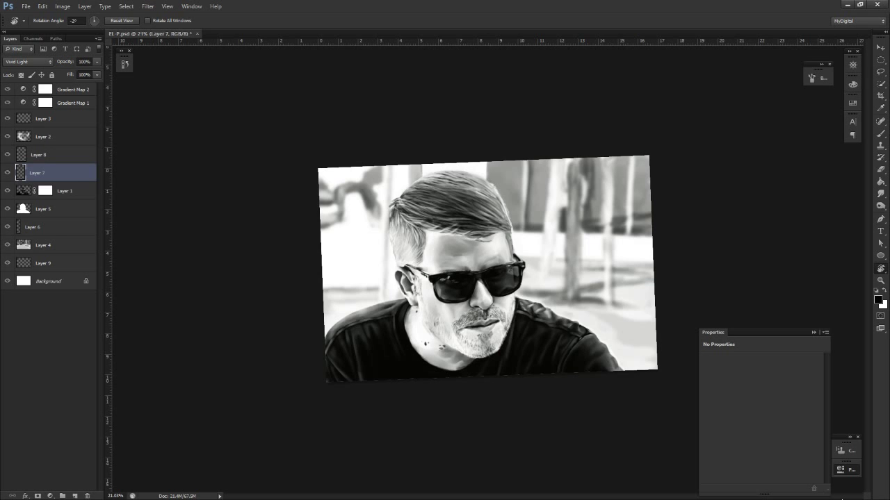
{"action": "key", "text": "z"}
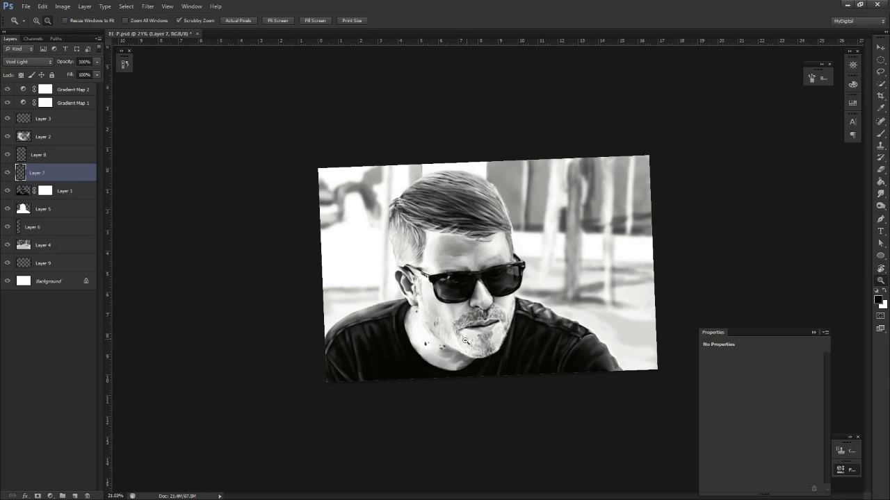
{"action": "left_click", "coordinate": [417, 340]}
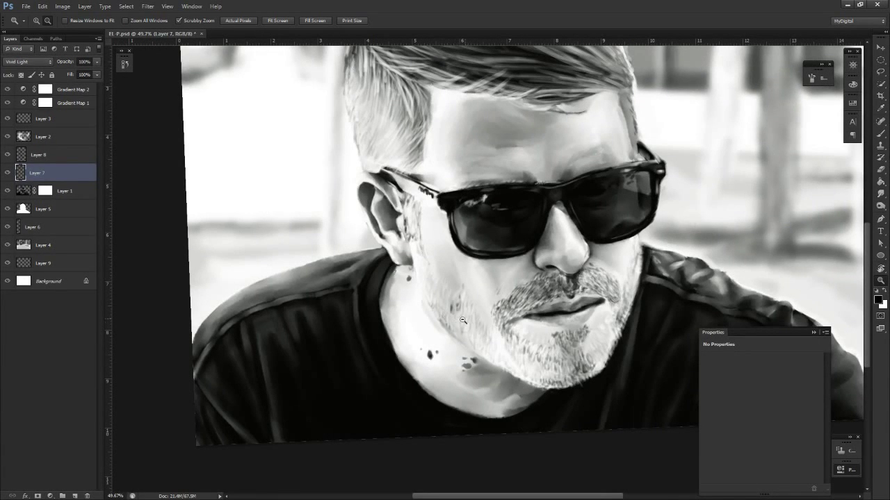
{"action": "left_click_drag", "start_coordinate": [463, 321], "coordinate": [439, 316]}
{"action": "left_click", "coordinate": [32, 196]}
{"action": "key", "text": "s"}
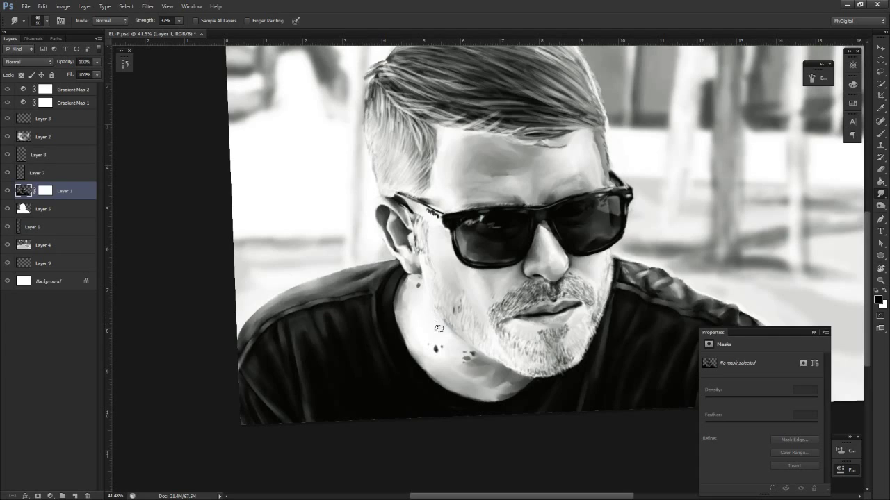
{"action": "key", "text": "z"}
{"action": "key", "text": "r"}
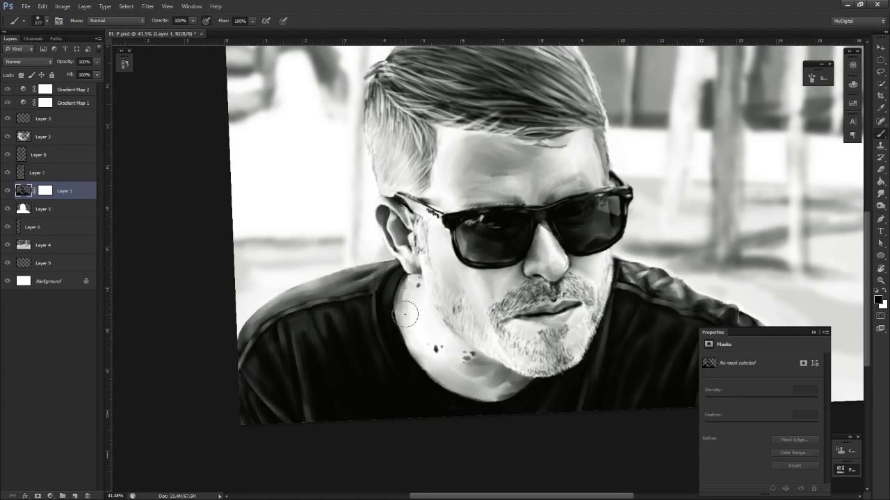
{"action": "left_click_drag", "start_coordinate": [405, 288], "coordinate": [398, 310]}
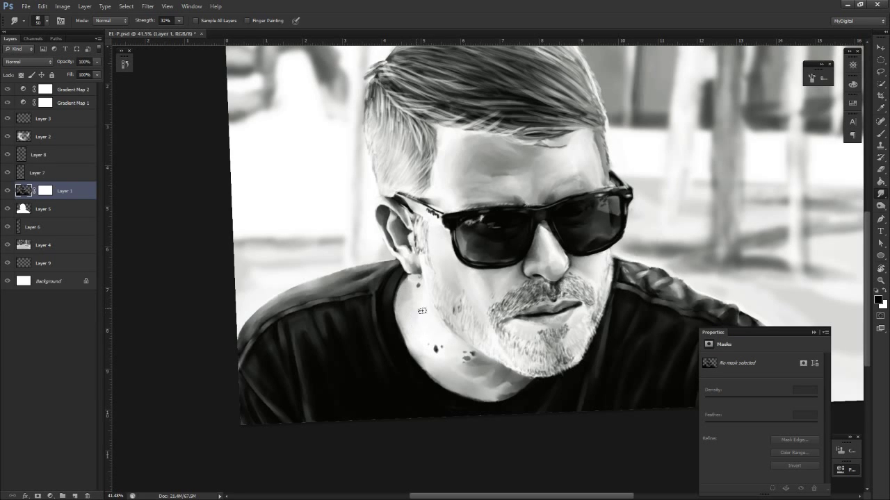
Blend the neck's edge into the shirt collar below the ear on Layer 1 with the Smudge tool at 32% strength
{"action": "key", "text": "z"}
{"action": "mouse_move", "coordinate": [422, 311]}
{"action": "left_mouse_down"}
{"action": "mouse_move", "coordinate": [512, 264]}
{"action": "mouse_move", "coordinate": [475, 310]}
{"action": "mouse_move", "coordinate": [377, 313]}
{"action": "left_mouse_up"}
{"action": "key", "text": "r"}
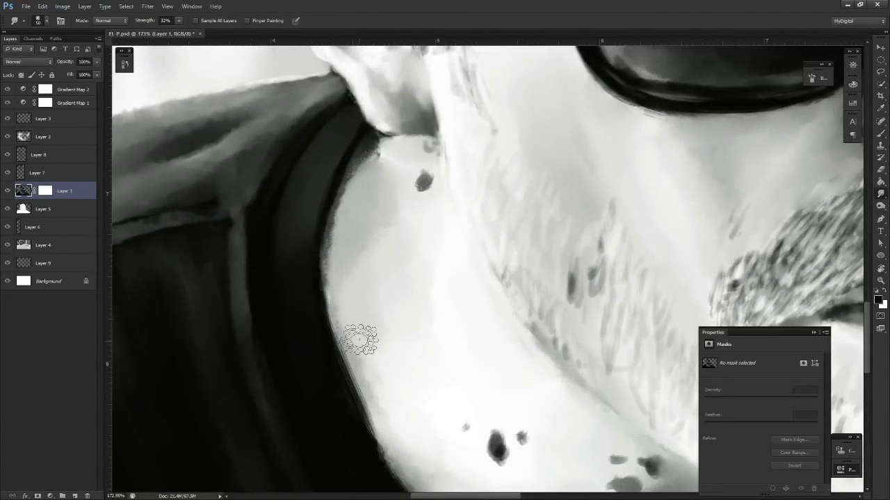
{"action": "key", "text": "b"}
{"action": "key", "text": "z"}
{"action": "key", "text": "r"}
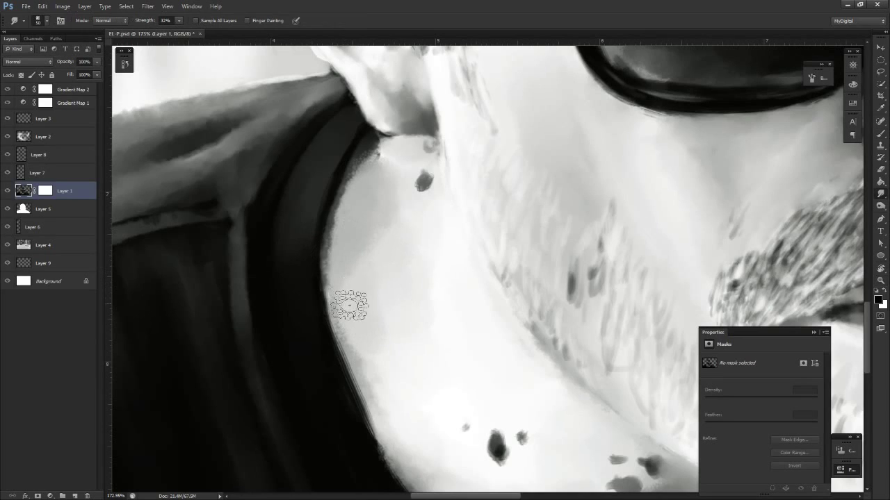
Smooth the collar edge with a smaller Smudge brush, and even out the neck shading with the brush enlarged again
{"action": "key", "text": "bracketleft"}
{"action": "key", "text": "bracketleft"}
{"action": "key", "text": "bracketleft"}
{"action": "key", "text": "bracketleft"}
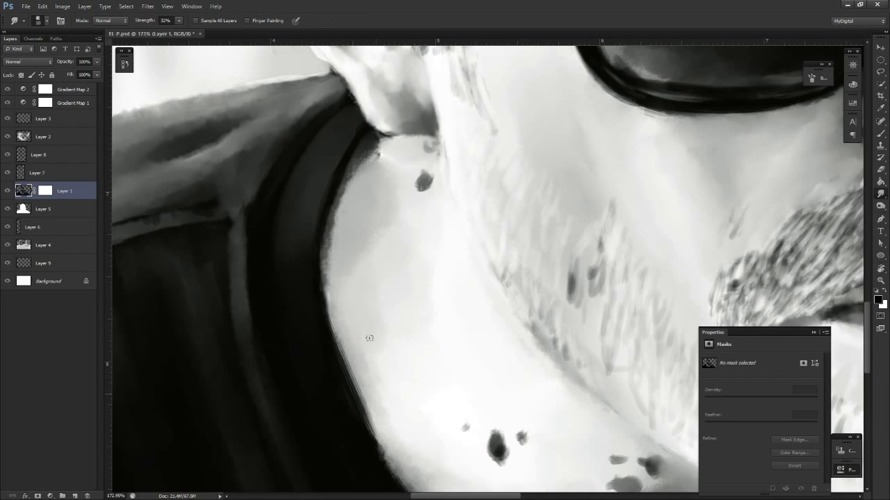
{"action": "key", "text": "bracketright"}
{"action": "key", "text": "bracketright"}
{"action": "key", "text": "bracketright"}
{"action": "key", "text": "bracketright"}
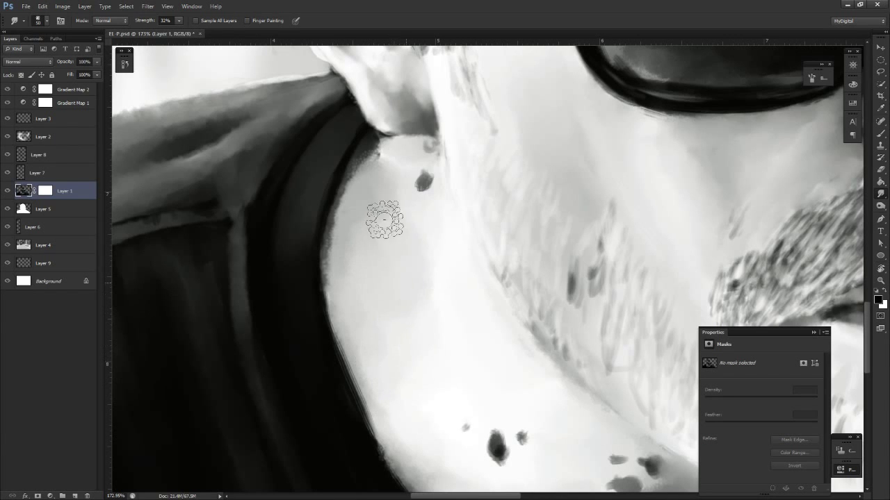
Smudge away the dark mole on the neck just below the earlobe
{"action": "key", "text": "z"}
{"action": "mouse_move", "coordinate": [444, 303]}
{"action": "left_mouse_down"}
{"action": "mouse_move", "coordinate": [429, 362]}
{"action": "mouse_move", "coordinate": [429, 311]}
{"action": "left_mouse_up"}
{"action": "key", "text": "r"}
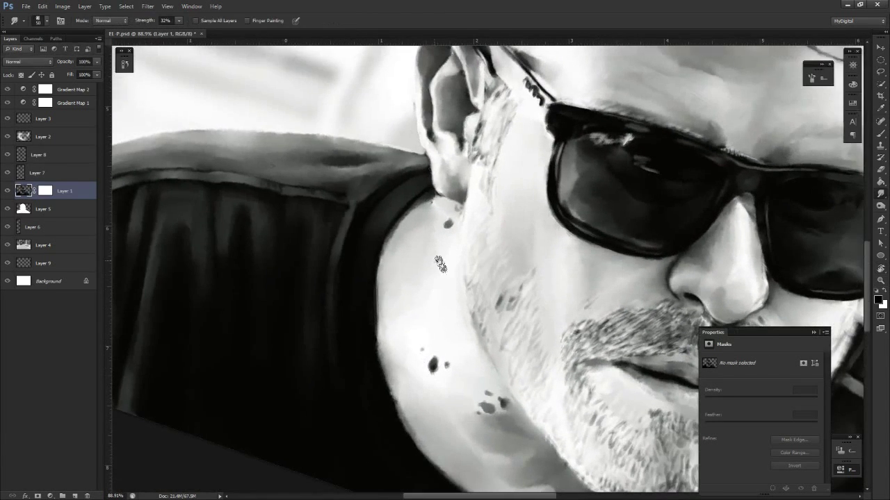
{"action": "key", "text": "z"}
{"action": "key", "text": "r"}
{"action": "mouse_move", "coordinate": [432, 256]}
{"action": "left_mouse_down"}
{"action": "mouse_move", "coordinate": [424, 279]}
{"action": "mouse_move", "coordinate": [432, 275]}
{"action": "left_mouse_up"}
{"action": "key", "text": "z"}
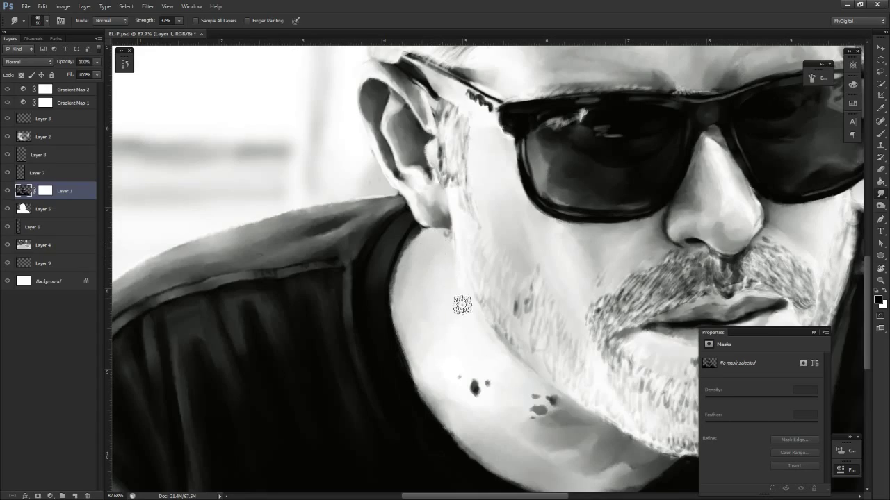
Blend the neck skin along the lower collar curve and across the throat shadow on Layer 1
{"action": "key", "text": "z"}
{"action": "left_click_drag", "start_coordinate": [454, 314], "coordinate": [436, 320]}
{"action": "key", "text": "r"}
{"action": "left_click_drag", "start_coordinate": [472, 394], "coordinate": [441, 389]}
{"action": "key", "text": "z"}
{"action": "left_click_drag", "start_coordinate": [412, 364], "coordinate": [429, 365]}
{"action": "key", "text": "r"}
{"action": "left_click_drag", "start_coordinate": [423, 395], "coordinate": [461, 408]}
{"action": "mouse_move", "coordinate": [372, 440]}
{"action": "left_mouse_down"}
{"action": "mouse_move", "coordinate": [474, 387]}
{"action": "mouse_move", "coordinate": [457, 390]}
{"action": "mouse_move", "coordinate": [547, 361]}
{"action": "mouse_move", "coordinate": [566, 370]}
{"action": "mouse_move", "coordinate": [556, 361]}
{"action": "mouse_move", "coordinate": [568, 359]}
{"action": "mouse_move", "coordinate": [512, 375]}
{"action": "mouse_move", "coordinate": [548, 369]}
{"action": "mouse_move", "coordinate": [533, 376]}
{"action": "mouse_move", "coordinate": [521, 351]}
{"action": "mouse_move", "coordinate": [528, 347]}
{"action": "mouse_move", "coordinate": [479, 362]}
{"action": "left_mouse_up"}
{"action": "key", "text": "b"}
{"action": "key", "text": "r"}
{"action": "mouse_move", "coordinate": [518, 359]}
{"action": "left_mouse_down"}
{"action": "mouse_move", "coordinate": [558, 359]}
{"action": "mouse_move", "coordinate": [538, 382]}
{"action": "mouse_move", "coordinate": [525, 379]}
{"action": "mouse_move", "coordinate": [565, 365]}
{"action": "left_mouse_up"}
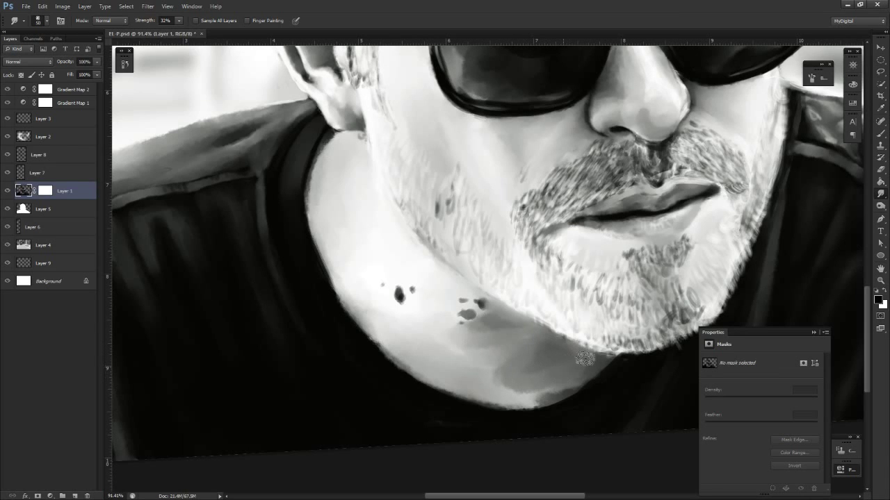
Clean up the collar edge below the chin and smooth the throat shading with the Eraser and Smudge tools
{"action": "key", "text": "e"}
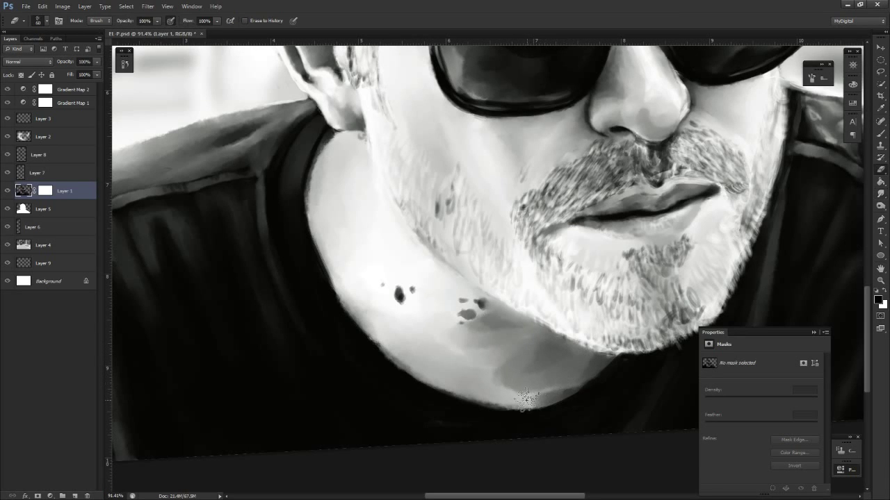
{"action": "key", "text": "r"}
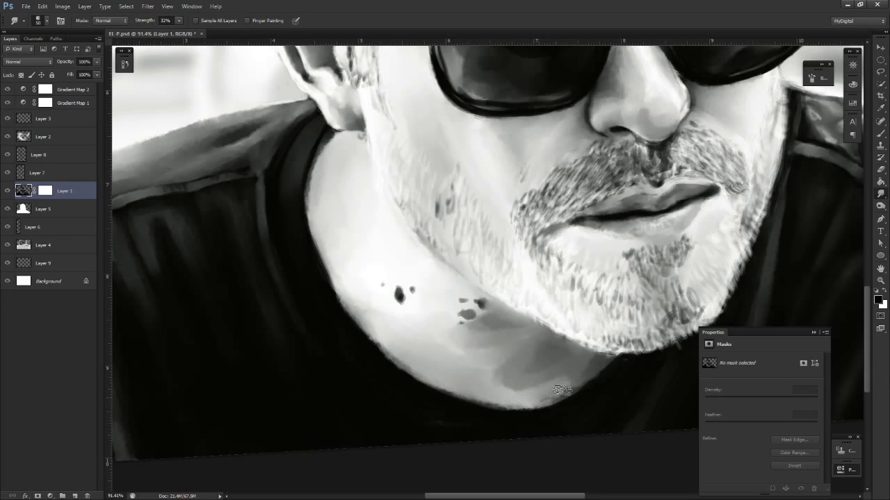
{"action": "key", "text": "z"}
{"action": "left_click_drag", "start_coordinate": [574, 396], "coordinate": [556, 379]}
{"action": "key", "text": "r"}
{"action": "key", "text": "ctrl+space"}
{"action": "left_click_drag", "start_coordinate": [469, 405], "coordinate": [552, 410]}
{"action": "key", "text": "space"}
{"action": "mouse_move", "coordinate": [552, 410]}
{"action": "left_mouse_down"}
{"action": "mouse_move", "coordinate": [616, 371]}
{"action": "mouse_move", "coordinate": [560, 415]}
{"action": "left_mouse_up"}
{"action": "key", "text": "z"}
{"action": "left_click_drag", "start_coordinate": [556, 417], "coordinate": [487, 424]}
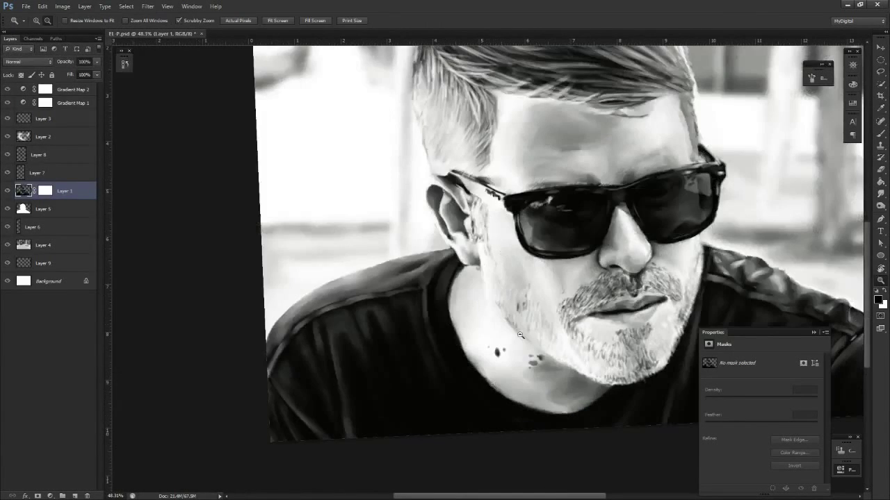
Soften the shadow under the jaw and the skin around the neck moles with the Smudge tool
{"action": "key", "text": "r"}
{"action": "left_click_drag", "start_coordinate": [571, 396], "coordinate": [555, 406]}
{"action": "key", "text": "z"}
{"action": "left_click_drag", "start_coordinate": [550, 402], "coordinate": [569, 391]}
{"action": "mouse_move", "coordinate": [526, 369]}
{"action": "left_mouse_down"}
{"action": "mouse_move", "coordinate": [498, 366]}
{"action": "mouse_move", "coordinate": [502, 389]}
{"action": "mouse_move", "coordinate": [482, 397]}
{"action": "left_mouse_up"}
{"action": "key", "text": "z"}
{"action": "key", "text": "r"}
{"action": "mouse_move", "coordinate": [541, 409]}
{"action": "left_mouse_down"}
{"action": "mouse_move", "coordinate": [455, 415]}
{"action": "mouse_move", "coordinate": [328, 305]}
{"action": "mouse_move", "coordinate": [507, 416]}
{"action": "mouse_move", "coordinate": [488, 403]}
{"action": "mouse_move", "coordinate": [526, 409]}
{"action": "left_mouse_up"}
{"action": "key", "text": "z"}
{"action": "key", "text": "space"}
{"action": "mouse_move", "coordinate": [526, 408]}
{"action": "left_mouse_down"}
{"action": "mouse_move", "coordinate": [601, 429]}
{"action": "mouse_move", "coordinate": [600, 438]}
{"action": "mouse_move", "coordinate": [515, 401]}
{"action": "mouse_move", "coordinate": [526, 401]}
{"action": "left_mouse_up"}
{"action": "key", "text": "z"}
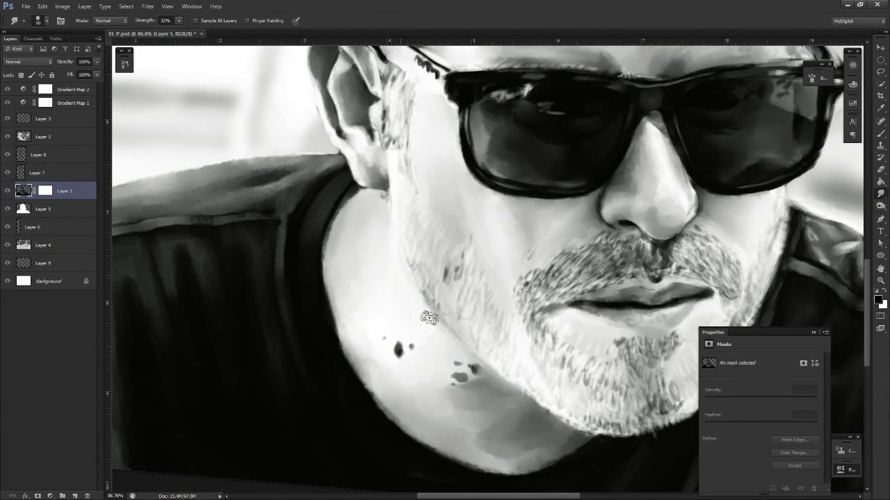
Examine the neck shading against the whole portrait at several zoom levels and view angles
{"action": "key", "text": "ctrl+0"}
{"action": "key", "text": "r"}
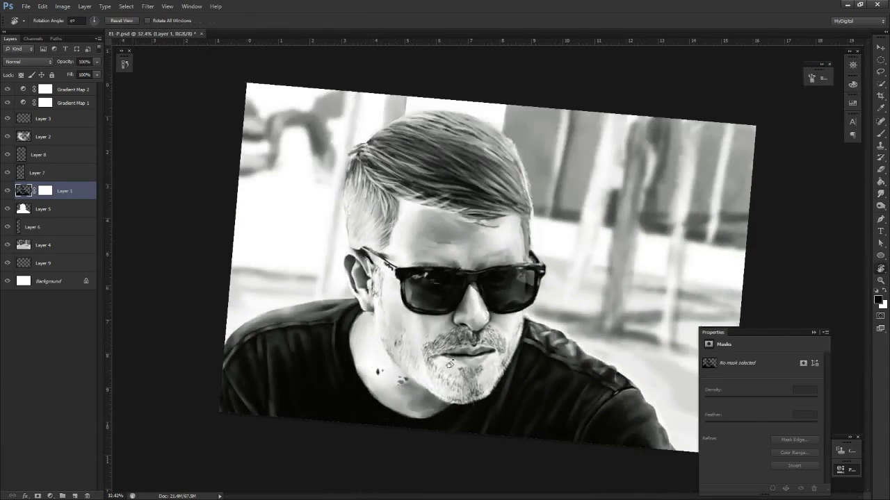
{"action": "mouse_move", "coordinate": [462, 410]}
{"action": "left_mouse_down"}
{"action": "mouse_move", "coordinate": [328, 353]}
{"action": "mouse_move", "coordinate": [401, 409]}
{"action": "mouse_move", "coordinate": [485, 415]}
{"action": "mouse_move", "coordinate": [441, 432]}
{"action": "mouse_move", "coordinate": [460, 424]}
{"action": "mouse_move", "coordinate": [369, 405]}
{"action": "mouse_move", "coordinate": [348, 320]}
{"action": "mouse_move", "coordinate": [358, 267]}
{"action": "mouse_move", "coordinate": [447, 421]}
{"action": "mouse_move", "coordinate": [454, 411]}
{"action": "left_mouse_up"}
{"action": "key", "text": "z"}
{"action": "key", "text": "r"}
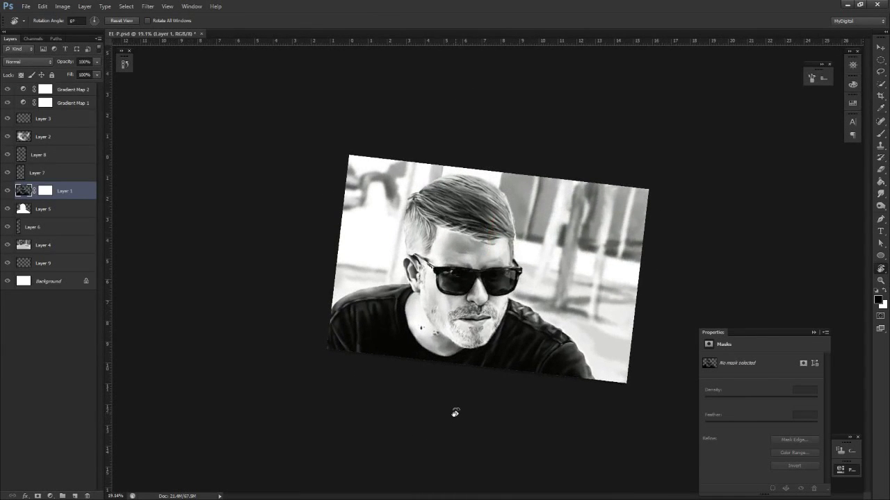
{"action": "key", "text": "z"}
{"action": "left_click_drag", "start_coordinate": [387, 321], "coordinate": [432, 326]}
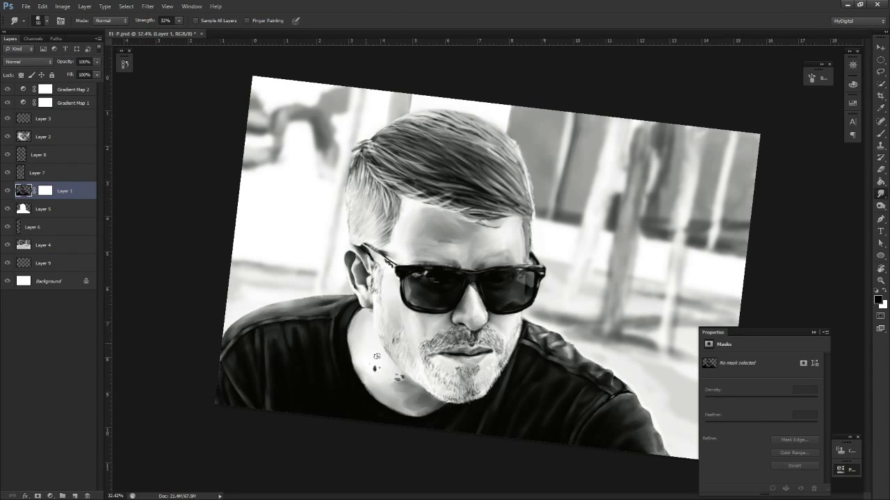
{"action": "key", "text": "z"}
{"action": "mouse_move", "coordinate": [384, 355]}
{"action": "left_mouse_down"}
{"action": "mouse_move", "coordinate": [403, 357]}
{"action": "mouse_move", "coordinate": [369, 314]}
{"action": "left_mouse_up"}
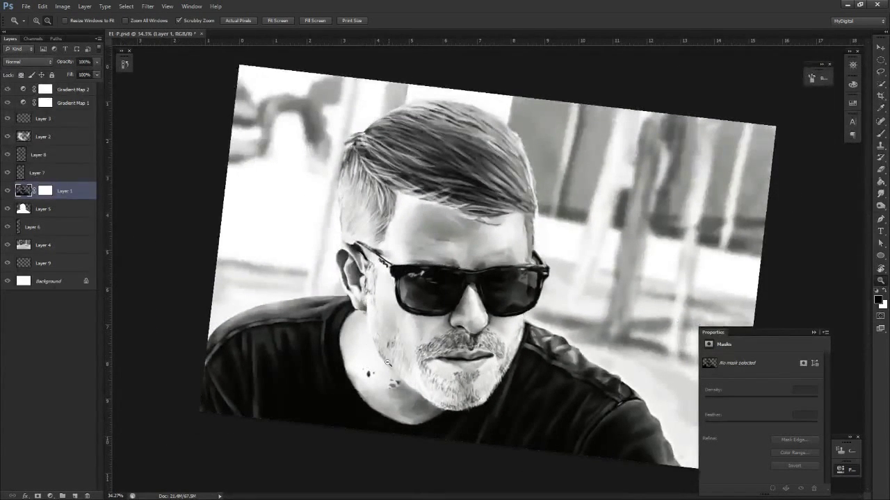
{"action": "left_click_drag", "start_coordinate": [388, 362], "coordinate": [355, 379]}
{"action": "key", "text": "r"}
{"action": "left_click_drag", "start_coordinate": [416, 417], "coordinate": [461, 415]}
{"action": "key", "text": "z"}
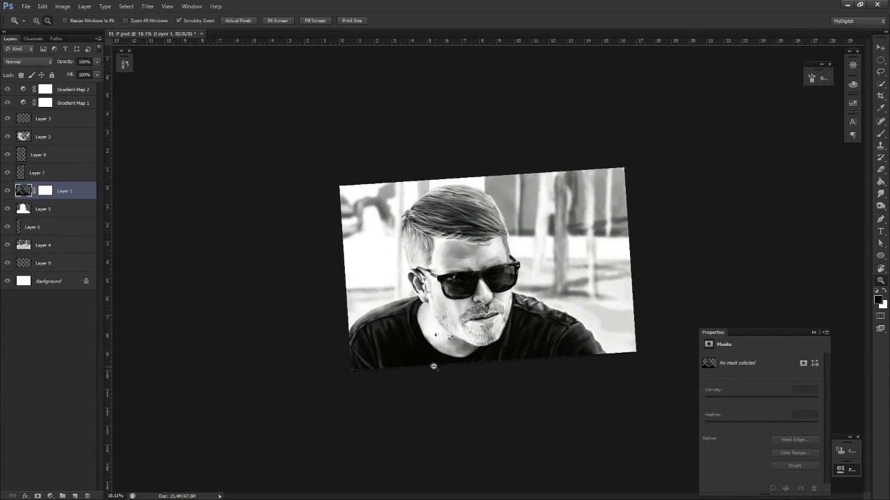
{"action": "left_click_drag", "start_coordinate": [433, 367], "coordinate": [455, 369]}
{"action": "key", "text": "r"}
{"action": "mouse_move", "coordinate": [422, 393]}
{"action": "left_mouse_down"}
{"action": "mouse_move", "coordinate": [432, 396]}
{"action": "mouse_move", "coordinate": [409, 384]}
{"action": "mouse_move", "coordinate": [421, 387]}
{"action": "mouse_move", "coordinate": [411, 392]}
{"action": "mouse_move", "coordinate": [423, 398]}
{"action": "mouse_move", "coordinate": [414, 396]}
{"action": "left_mouse_up"}
{"action": "key", "text": "z"}
Refine the skin around the neck moles on Layer 1 with the Smudge and Eraser tools
{"action": "key", "text": "s"}
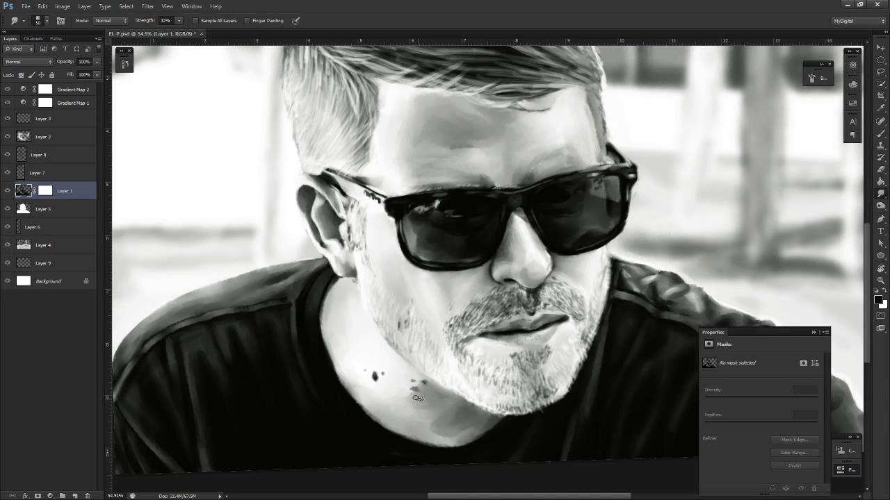
{"action": "key", "text": "b"}
{"action": "key", "text": "r"}
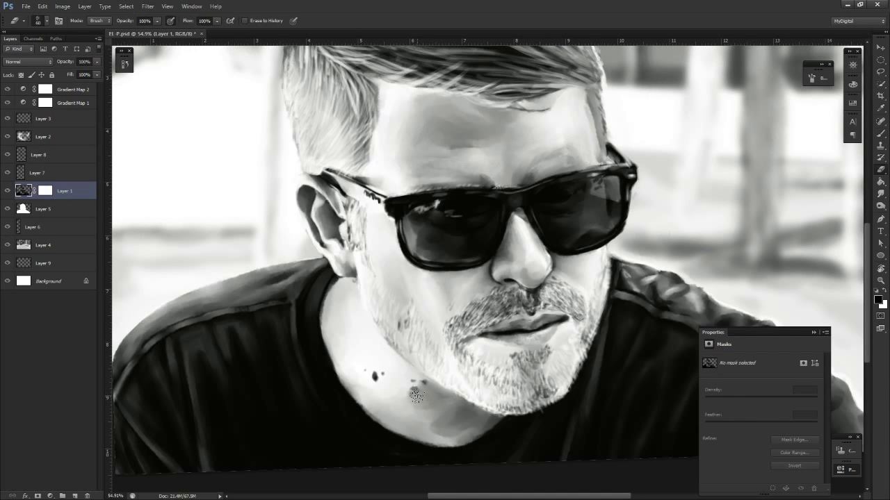
{"action": "key", "text": "alt+space"}
{"action": "left_click_drag", "start_coordinate": [429, 400], "coordinate": [417, 448], "text": "alt"}
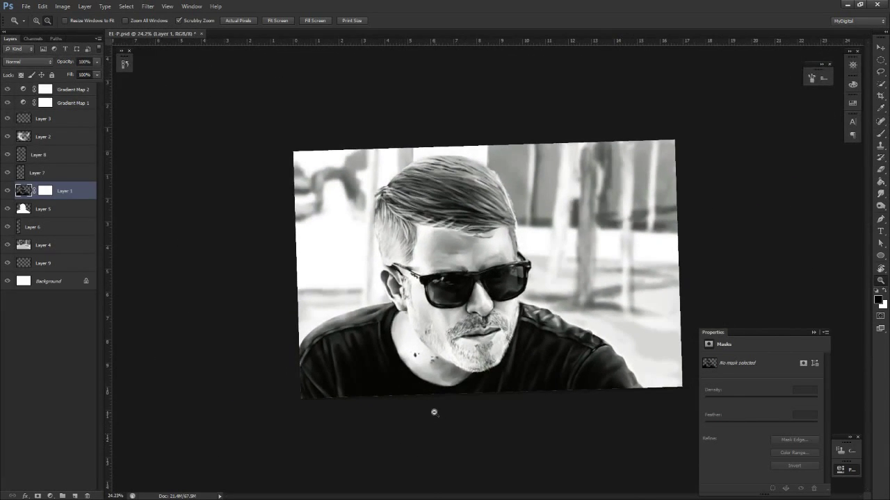
{"action": "left_click_drag", "start_coordinate": [411, 374], "coordinate": [587, 382]}
{"action": "key", "text": "r"}
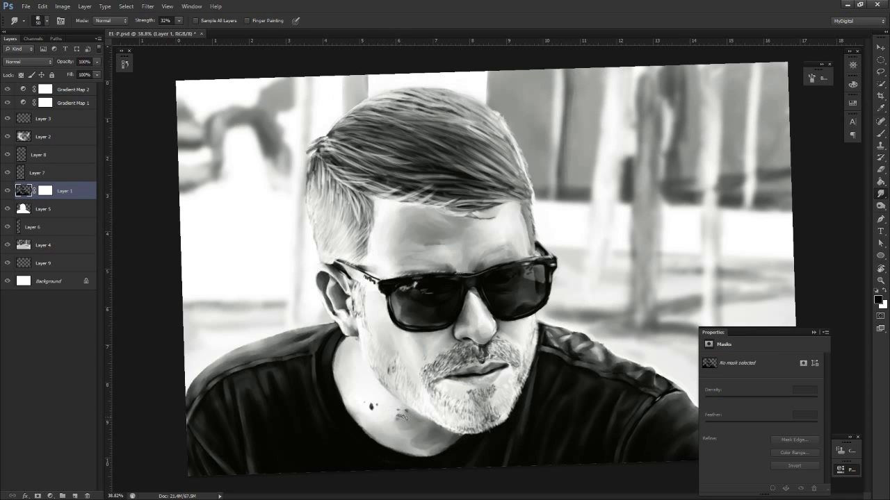
{"action": "key", "text": "z"}
{"action": "mouse_move", "coordinate": [406, 439]}
{"action": "left_mouse_down"}
{"action": "mouse_move", "coordinate": [396, 441]}
{"action": "mouse_move", "coordinate": [409, 428]}
{"action": "left_mouse_up"}
{"action": "key", "text": "r"}
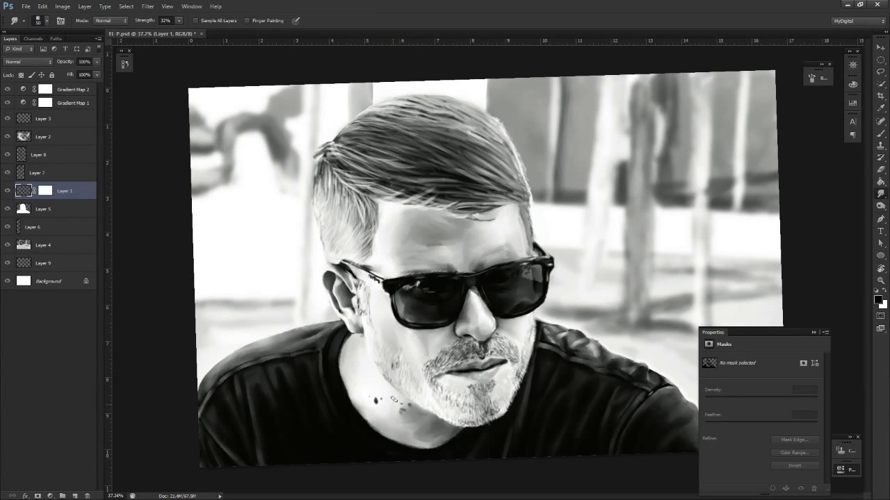
Review the whole portrait, including the sunglasses, shoulder and background, for remaining rough areas
{"action": "key", "text": "z"}
{"action": "scroll", "coordinate": [391, 445], "scroll_direction": "down", "scroll_amount": 2}
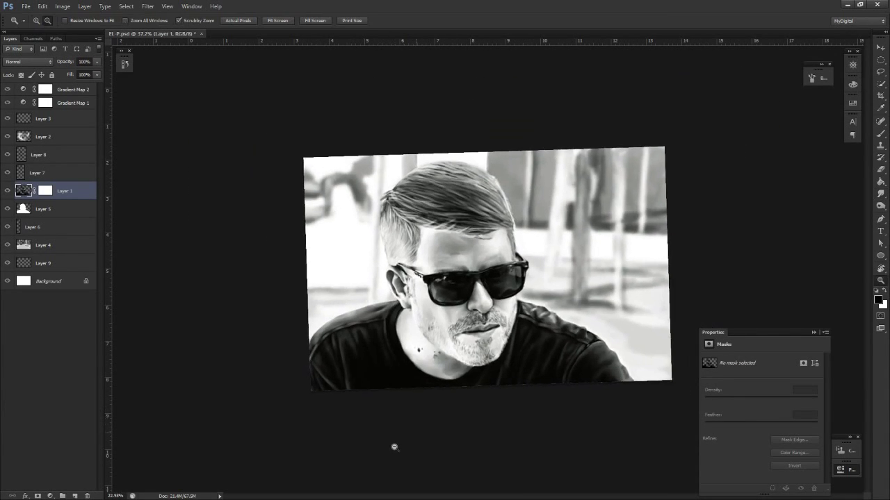
{"action": "scroll", "coordinate": [391, 448], "scroll_direction": "down", "scroll_amount": 1}
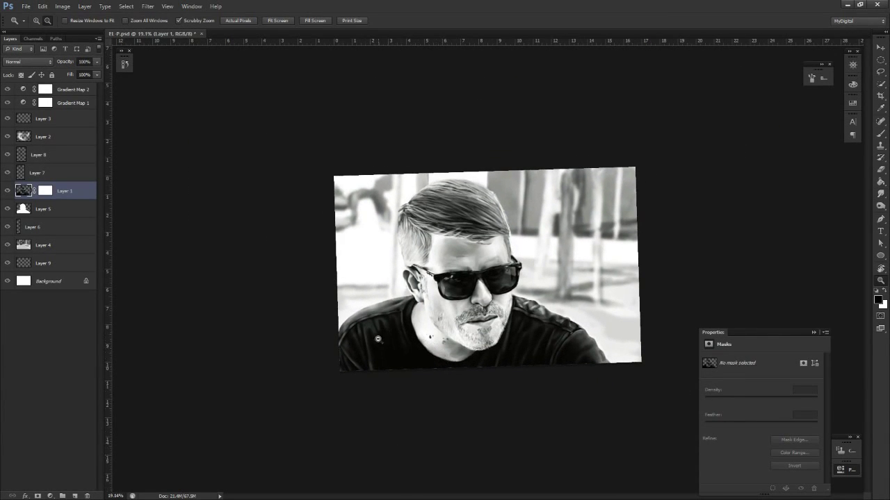
{"action": "left_click_drag", "start_coordinate": [330, 376], "coordinate": [431, 419]}
{"action": "key", "text": "space"}
{"action": "key", "text": "ctrl+r"}
{"action": "key", "text": "ctrl+r"}
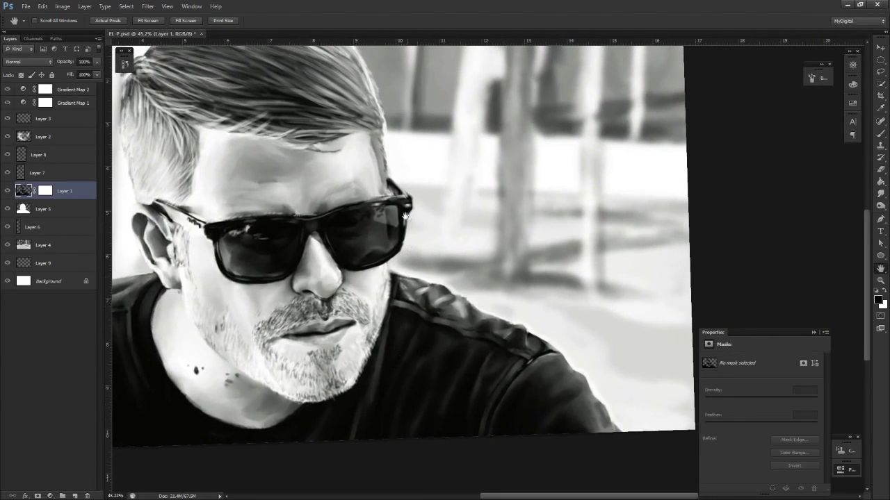
Soften the dark shirt folds below the shoulder seam on Layer 1 with the Eraser and Smudge tools
{"action": "key", "text": "e"}
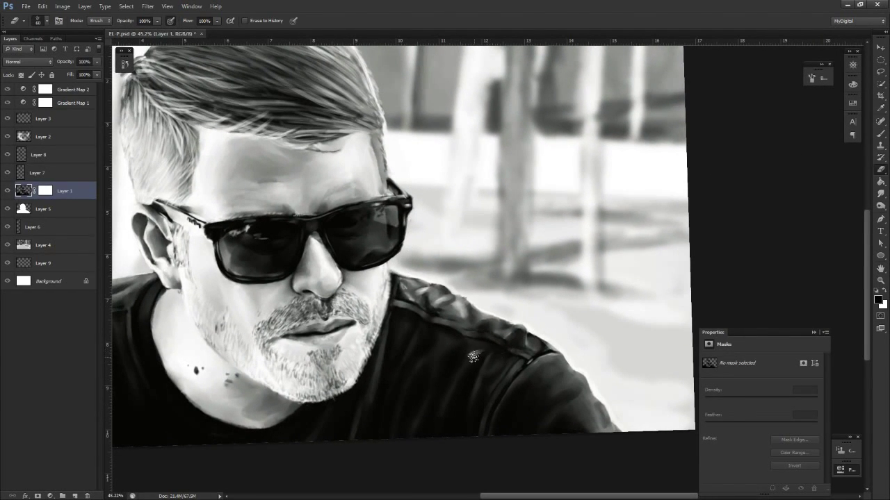
{"action": "key", "text": "r"}
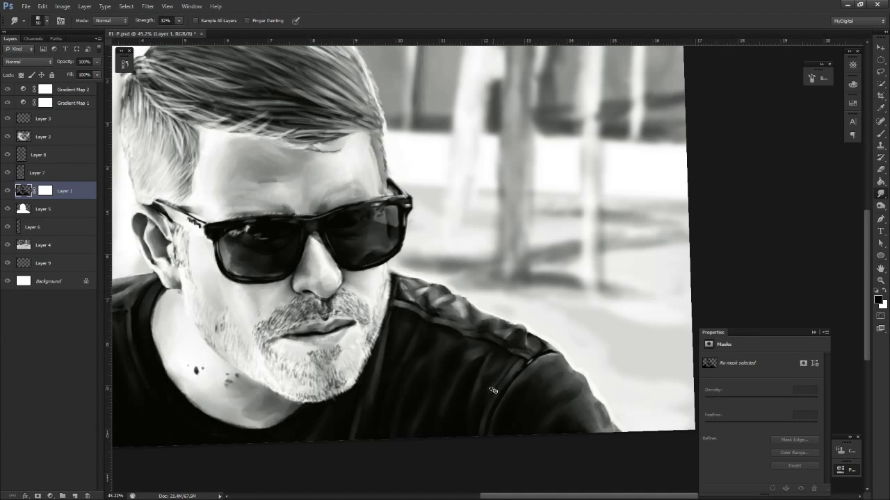
{"action": "key", "text": "e"}
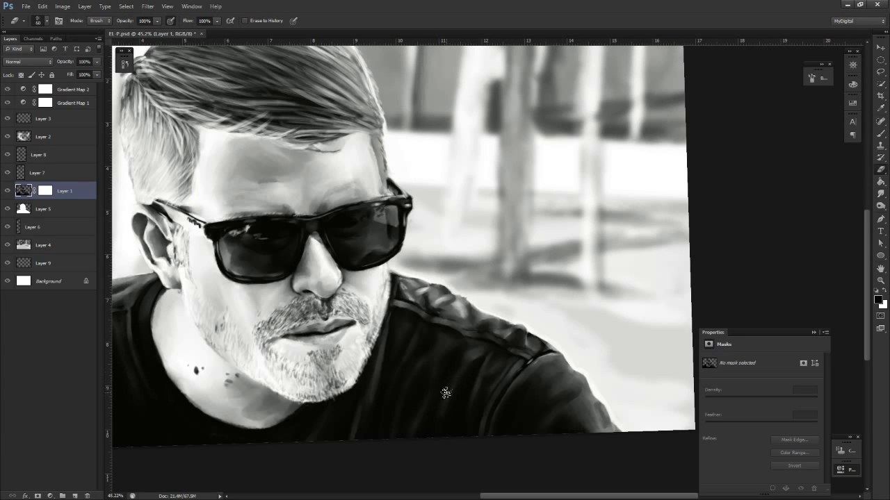
{"action": "key", "text": "r"}
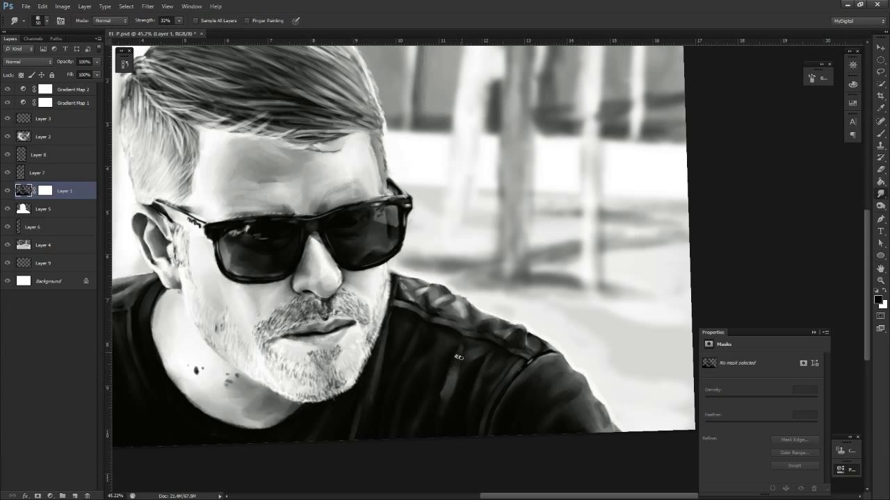
Paint a lighter fold on the shirt's chest below the shoulder seam and blend it into the dark fabric
{"action": "key", "text": "b"}
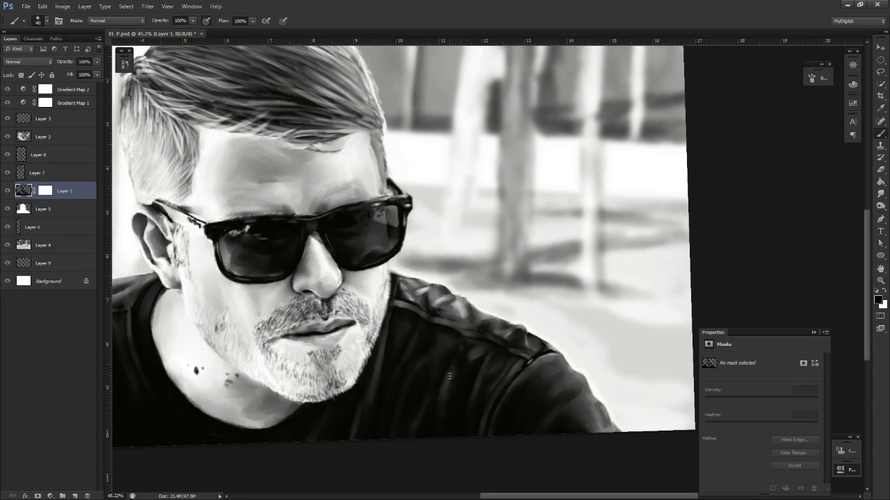
{"action": "key", "text": "e"}
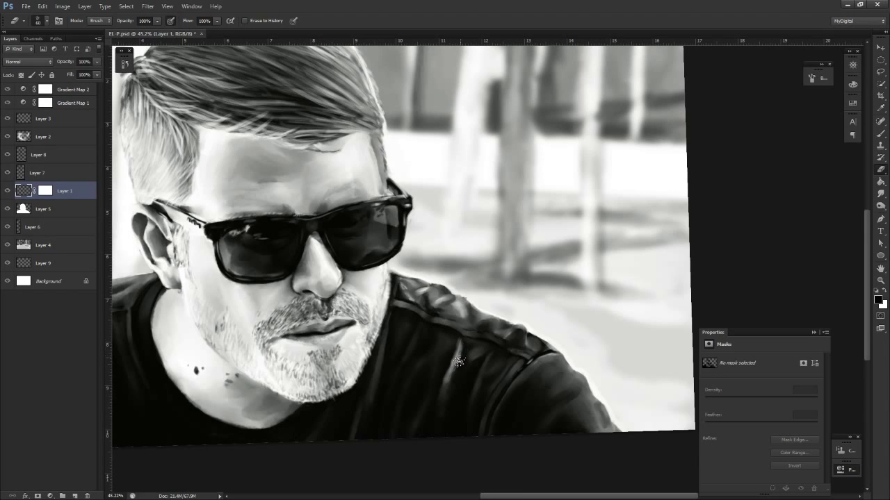
{"action": "key", "text": "r"}
{"action": "left_click_drag", "start_coordinate": [439, 402], "coordinate": [459, 347]}
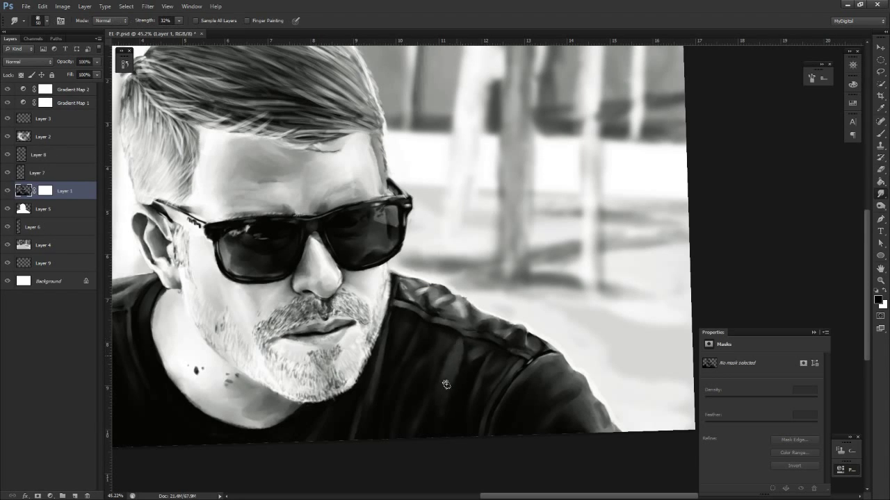
{"action": "key", "text": "b"}
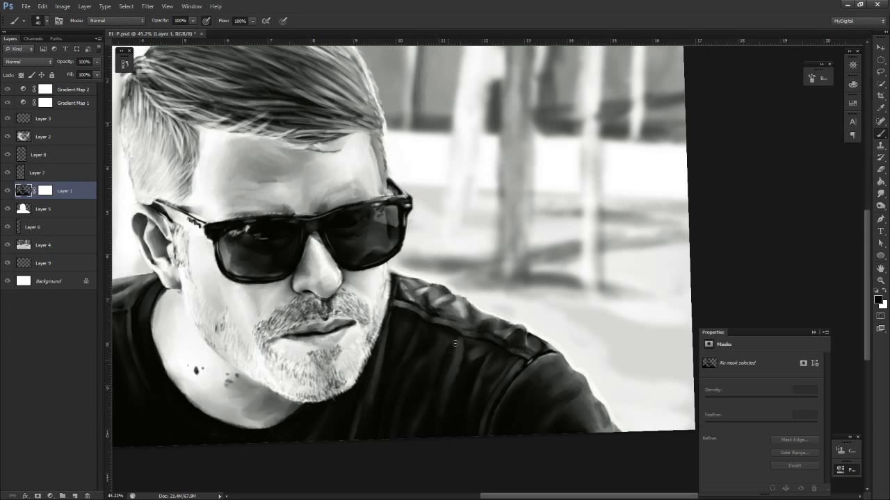
{"action": "key", "text": "r"}
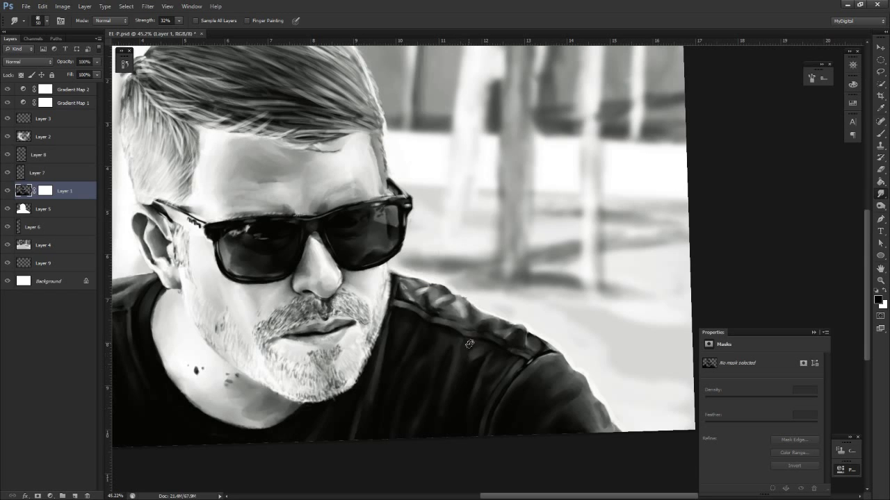
Refine the shirt folds beside the sleeve seam on Layer 1 with the Brush, Eraser and Smudge tools
{"action": "key", "text": "ctrl+space"}
{"action": "mouse_move", "coordinate": [463, 386]}
{"action": "left_mouse_down"}
{"action": "mouse_move", "coordinate": [449, 414]}
{"action": "mouse_move", "coordinate": [381, 428]}
{"action": "left_mouse_up"}
{"action": "key", "text": "r"}
{"action": "mouse_move", "coordinate": [381, 429]}
{"action": "left_mouse_down"}
{"action": "mouse_move", "coordinate": [487, 424]}
{"action": "mouse_move", "coordinate": [439, 451]}
{"action": "left_mouse_up"}
{"action": "left_click_drag", "start_coordinate": [532, 401], "coordinate": [599, 372]}
{"action": "key", "text": "ctrl+space"}
{"action": "left_click_drag", "start_coordinate": [599, 373], "coordinate": [515, 377]}
{"action": "key", "text": "ctrl+space"}
{"action": "mouse_move", "coordinate": [515, 376]}
{"action": "left_mouse_down"}
{"action": "mouse_move", "coordinate": [568, 363]}
{"action": "mouse_move", "coordinate": [534, 339]}
{"action": "mouse_move", "coordinate": [537, 331]}
{"action": "mouse_move", "coordinate": [480, 453]}
{"action": "mouse_move", "coordinate": [500, 449]}
{"action": "mouse_move", "coordinate": [400, 451]}
{"action": "mouse_move", "coordinate": [345, 405]}
{"action": "mouse_move", "coordinate": [474, 431]}
{"action": "left_mouse_up"}
{"action": "key", "text": "b"}
{"action": "key", "text": "z"}
{"action": "key", "text": "r"}
{"action": "key", "text": "ctrl+space"}
{"action": "mouse_move", "coordinate": [556, 401]}
{"action": "left_mouse_down"}
{"action": "mouse_move", "coordinate": [600, 387]}
{"action": "mouse_move", "coordinate": [544, 405]}
{"action": "mouse_move", "coordinate": [539, 417]}
{"action": "left_mouse_up"}
{"action": "key", "text": "space"}
{"action": "key", "text": "b"}
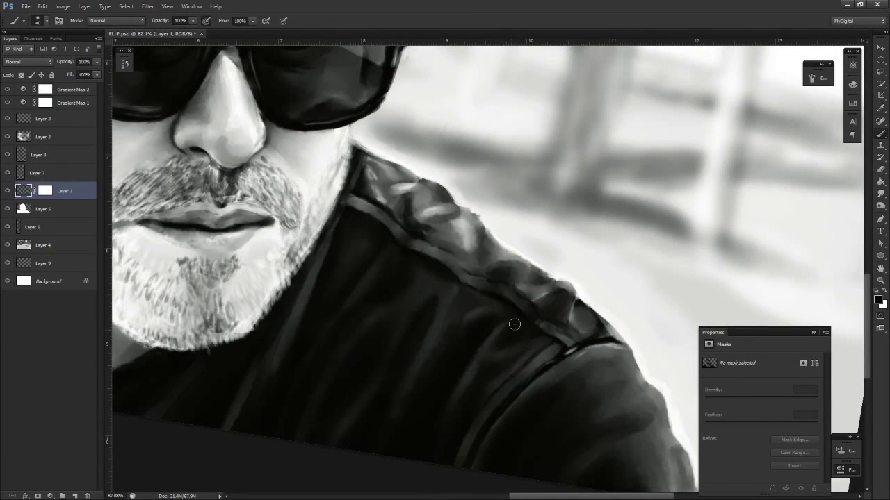
{"action": "key", "text": "z"}
{"action": "mouse_move", "coordinate": [515, 324]}
{"action": "left_mouse_down"}
{"action": "mouse_move", "coordinate": [483, 369]}
{"action": "mouse_move", "coordinate": [503, 341]}
{"action": "left_mouse_up"}
{"action": "key", "text": "e"}
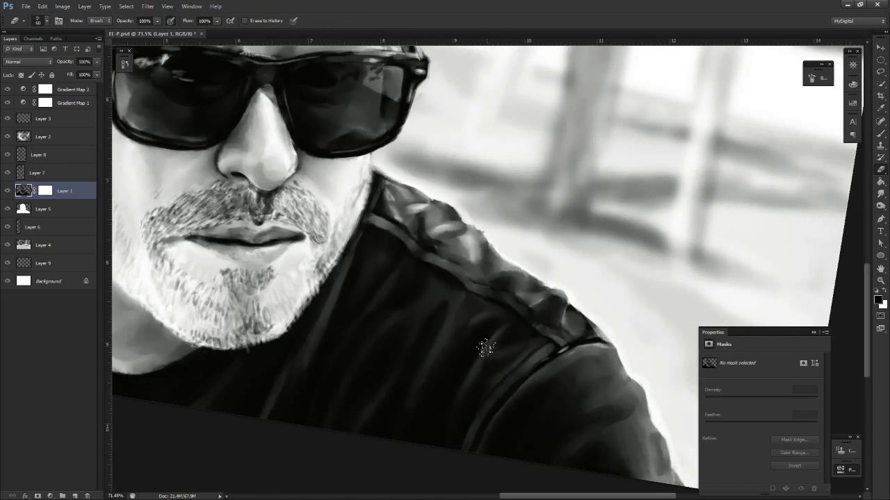
{"action": "key", "text": "r"}
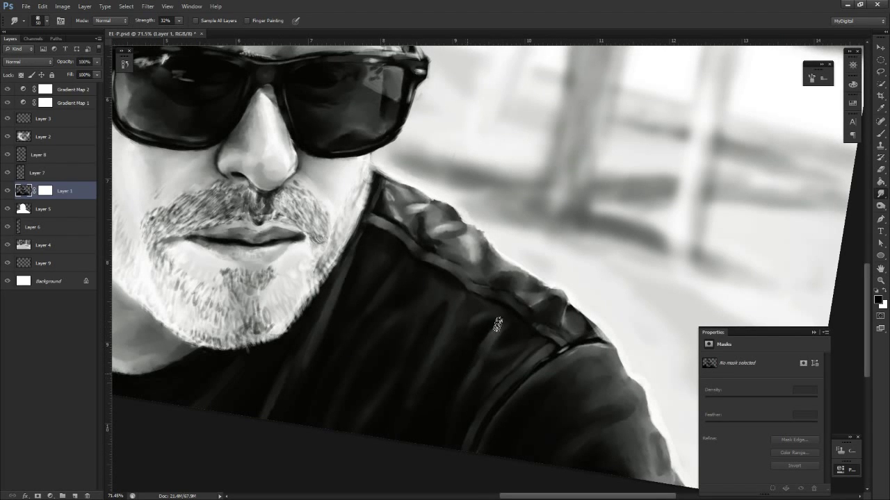
Examine the shirt folds and shoulder against the whole portrait at several zoom levels and view angles, ending with the canvas upright
{"action": "key", "text": "z"}
{"action": "left_click_drag", "start_coordinate": [473, 383], "coordinate": [448, 410]}
{"action": "key", "text": "r"}
{"action": "left_click_drag", "start_coordinate": [473, 426], "coordinate": [512, 445]}
{"action": "key", "text": "z"}
{"action": "key", "text": "r"}
{"action": "key", "text": "z"}
{"action": "left_click_drag", "start_coordinate": [551, 398], "coordinate": [582, 387]}
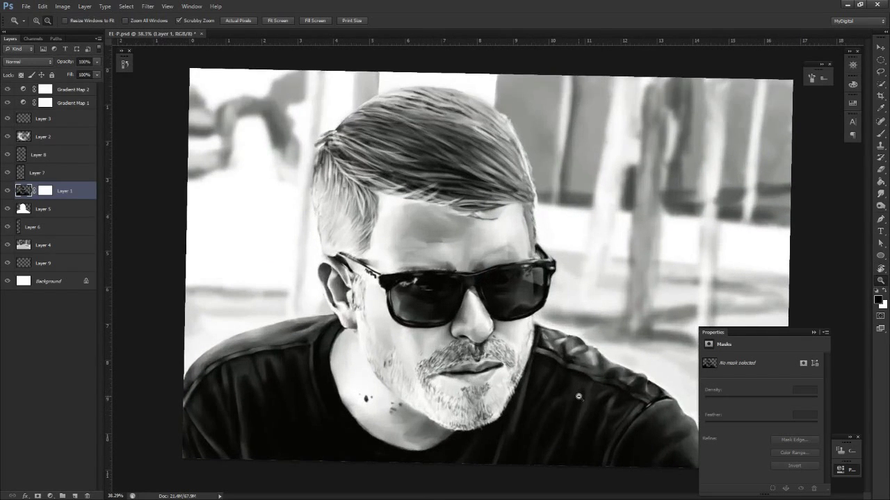
{"action": "key", "text": "h"}
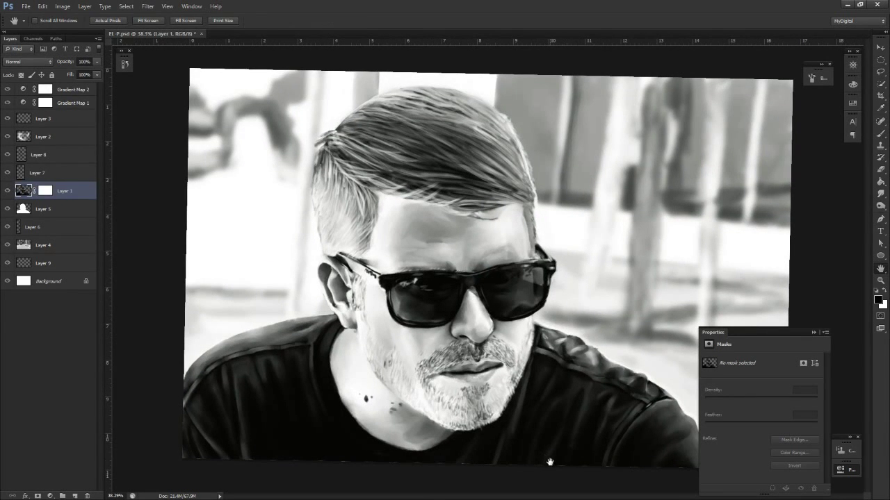
{"action": "key", "text": "z"}
{"action": "key", "text": "h"}
{"action": "mouse_move", "coordinate": [585, 460]}
{"action": "left_mouse_down"}
{"action": "mouse_move", "coordinate": [614, 455]}
{"action": "mouse_move", "coordinate": [574, 459]}
{"action": "left_mouse_up"}
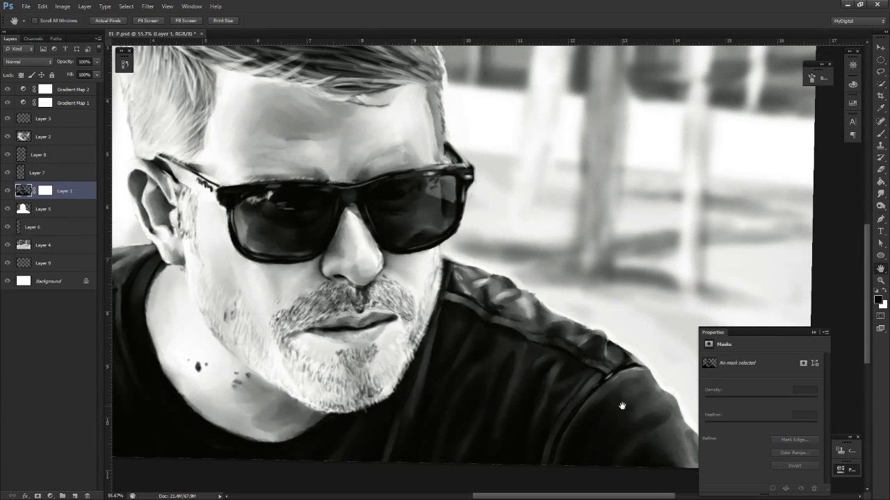
{"action": "key", "text": "z"}
{"action": "left_click_drag", "start_coordinate": [612, 397], "coordinate": [556, 415]}
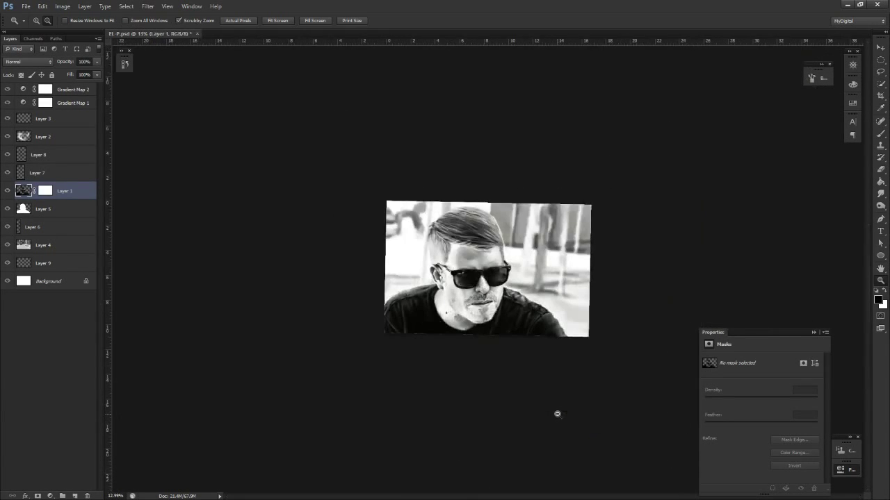
{"action": "left_click_drag", "start_coordinate": [600, 354], "coordinate": [526, 401]}
{"action": "key", "text": "h"}
{"action": "key", "text": "z"}
{"action": "key", "text": "r"}
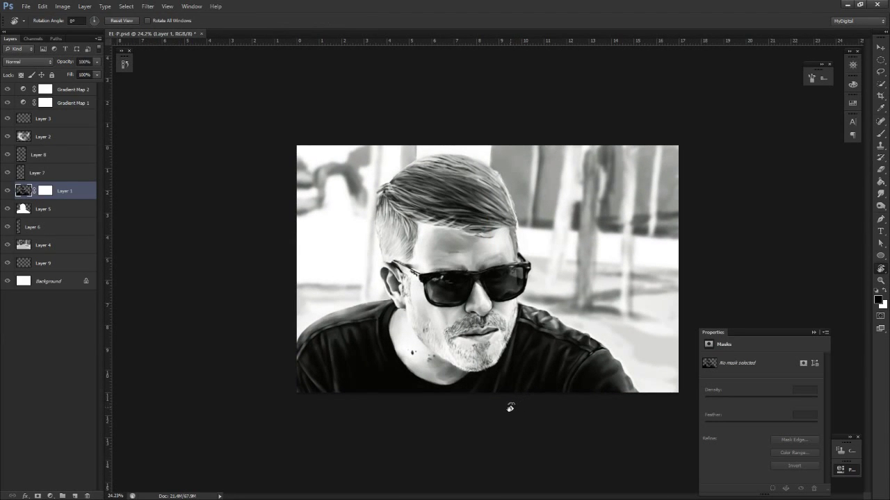